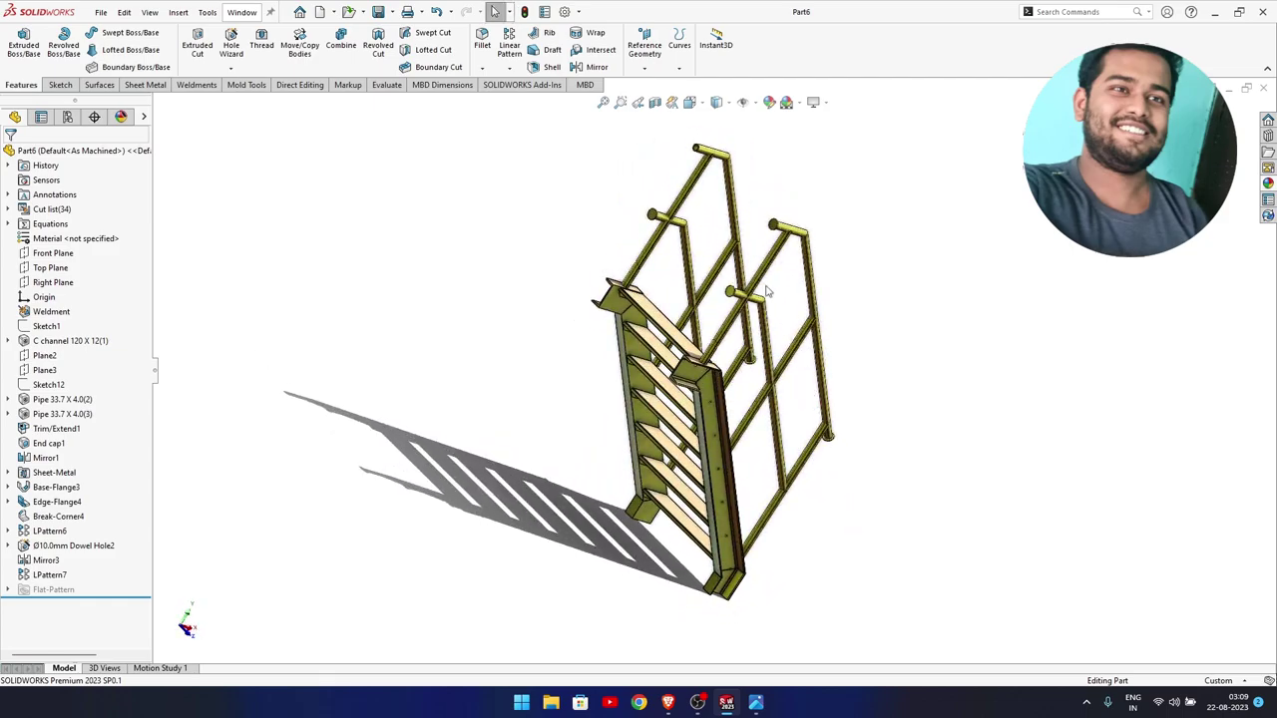
Zoom and orbit the finished staircase to inspect the rail frames and a pipe end cap.
scroll(770, 228, down, 3)
scroll(763, 259, down, 3)
scroll(761, 289, down, 2)
mouse_move(760, 289)
middle_down()
mouse_move(784, 343)
mouse_move(769, 228)
mouse_move(798, 208)
mouse_move(788, 204)
middle_up()
scroll(421, 153, down, 3)
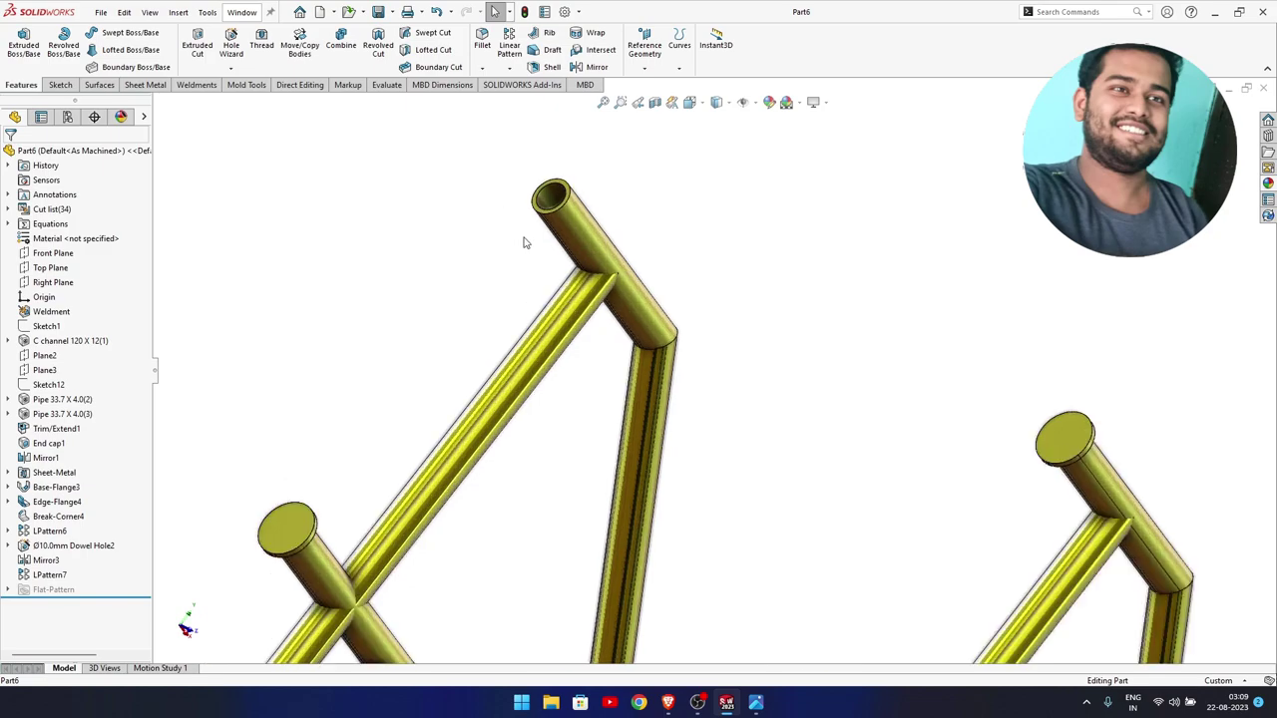
mouse_move(524, 243)
middle_down()
mouse_move(561, 353)
mouse_move(516, 333)
mouse_move(607, 408)
mouse_move(755, 616)
mouse_move(597, 356)
mouse_move(639, 340)
mouse_move(707, 366)
mouse_move(721, 448)
mouse_move(688, 589)
mouse_move(603, 362)
middle_up()
scroll(556, 360, up, 3)
scroll(596, 356, down, 3)
scroll(597, 356, down, 3)
scroll(640, 341, down, 3)
scroll(604, 363, down, 2)
Select a step face and stringer bracket, orbit the treads and underside, then return to isometric.
click(604, 362)
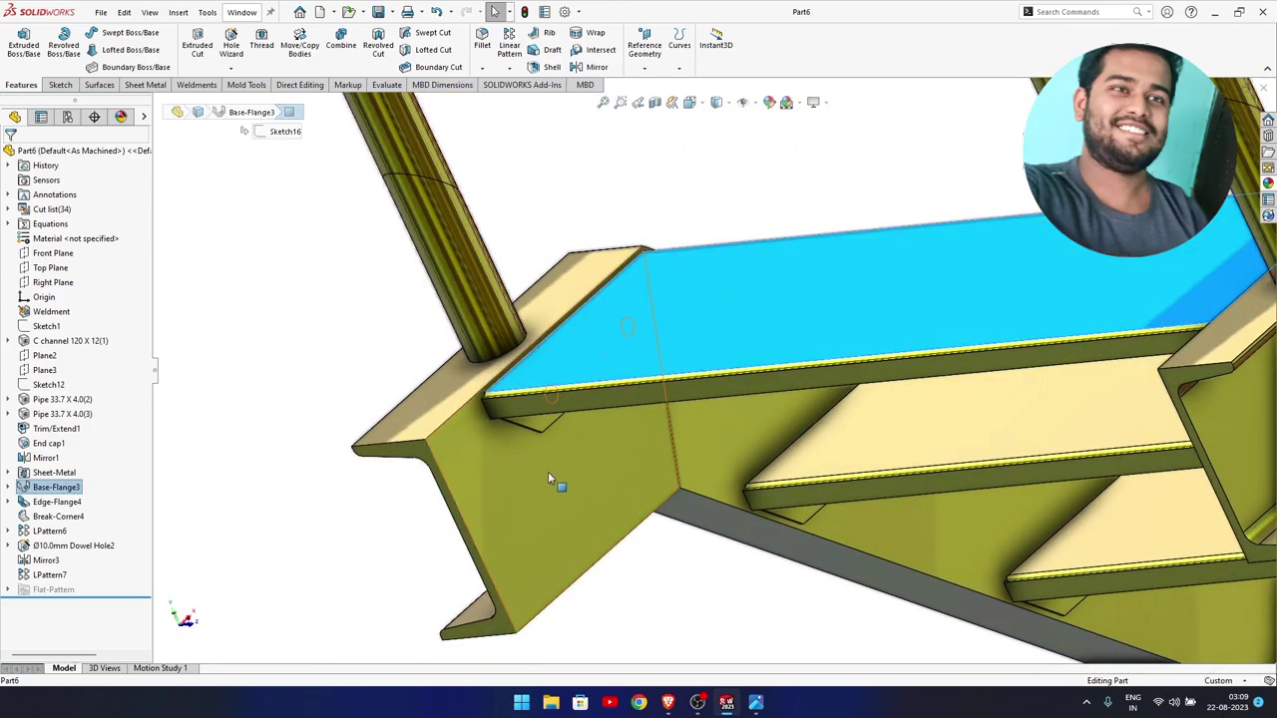
click(532, 504)
scroll(556, 516, up, 2)
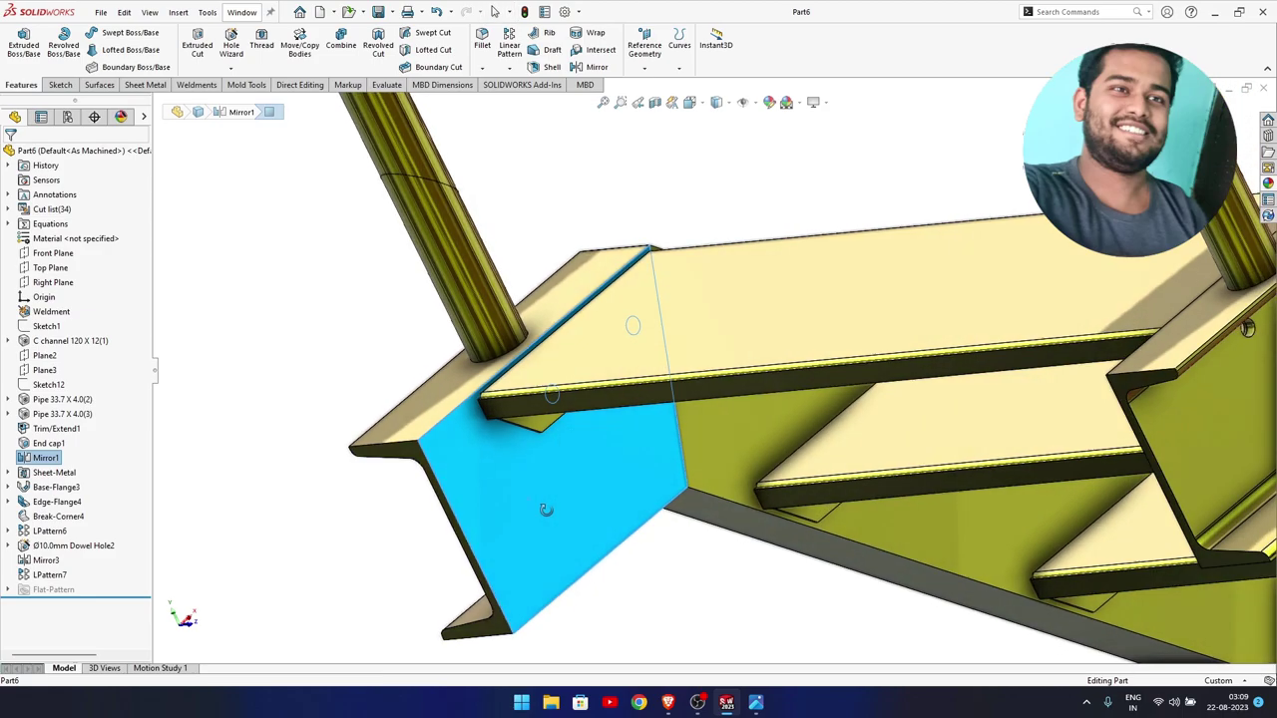
mouse_move(542, 513)
middle_down()
mouse_move(499, 508)
mouse_move(524, 511)
middle_up()
scroll(556, 493, up, 2)
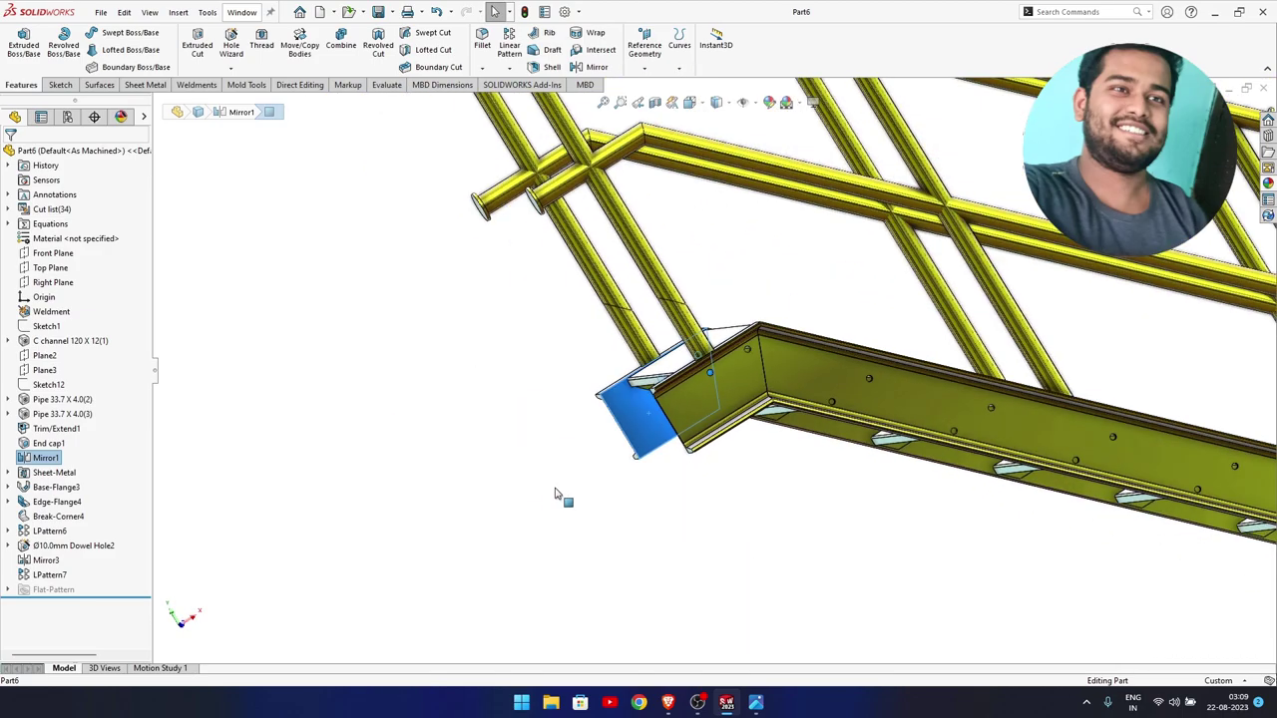
scroll(765, 305, up, 2)
mouse_move(764, 306)
middle_down()
mouse_move(674, 434)
mouse_move(680, 450)
middle_up()
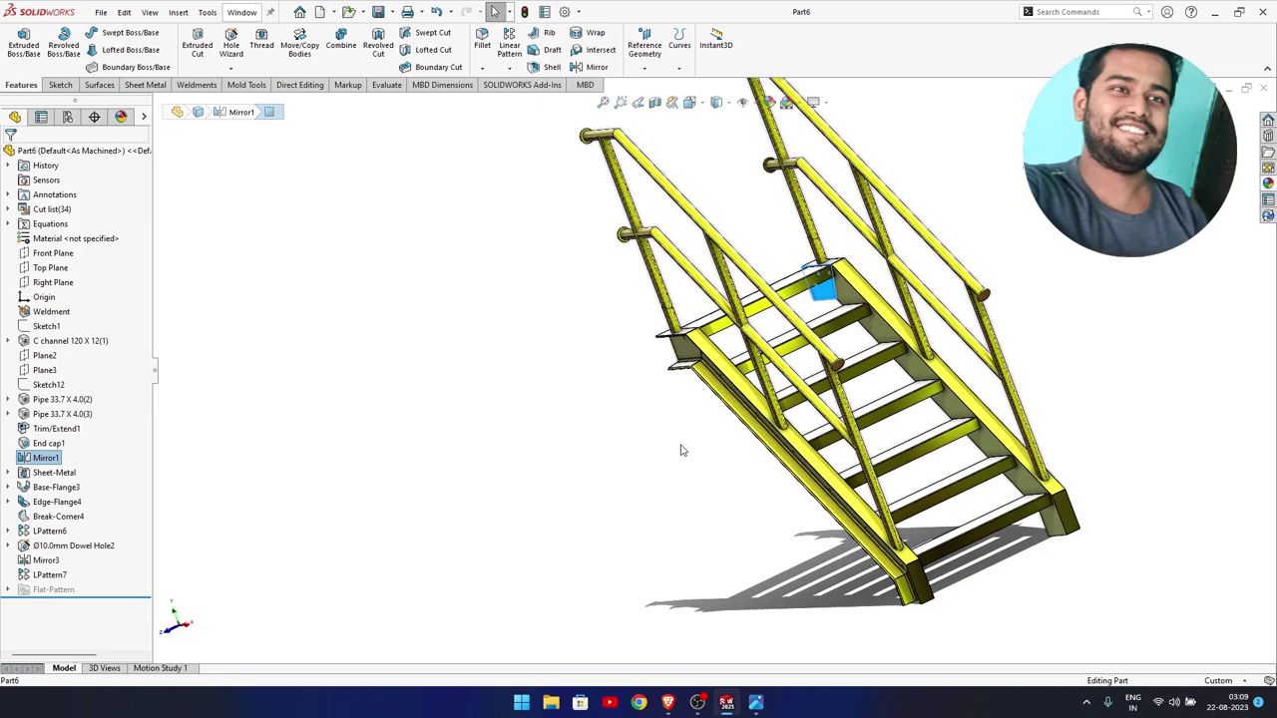
middle_drag(832, 454, 735, 536)
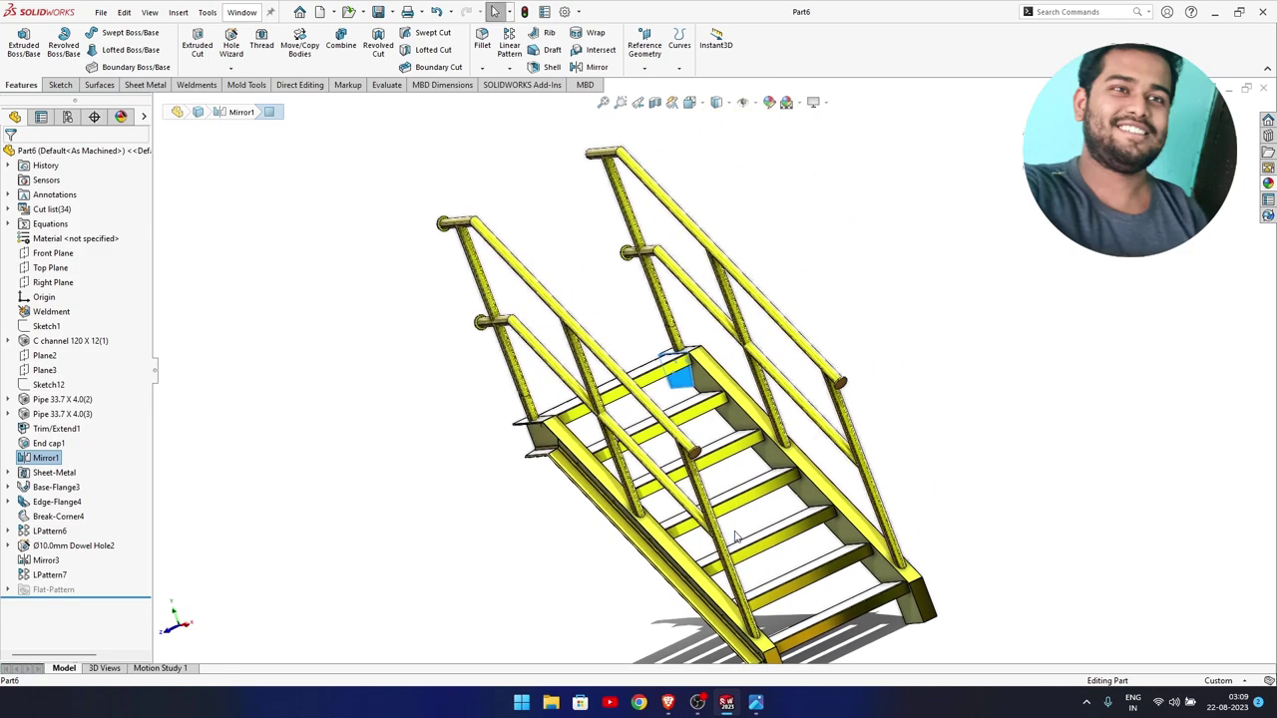
mouse_move(598, 556)
middle_down()
mouse_move(573, 527)
mouse_move(624, 549)
middle_up()
key(space)
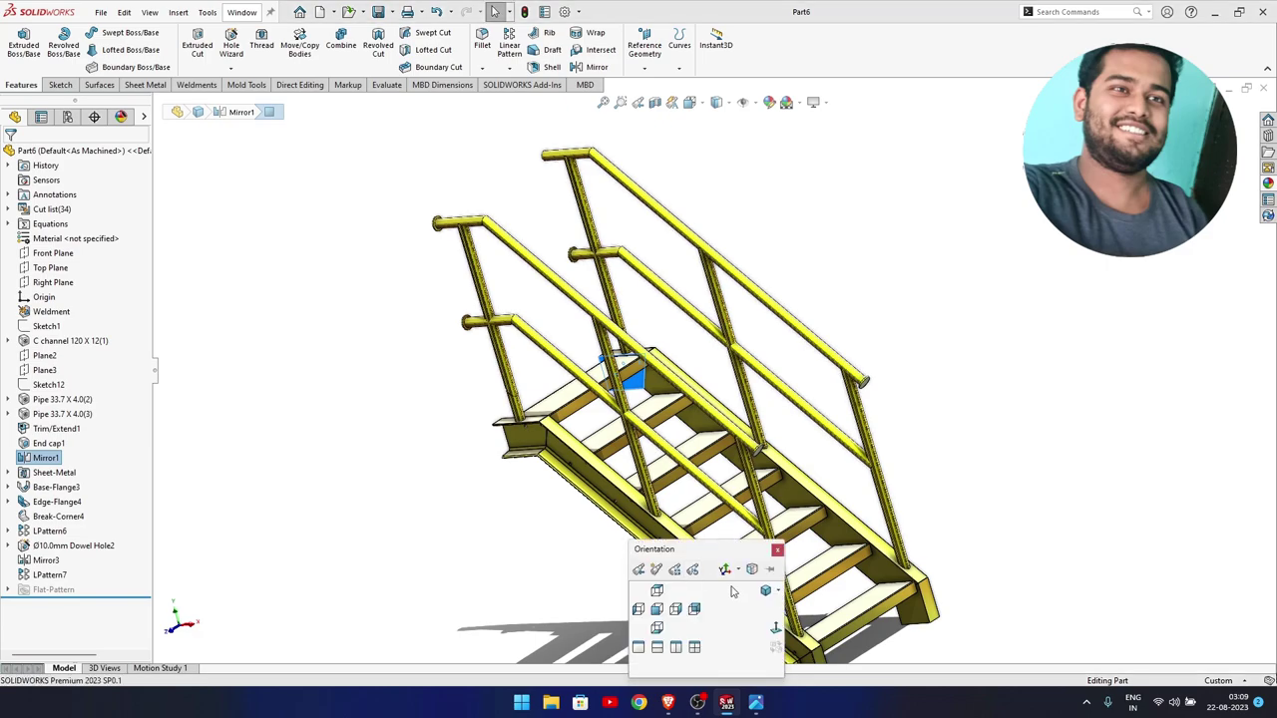
click(765, 591)
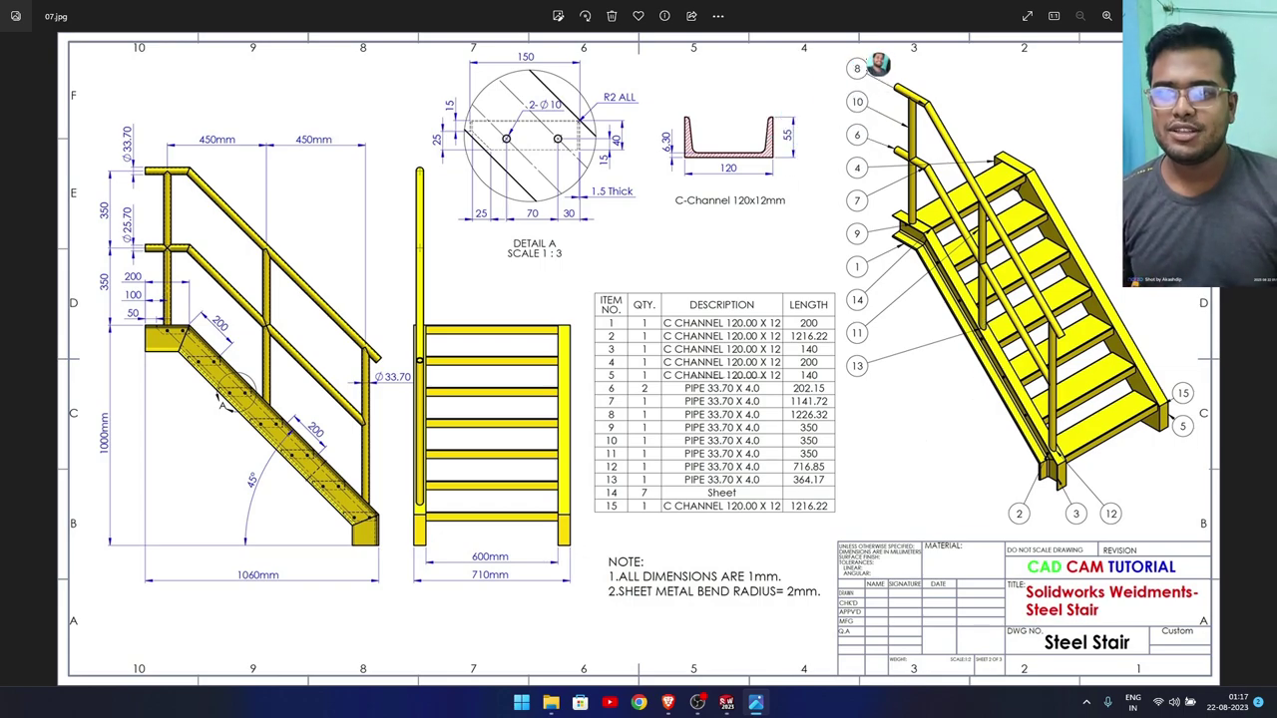
Snap the 07.jpg drawing to the right half and zoom onto the stair side view.
key(super+Right)
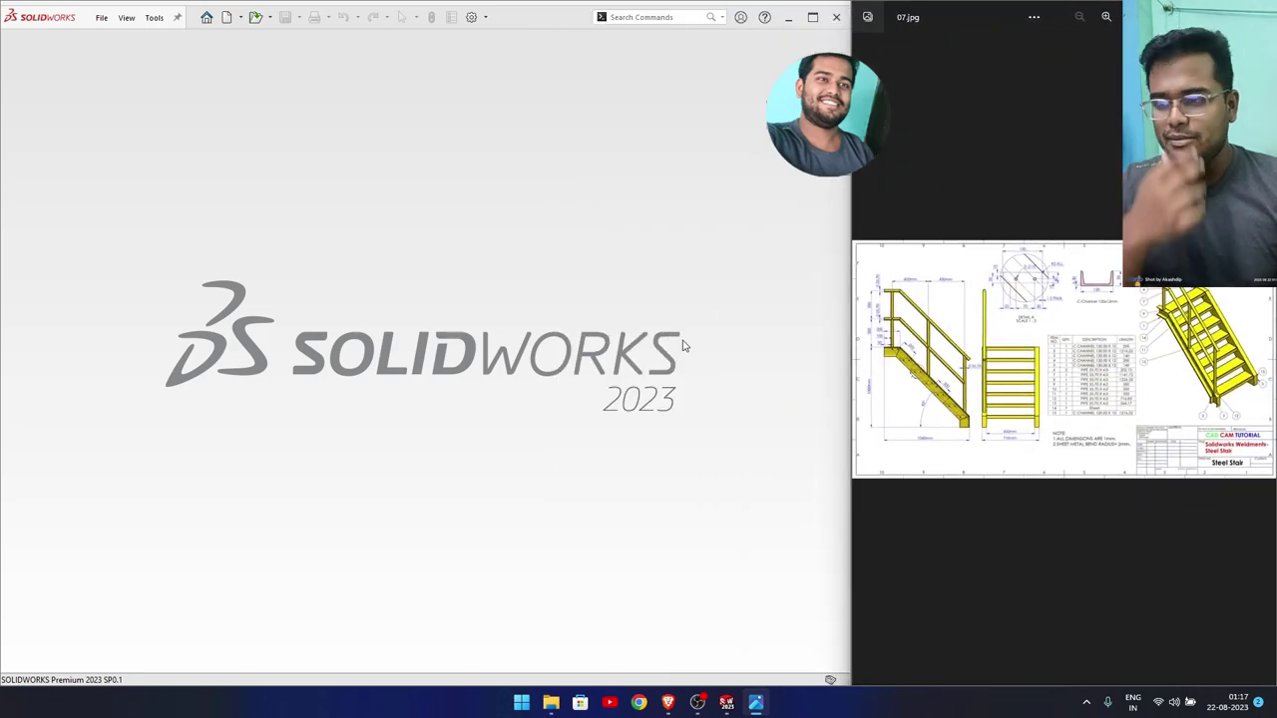
scroll(949, 371, up, 2)
scroll(949, 372, up, 3)
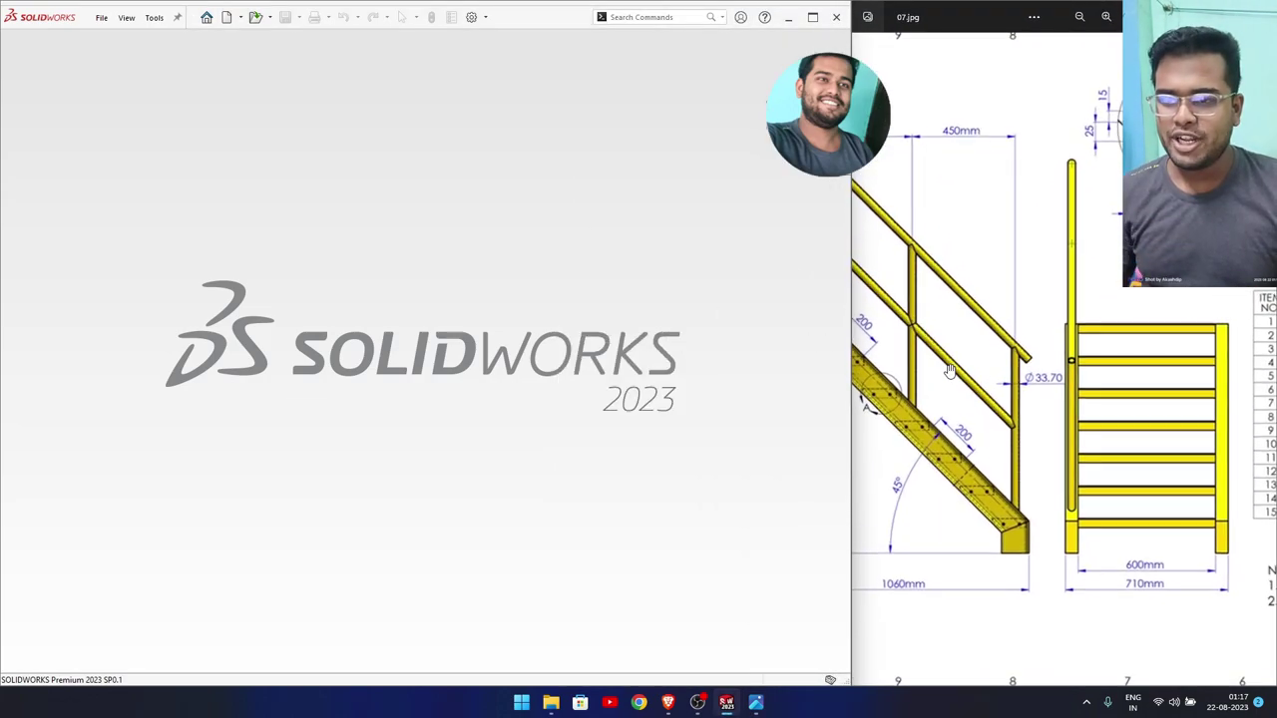
scroll(949, 371, up, 2)
drag(1159, 551, 1222, 505)
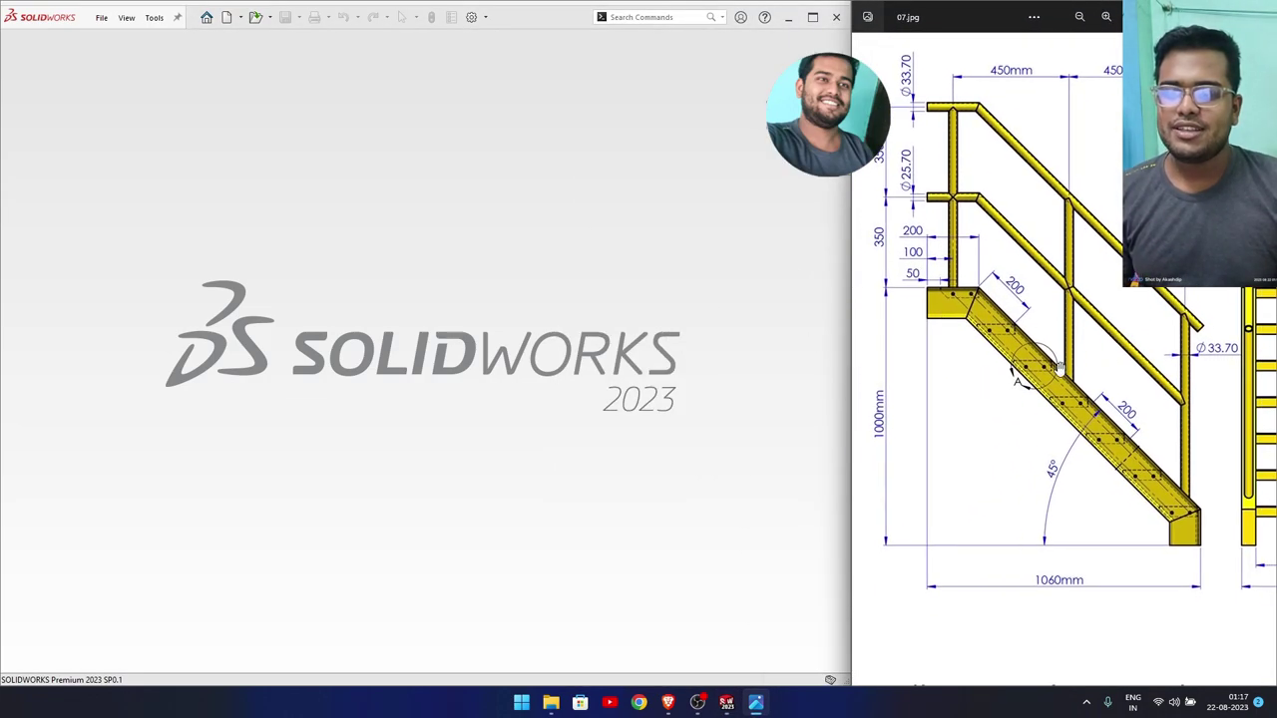
drag(1060, 365, 1034, 369)
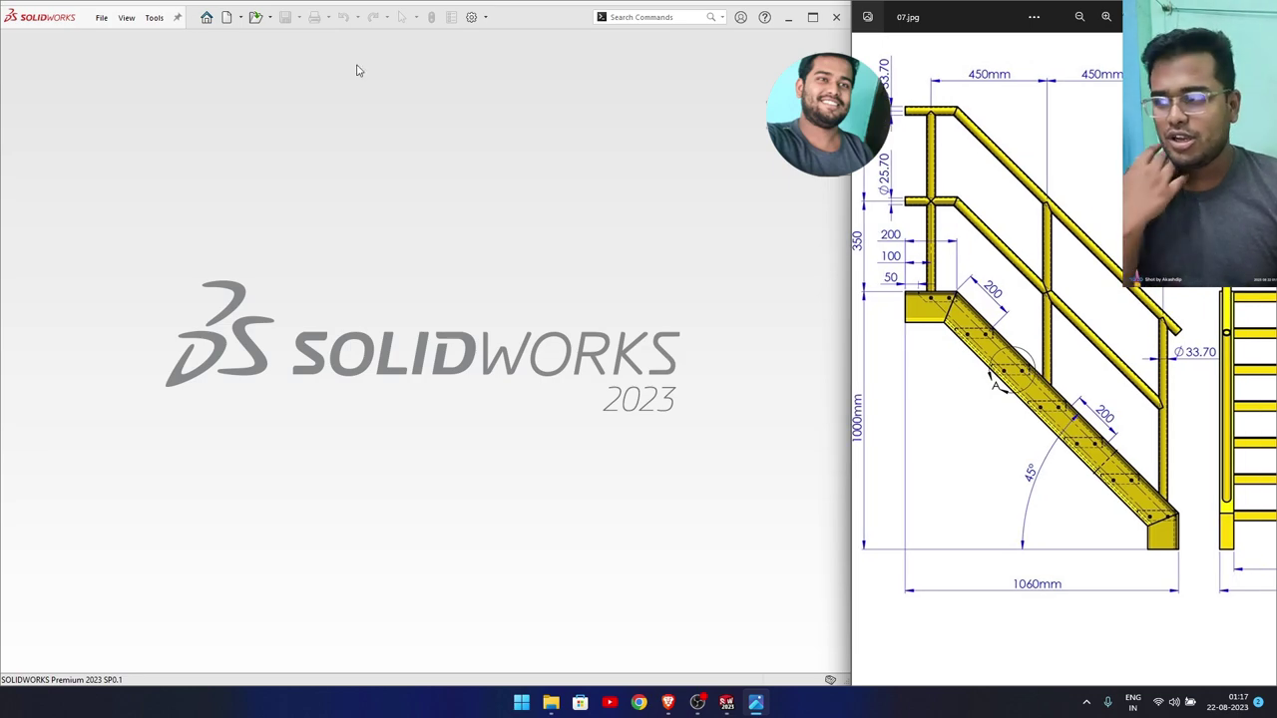
Create a new blank Part document.
click(102, 17)
click(114, 37)
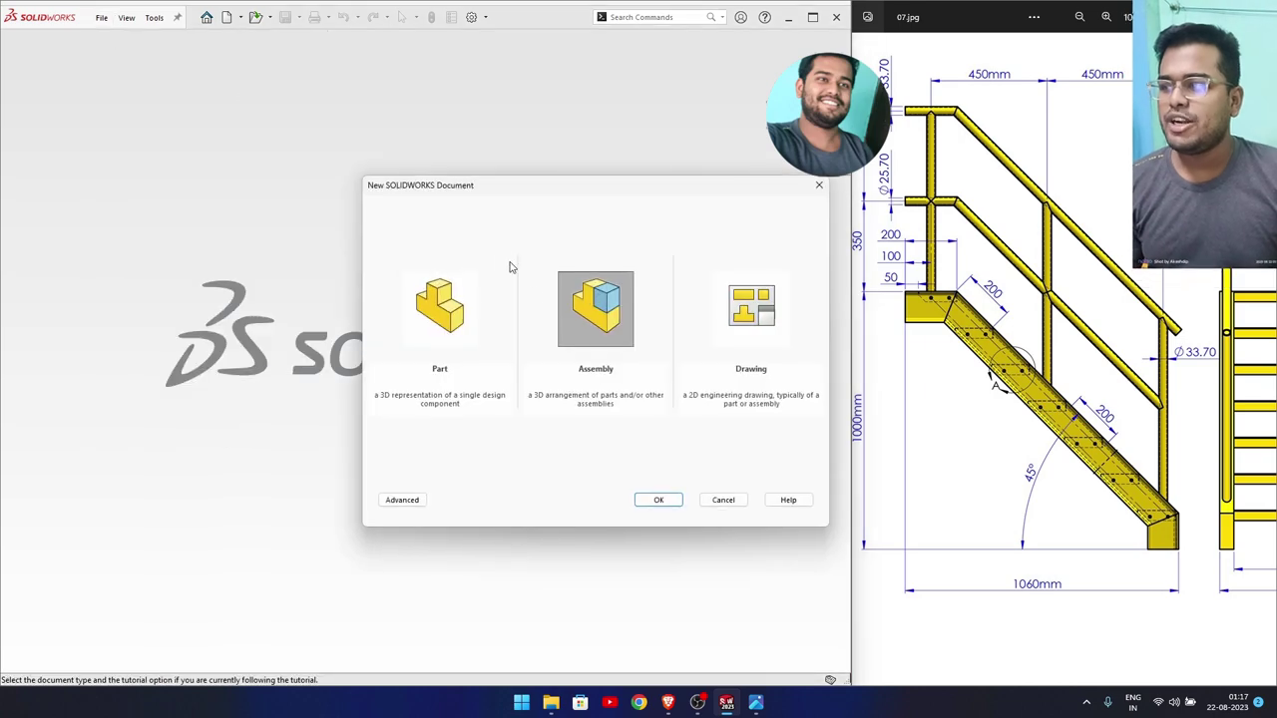
click(447, 343)
click(643, 504)
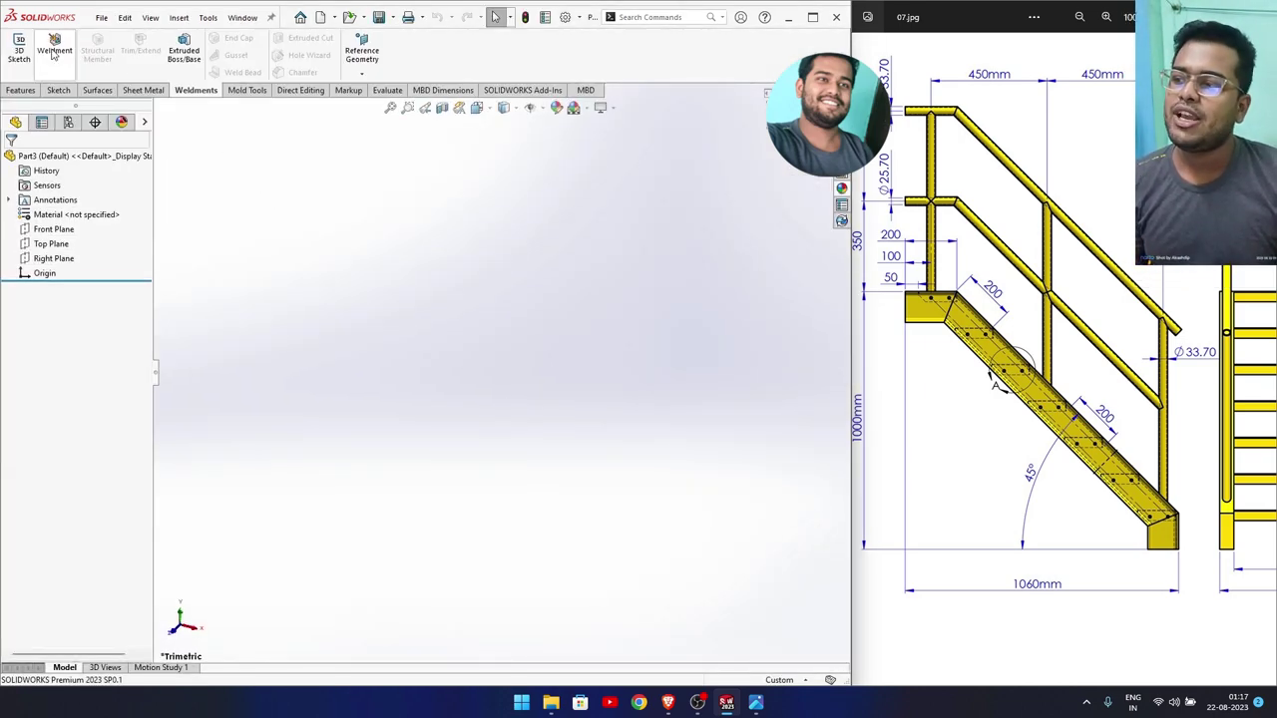
Start a construction-line sketch on the Front Plane.
click(57, 92)
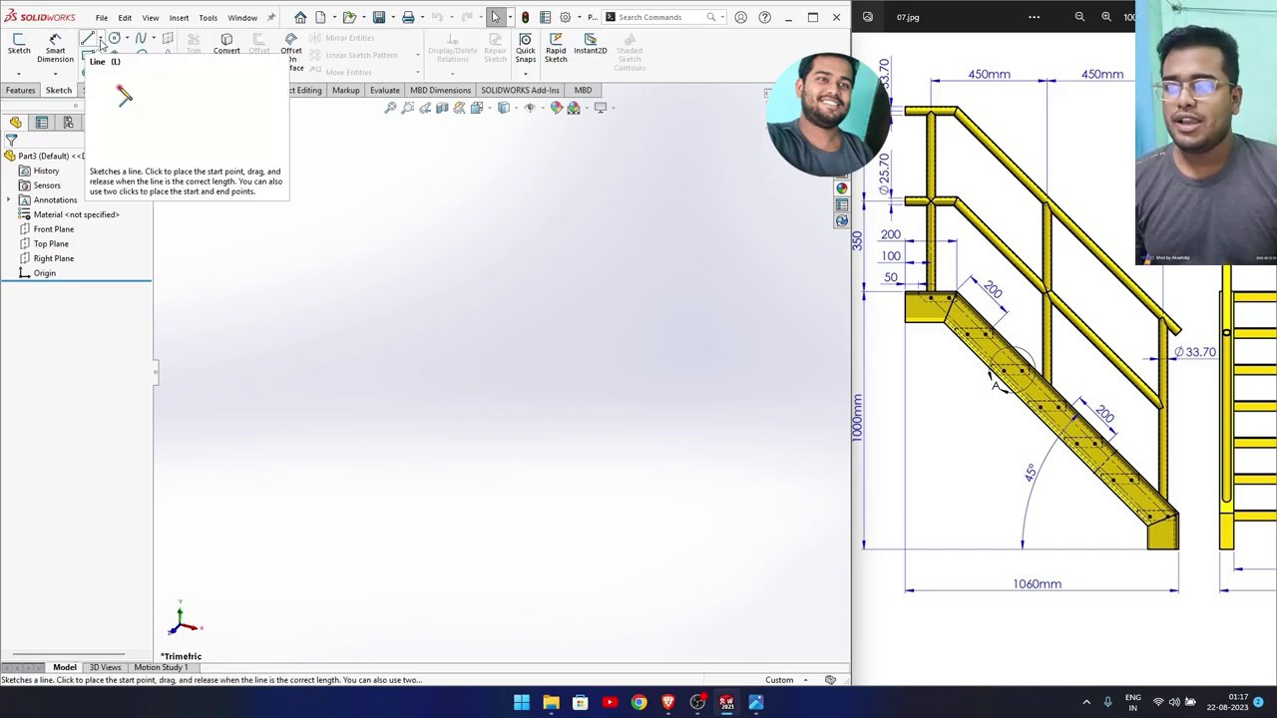
click(100, 42)
click(107, 58)
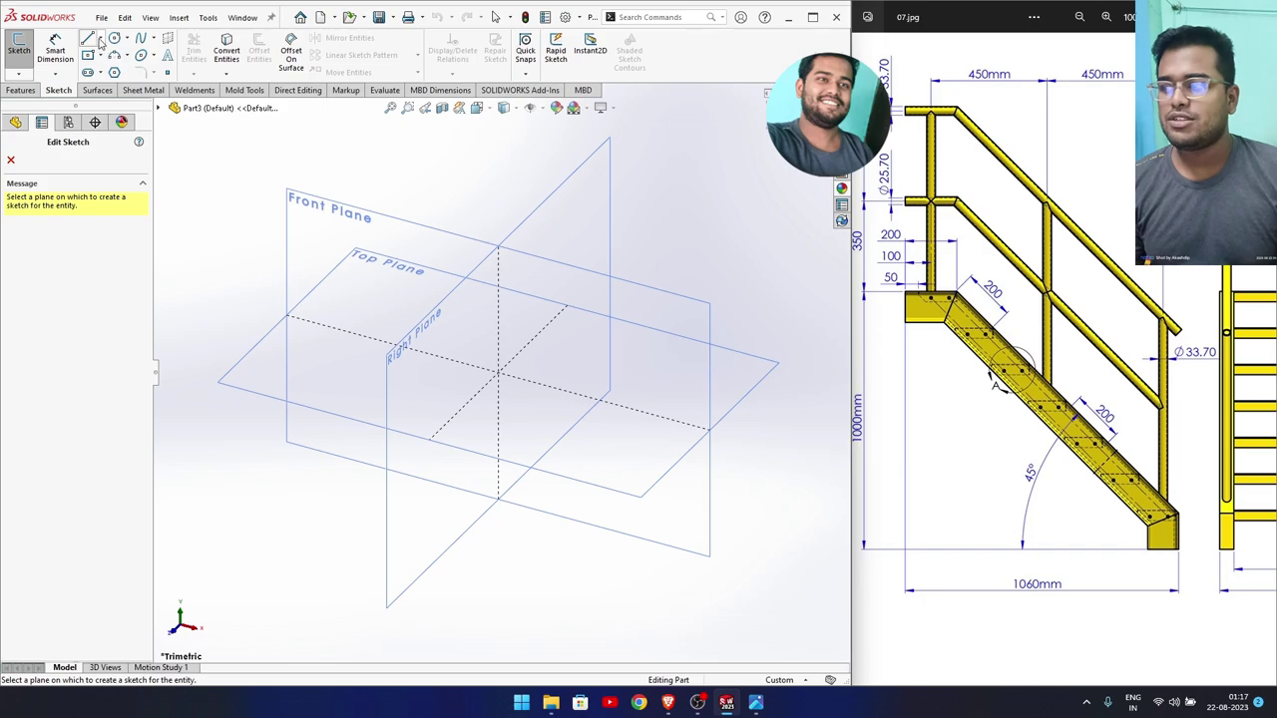
click(100, 42)
click(112, 76)
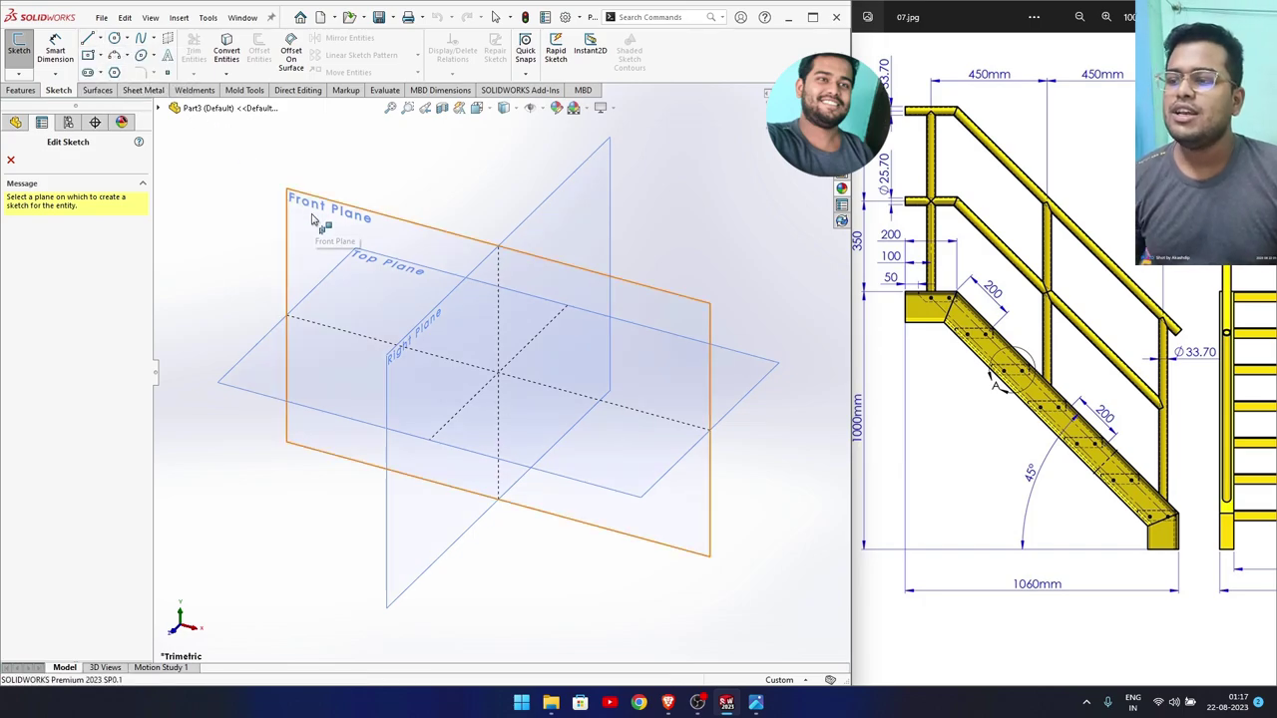
click(313, 220)
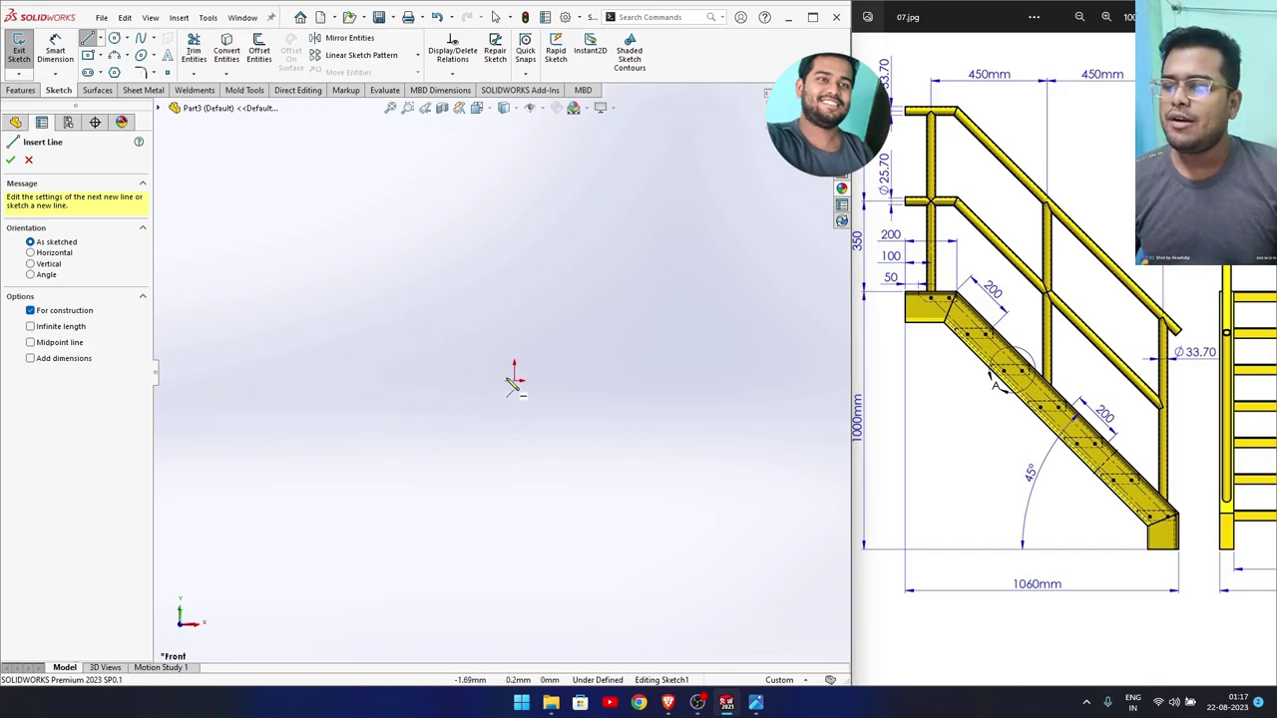
Draw a connected vertical, sloping and short horizontal line chain starting at the origin.
click(513, 379)
click(514, 315)
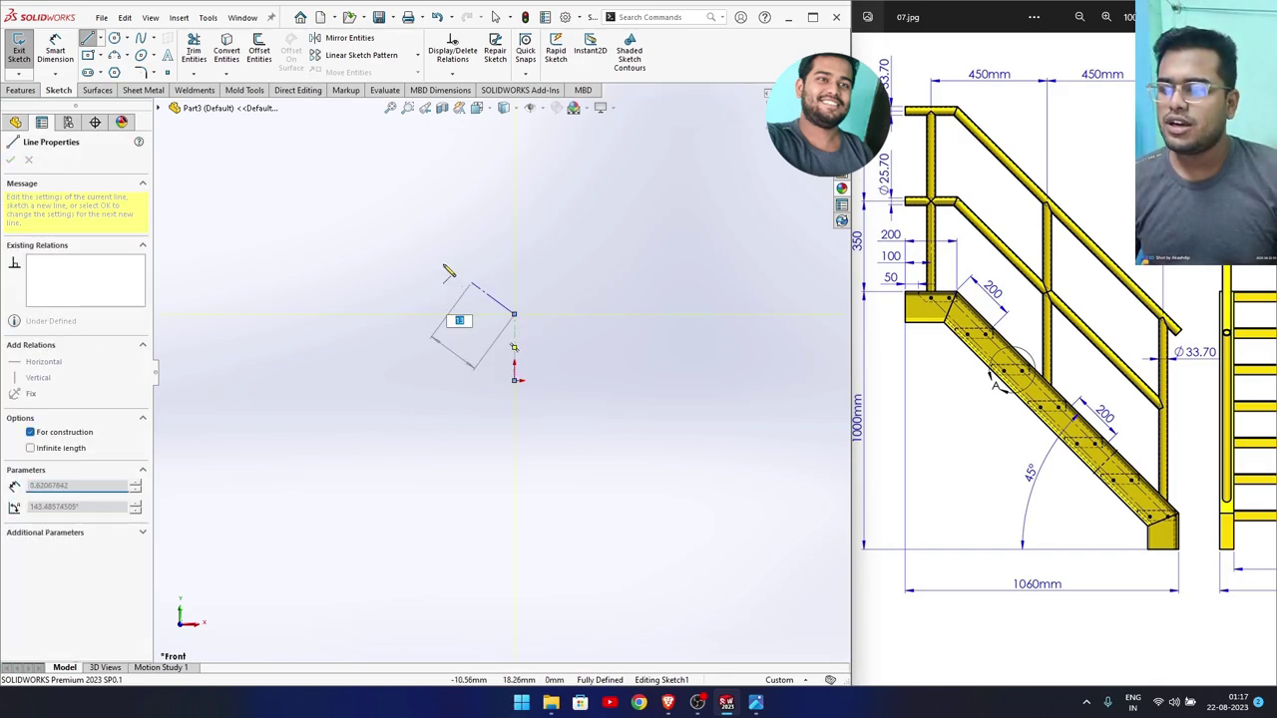
click(324, 201)
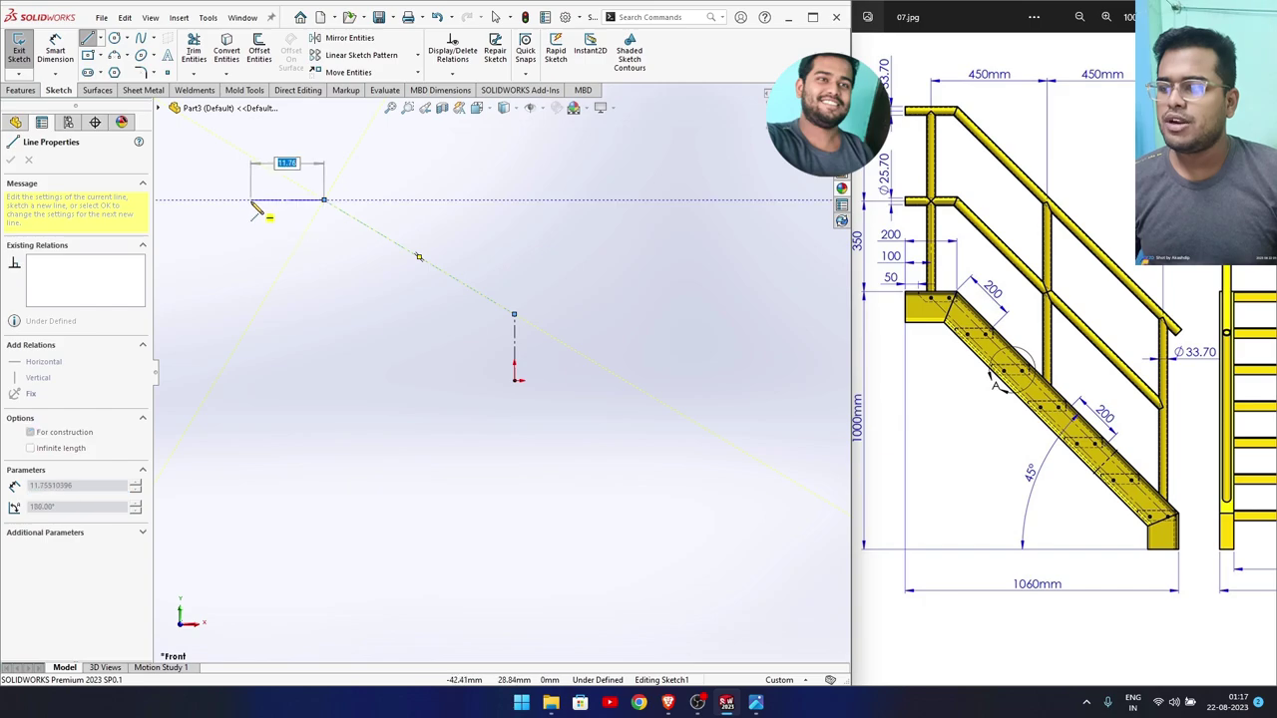
click(251, 201)
right_click(252, 196)
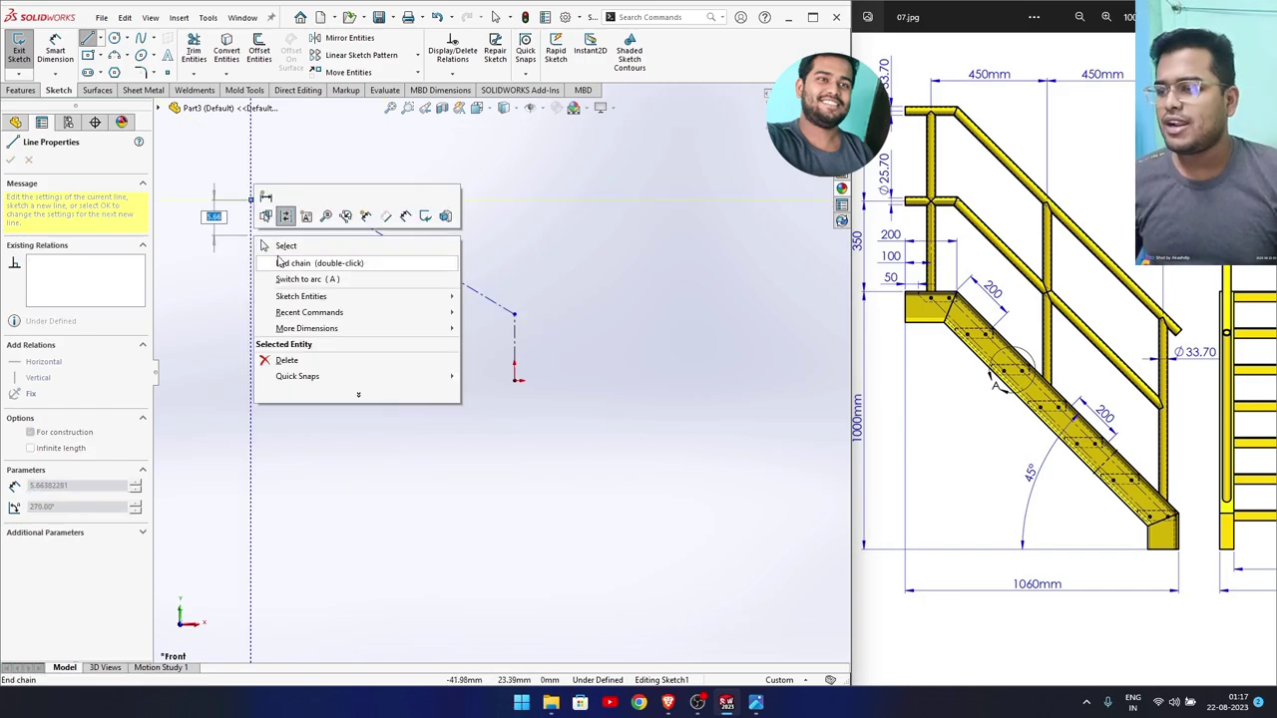
click(280, 245)
Convert the three lines from construction to regular sketch lines.
mouse_move(225, 196)
mouse_down()
mouse_move(585, 365)
mouse_move(319, 393)
mouse_move(264, 167)
mouse_up()
drag(351, 261, 284, 309)
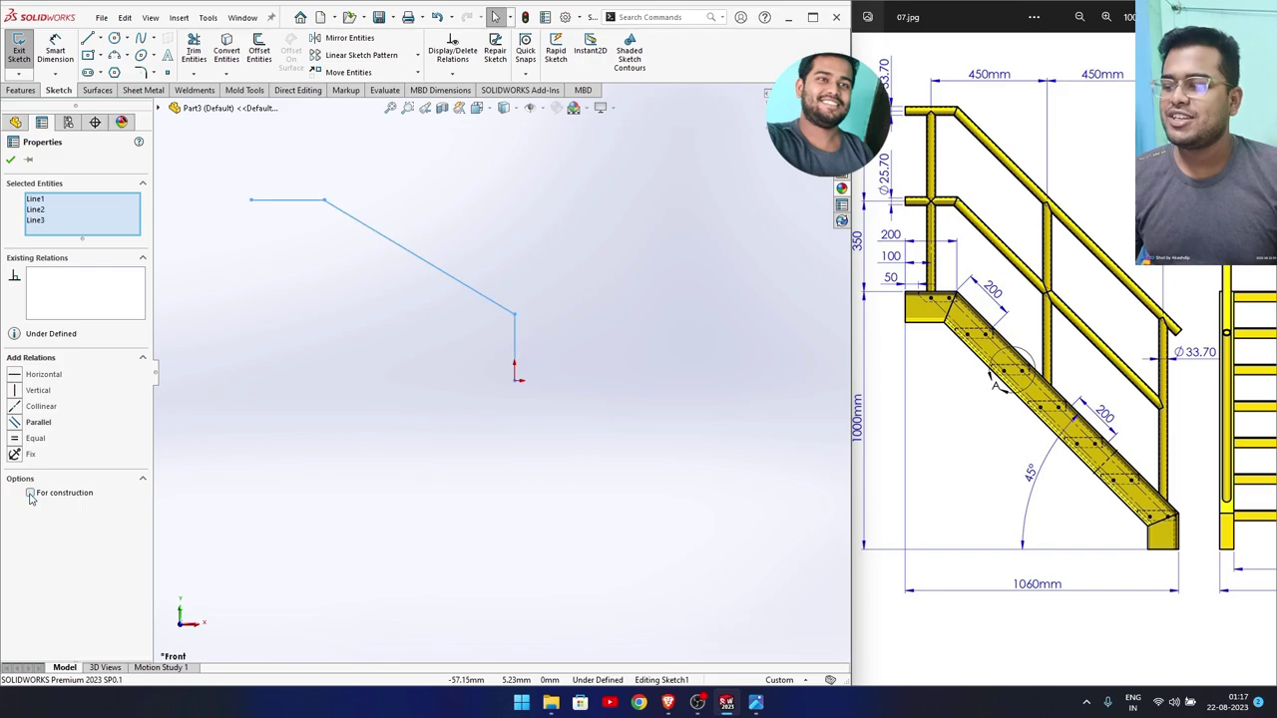
click(11, 160)
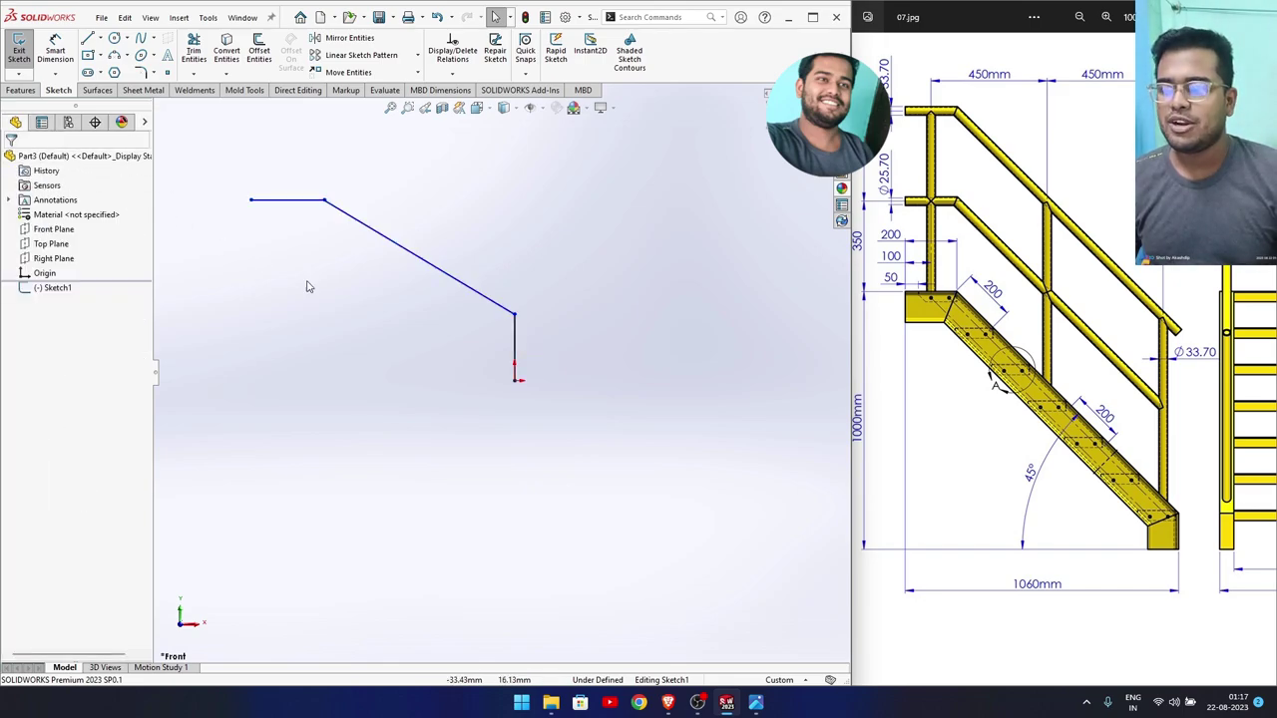
Dimension the top horizontal line to 200 mm.
right_drag(418, 341, 419, 285)
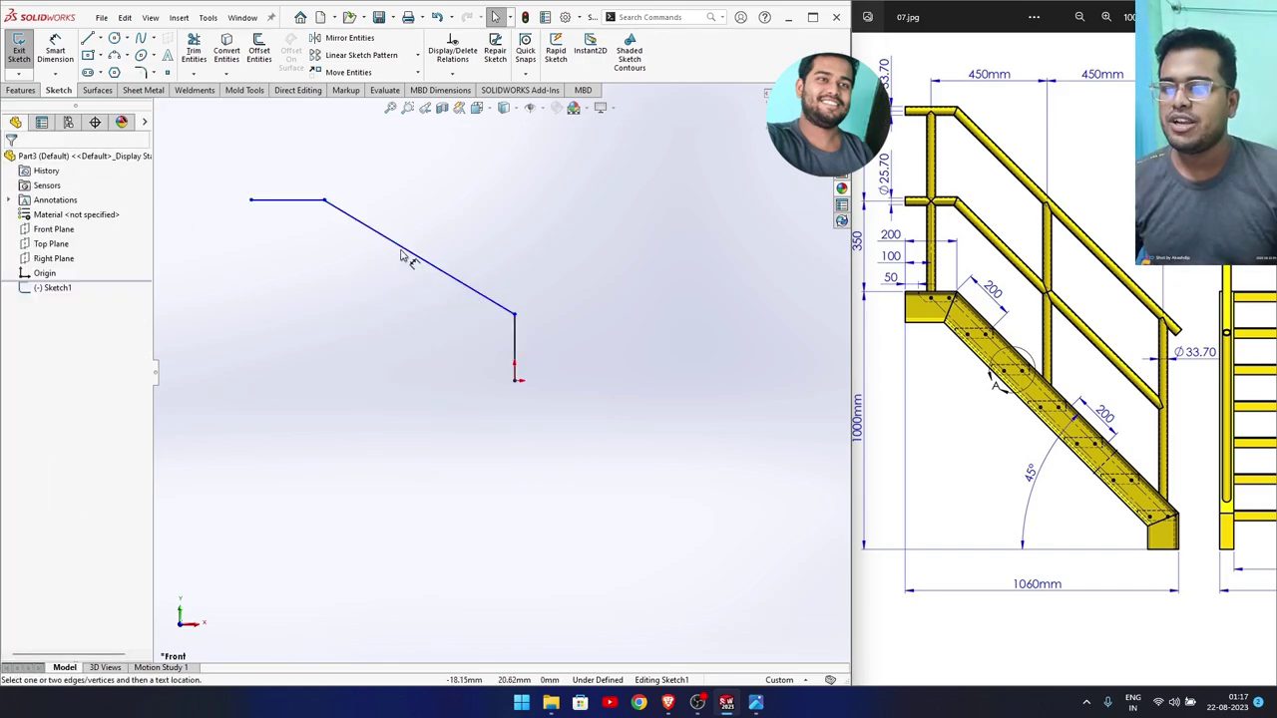
click(312, 204)
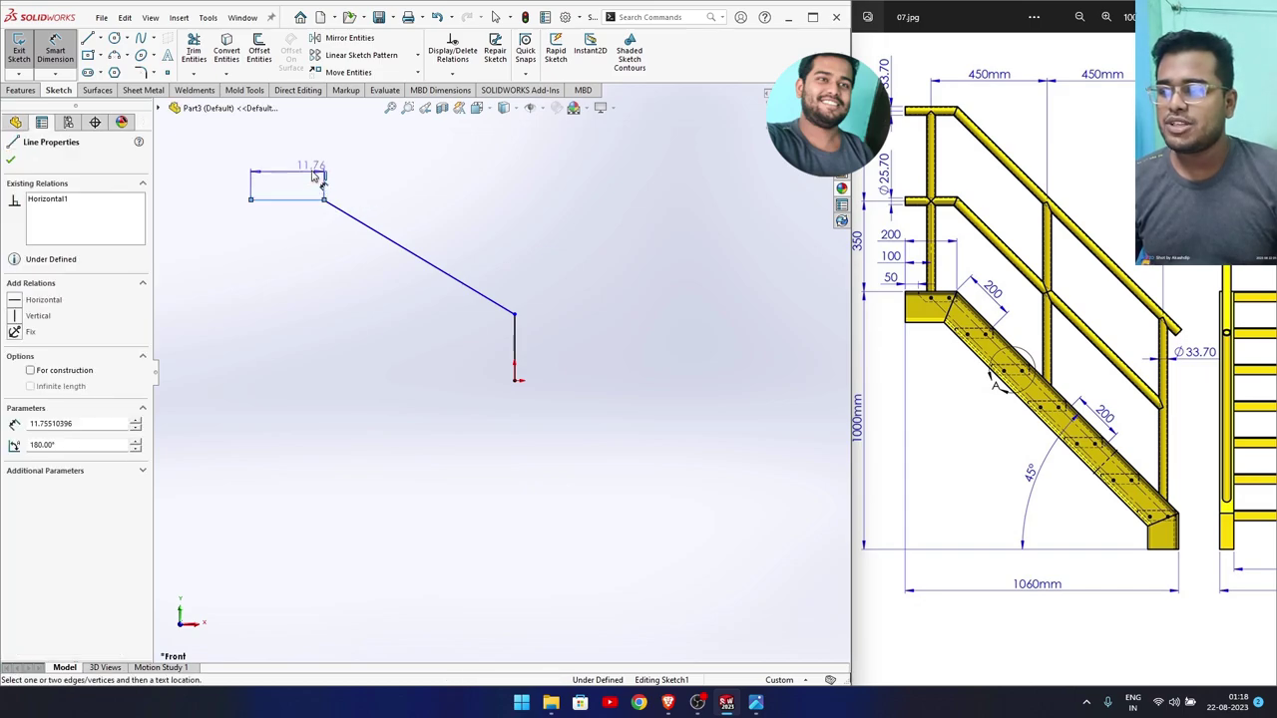
click(304, 169)
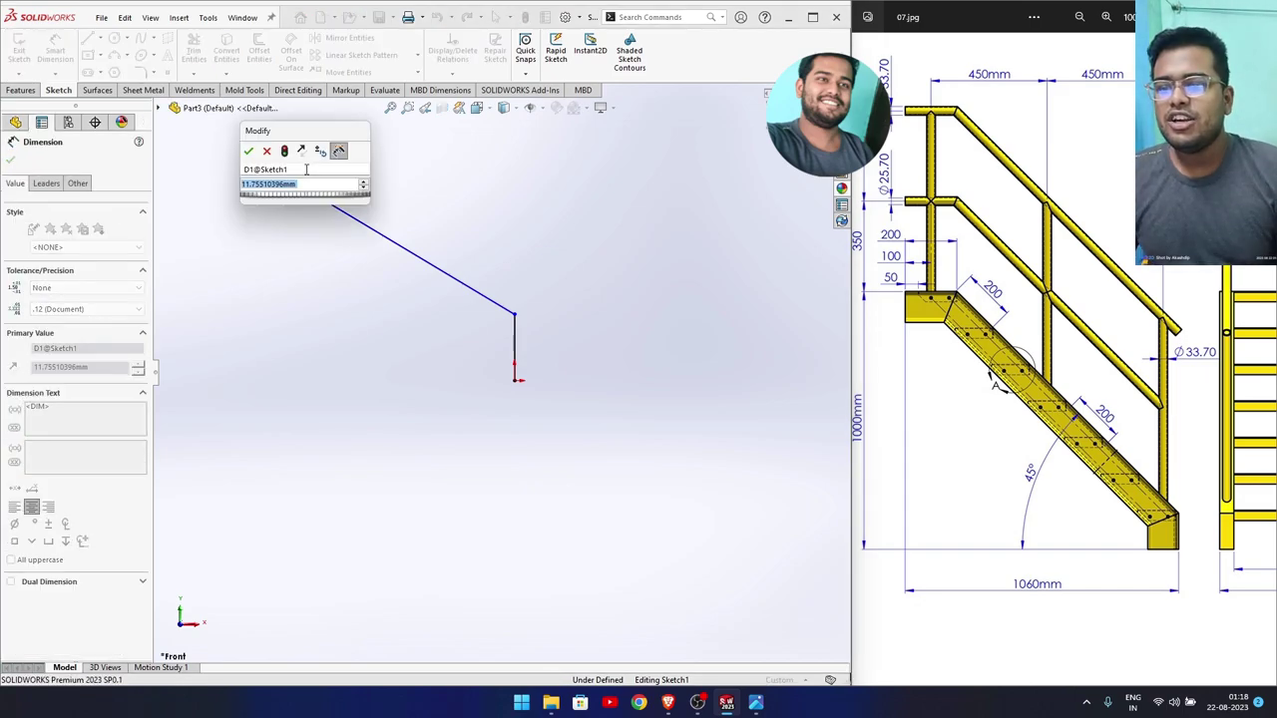
text(200)
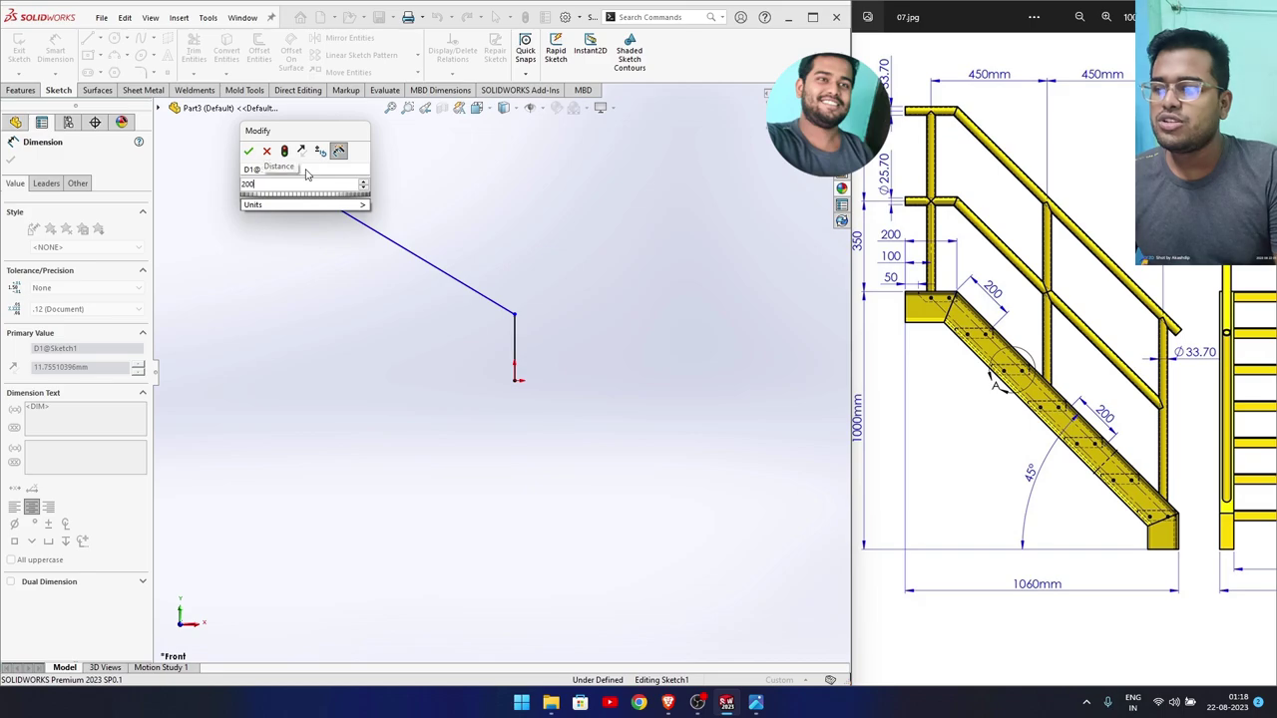
key(Return)
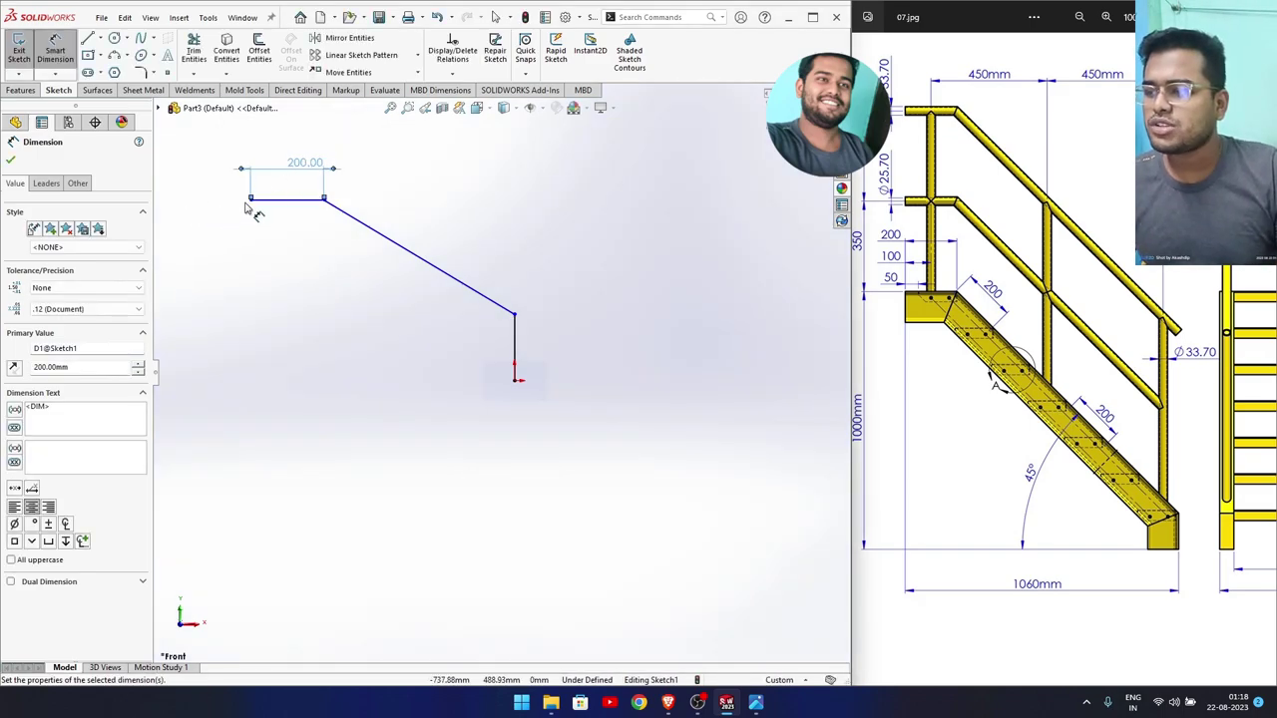
Add a 1060 mm horizontal span from the top-left endpoint to the origin.
click(251, 202)
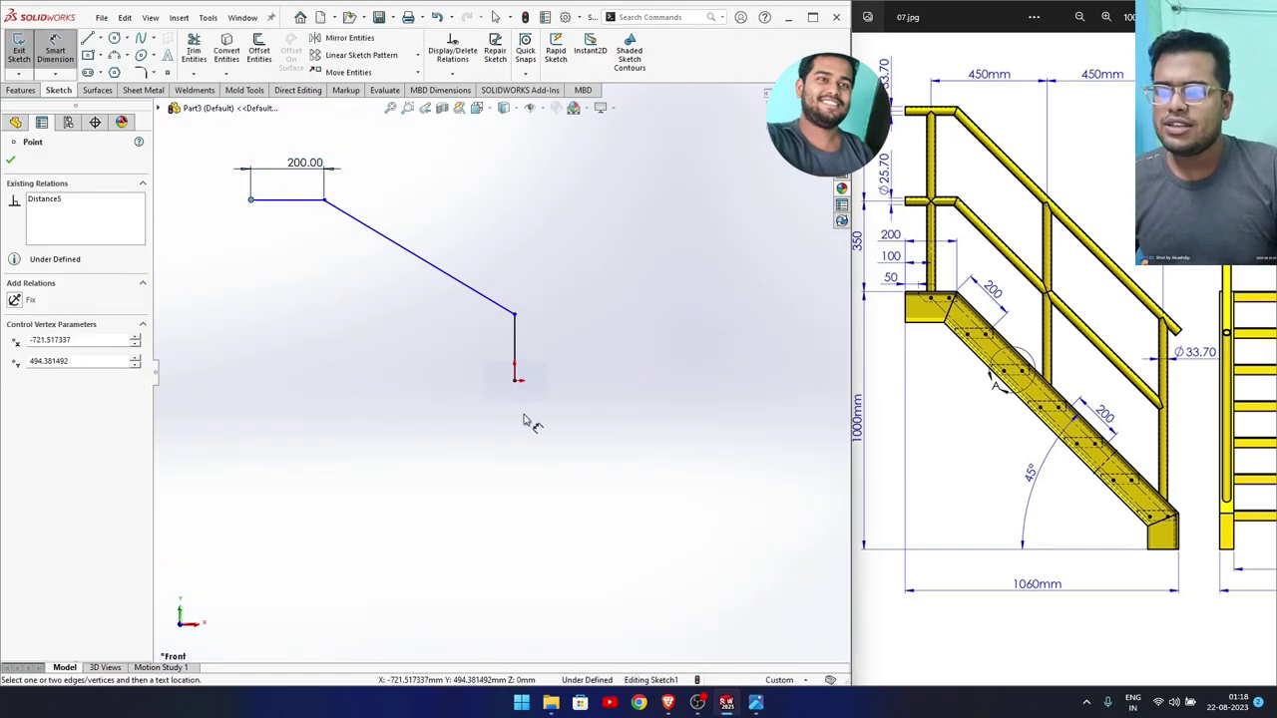
click(515, 383)
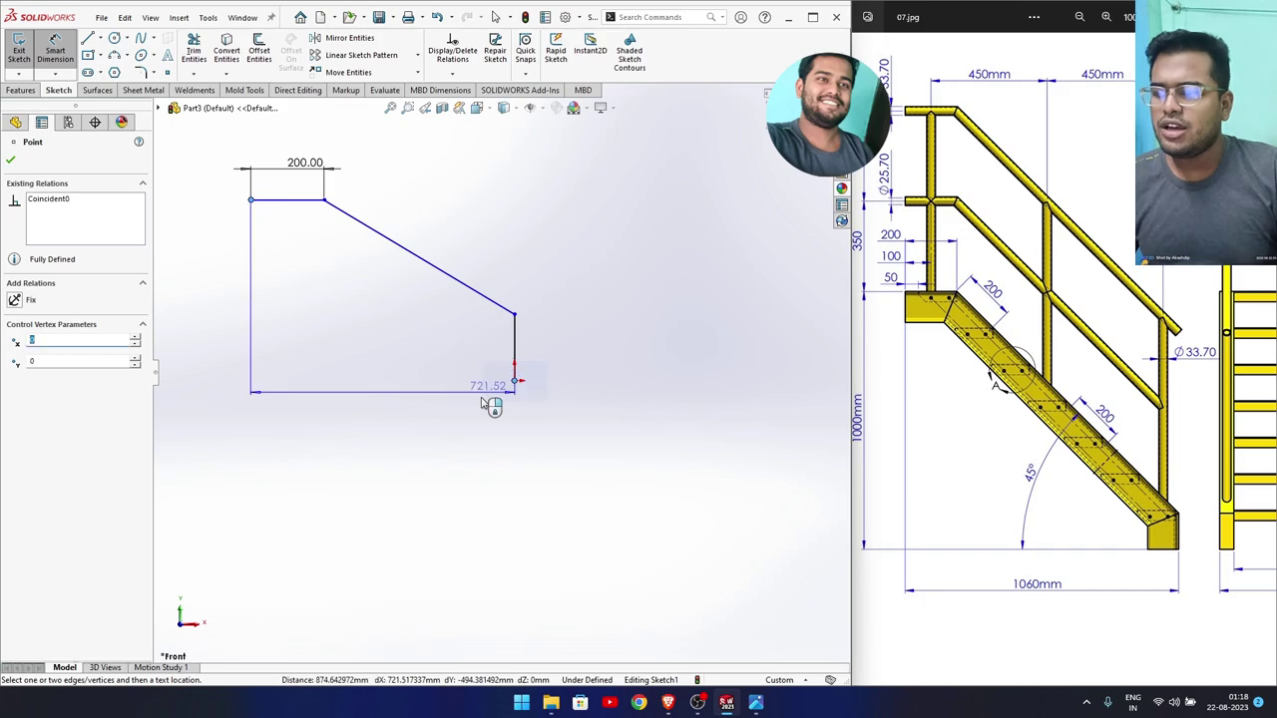
click(408, 455)
text(10)
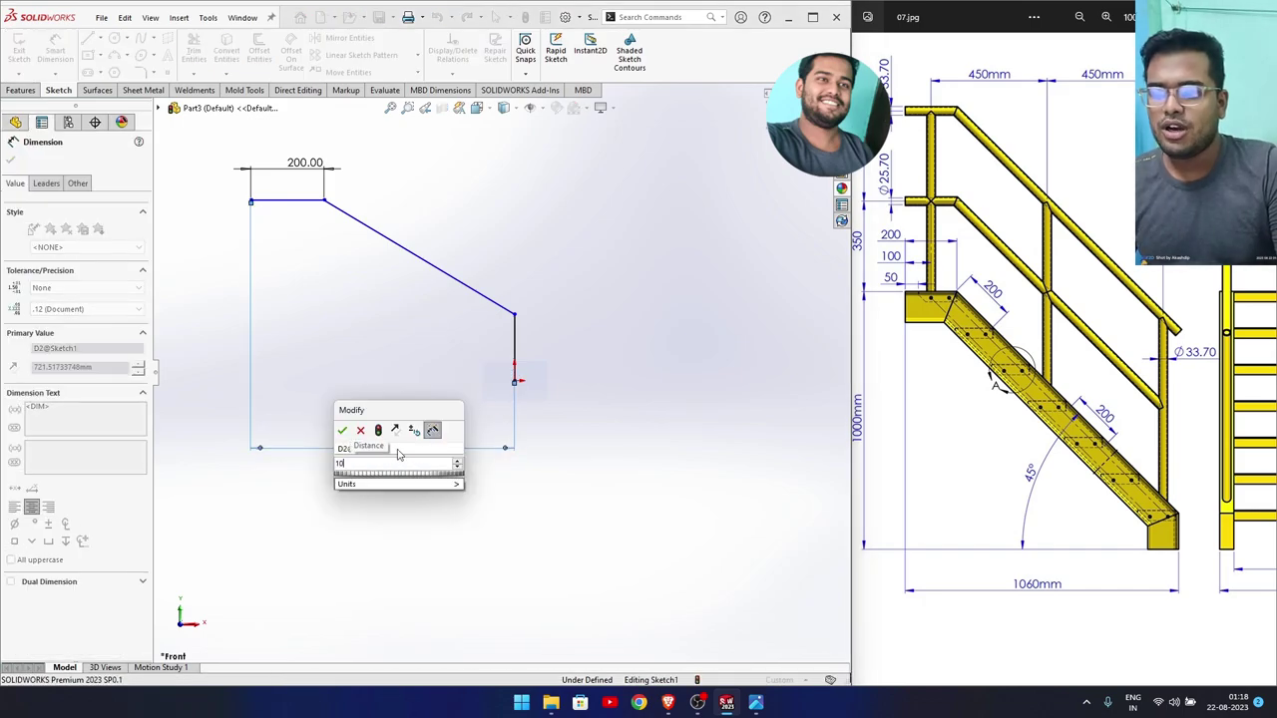
text(60)
key(Return)
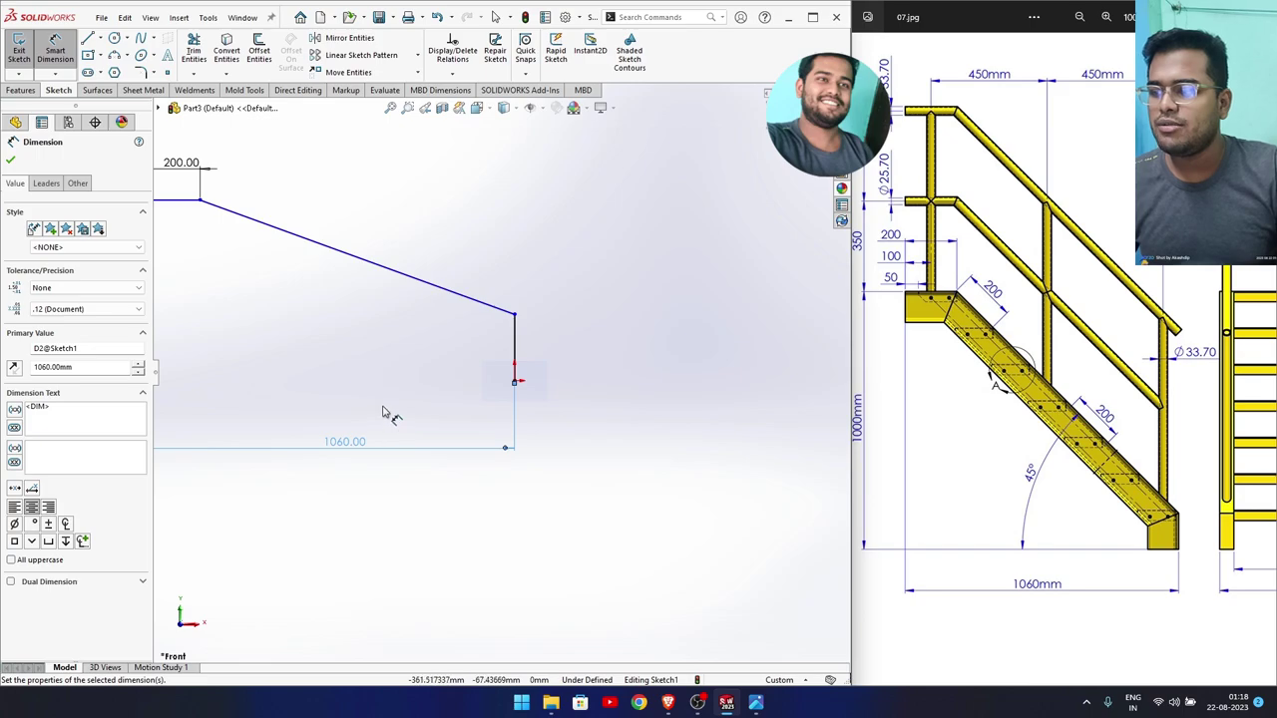
Add a 1000 mm overall height dimension and move the 1060 dimension below the profile.
scroll(383, 412, up, 3)
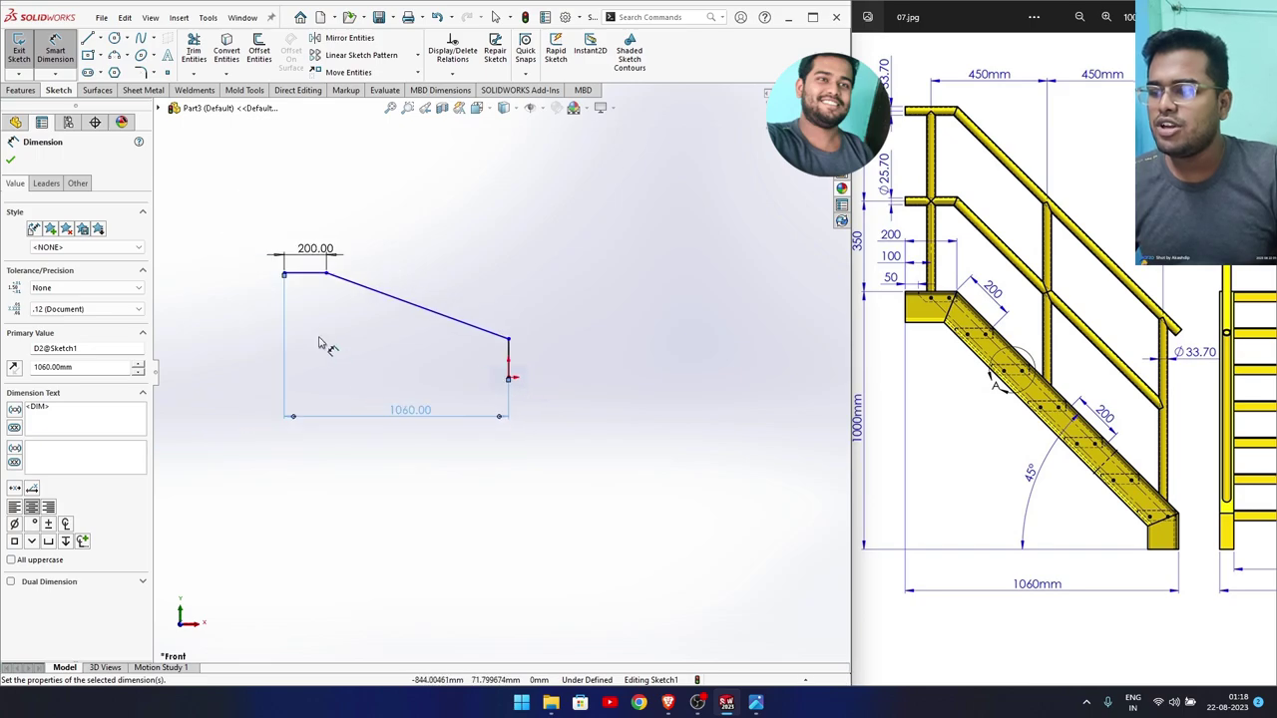
click(286, 273)
click(508, 376)
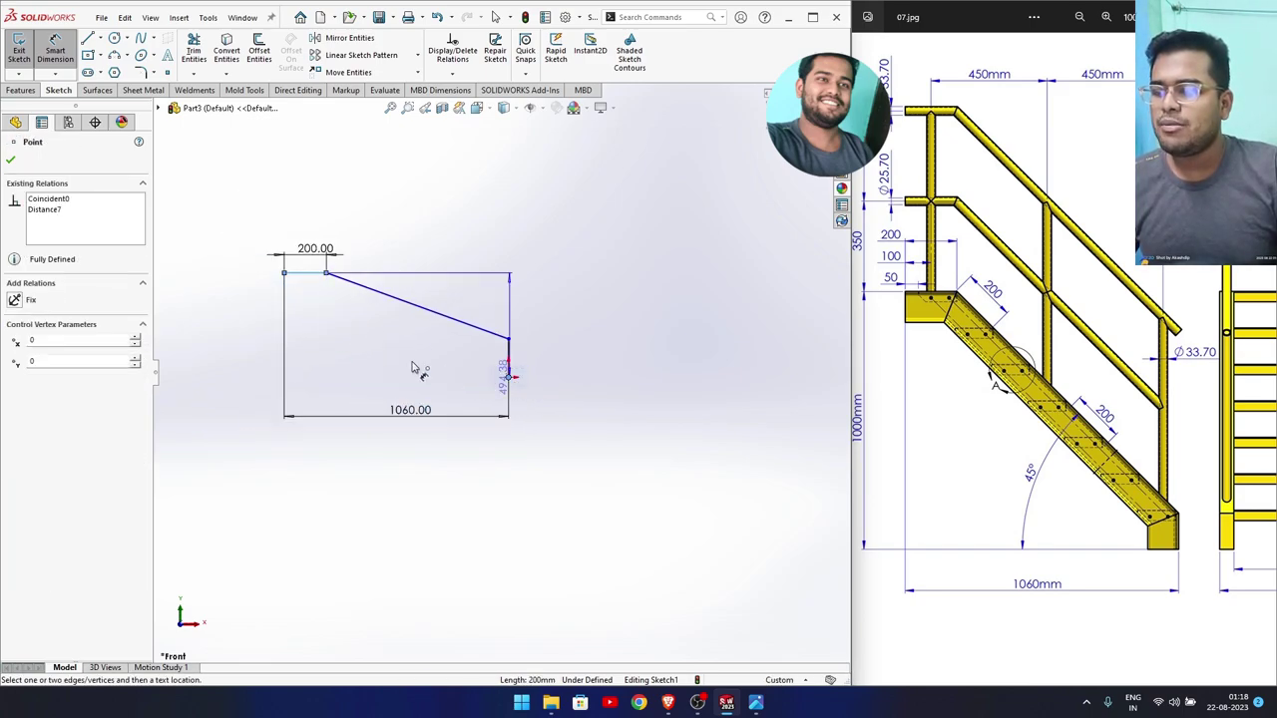
click(247, 342)
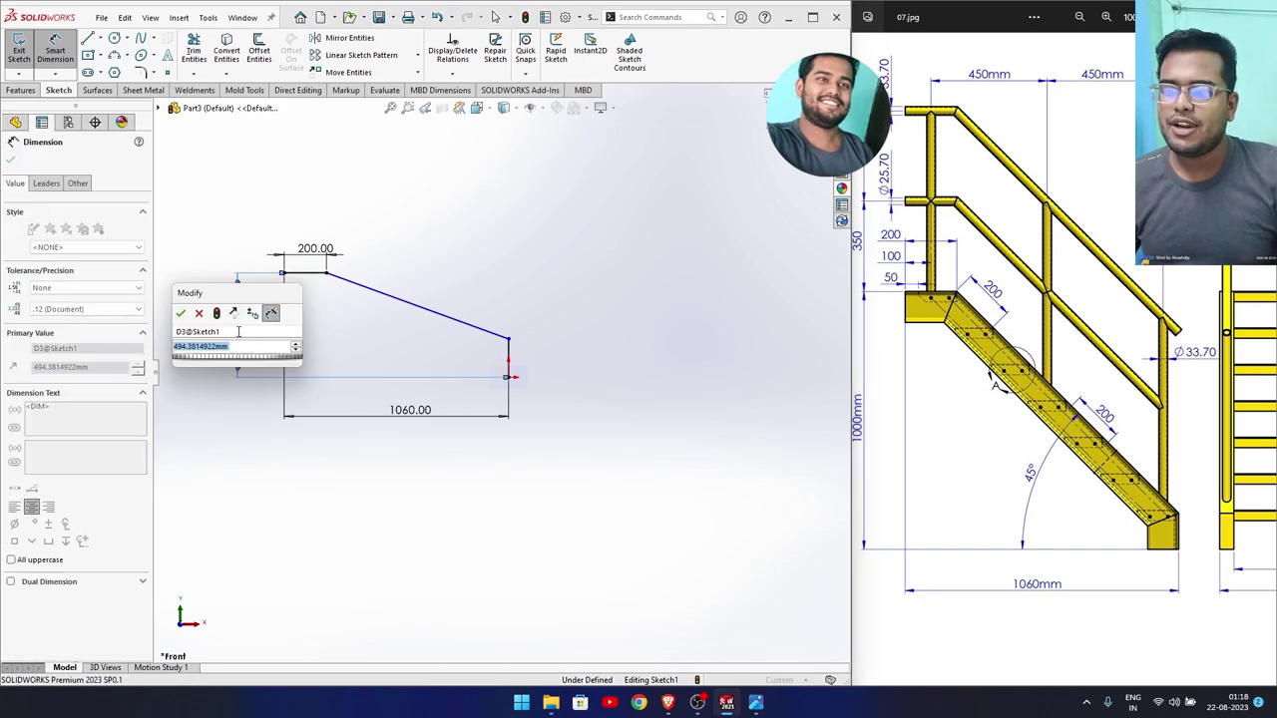
text(1000)
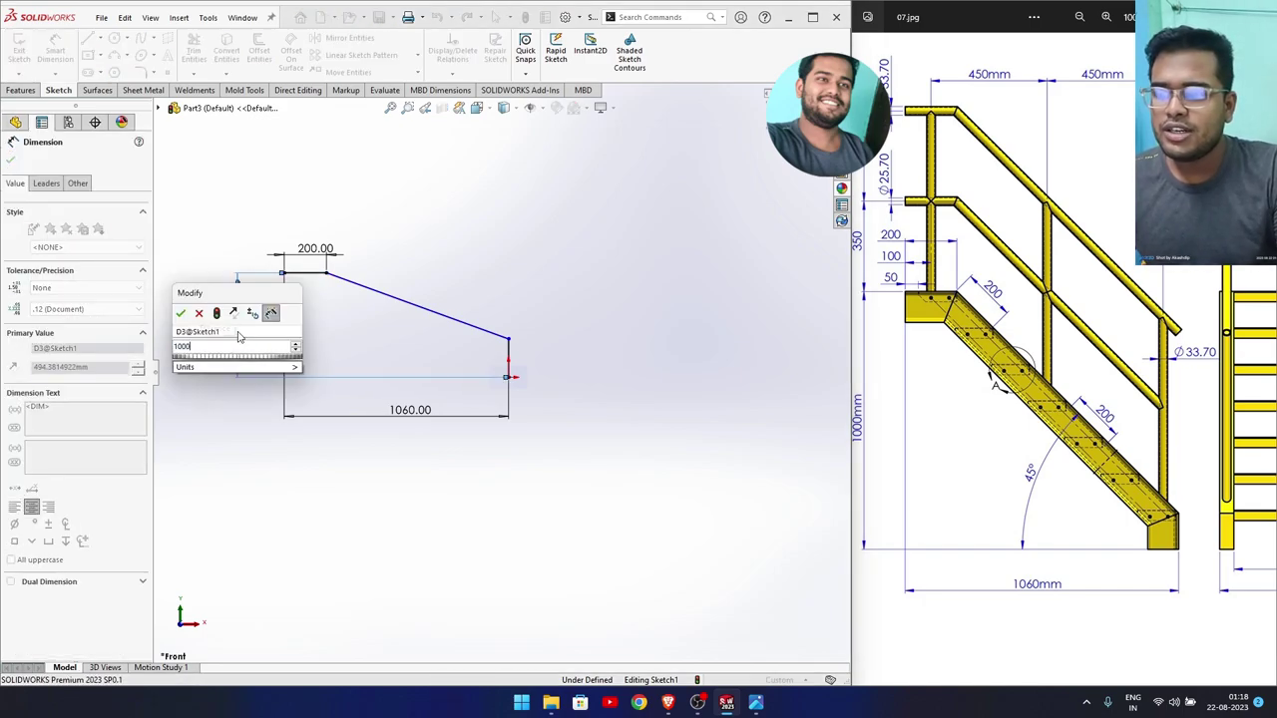
key(Return)
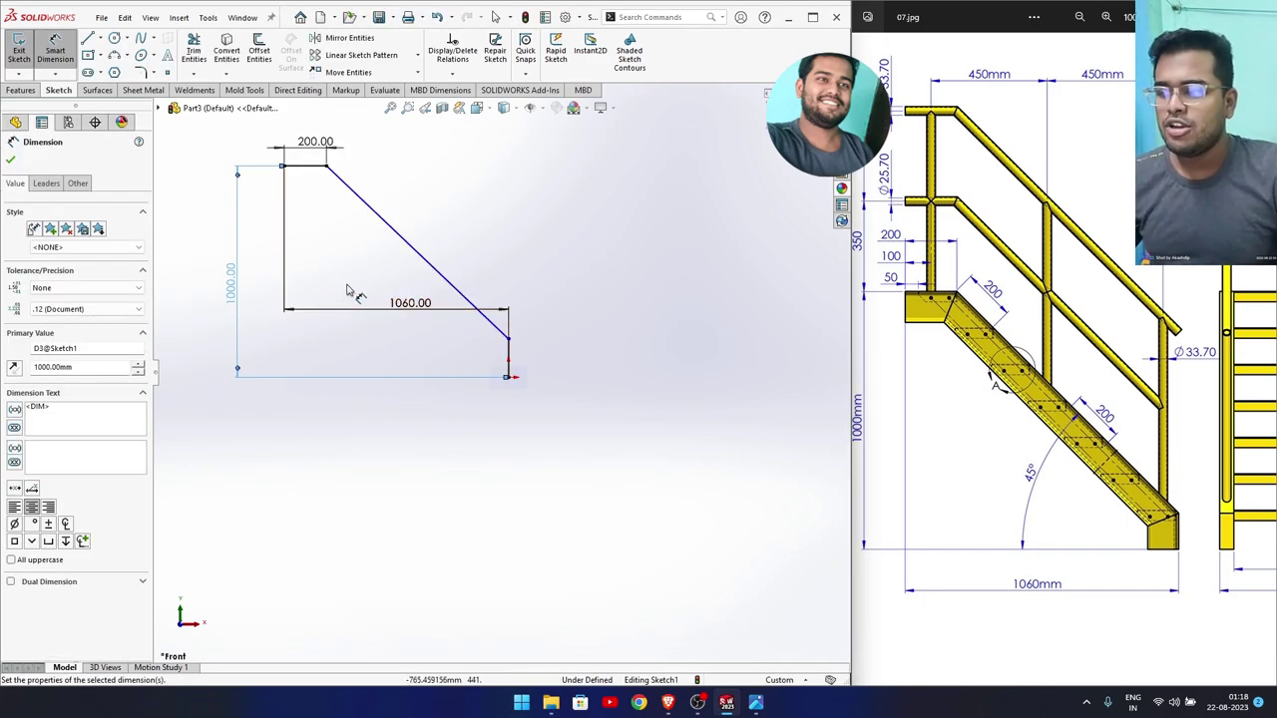
drag(419, 307, 382, 422)
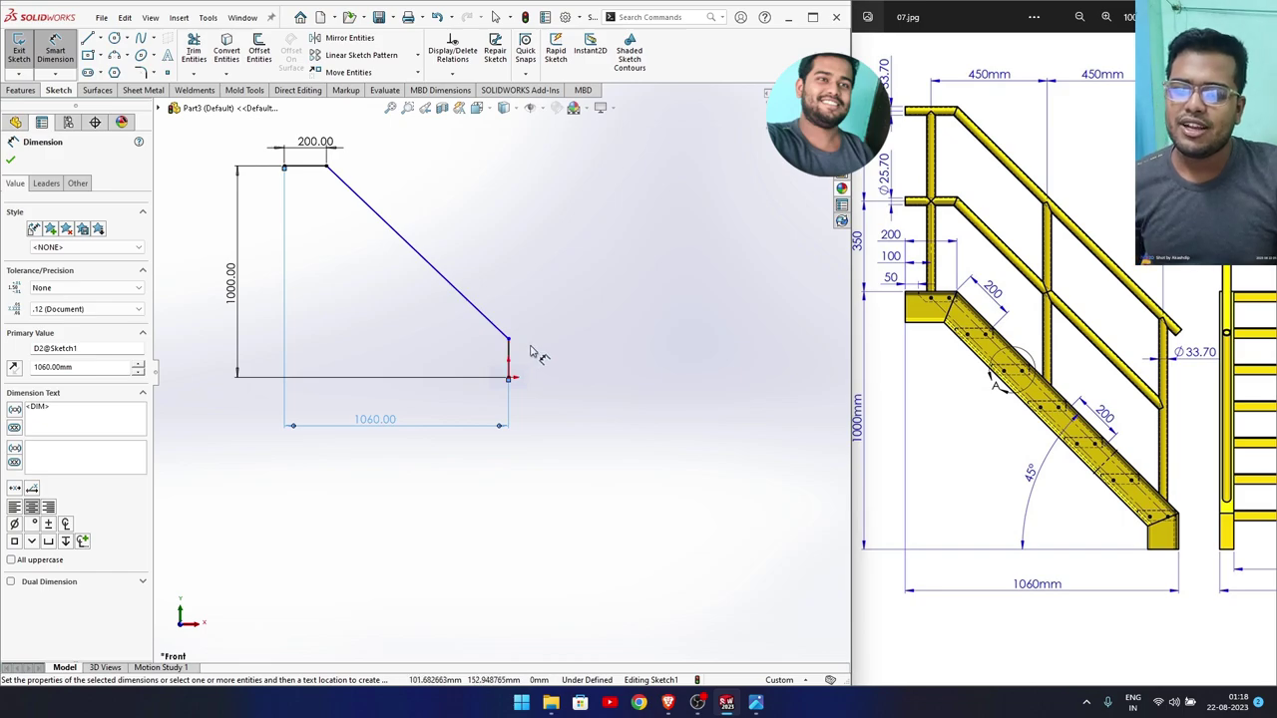
Draw a horizontal centreline from the bottom-right corner of the profile.
drag(969, 384, 999, 392)
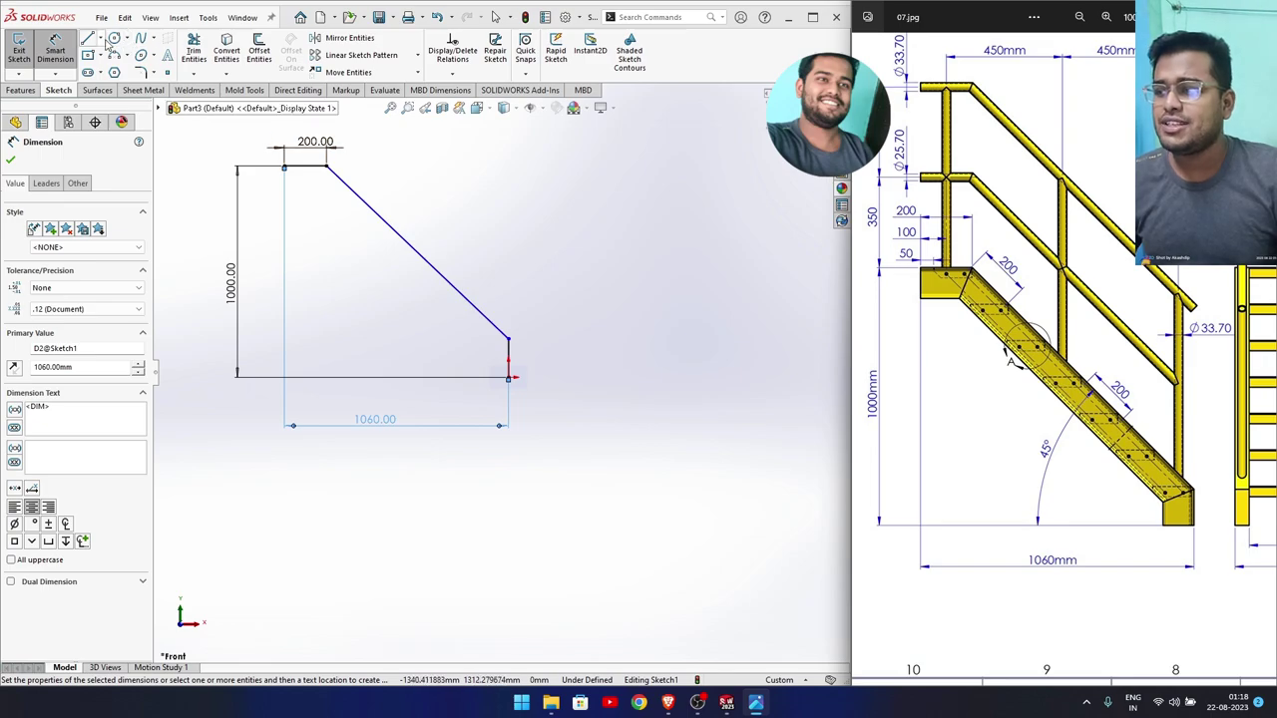
click(101, 38)
click(114, 68)
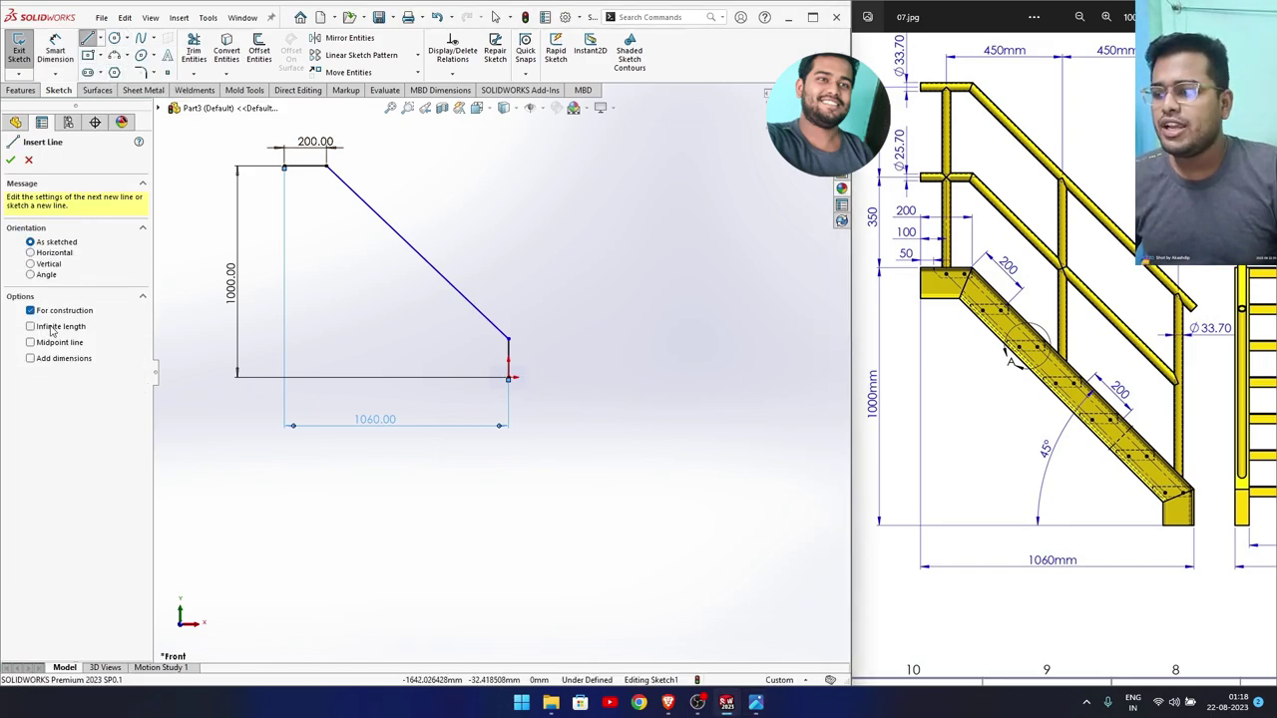
click(508, 377)
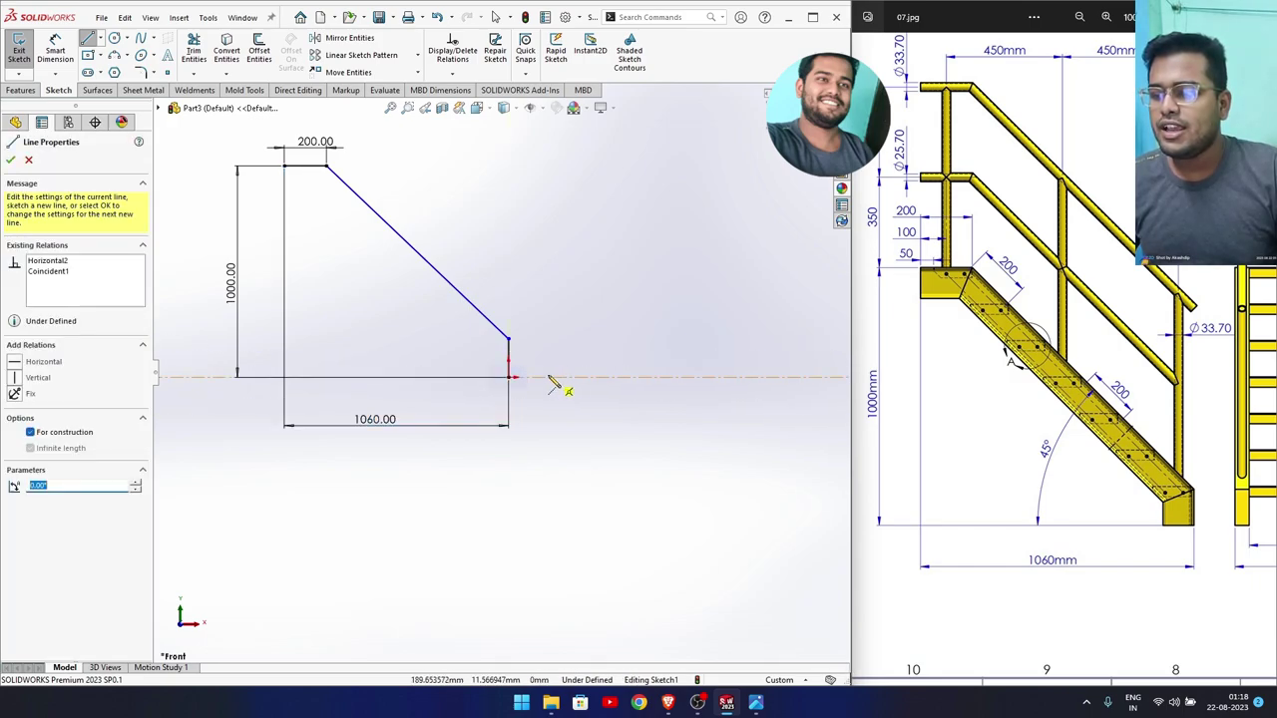
right_drag(519, 292, 371, 262)
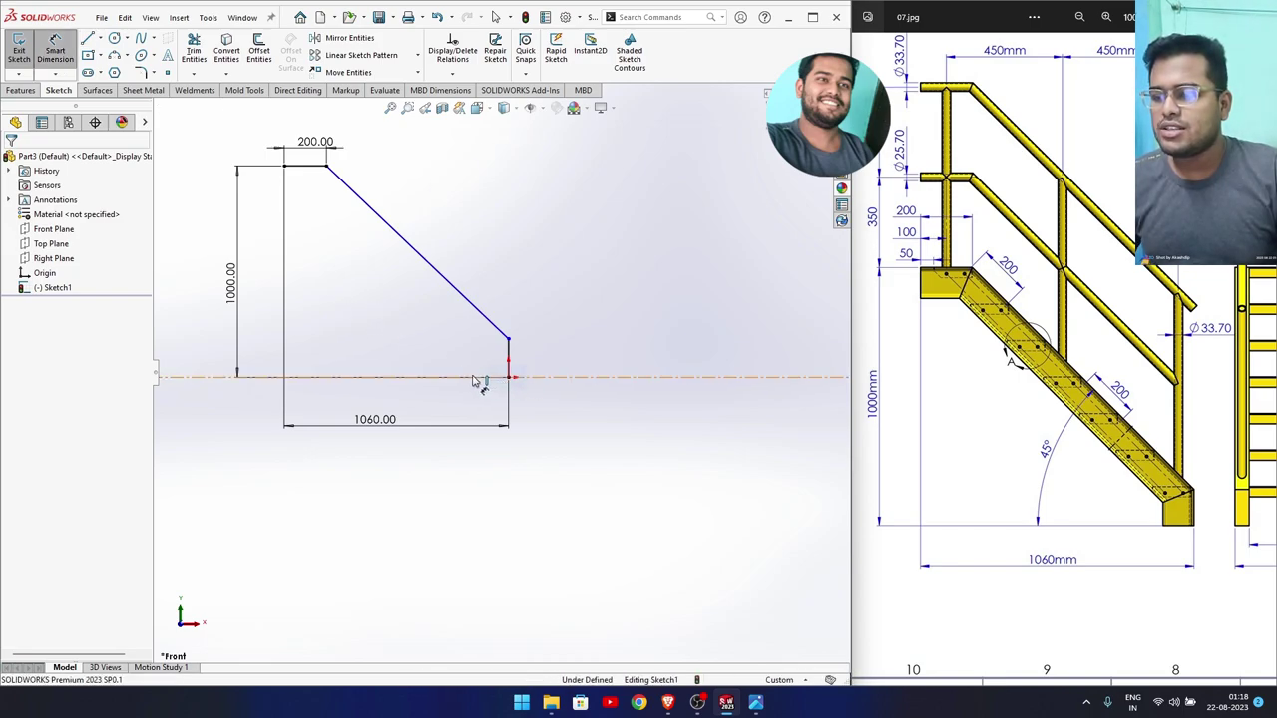
Dimension the slanted line at 45° to the centreline and exit the sketch.
click(476, 379)
click(483, 315)
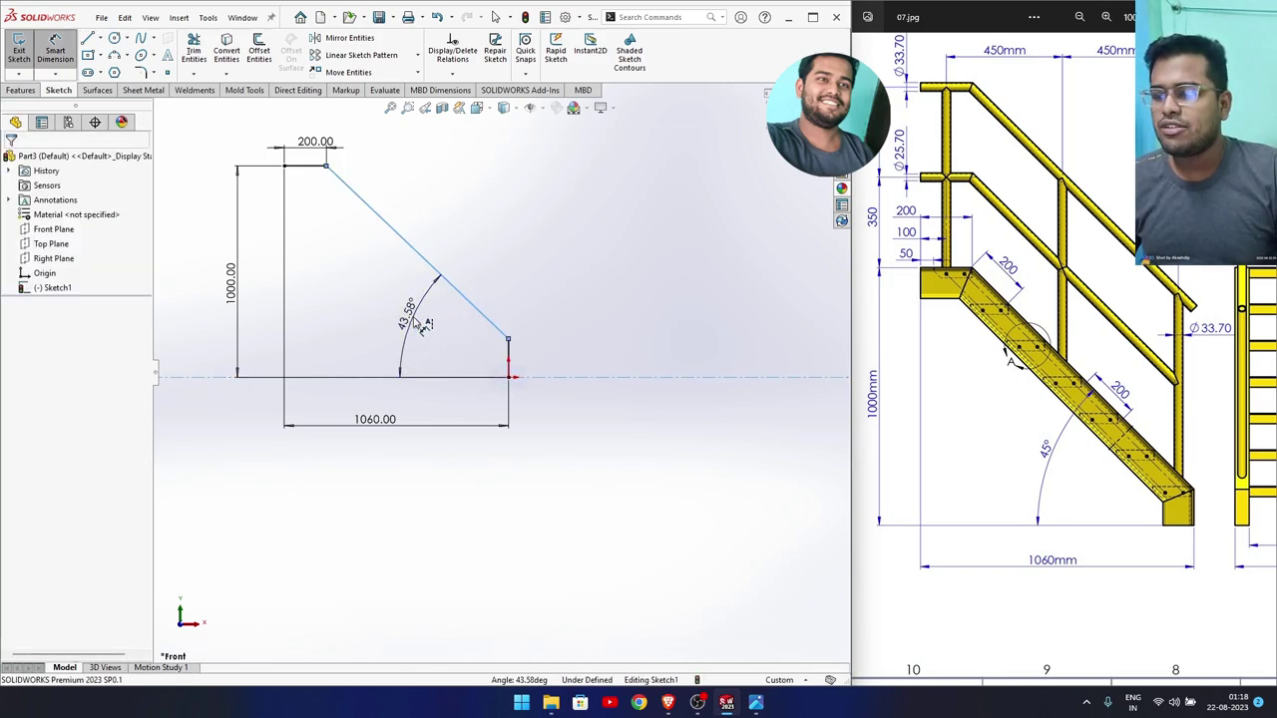
click(424, 326)
key(Return)
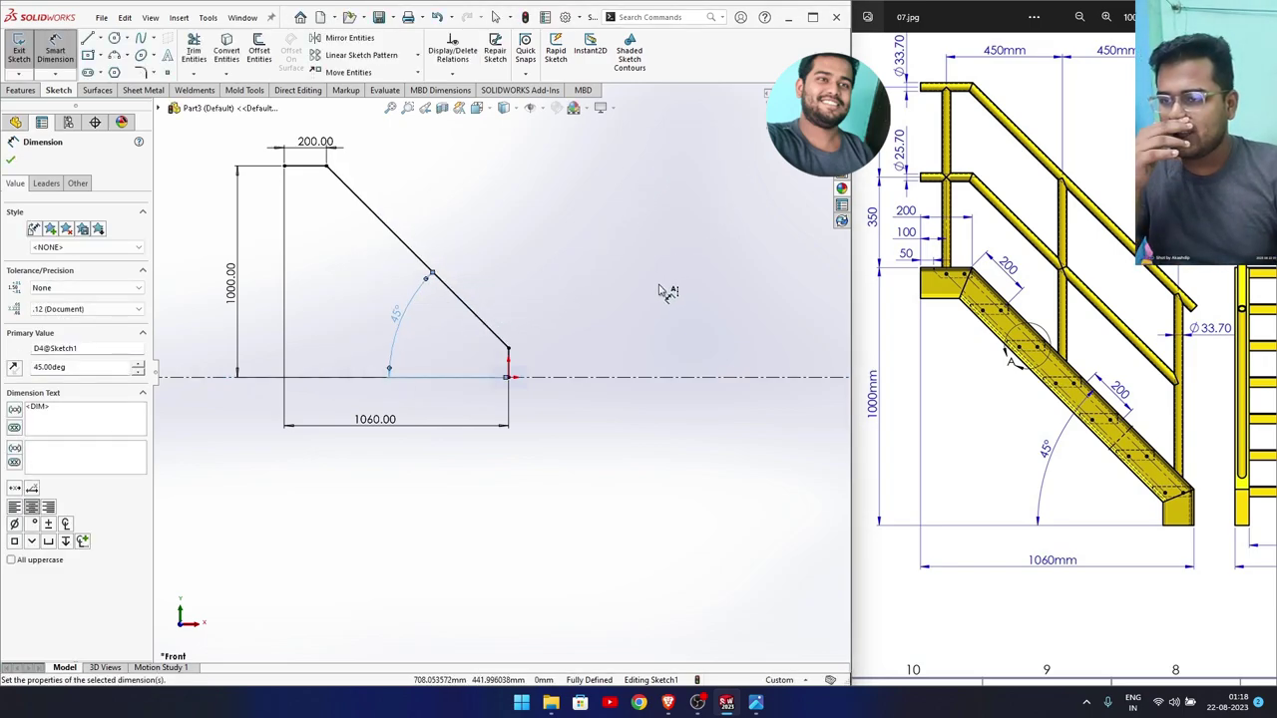
key(Escape)
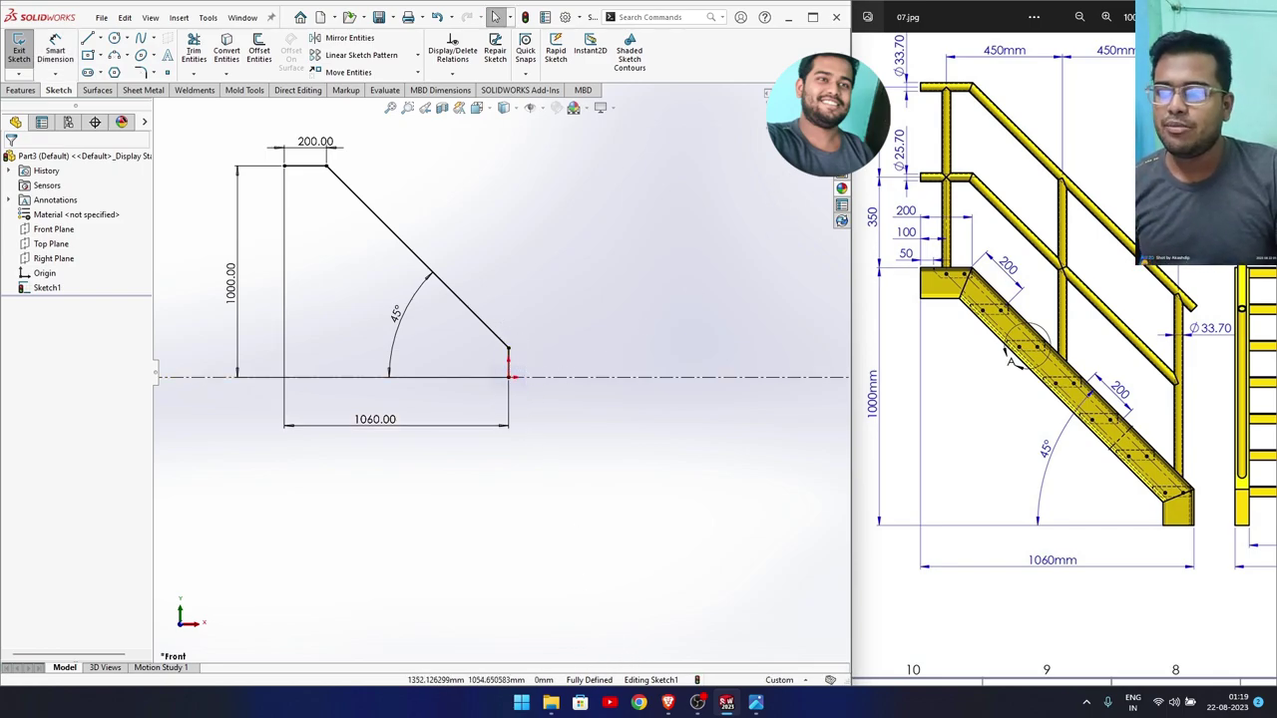
key(ctrl+b)
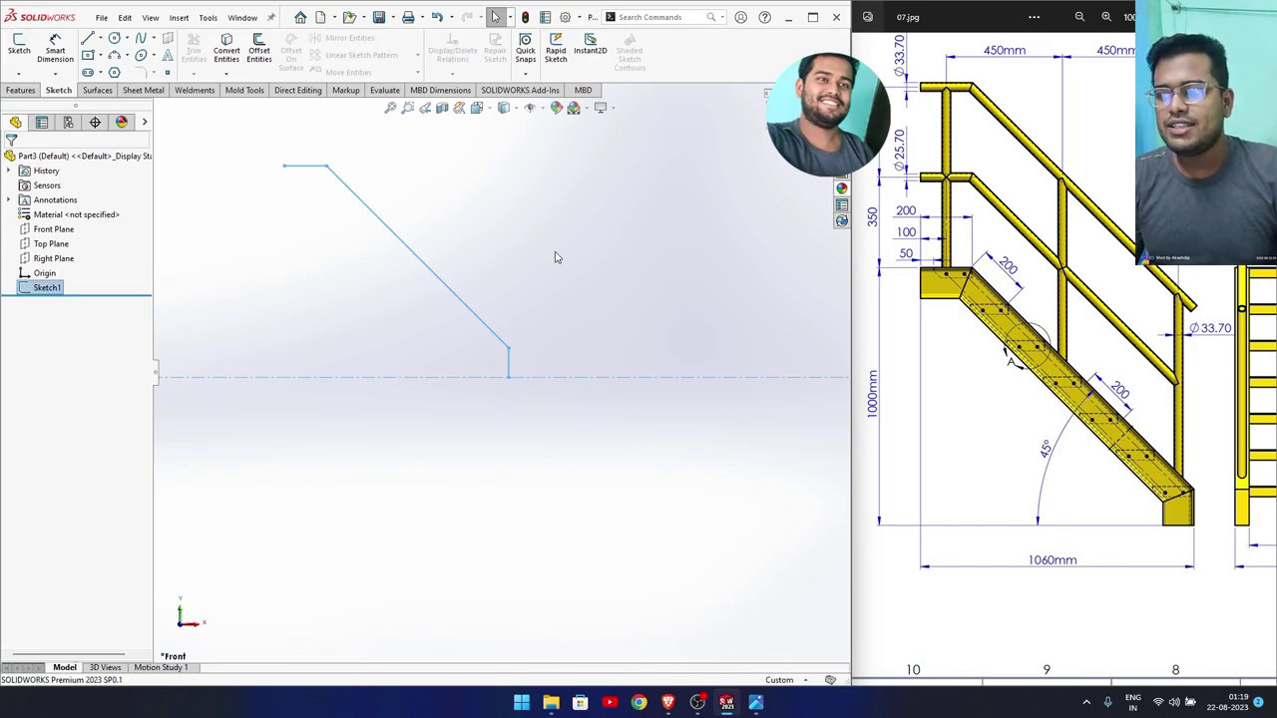
middle_drag(555, 257, 486, 309)
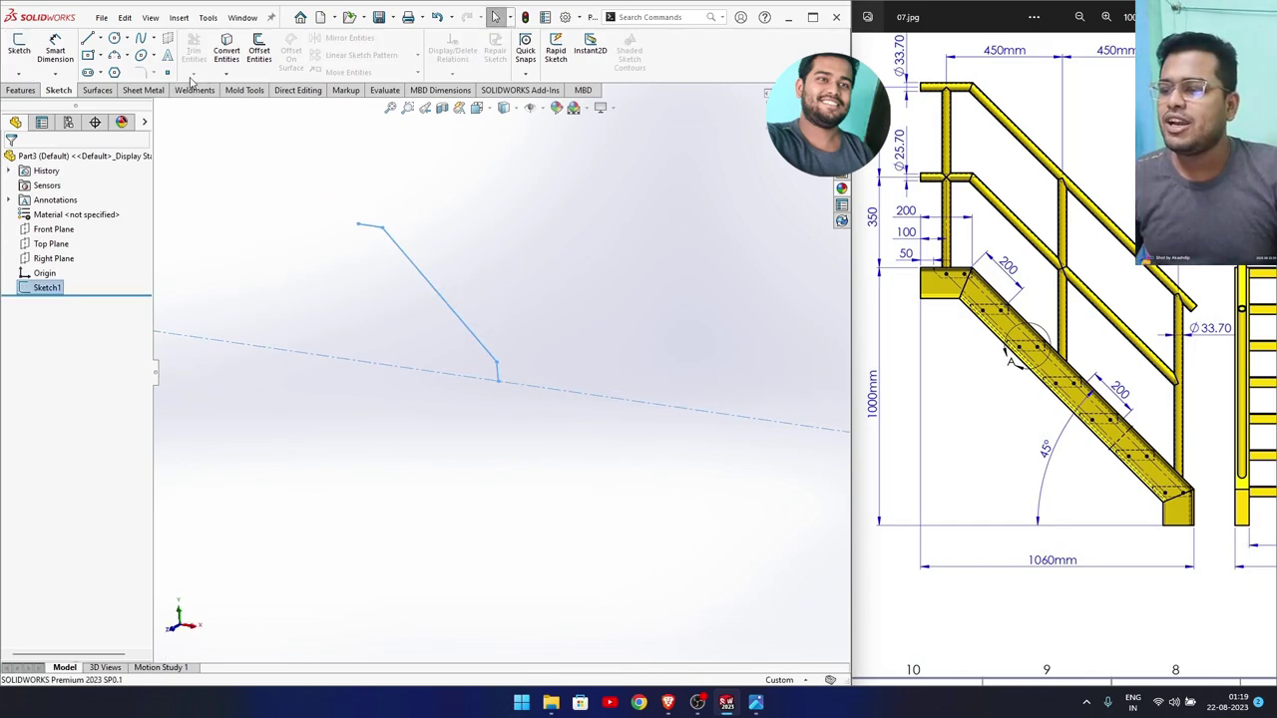
click(194, 91)
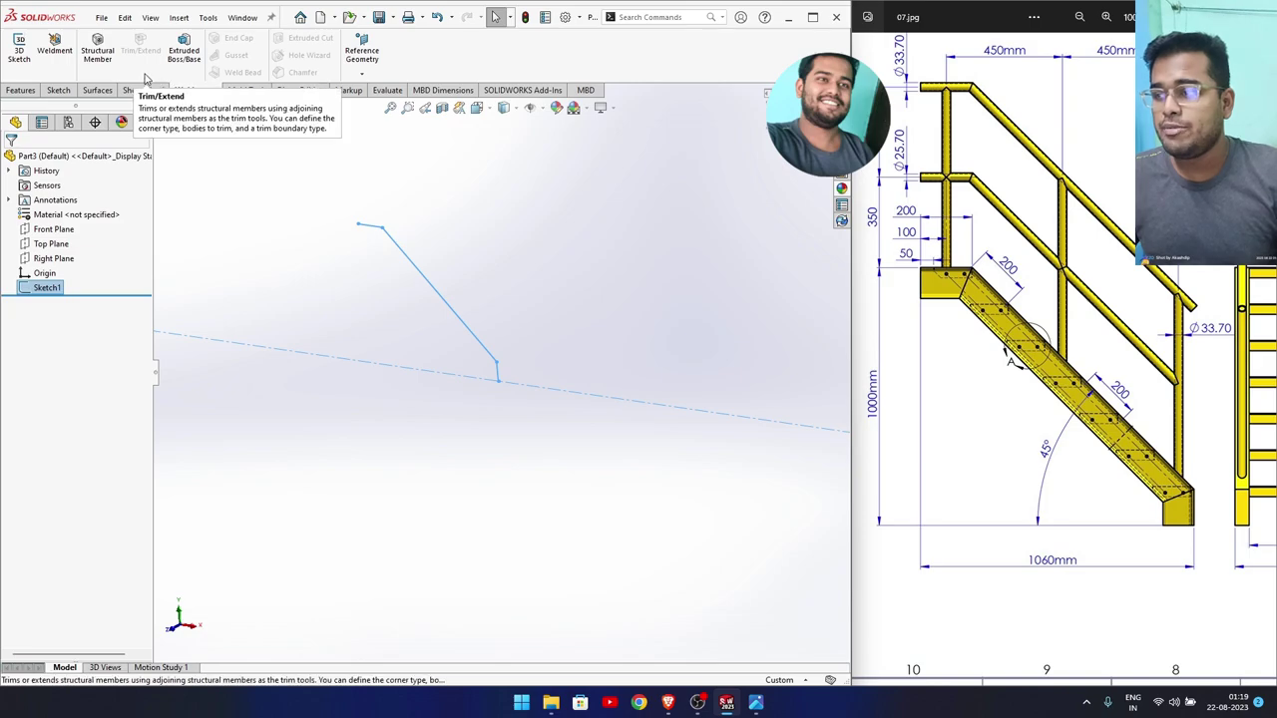
Make the part a weldment and start a structural member with iso c channel 120 x 12 profile.
click(55, 50)
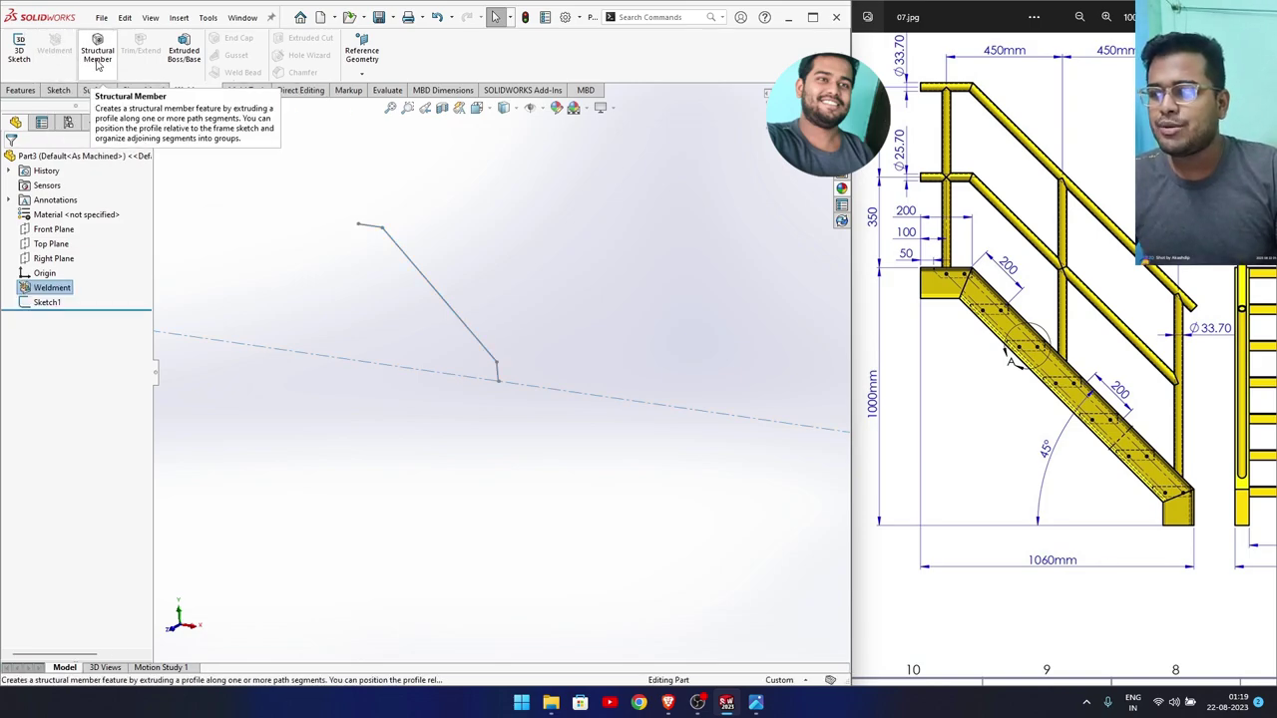
click(97, 52)
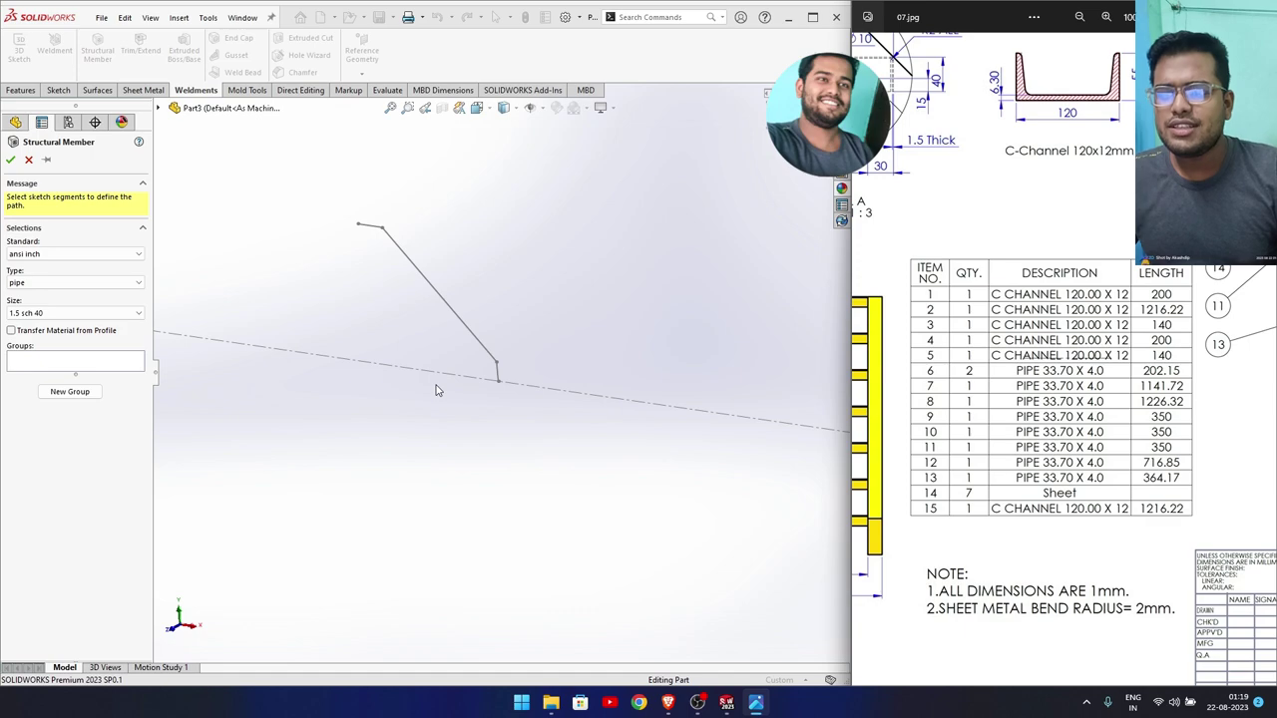
click(21, 256)
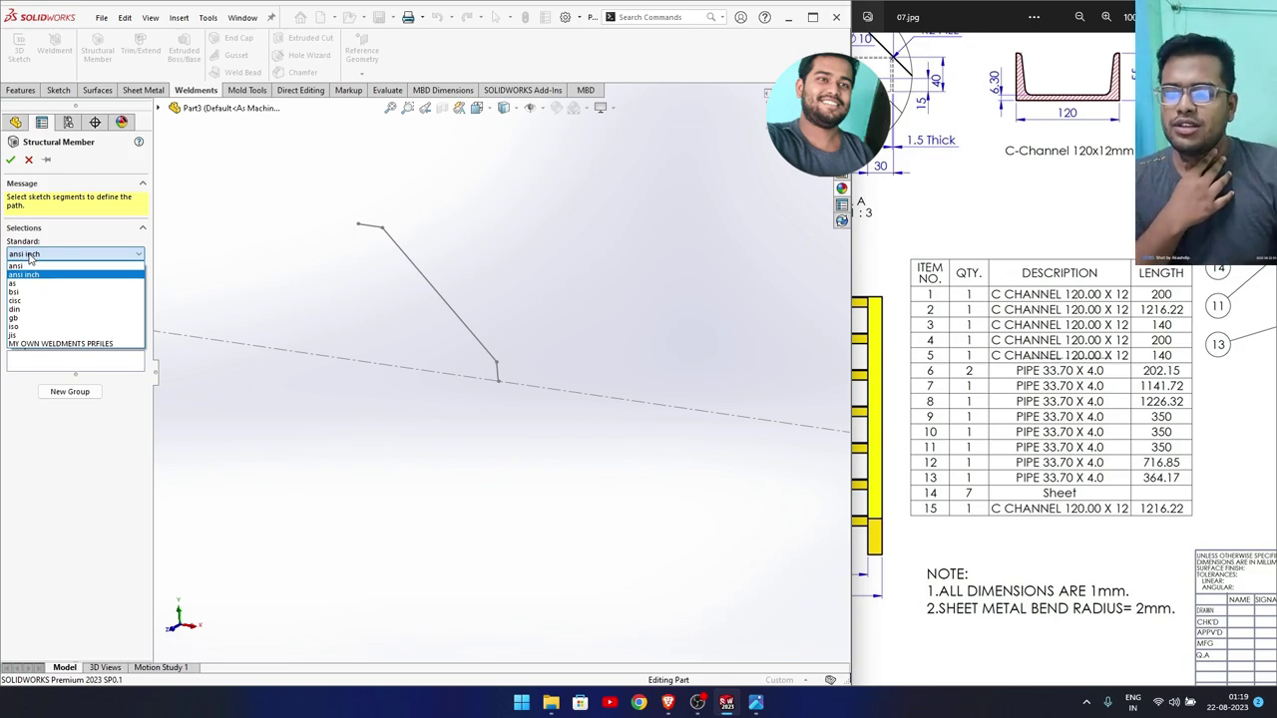
click(26, 330)
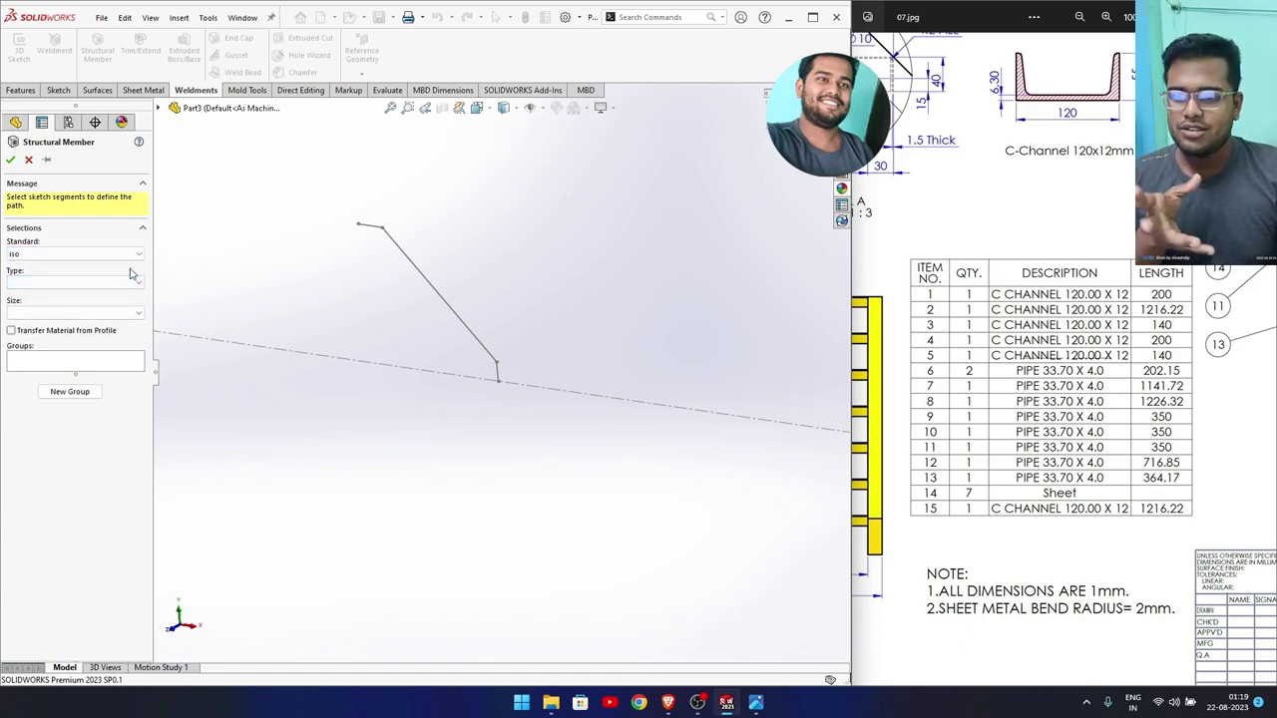
click(100, 256)
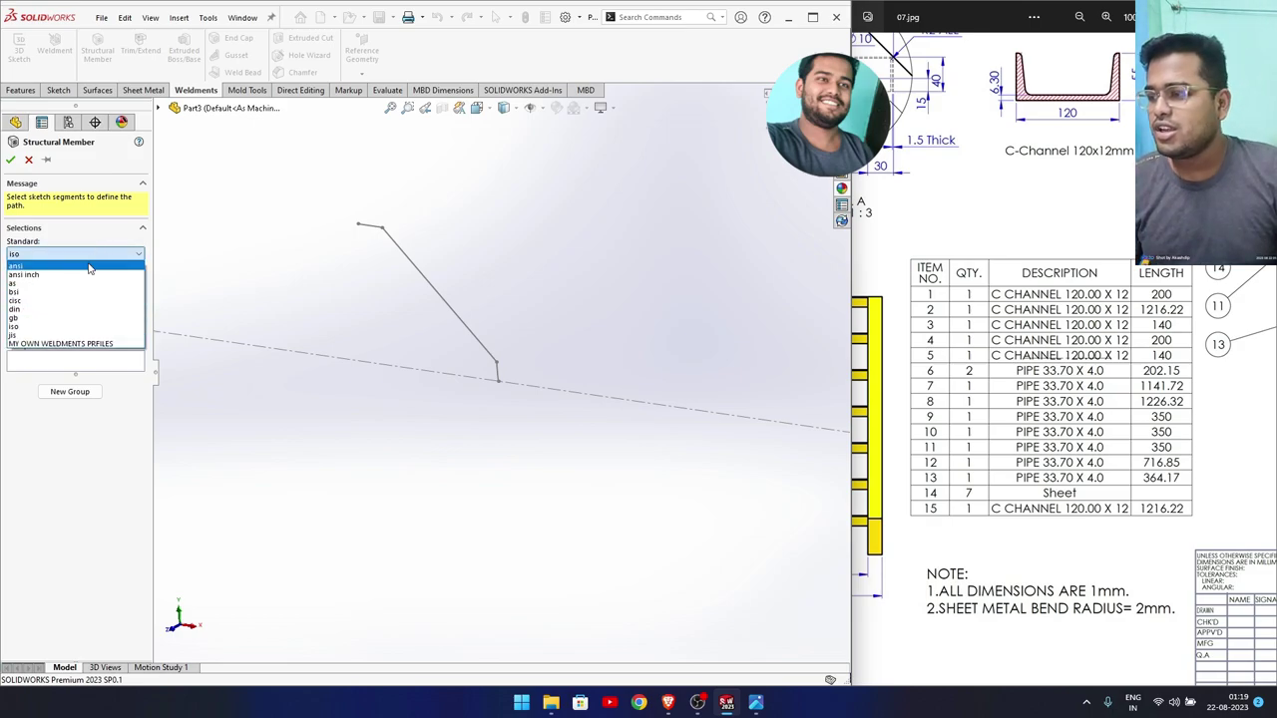
click(45, 330)
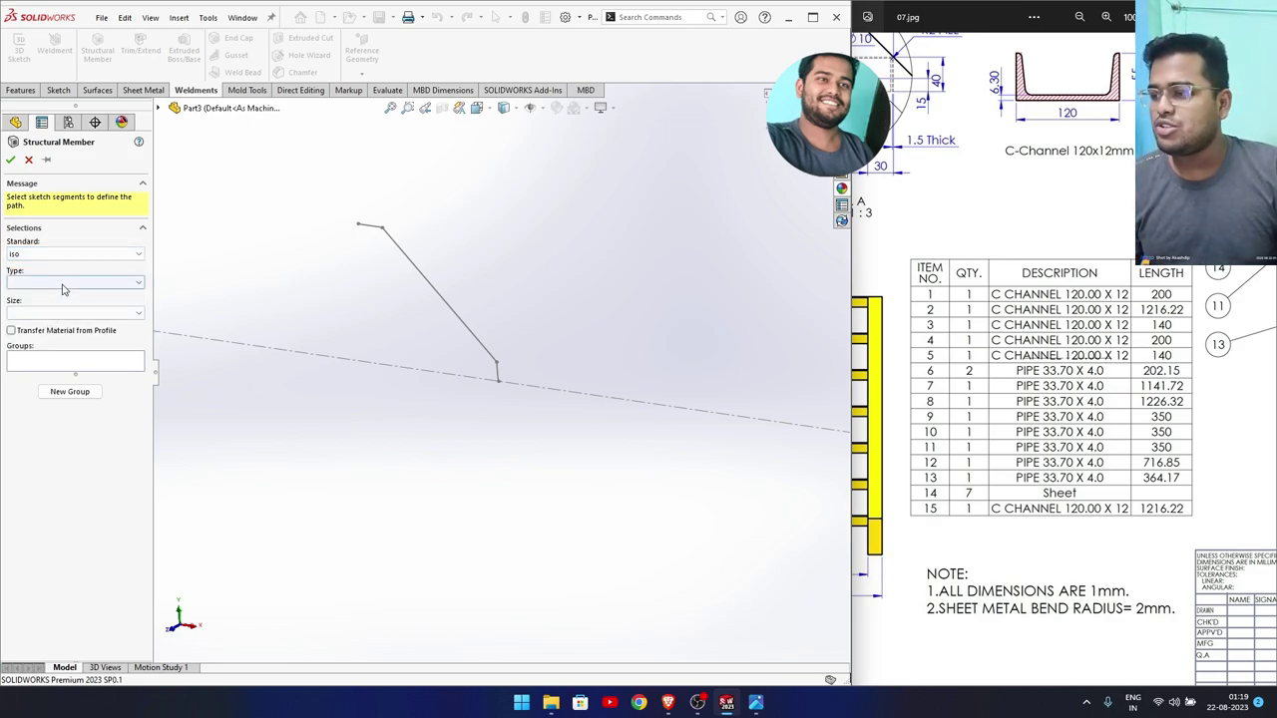
click(62, 283)
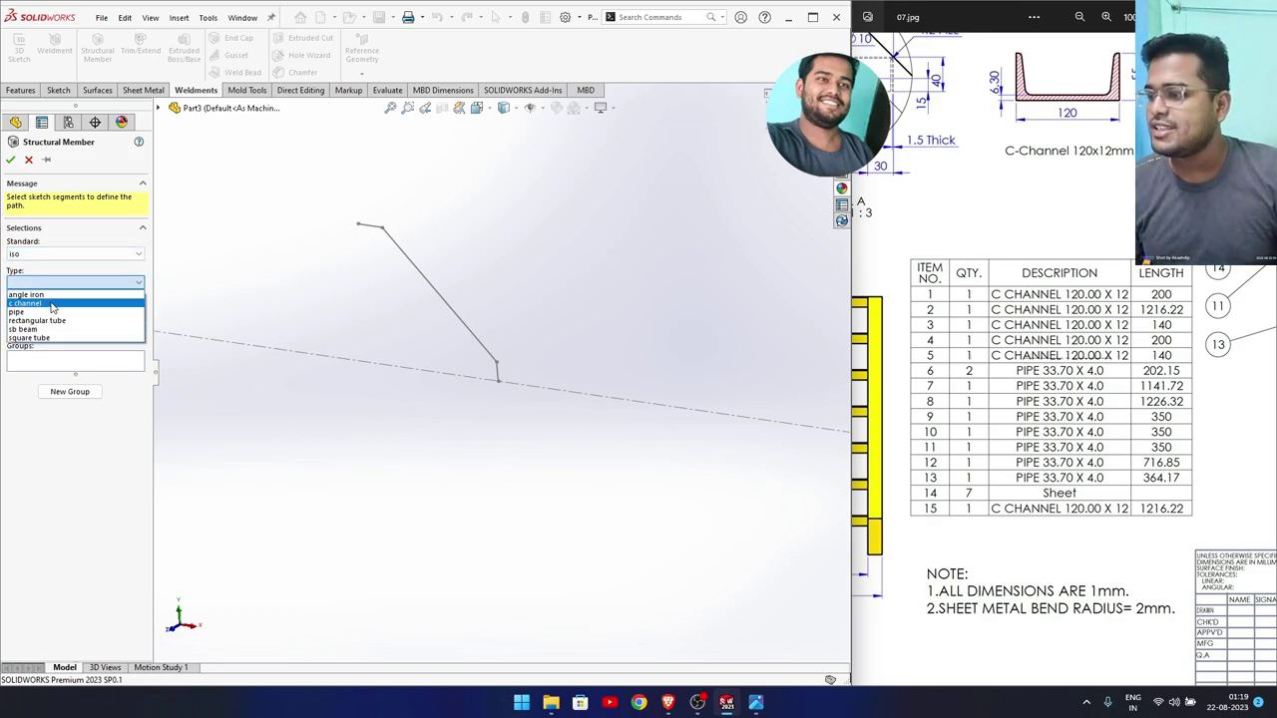
click(52, 304)
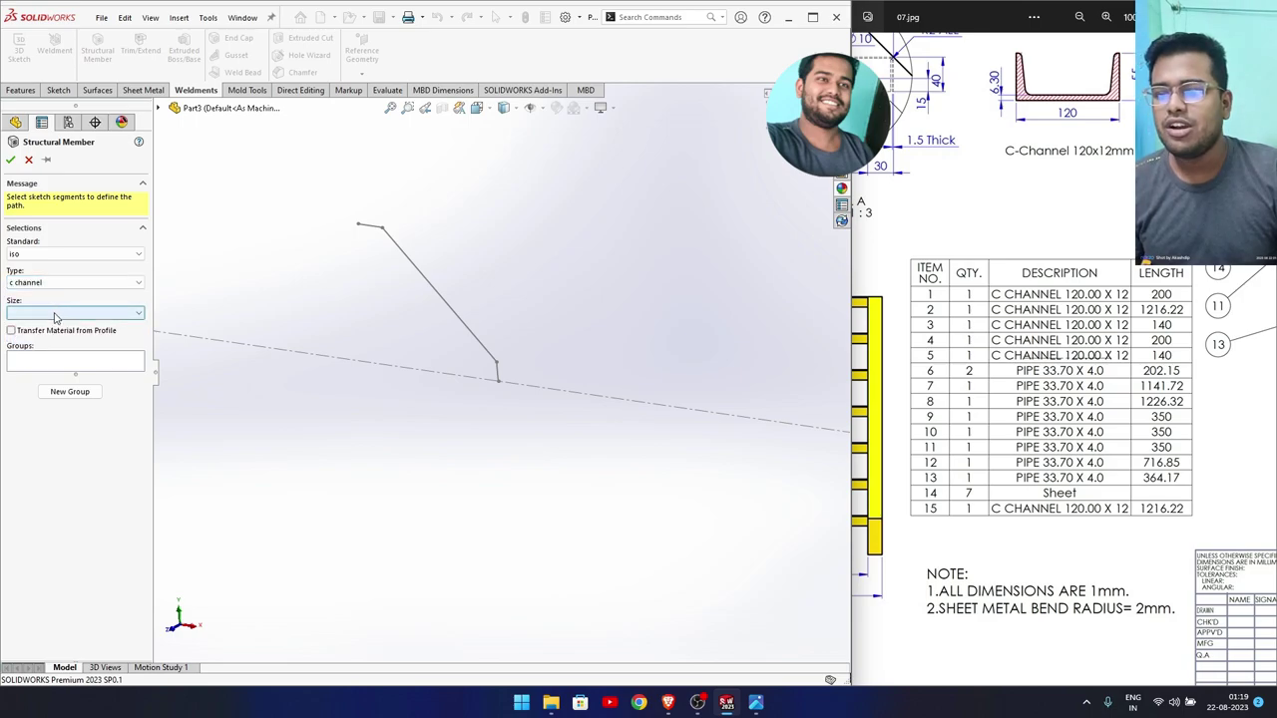
click(56, 315)
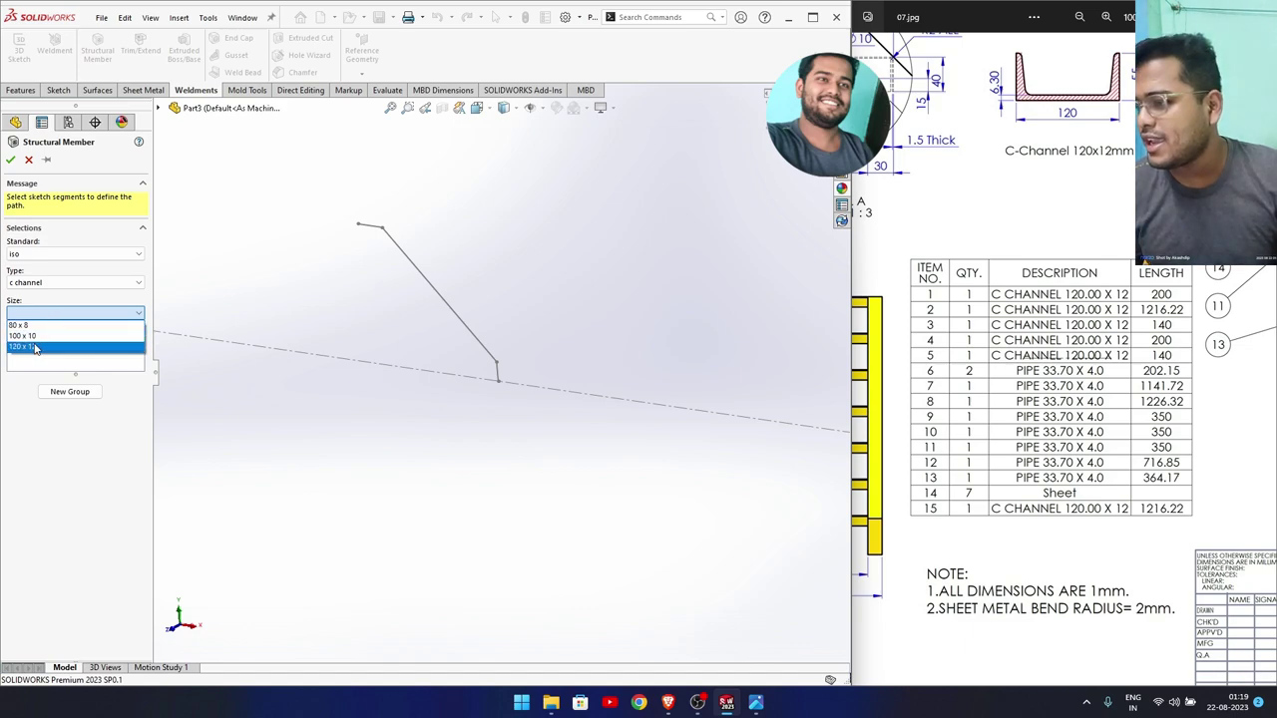
click(30, 346)
scroll(349, 291, down, 2)
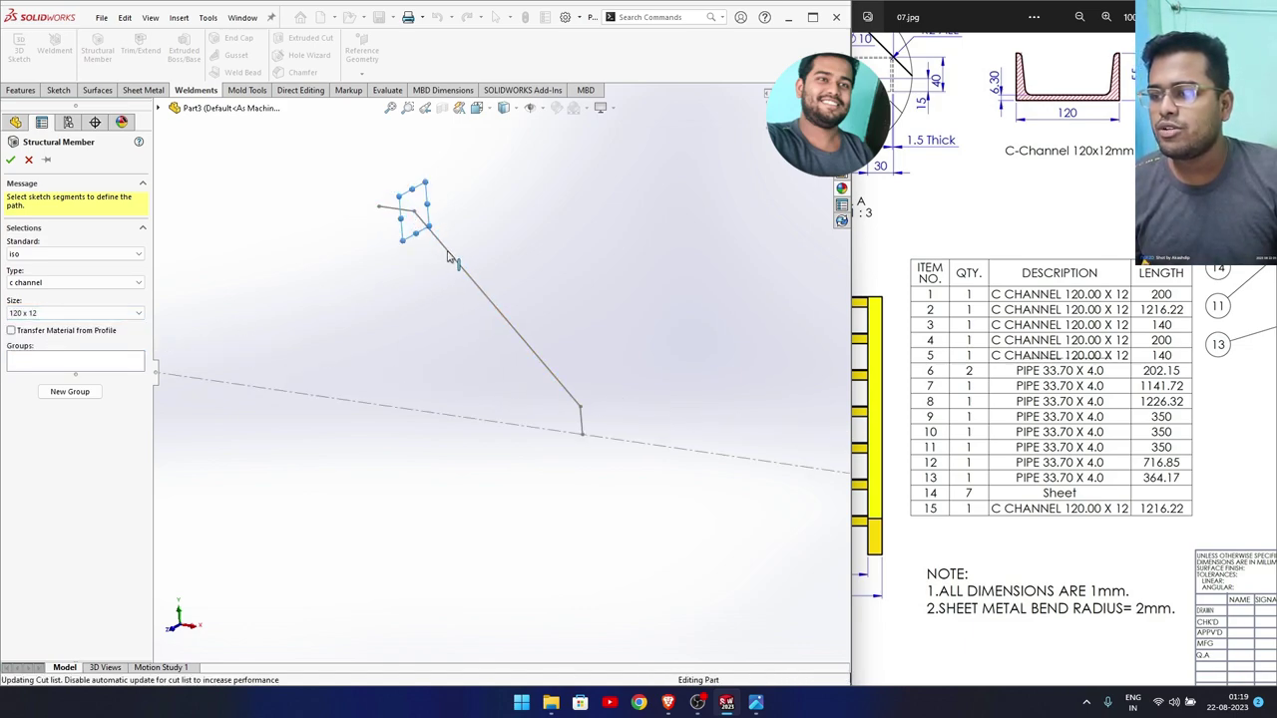
Select the three sketch lines as the member path and rotate the profile 90°.
click(455, 260)
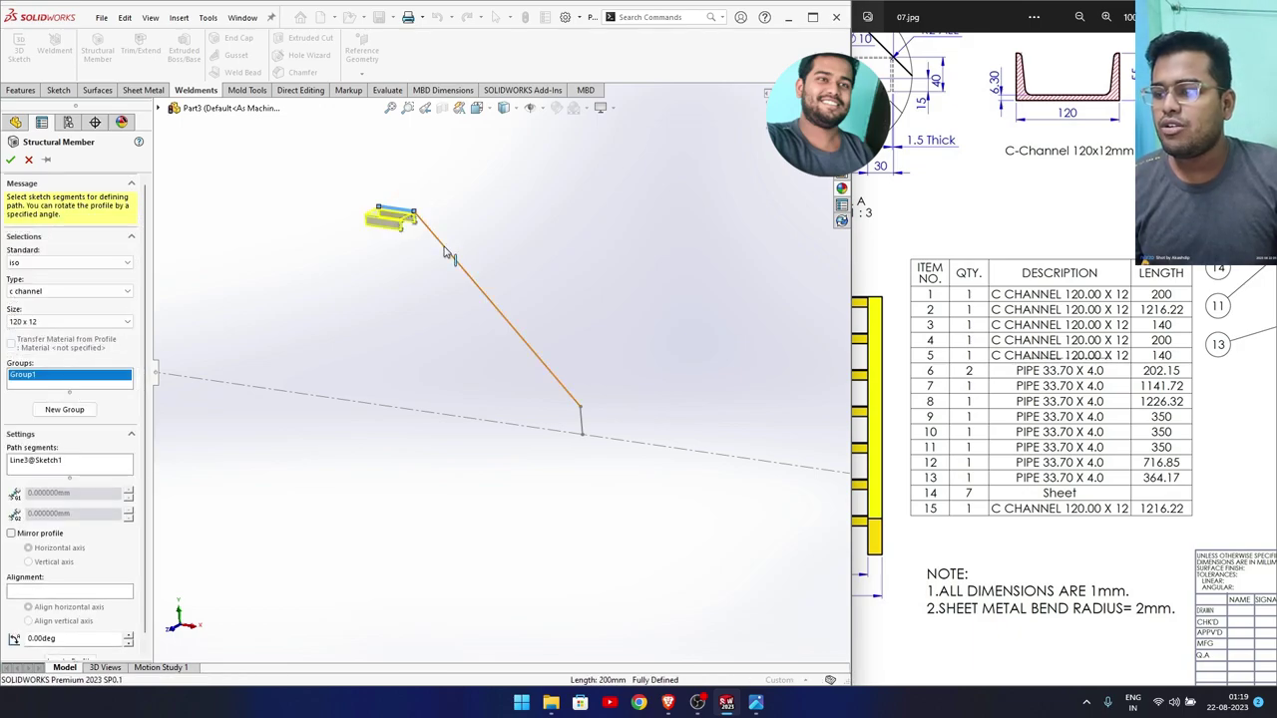
click(583, 417)
click(583, 427)
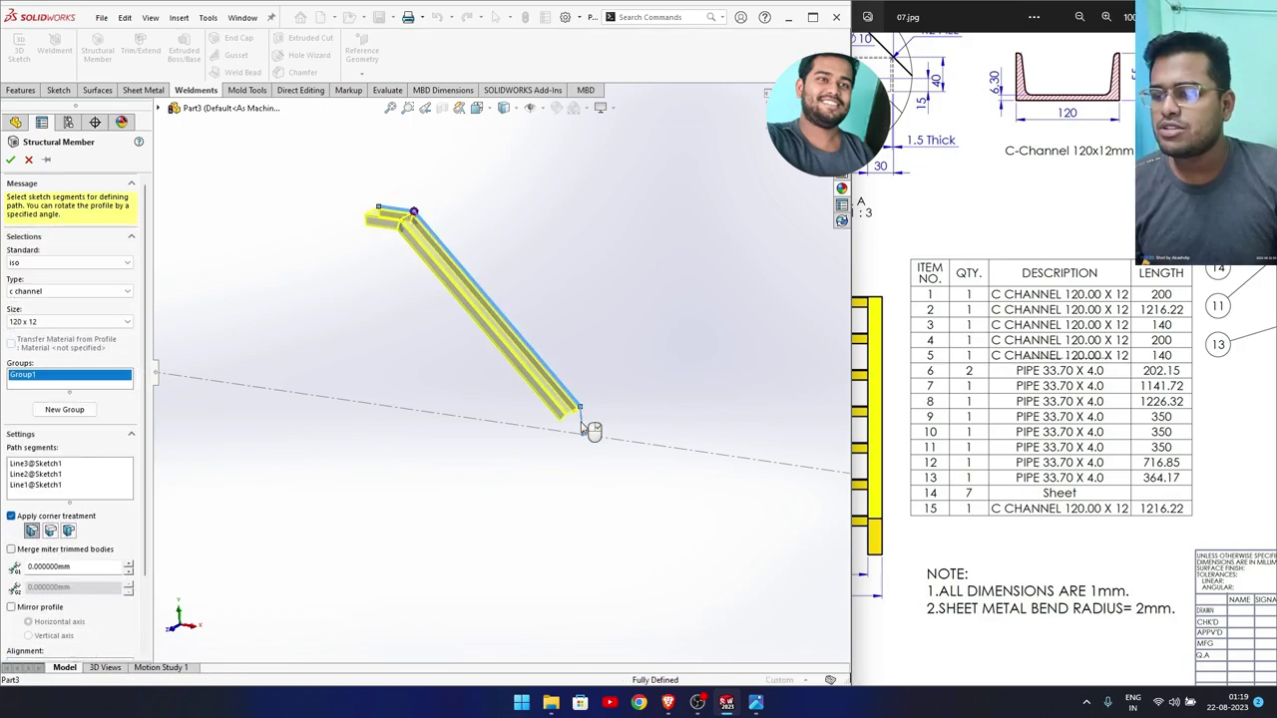
scroll(1047, 387, down, 1)
scroll(1047, 387, down, 2)
scroll(1048, 387, down, 2)
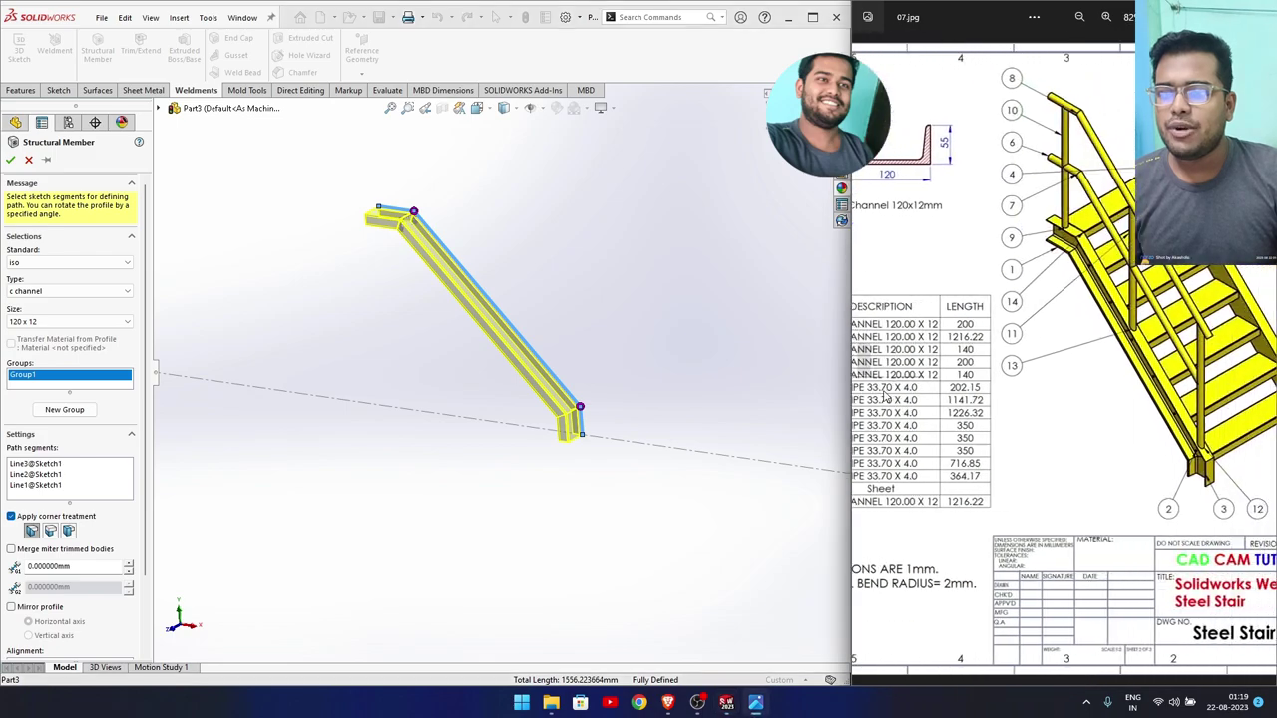
scroll(965, 313, up, 2)
scroll(475, 336, down, 2)
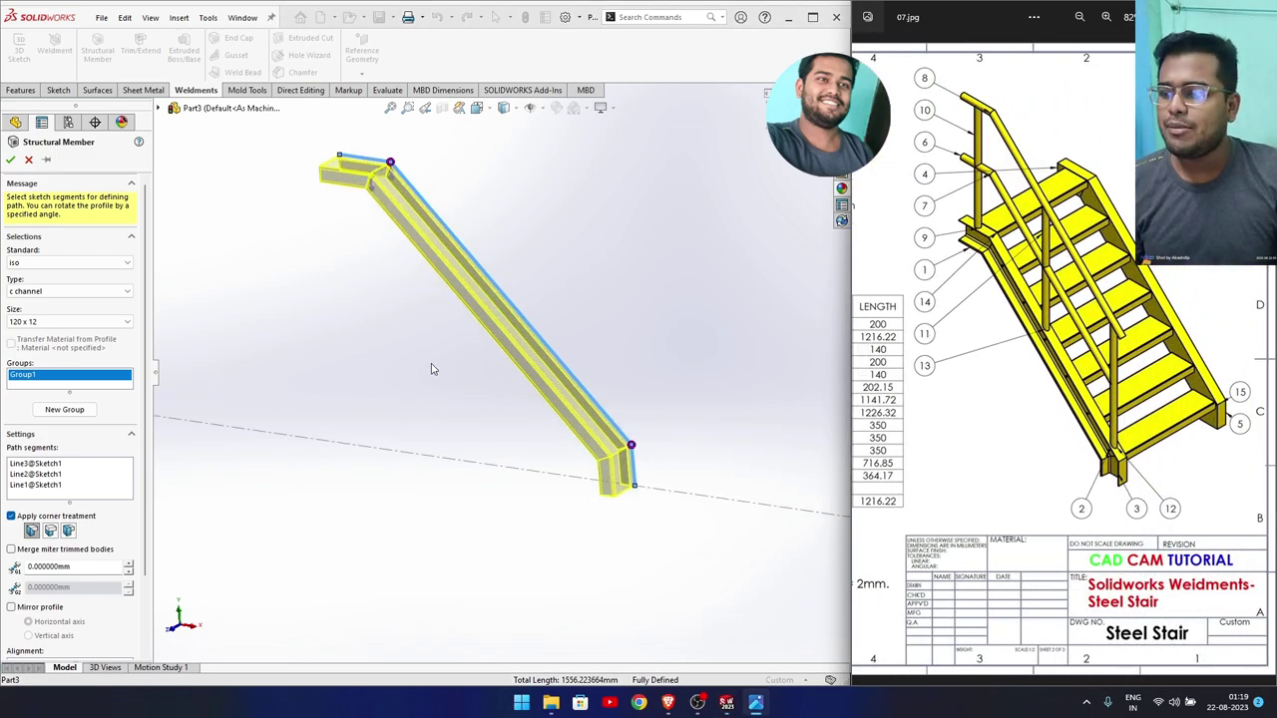
scroll(113, 548, down, 3)
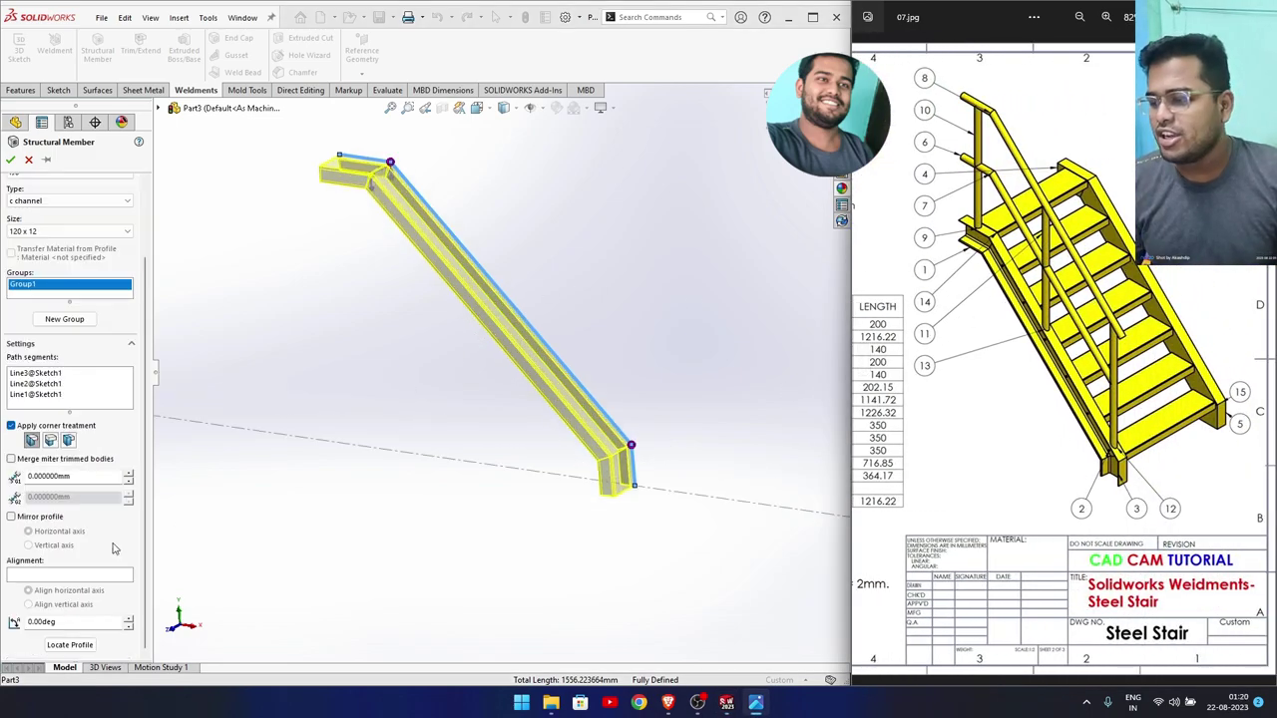
click(42, 622)
text(90)
key(Return)
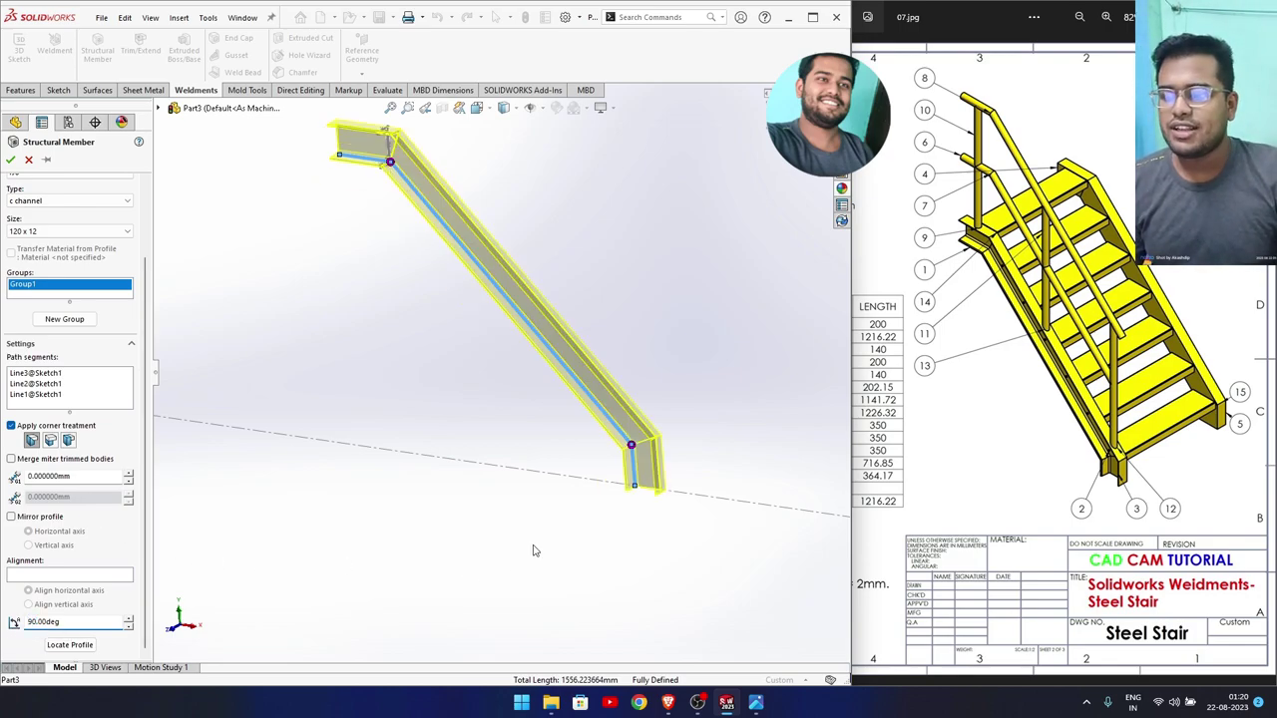
Locate the channel profile on its corner point and accept the C-channel member.
scroll(1102, 440, up, 3)
scroll(1101, 440, up, 2)
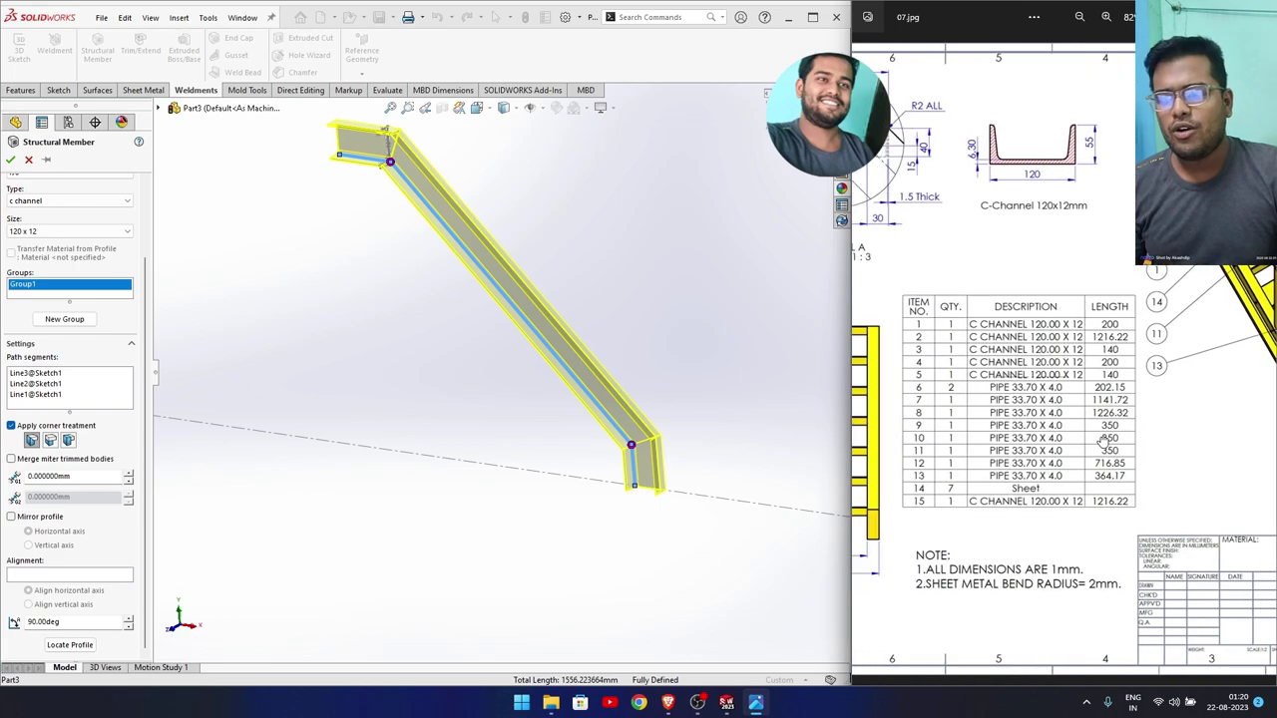
scroll(1102, 440, down, 3)
scroll(914, 478, up, 3)
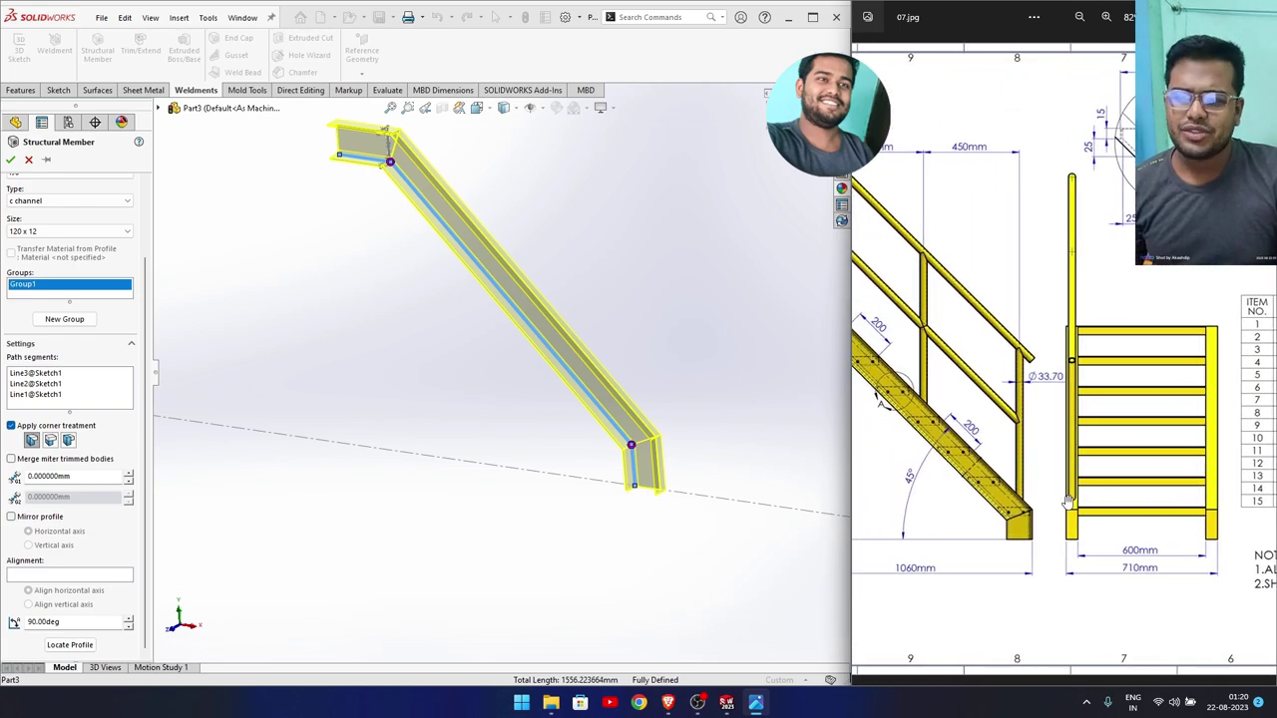
scroll(1068, 502, left, 3)
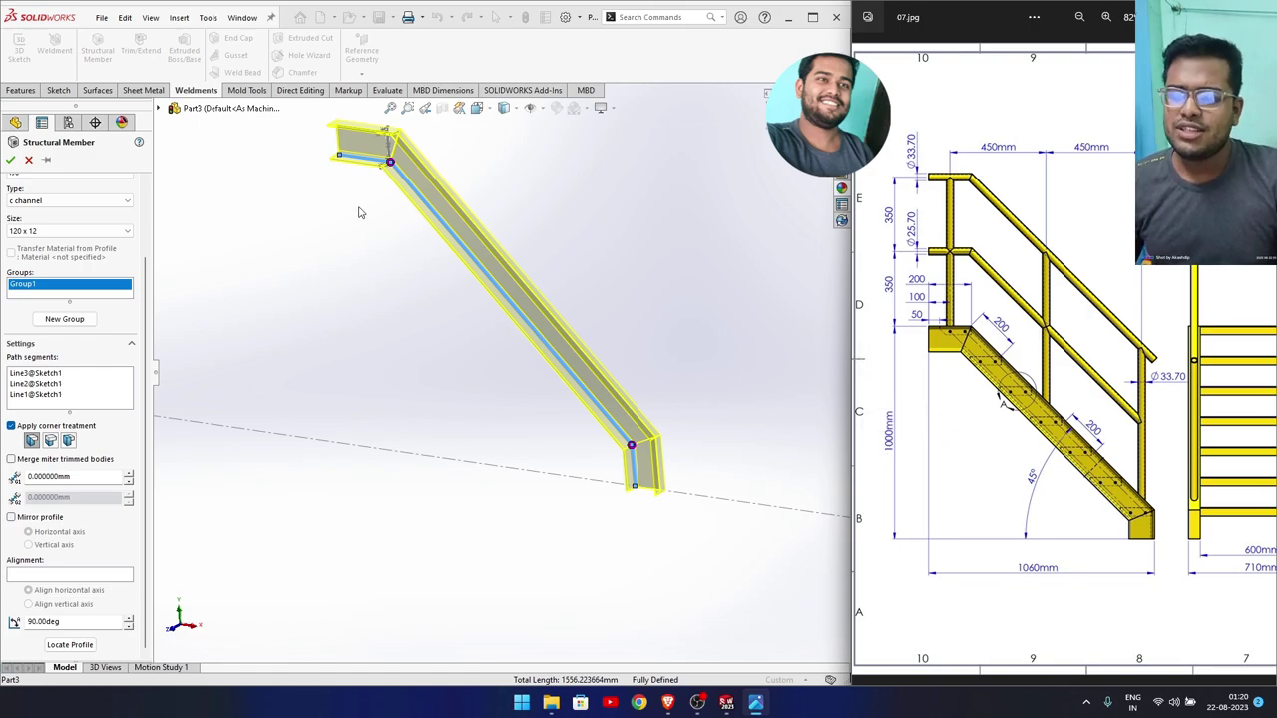
scroll(360, 213, down, 1)
scroll(399, 218, down, 1)
scroll(414, 219, down, 1)
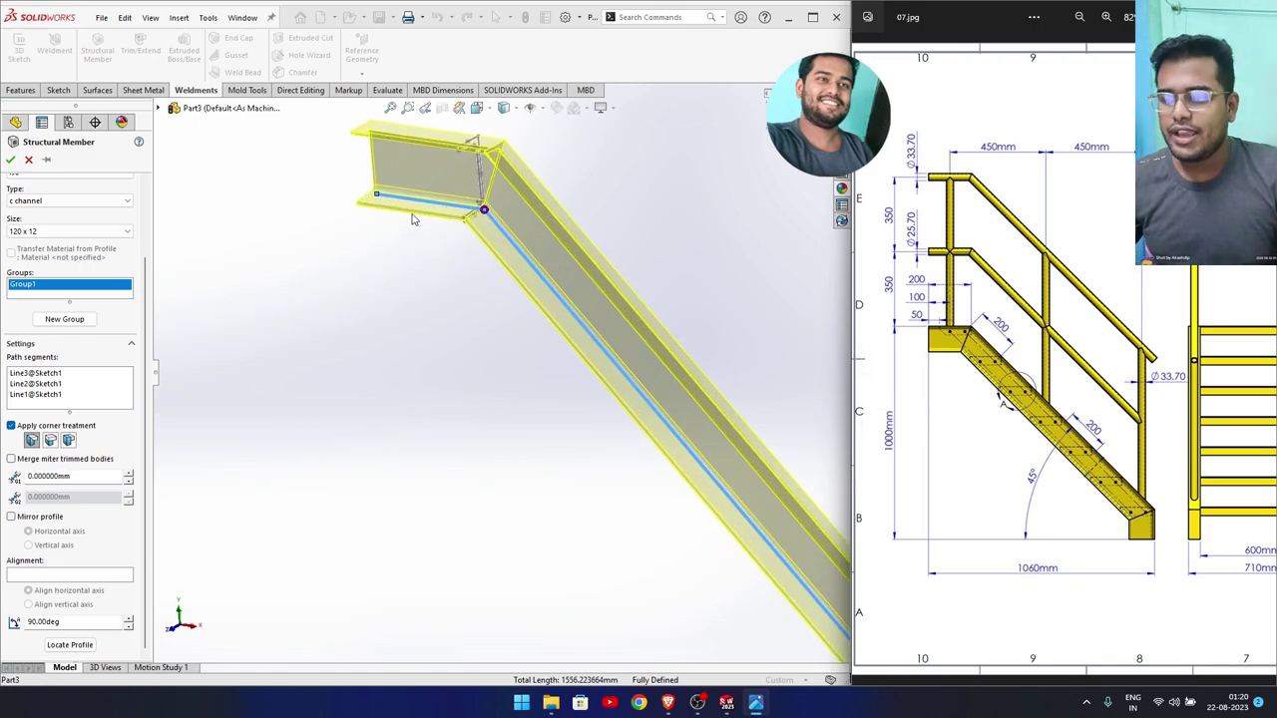
scroll(439, 264, up, 2)
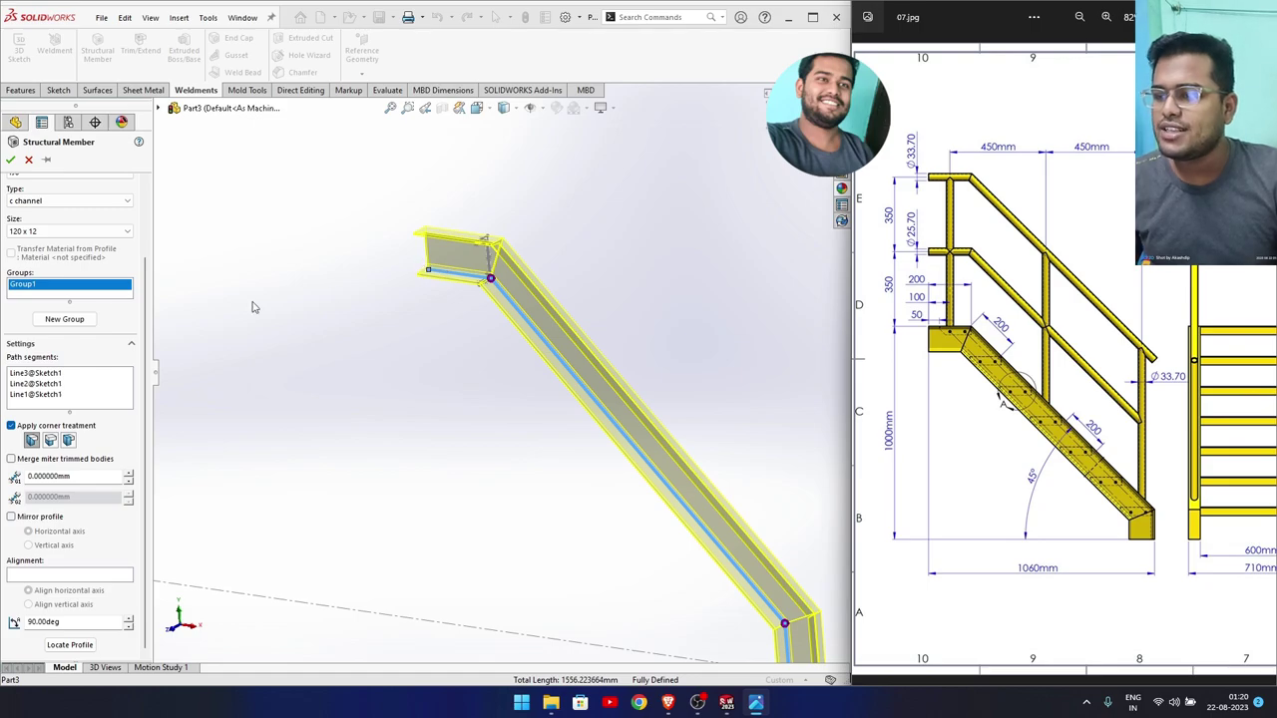
click(60, 645)
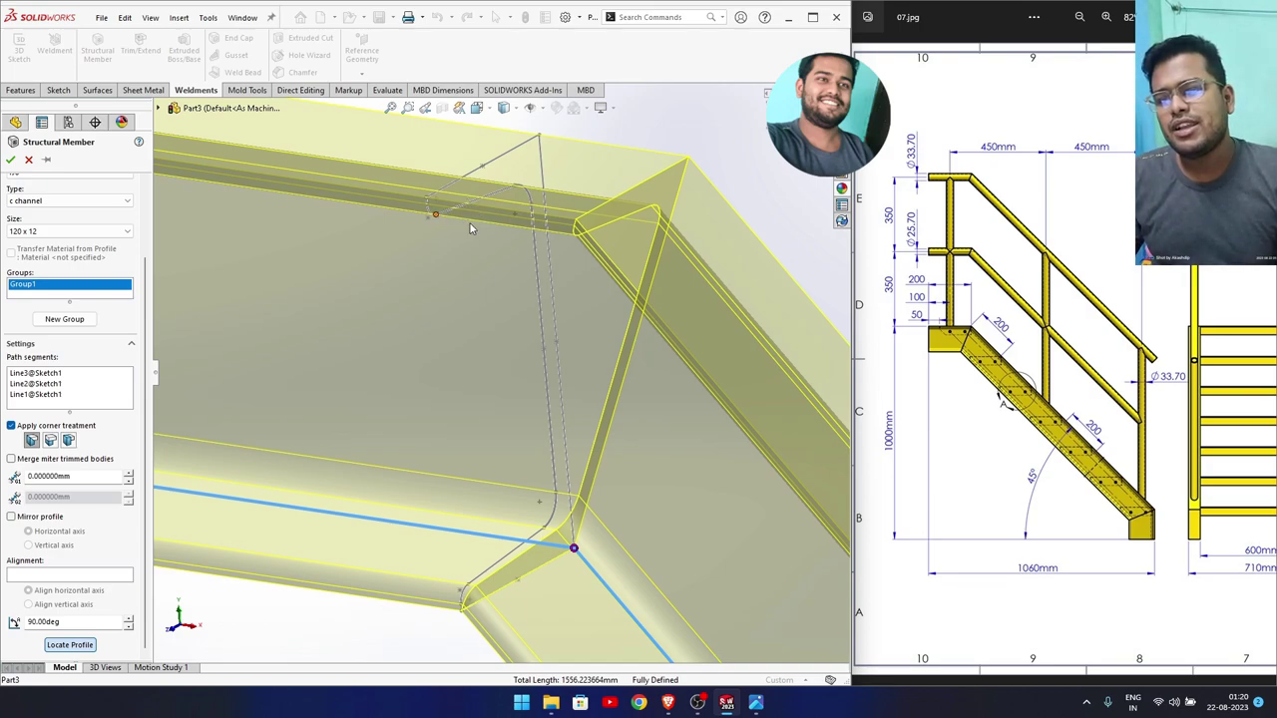
click(483, 168)
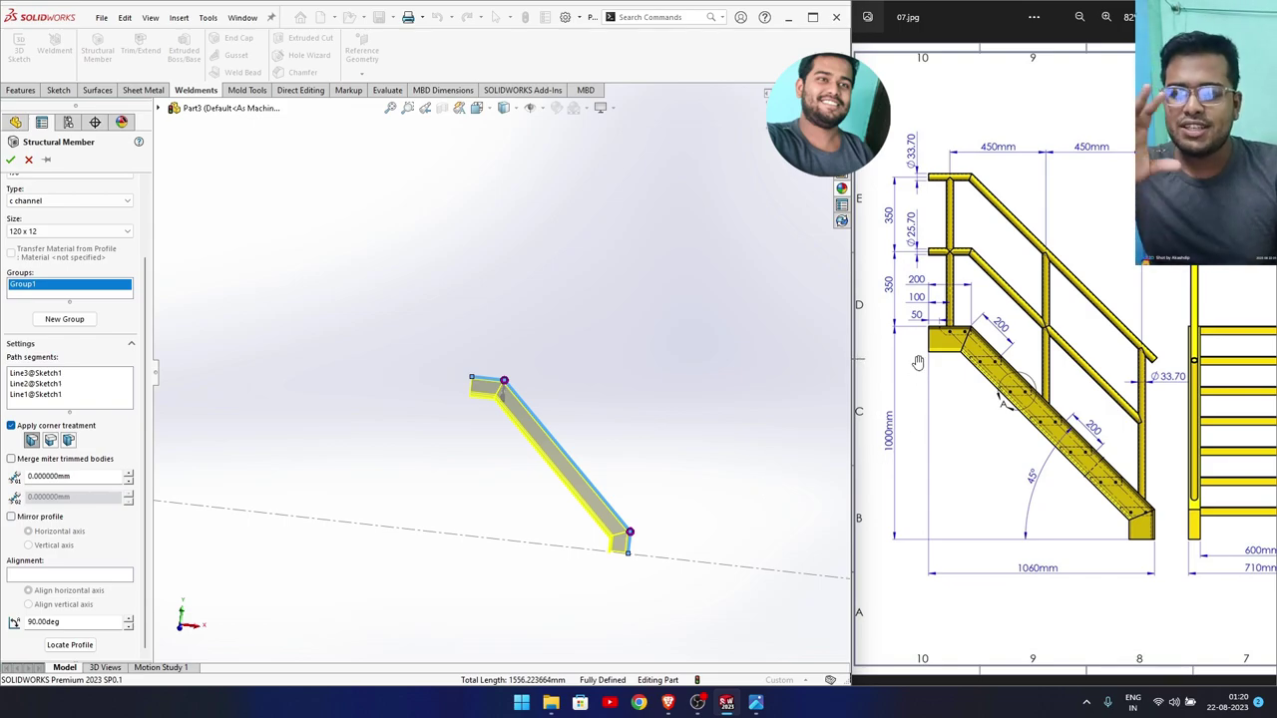
scroll(511, 407, down, 3)
scroll(515, 419, down, 2)
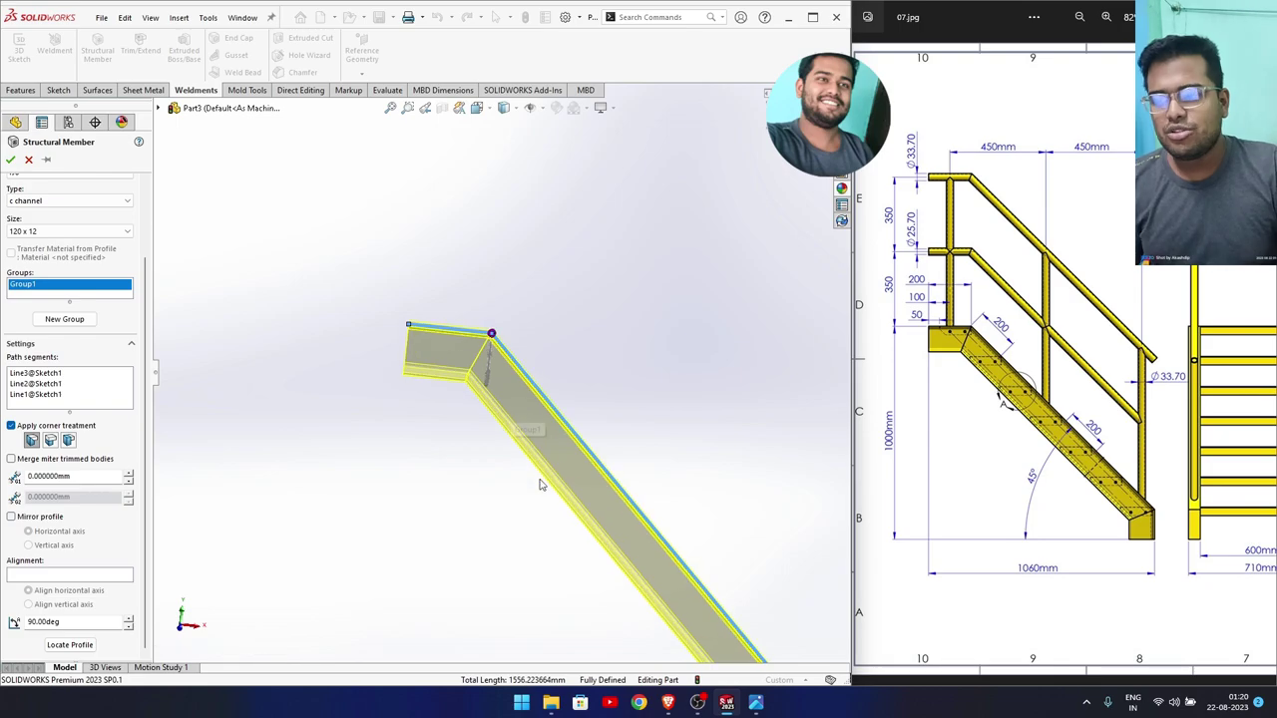
scroll(544, 508, up, 2)
ctrl+middle_drag(547, 513, 520, 402)
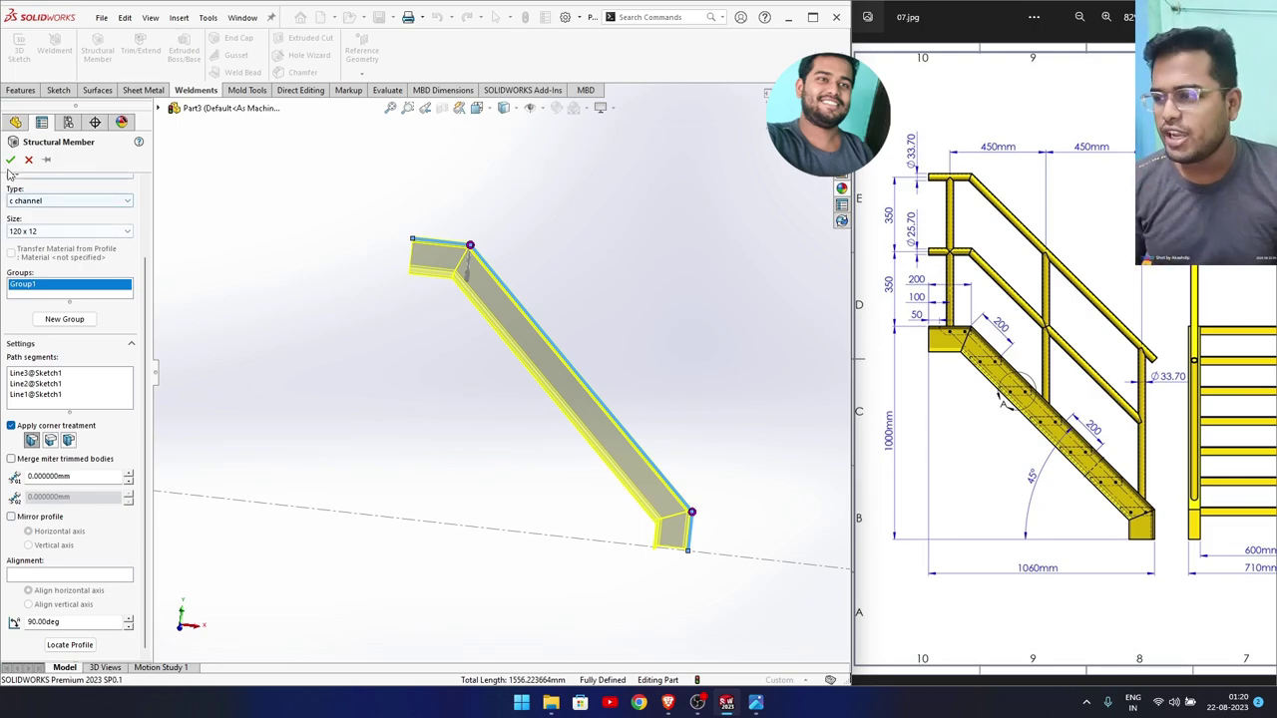
key(Return)
mouse_move(525, 416)
middle_down()
mouse_move(322, 459)
mouse_move(290, 481)
mouse_move(555, 448)
mouse_move(518, 400)
mouse_move(450, 379)
mouse_move(490, 382)
mouse_move(543, 418)
middle_up()
In isometric view, start a reference plane on the channel's top flange and end face.
key(space)
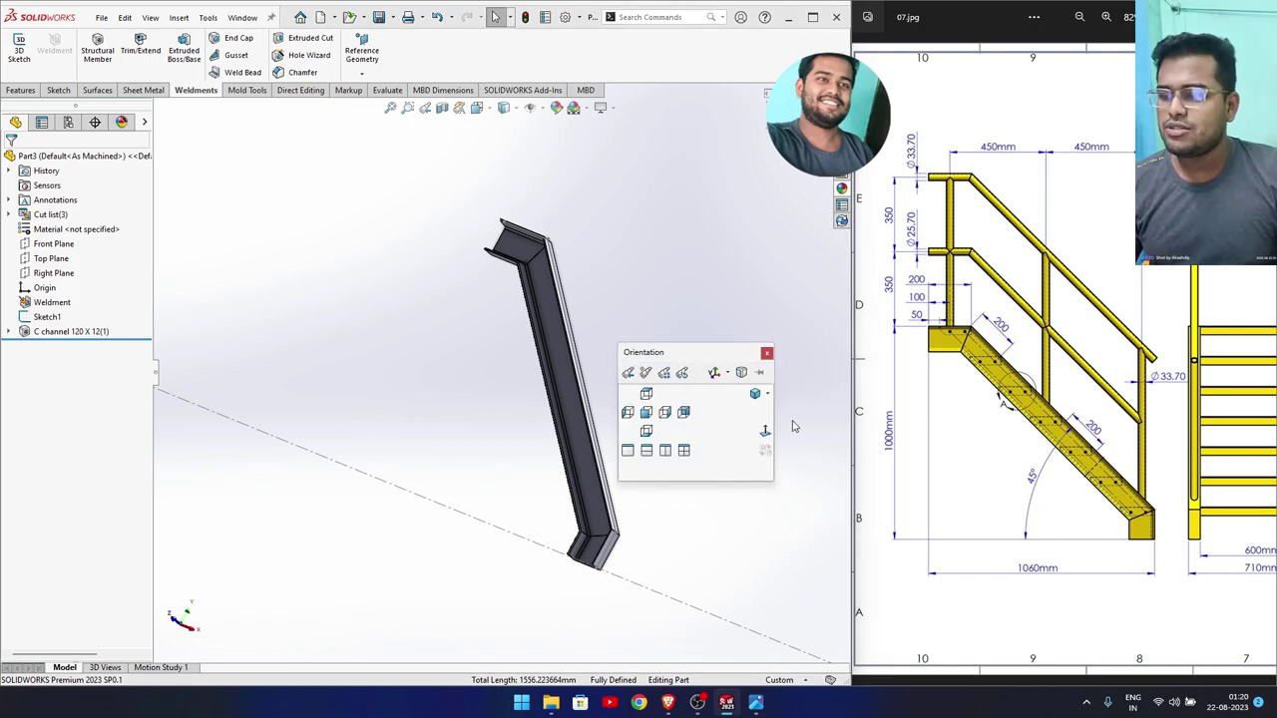
click(756, 394)
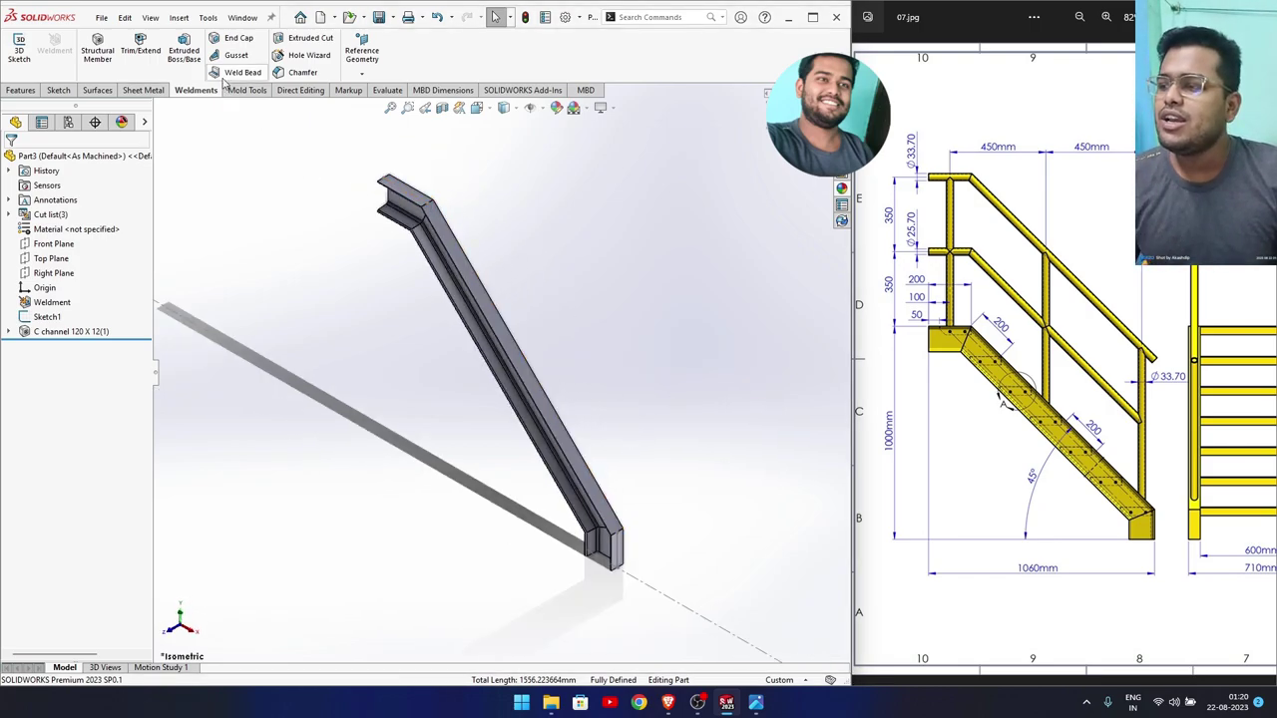
click(362, 72)
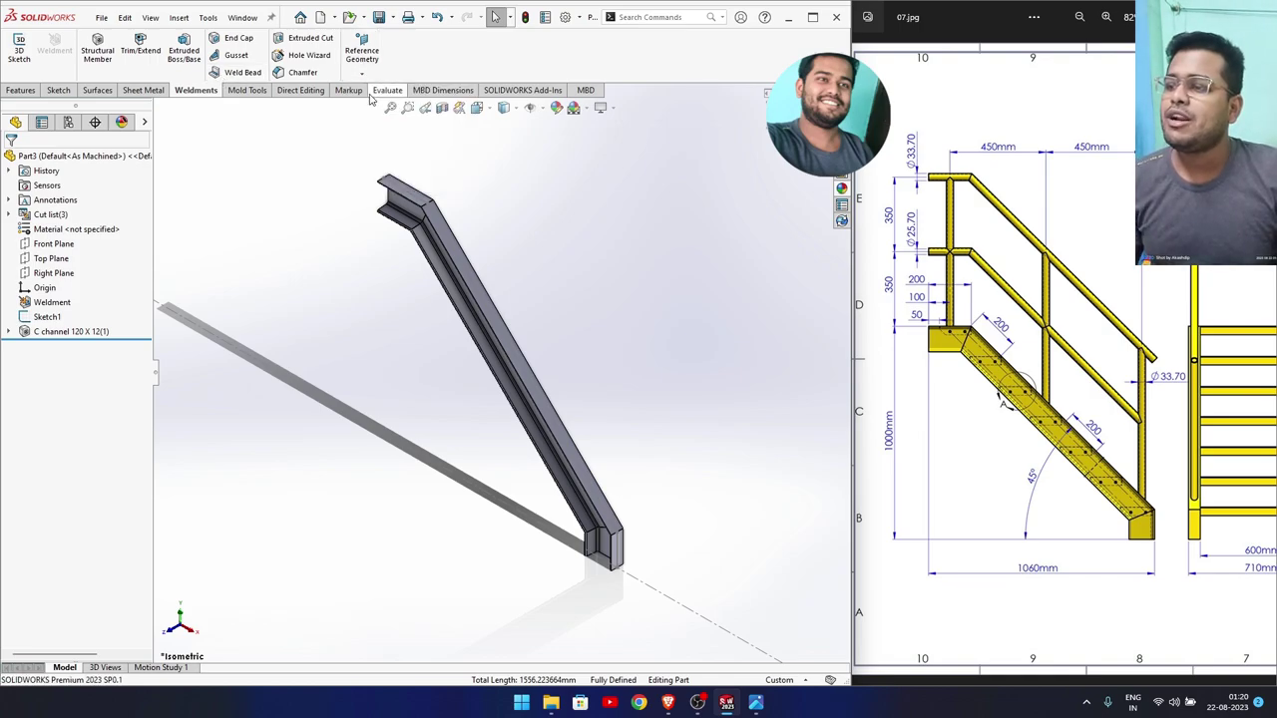
scroll(420, 254, down, 3)
scroll(426, 250, down, 2)
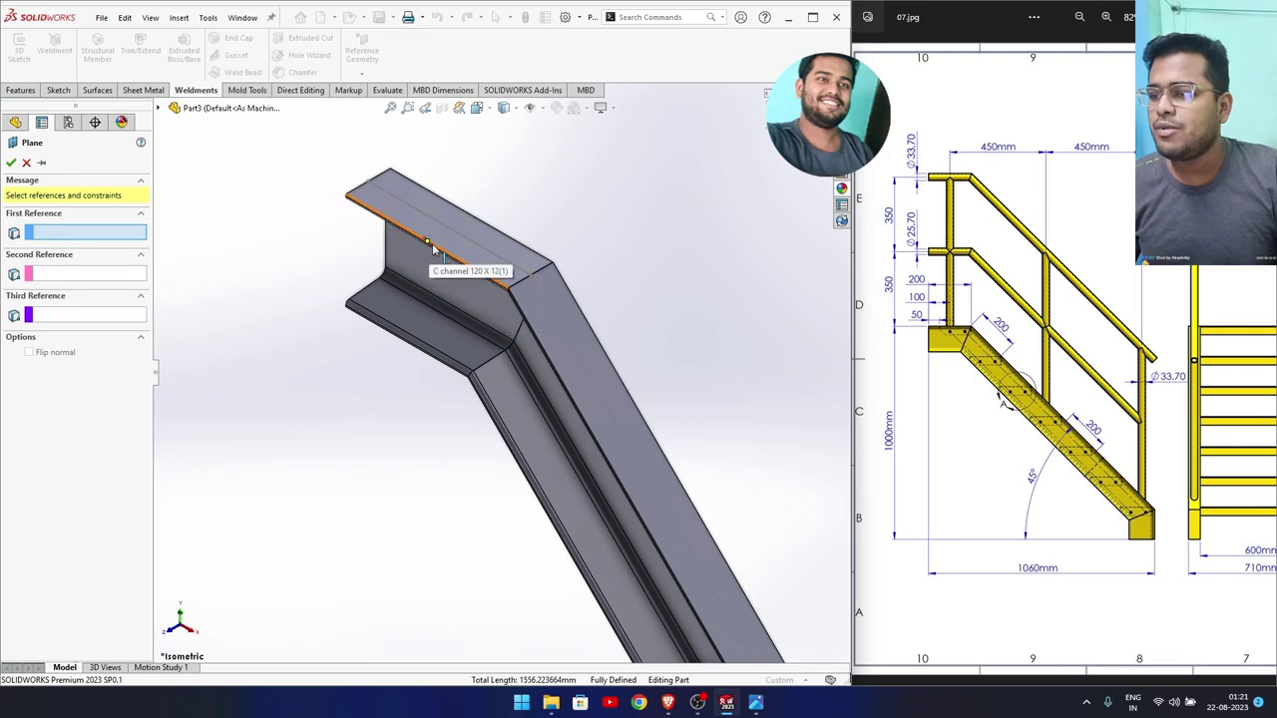
middle_drag(429, 243, 449, 243)
scroll(513, 326, down, 5)
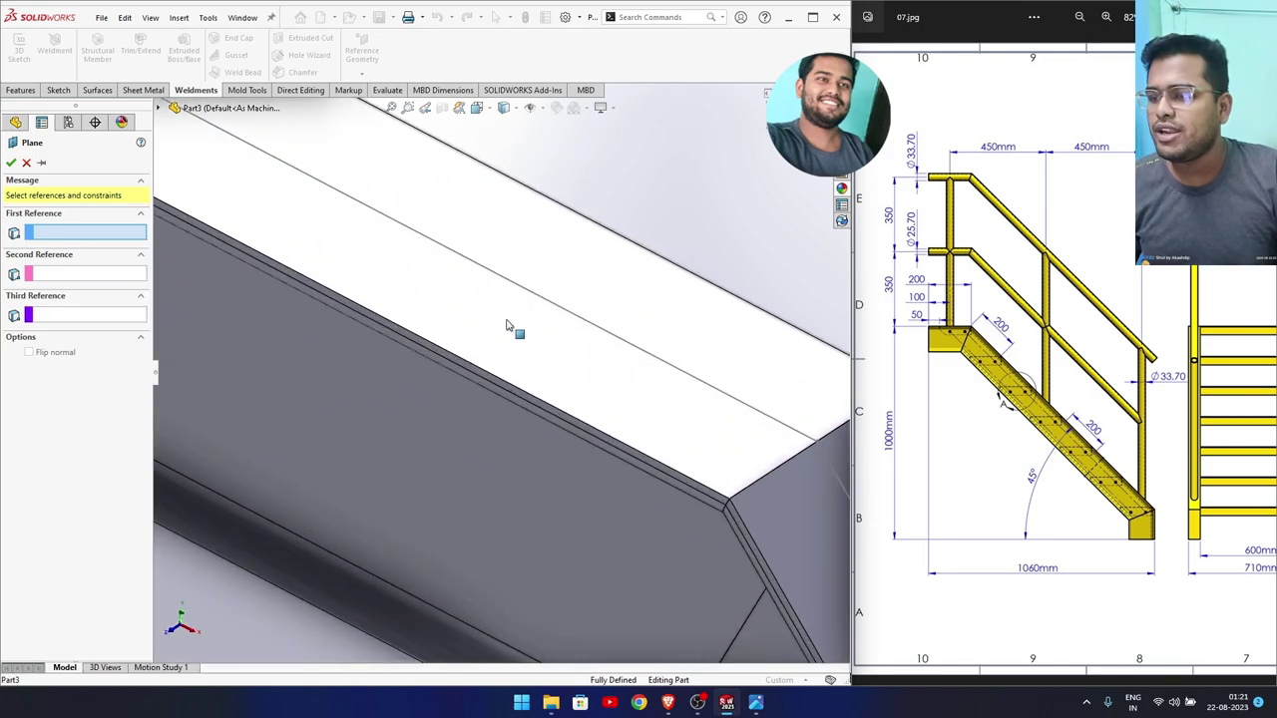
click(522, 402)
scroll(523, 404, up, 3)
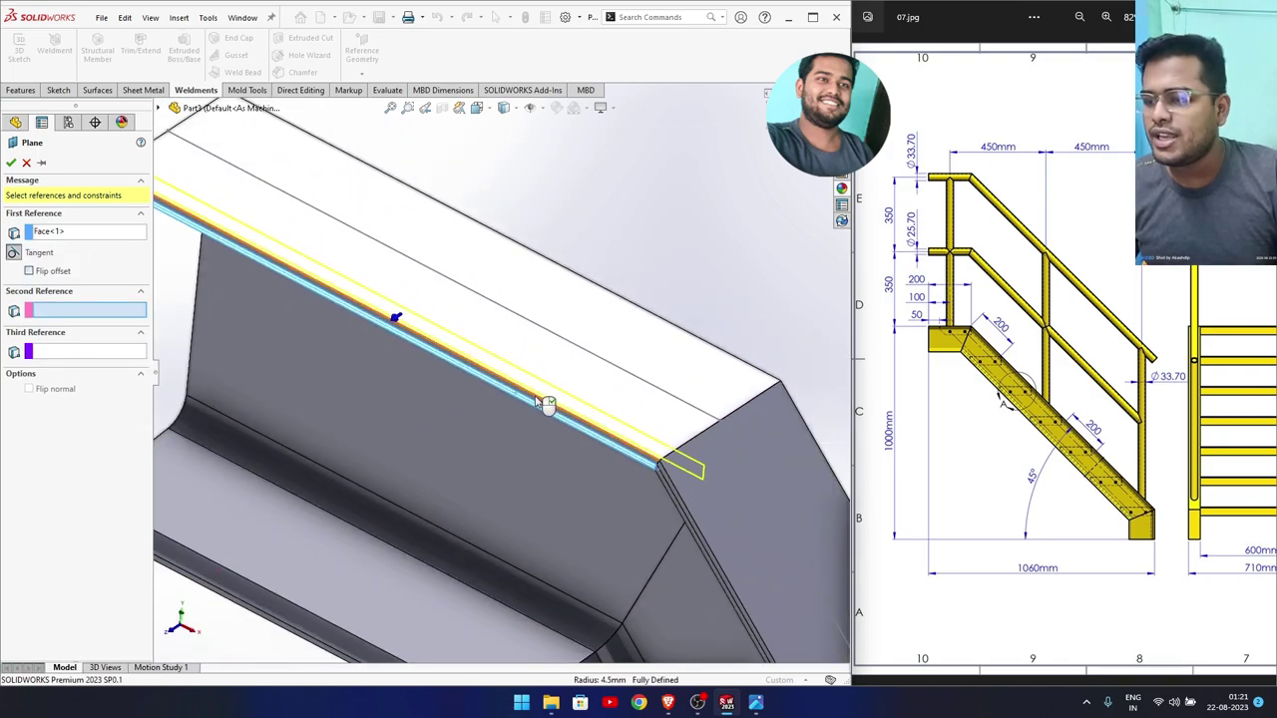
scroll(536, 406, up, 2)
mouse_move(540, 407)
middle_down()
mouse_move(465, 433)
mouse_move(538, 378)
mouse_move(581, 366)
mouse_move(522, 443)
mouse_move(551, 403)
mouse_move(472, 463)
middle_up()
click(533, 390)
Try a 0° angle for the plane, then cancel it without creating it.
scroll(472, 463, down, 2)
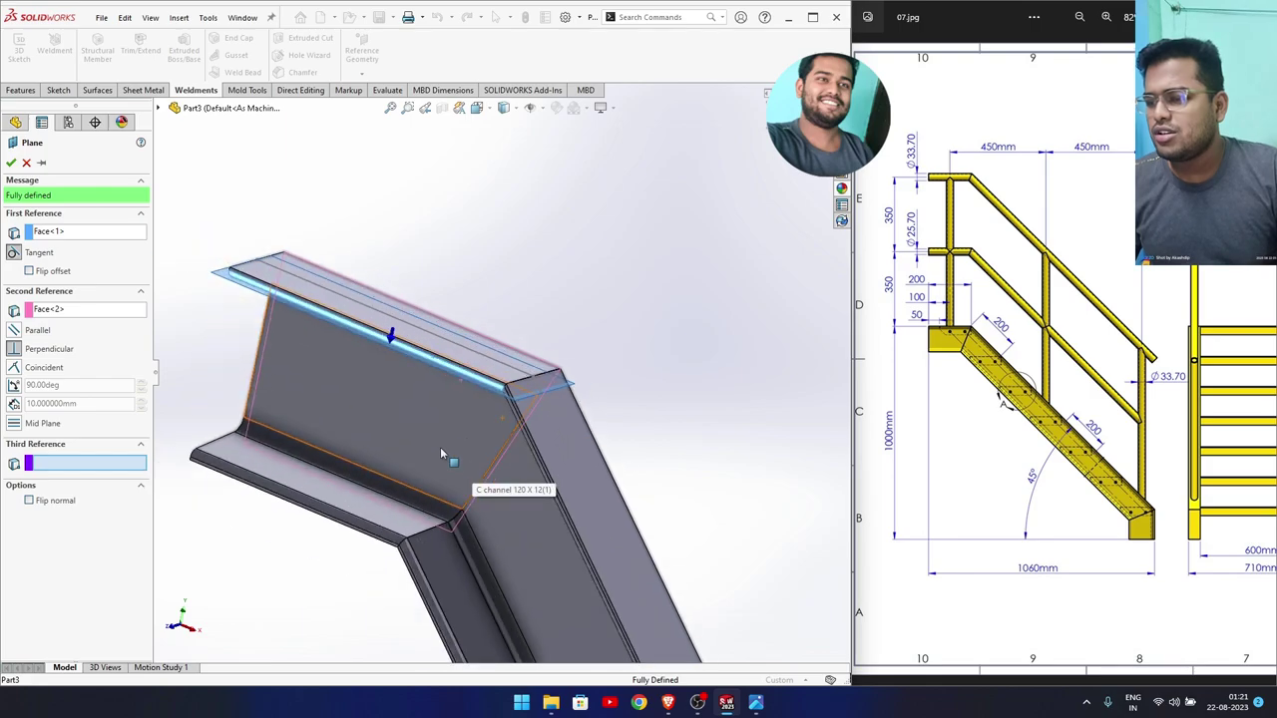
scroll(440, 447, up, 1)
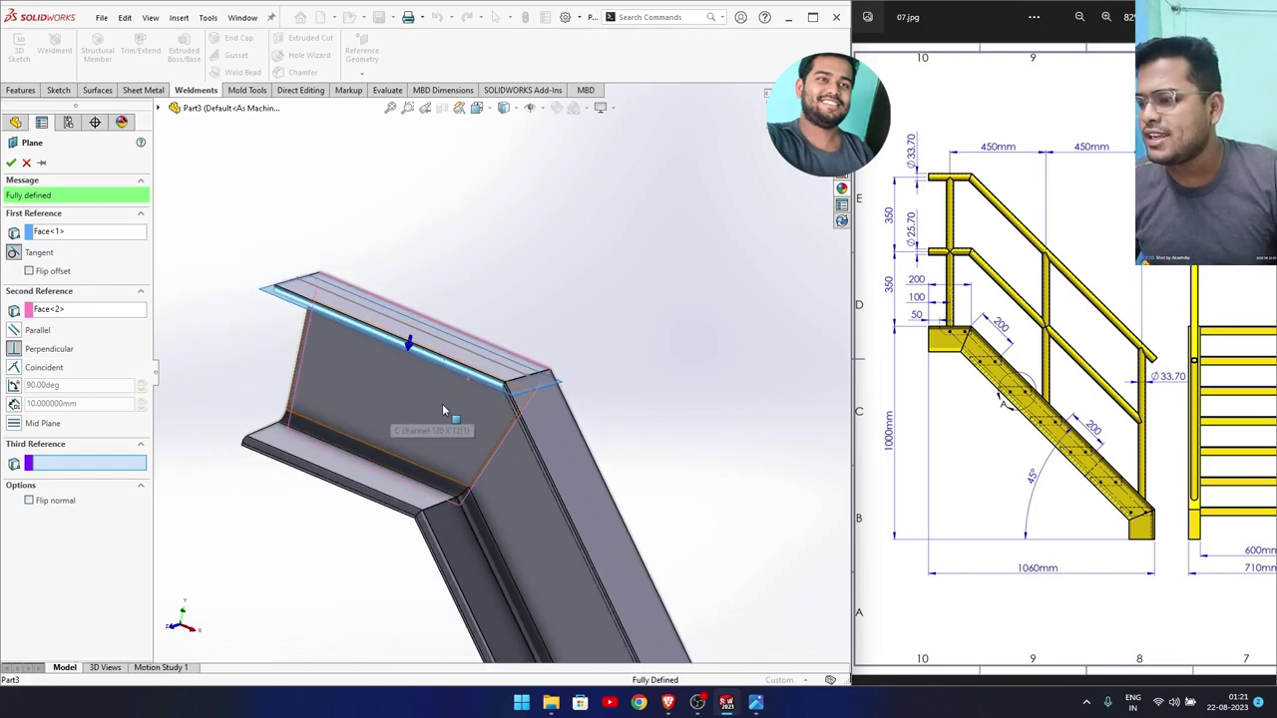
middle_drag(444, 409, 533, 307)
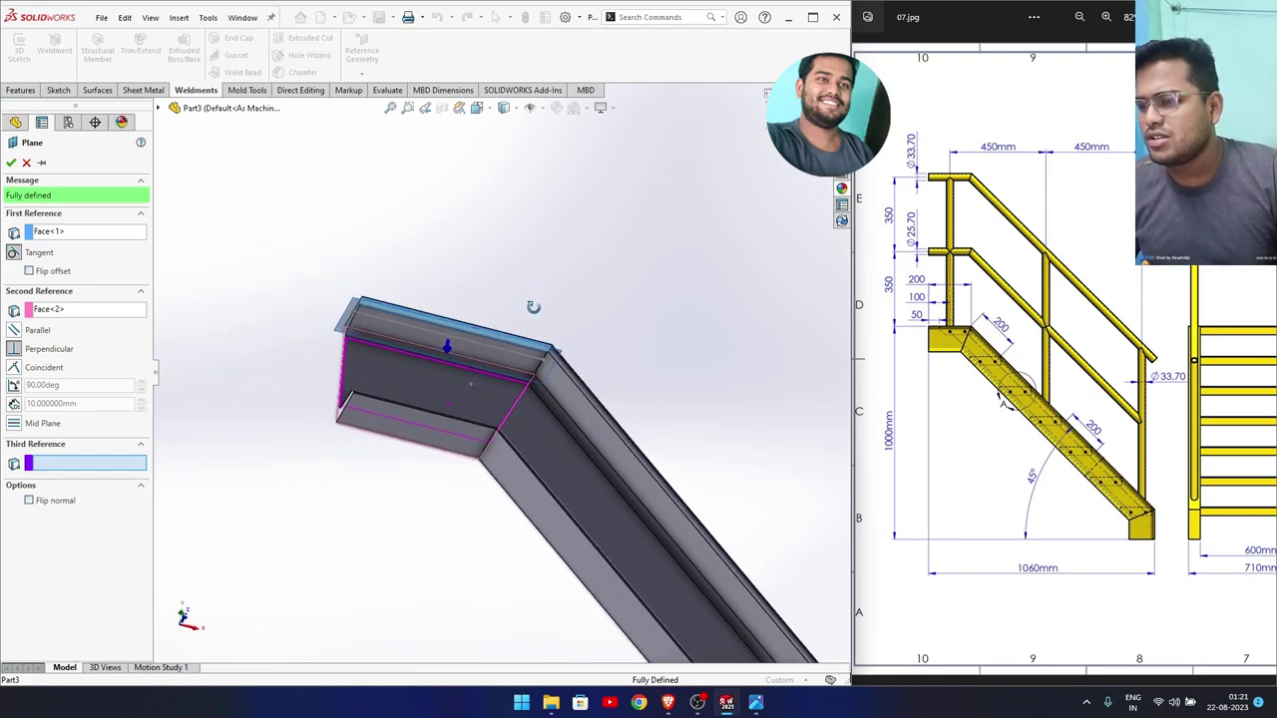
middle_drag(533, 306, 331, 387)
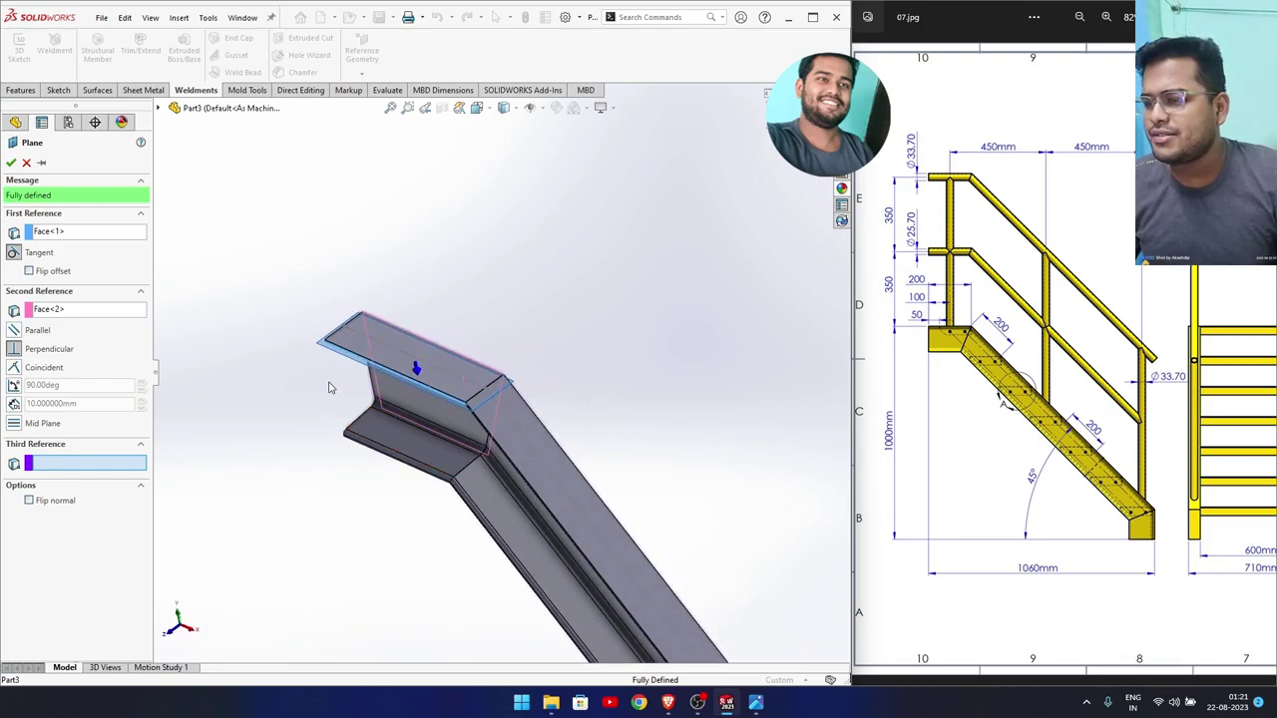
click(14, 385)
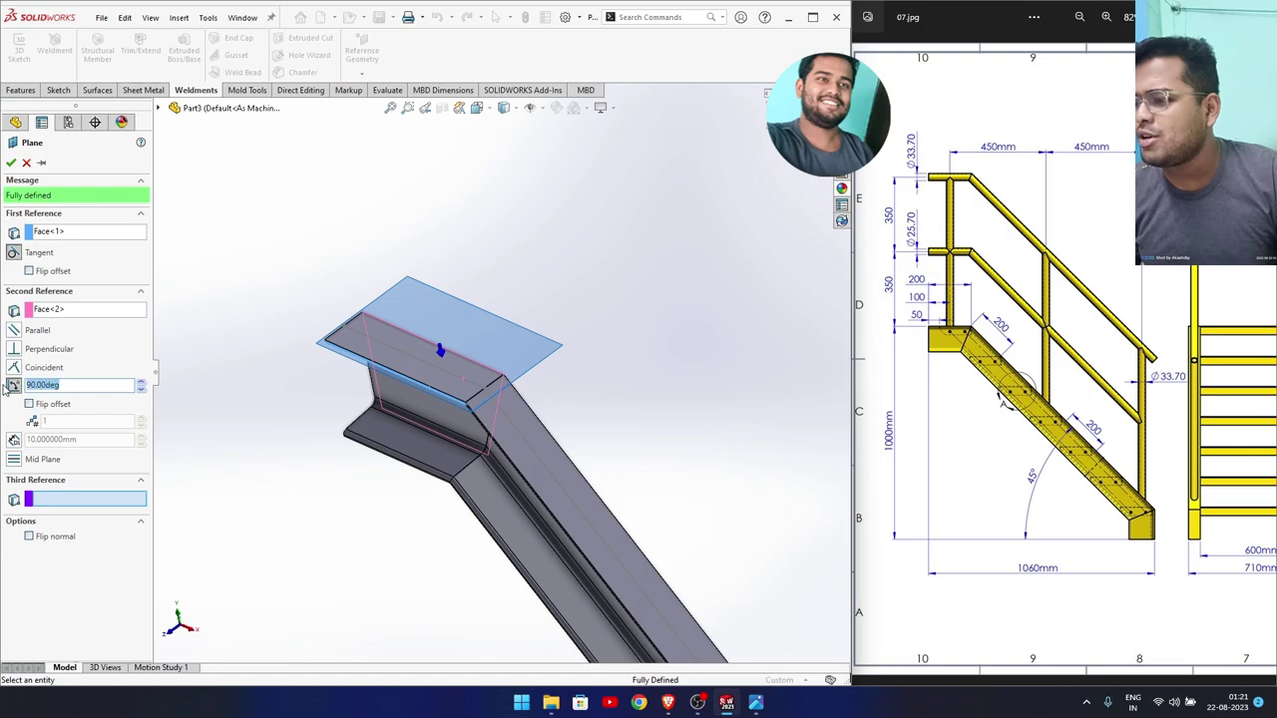
text(0)
key(Return)
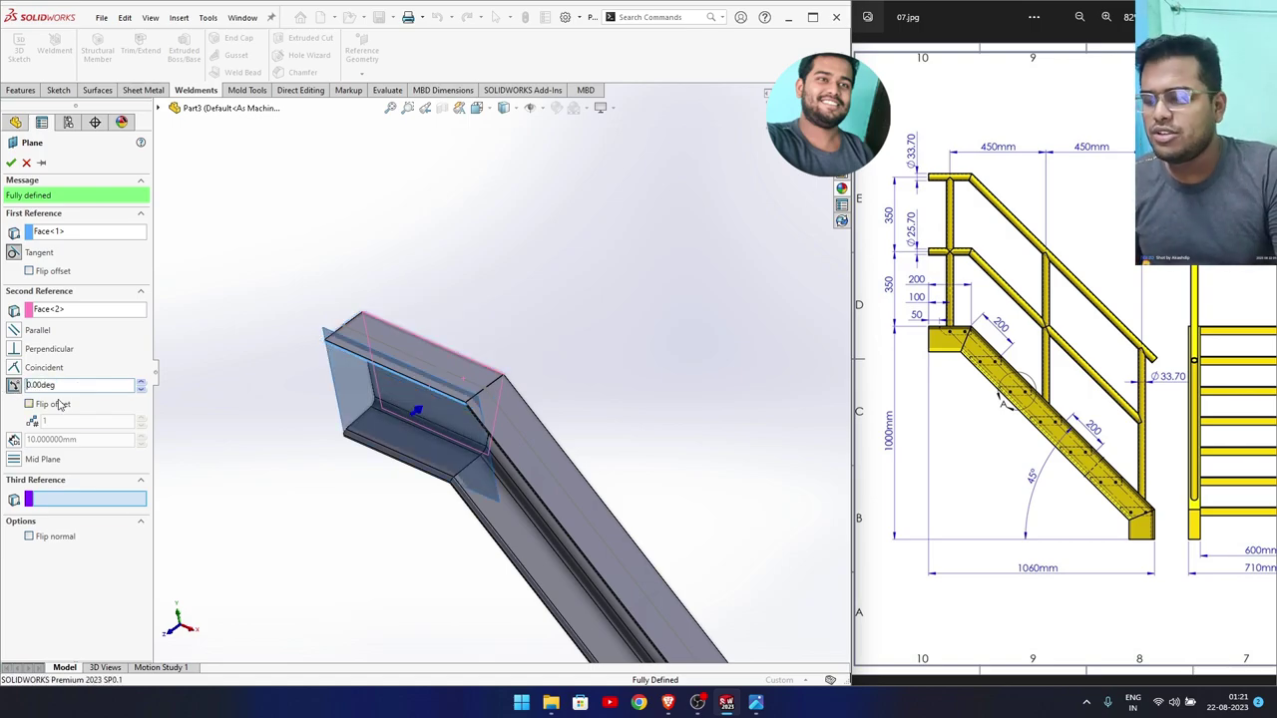
click(26, 163)
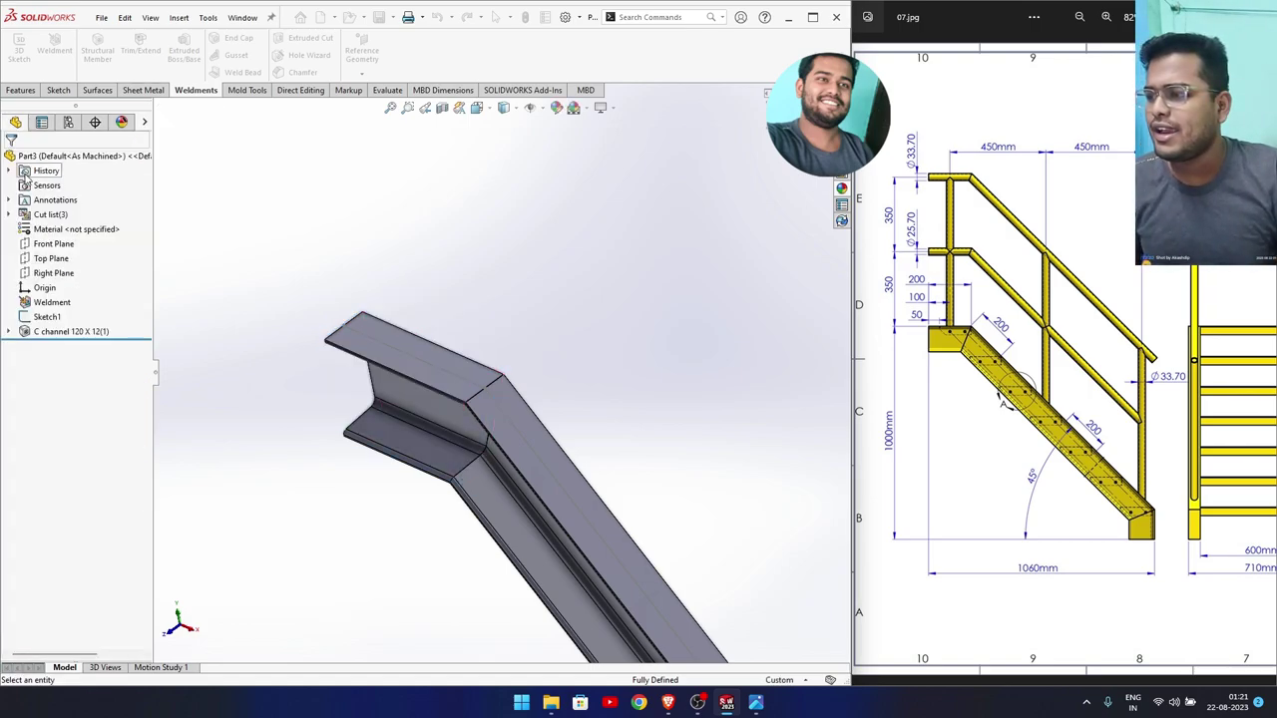
Create Plane2 referenced to a C-channel face and the channel's top end face.
click(363, 54)
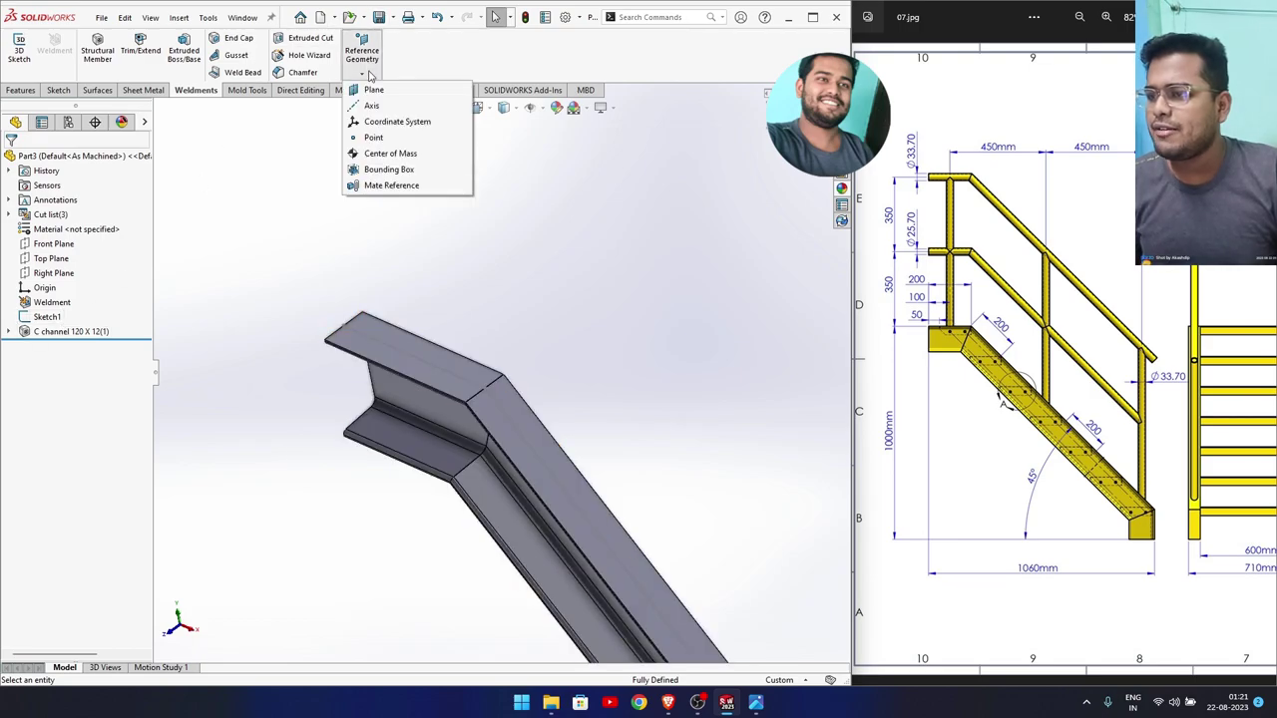
click(371, 87)
scroll(564, 454, up, 1)
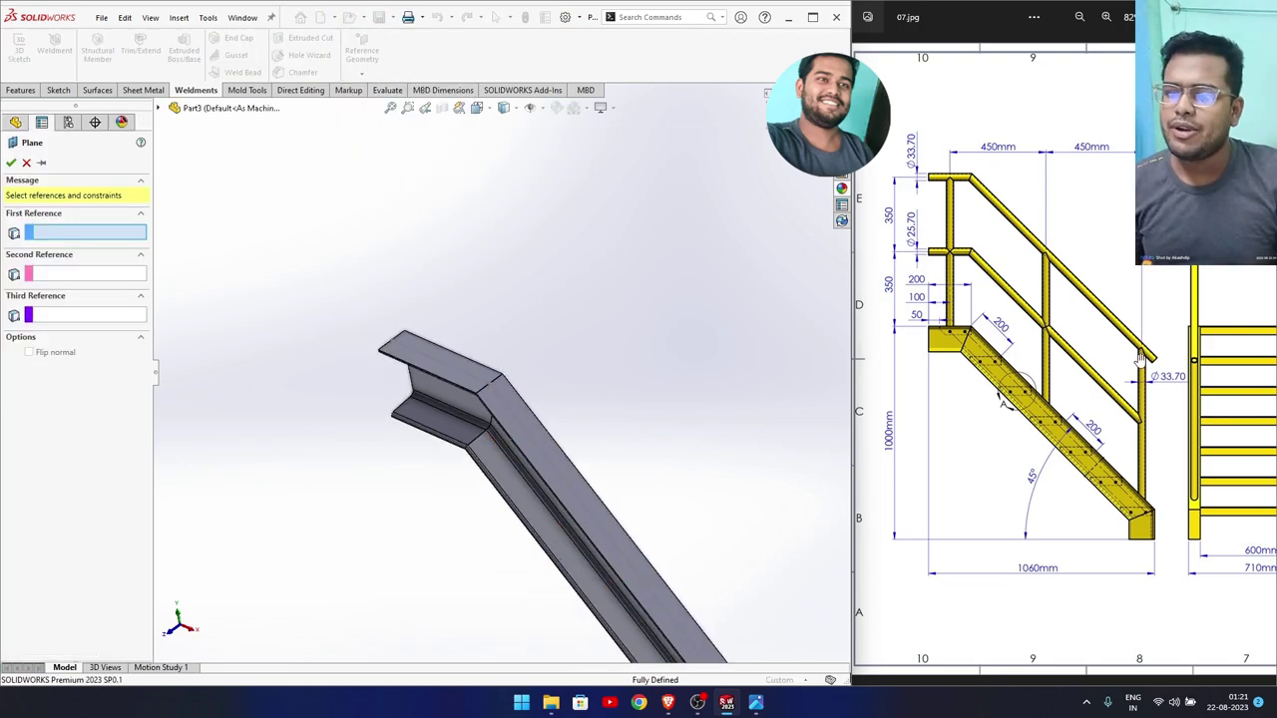
mouse_move(1104, 496)
mouse_down()
mouse_move(906, 590)
mouse_move(963, 593)
mouse_up()
scroll(441, 443, down, 3)
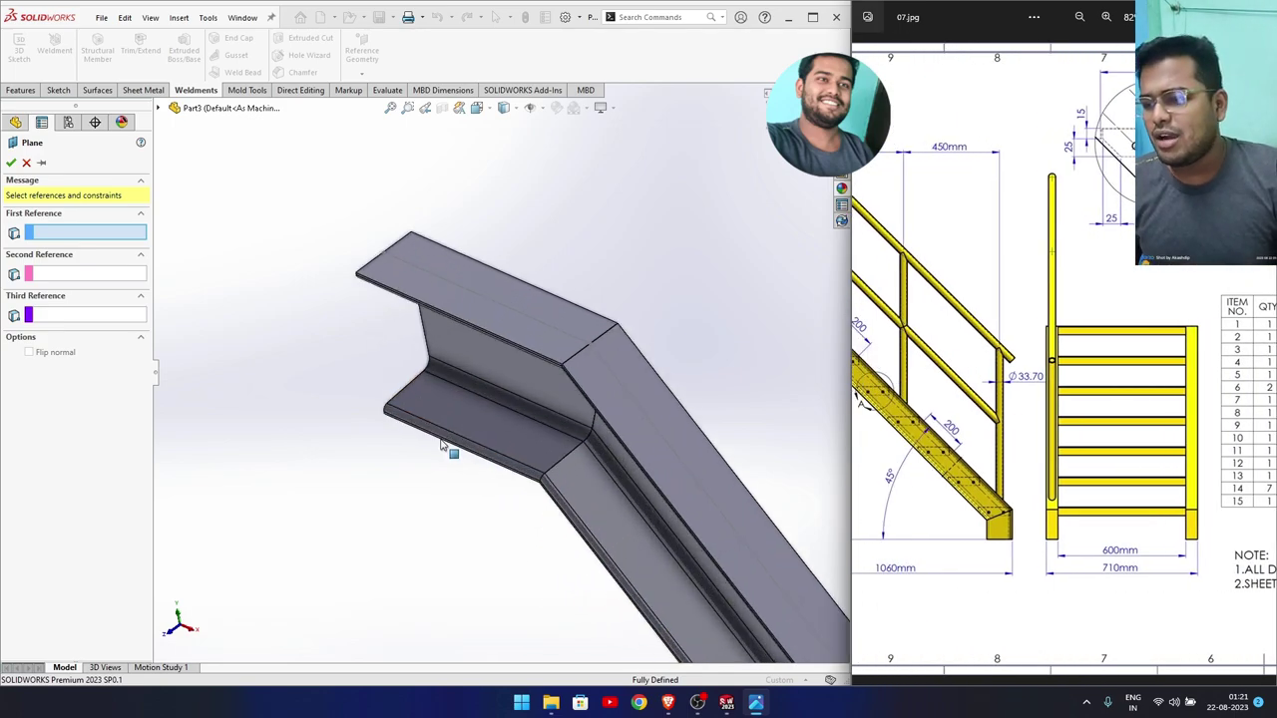
scroll(437, 436, down, 3)
mouse_move(437, 436)
middle_down()
mouse_move(565, 365)
mouse_move(552, 368)
middle_up()
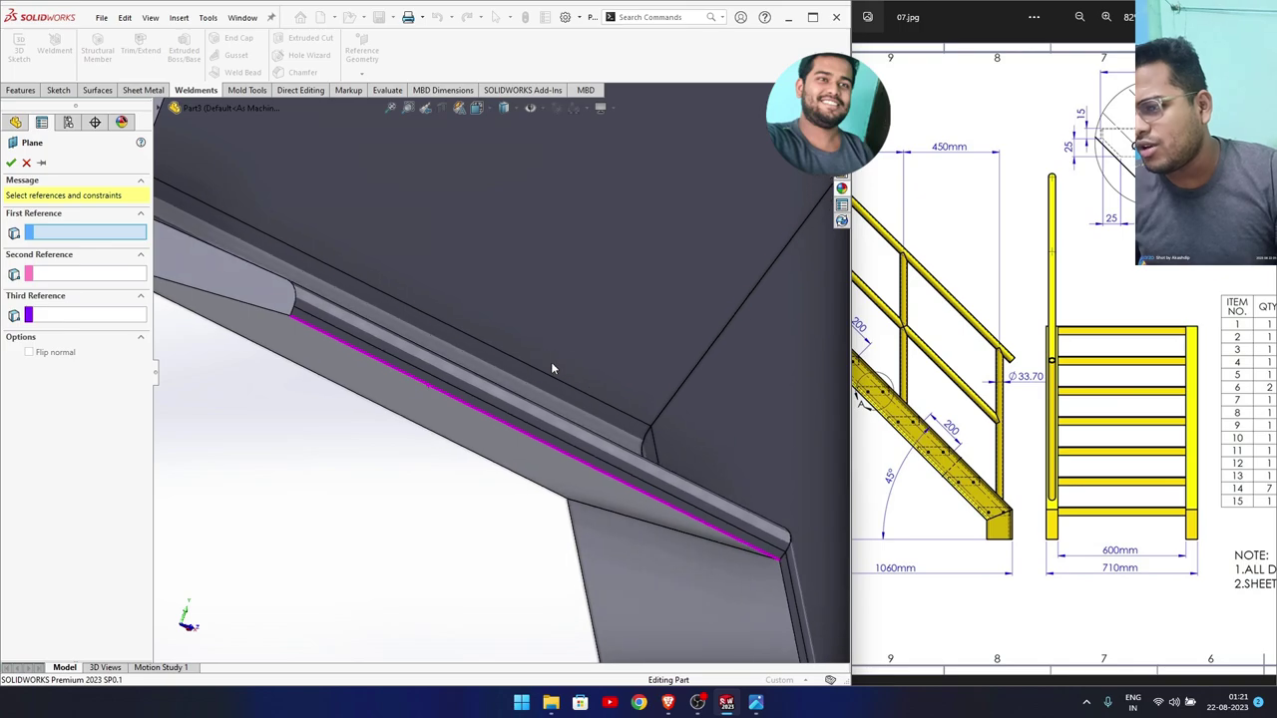
click(314, 322)
mouse_move(319, 330)
middle_down()
mouse_move(477, 325)
mouse_move(292, 394)
mouse_move(322, 404)
middle_up()
click(477, 324)
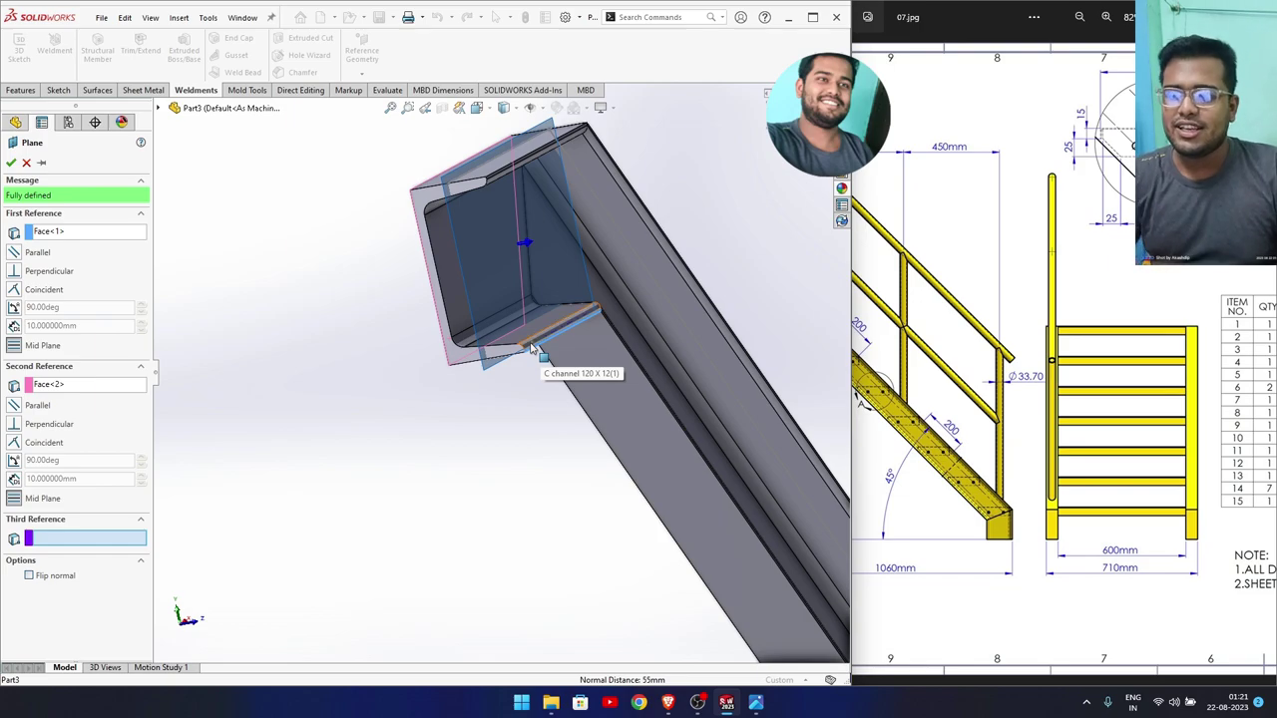
middle_drag(534, 349, 497, 351)
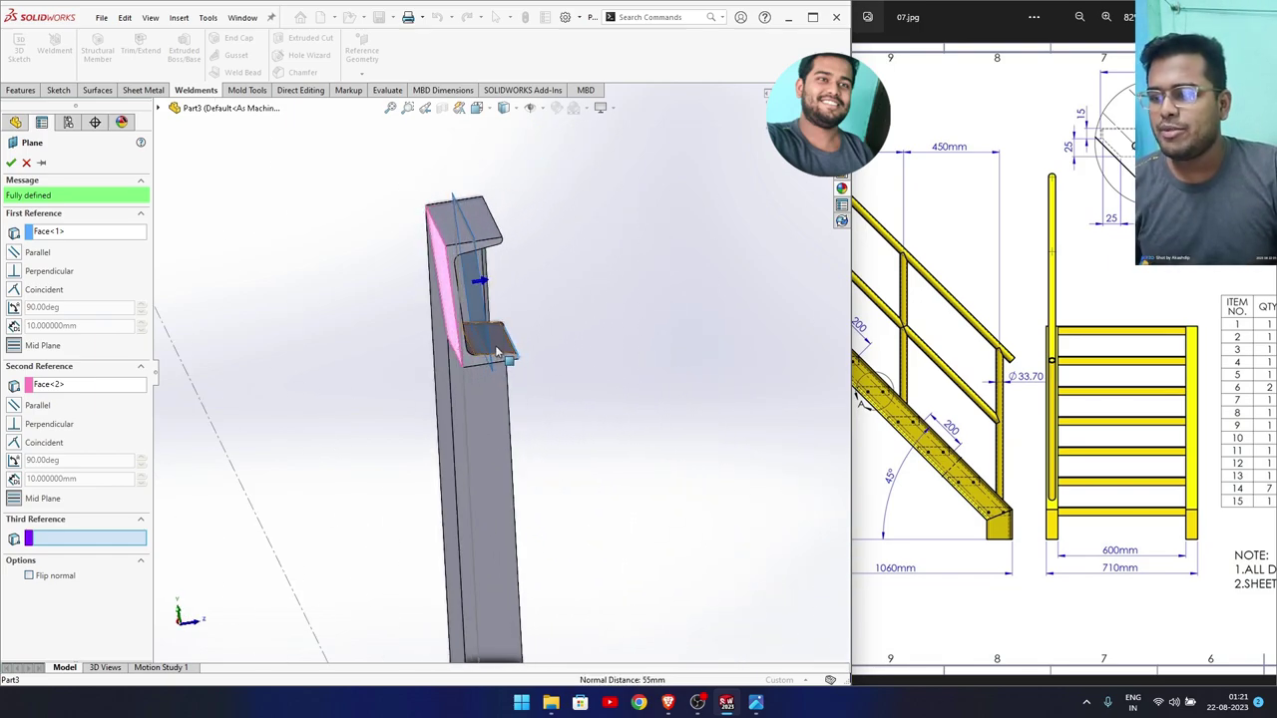
mouse_move(365, 365)
middle_down()
mouse_move(404, 447)
mouse_move(441, 446)
middle_up()
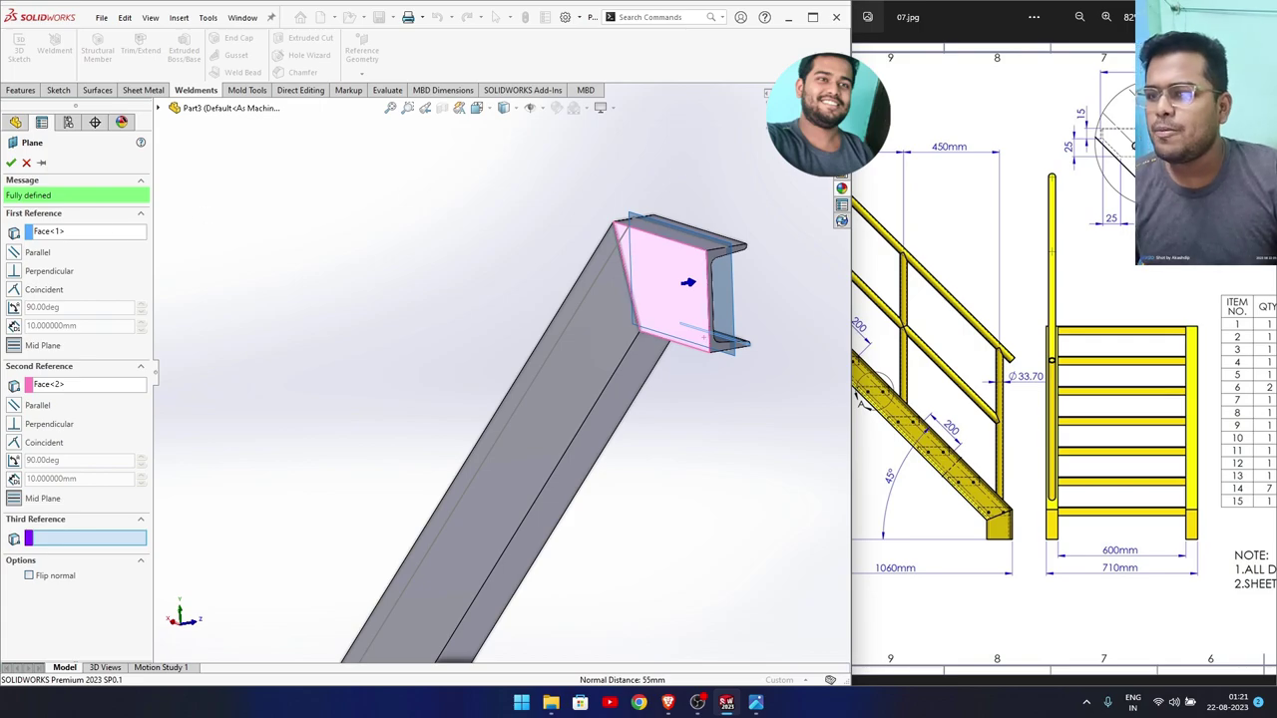
key(Return)
Edit Plane2's definition to use an offset distance and accept it at the channel end.
click(57, 348)
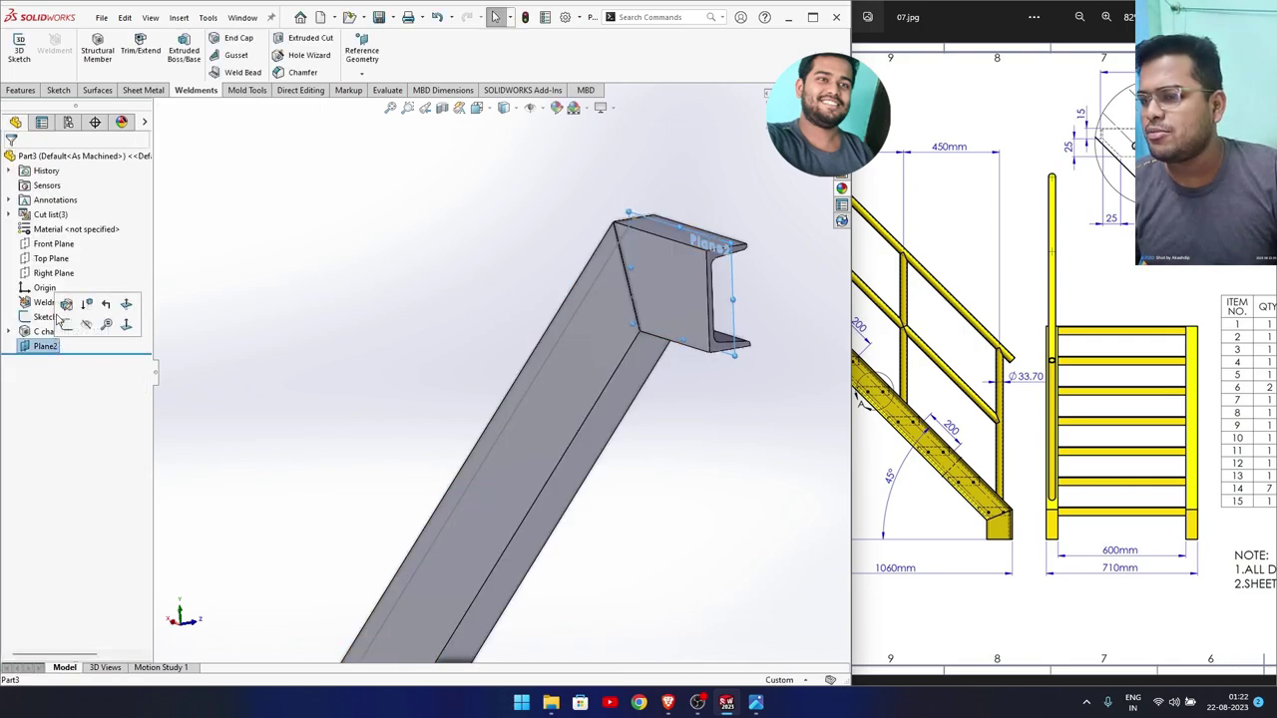
click(66, 306)
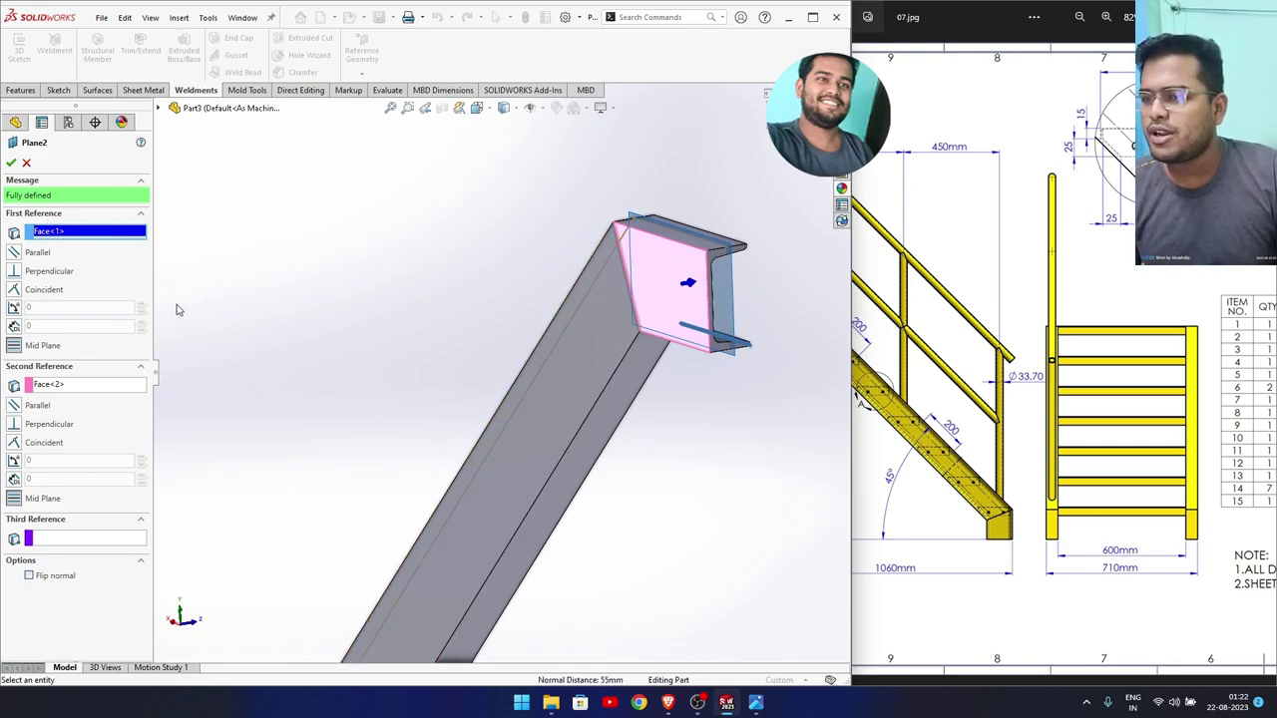
click(14, 325)
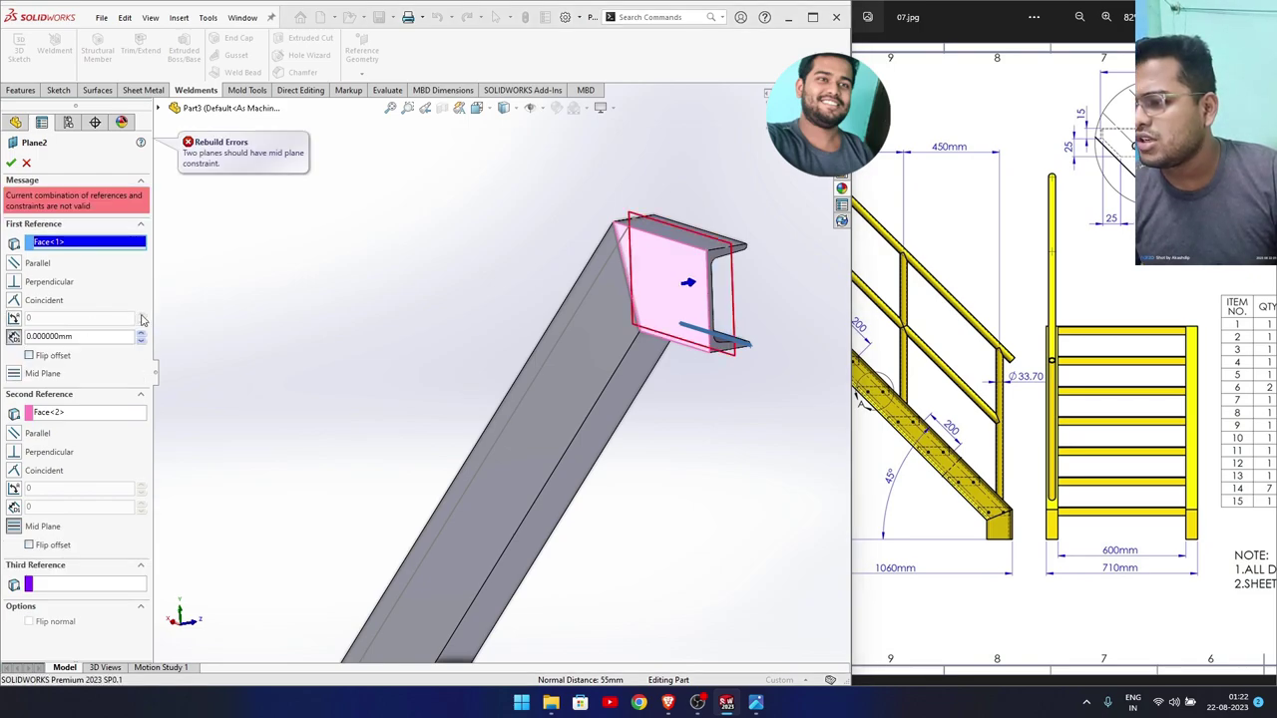
click(10, 162)
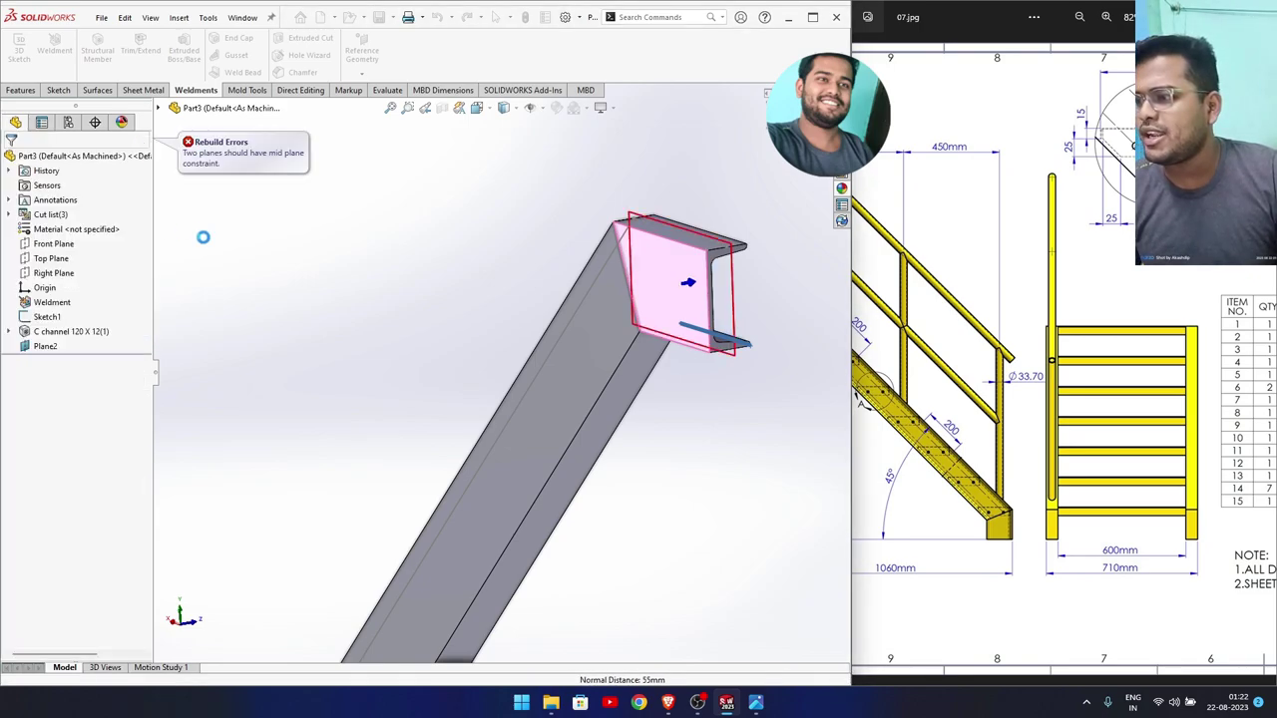
Select Plane2 in the tree as the reference for a new plane.
middle_drag(276, 333, 344, 419)
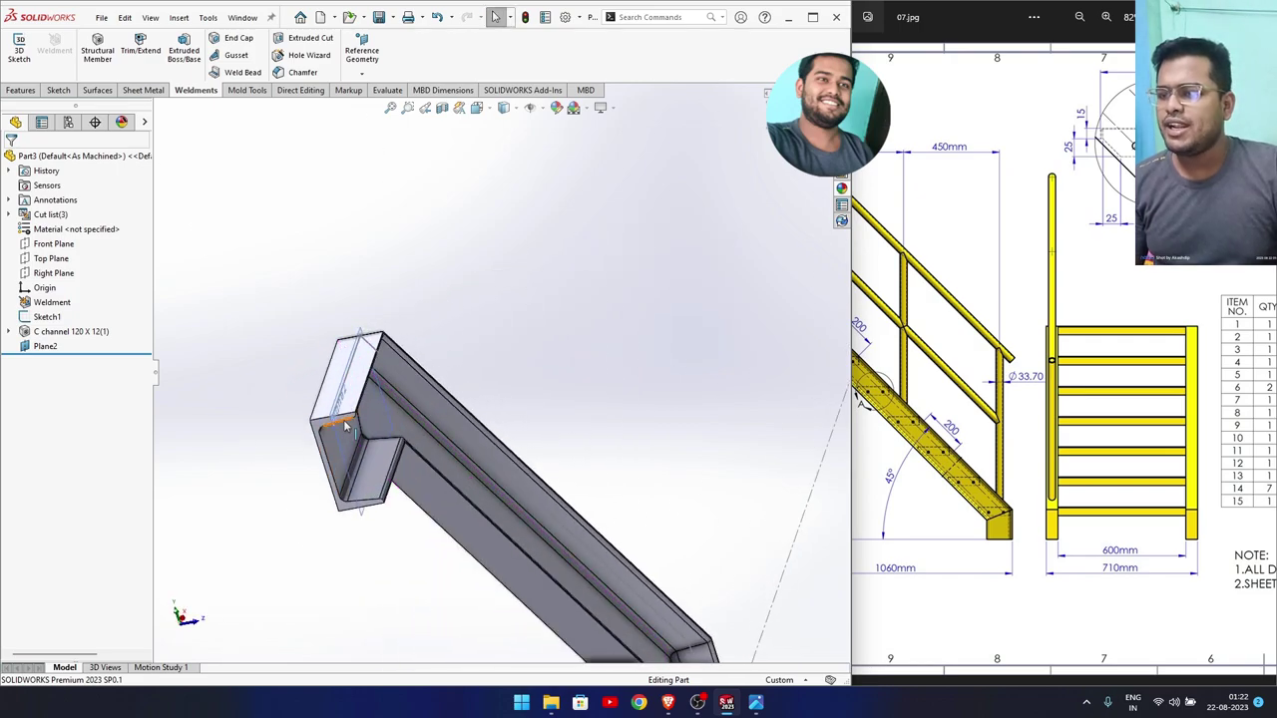
click(351, 431)
key(Escape)
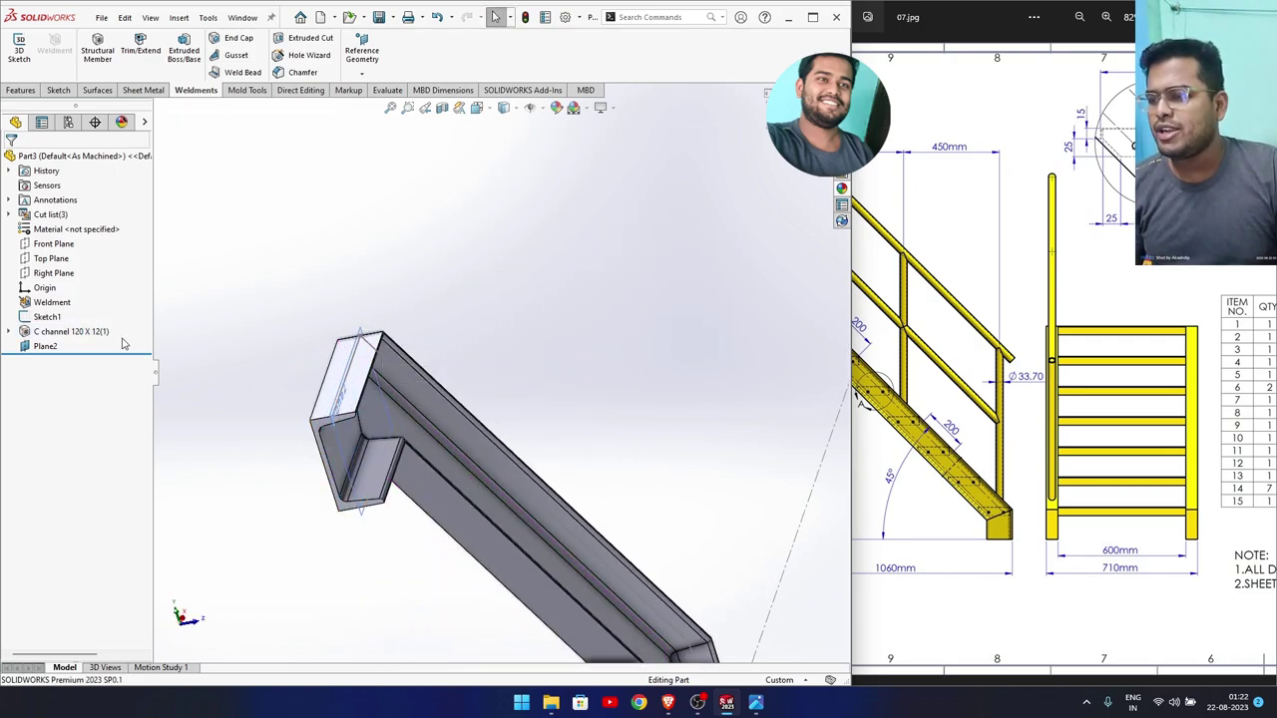
click(47, 346)
Add Plane3 offset 300 mm from Plane2 with Flip offset checked.
click(361, 72)
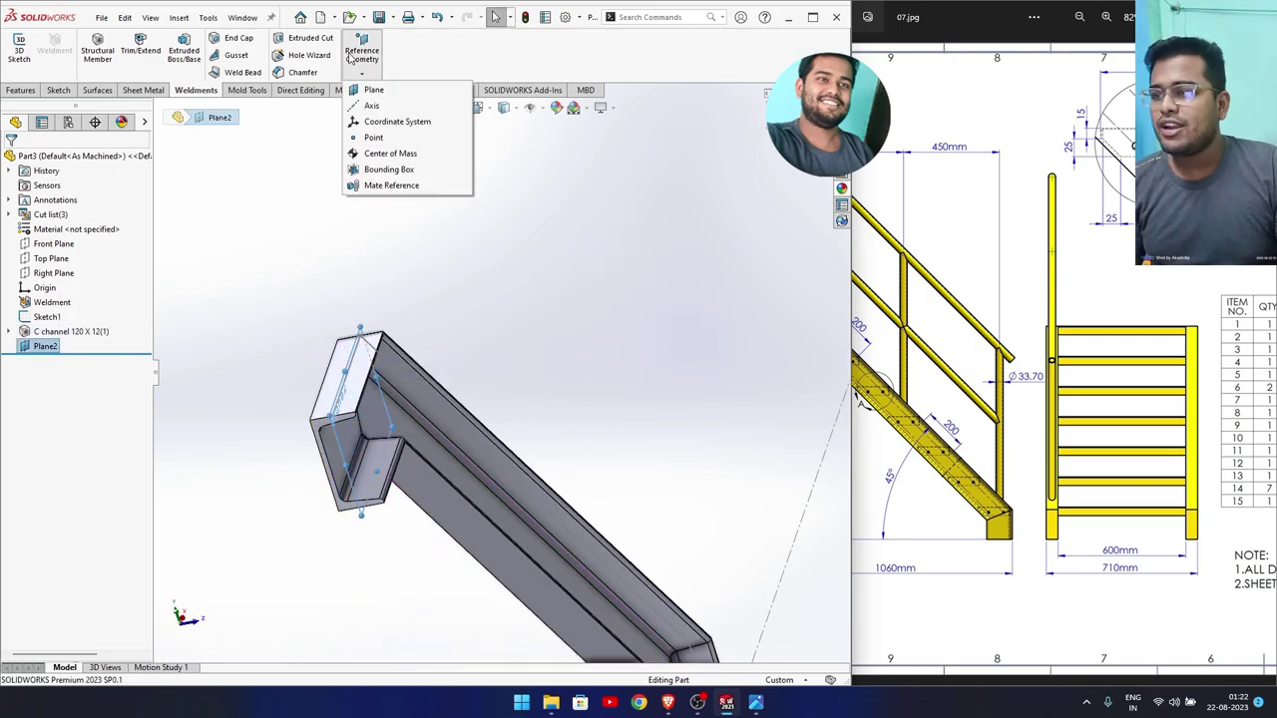
click(361, 91)
middle_drag(350, 249, 377, 349)
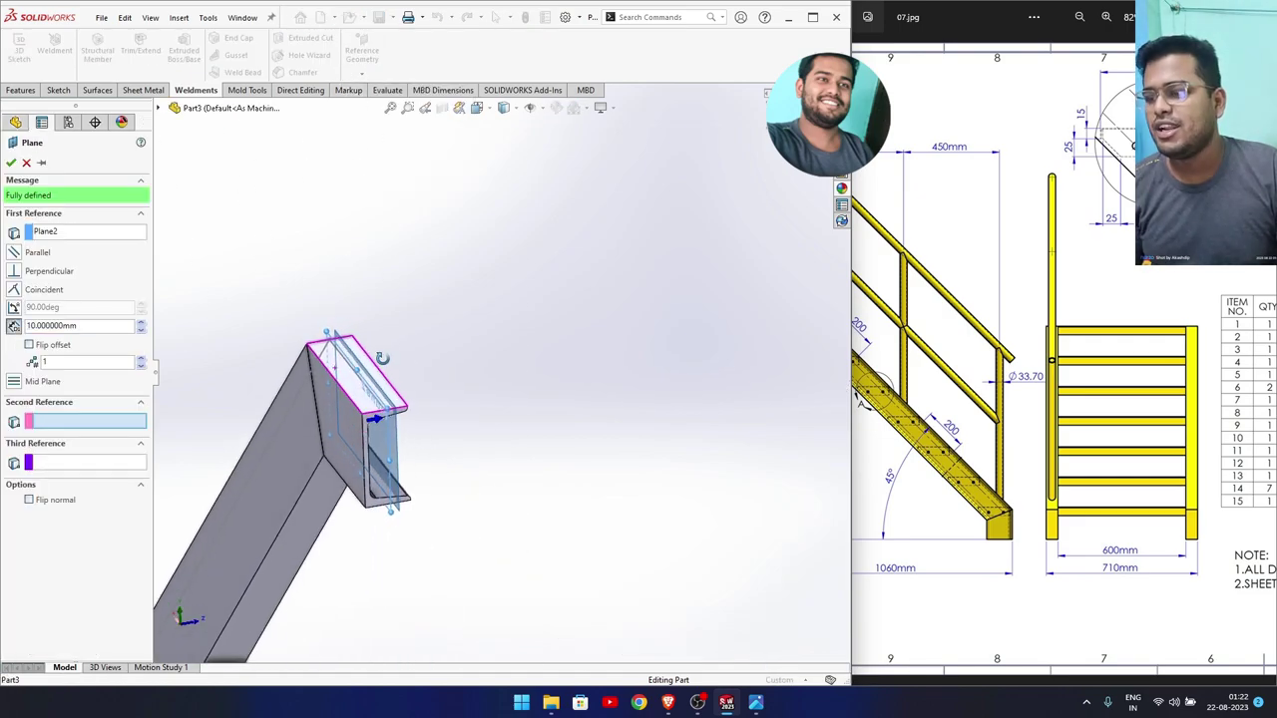
click(141, 323)
click(141, 324)
click(141, 323)
click(141, 323)
click(141, 323)
drag(1044, 454, 1008, 454)
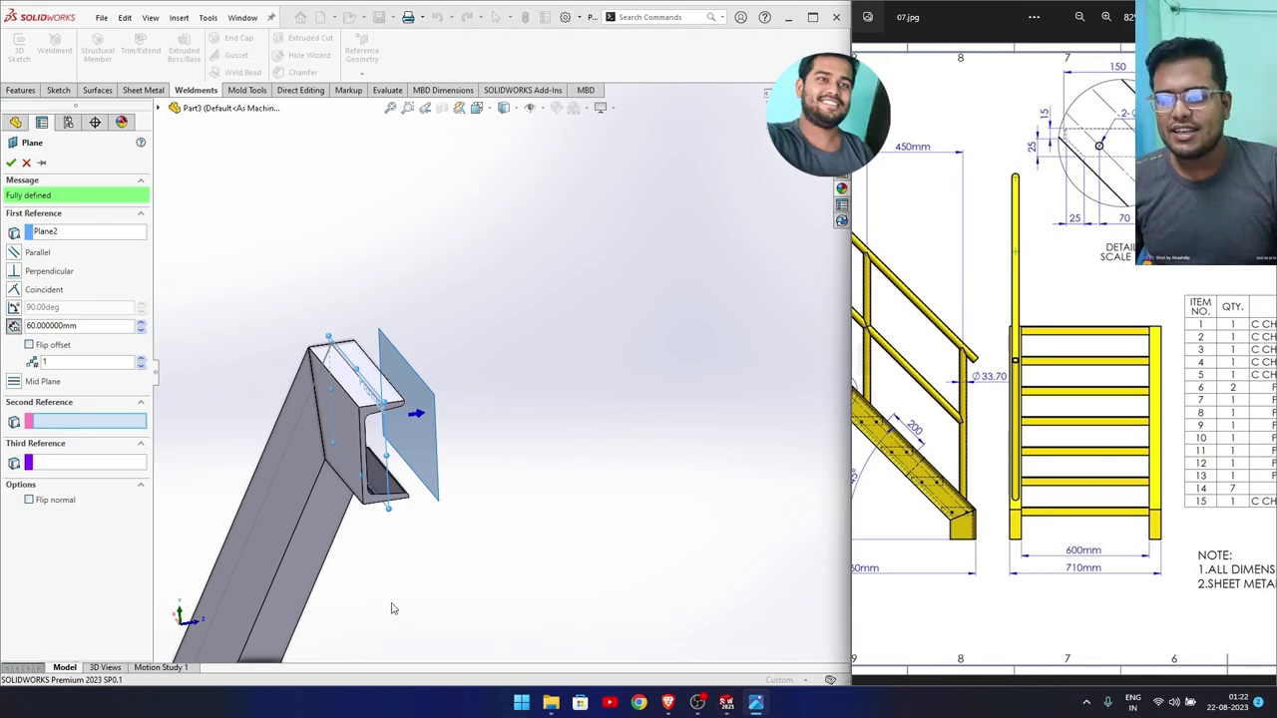
drag(76, 326, 45, 329)
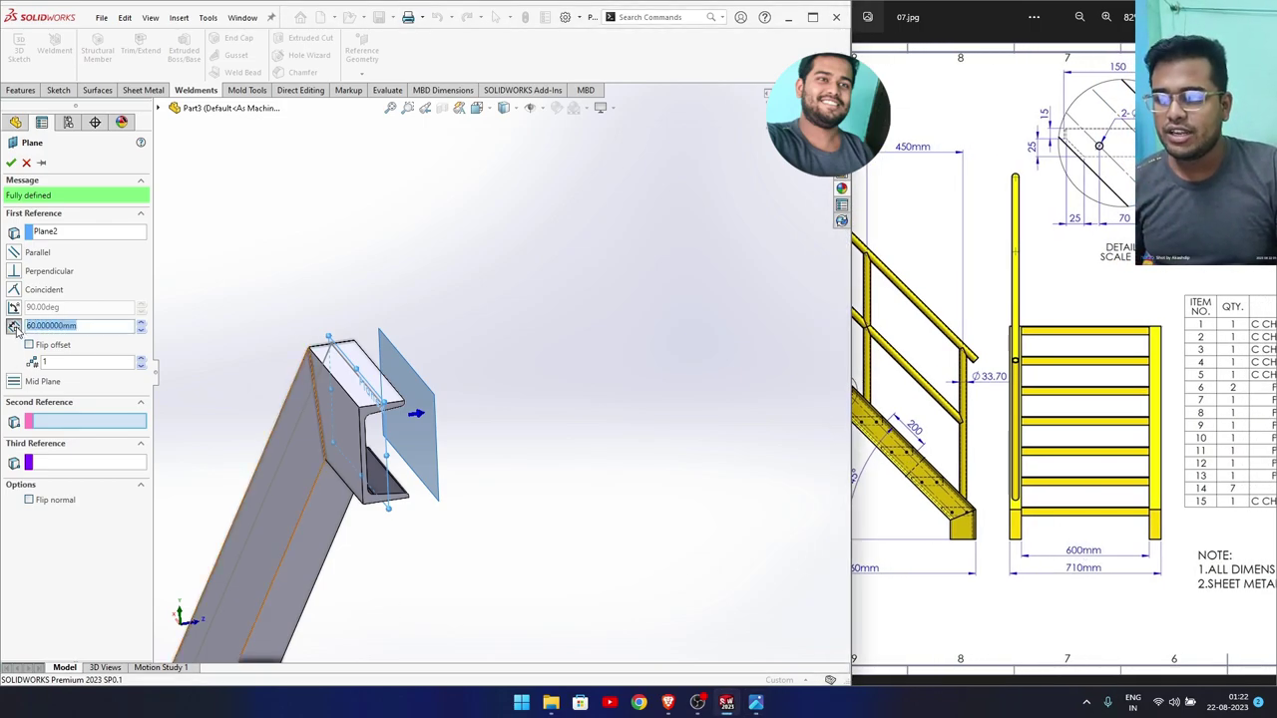
text(300)
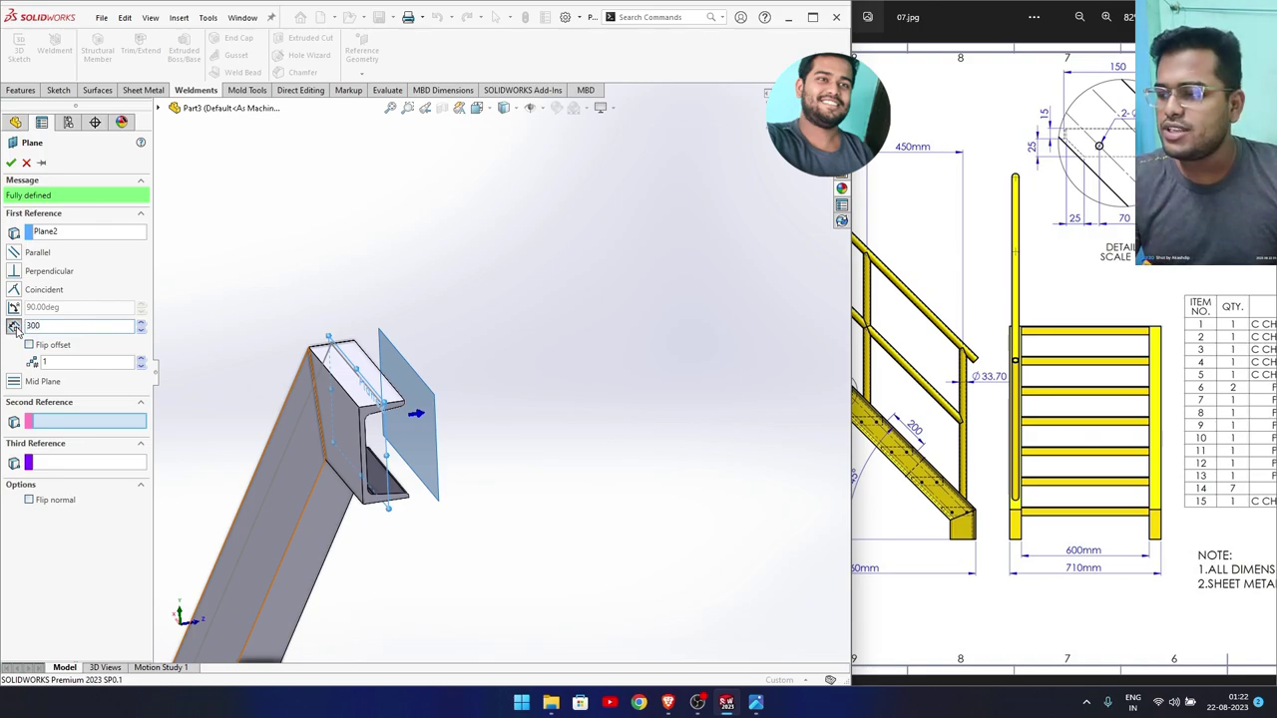
key(Return)
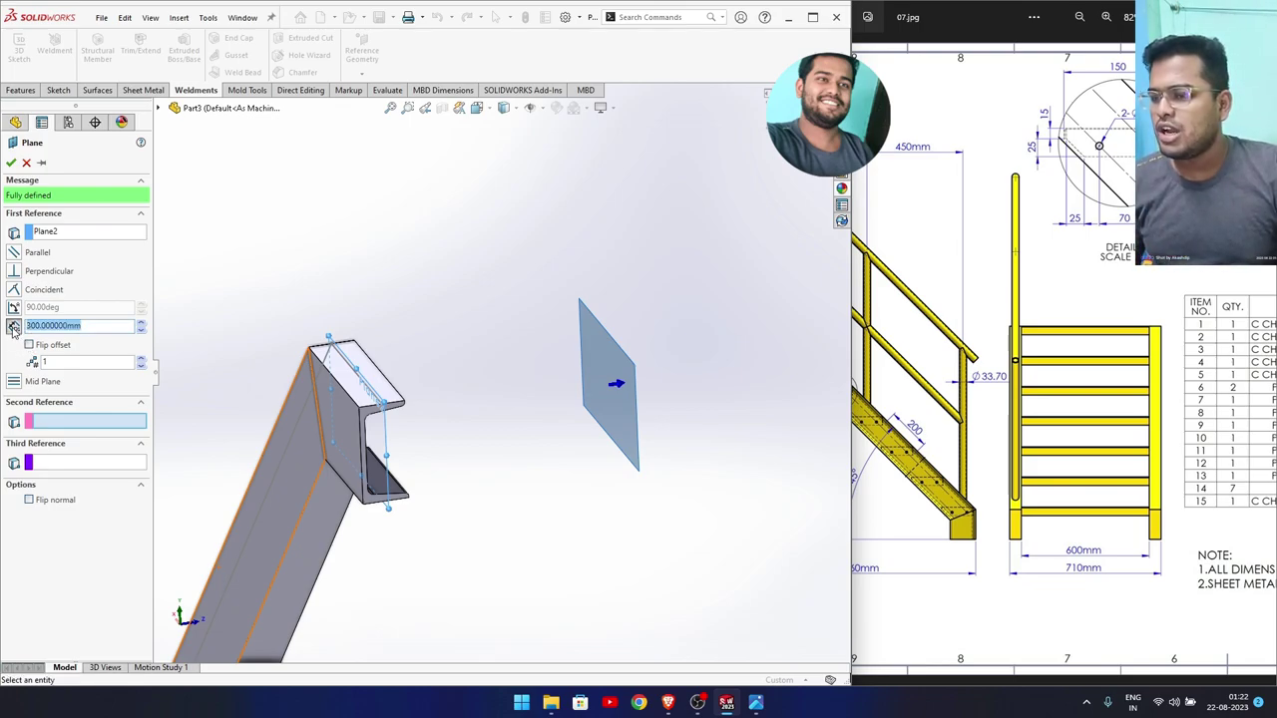
click(30, 345)
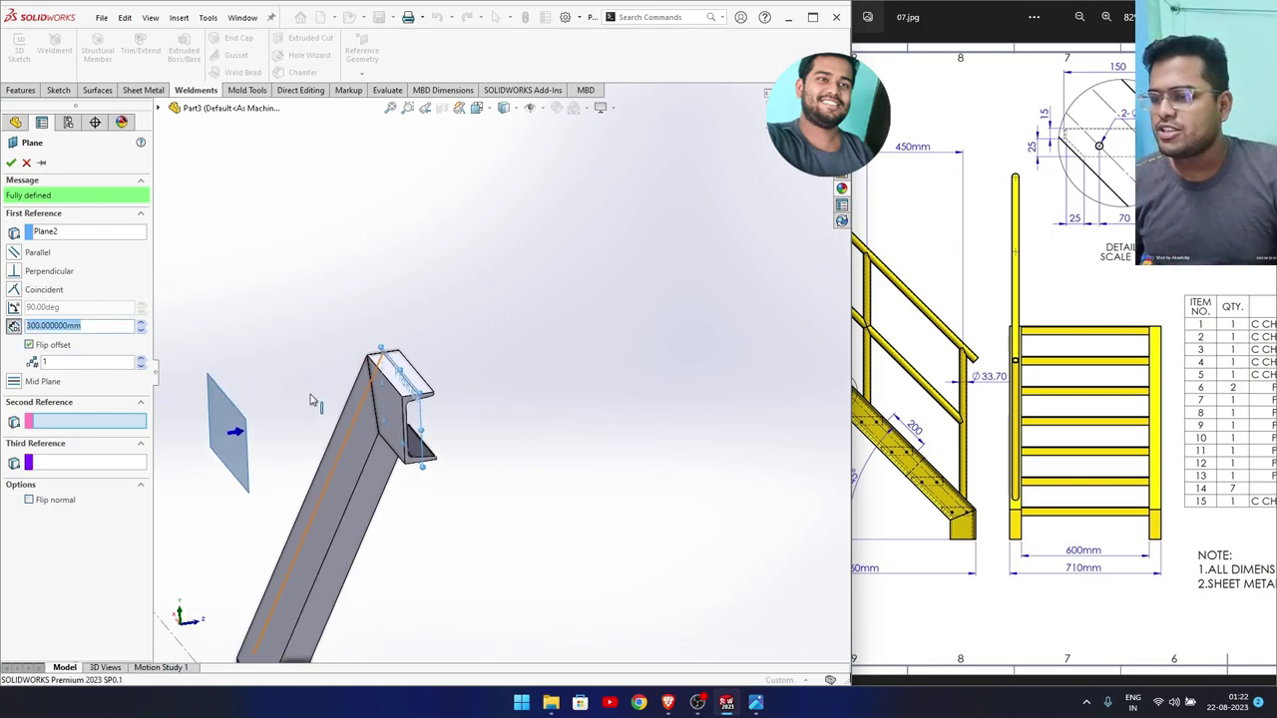
click(10, 164)
mouse_move(505, 509)
middle_down()
mouse_move(590, 556)
mouse_move(604, 584)
middle_up()
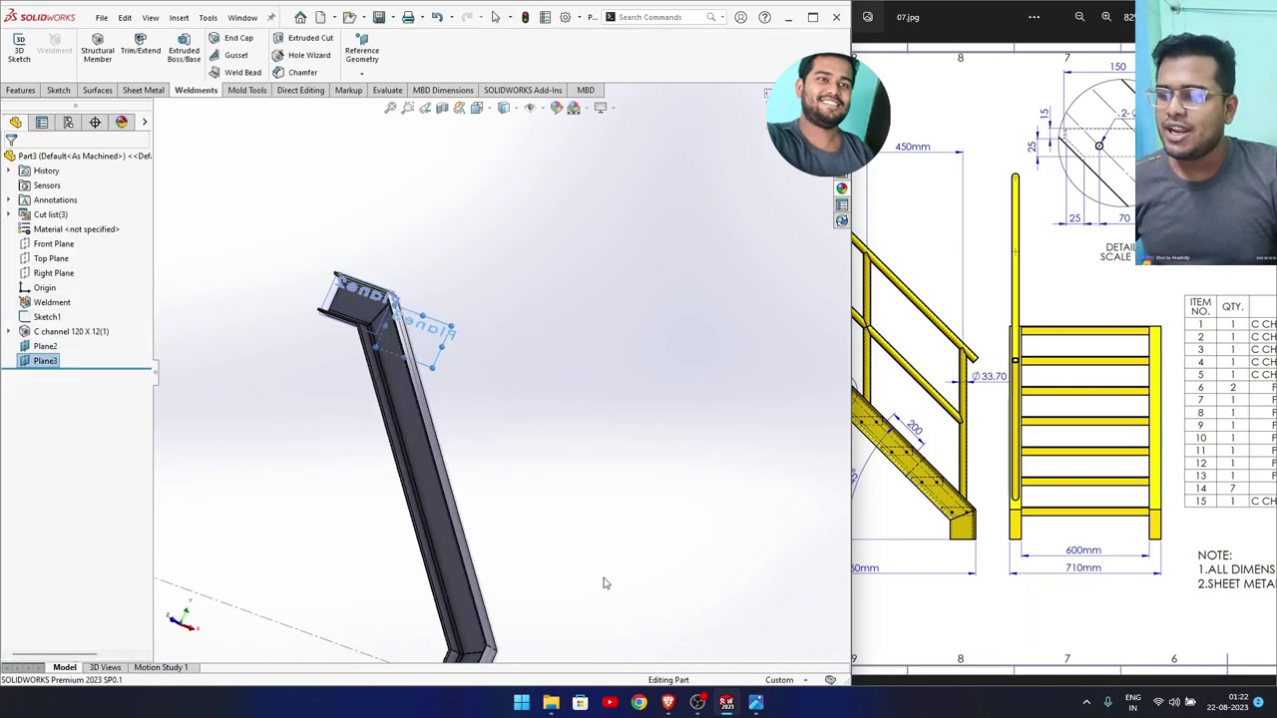
Hide Plane2 and inspect the channel's bent top end, undoing an accidental change.
right_click(371, 309)
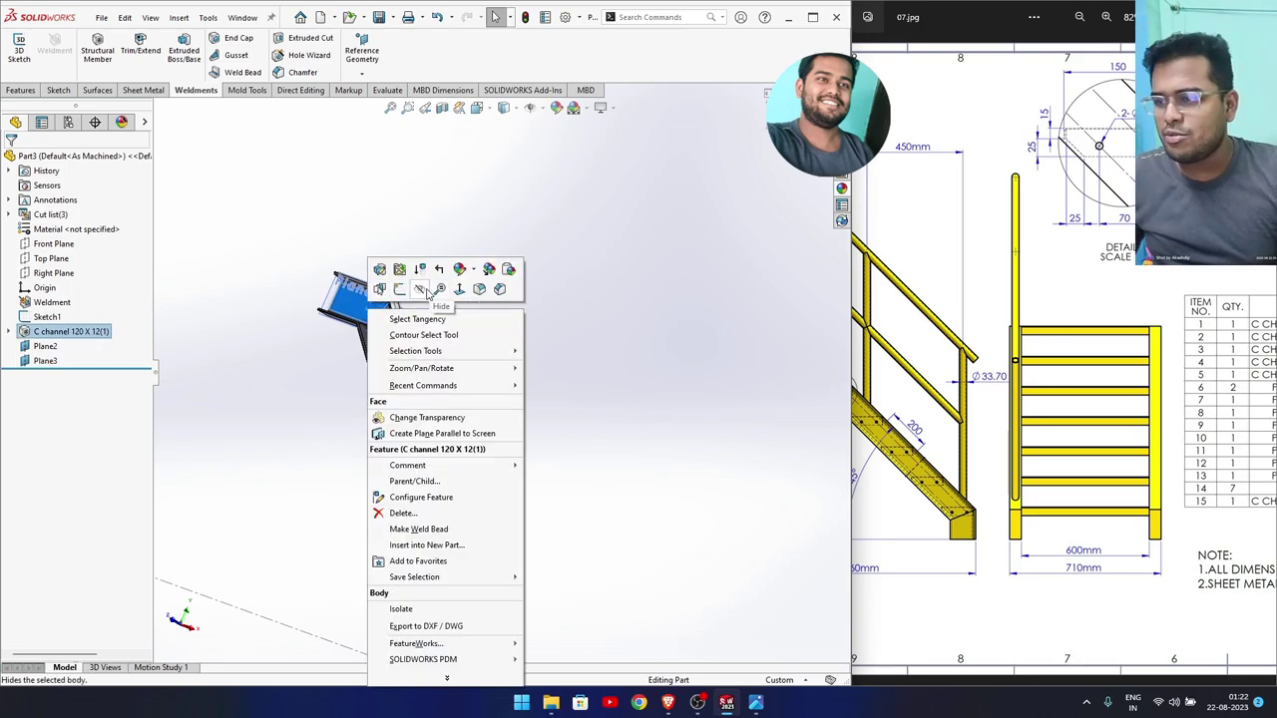
click(397, 290)
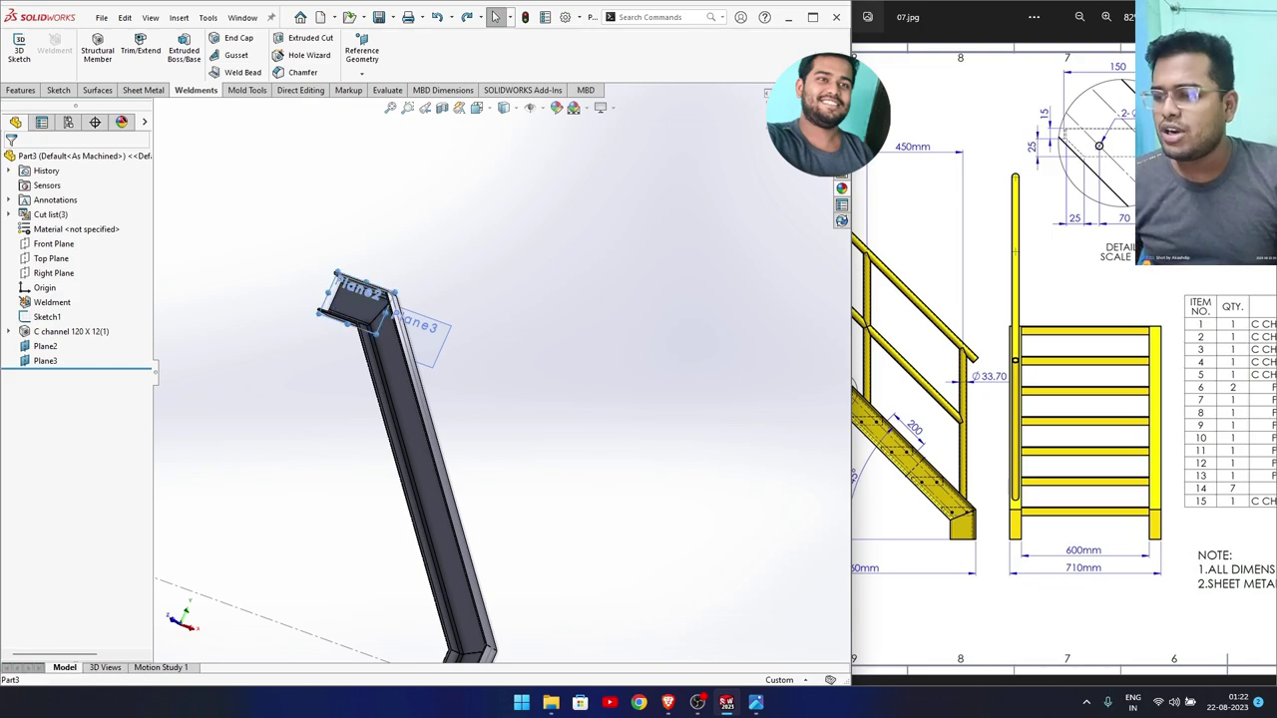
right_click(330, 305)
click(379, 282)
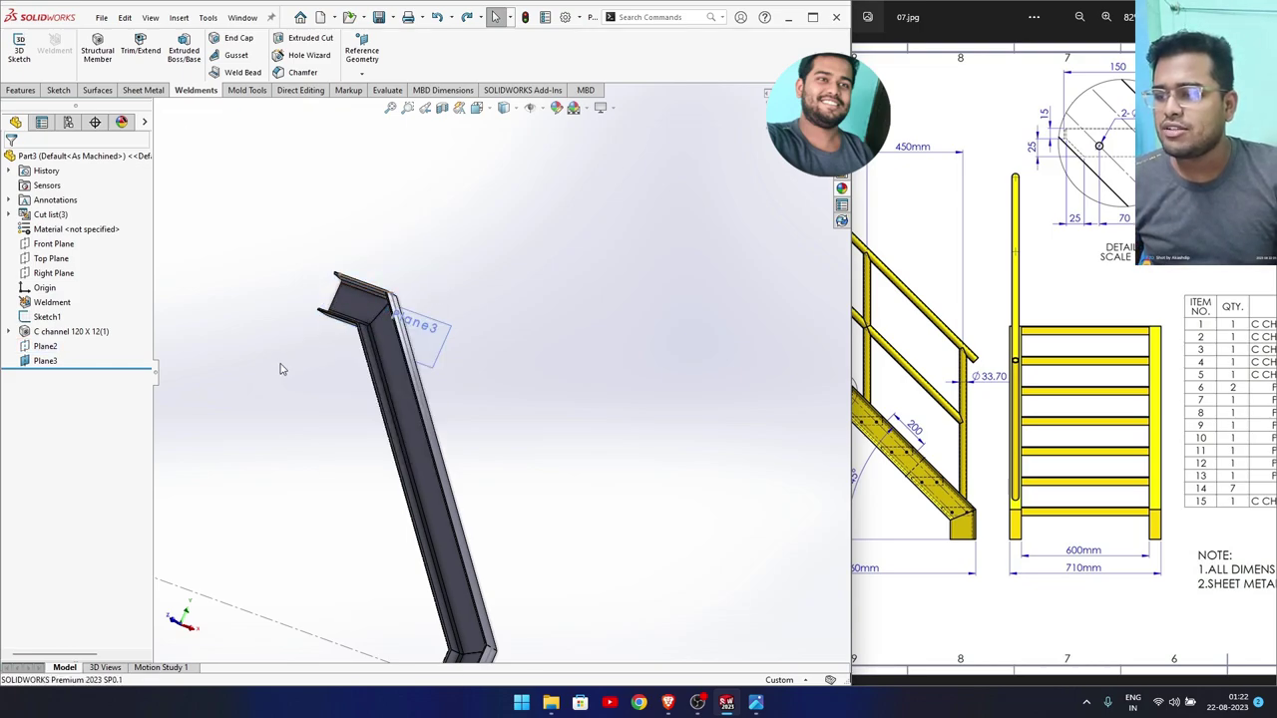
mouse_move(279, 366)
middle_down()
mouse_move(259, 433)
mouse_move(295, 461)
mouse_move(574, 336)
middle_up()
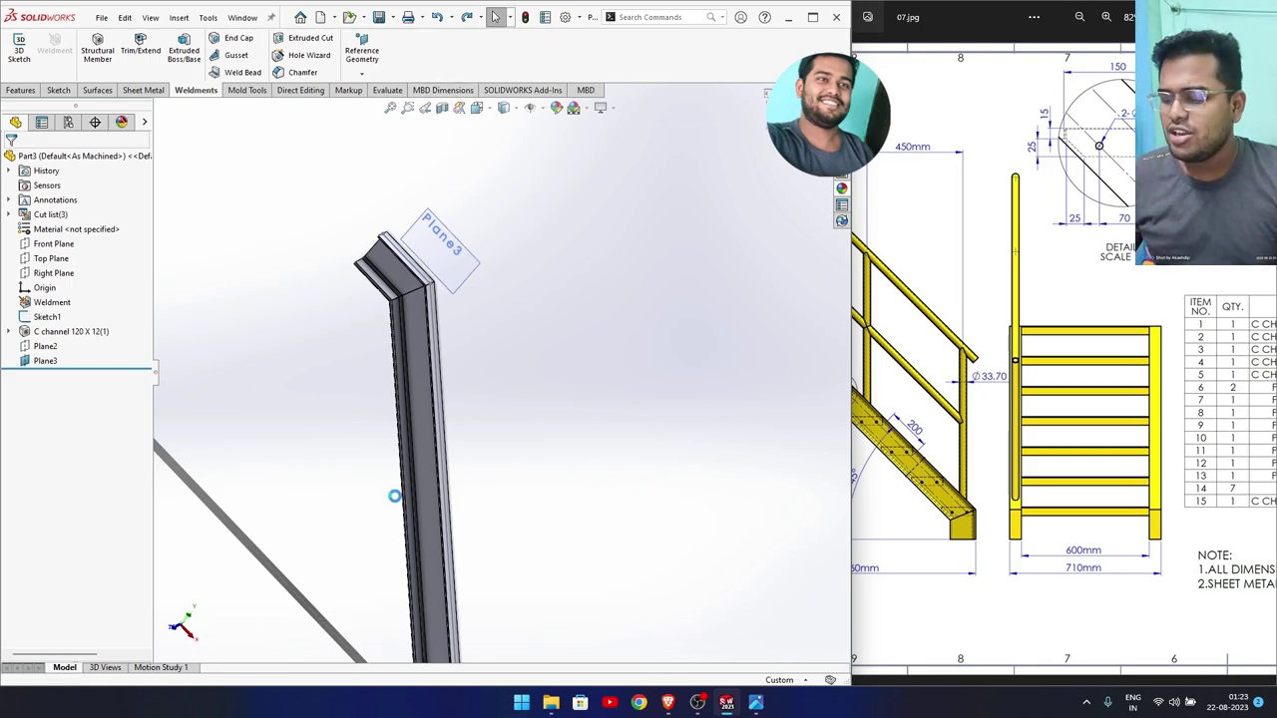
mouse_move(396, 496)
middle_down()
mouse_move(481, 411)
mouse_move(469, 429)
middle_up()
key(ctrl+z)
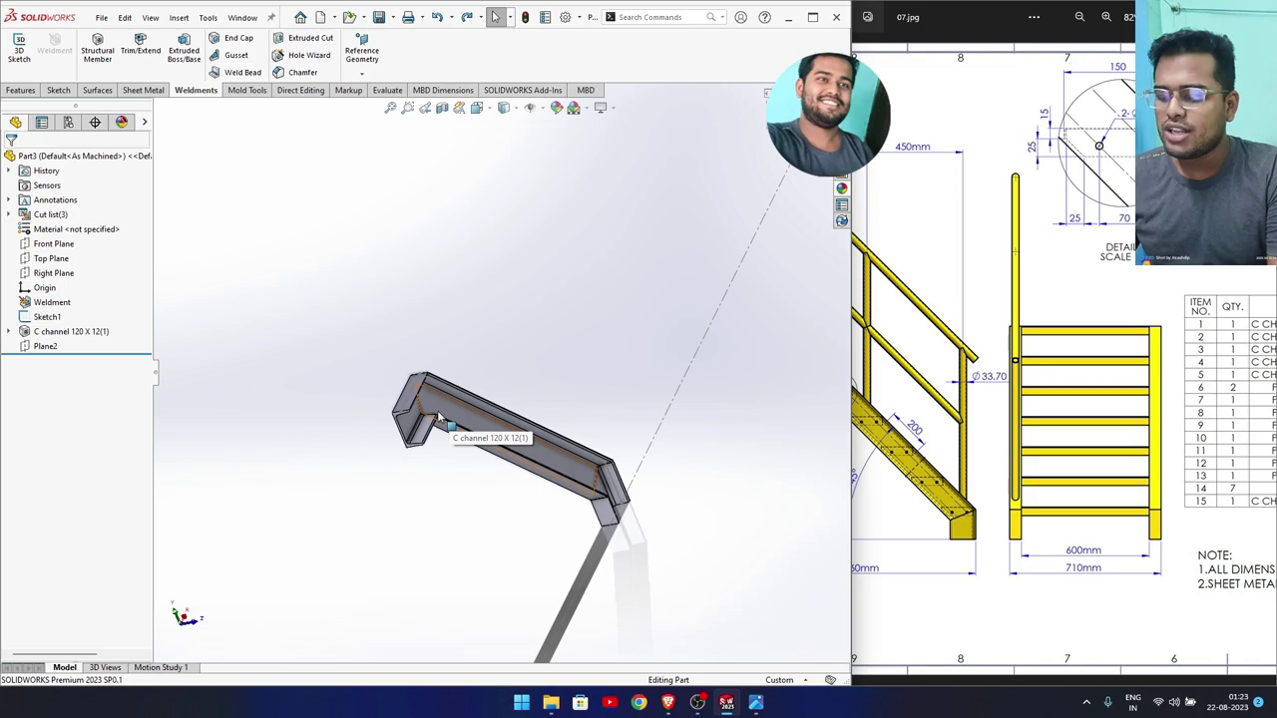
middle_drag(439, 417, 447, 507)
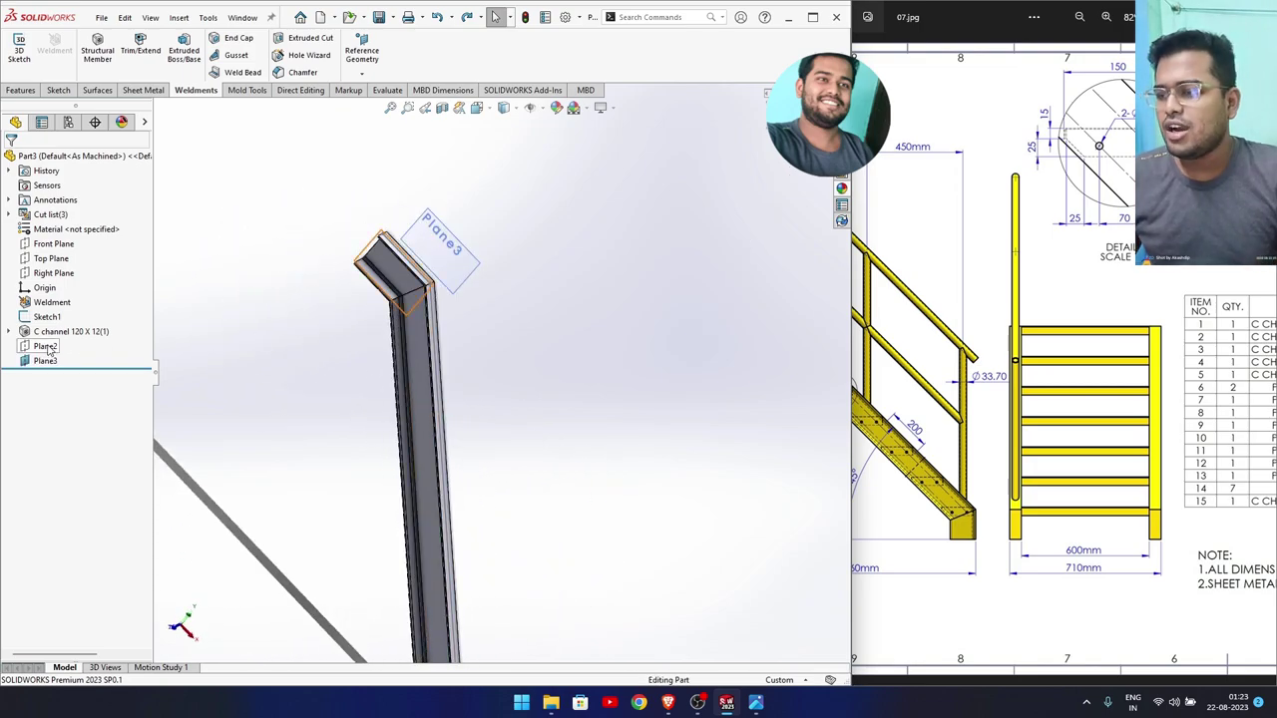
Show Plane2 again and open a new sketch on it.
right_click(48, 348)
click(78, 325)
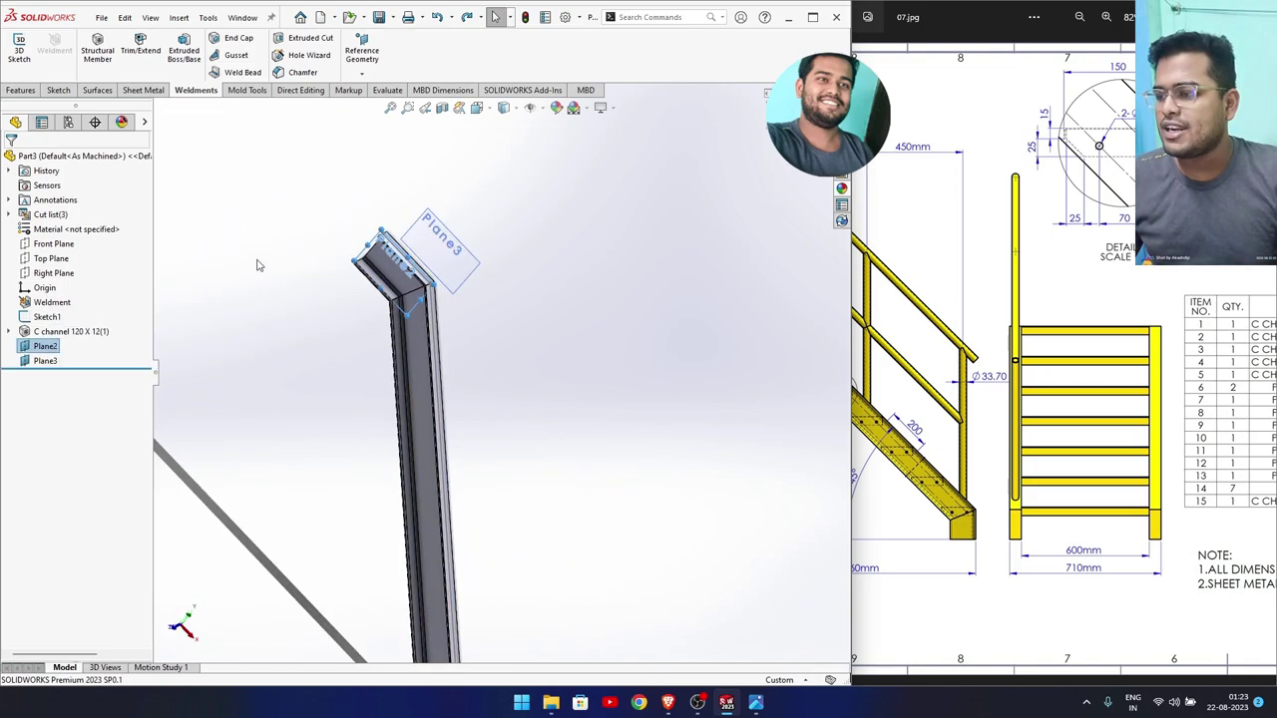
middle_drag(256, 263, 392, 299)
click(367, 289)
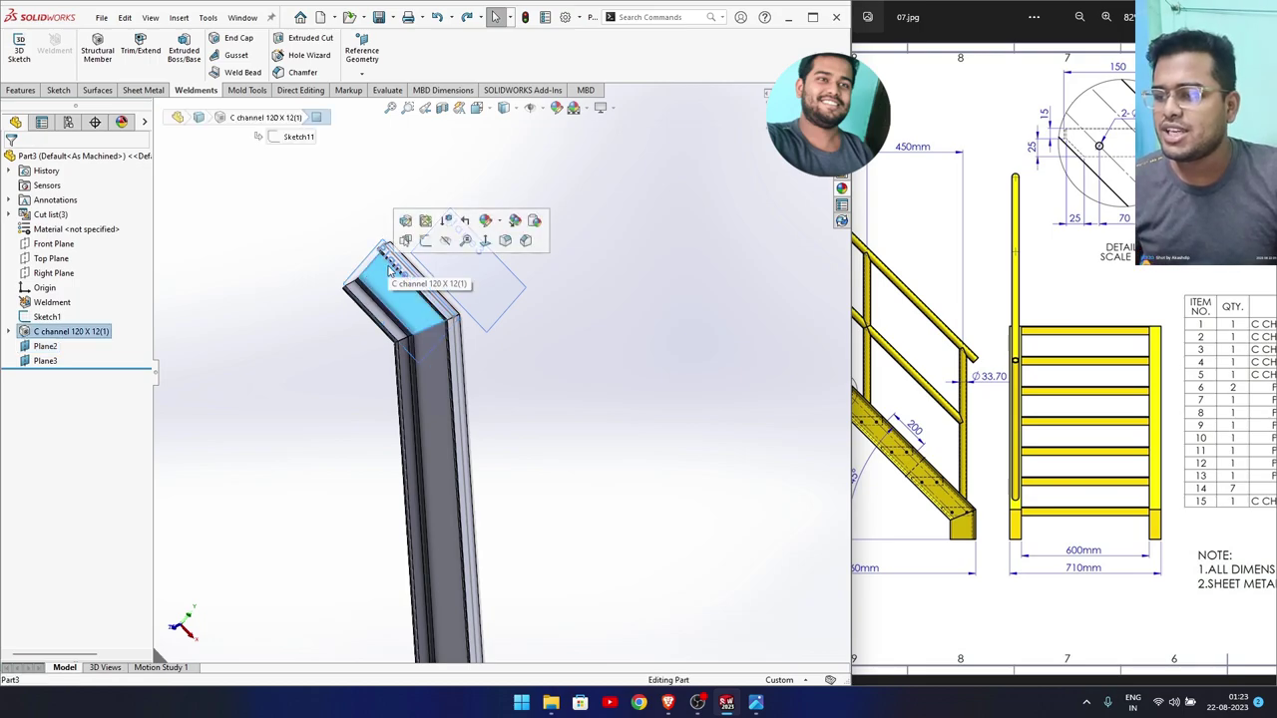
click(334, 252)
click(370, 263)
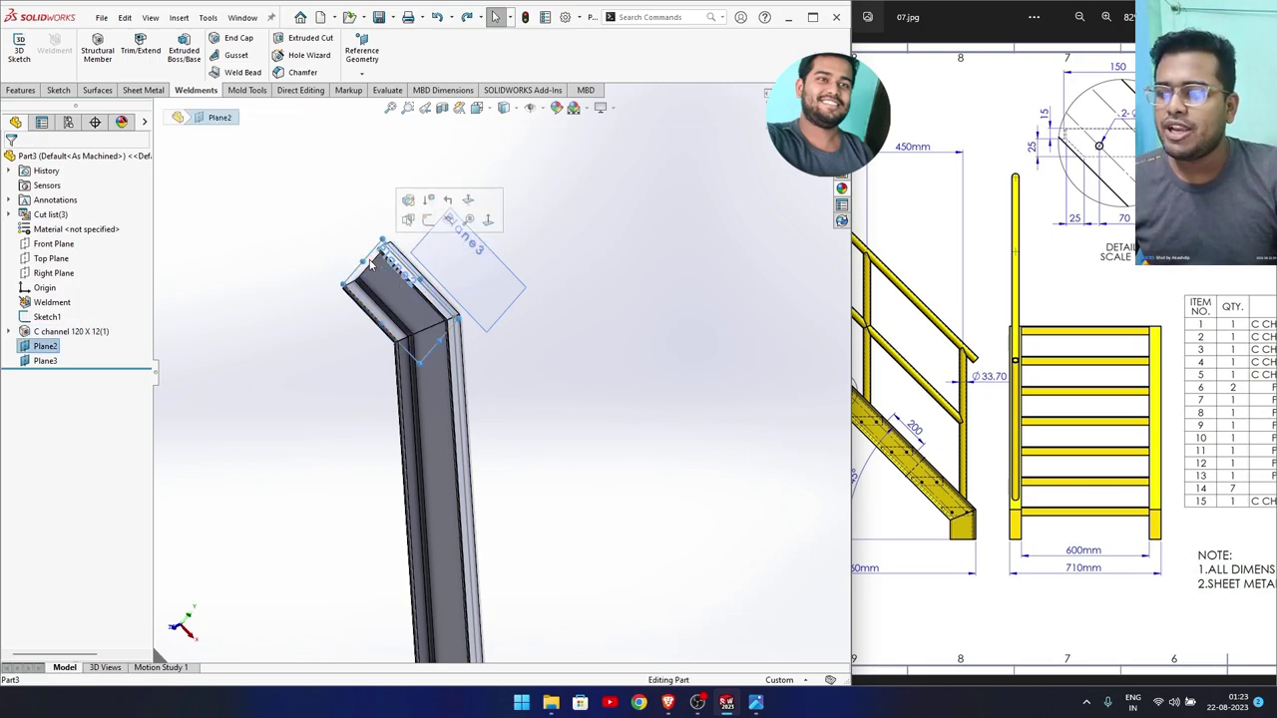
middle_drag(380, 277, 392, 264)
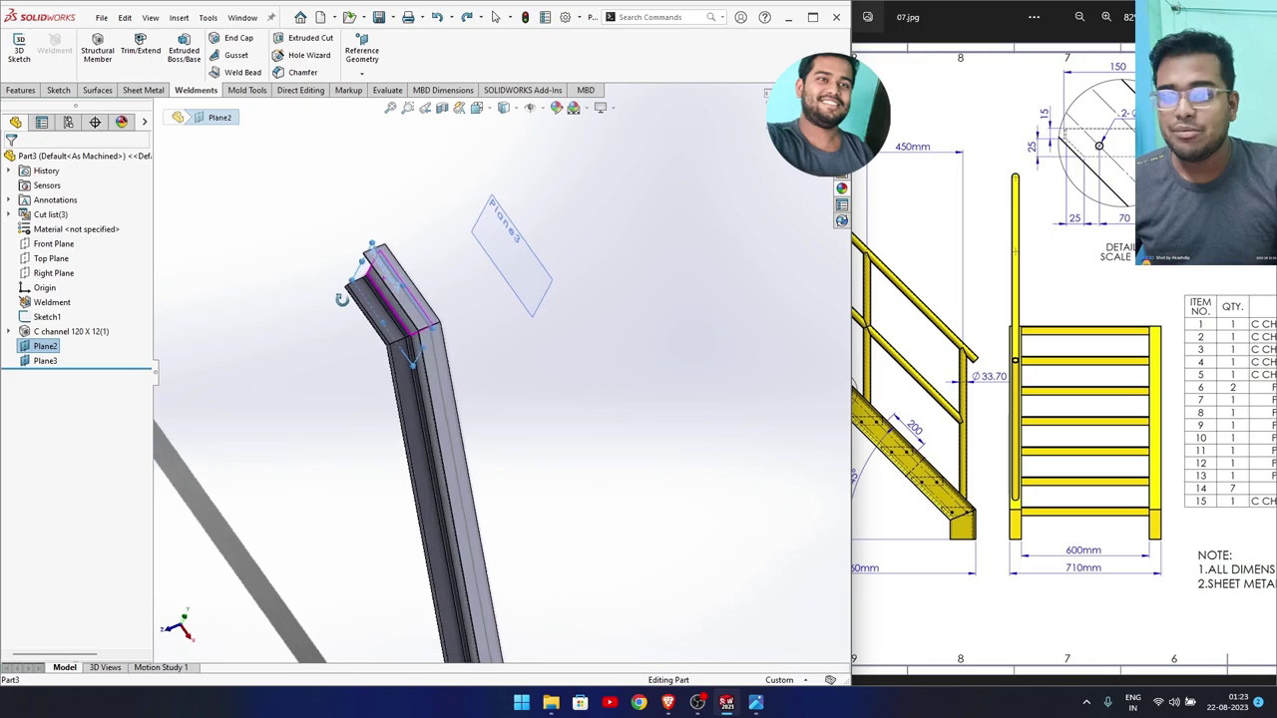
right_click(58, 351)
click(69, 329)
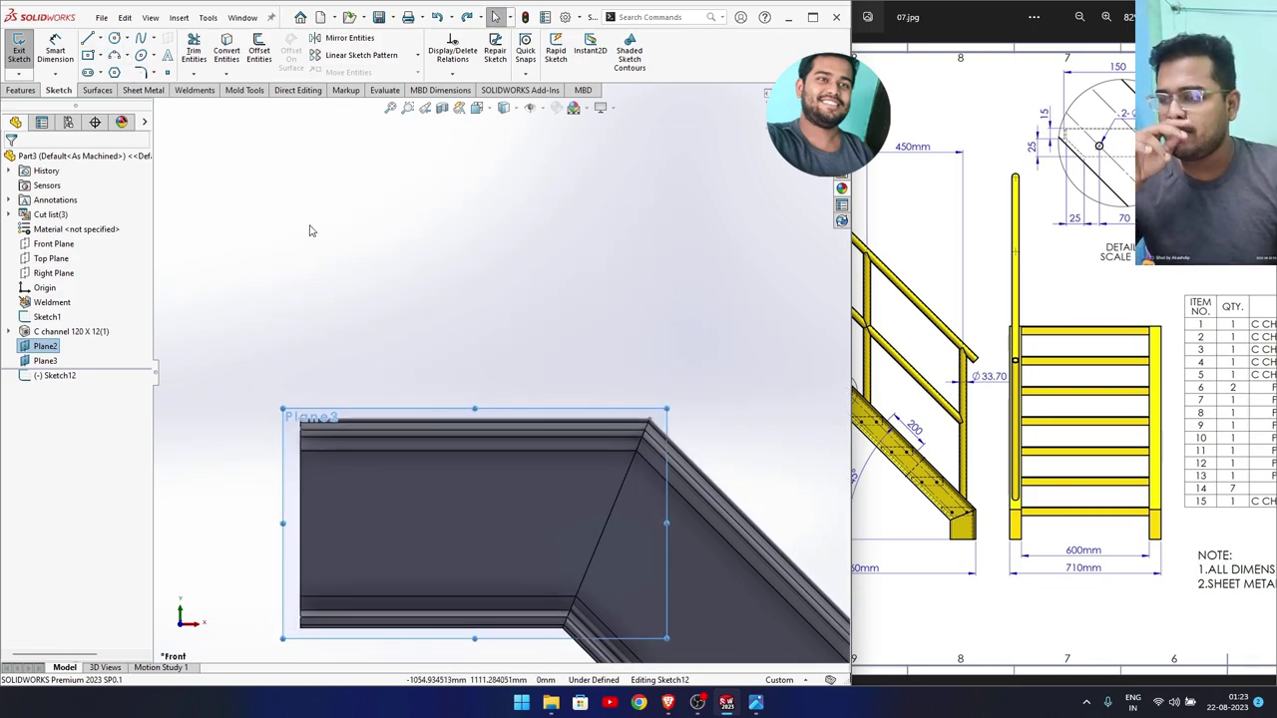
Draw the first two vertical post lines up from the channel's top flange.
key(l)
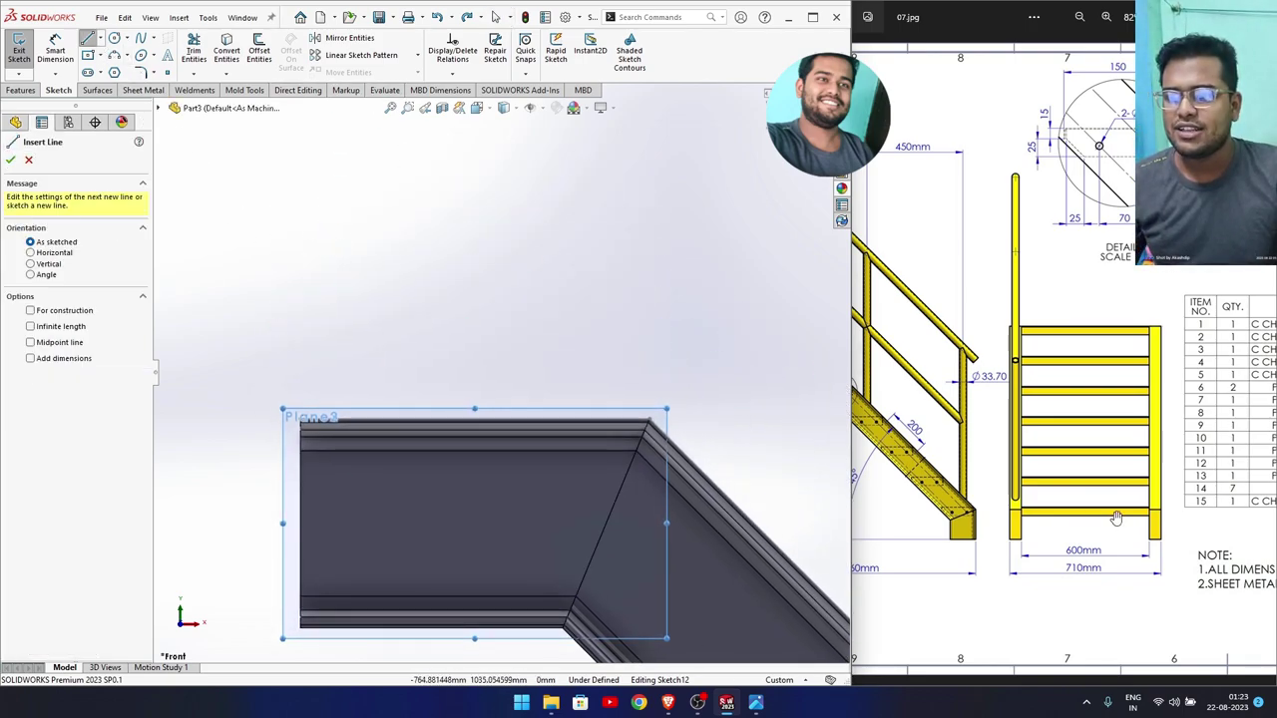
scroll(1116, 518, left, 3)
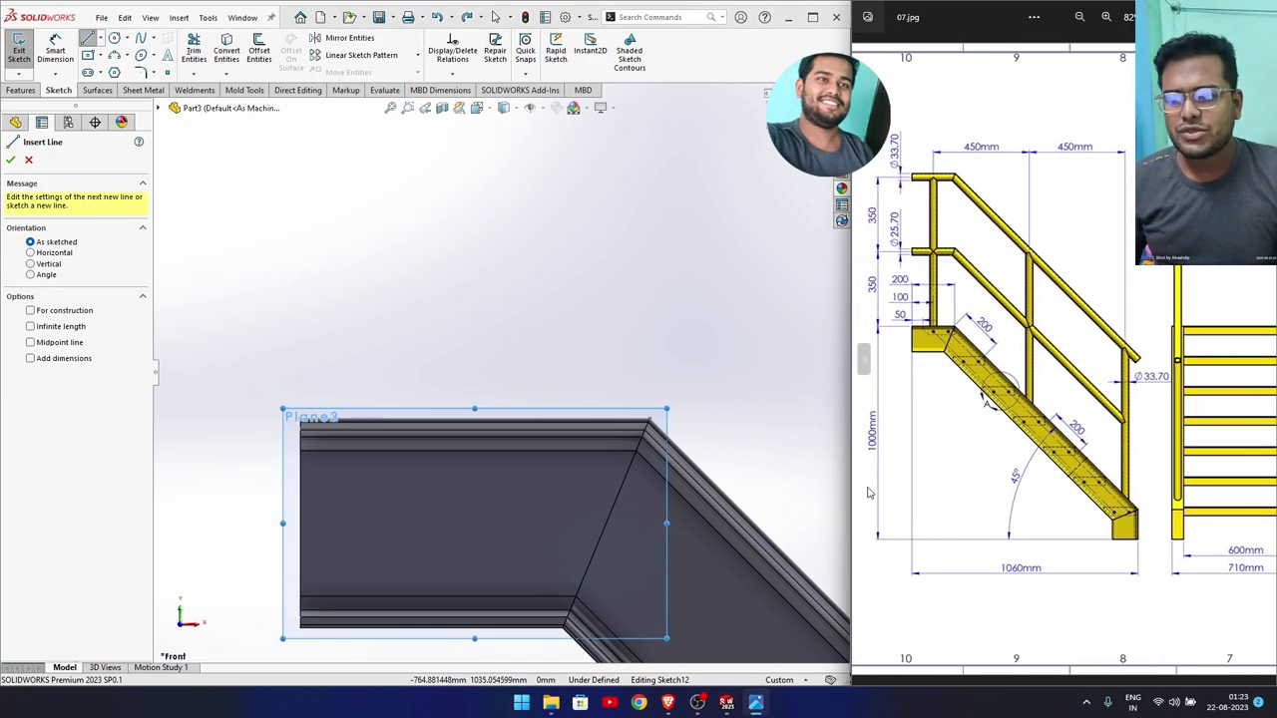
click(455, 418)
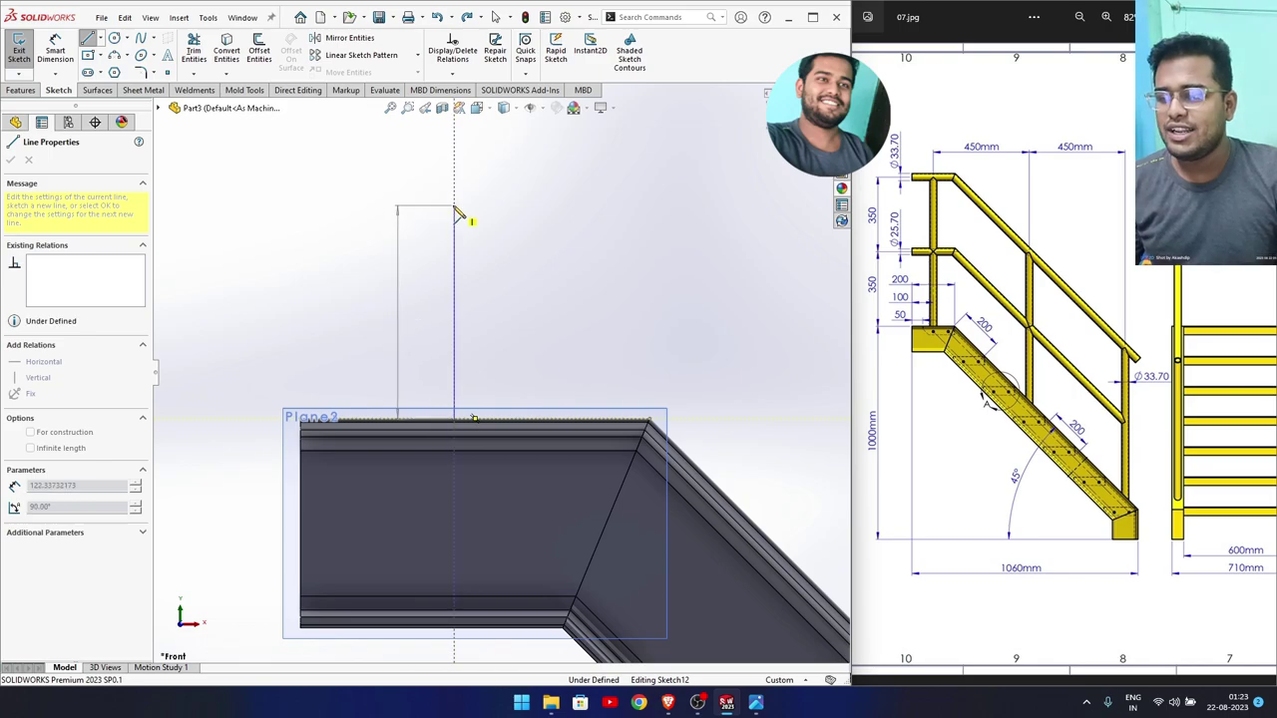
click(455, 213)
scroll(517, 372, up, 3)
right_click(477, 272)
click(531, 332)
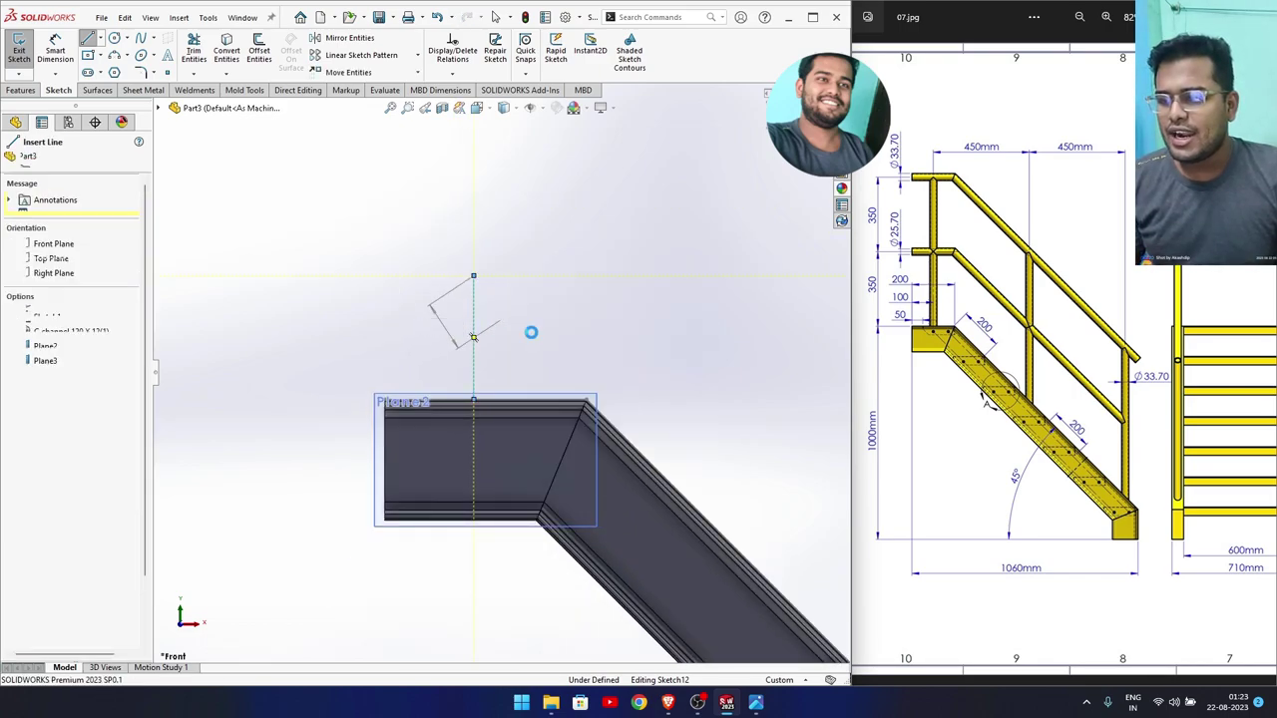
key(l)
scroll(721, 511, down, 2)
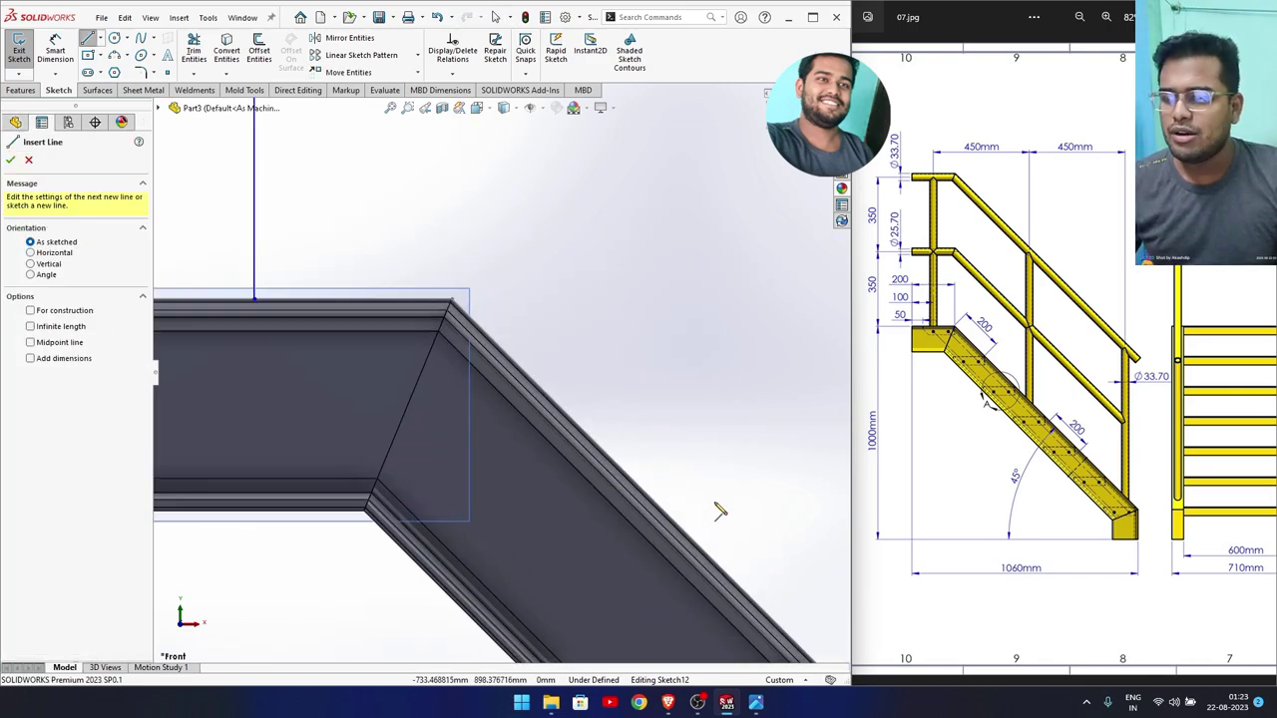
scroll(714, 531, down, 1)
click(688, 546)
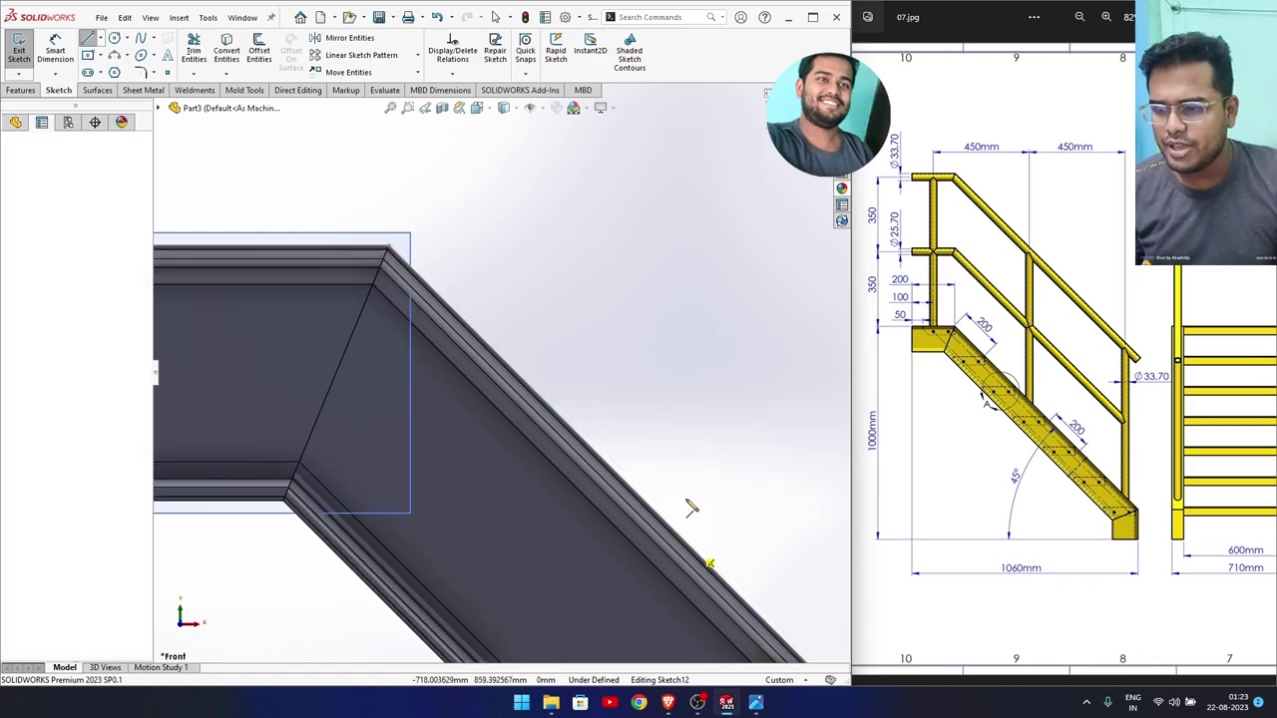
click(689, 293)
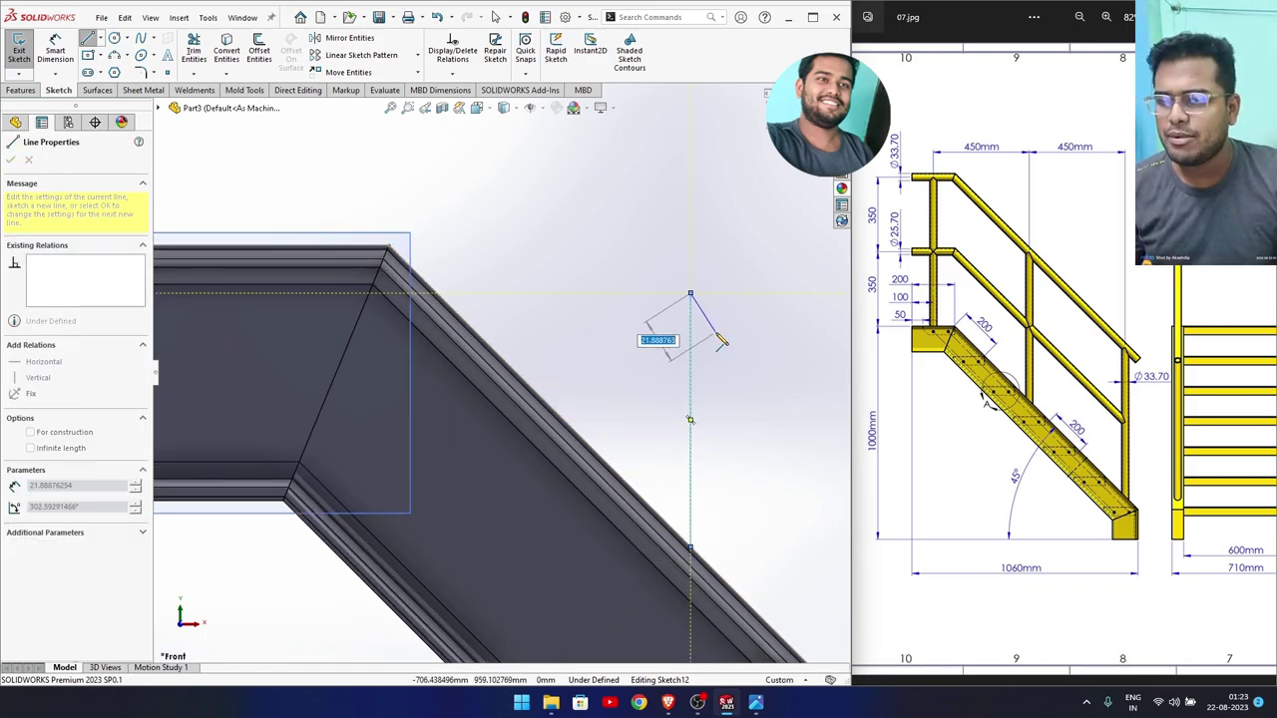
right_click(728, 344)
click(738, 344)
scroll(699, 389, up, 2)
scroll(686, 479, up, 1)
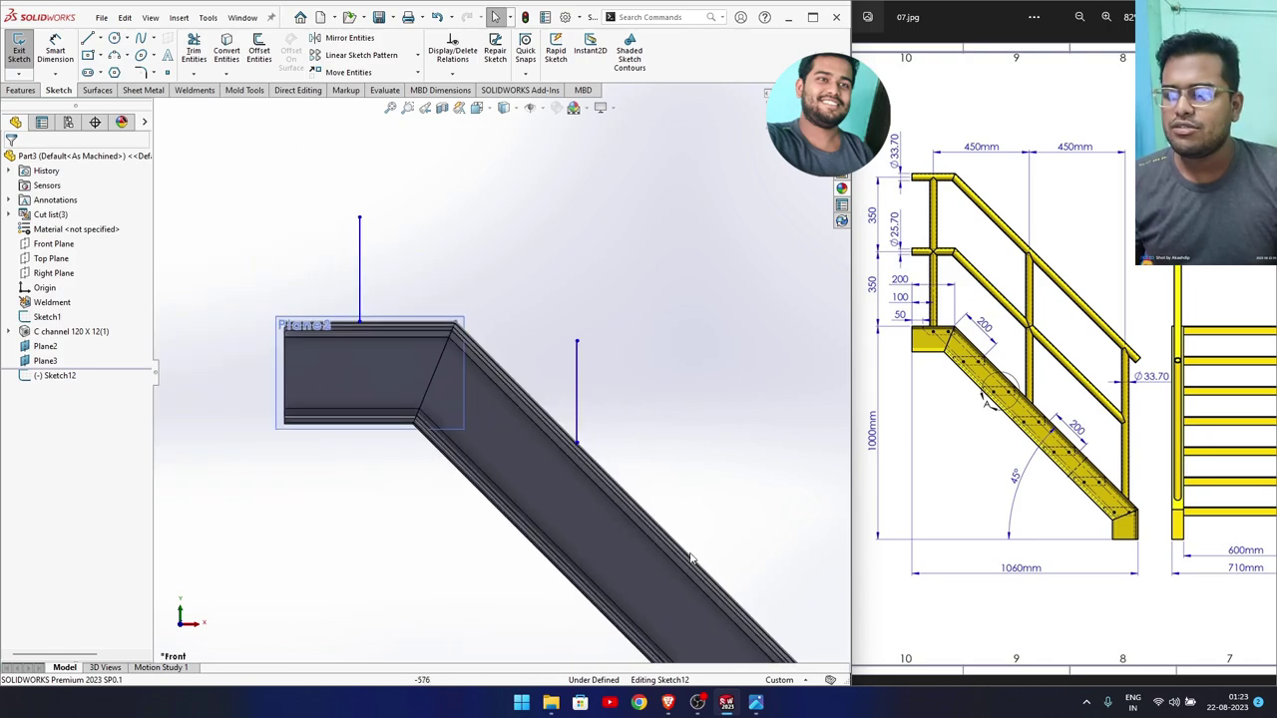
scroll(682, 571, down, 5)
Draw the third vertical post line and view the whole channel.
key(l)
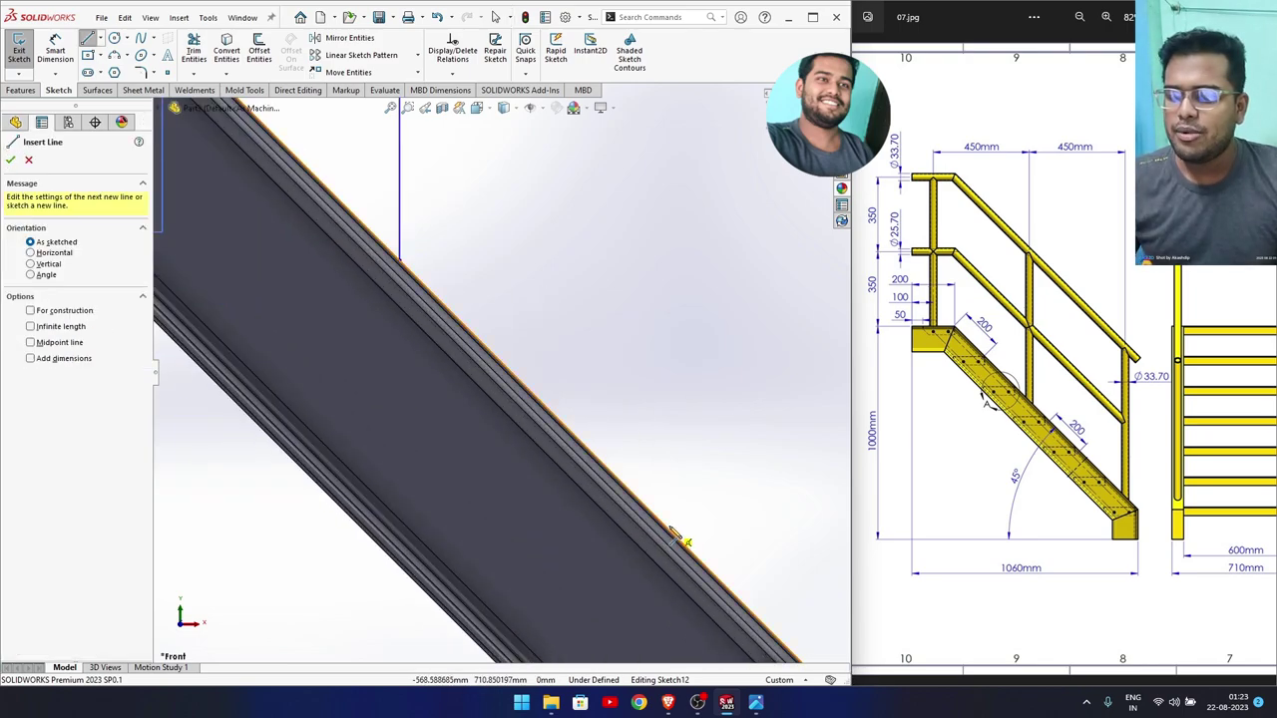
click(677, 539)
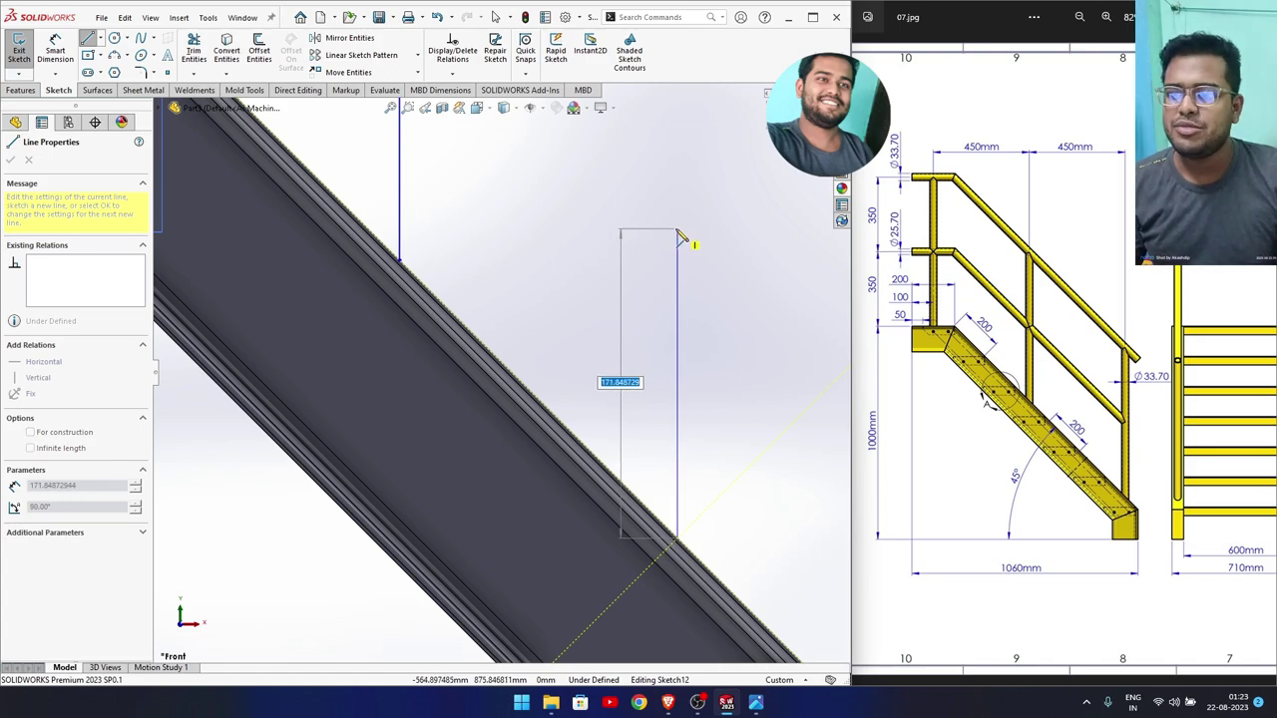
click(678, 232)
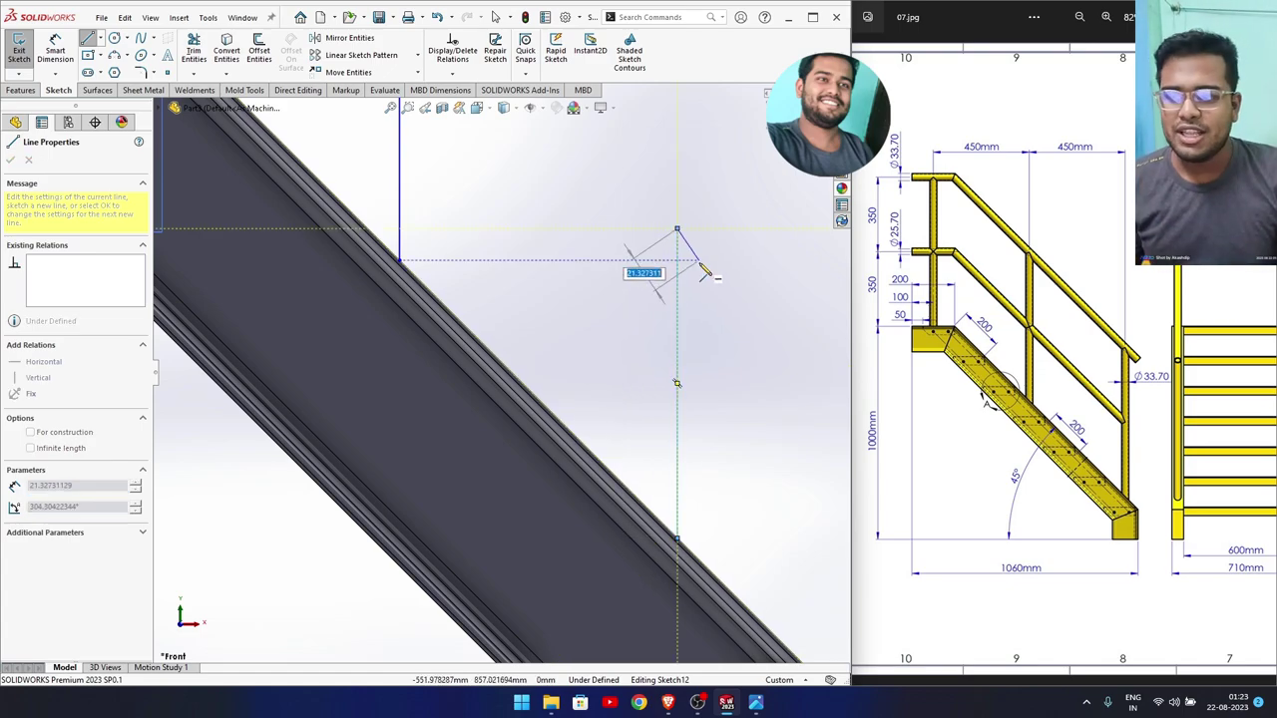
right_click(703, 216)
click(720, 276)
scroll(680, 360, up, 5)
middle_drag(681, 334, 645, 362)
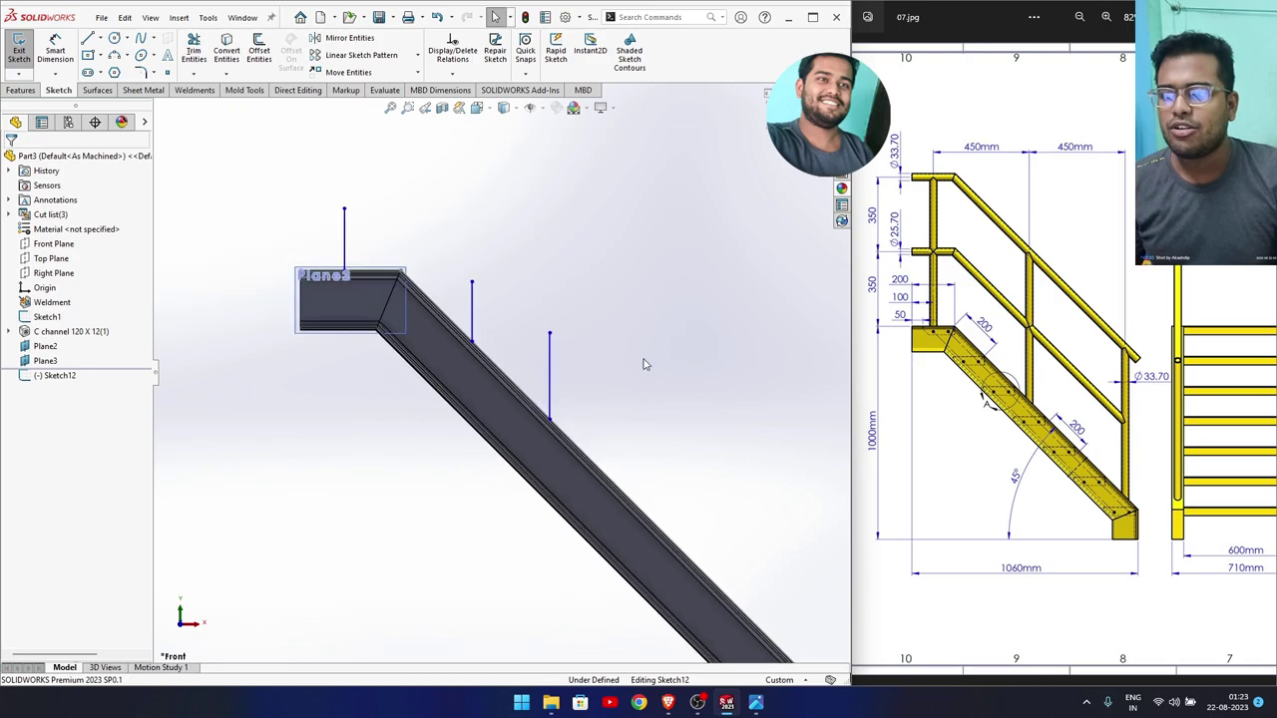
right_drag(649, 344, 649, 290)
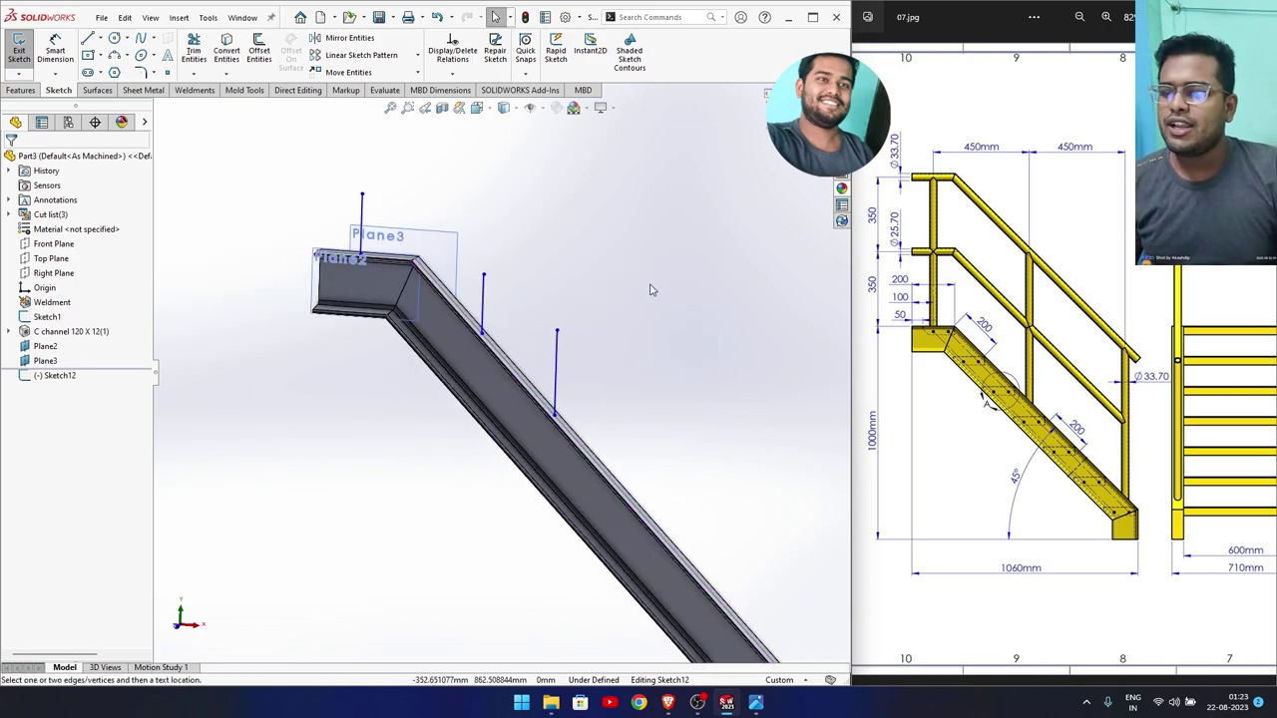
scroll(351, 232, down, 3)
scroll(352, 233, down, 1)
scroll(387, 312, down, 1)
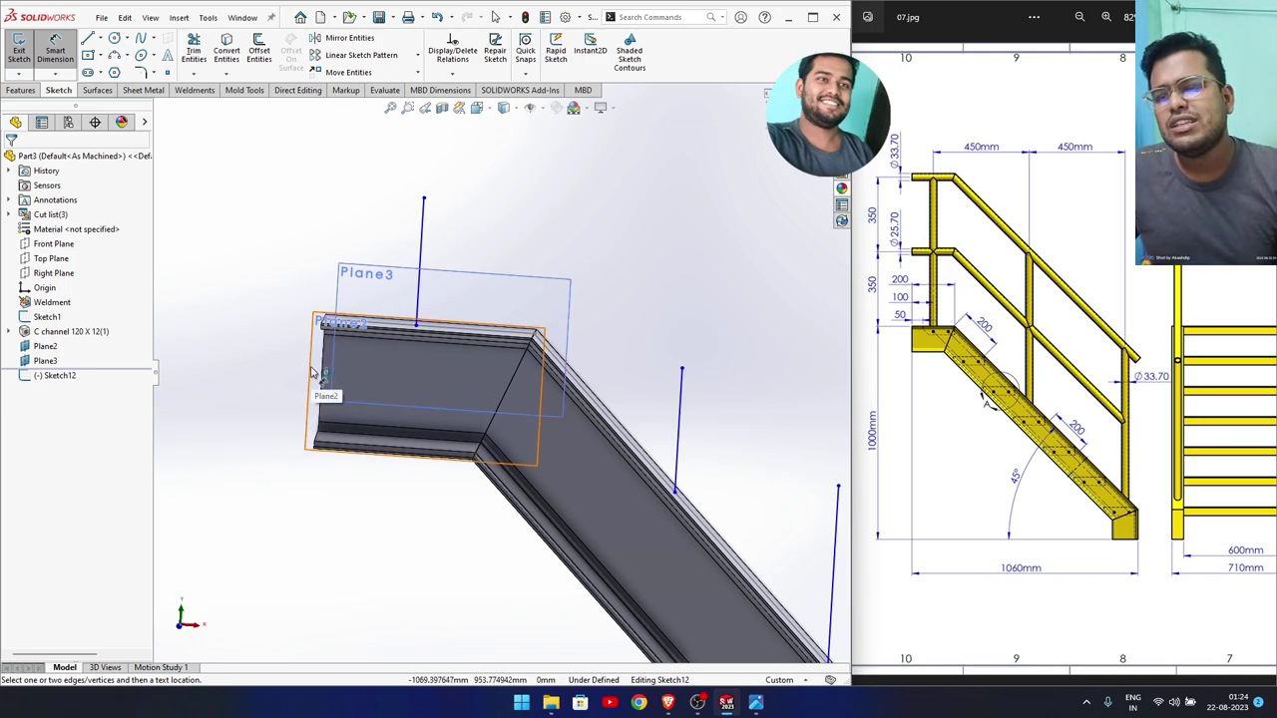
Dimension the first post 100 from the channel end and 700 tall.
click(423, 257)
click(321, 377)
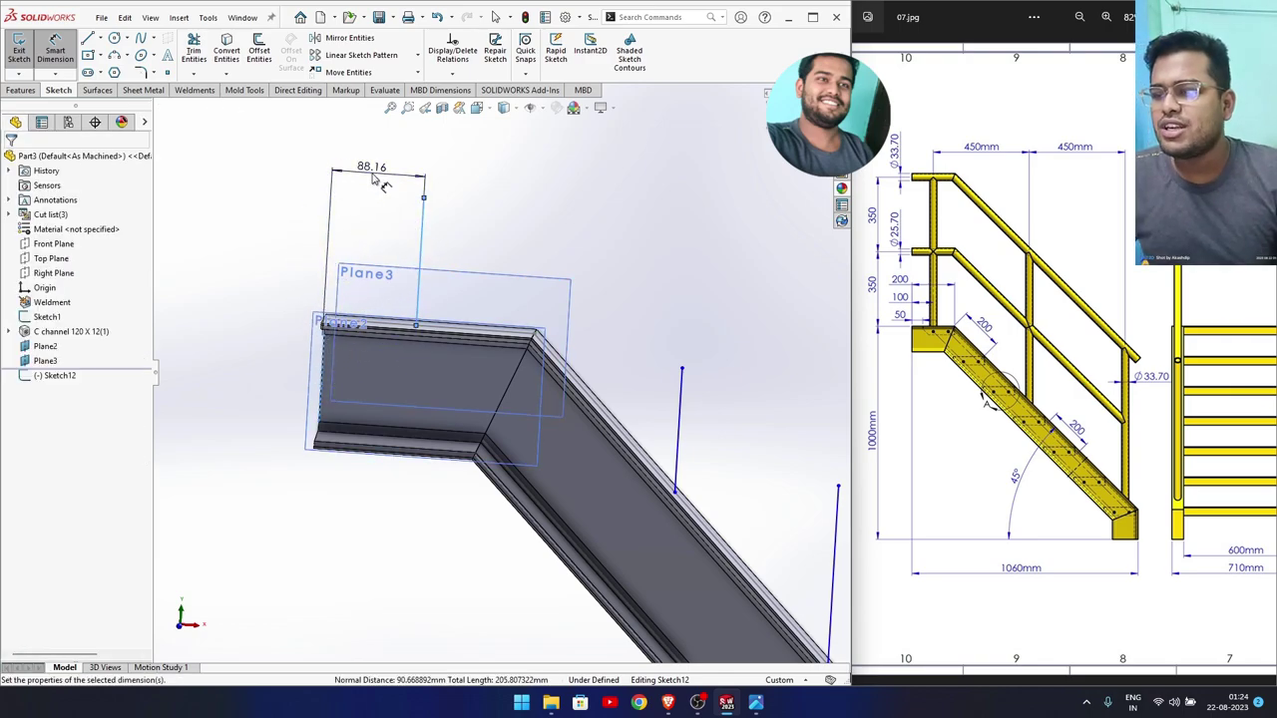
click(373, 176)
text(100)
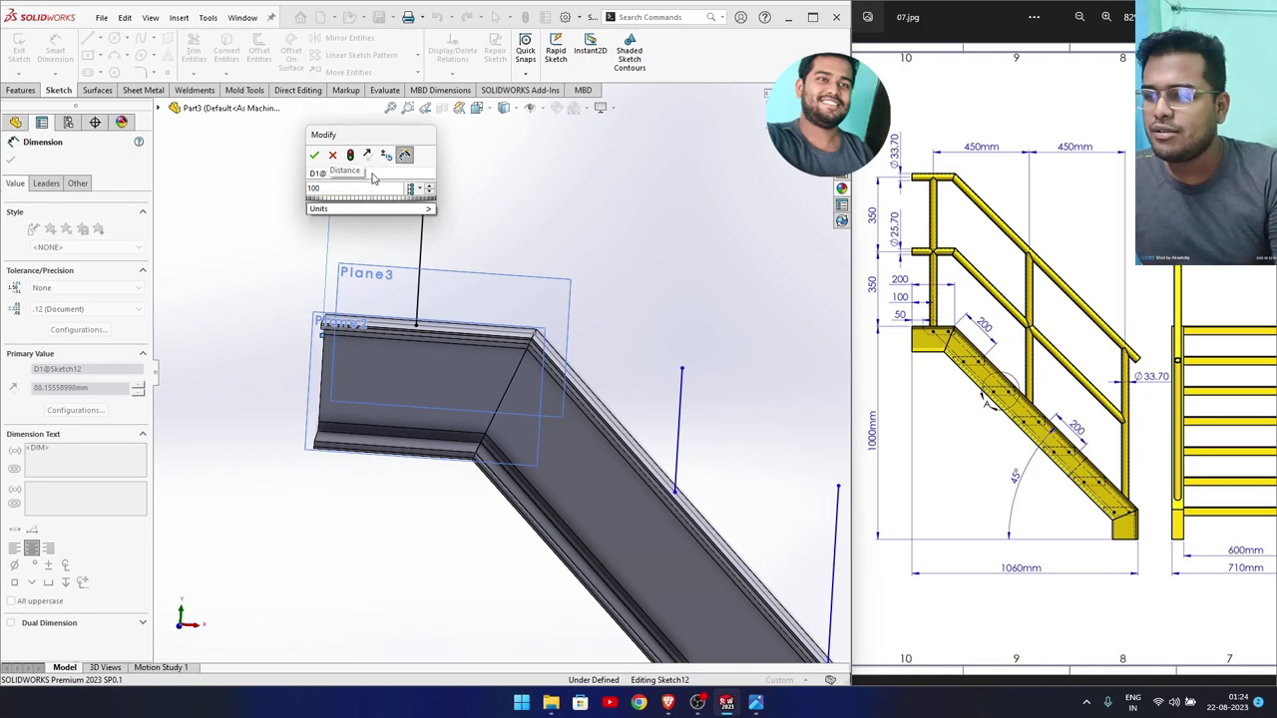
key(Return)
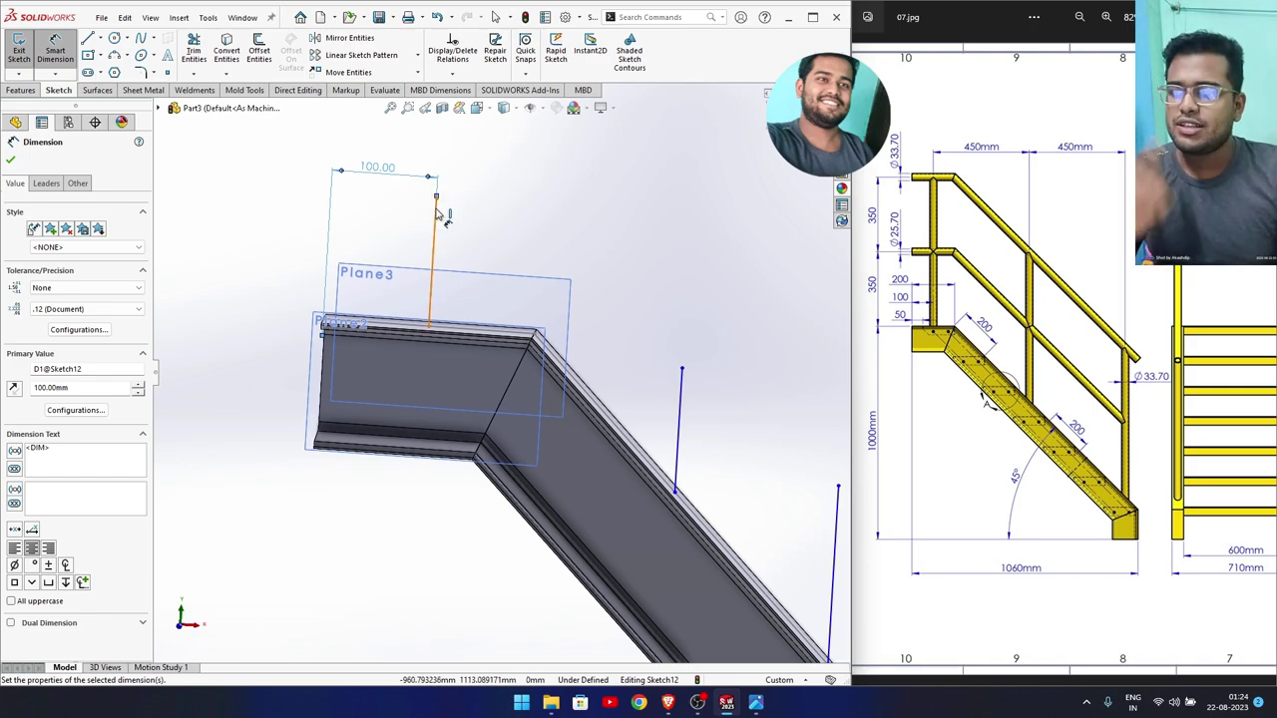
click(432, 249)
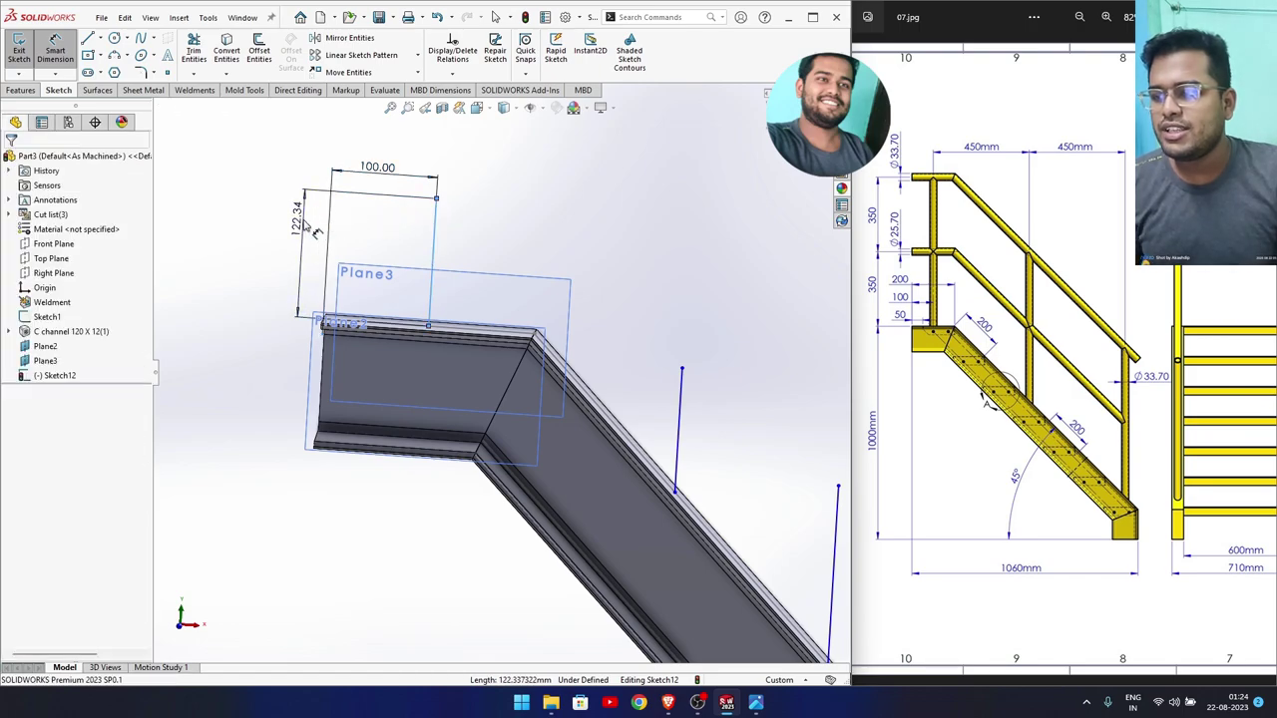
click(299, 228)
text(700)
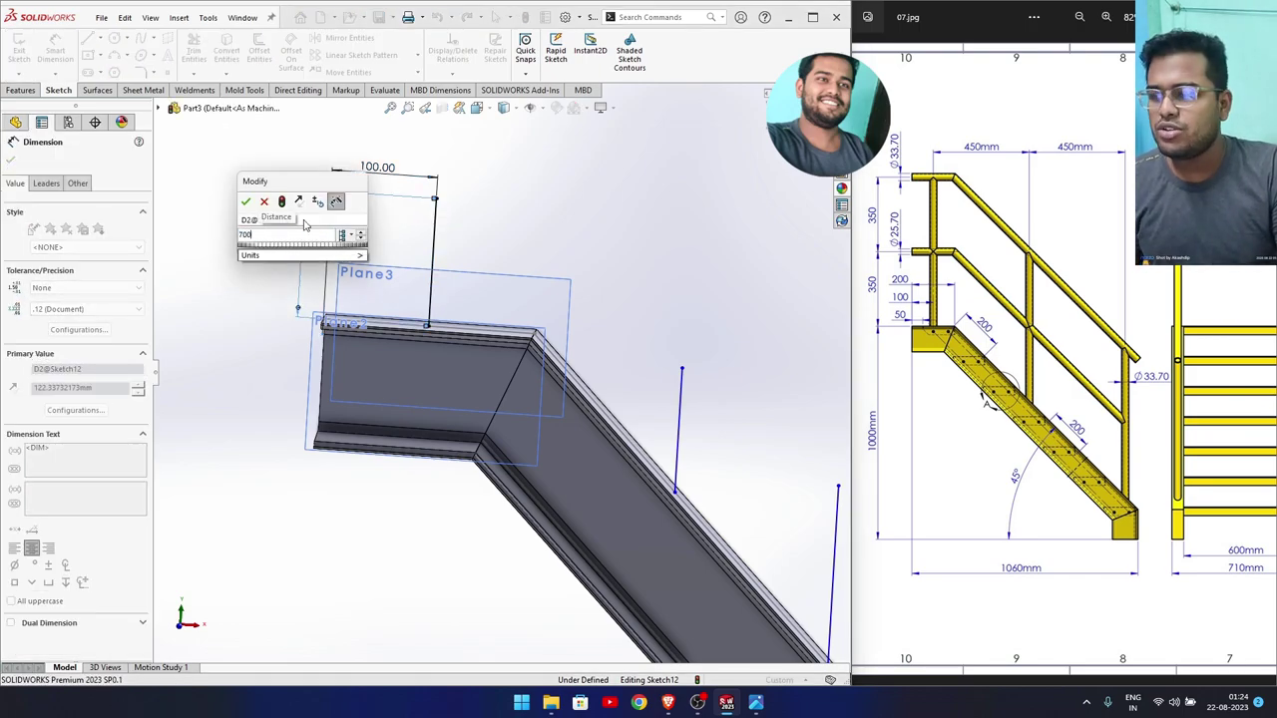
key(Return)
Space the second post 450 from the first and move the third post rightward.
scroll(399, 248, up, 2)
scroll(568, 234, up, 2)
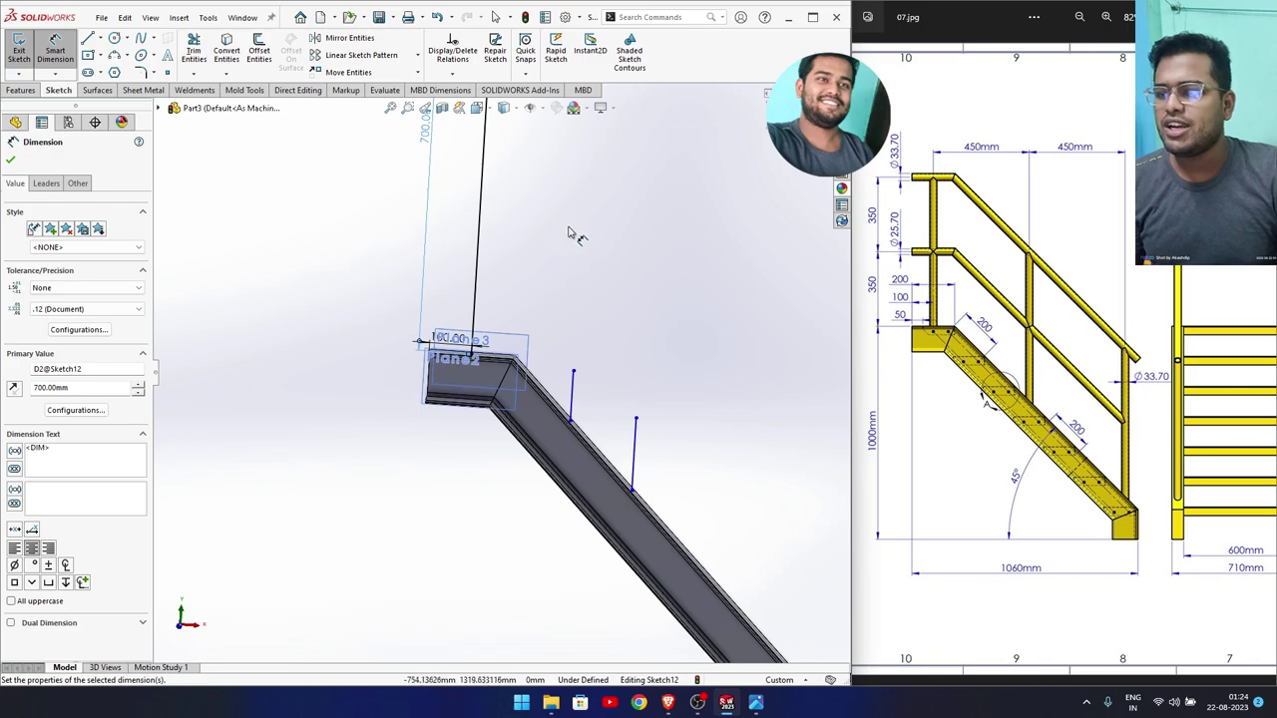
click(477, 305)
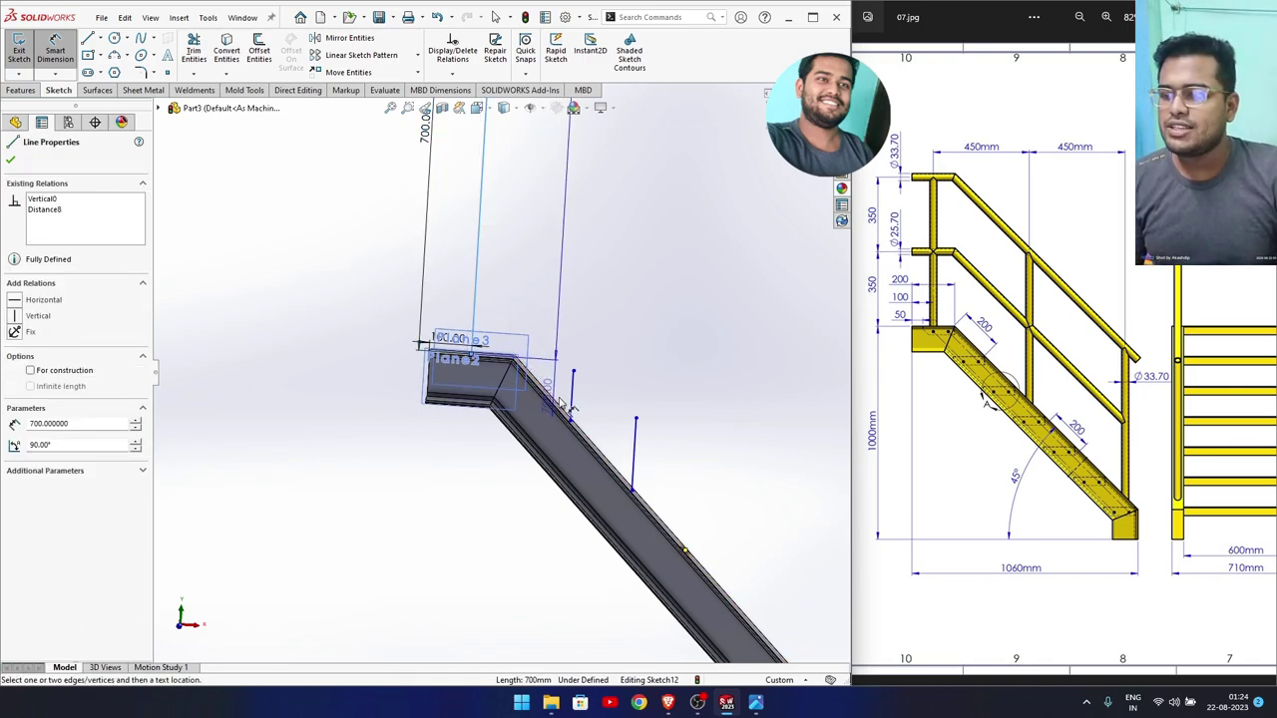
click(548, 269)
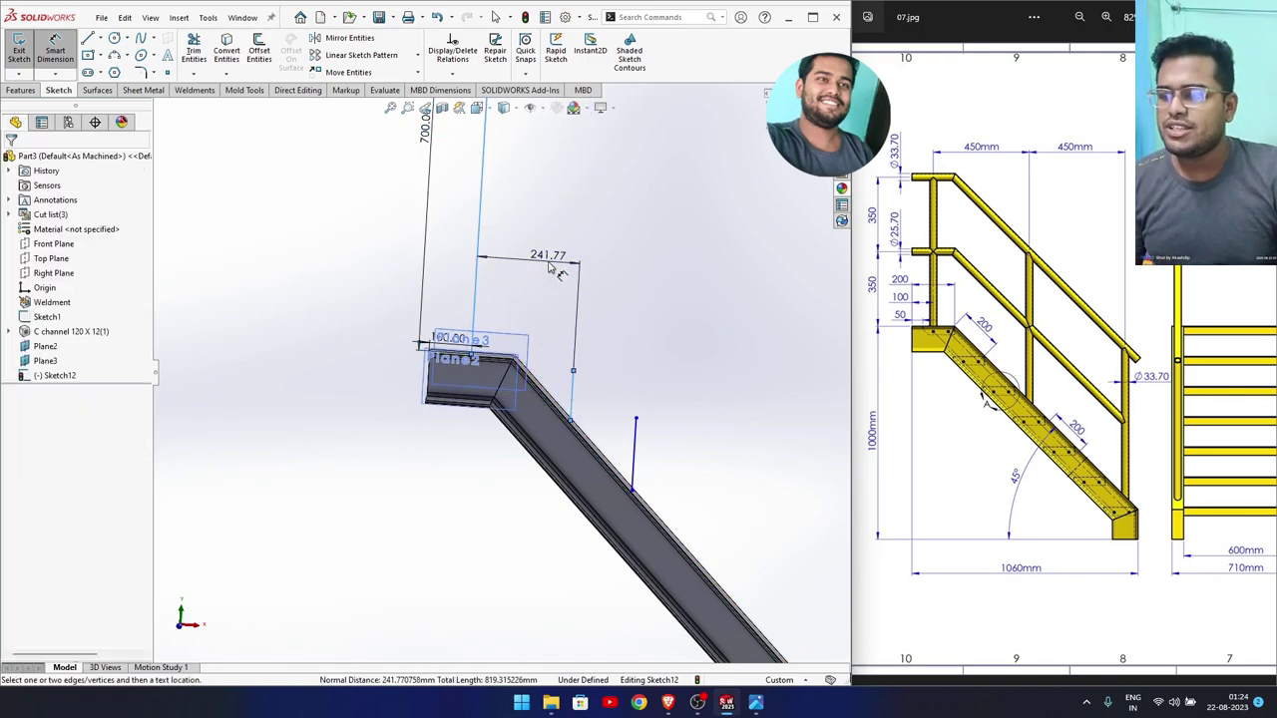
text(450)
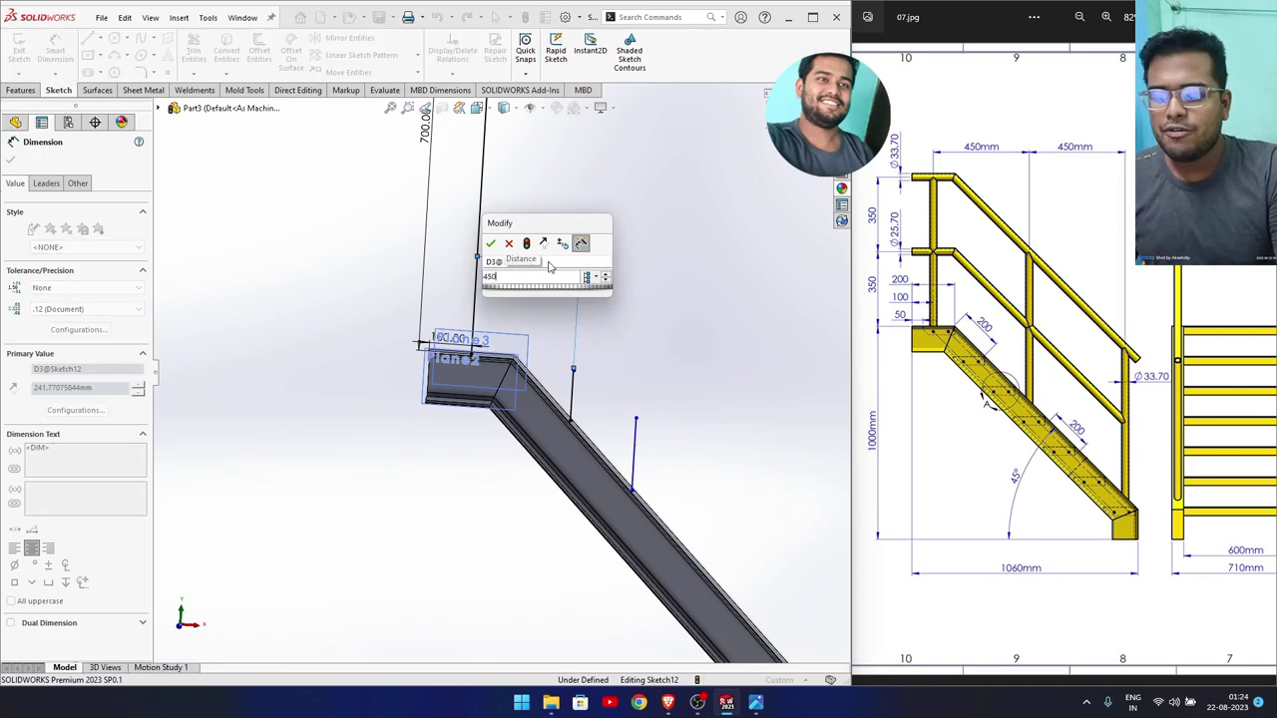
key(Return)
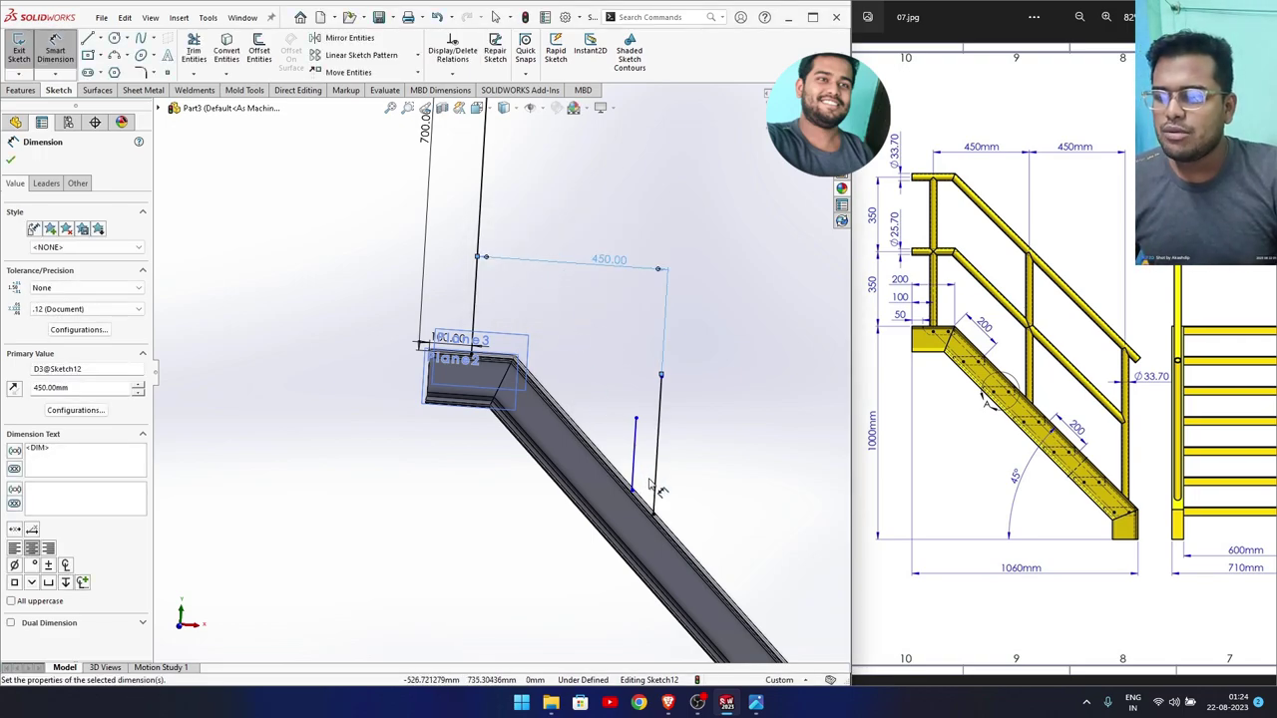
drag(636, 481, 749, 519)
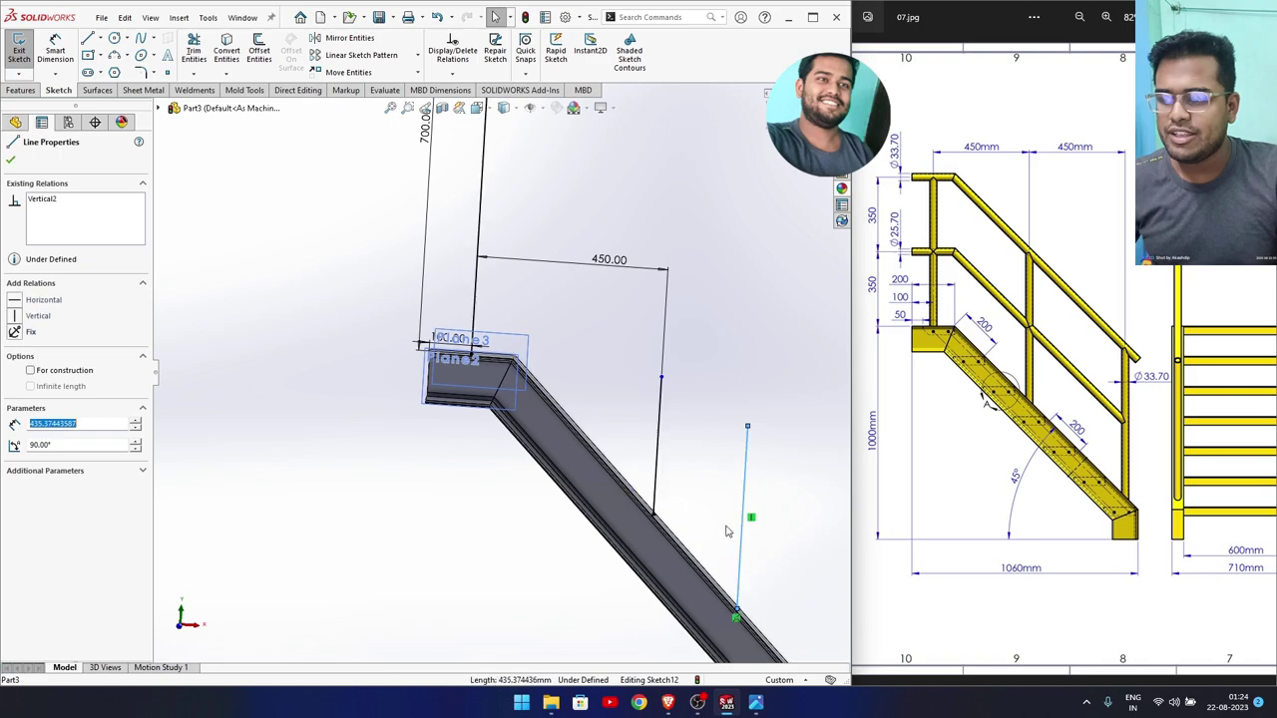
key(Escape)
Make the three post lines equal in length.
ctrl+middle_drag(805, 594, 689, 513)
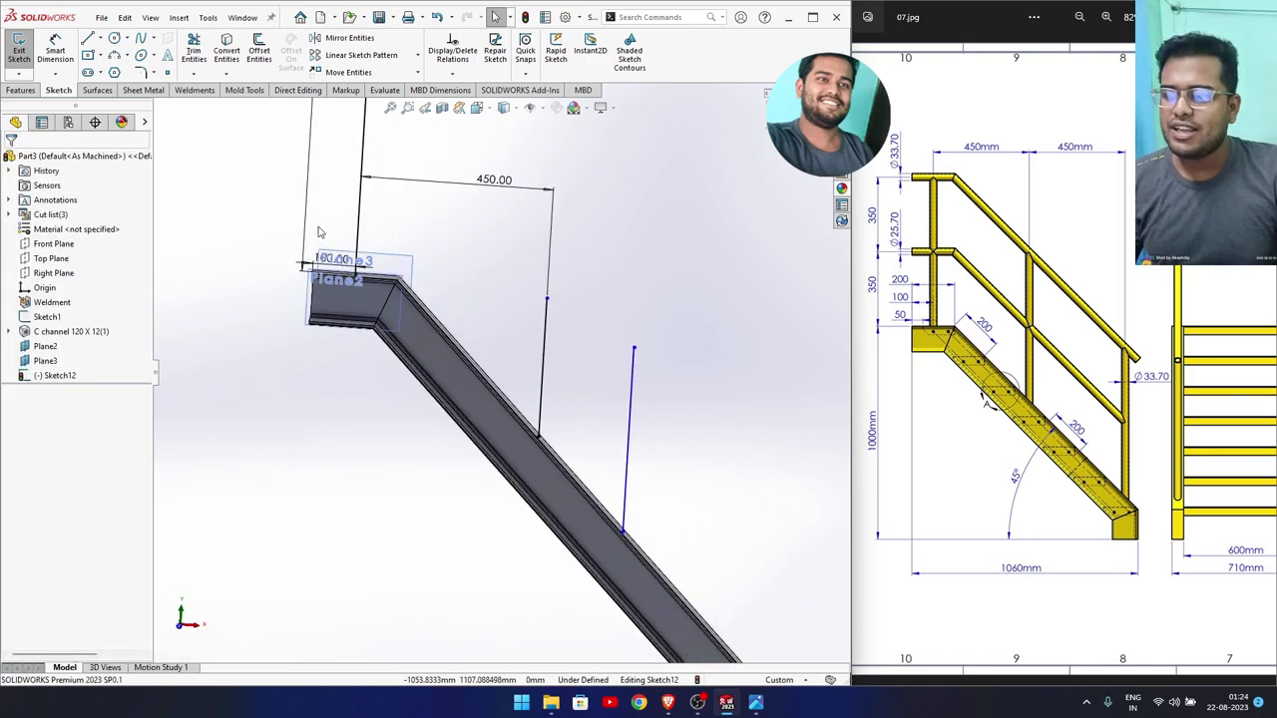
click(361, 217)
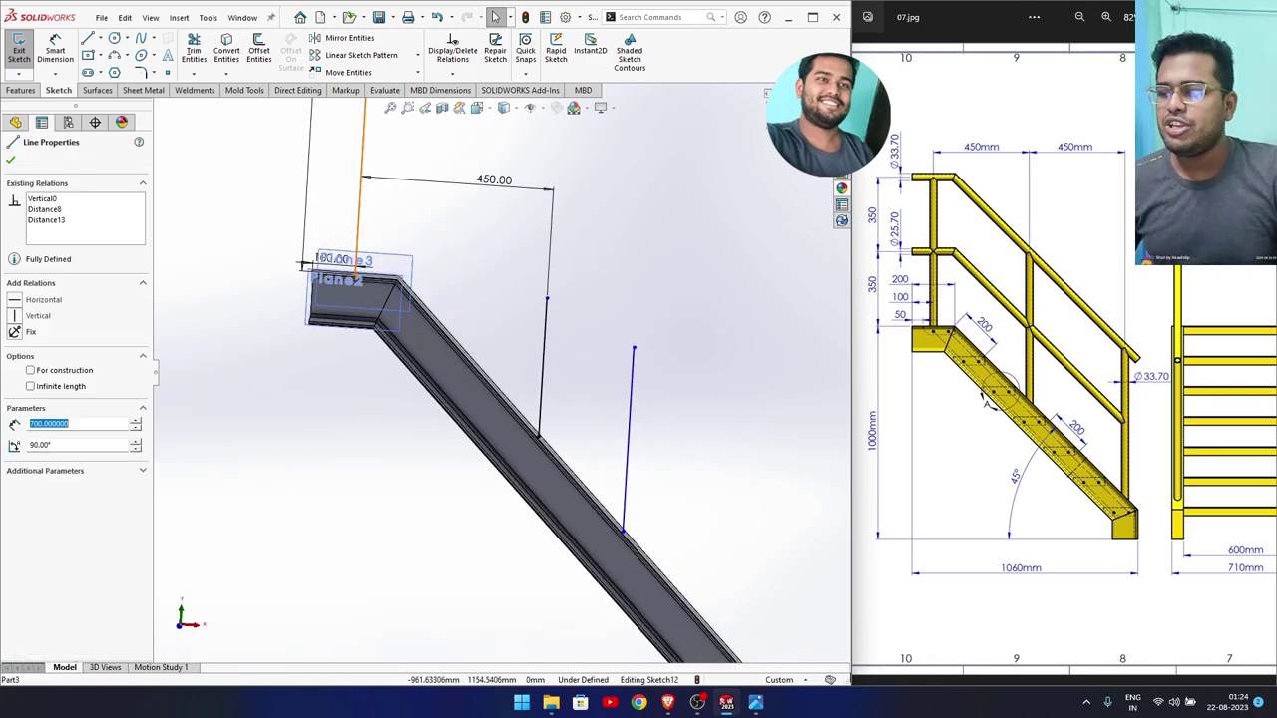
ctrl+click(544, 380)
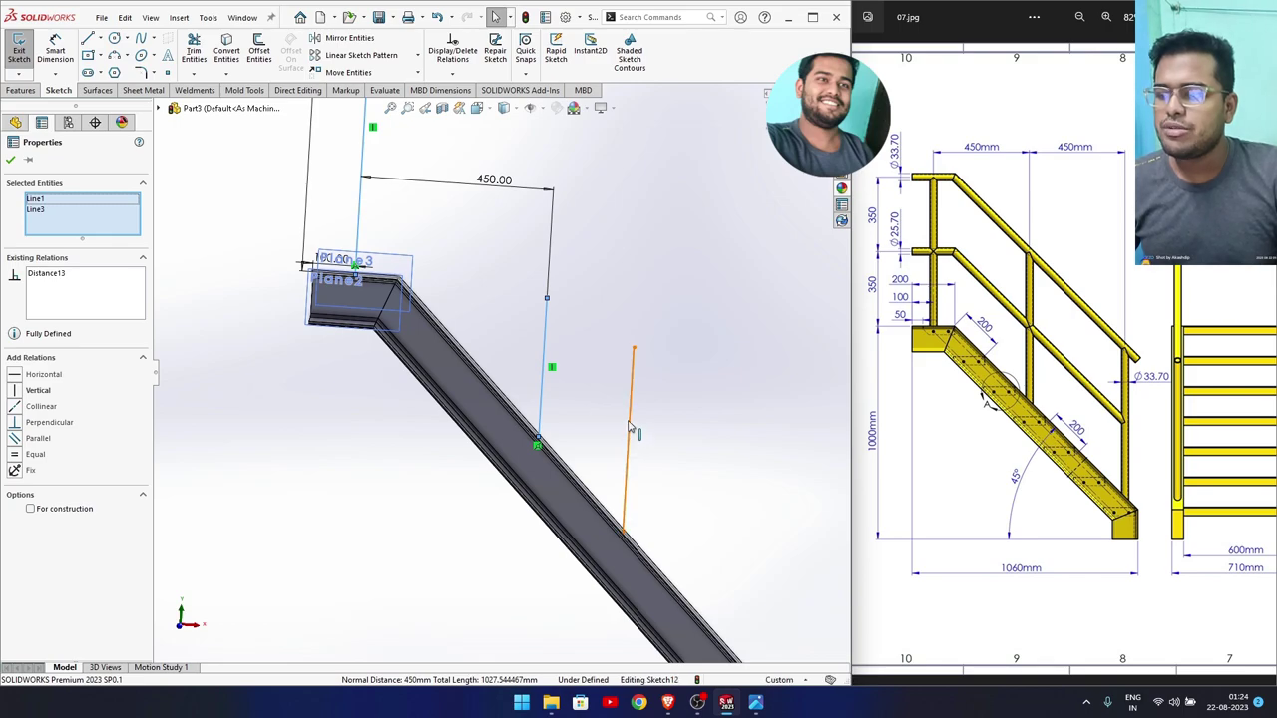
ctrl+click(628, 427)
click(748, 377)
click(687, 485)
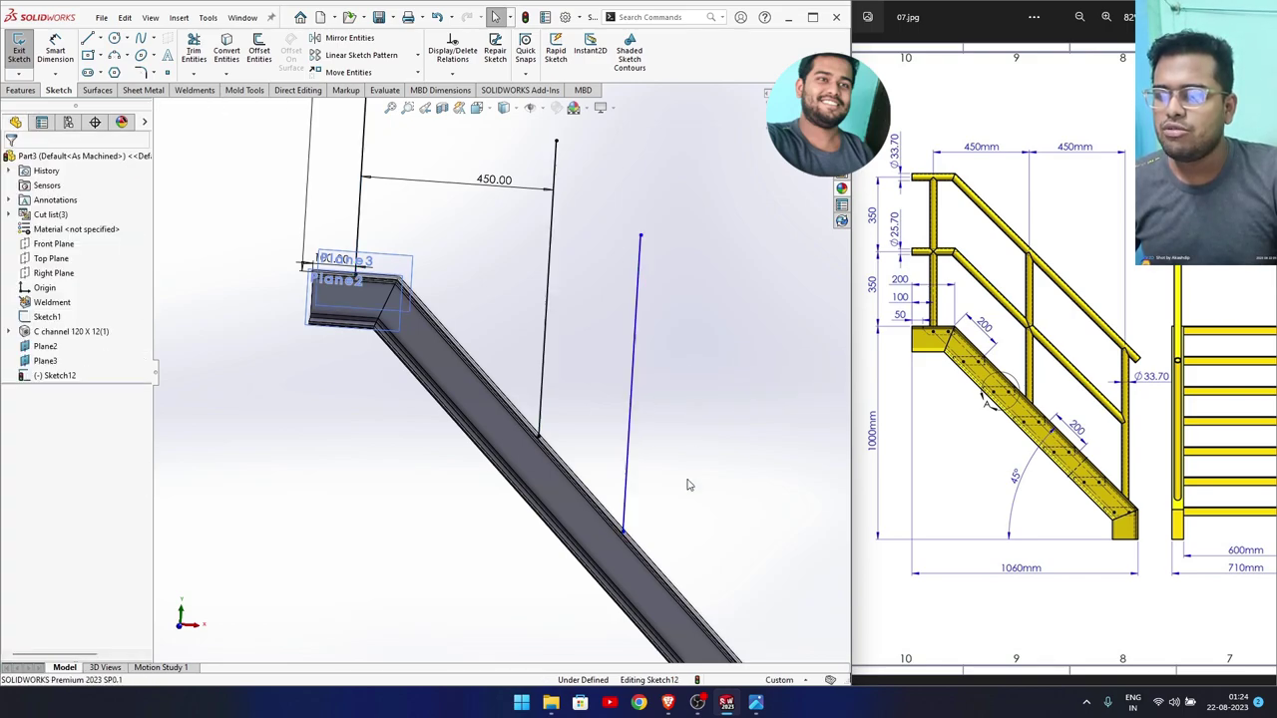
Space the third post 450 from the second, then switch to the Front view.
right_drag(691, 449, 691, 409)
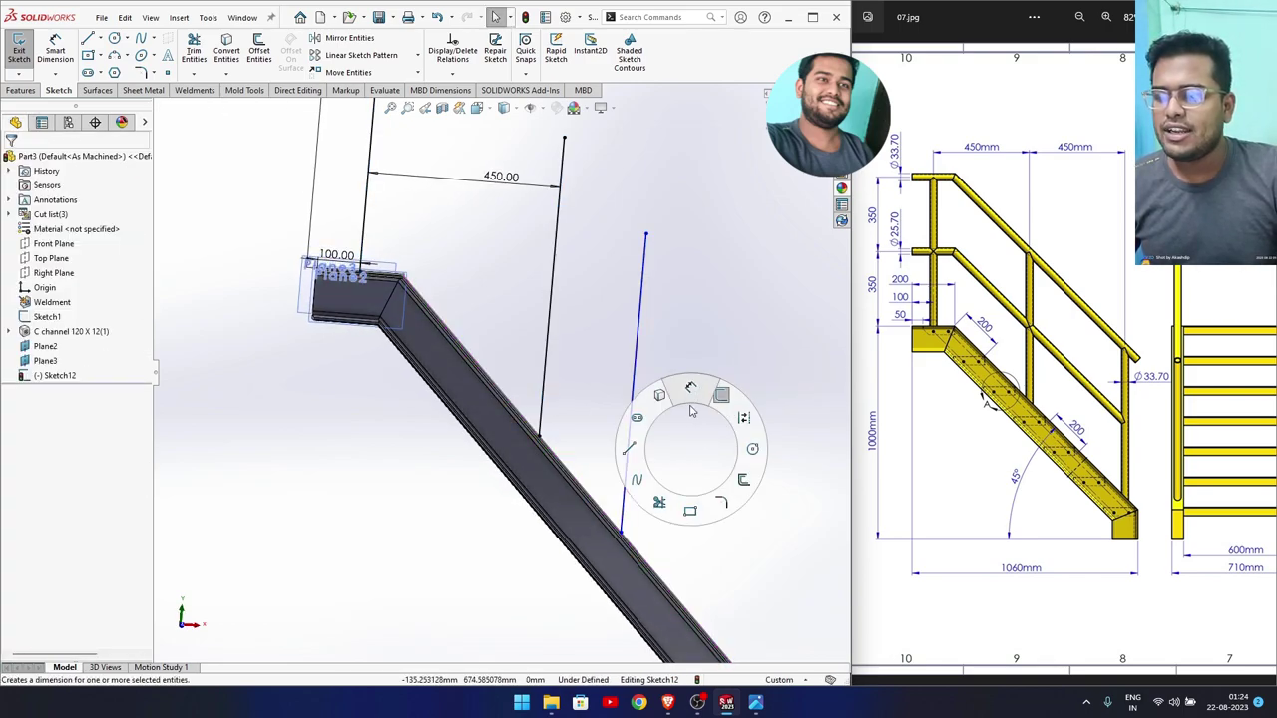
click(577, 369)
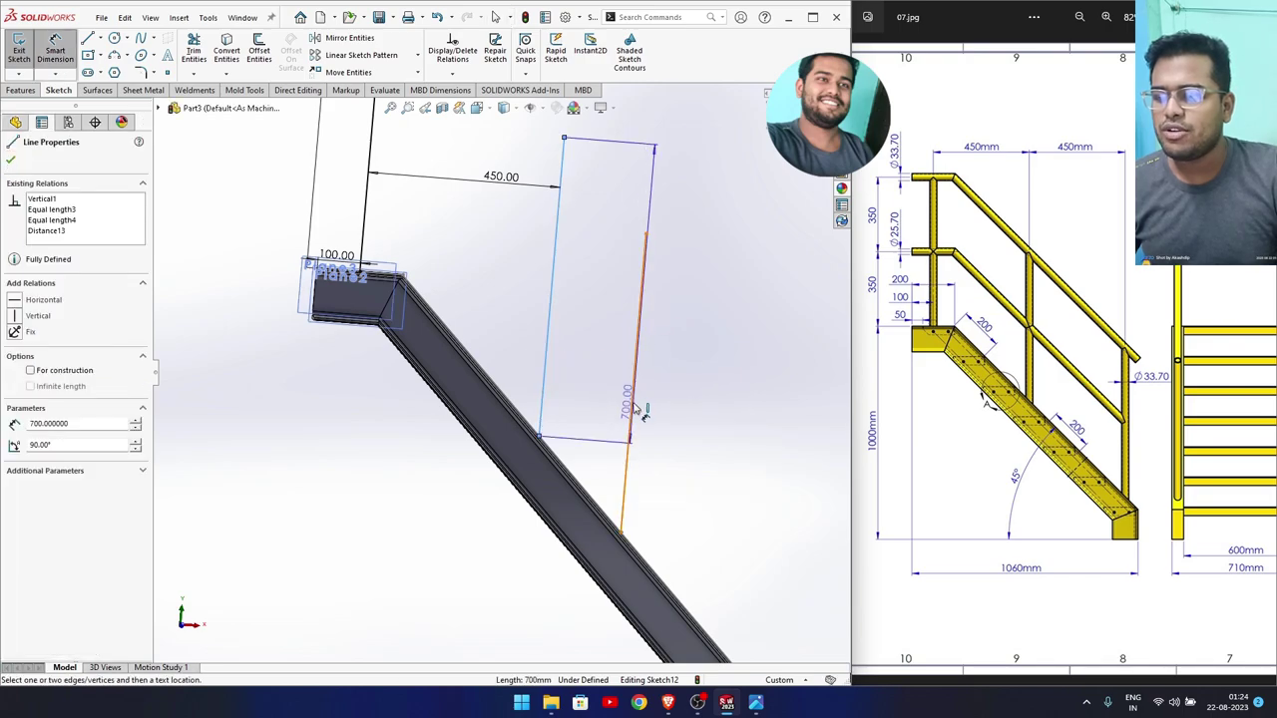
click(633, 396)
click(620, 159)
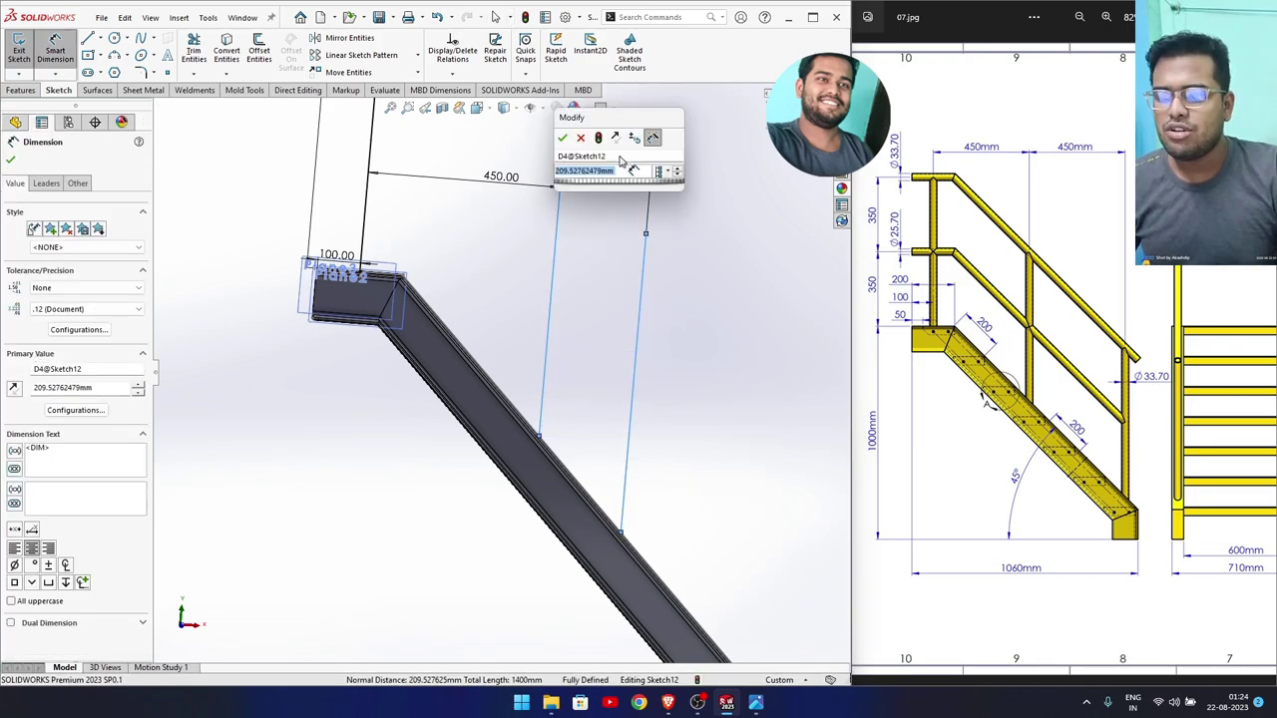
key(Return)
text(450)
key(Return)
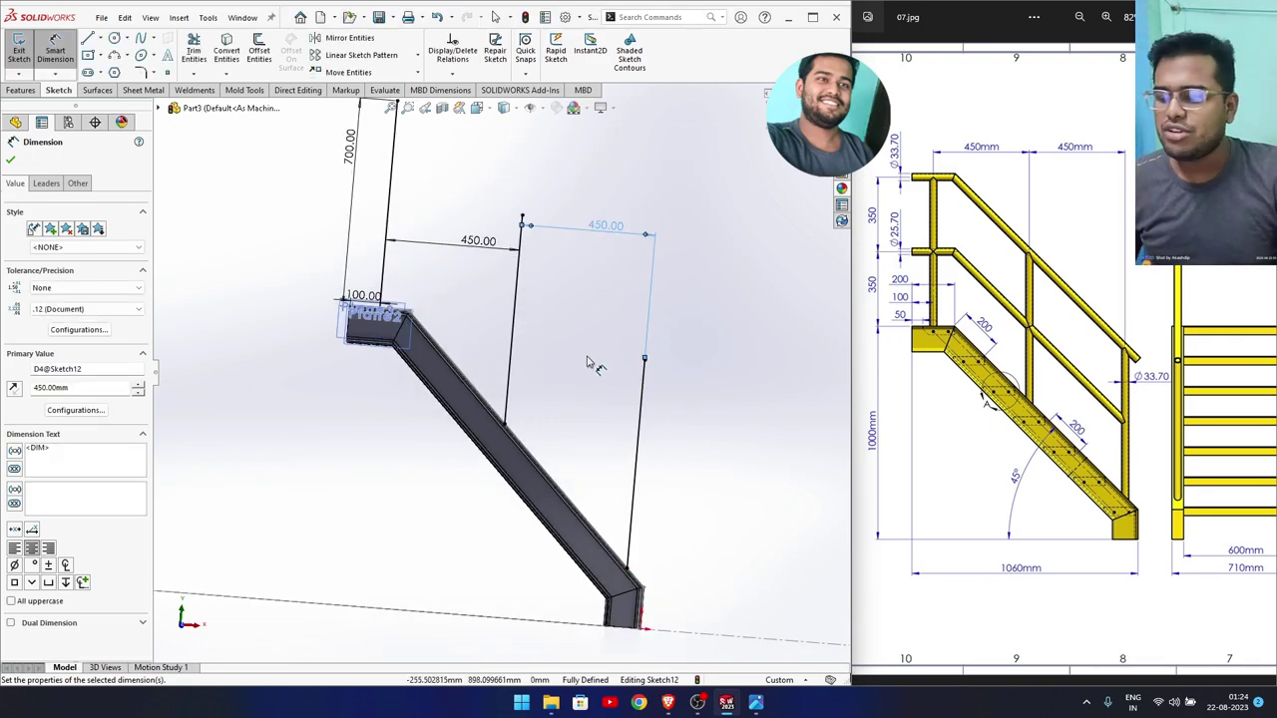
key(Escape)
middle_drag(589, 362, 543, 366)
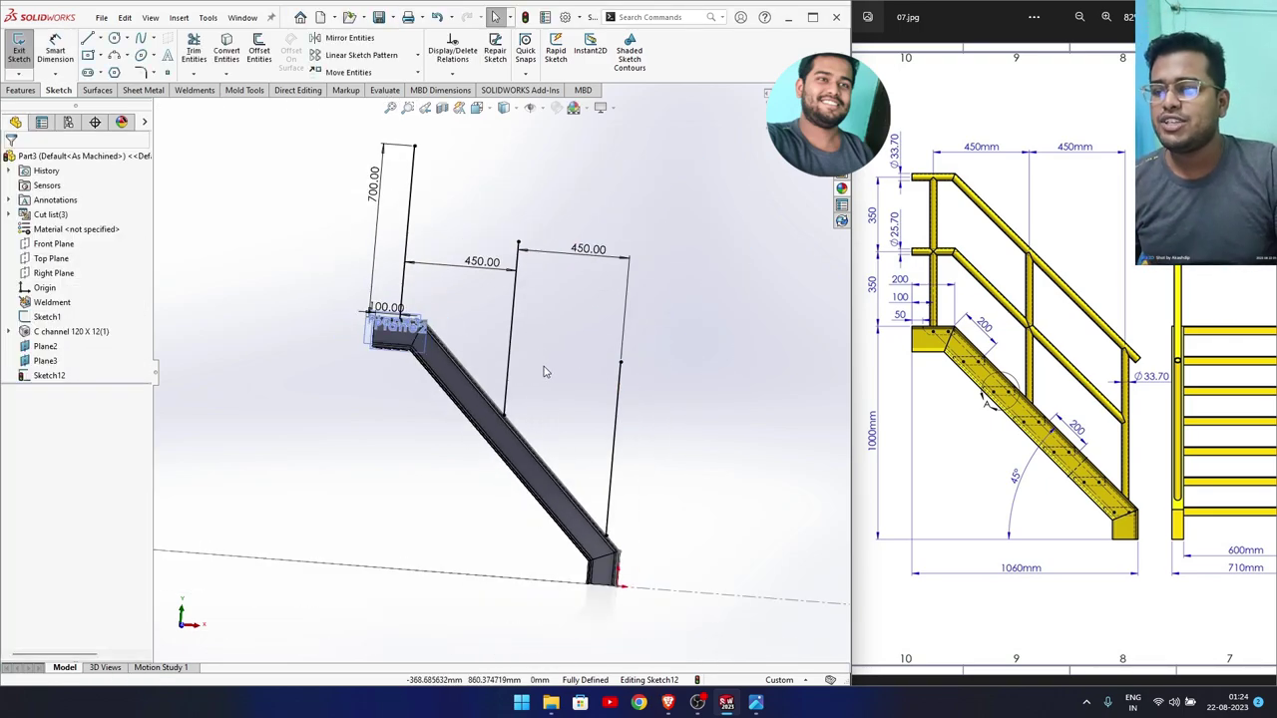
key(space)
click(581, 448)
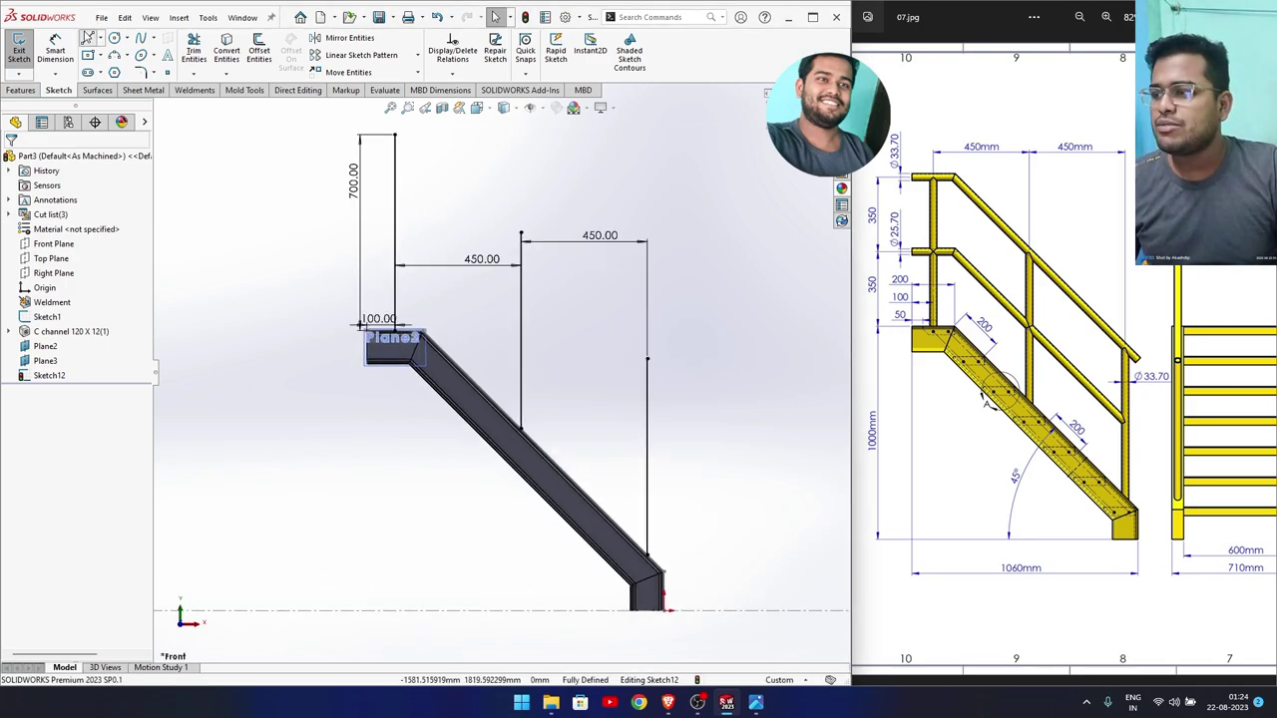
Draw the lower handrail: a short horizontal at the first post, then a slope to the last post.
click(87, 37)
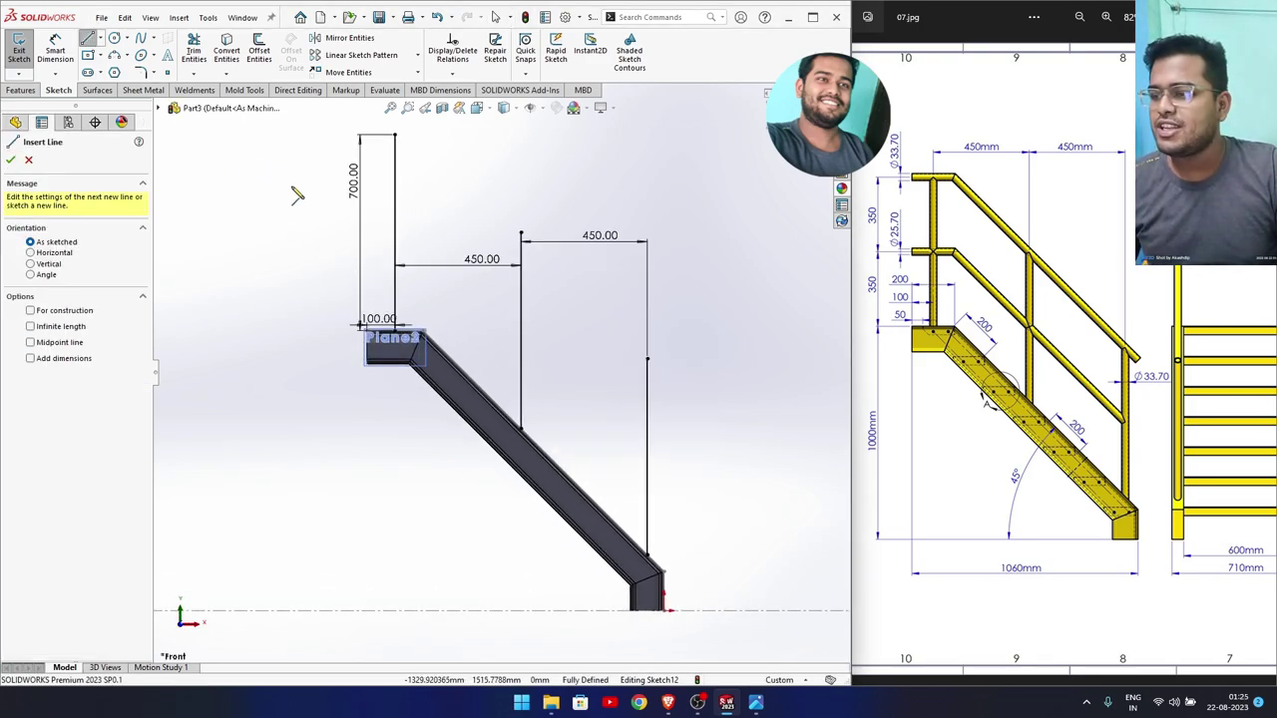
click(384, 254)
click(437, 246)
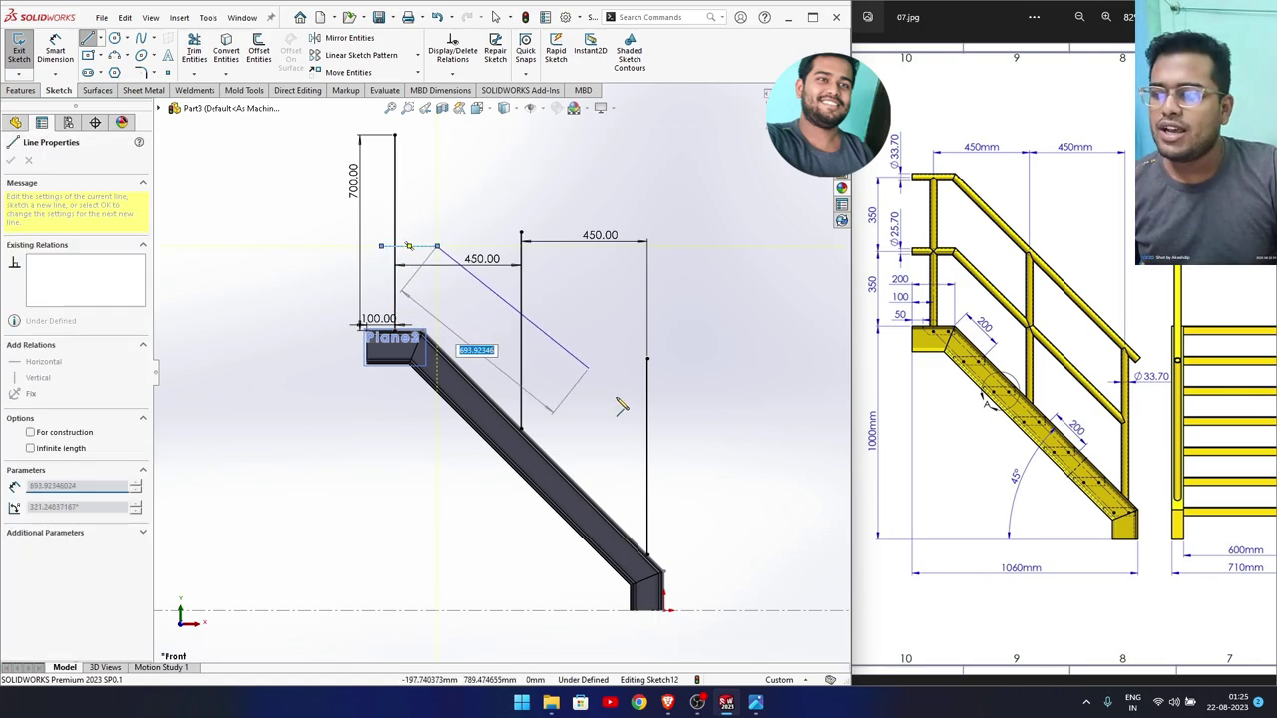
click(675, 486)
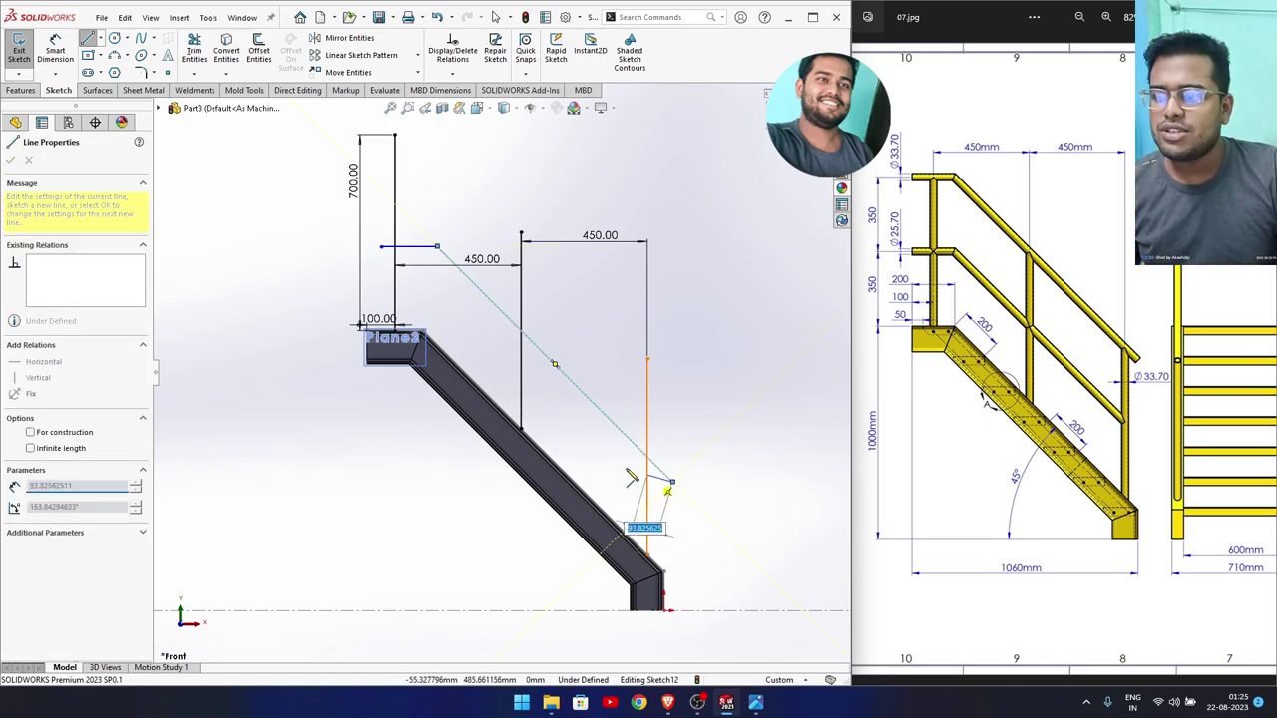
right_click(684, 399)
click(680, 437)
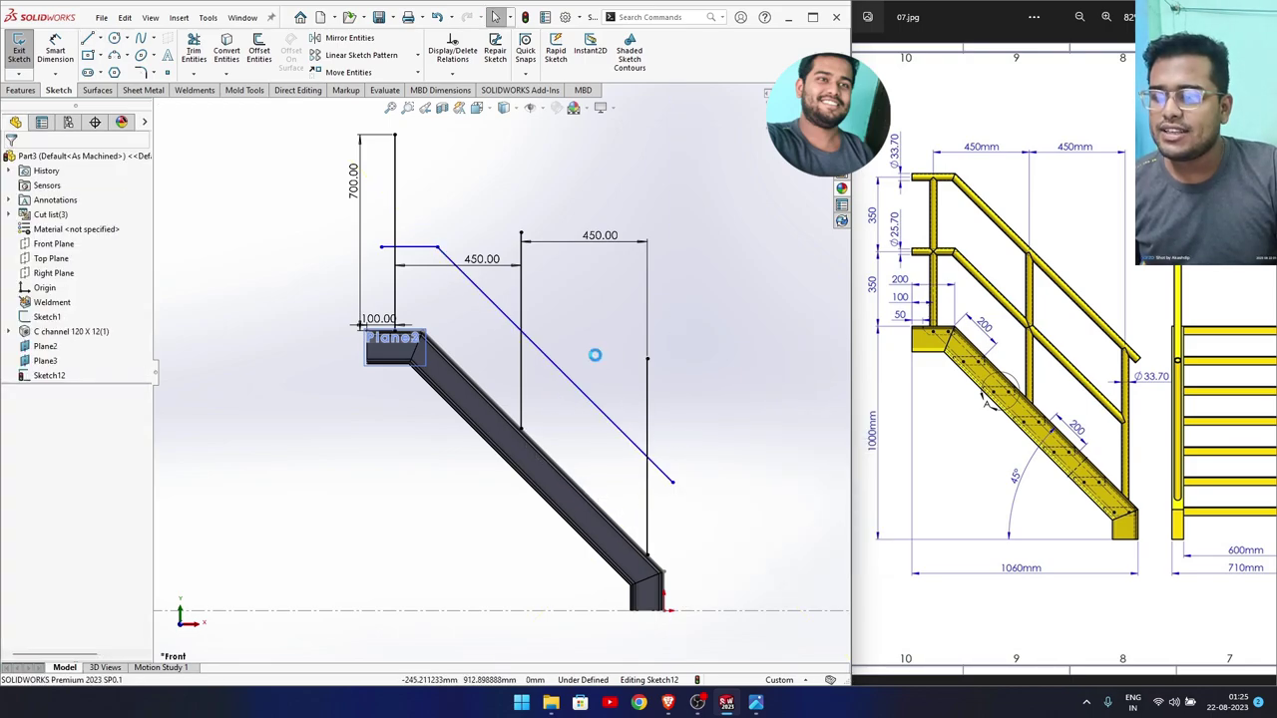
Draw the upper handrail from the first post's top, sloping down below the rear post.
key(l)
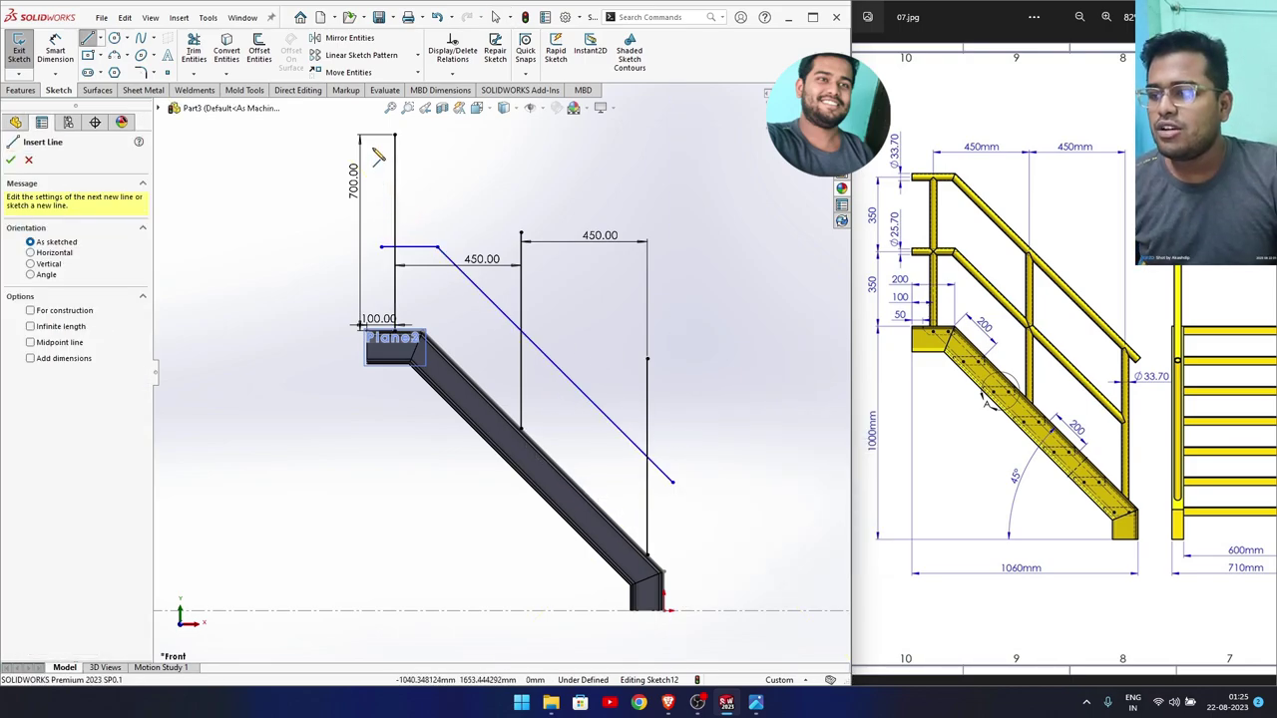
click(374, 148)
click(433, 148)
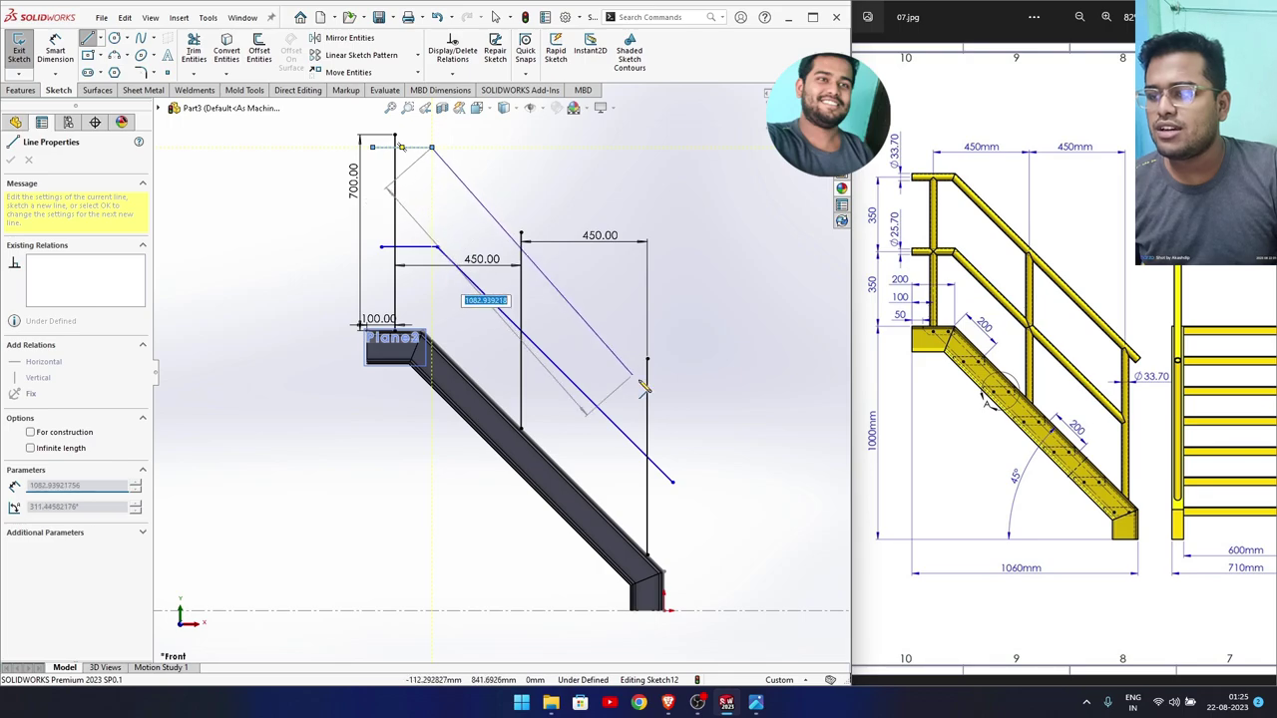
click(674, 417)
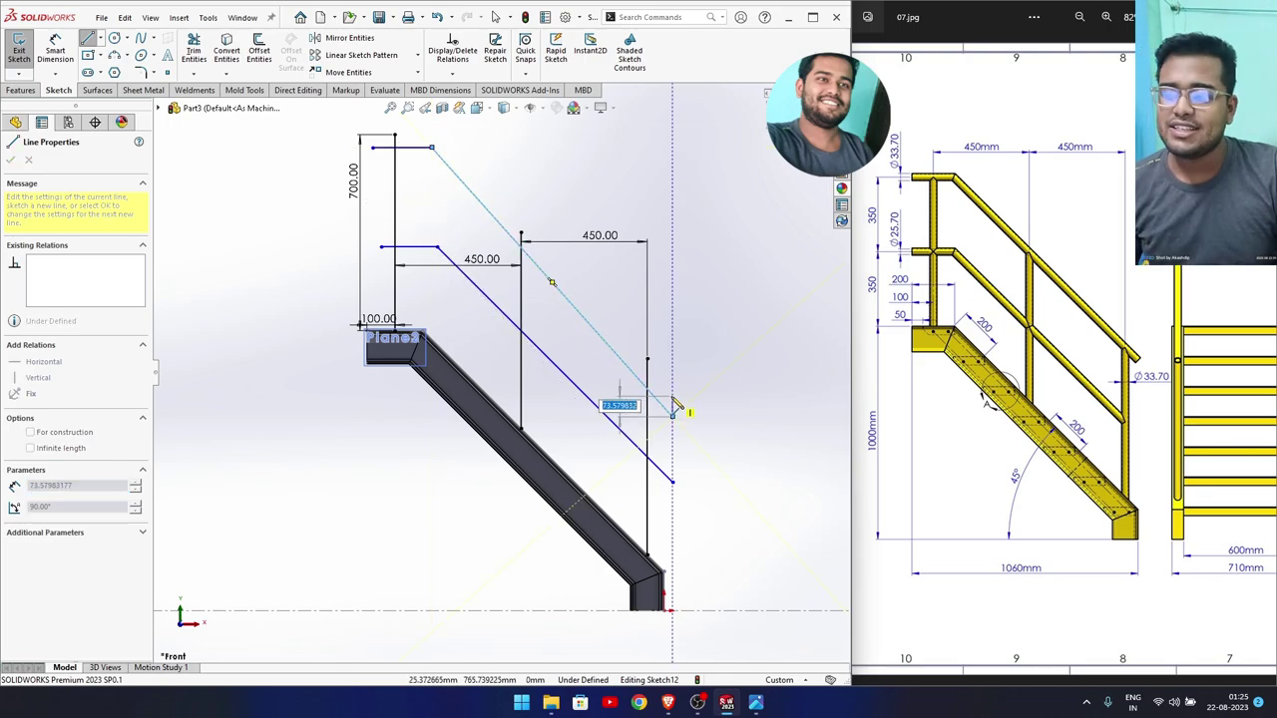
right_click(701, 351)
key(Escape)
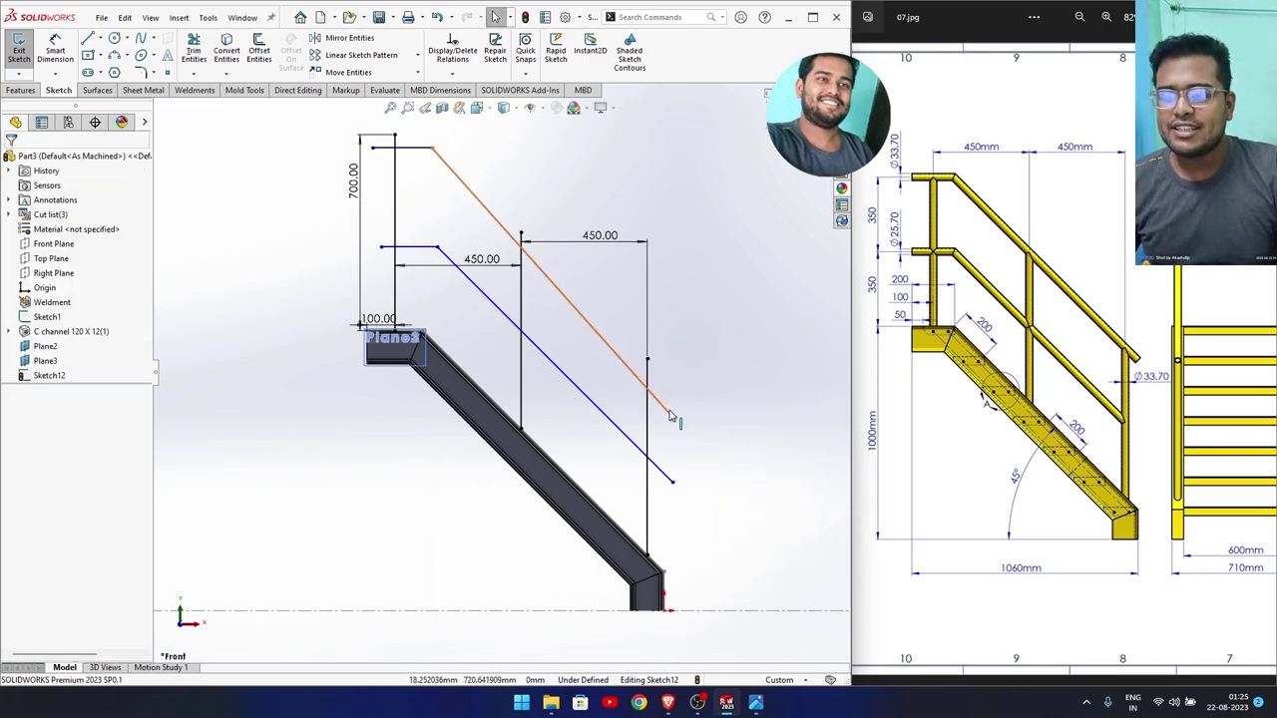
scroll(680, 419, down, 3)
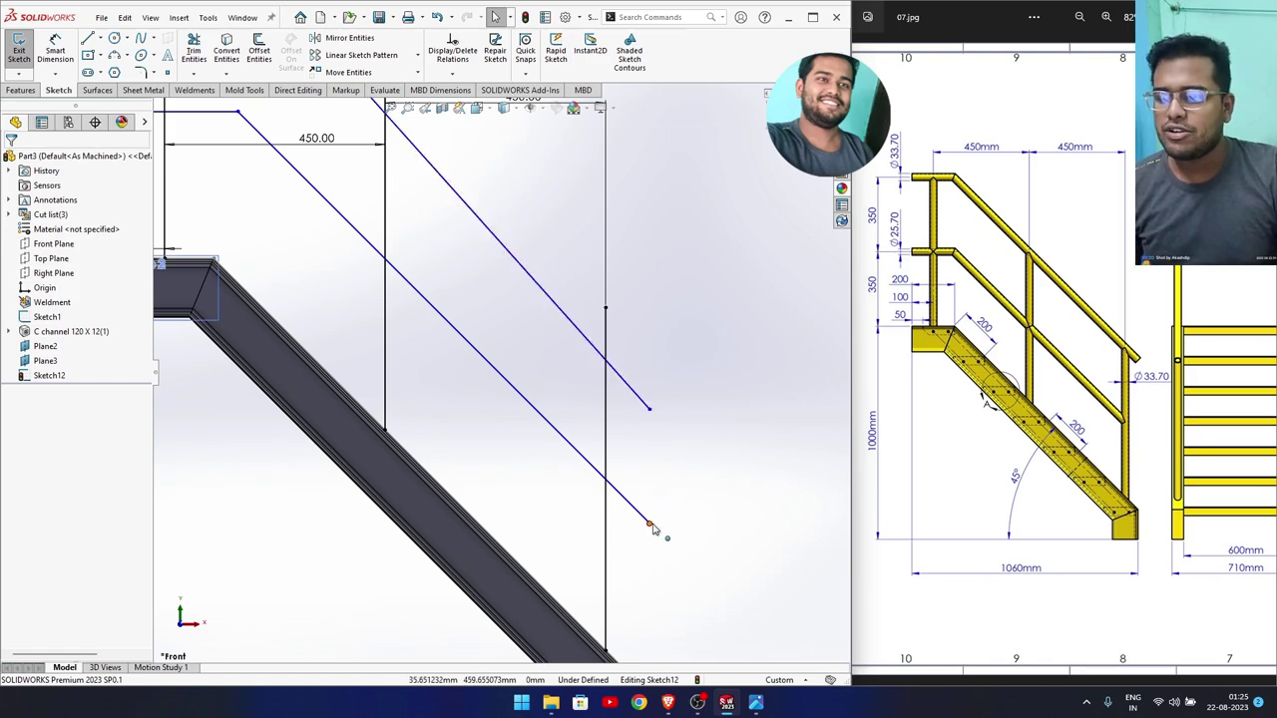
Make the lower handrail's bottom endpoint coincident with the rear post line.
click(649, 525)
ctrl+click(607, 515)
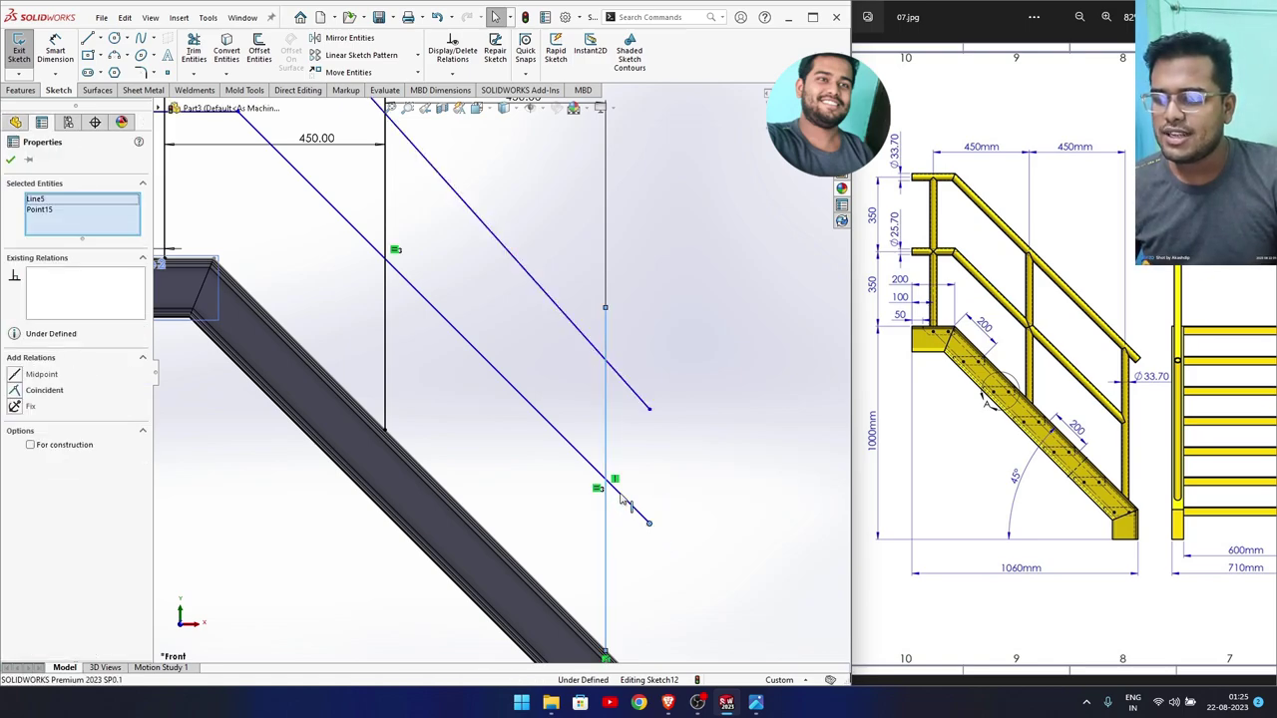
click(649, 477)
scroll(599, 487, up, 2)
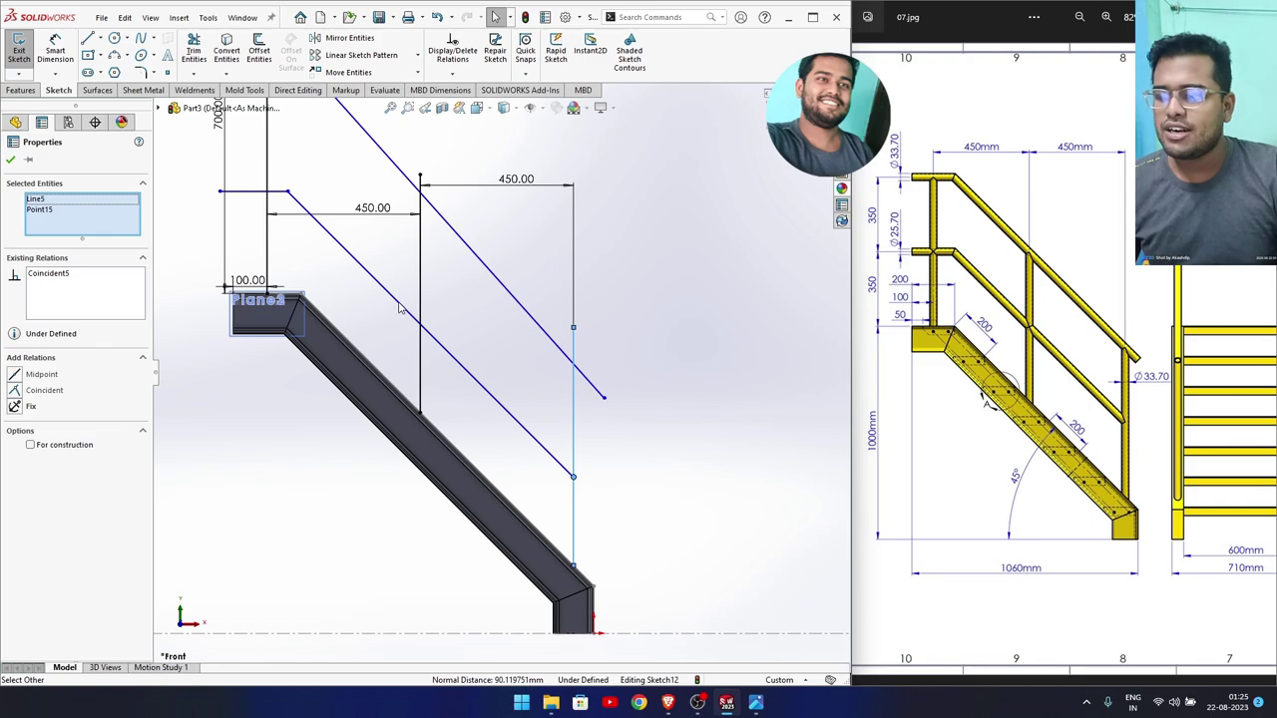
scroll(244, 197, down, 3)
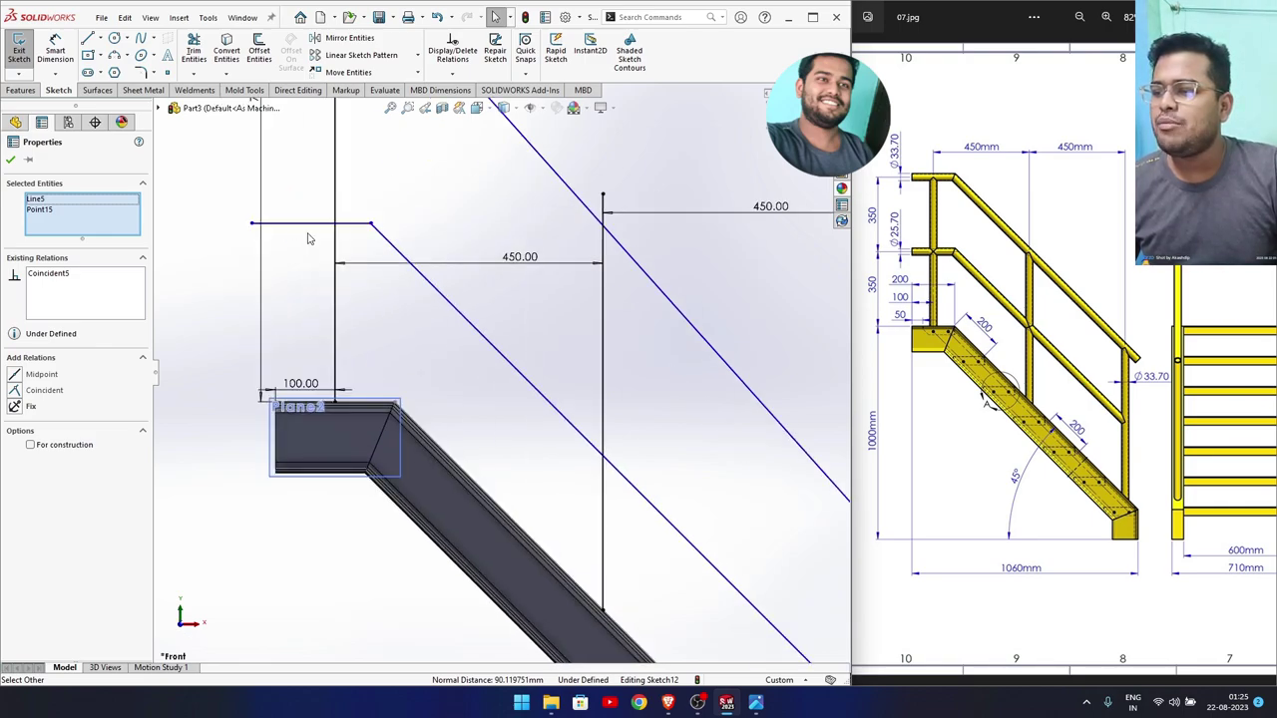
scroll(369, 261, up, 2)
scroll(397, 292, up, 1)
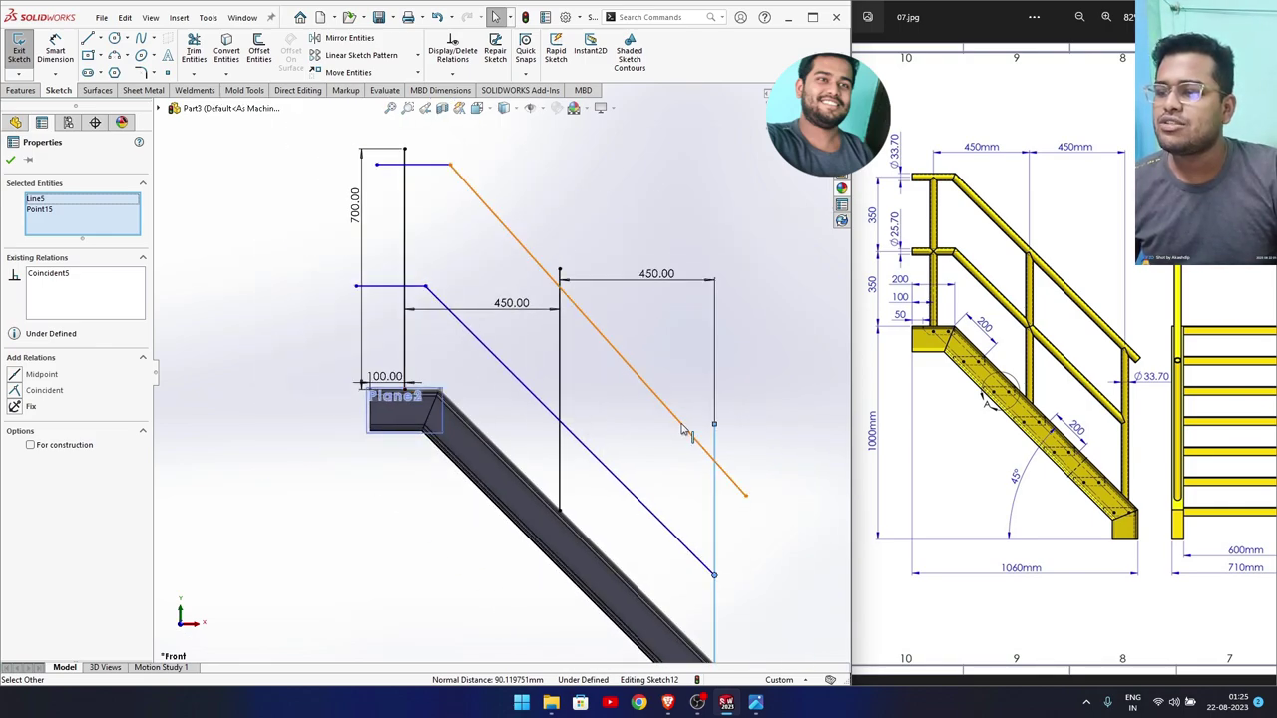
scroll(739, 536, down, 2)
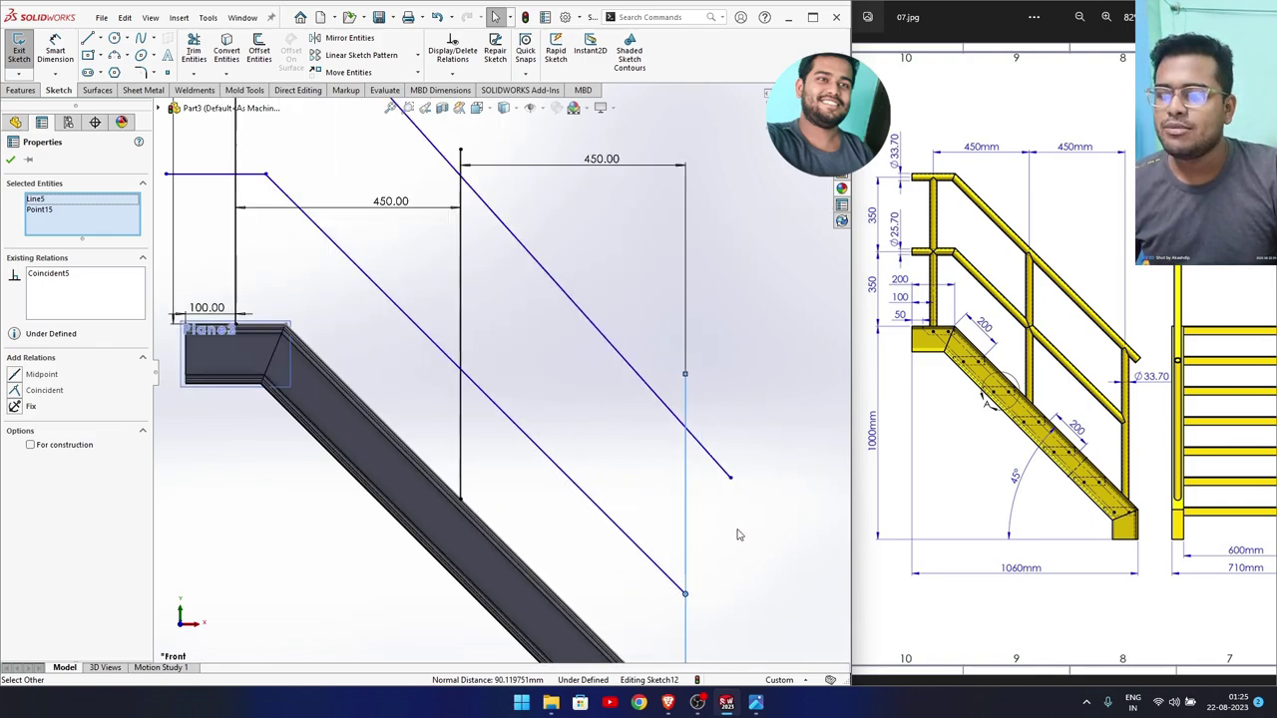
Make the rear post's bottom endpoint vertical above the channel's end corner.
click(732, 480)
click(722, 502)
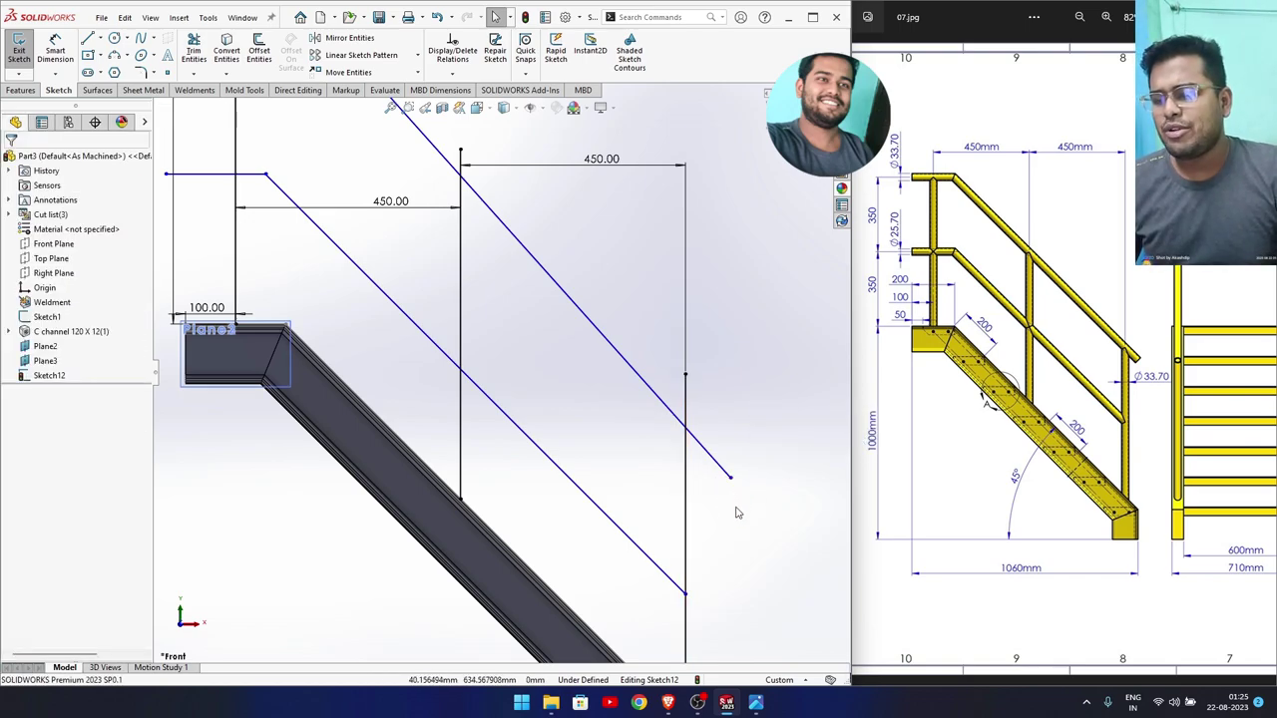
scroll(739, 513, up, 1)
scroll(698, 553, up, 1)
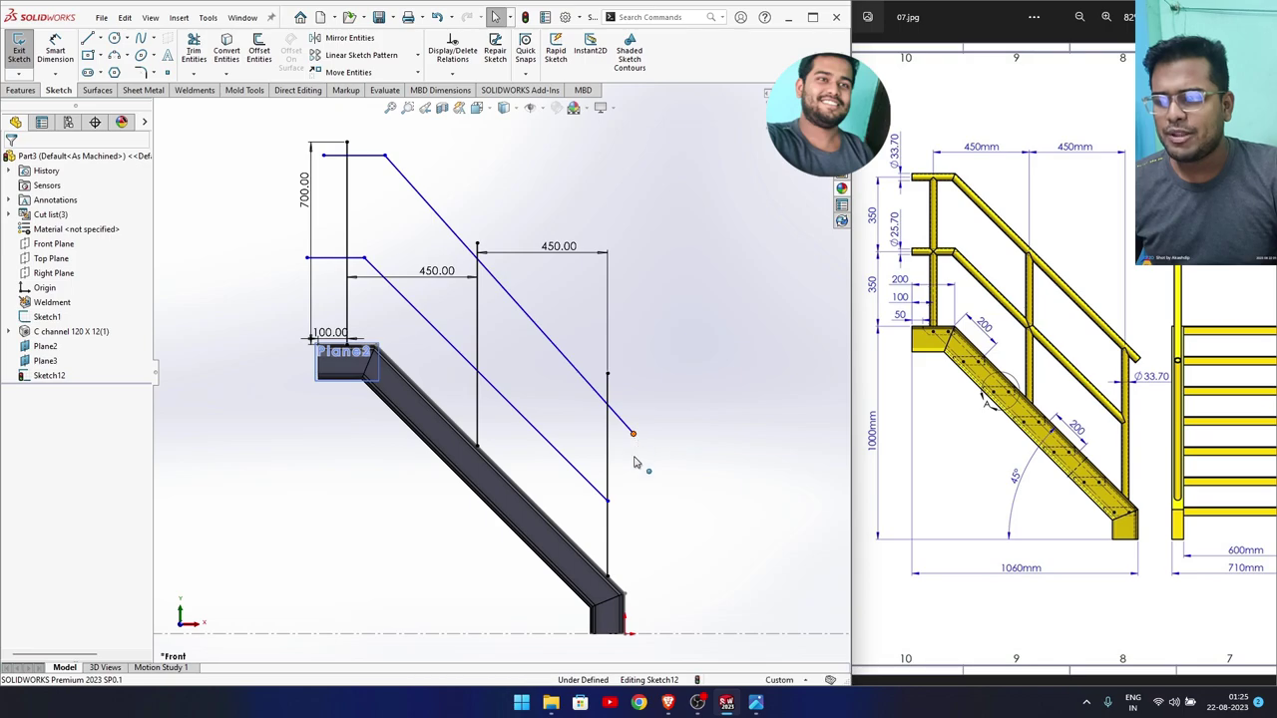
click(633, 433)
scroll(649, 552, down, 1)
scroll(553, 519, down, 1)
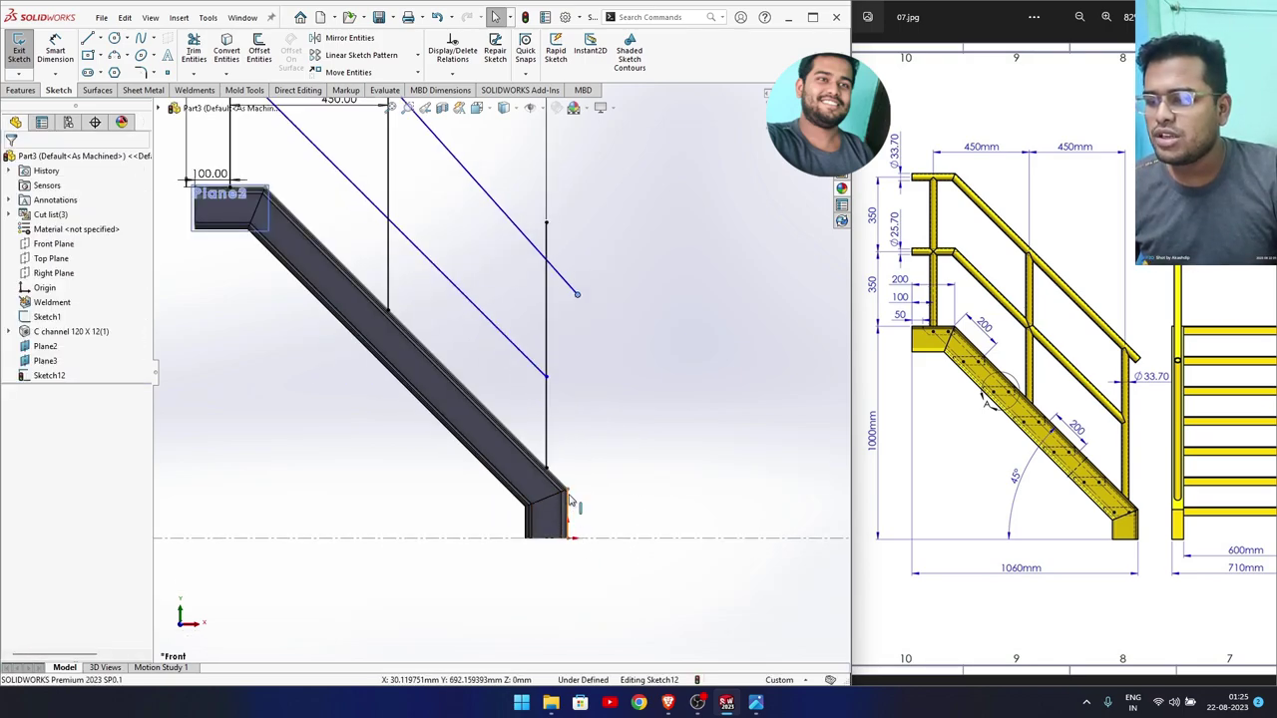
ctrl+click(567, 509)
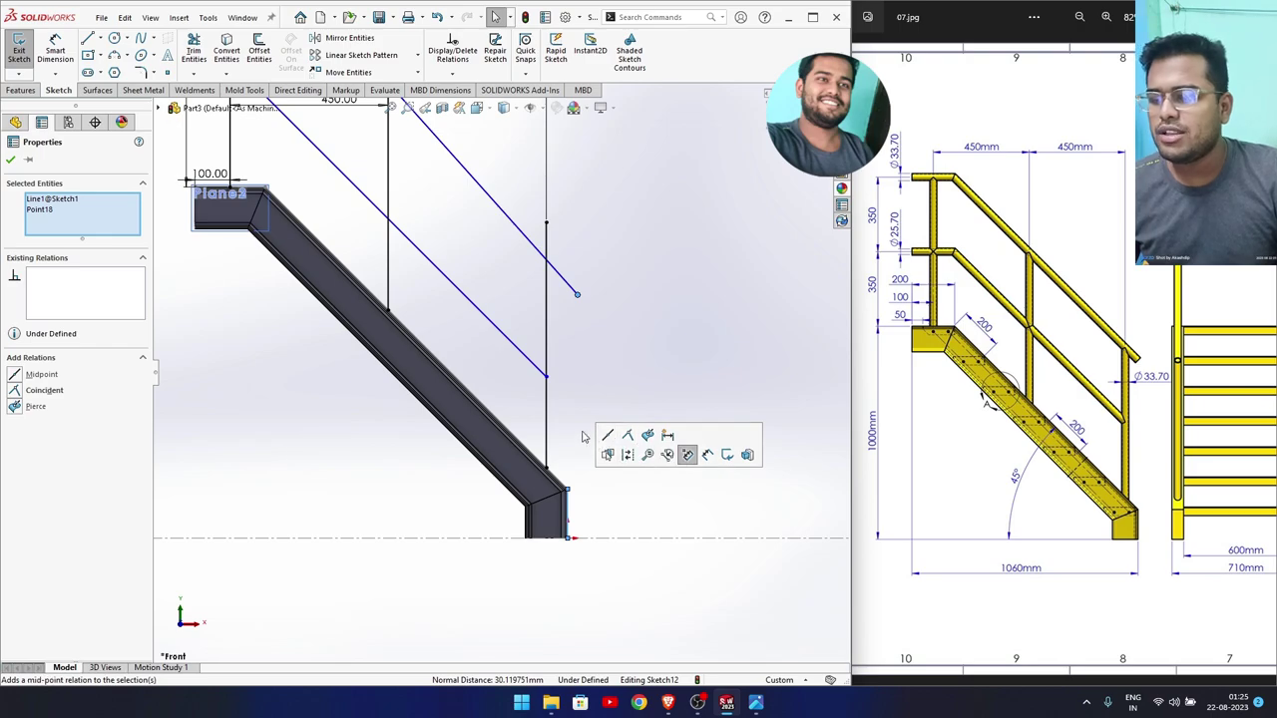
click(340, 516)
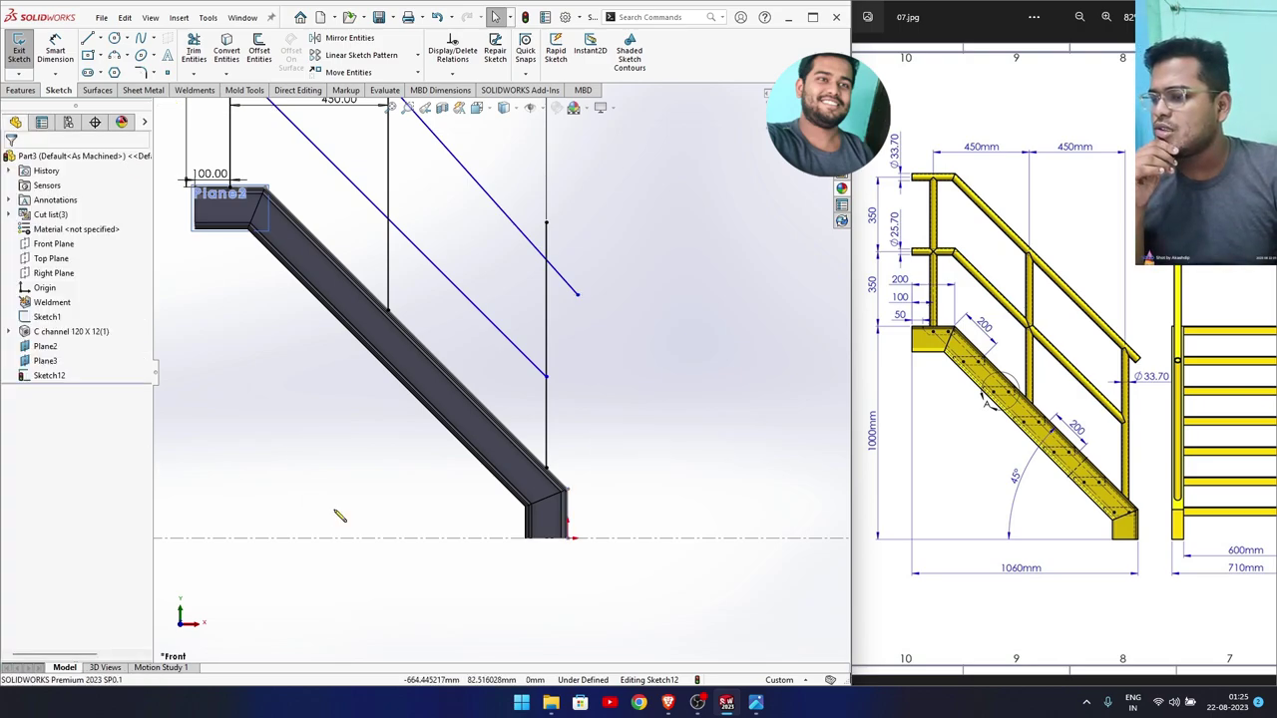
click(577, 295)
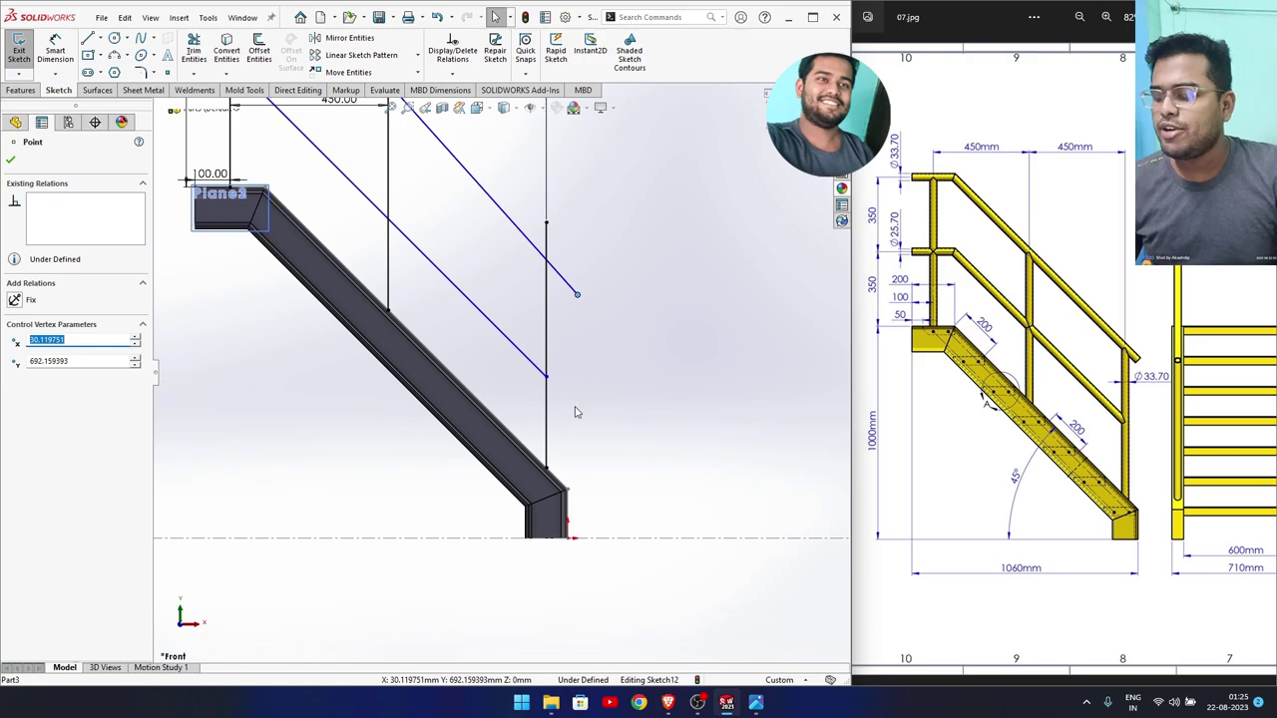
ctrl+click(565, 493)
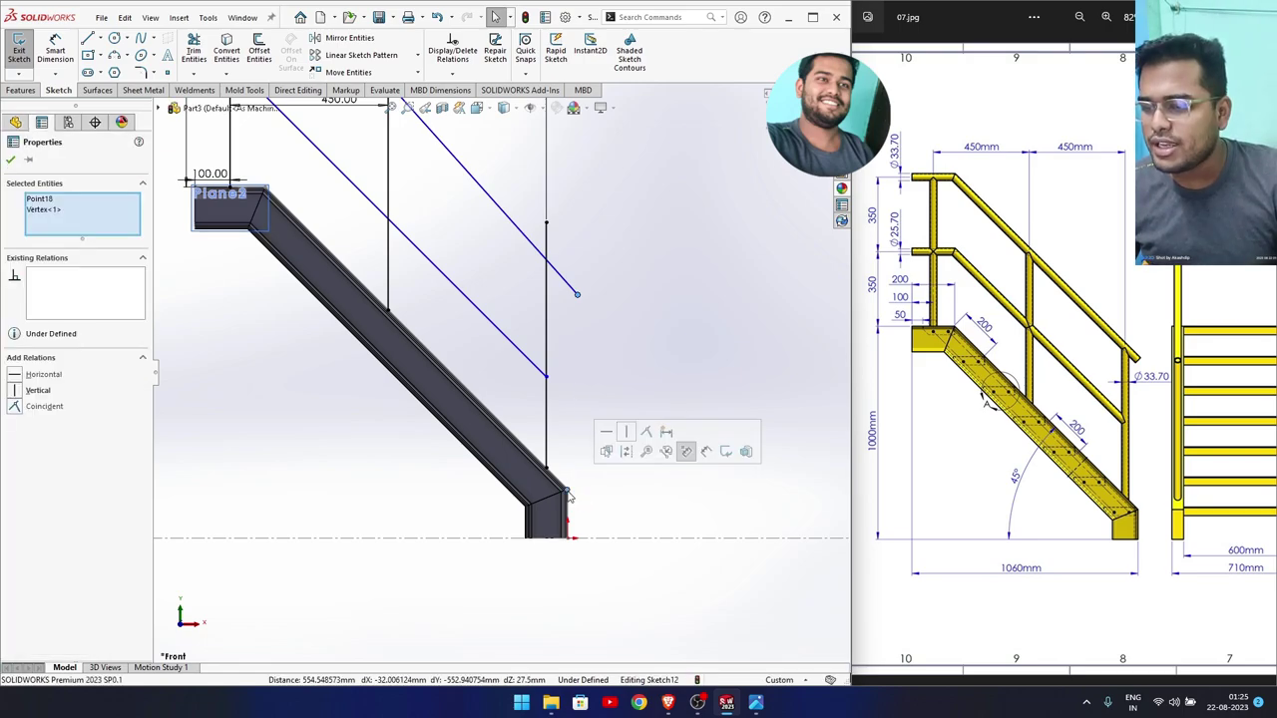
click(626, 436)
click(582, 402)
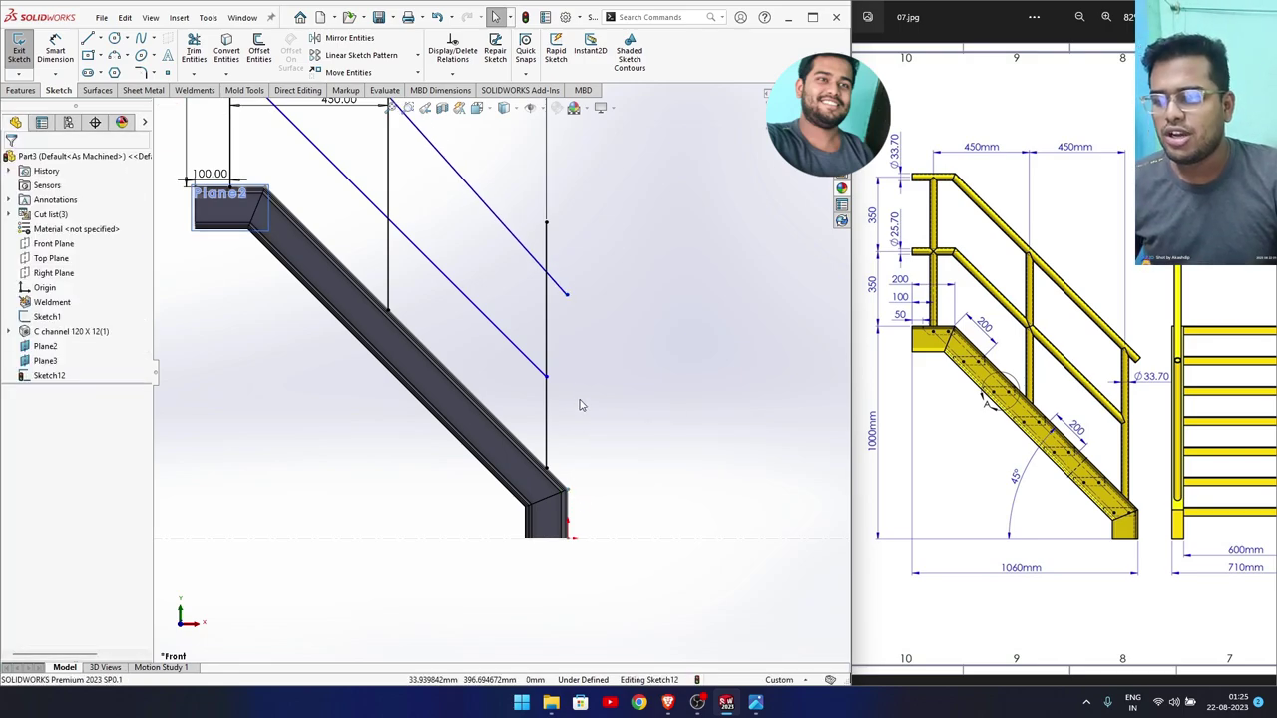
Make the upper handrail line parallel to the lower handrail line.
scroll(509, 284, up, 1)
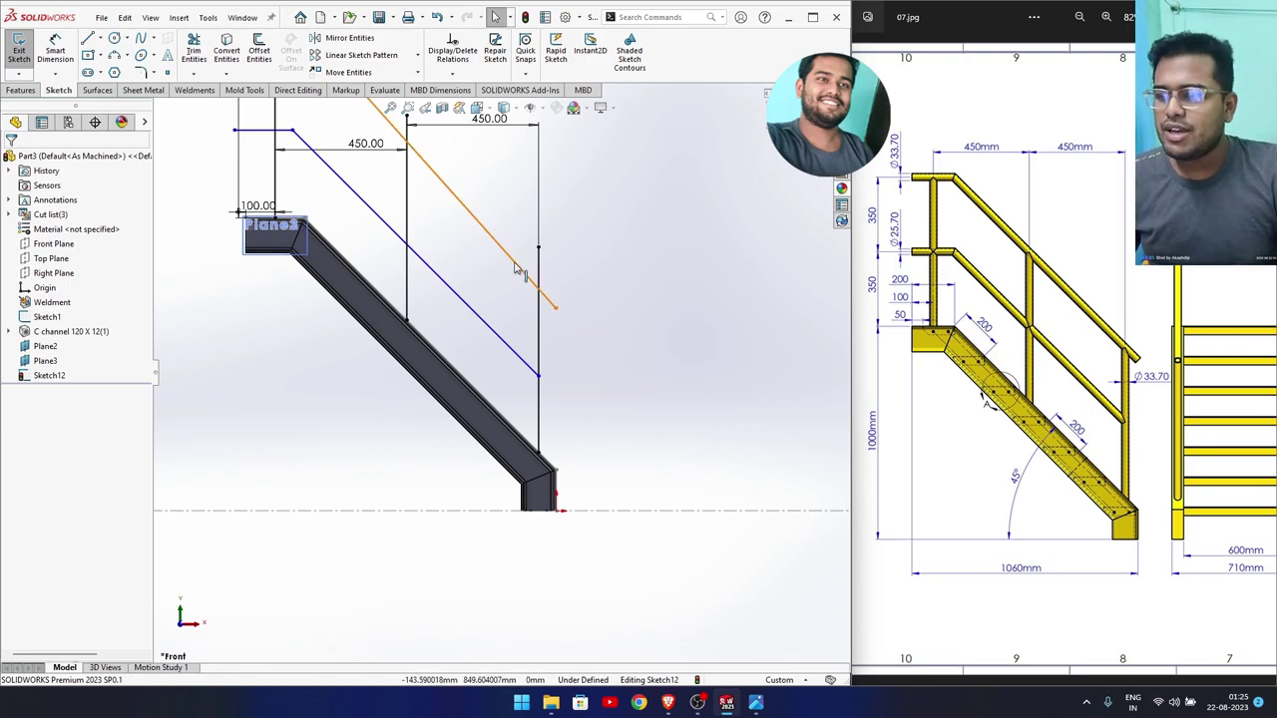
click(516, 269)
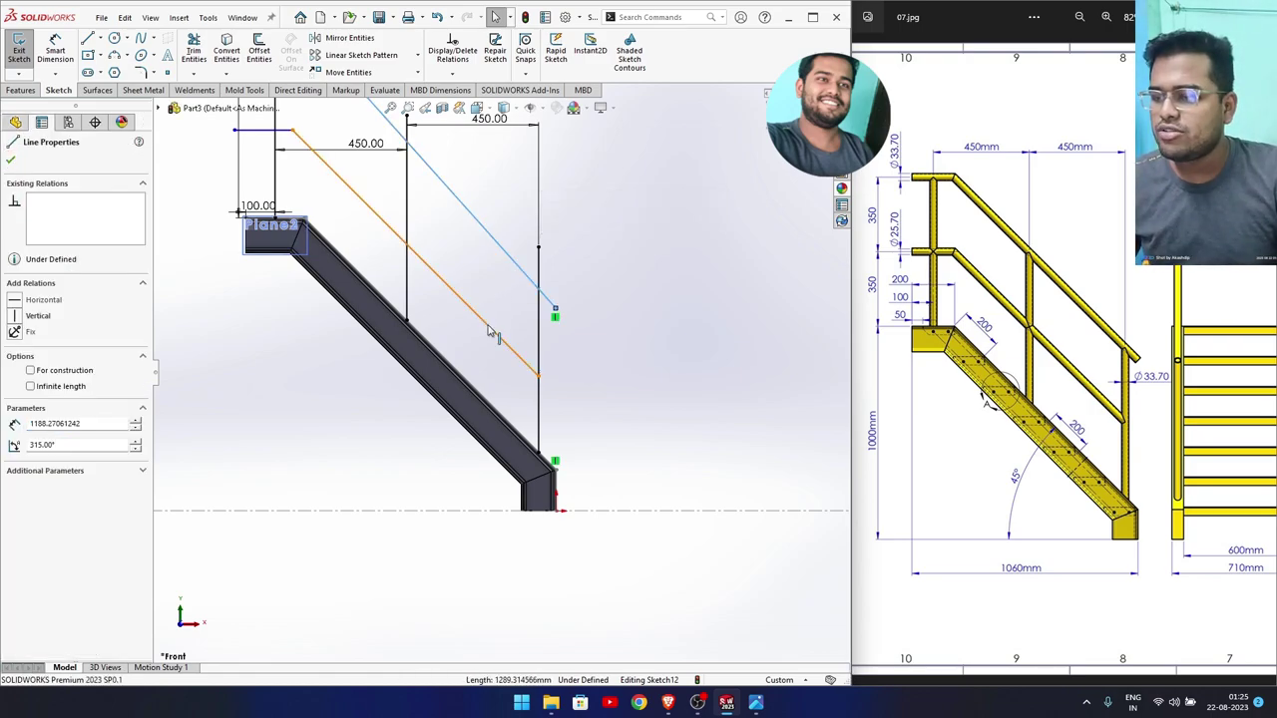
ctrl+click(514, 280)
click(606, 267)
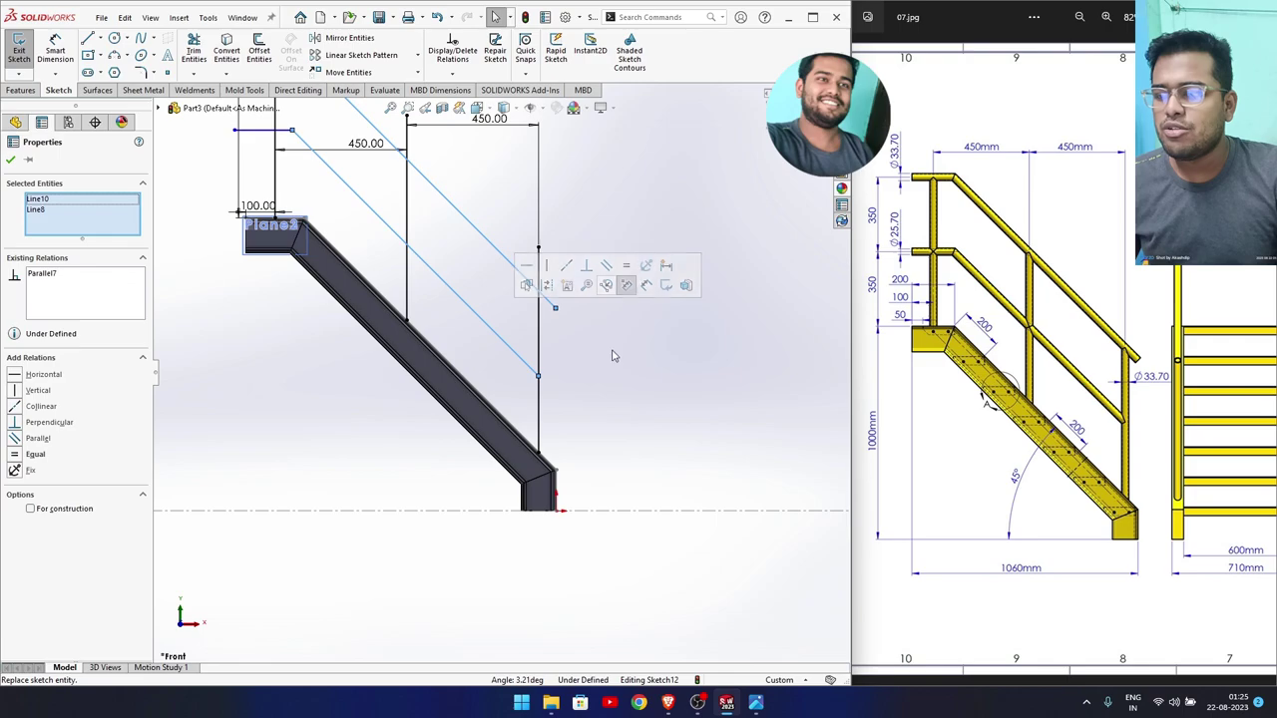
click(611, 361)
Make the upper handrail pass through the top endpoints of the middle and rear posts.
scroll(424, 271, up, 2)
scroll(383, 205, down, 1)
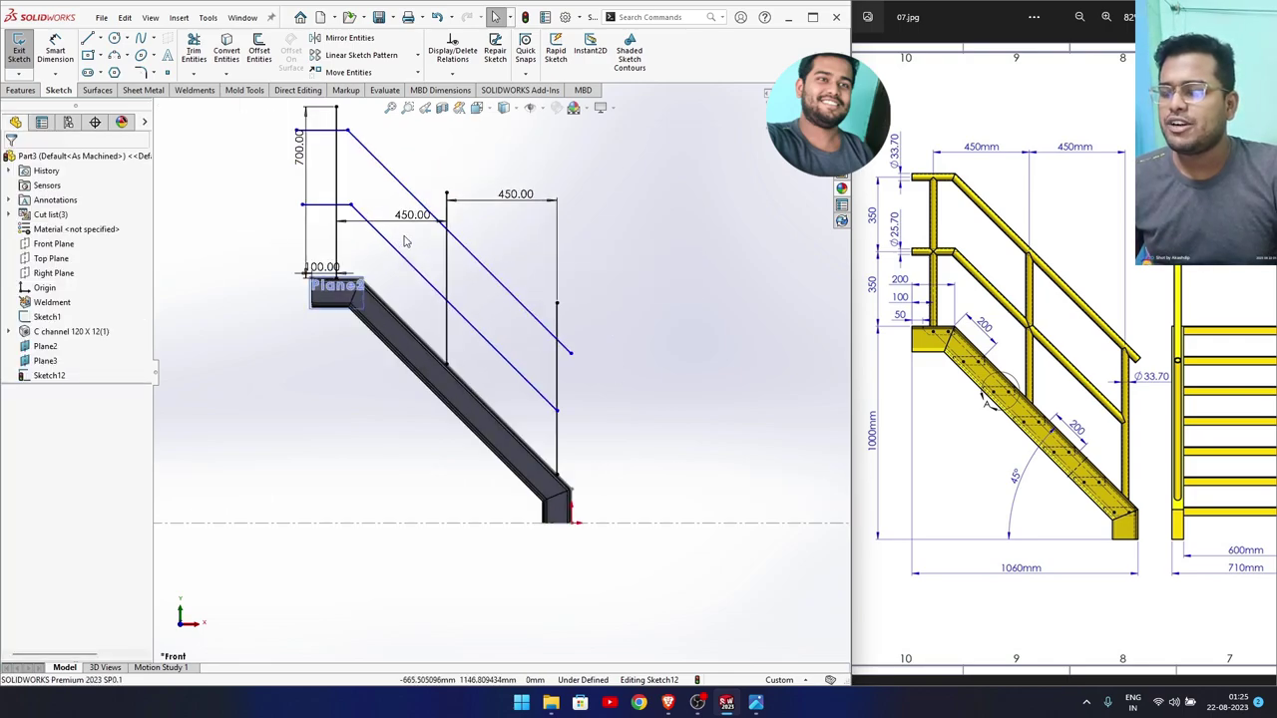
click(446, 195)
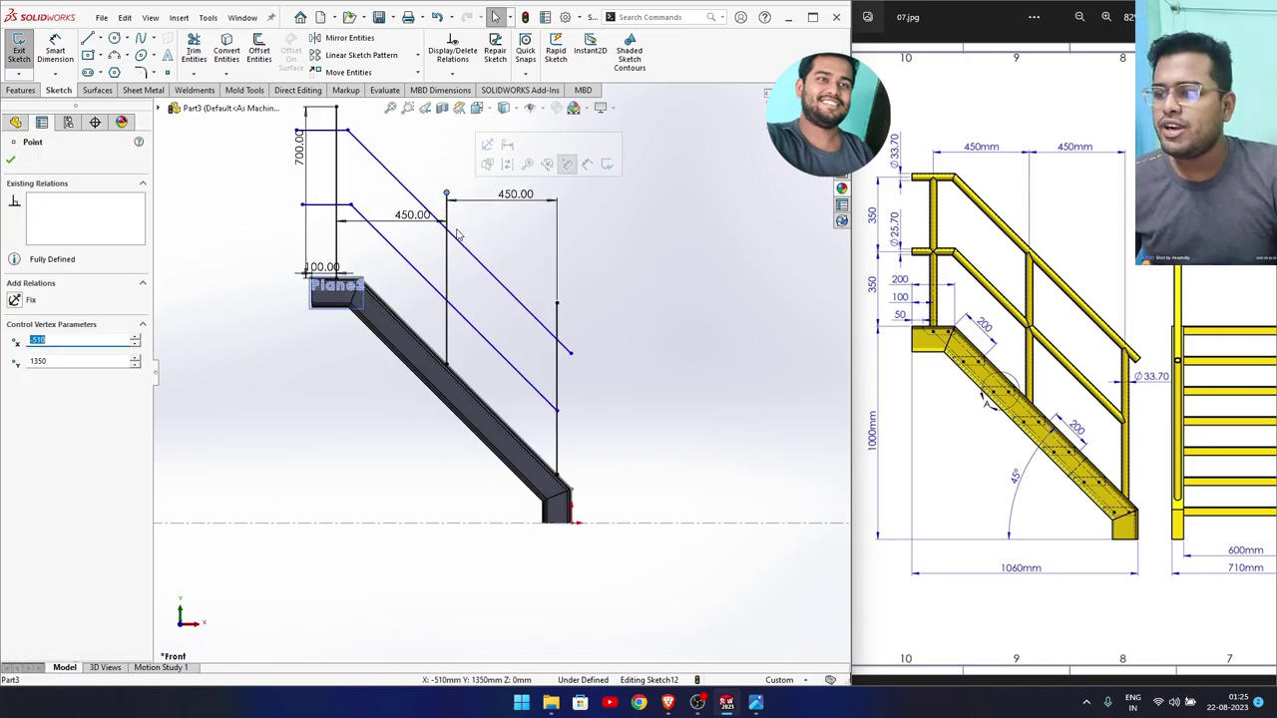
ctrl+click(459, 242)
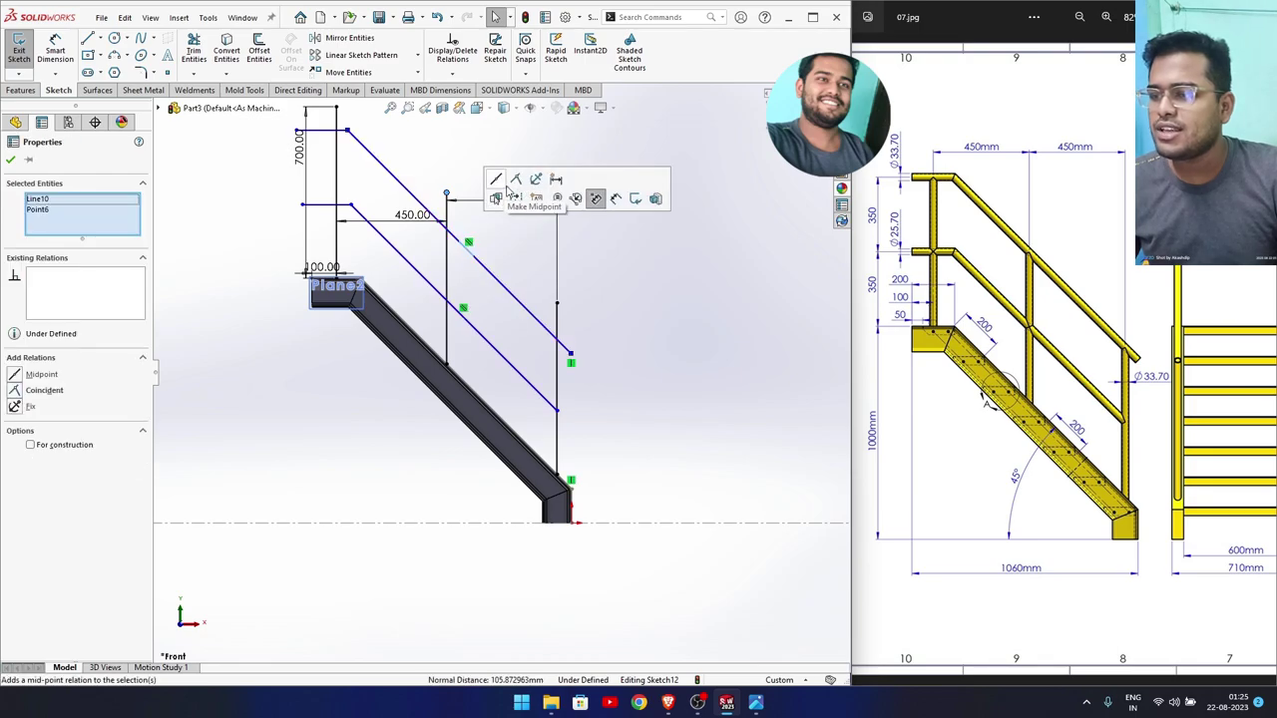
click(596, 196)
click(585, 315)
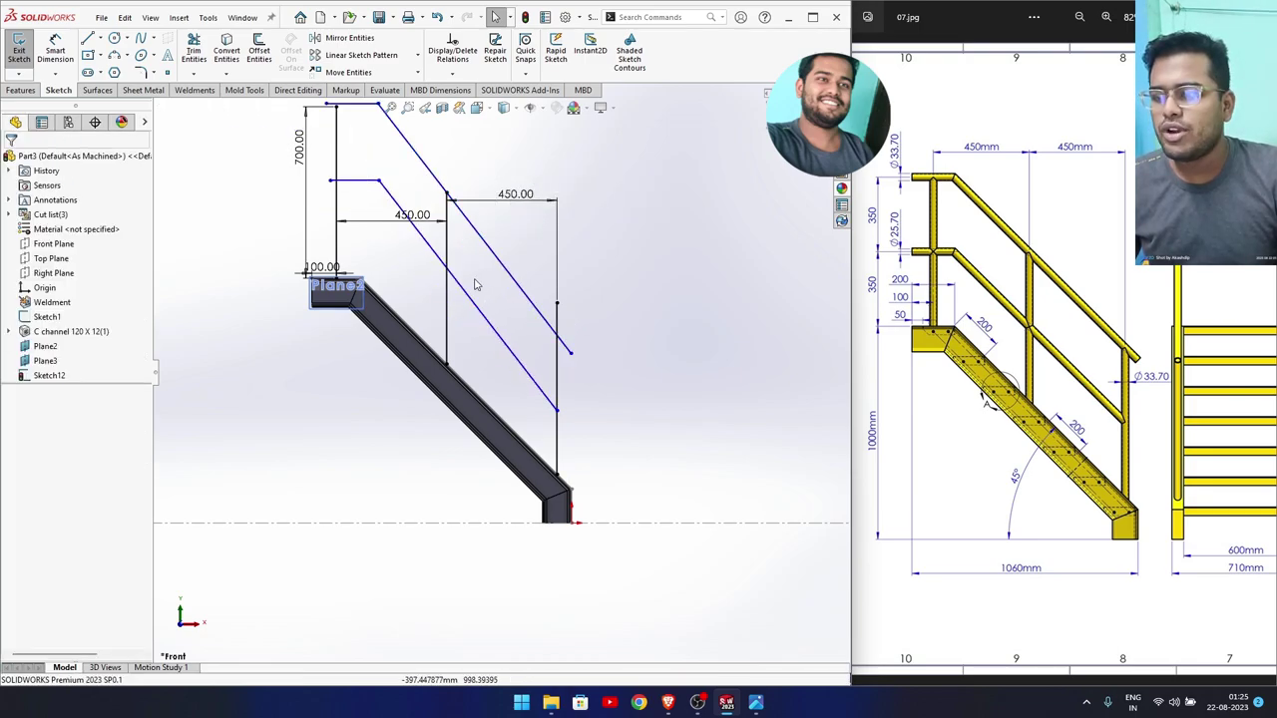
click(558, 305)
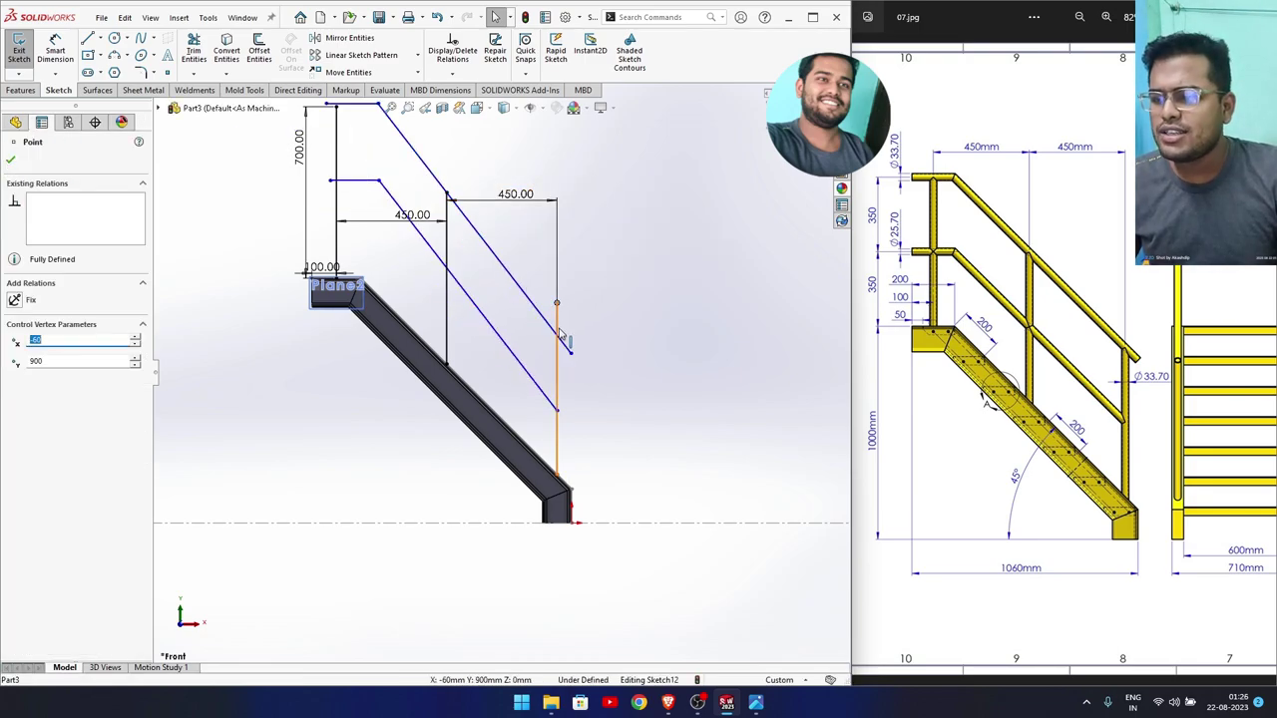
ctrl+click(563, 347)
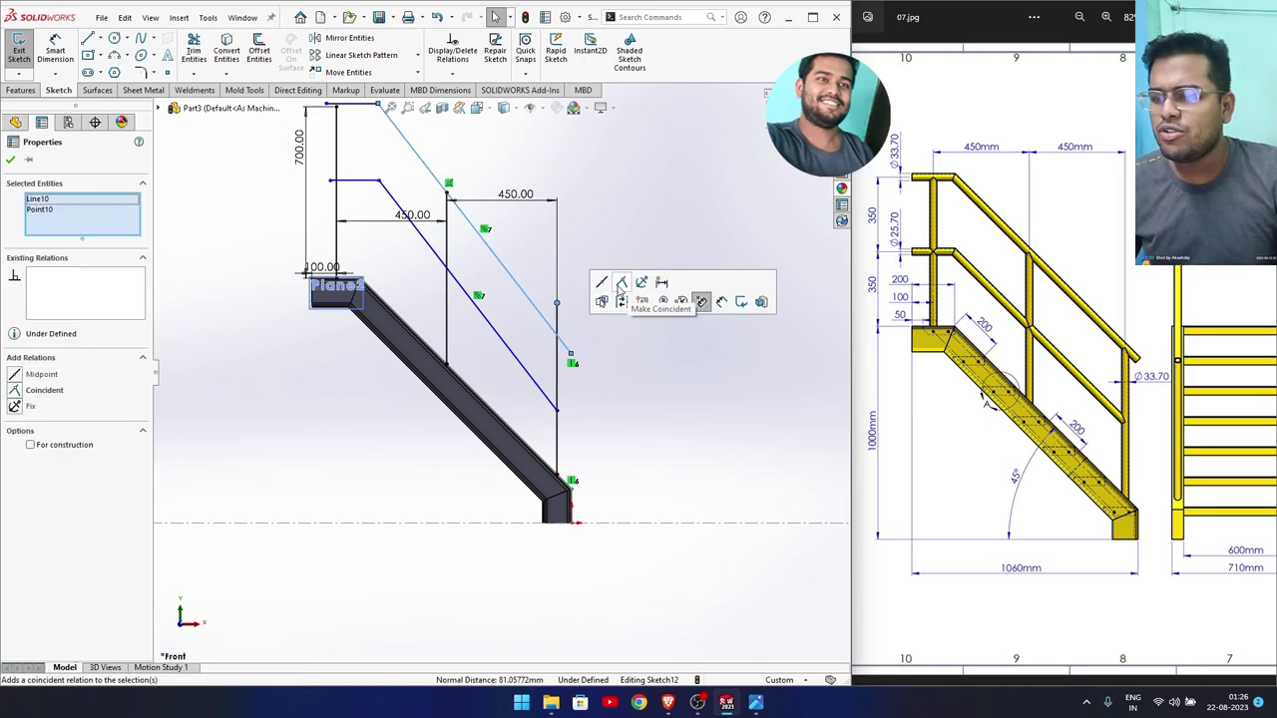
click(693, 299)
click(479, 337)
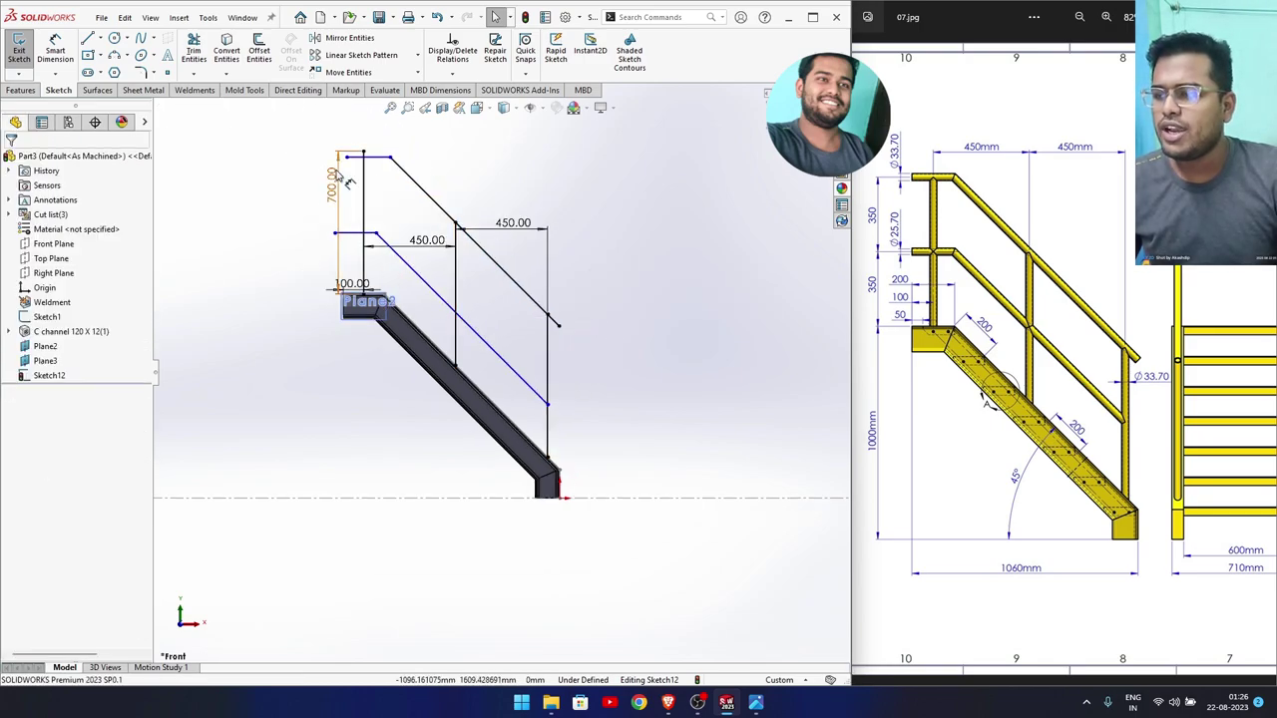
Align both rails' back endpoints vertically with the channel's top corner.
scroll(439, 227, down, 3)
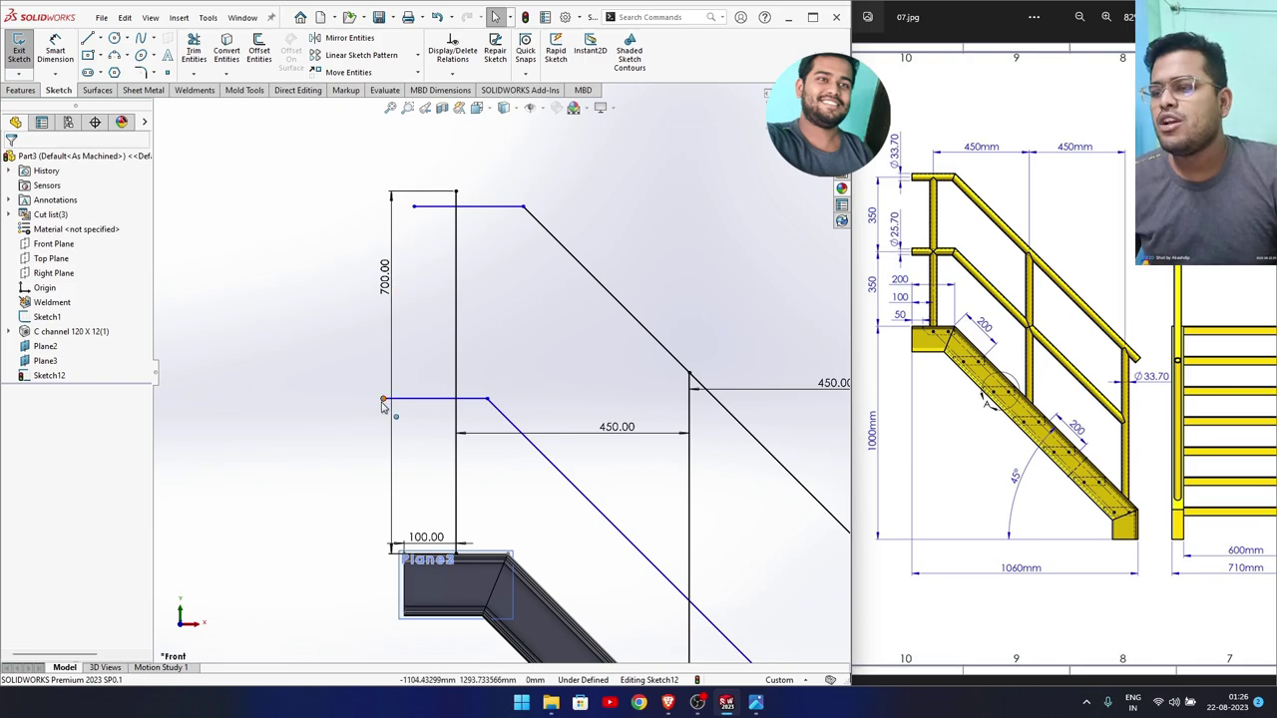
click(414, 208)
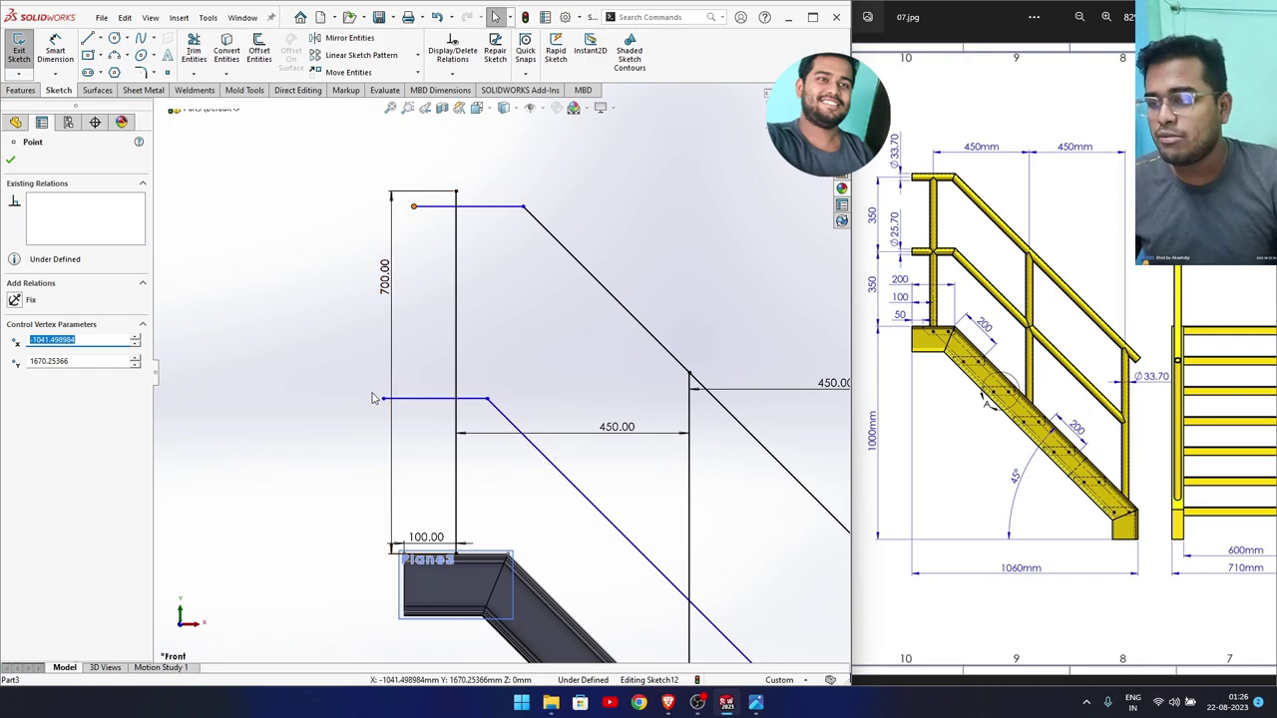
ctrl+click(383, 399)
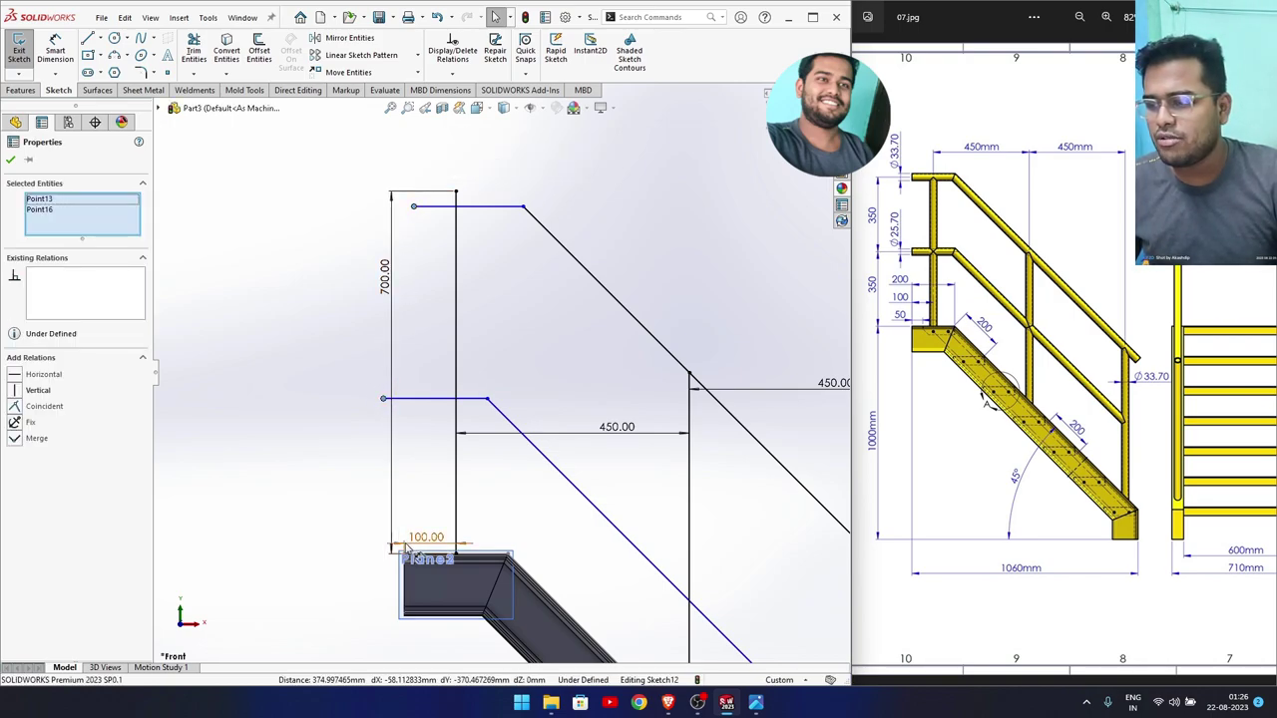
ctrl+click(405, 616)
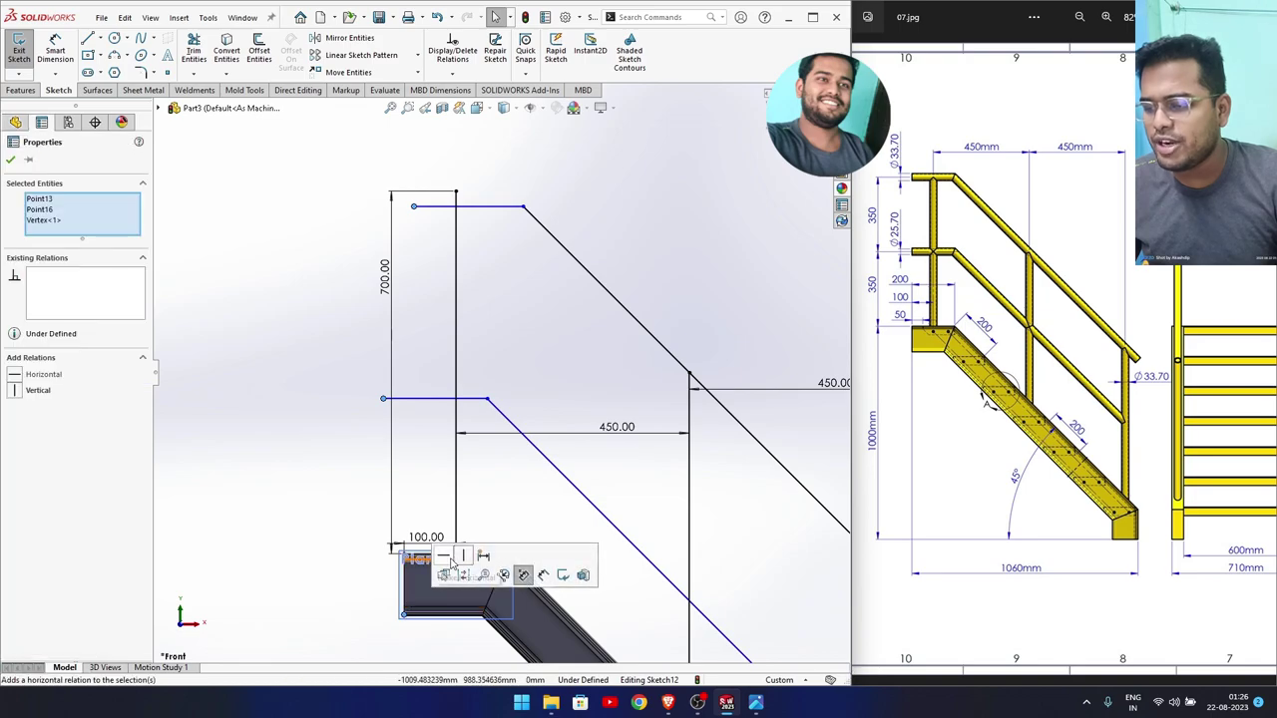
click(417, 490)
scroll(442, 442, up, 3)
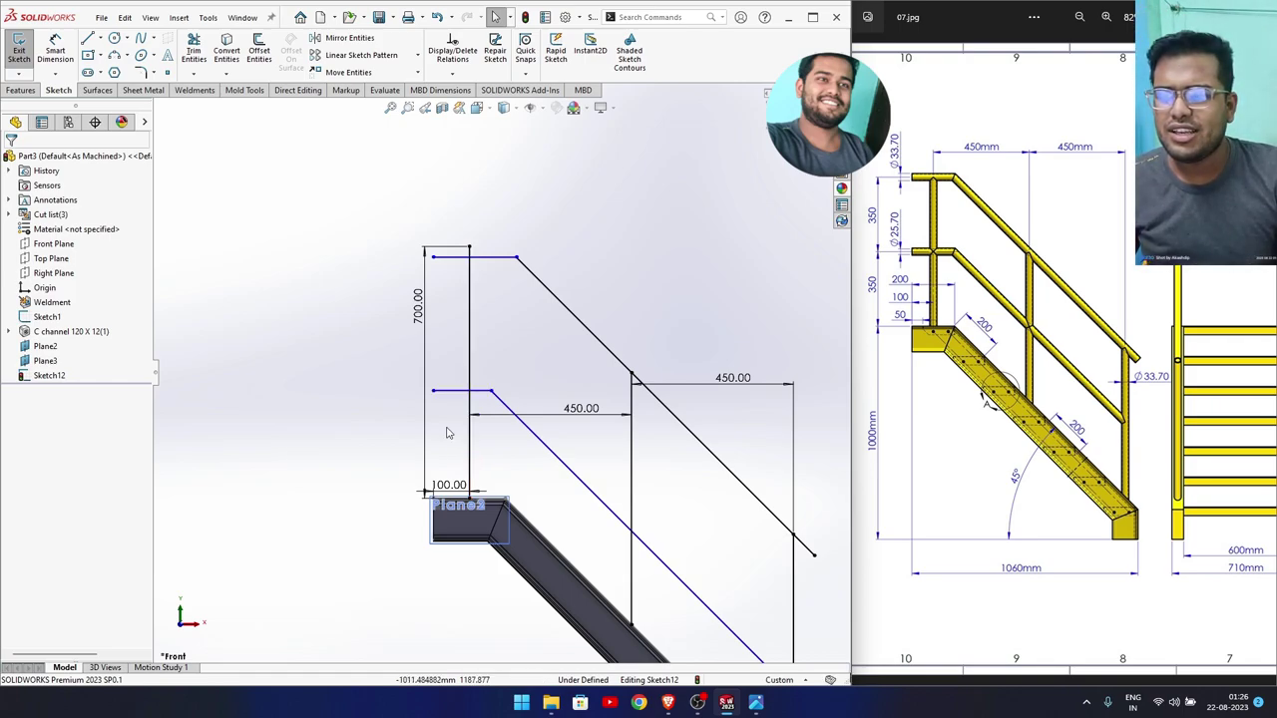
Dimension the lower rail's back endpoint 350 mm above the stringer.
right_drag(359, 360, 362, 216)
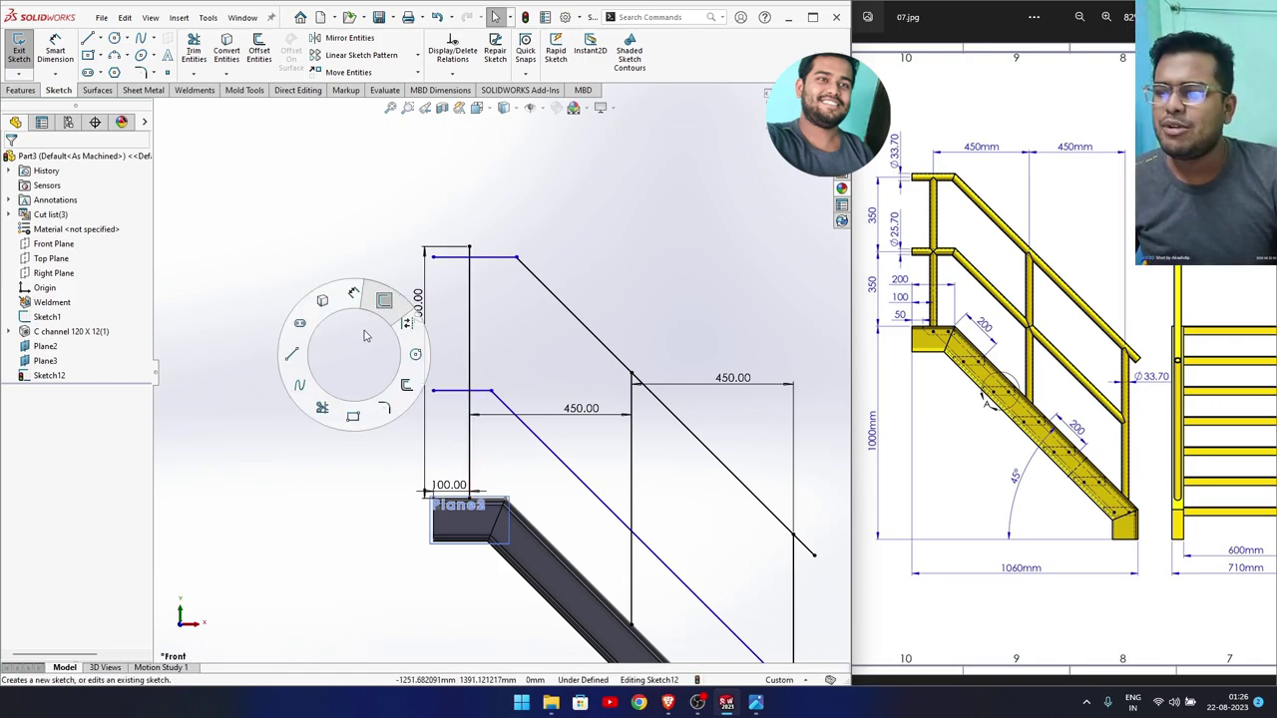
click(434, 392)
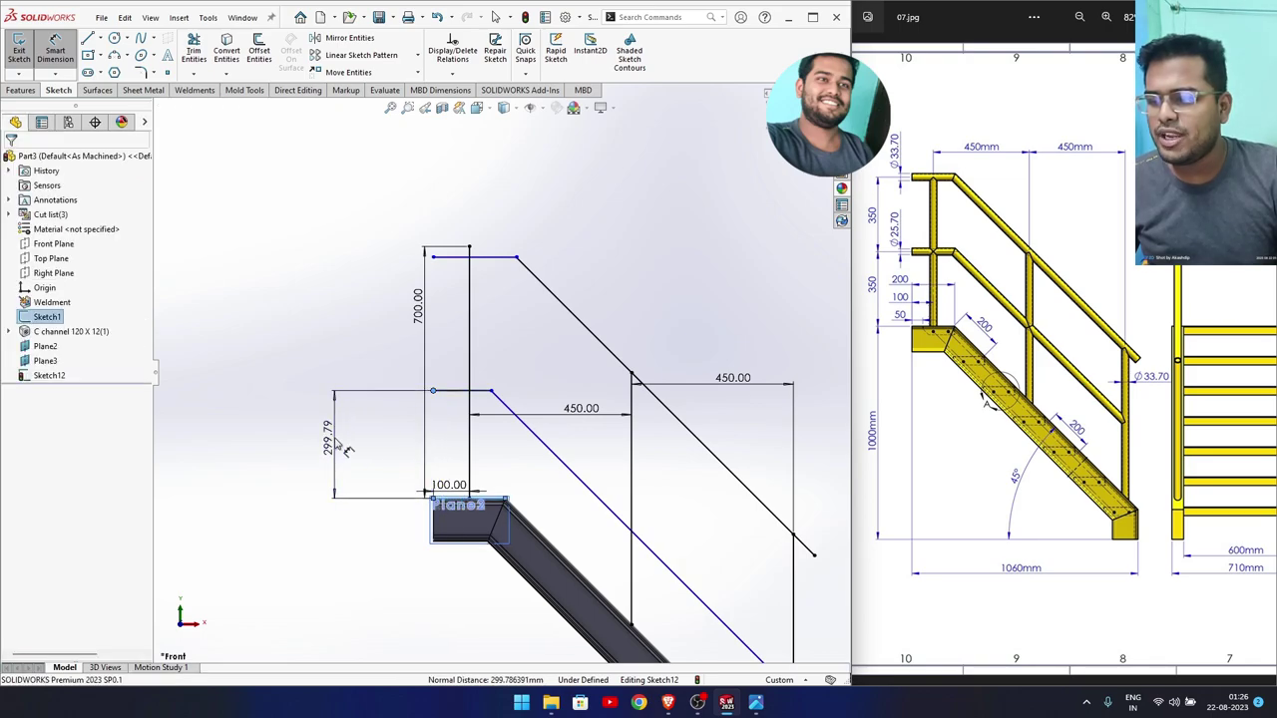
click(342, 446)
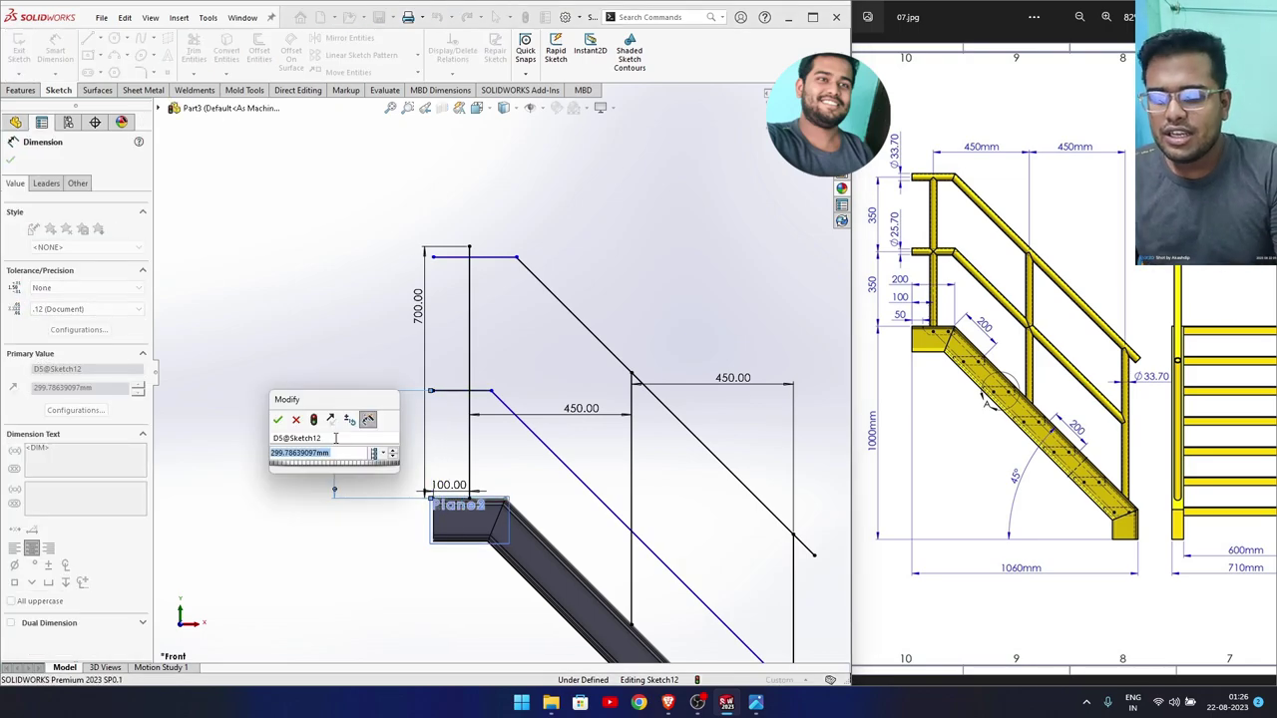
text(350)
key(Return)
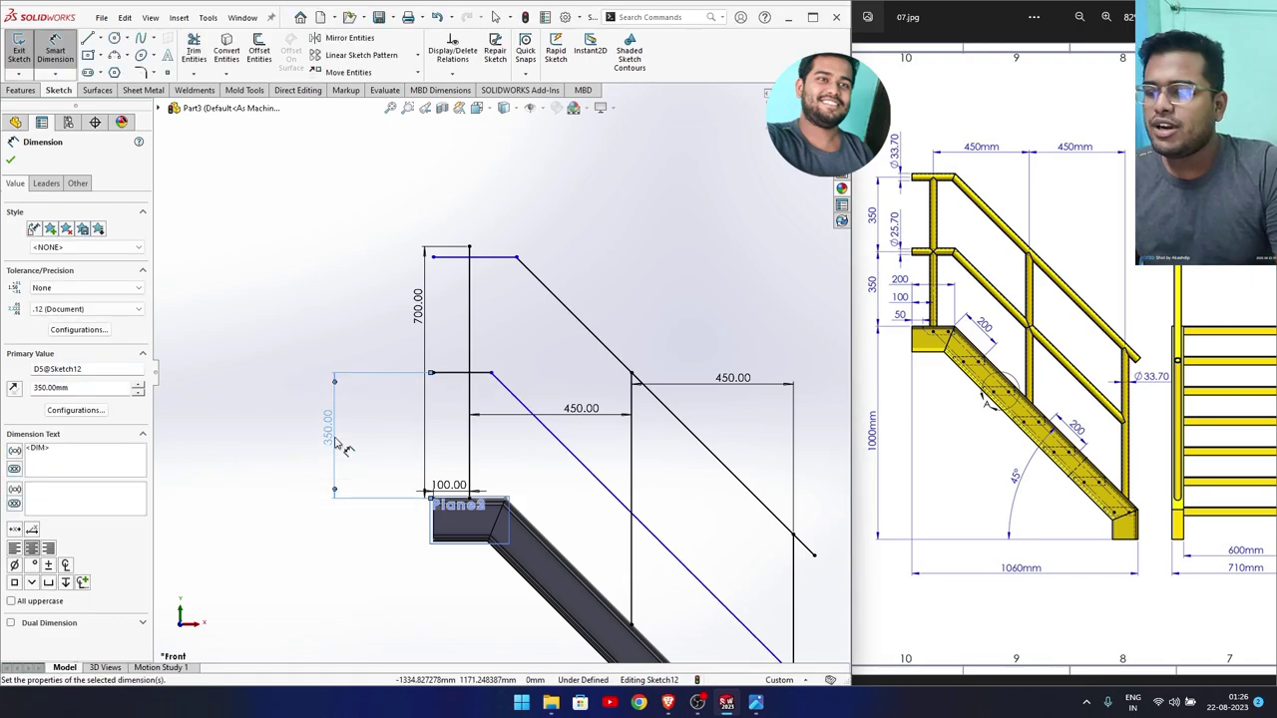
Add a 350 mm vertical dimension between the lower and upper rail points.
click(437, 263)
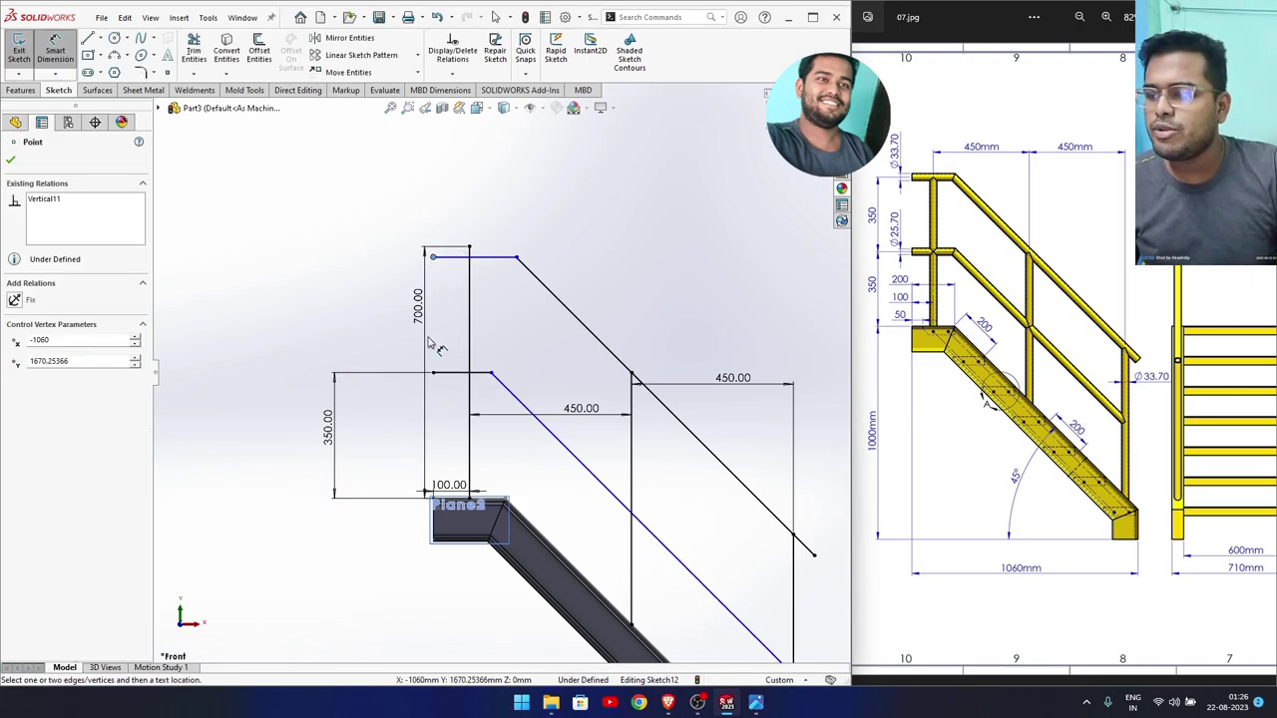
click(433, 503)
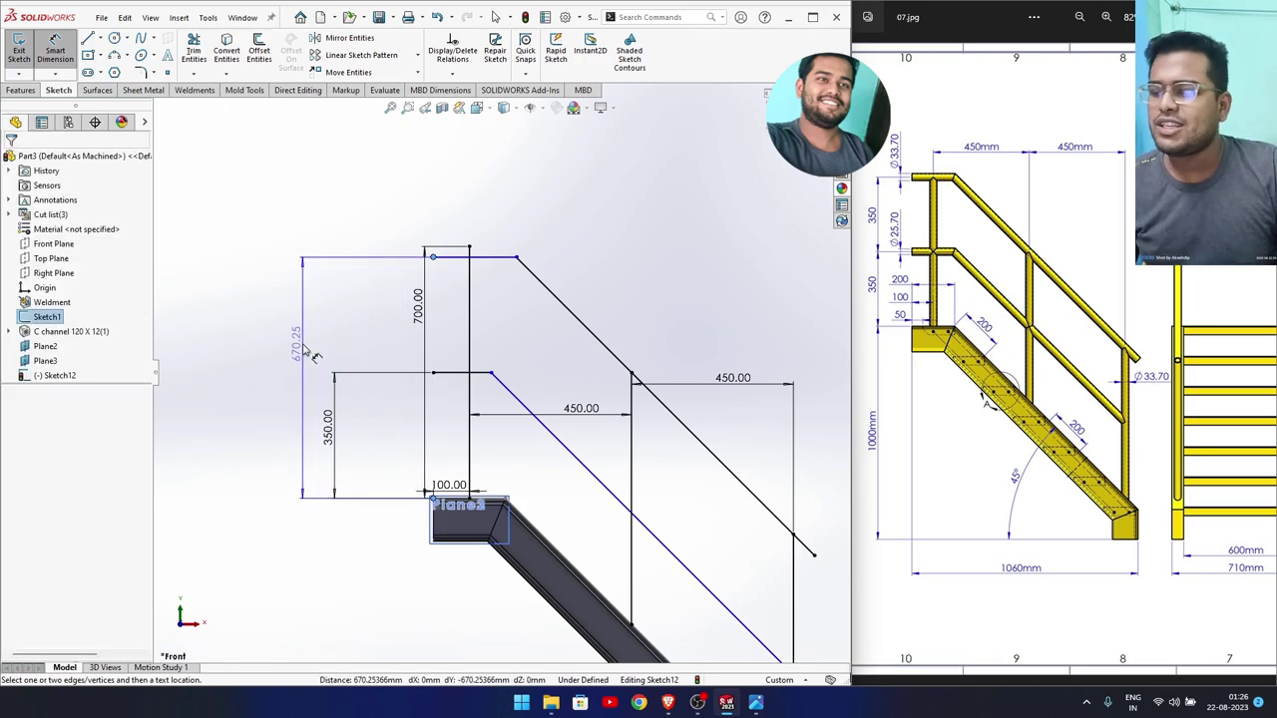
key(Escape)
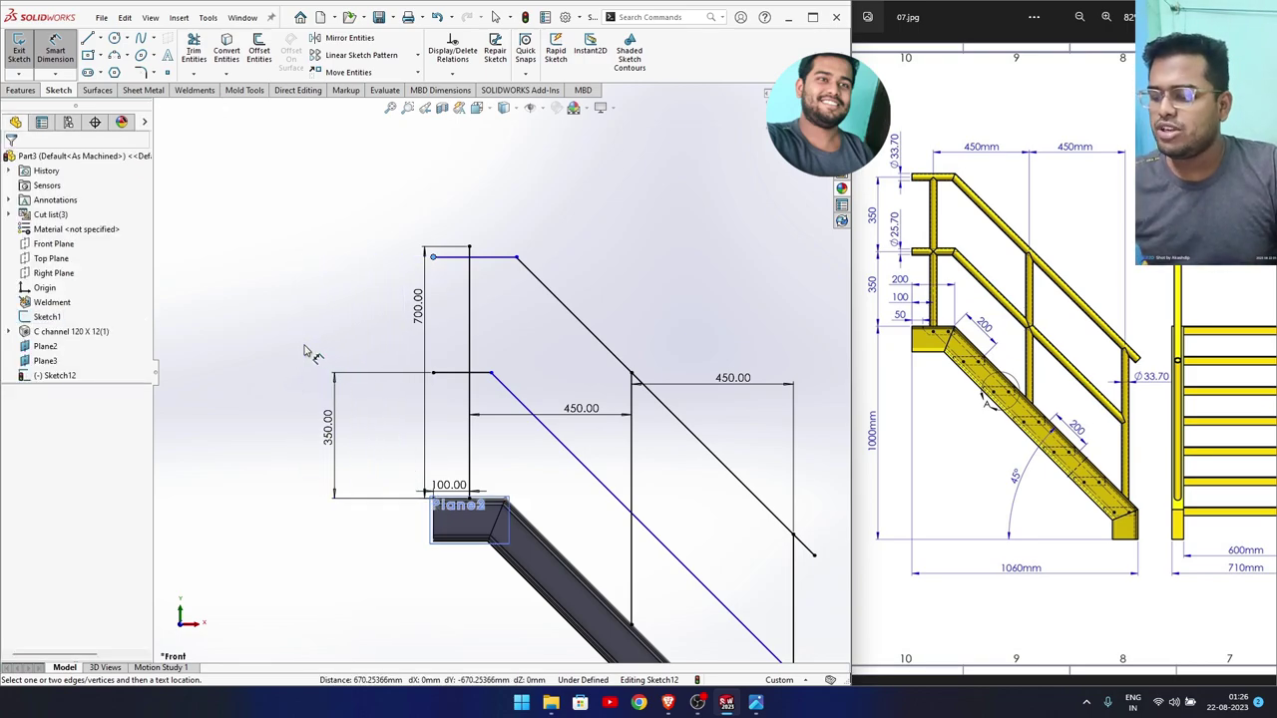
click(433, 373)
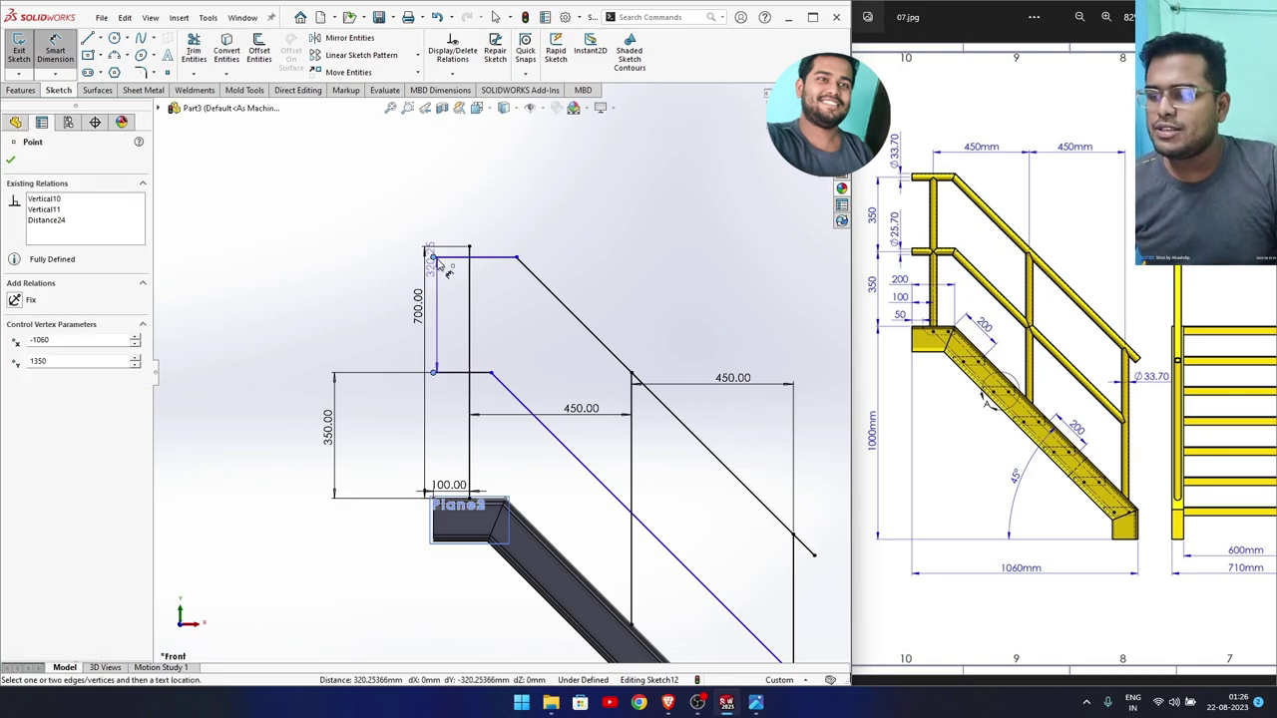
click(433, 257)
click(371, 304)
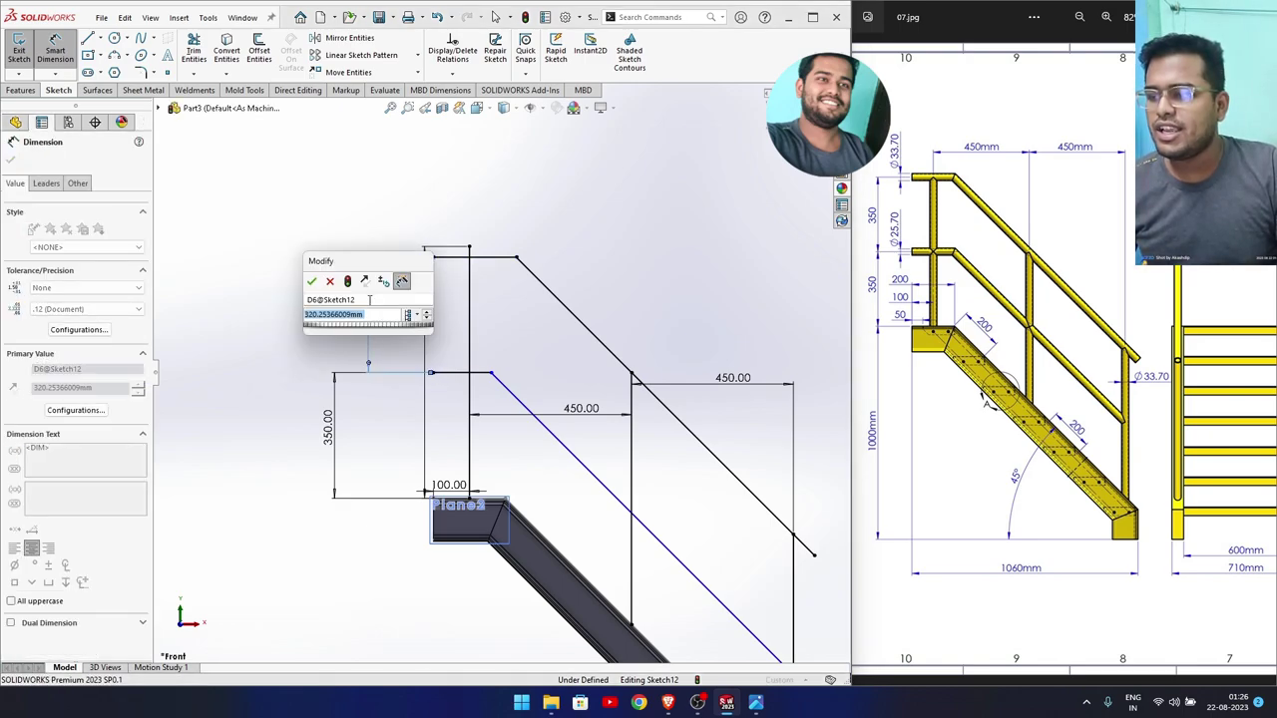
text(3)
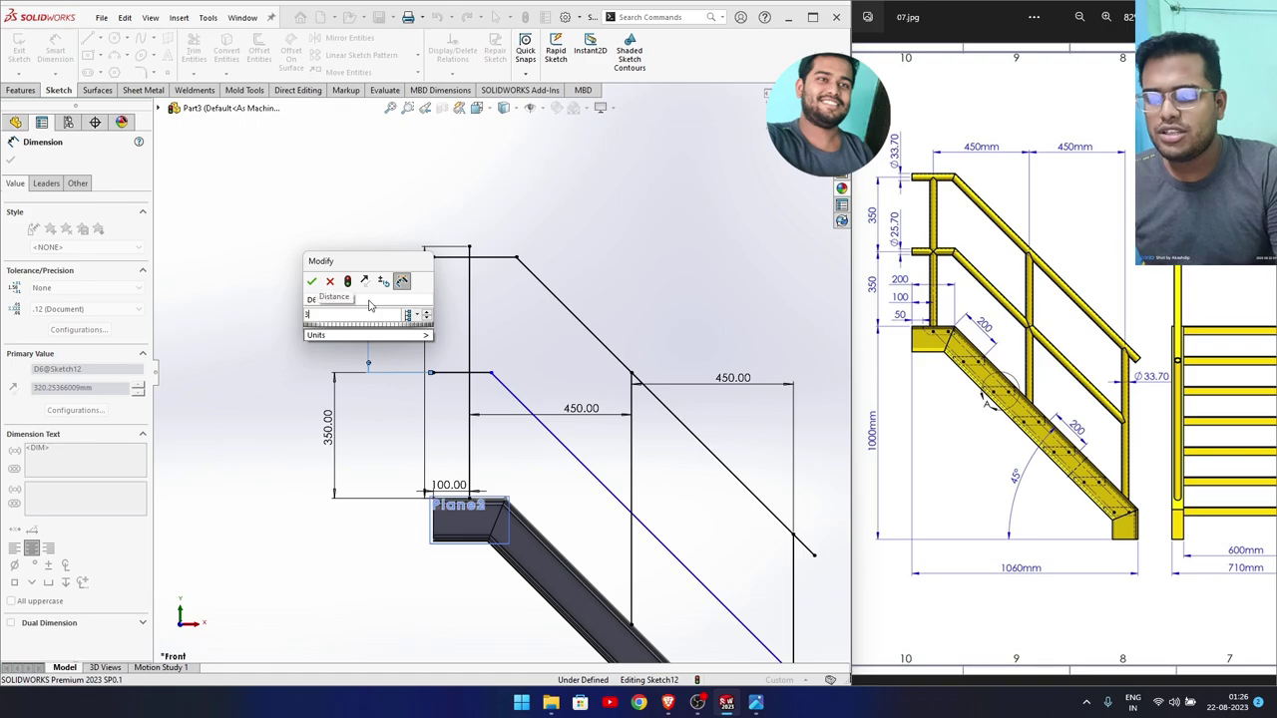
text(50)
key(Return)
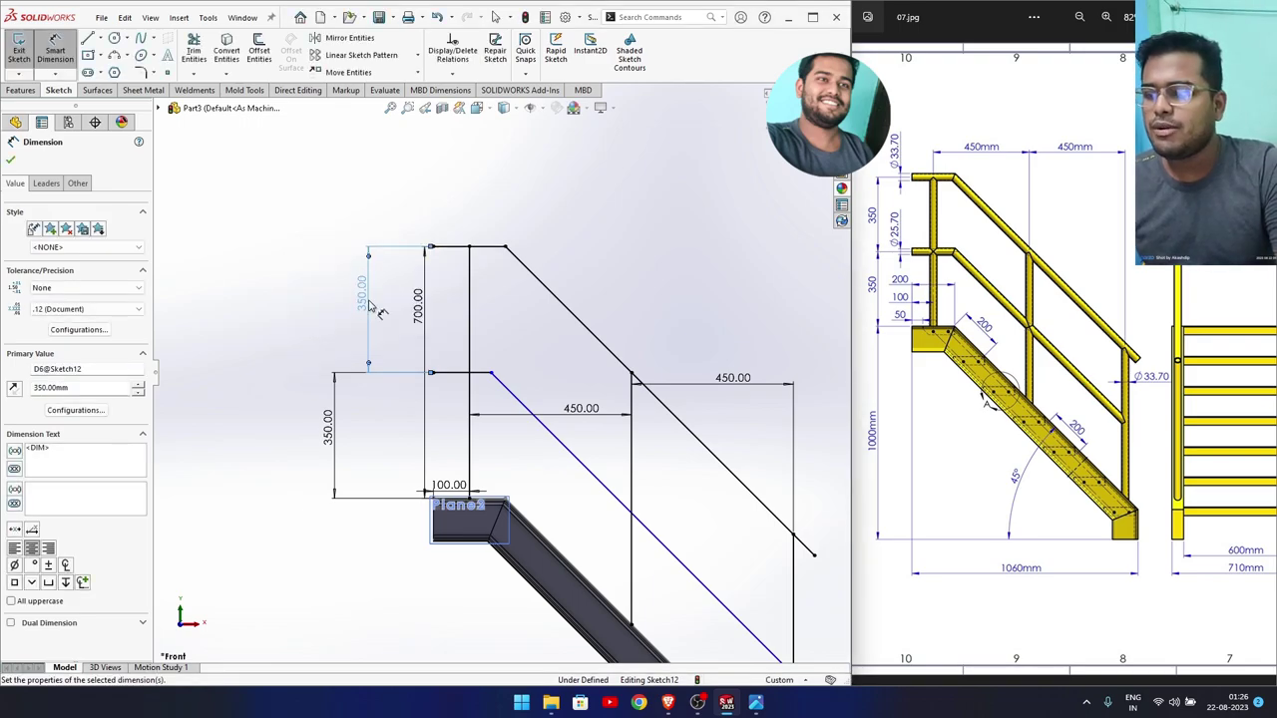
Make the lower slanted rail's upper end coincident with the horizontal rail's endpoint.
key(Escape)
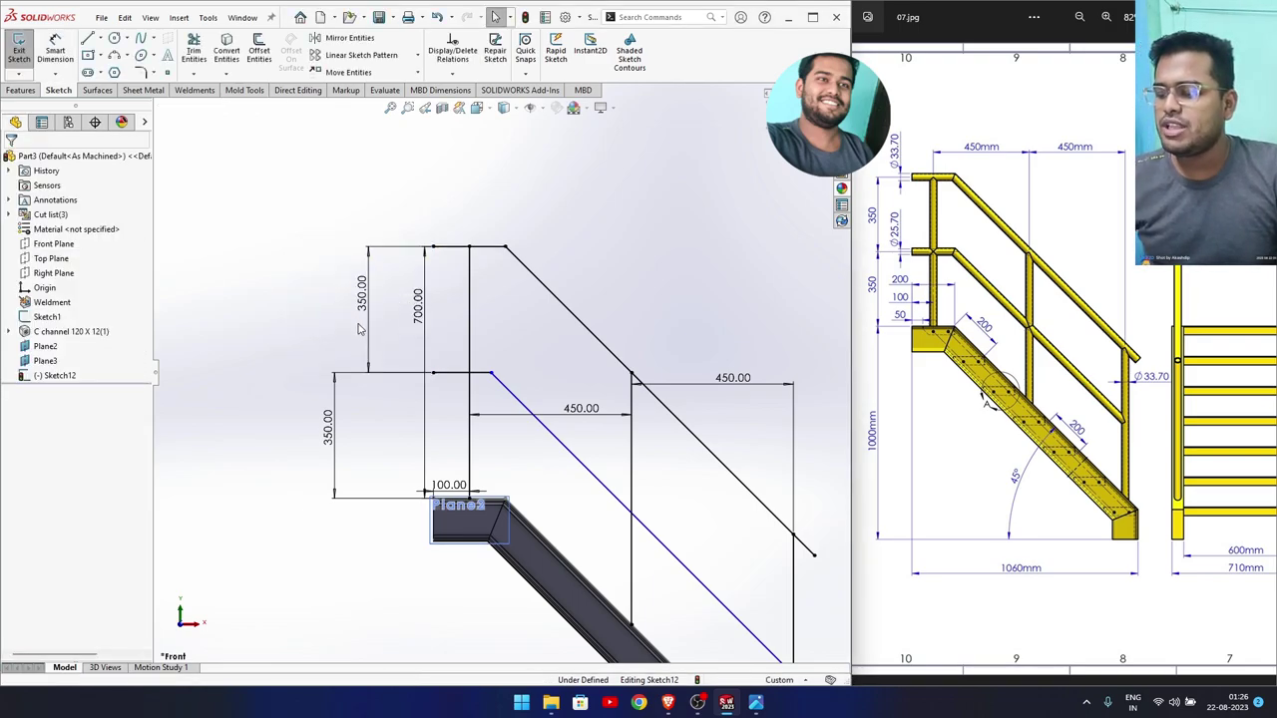
scroll(415, 347, up, 2)
scroll(619, 504, up, 2)
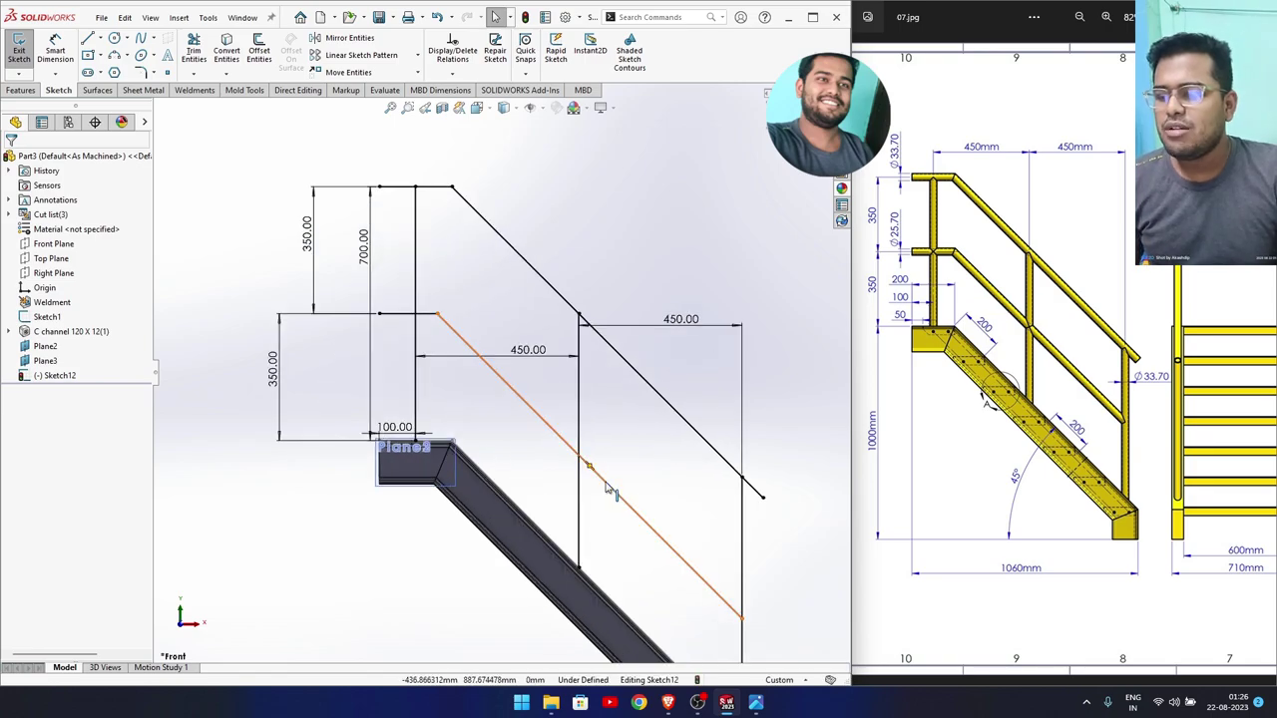
click(620, 476)
drag(620, 476, 613, 489)
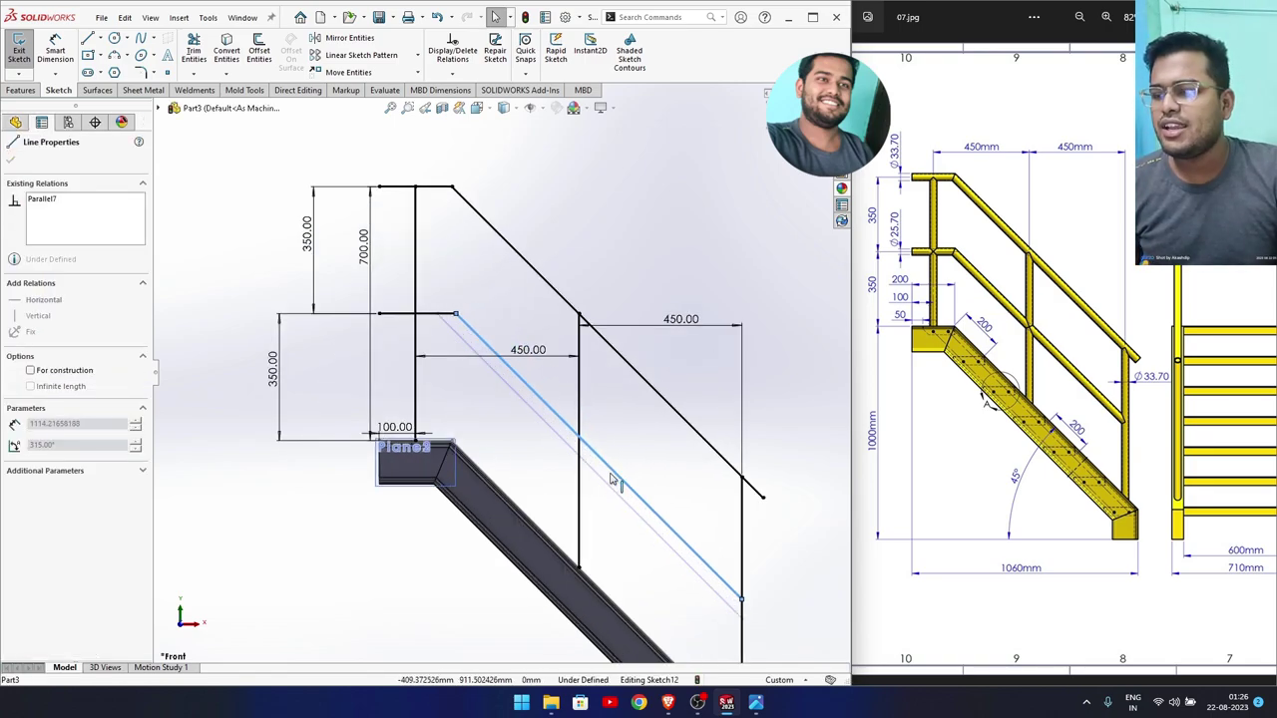
click(490, 296)
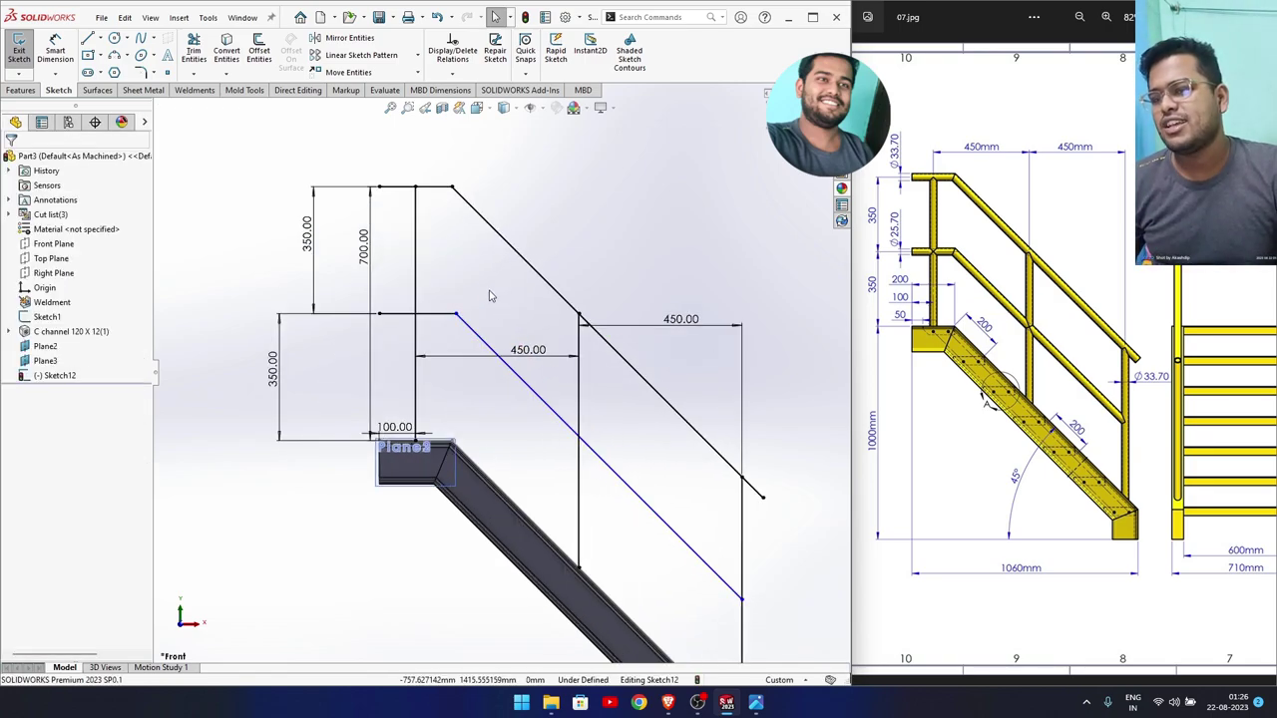
click(452, 187)
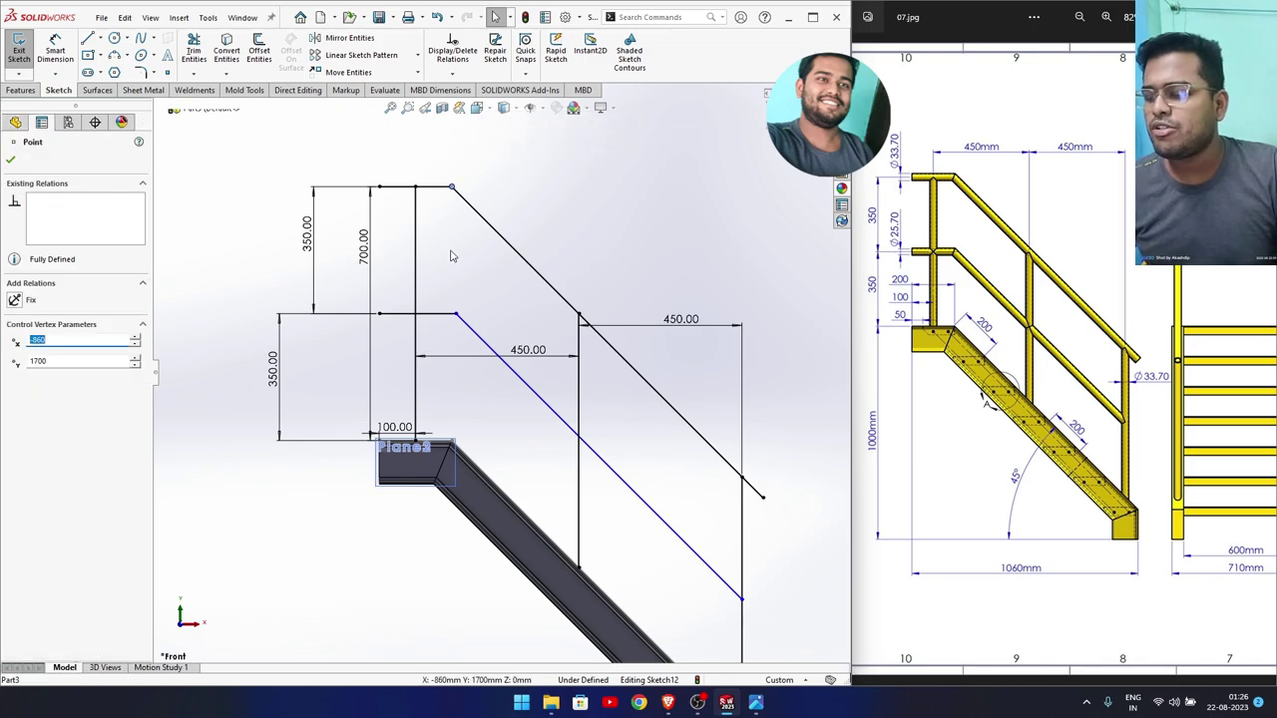
ctrl+click(455, 316)
click(572, 277)
click(500, 315)
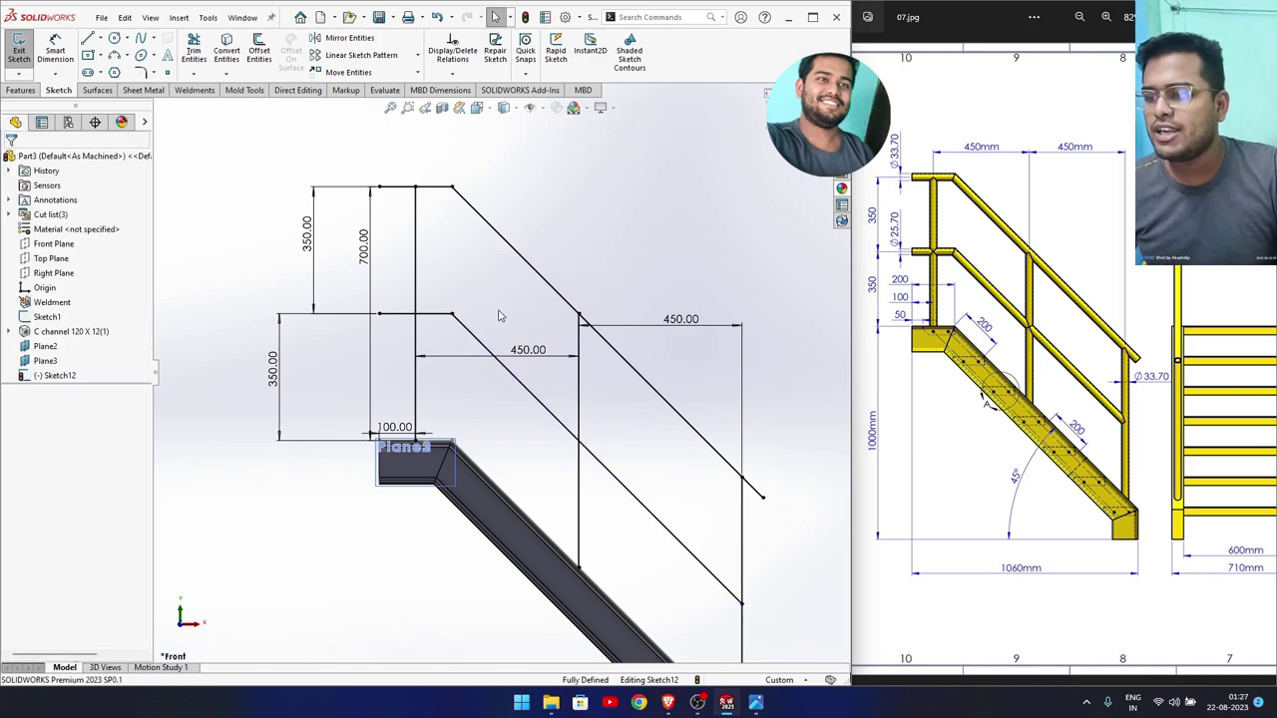
Exit Sketch12 and orbit the model to a slight 3D angle.
scroll(496, 372, up, 2)
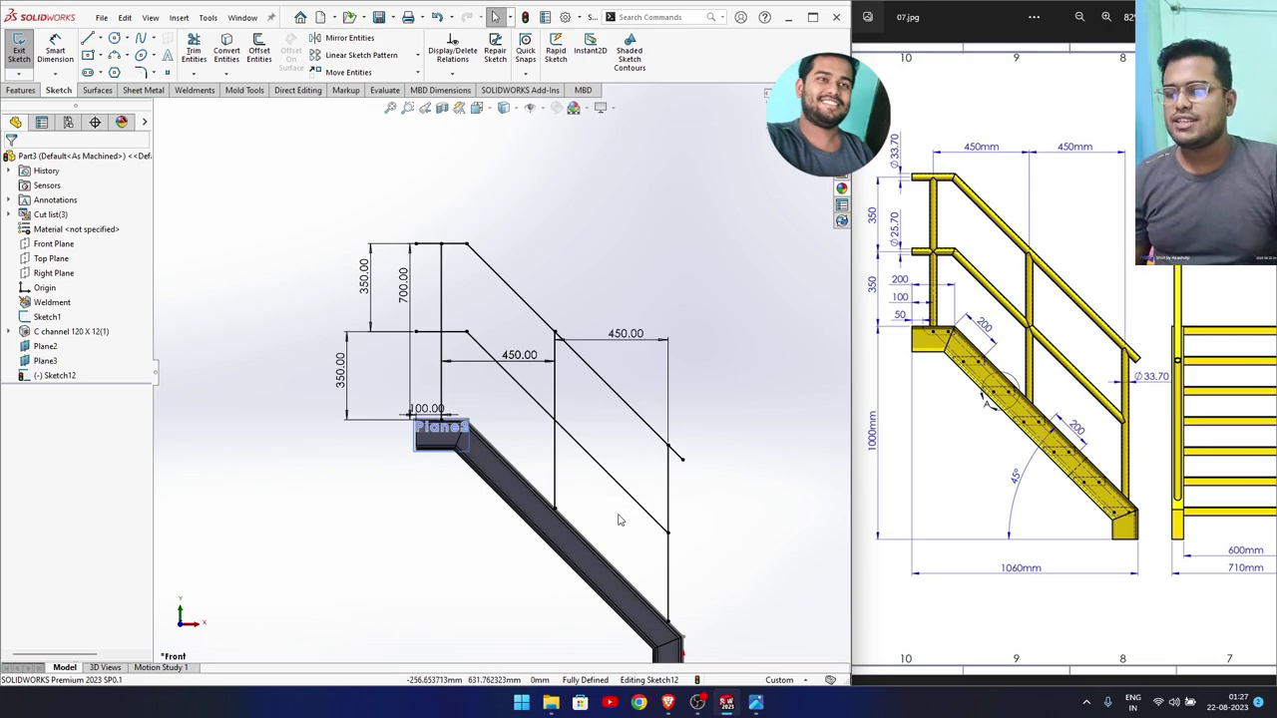
scroll(613, 521, up, 1)
scroll(584, 521, up, 1)
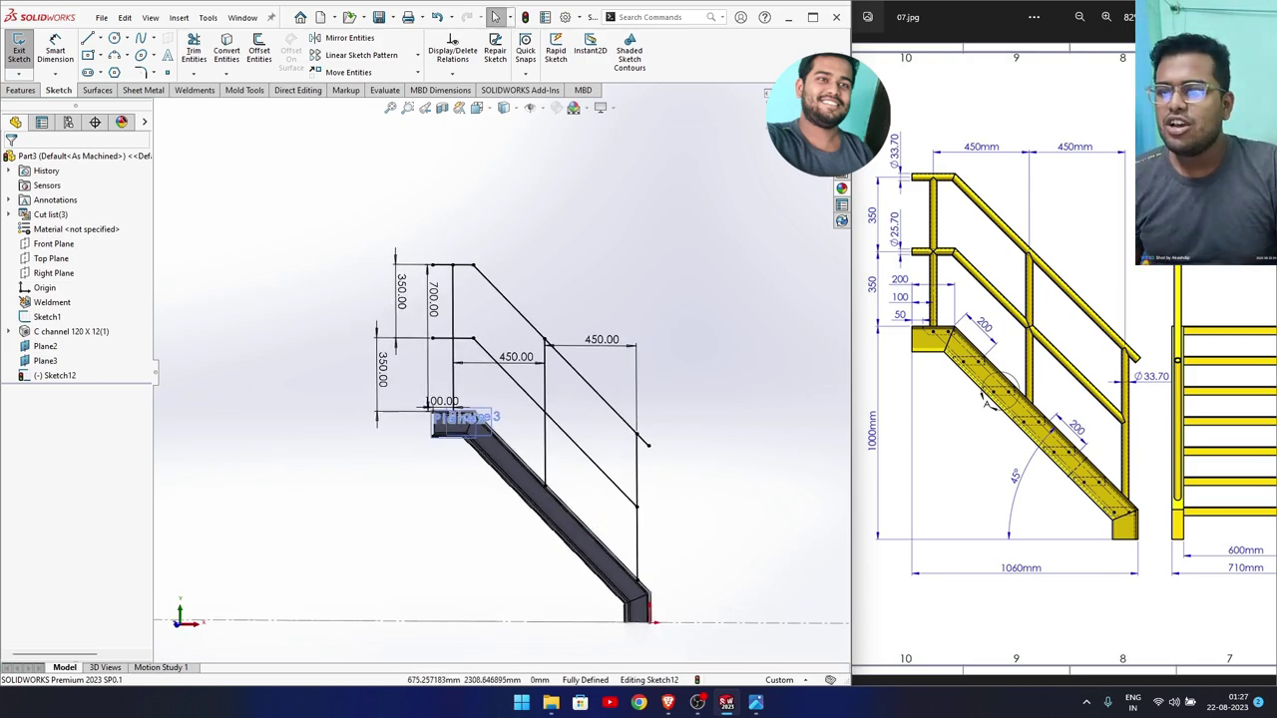
key(ctrl+b)
middle_drag(446, 397, 422, 399)
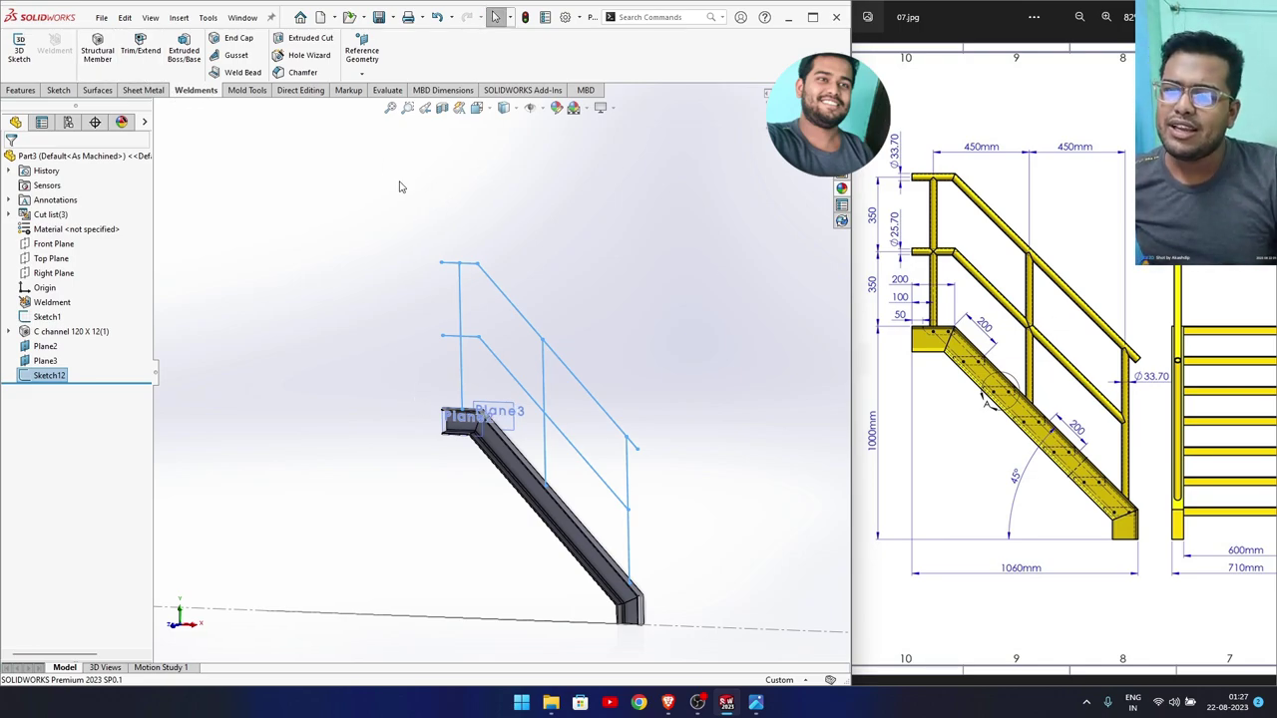
Start a Structural Member with the pipe profile at size 33.7 x 4.0.
click(98, 52)
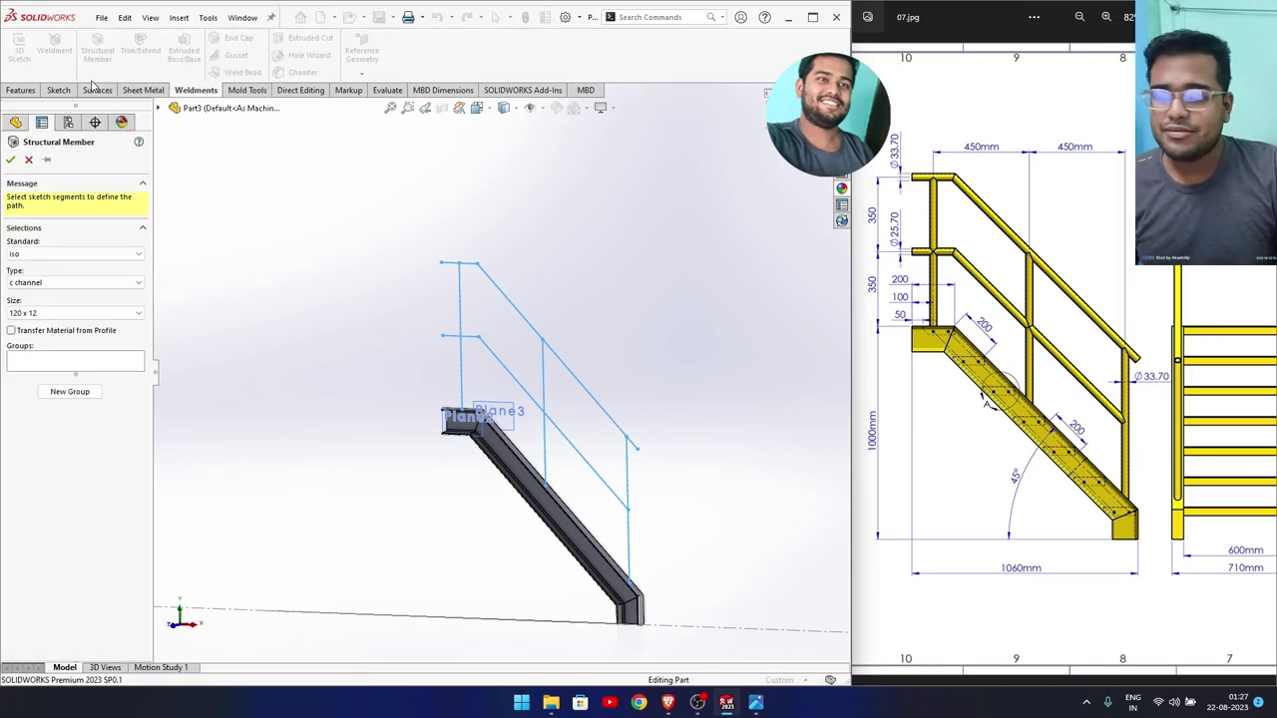
click(42, 282)
click(30, 312)
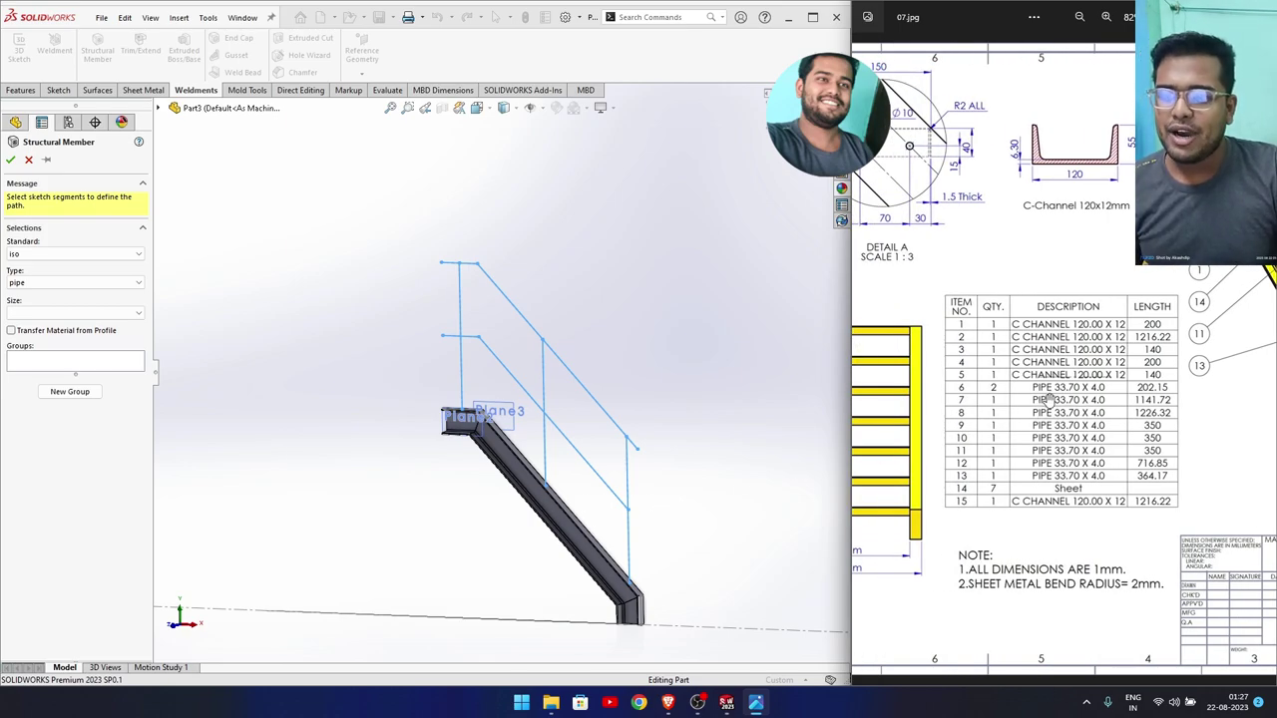
click(30, 313)
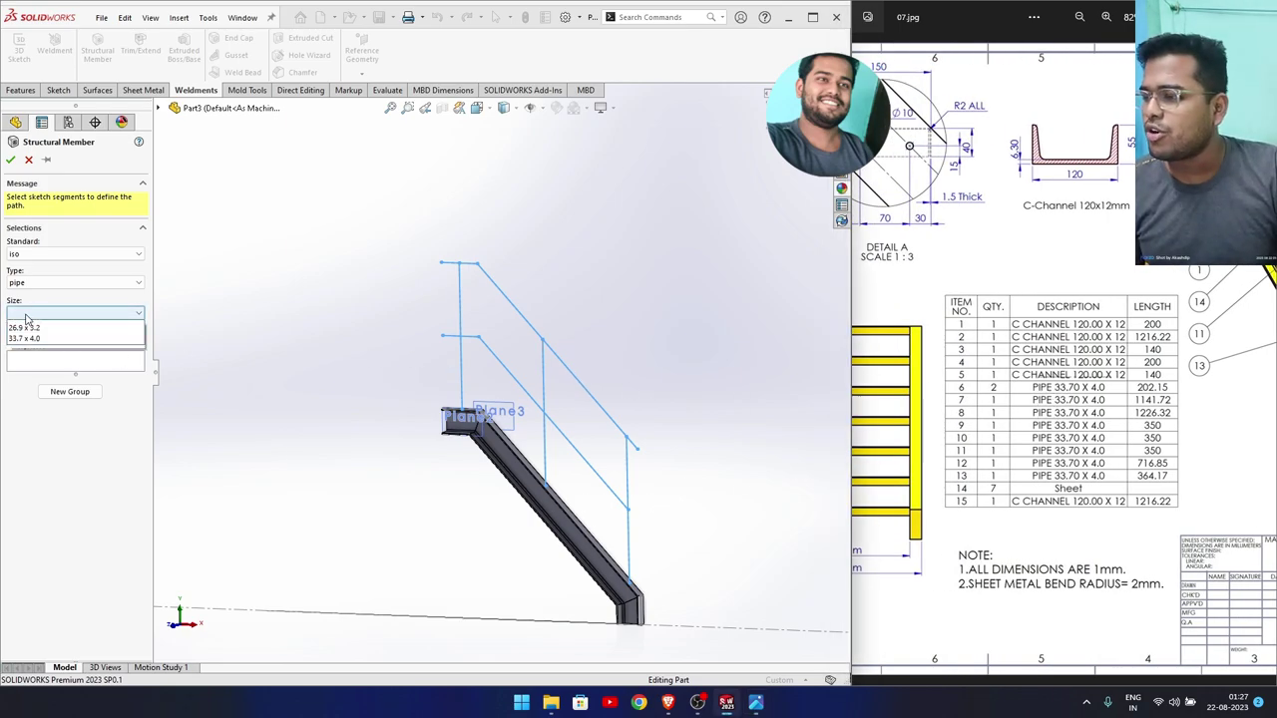
click(33, 347)
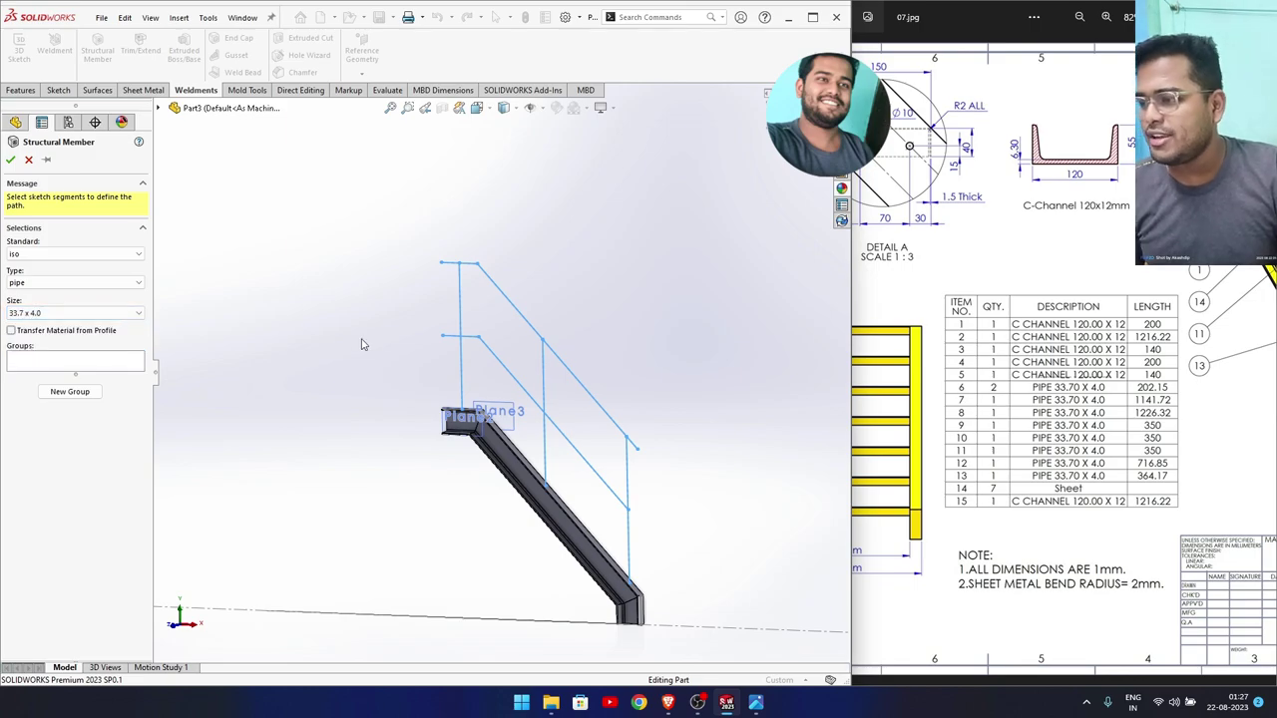
Apply the pipe to the lowest, middle and top post lines and accept the feature.
scroll(638, 529, down, 2)
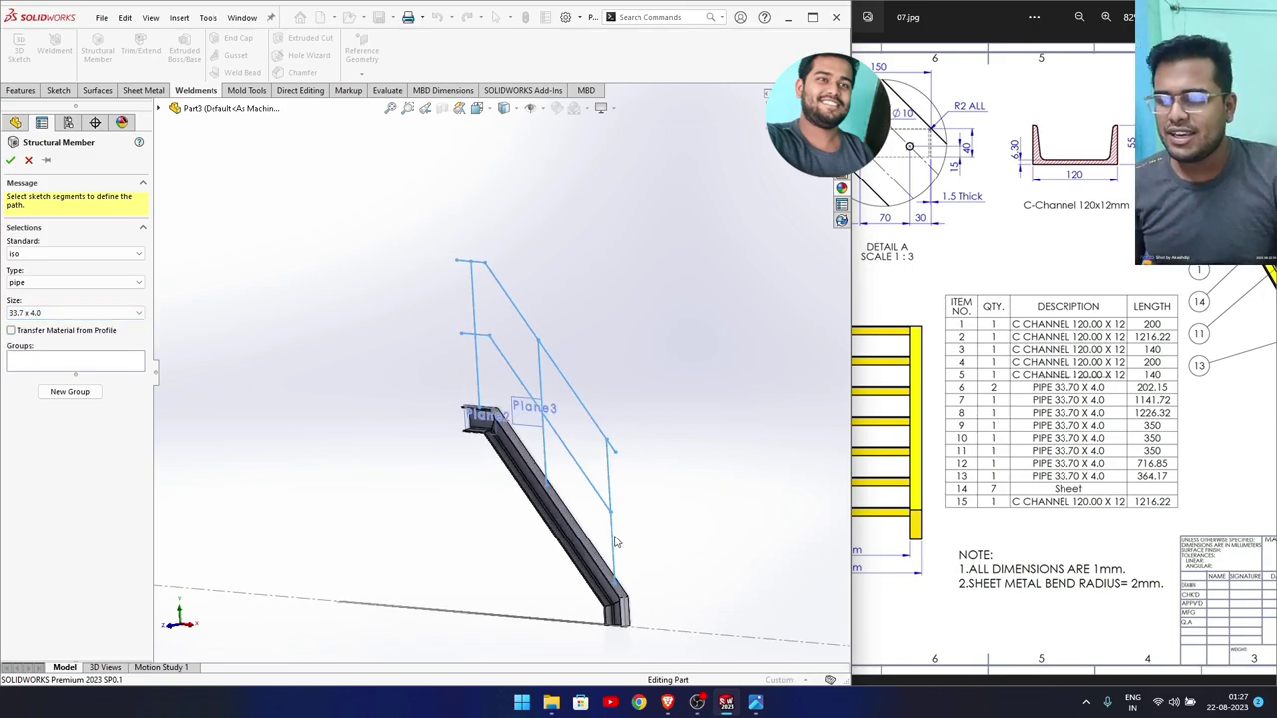
scroll(619, 539, down, 3)
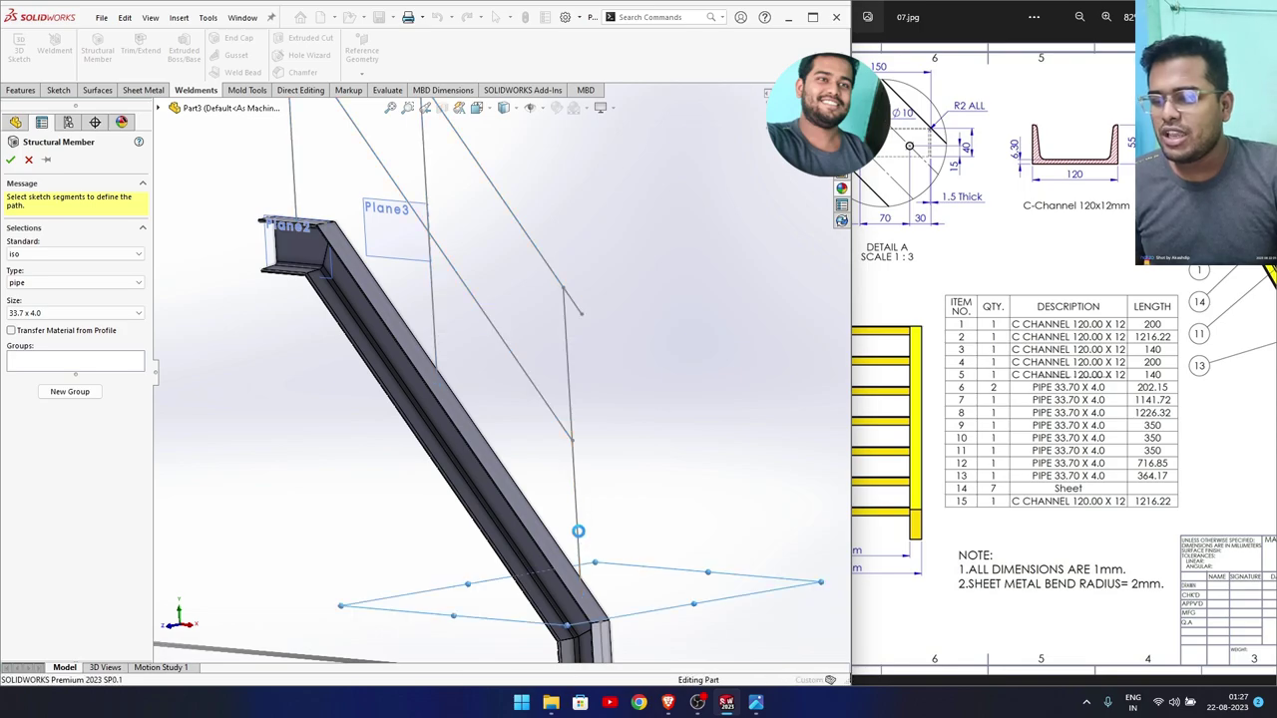
click(579, 538)
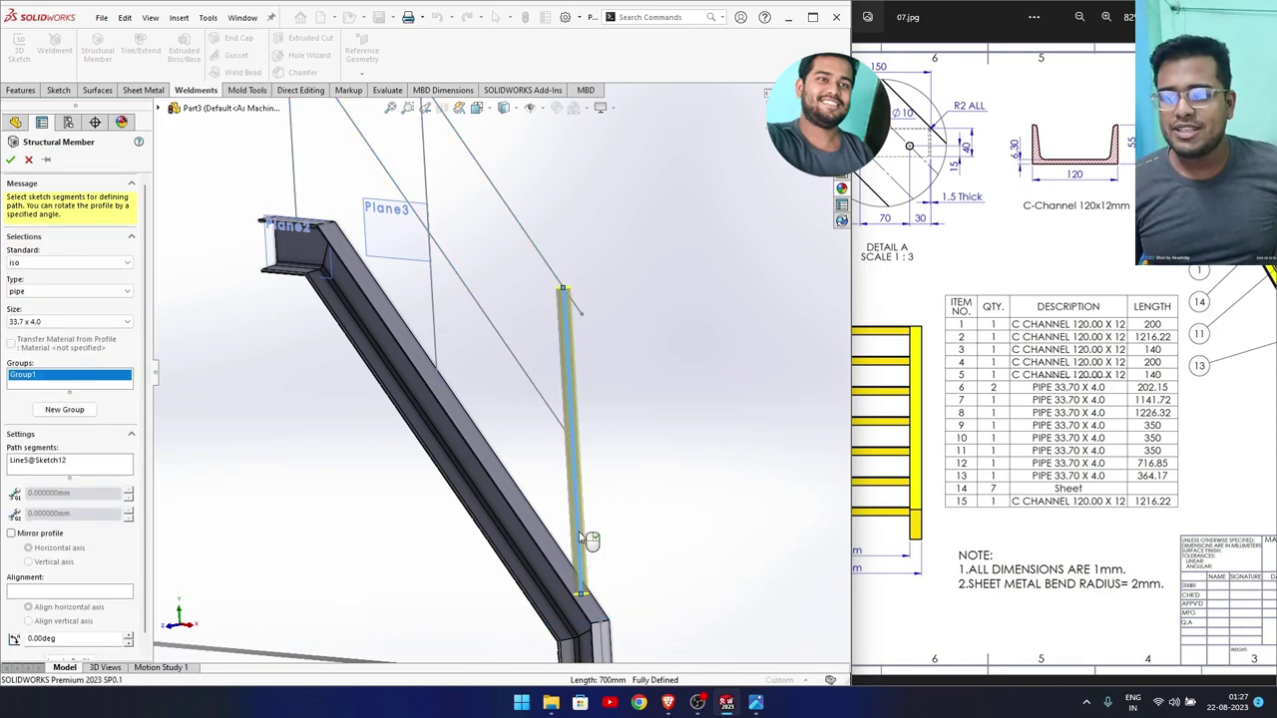
click(435, 343)
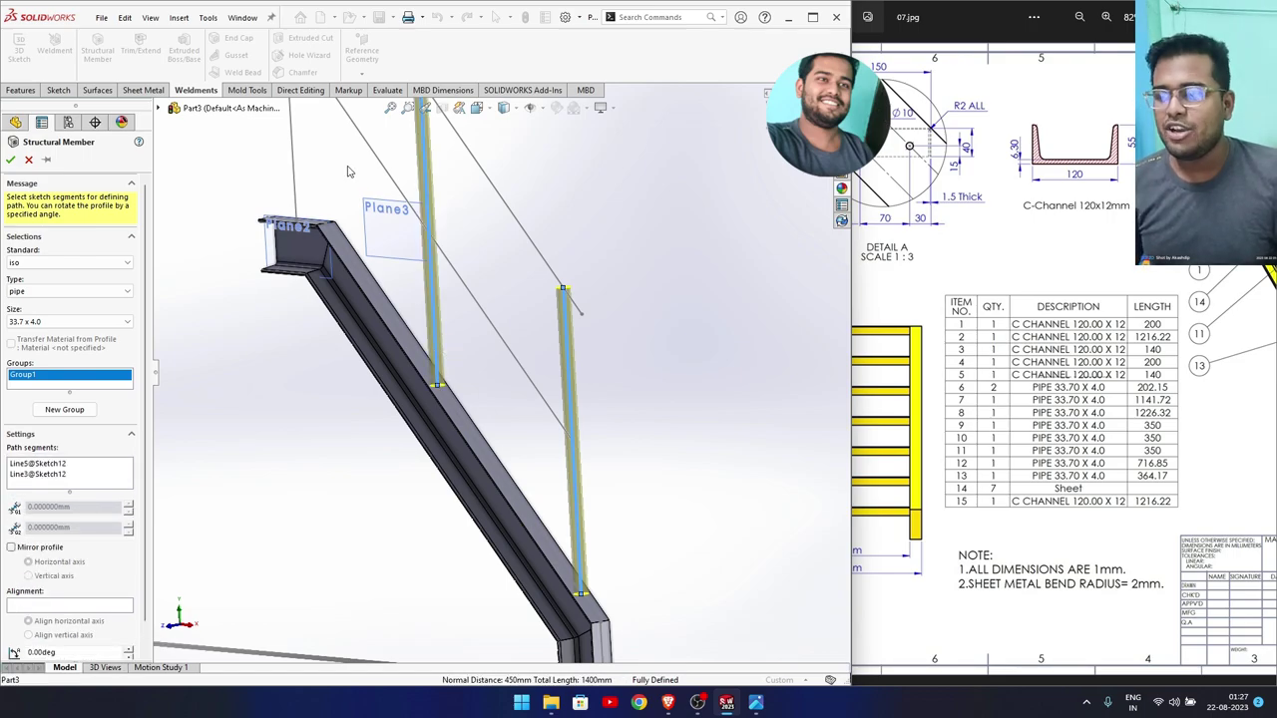
click(295, 190)
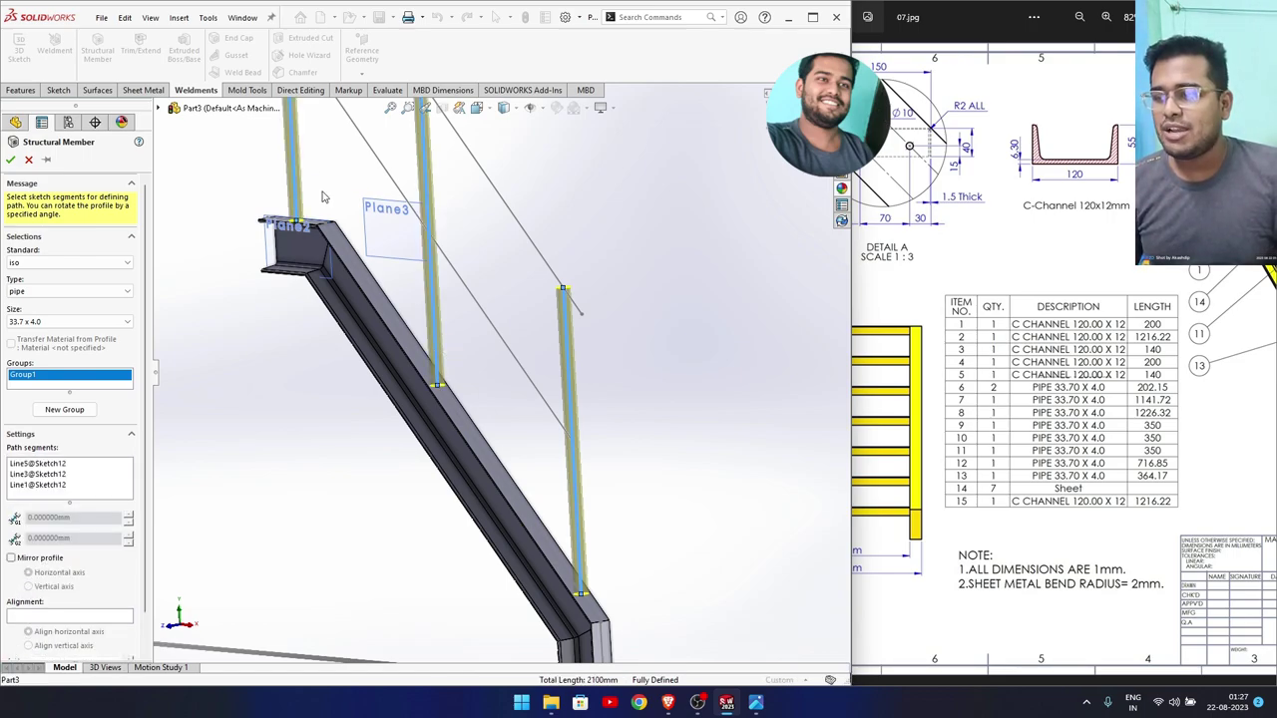
scroll(330, 198, up, 3)
middle_drag(411, 269, 417, 266)
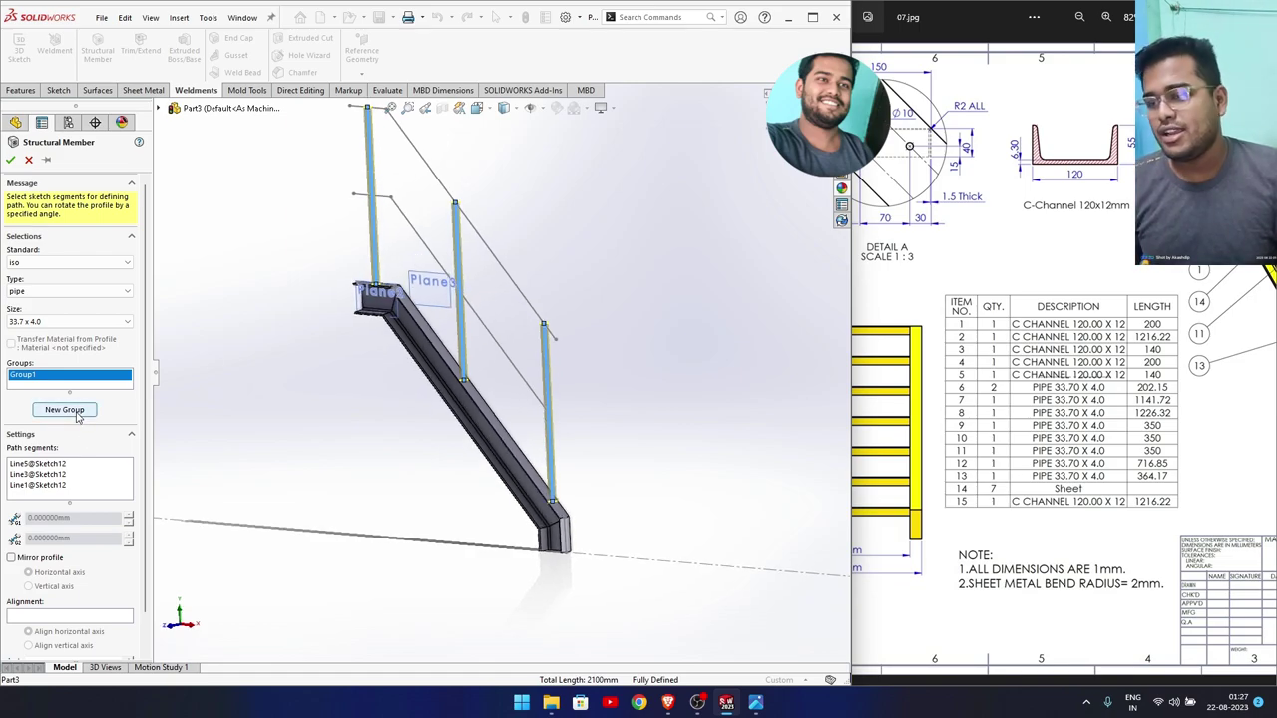
click(11, 160)
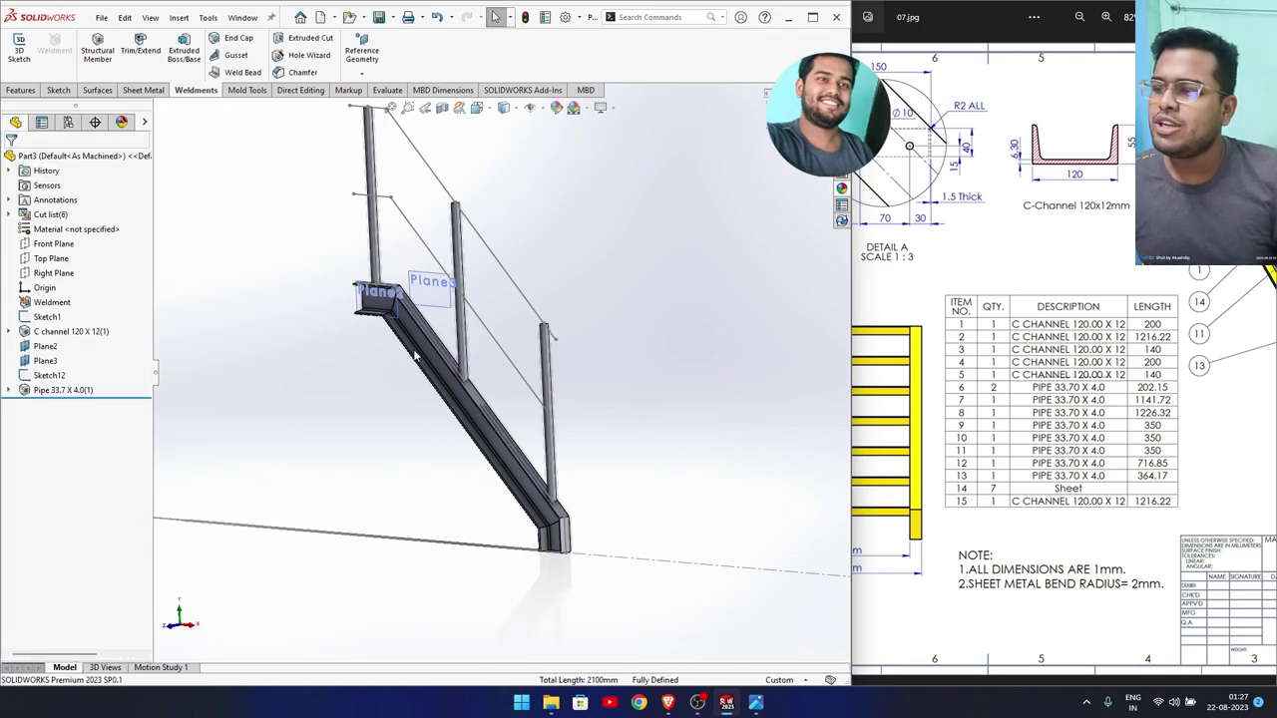
scroll(539, 484, down, 3)
scroll(538, 484, down, 2)
scroll(467, 449, down, 2)
scroll(519, 354, down, 2)
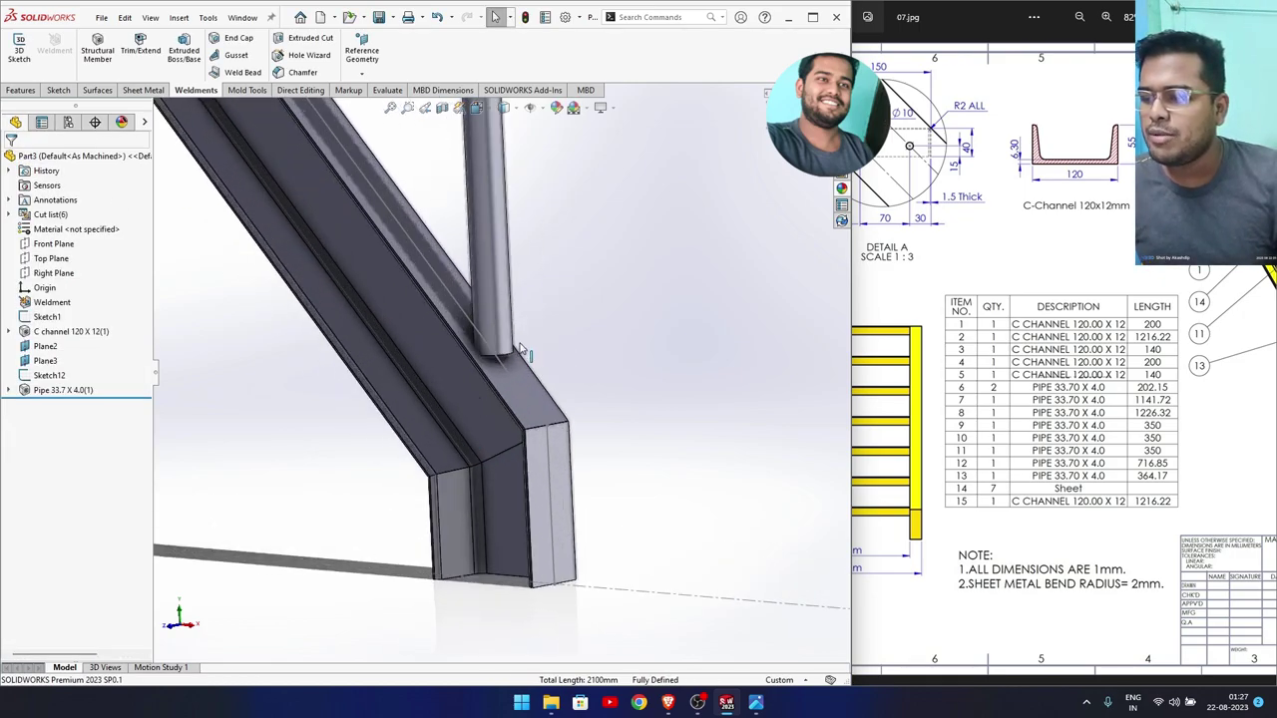
scroll(462, 385, down, 2)
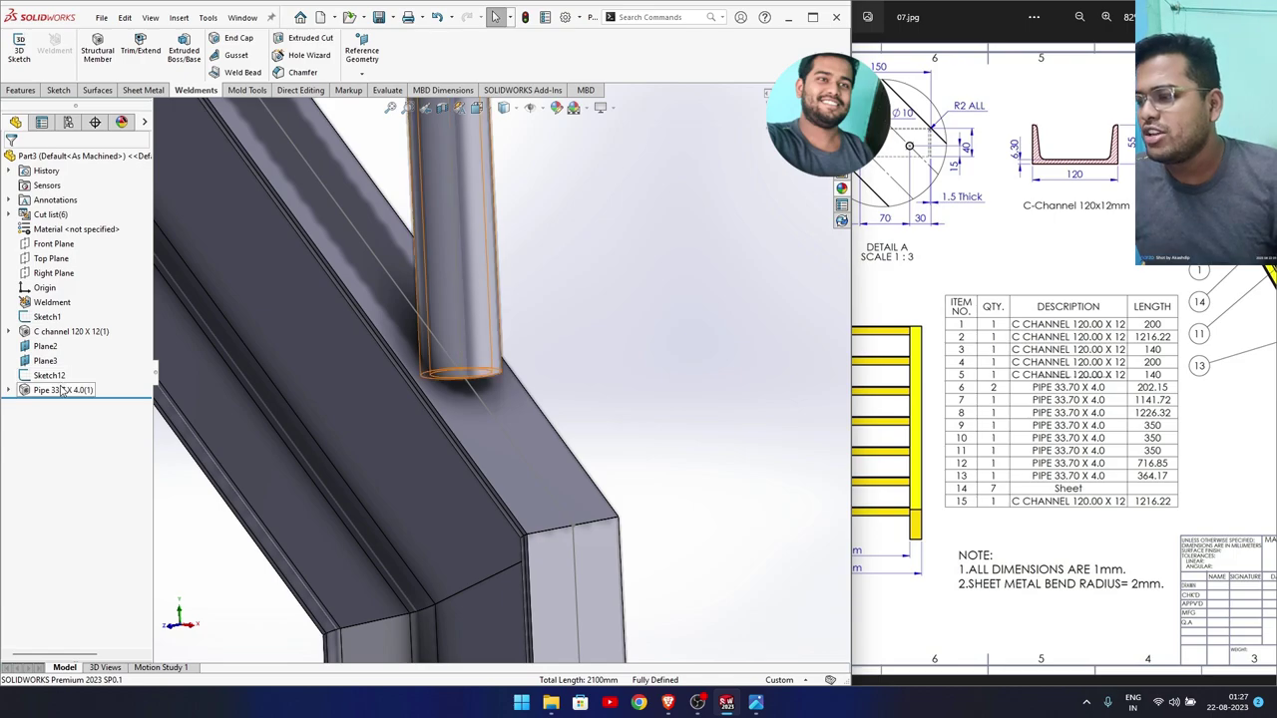
click(140, 50)
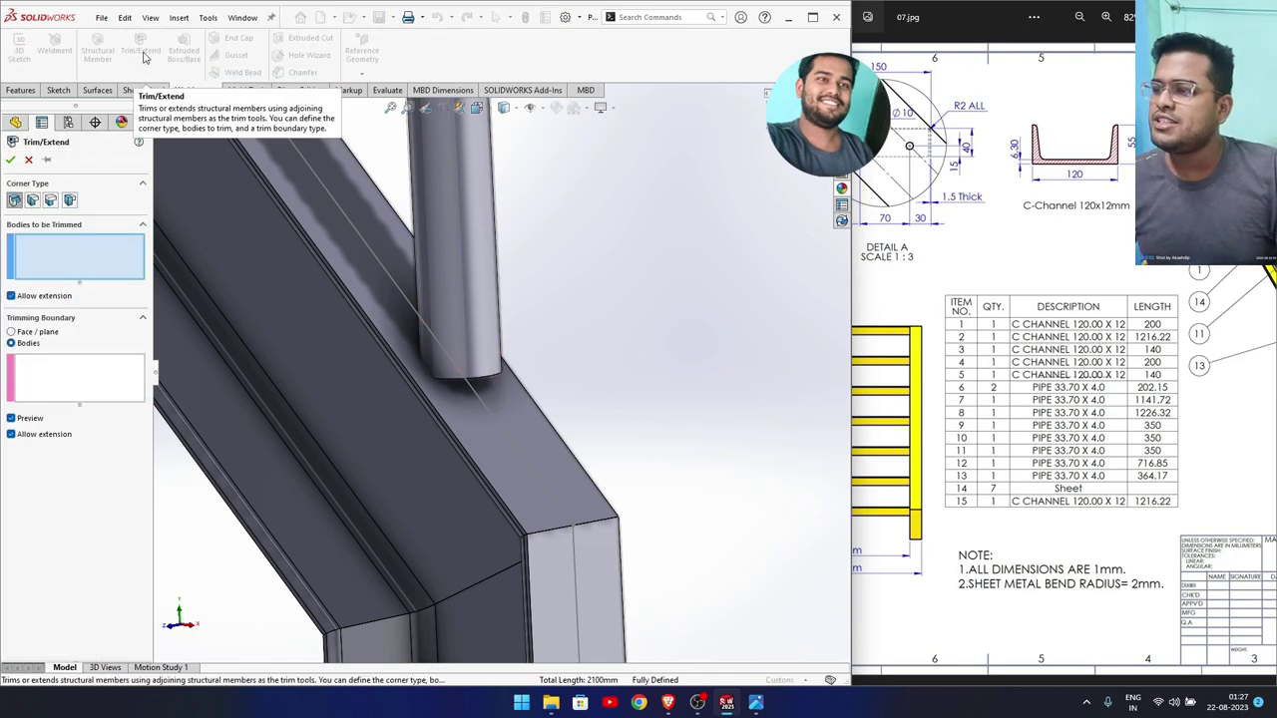
click(447, 213)
scroll(447, 214, up, 5)
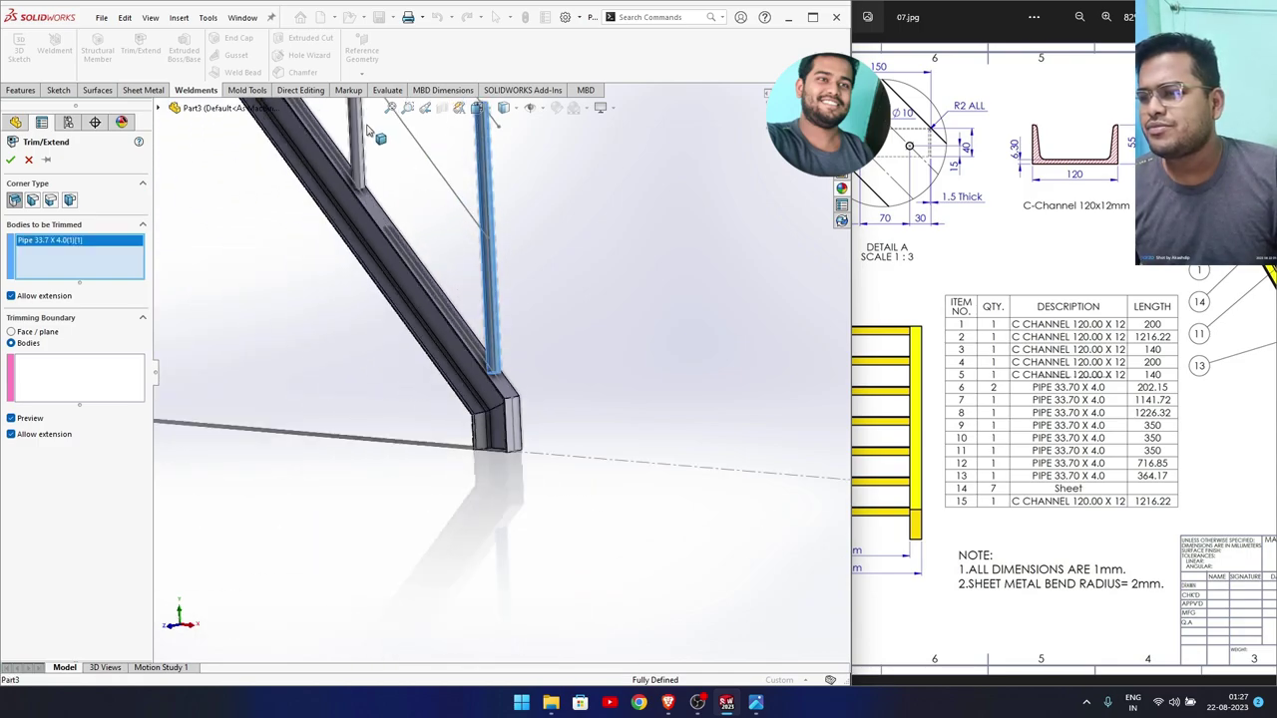
click(359, 141)
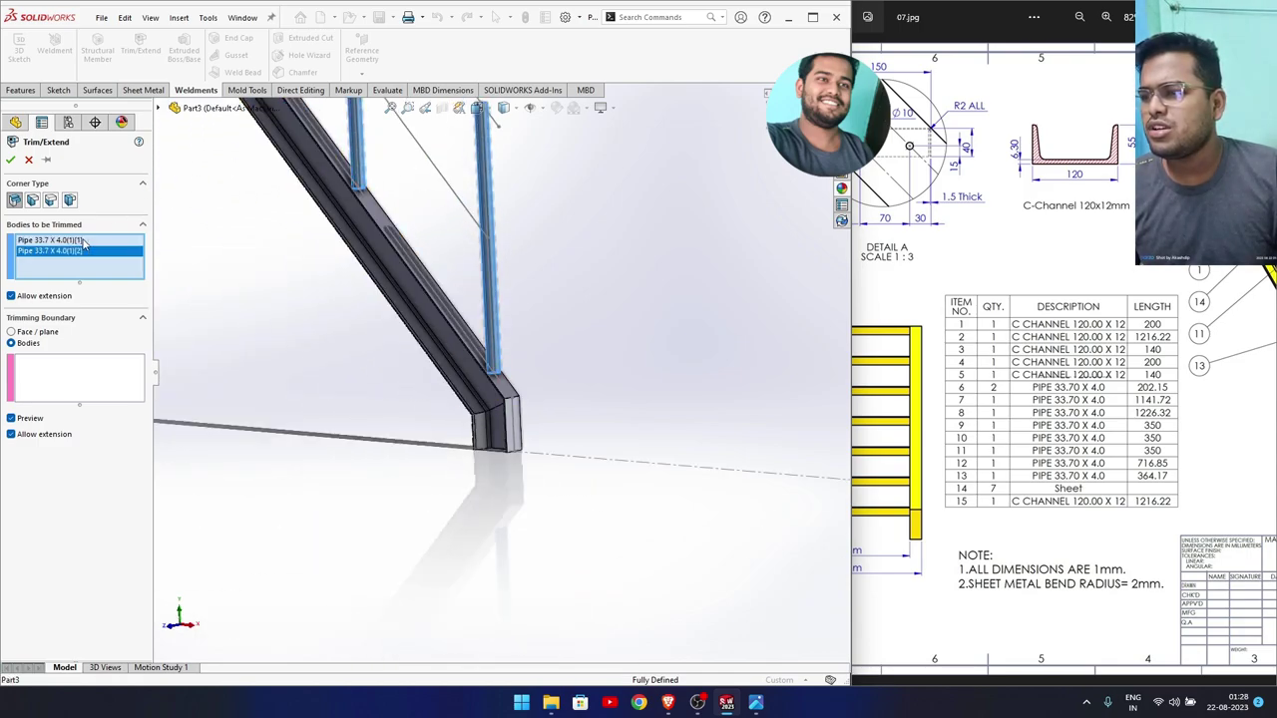
click(33, 200)
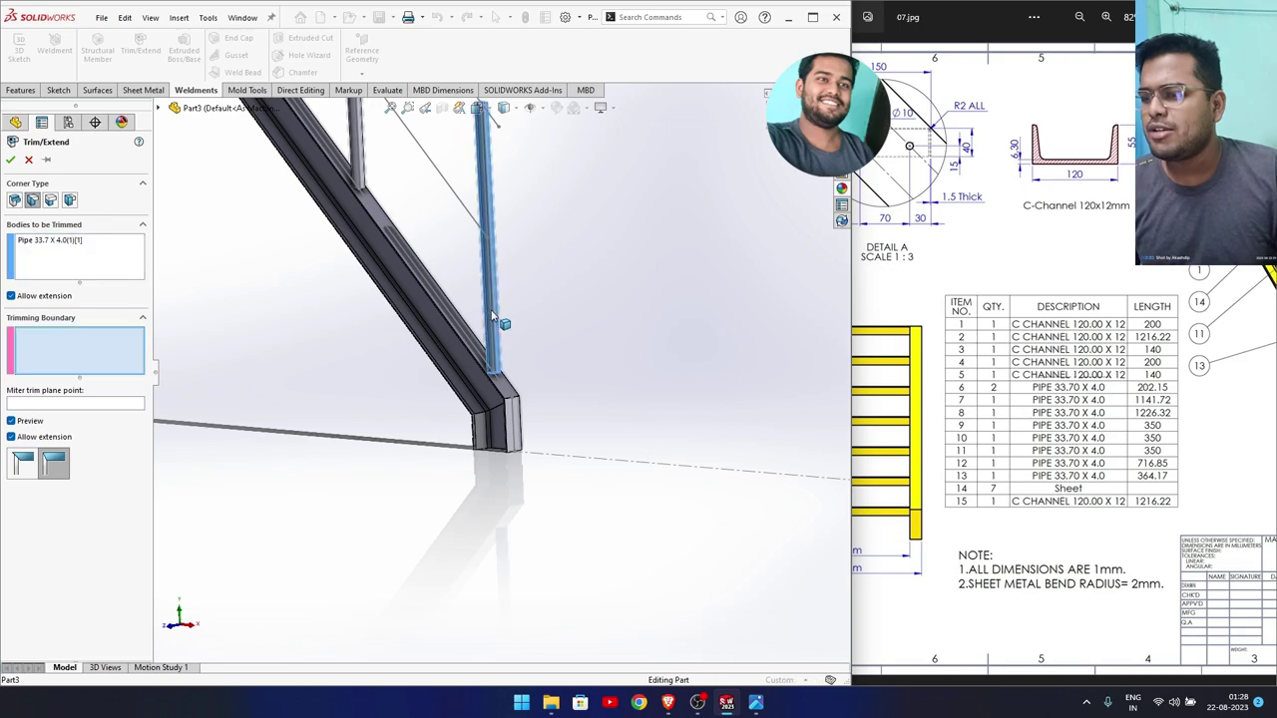
click(365, 160)
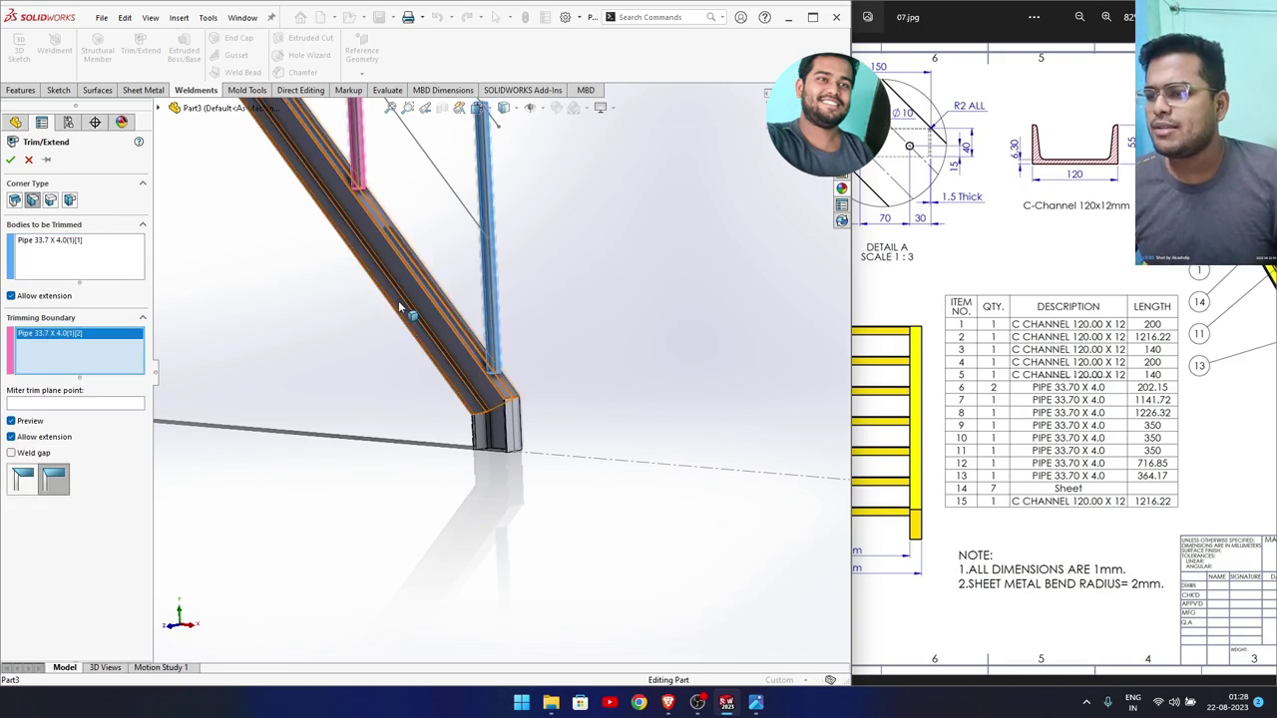
click(461, 332)
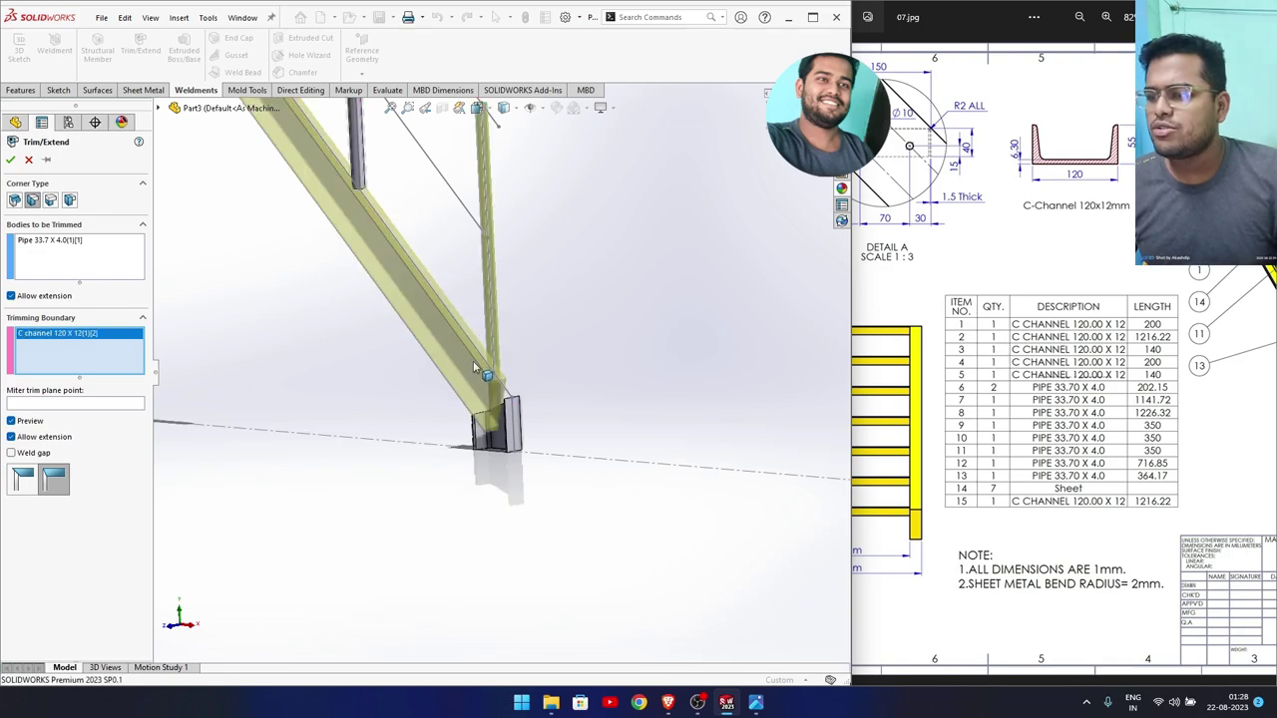
scroll(542, 370, down, 5)
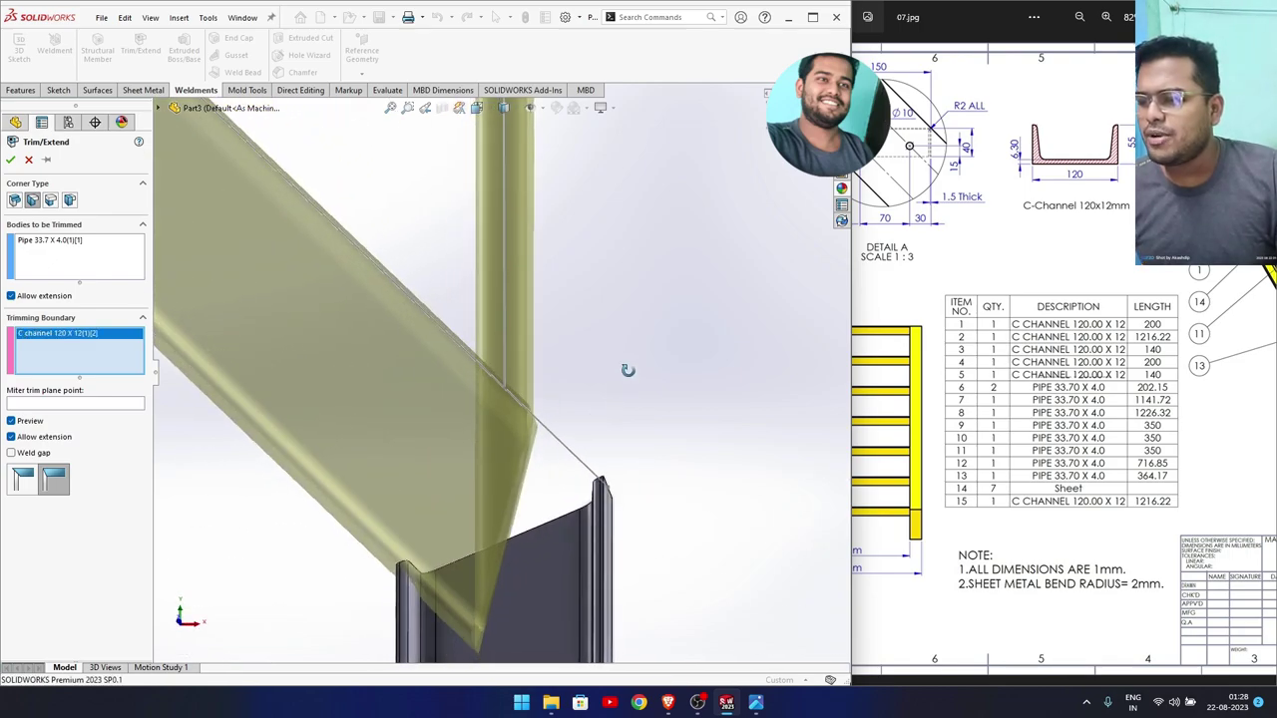
middle_drag(627, 370, 619, 378)
click(46, 483)
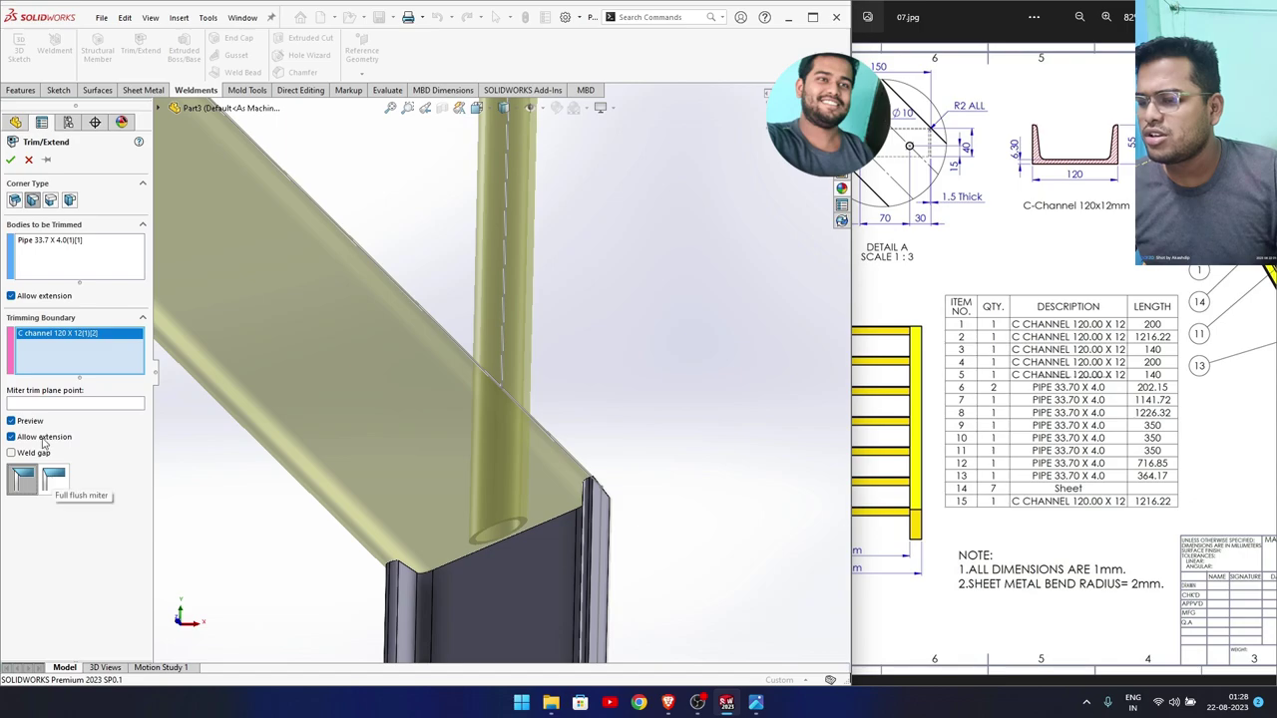
click(28, 161)
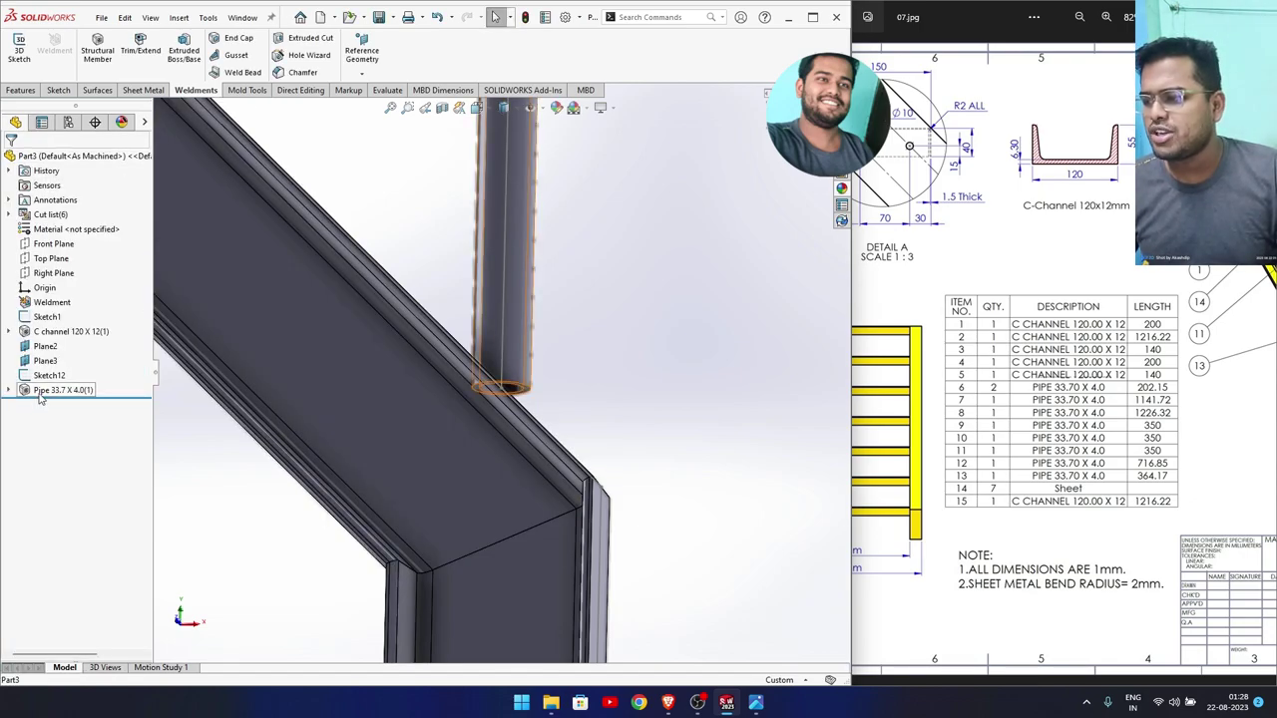
Open the Pipe 33.7 X 4.0(1) feature for editing and close it unchanged.
click(40, 398)
click(50, 359)
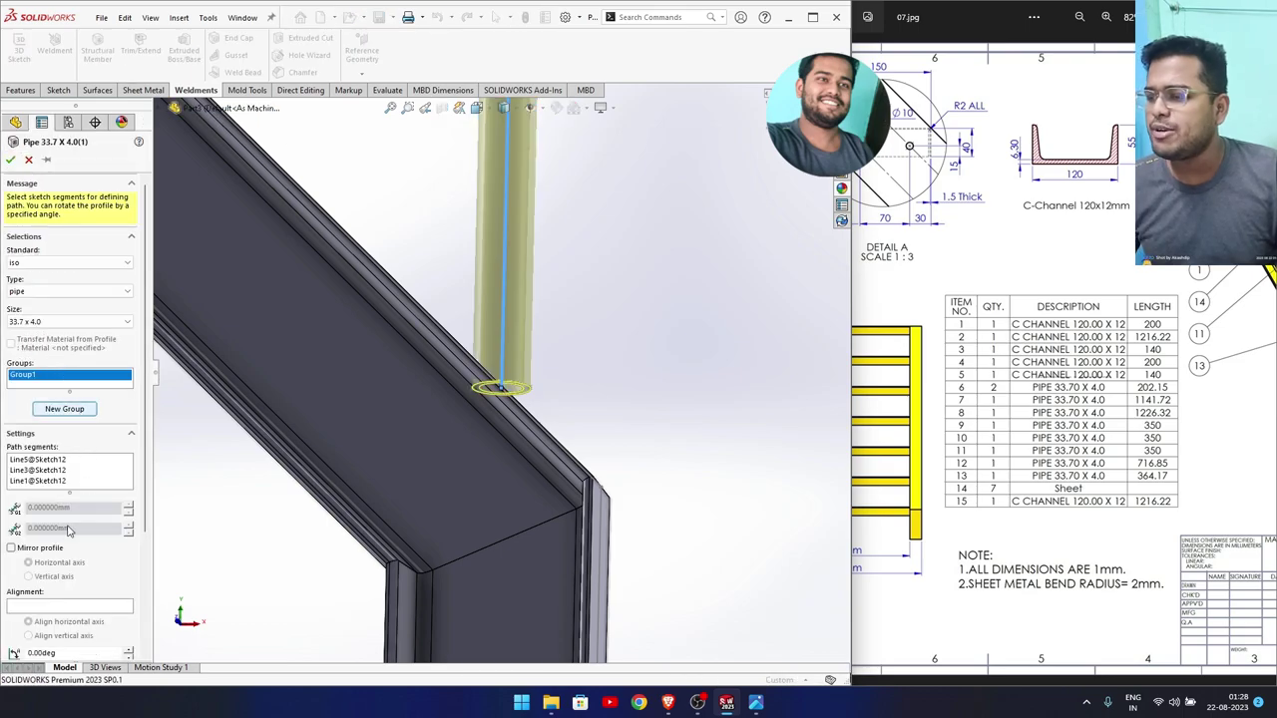
scroll(68, 532, down, 3)
scroll(79, 549, down, 1)
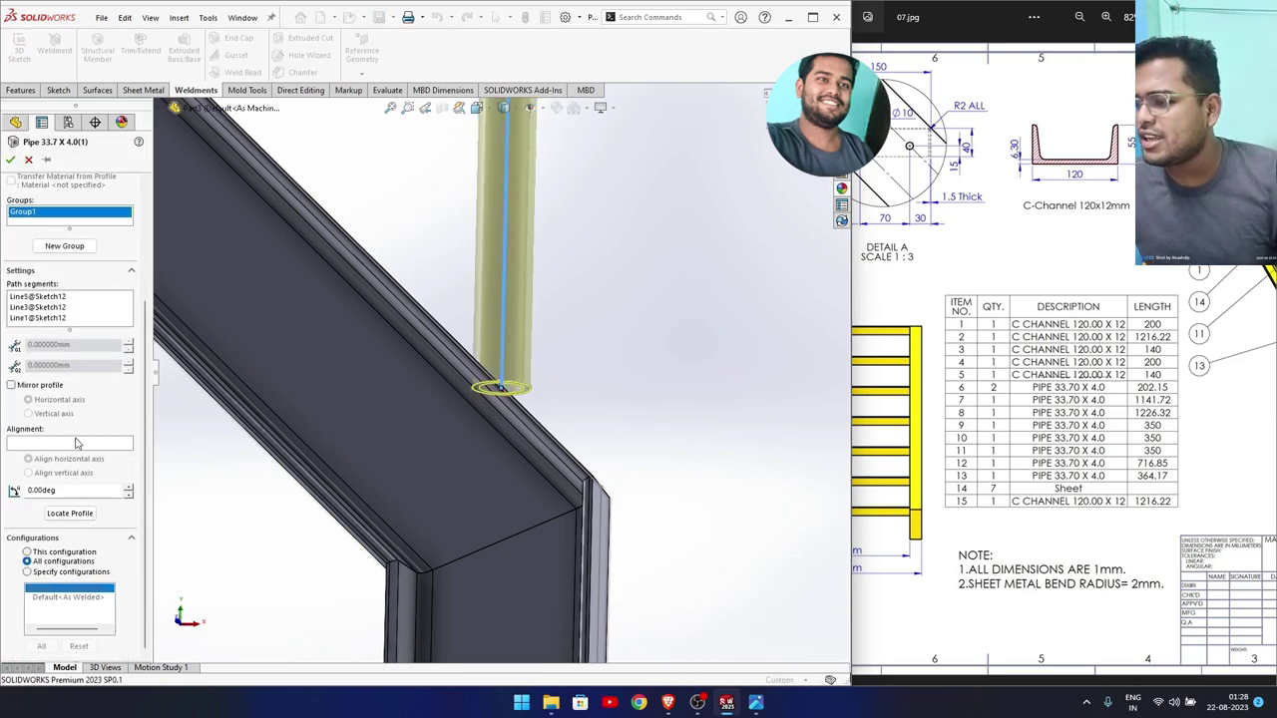
scroll(80, 381, up, 4)
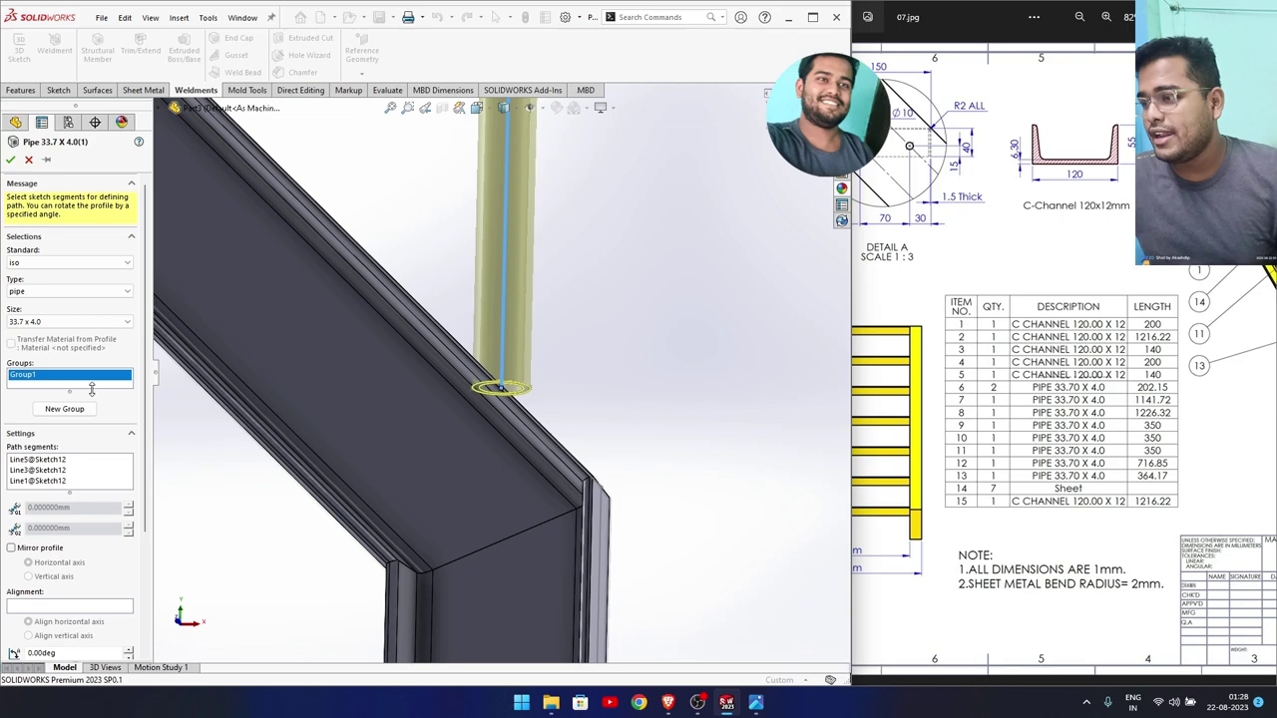
scroll(70, 466, down, 3)
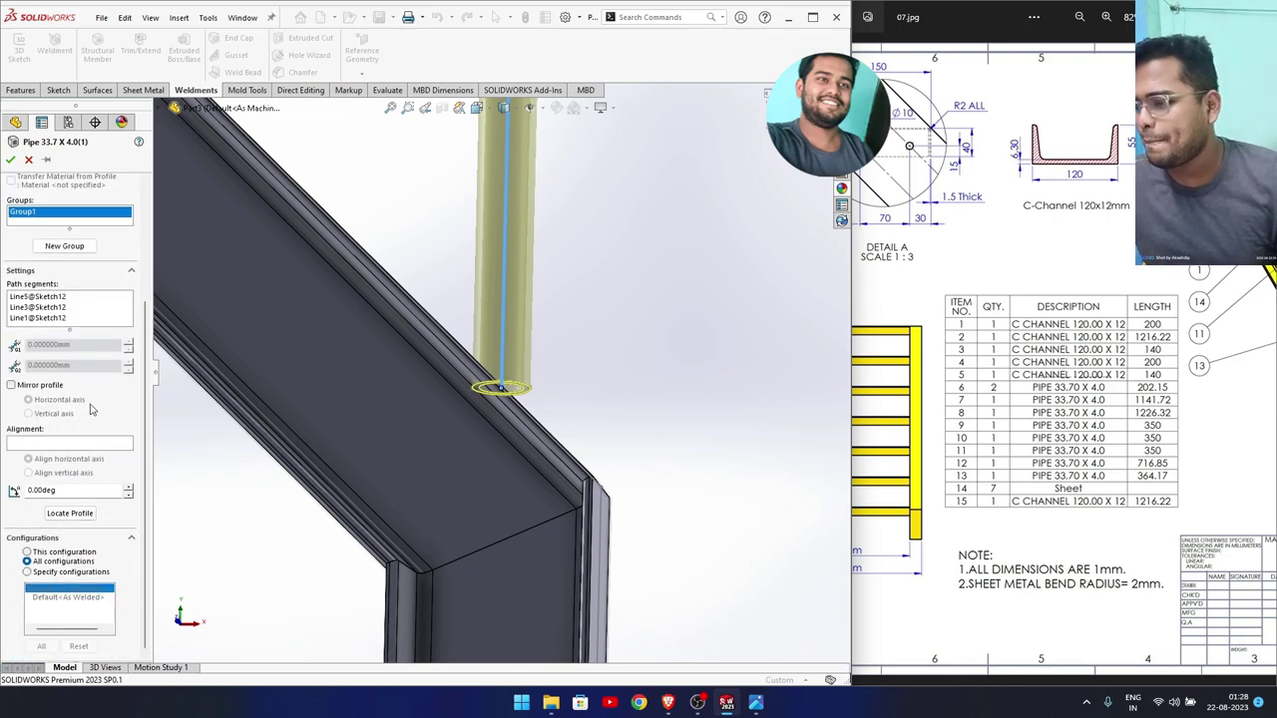
click(29, 162)
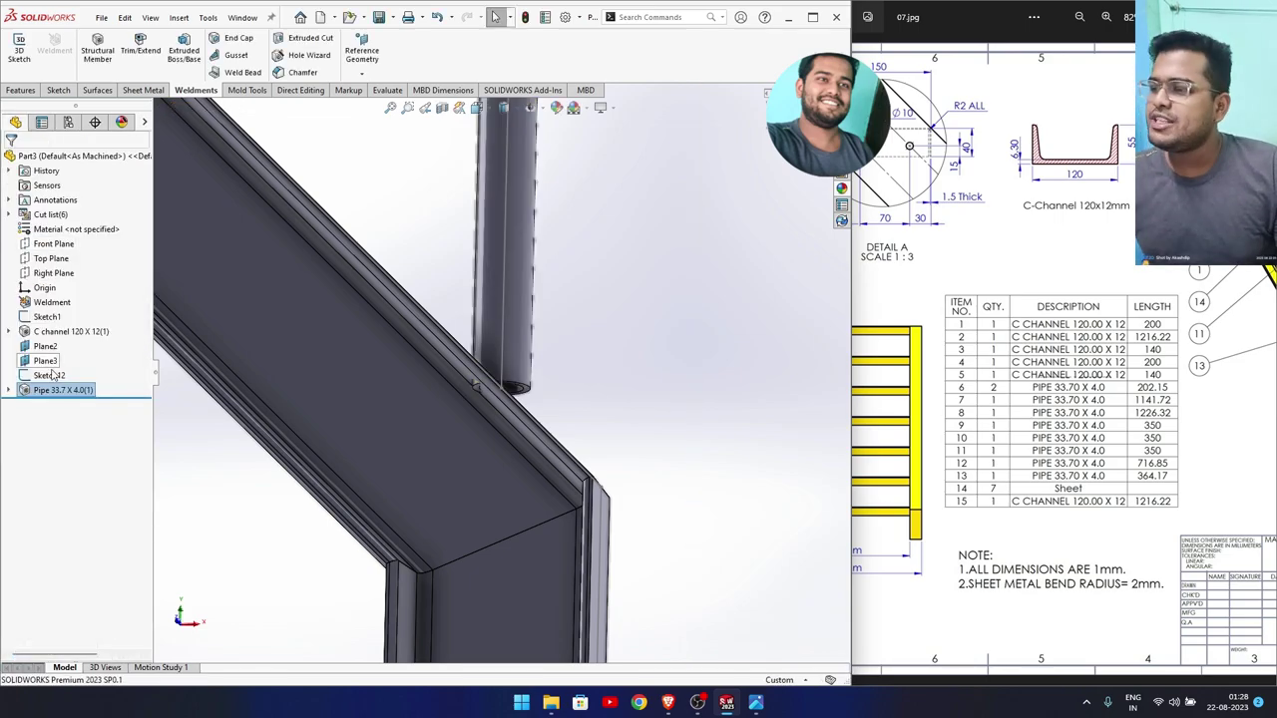
Delete the Pipe 33.7 X 4.0(1) feature and its dependents, then select Sketch12.
key(Delete)
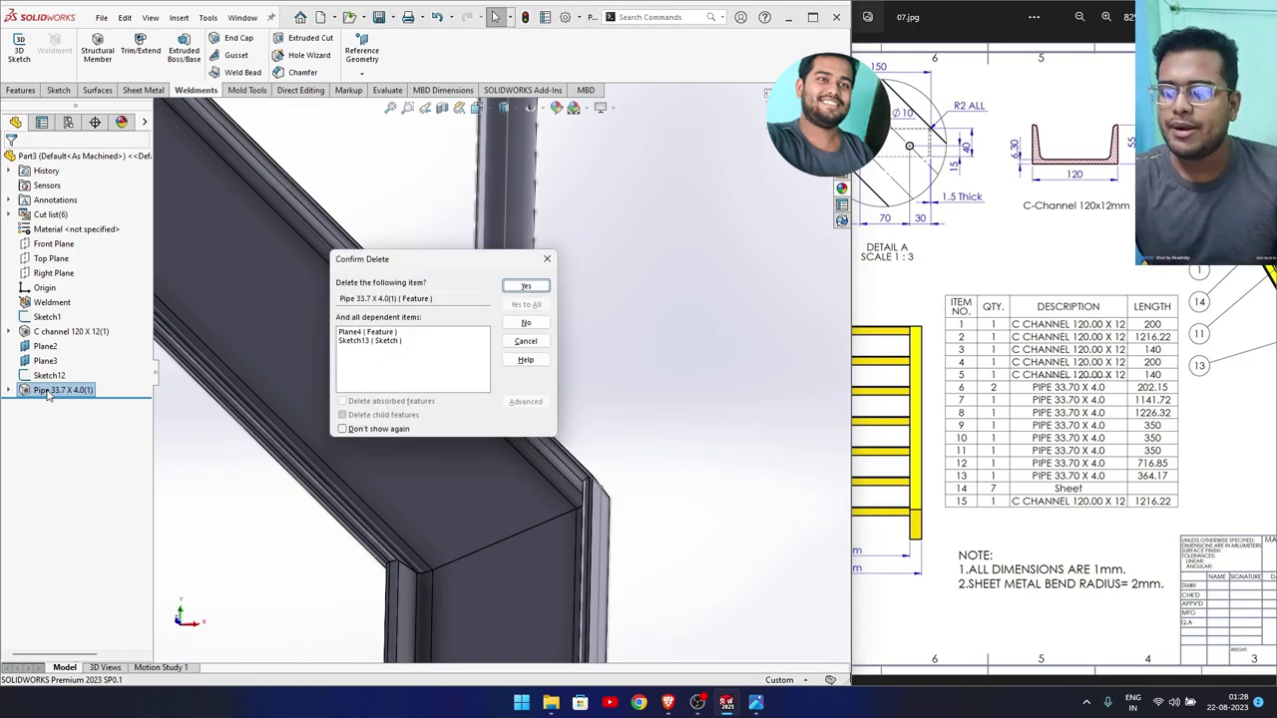
key(Return)
click(47, 376)
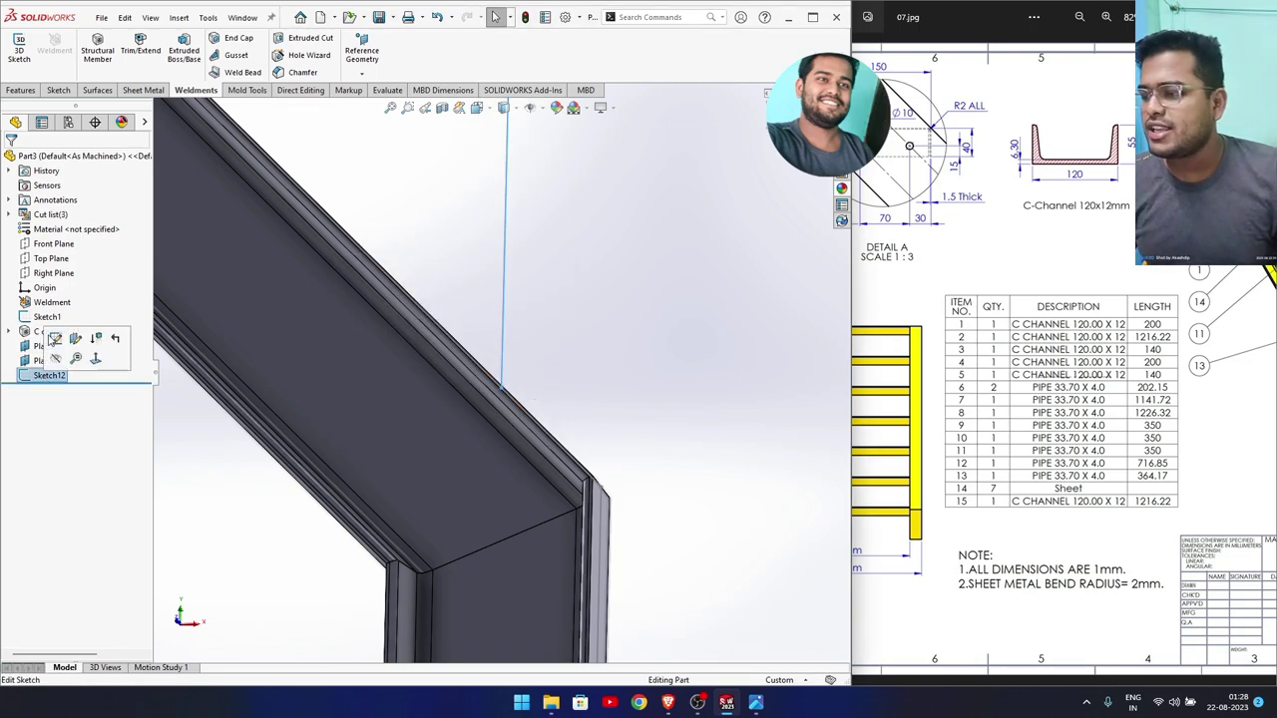
click(132, 55)
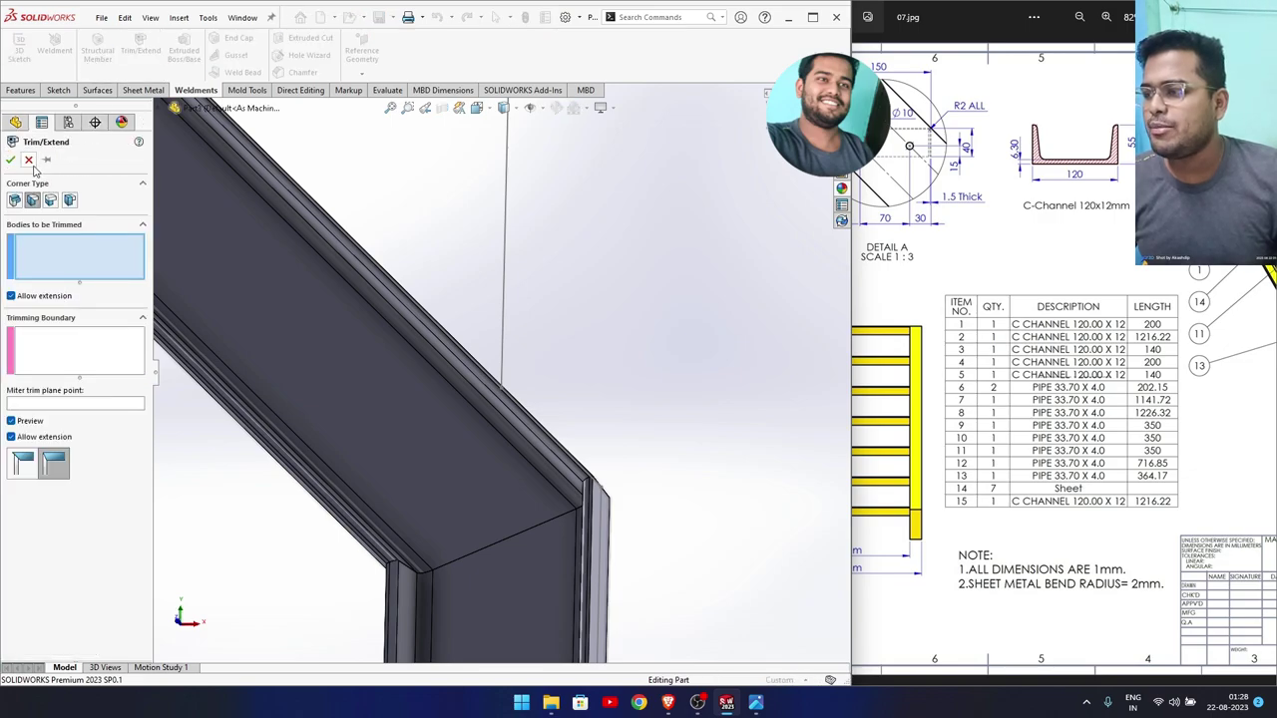
Create 33.7 x 4.0 pipe posts on Sketch12's Line5, Line3 and Line1.
click(29, 159)
click(97, 50)
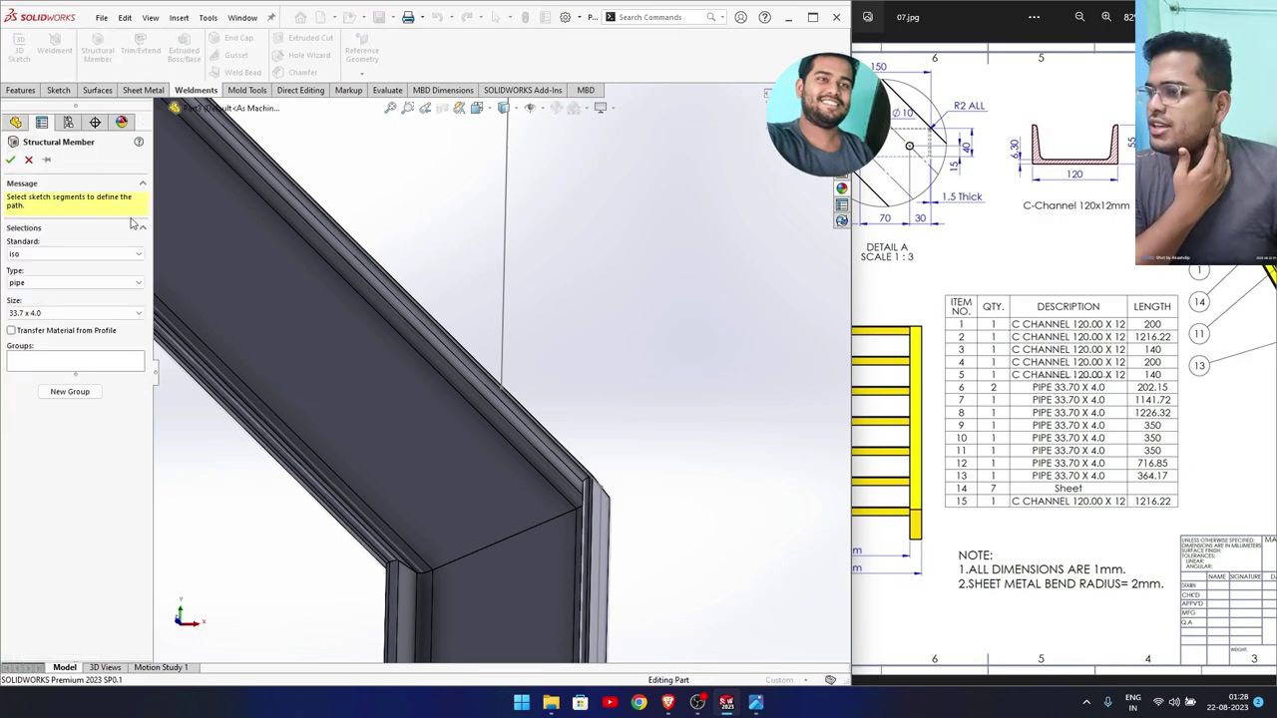
click(504, 350)
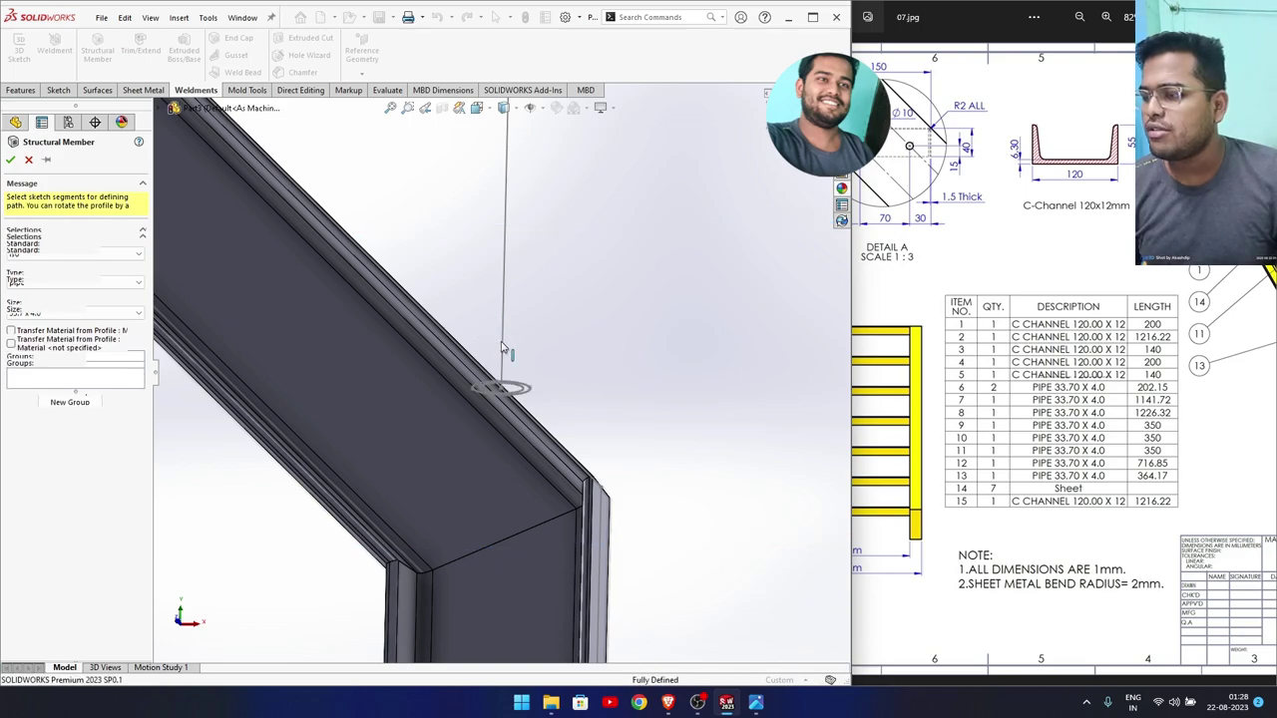
scroll(124, 566, down, 1)
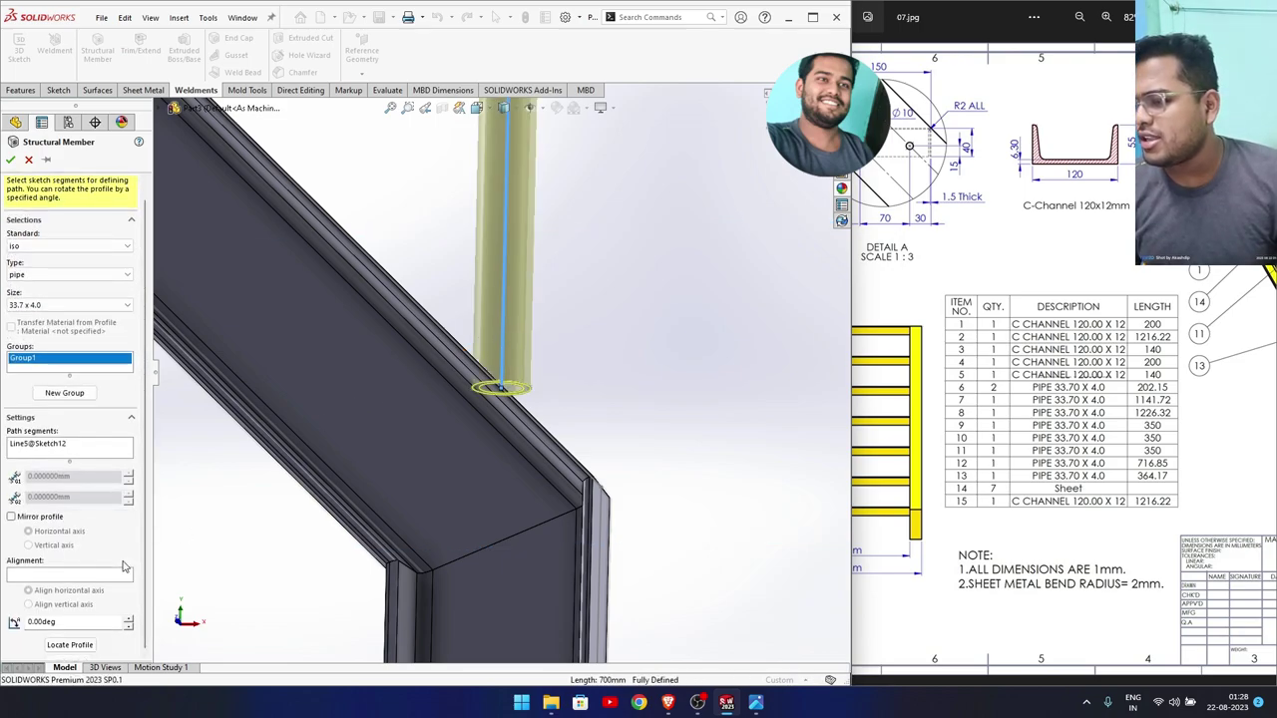
scroll(442, 357, up, 2)
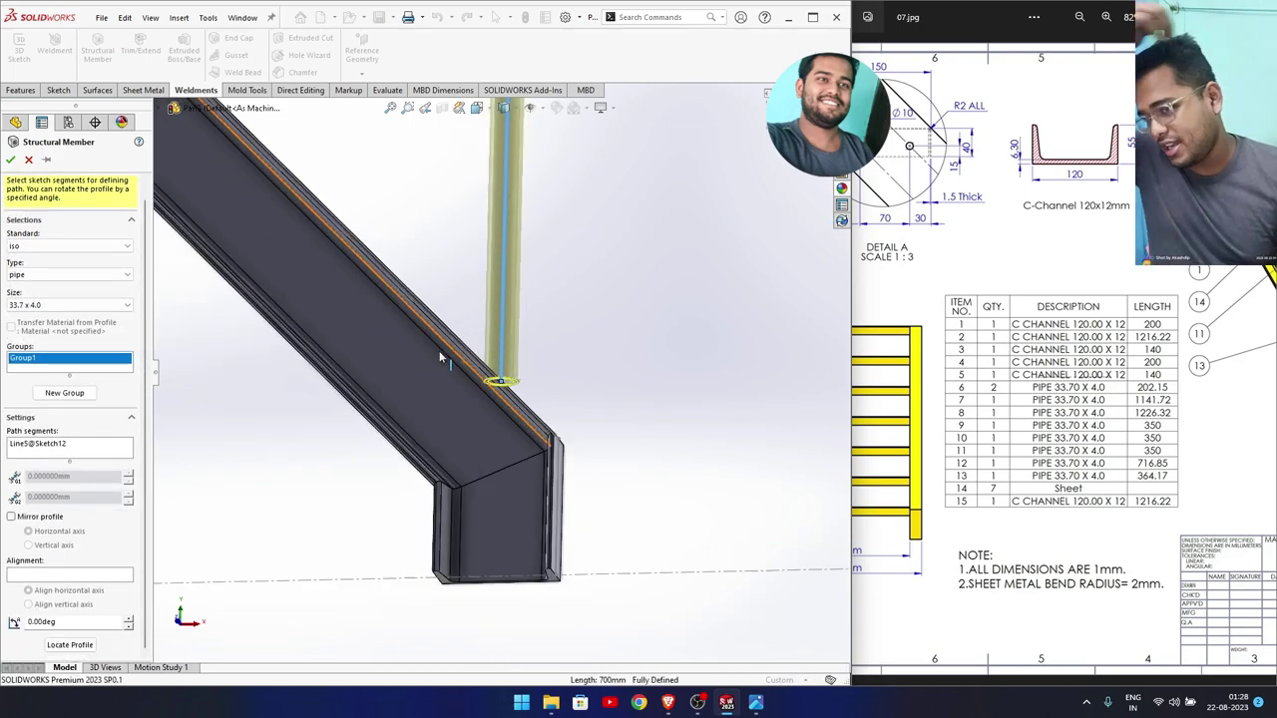
scroll(433, 337, up, 2)
scroll(419, 299, up, 1)
click(353, 214)
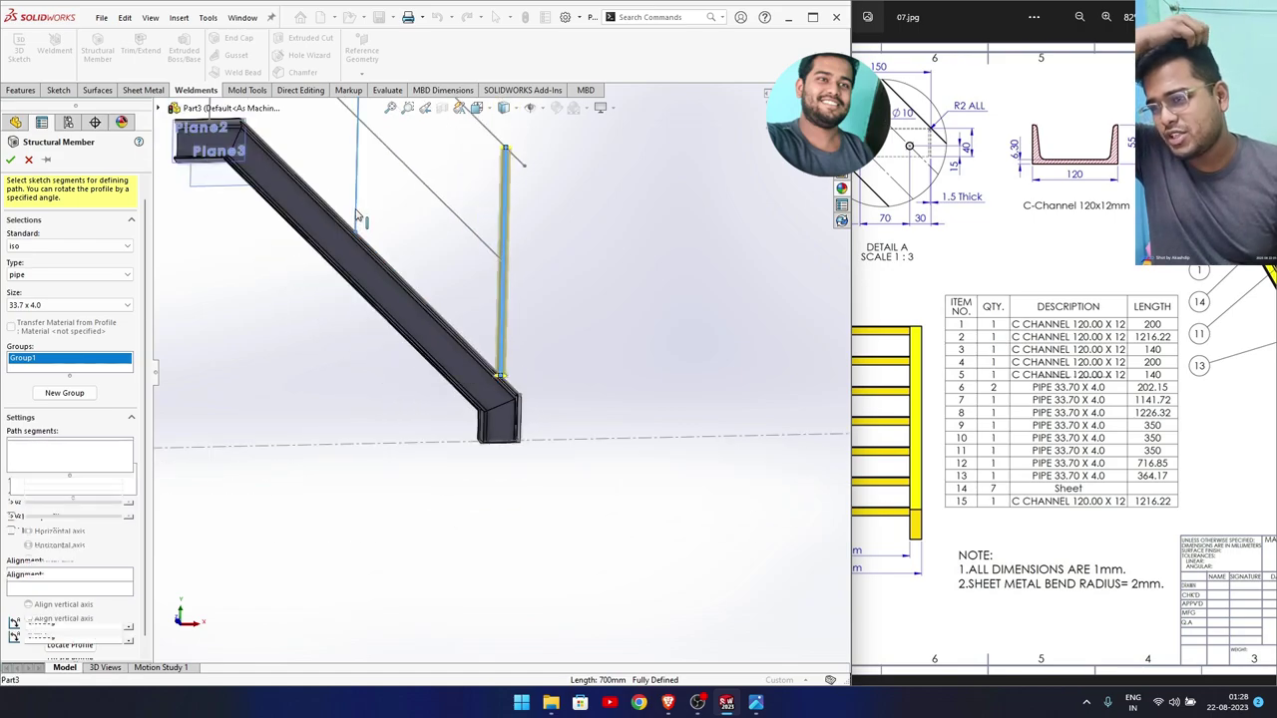
scroll(281, 271, up, 1)
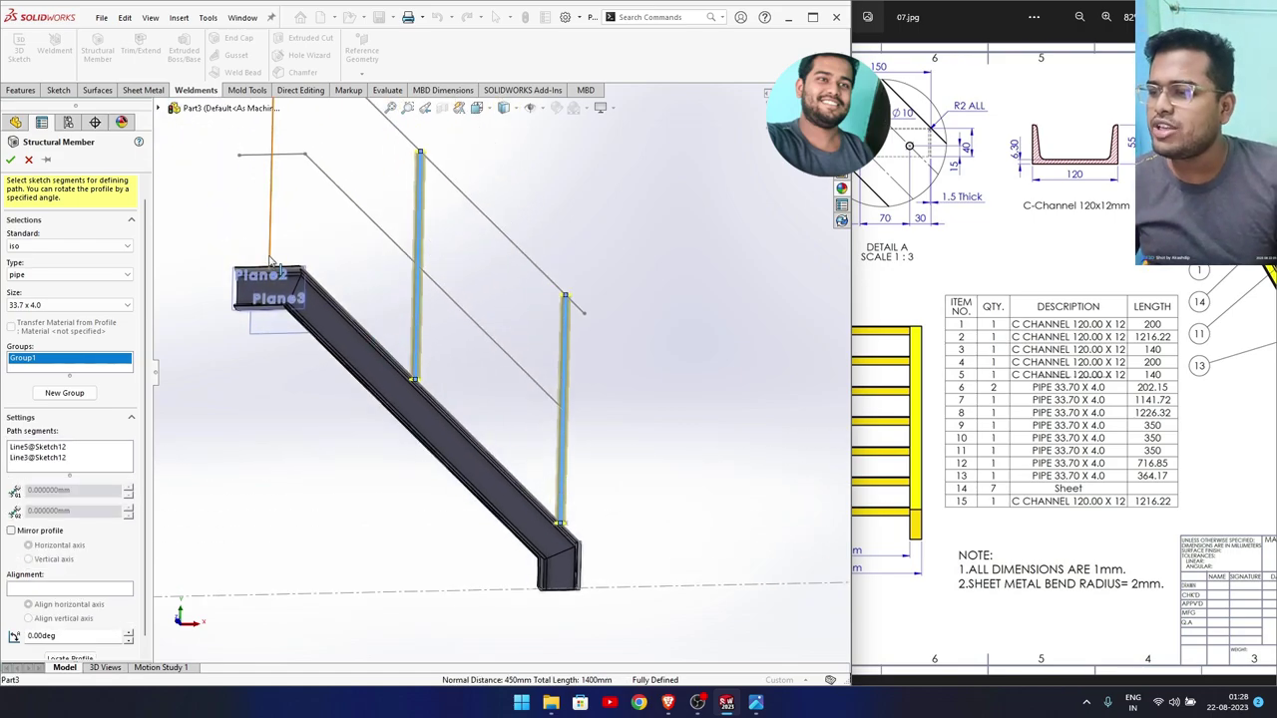
click(281, 271)
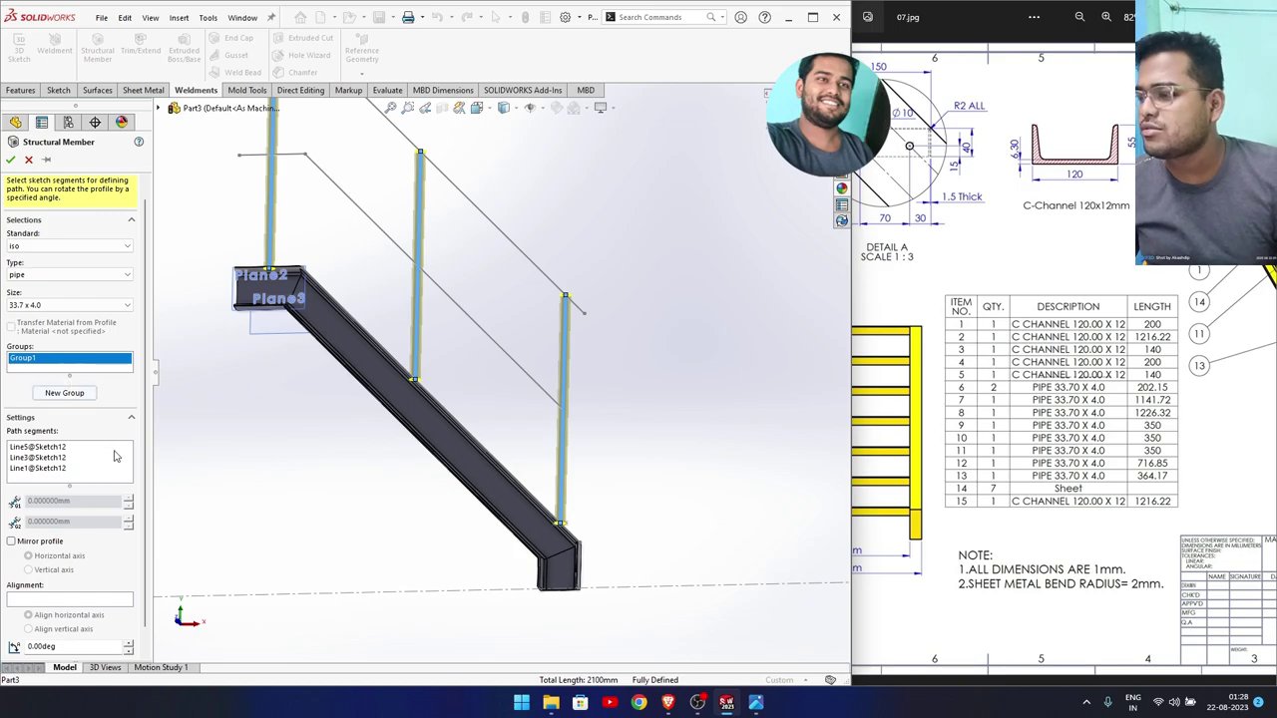
mouse_move(144, 419)
scroll(148, 493, down, 1)
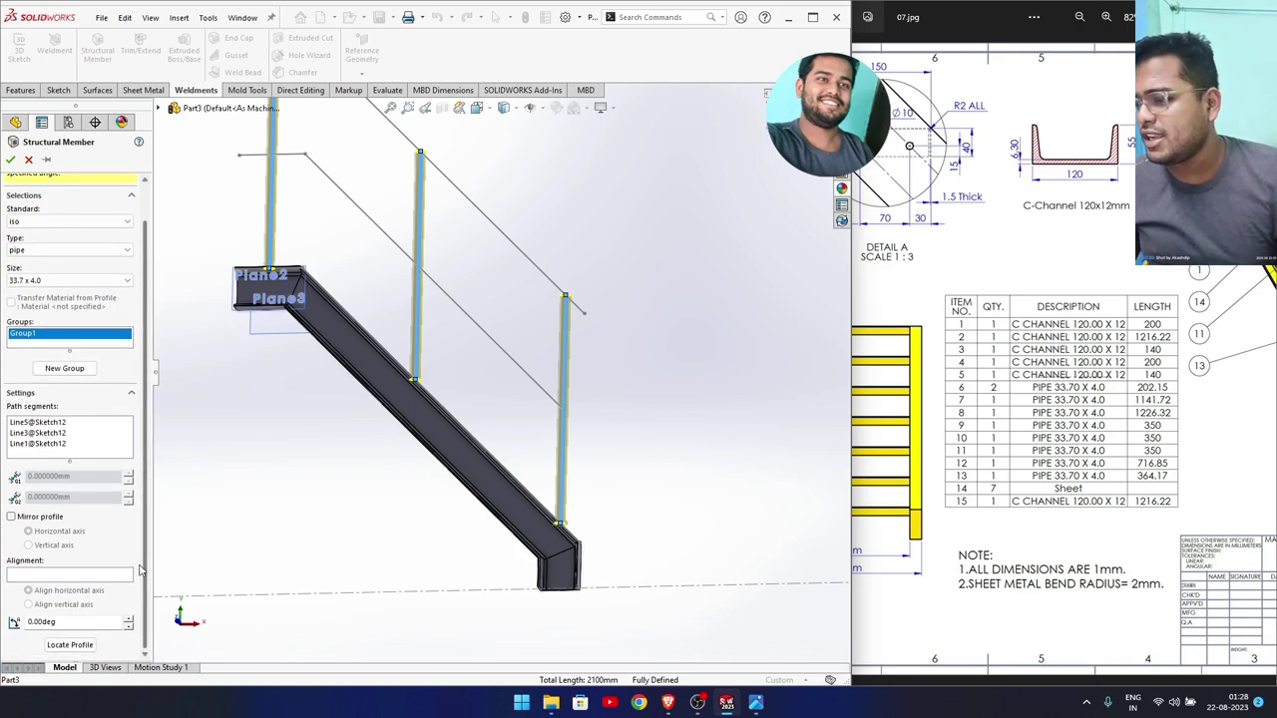
click(10, 161)
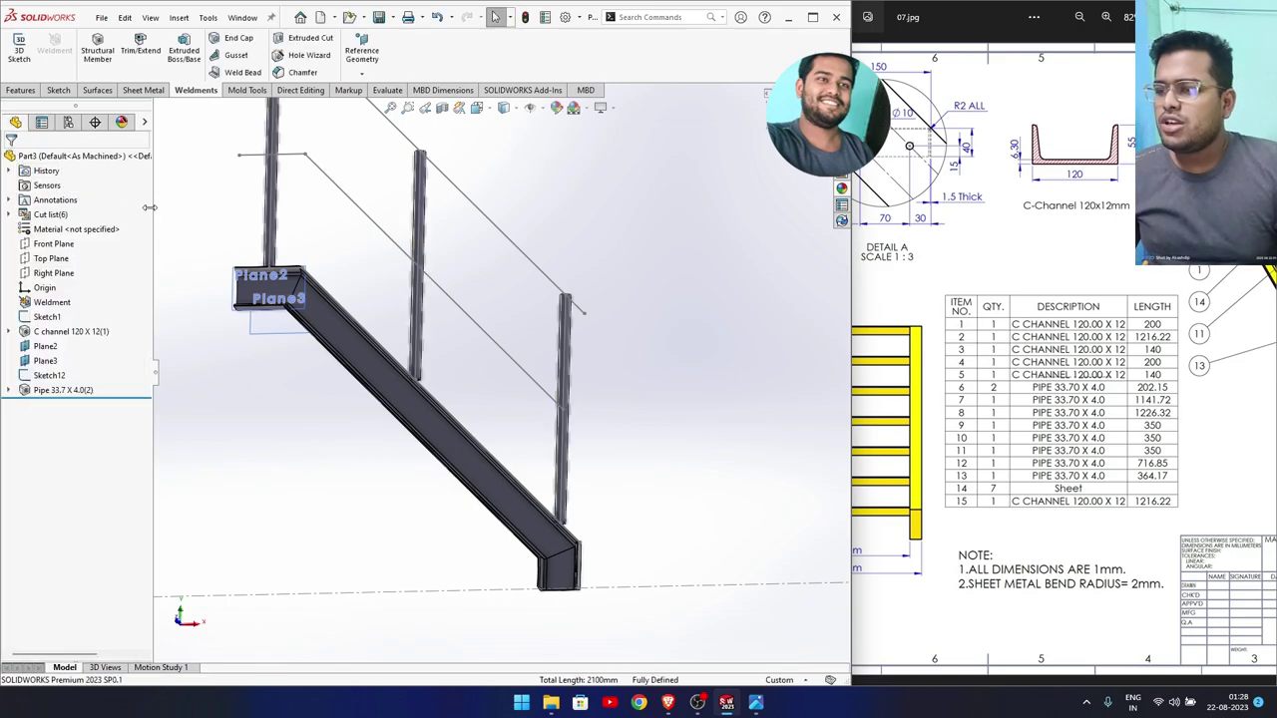
Add a 33.7 x 4.0 pipe along the sloped upper handrail and its short top line.
click(98, 45)
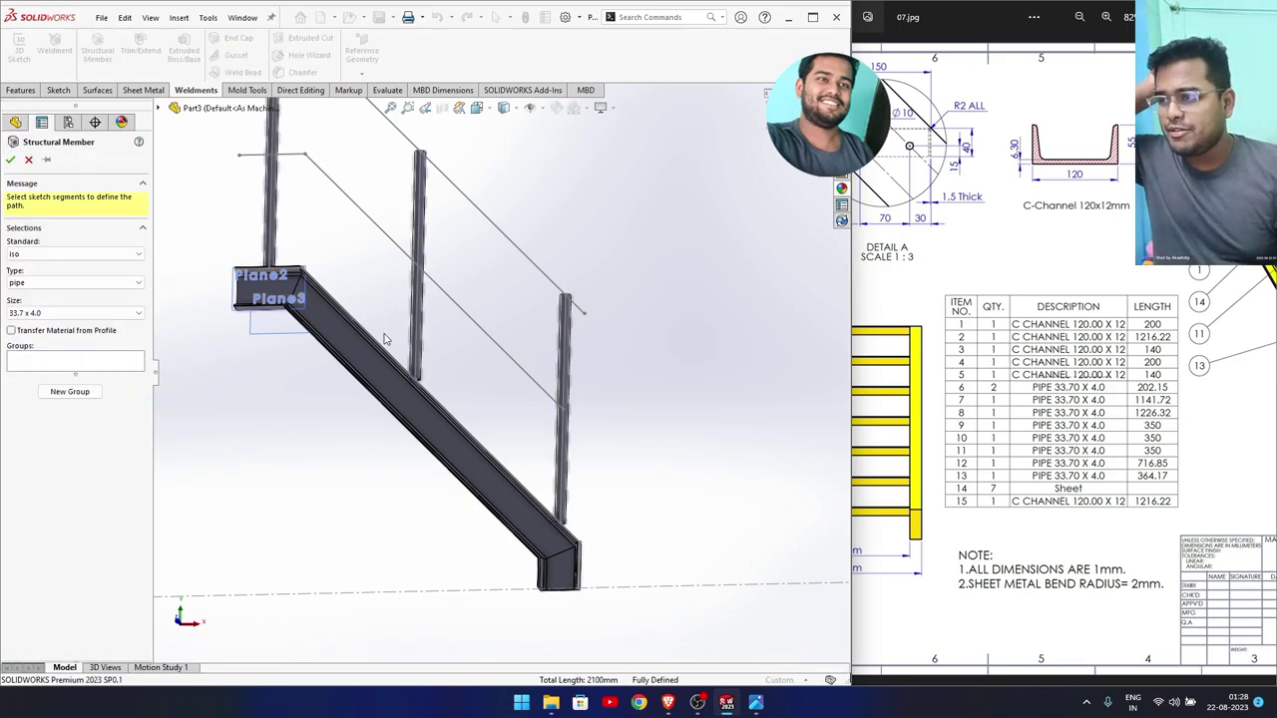
click(530, 266)
scroll(382, 187, up, 3)
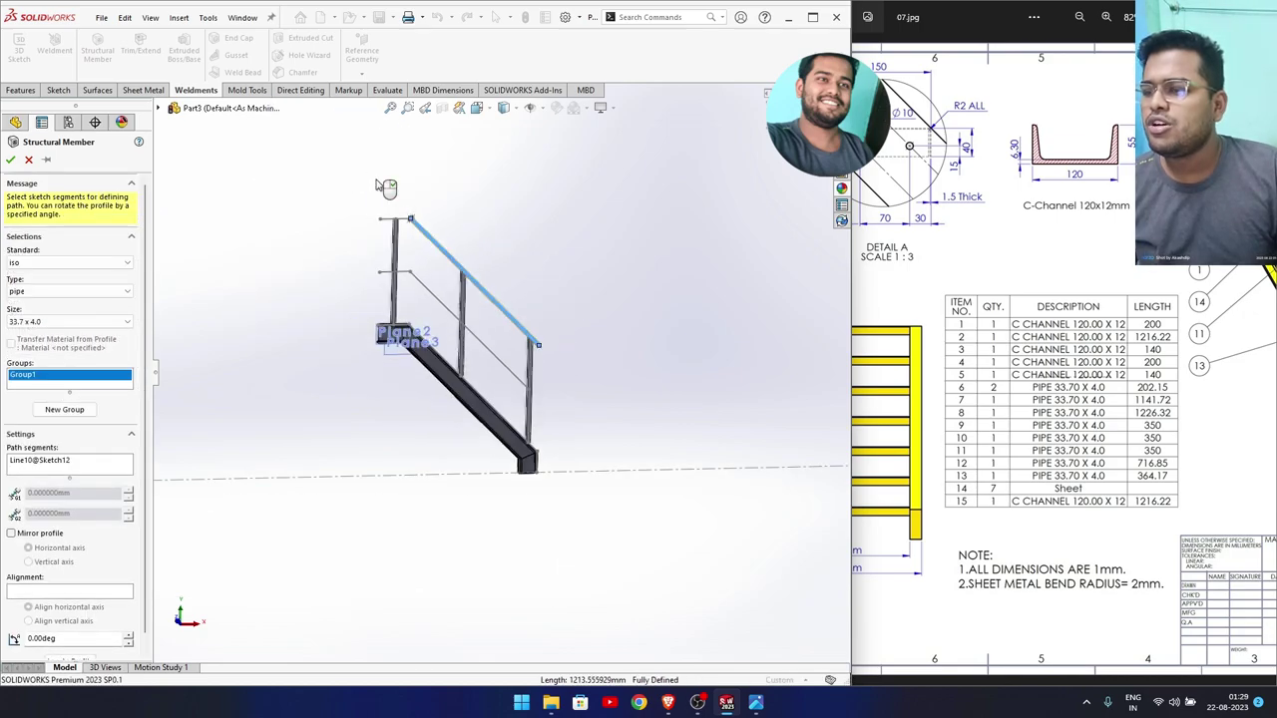
scroll(385, 187, down, 2)
click(422, 241)
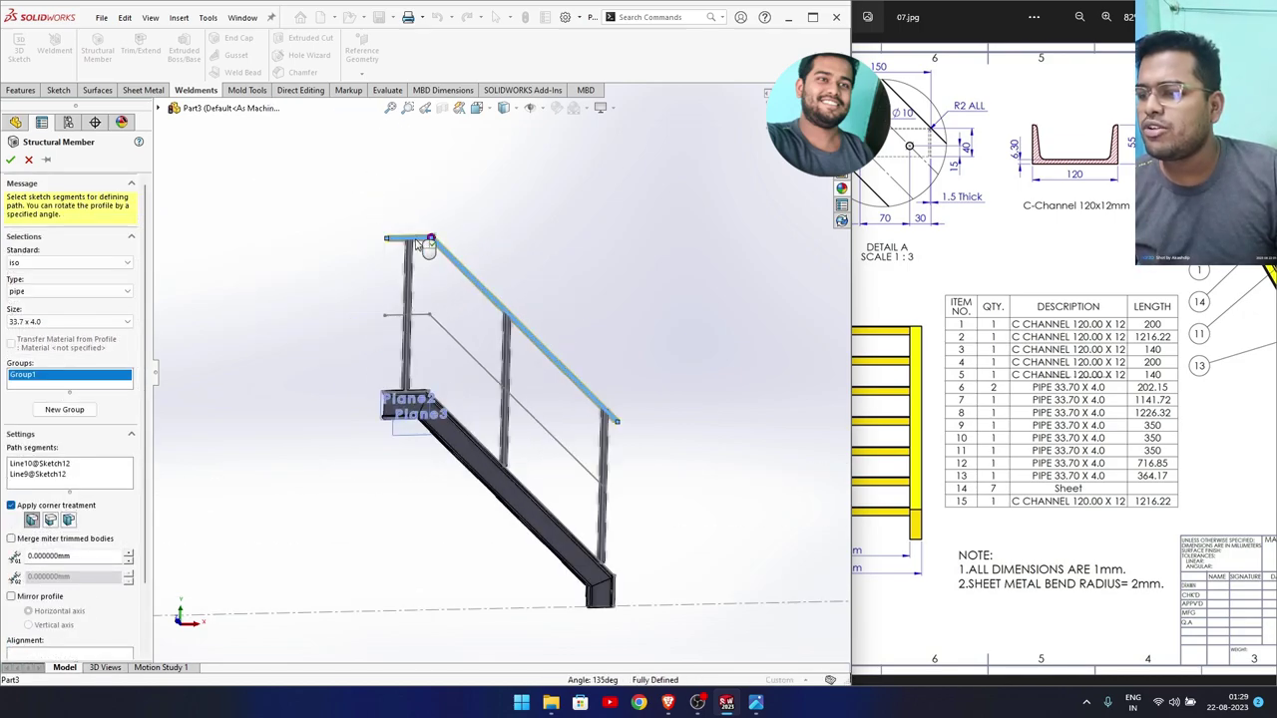
scroll(414, 276, down, 2)
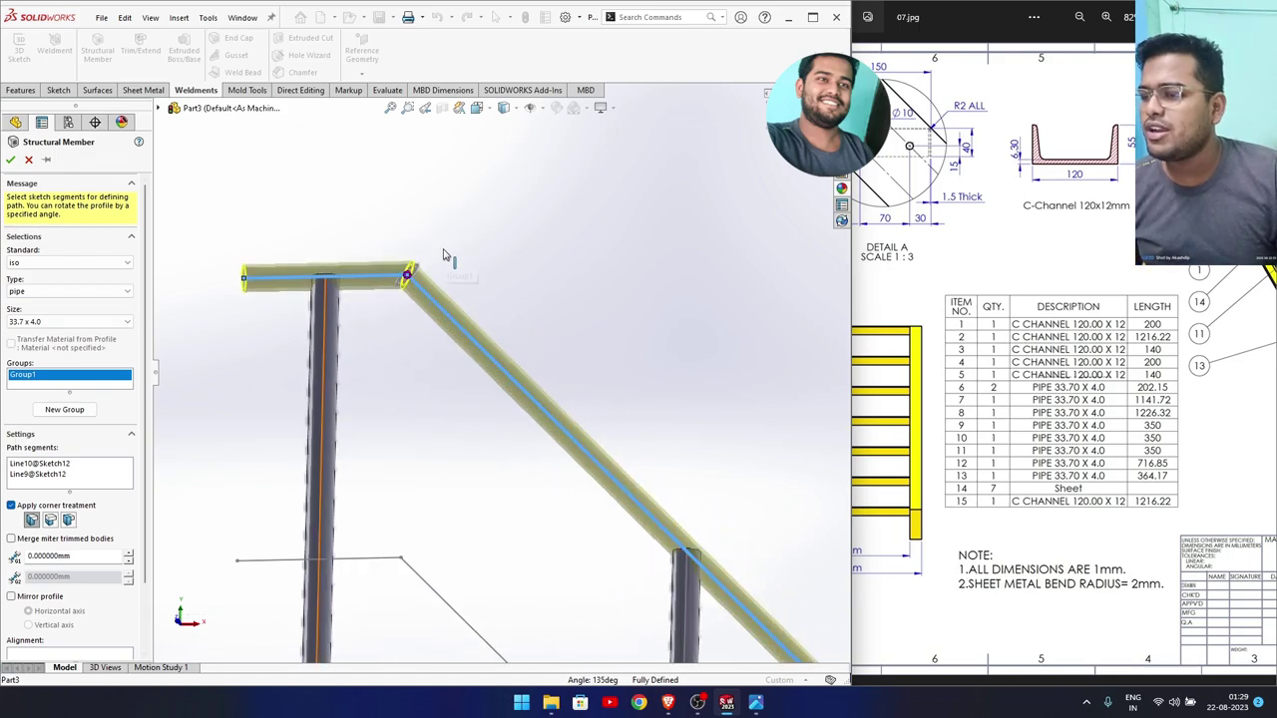
scroll(410, 299, down, 2)
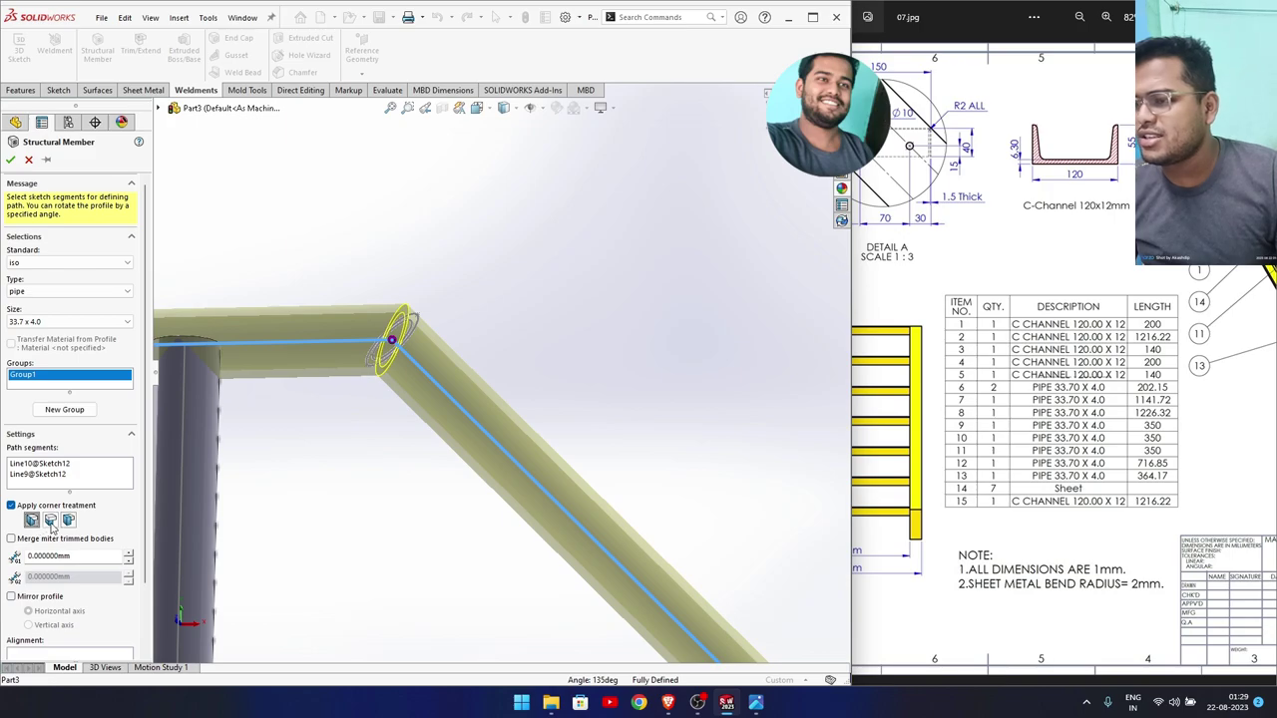
click(50, 519)
click(36, 517)
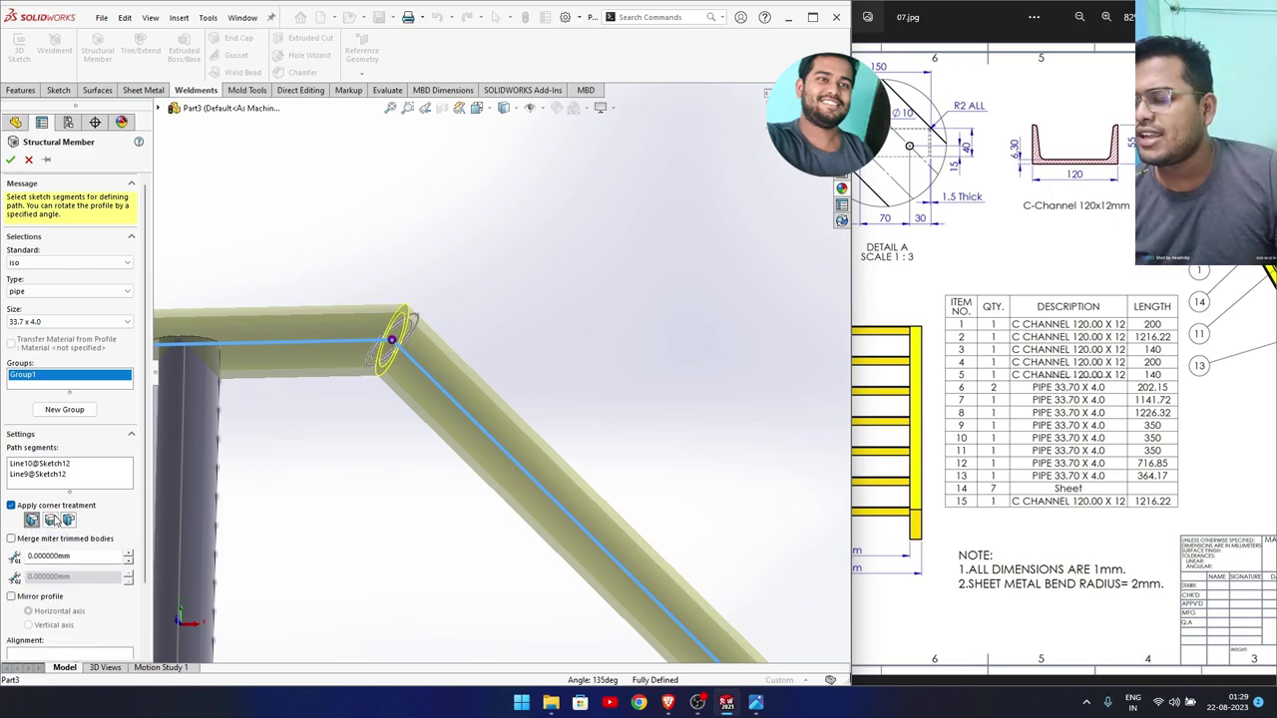
Add Group2 with the lower rail's Line7 and Line8 and accept the member.
click(48, 411)
scroll(285, 462, up, 3)
scroll(379, 517, up, 3)
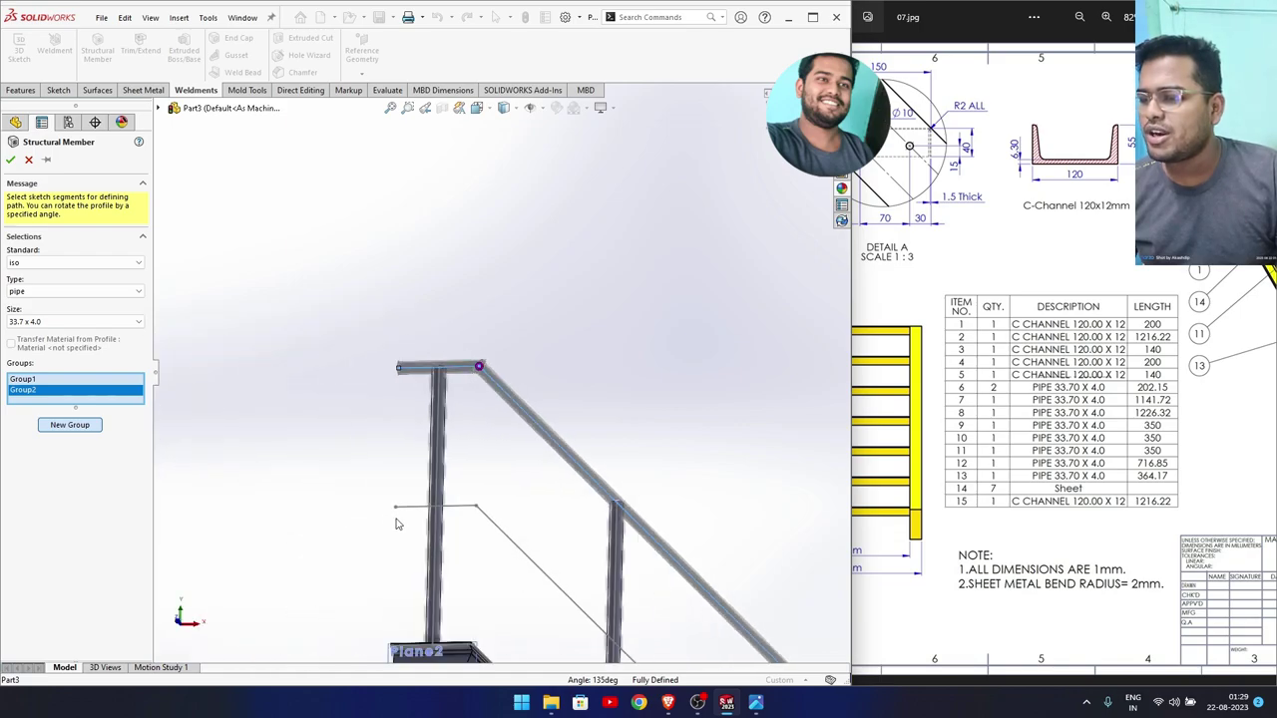
click(402, 509)
click(491, 526)
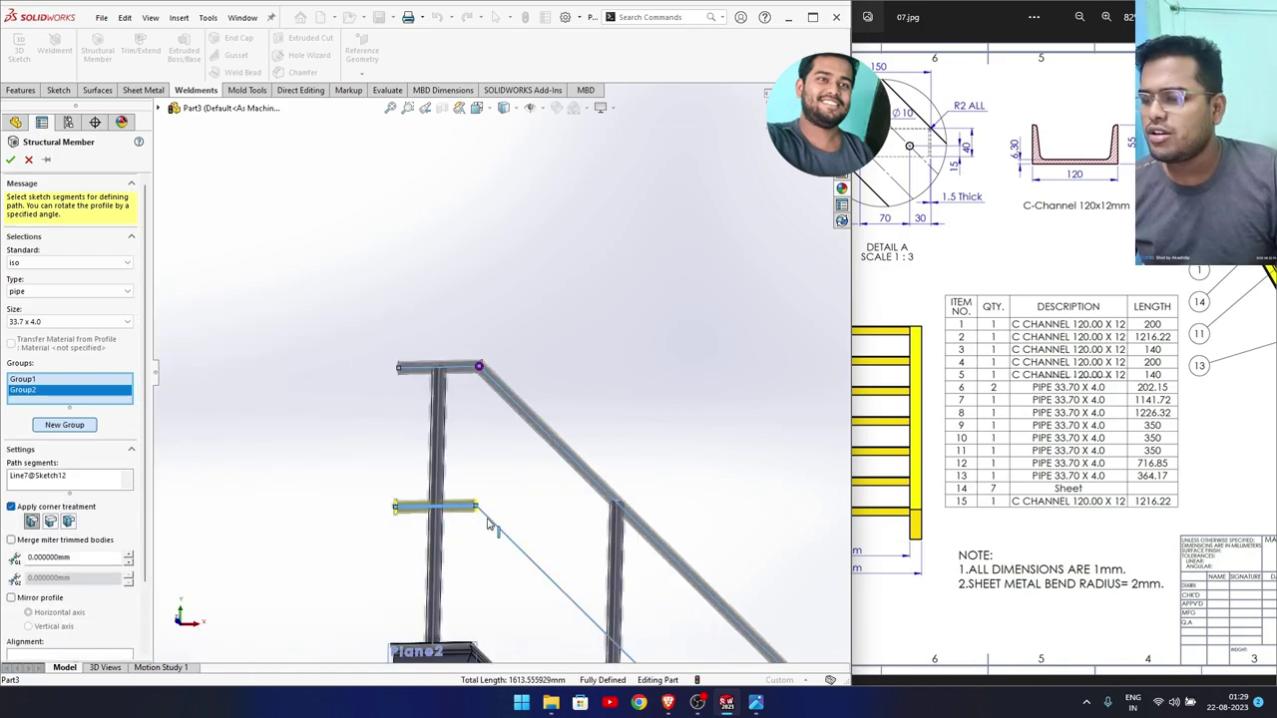
scroll(554, 570, up, 2)
scroll(568, 491, down, 2)
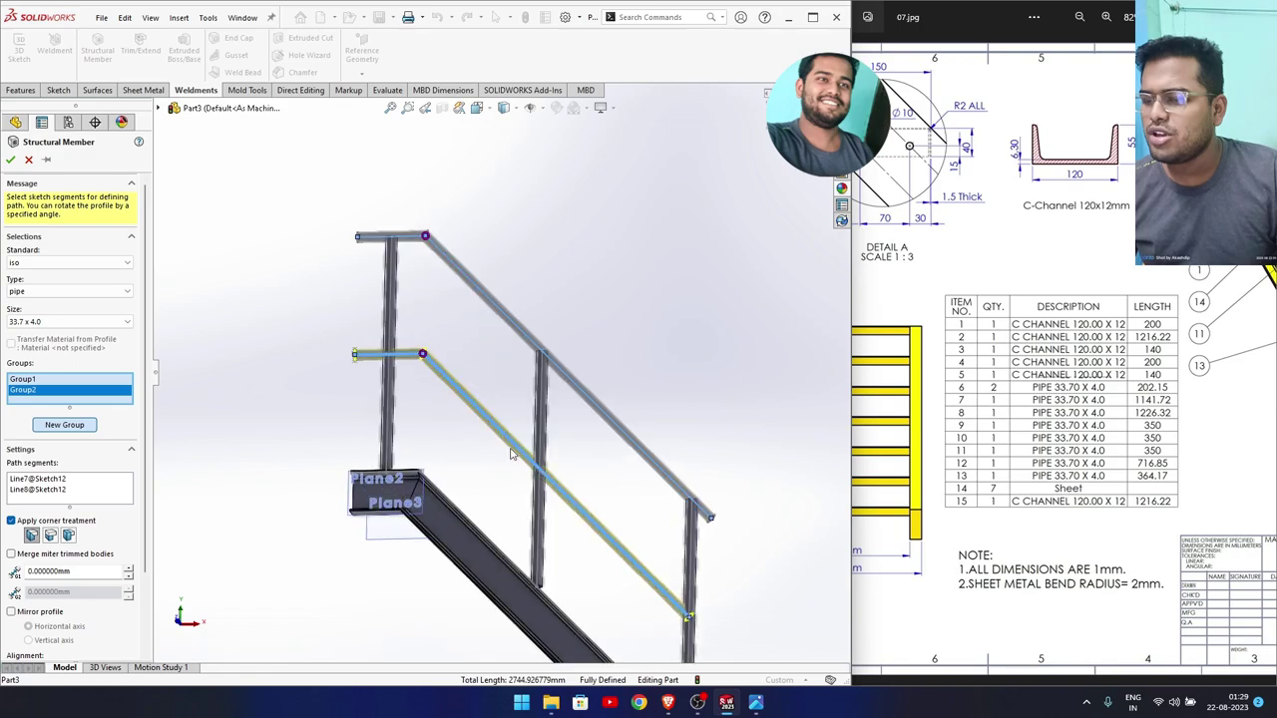
scroll(499, 429, down, 3)
scroll(404, 314, down, 3)
scroll(478, 411, down, 3)
scroll(464, 410, up, 3)
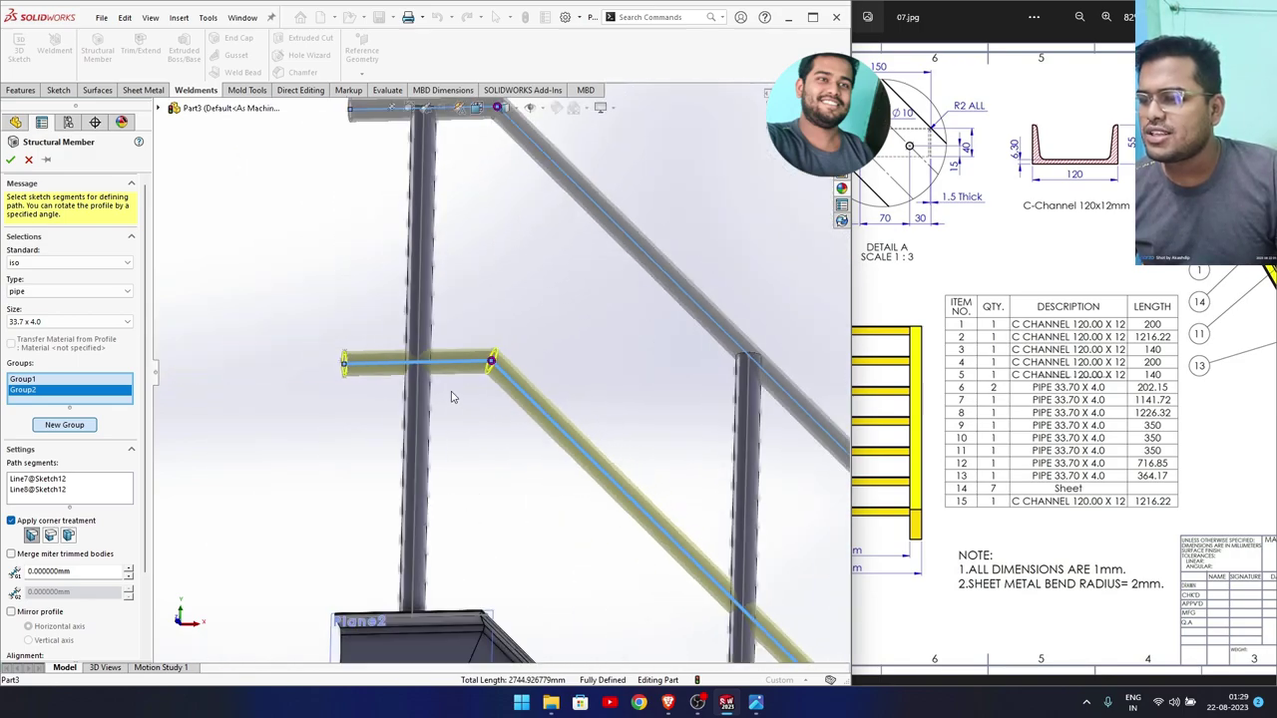
click(10, 161)
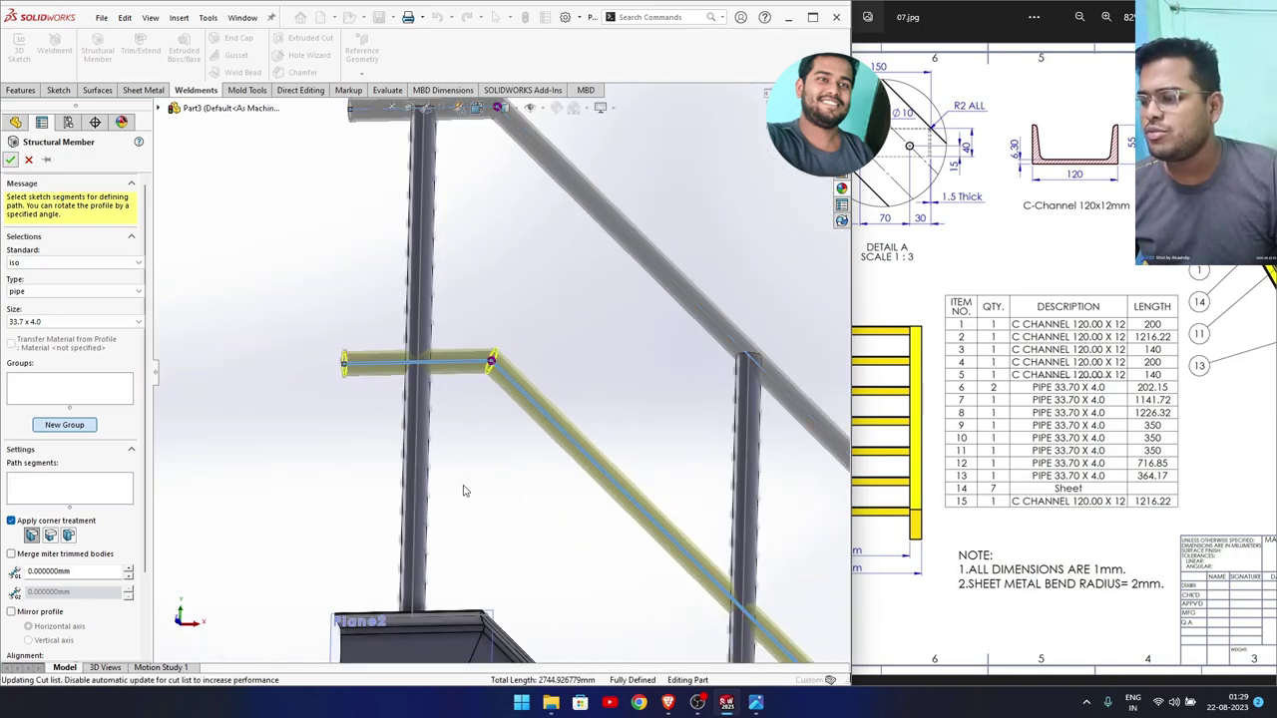
scroll(462, 490, up, 3)
scroll(522, 522, up, 1)
scroll(535, 583, up, 1)
Start an End Trim and select the three vertical pipe posts as bodies to trim, removing the wrongly added C-channel.
scroll(536, 589, down, 1)
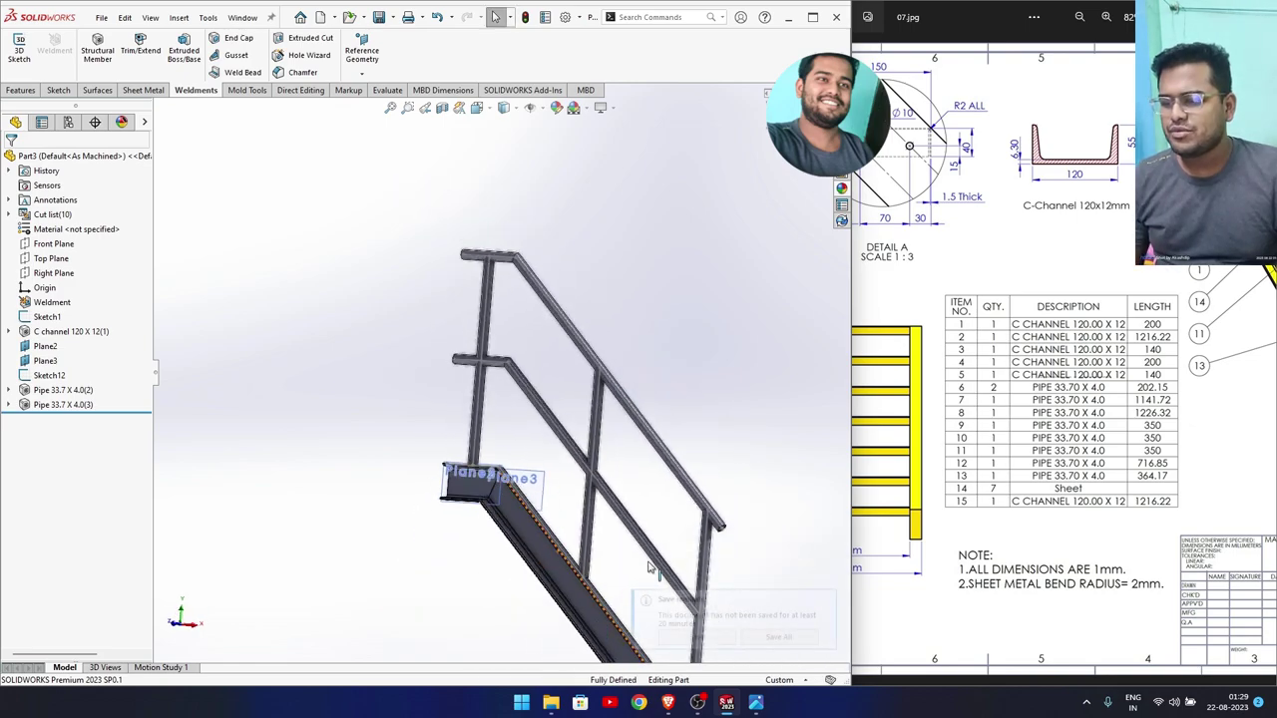
scroll(539, 559, down, 2)
scroll(528, 469, down, 2)
scroll(494, 459, down, 2)
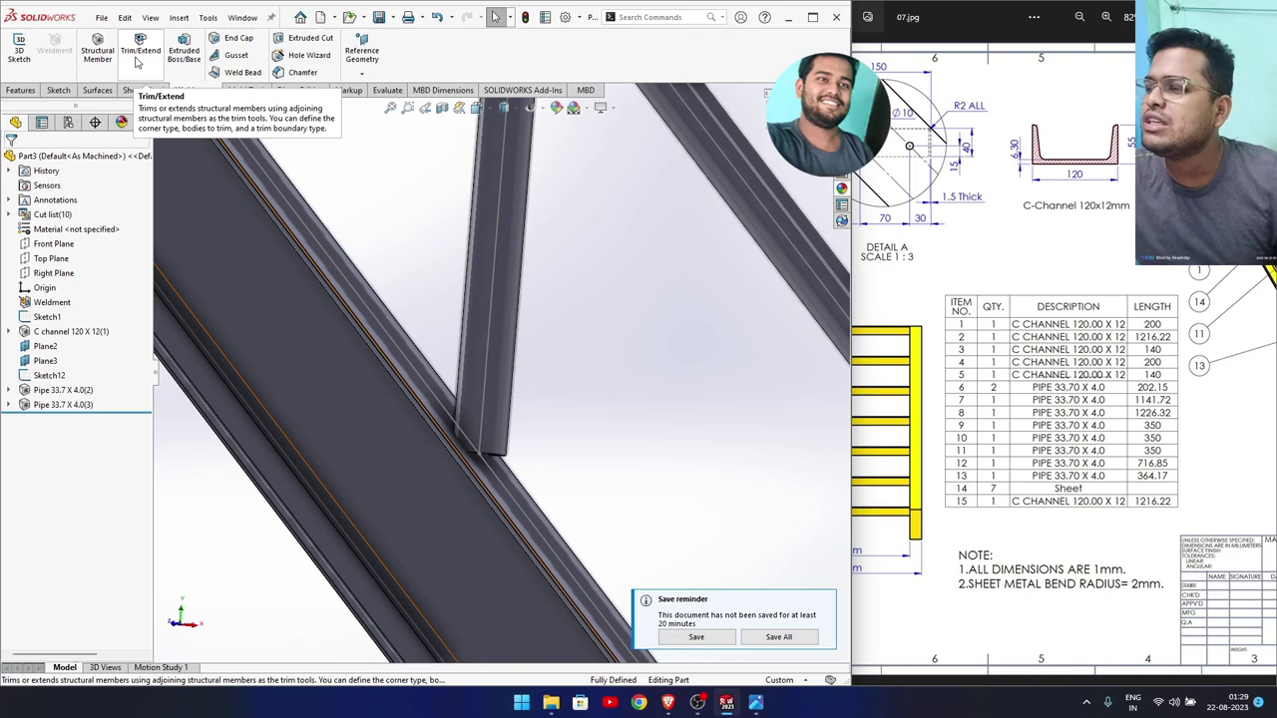
click(137, 62)
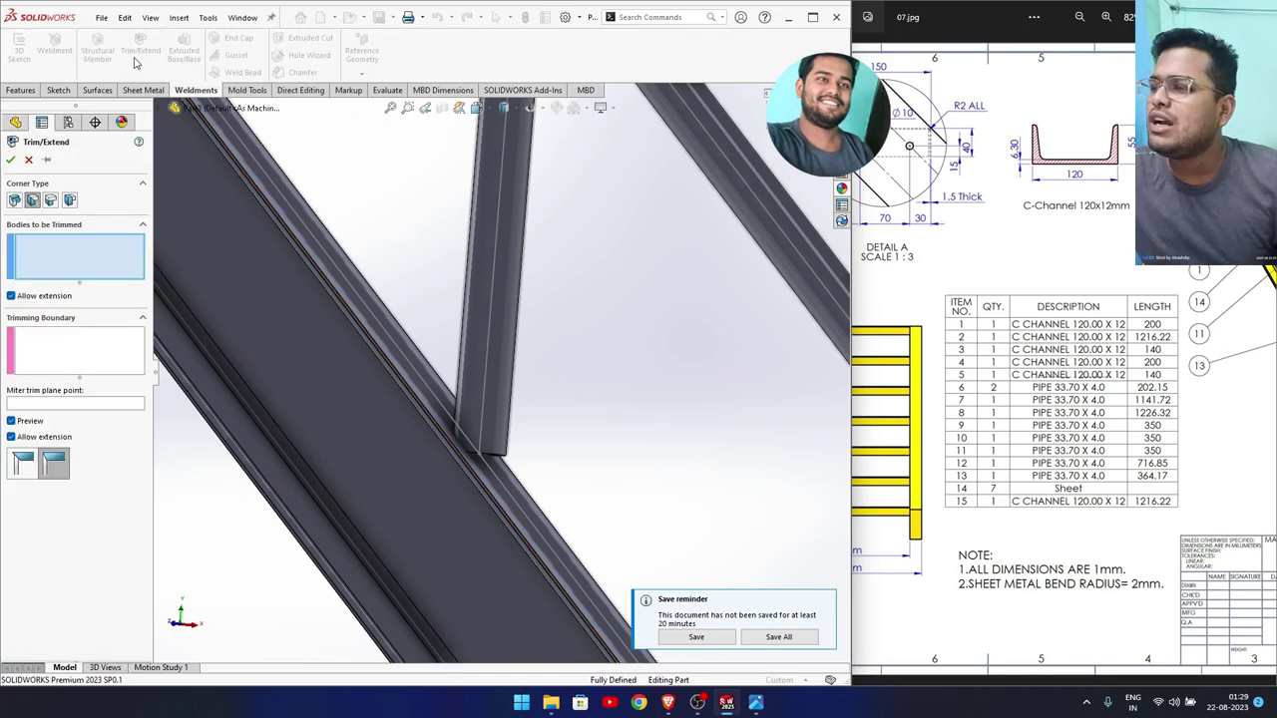
click(14, 199)
click(483, 378)
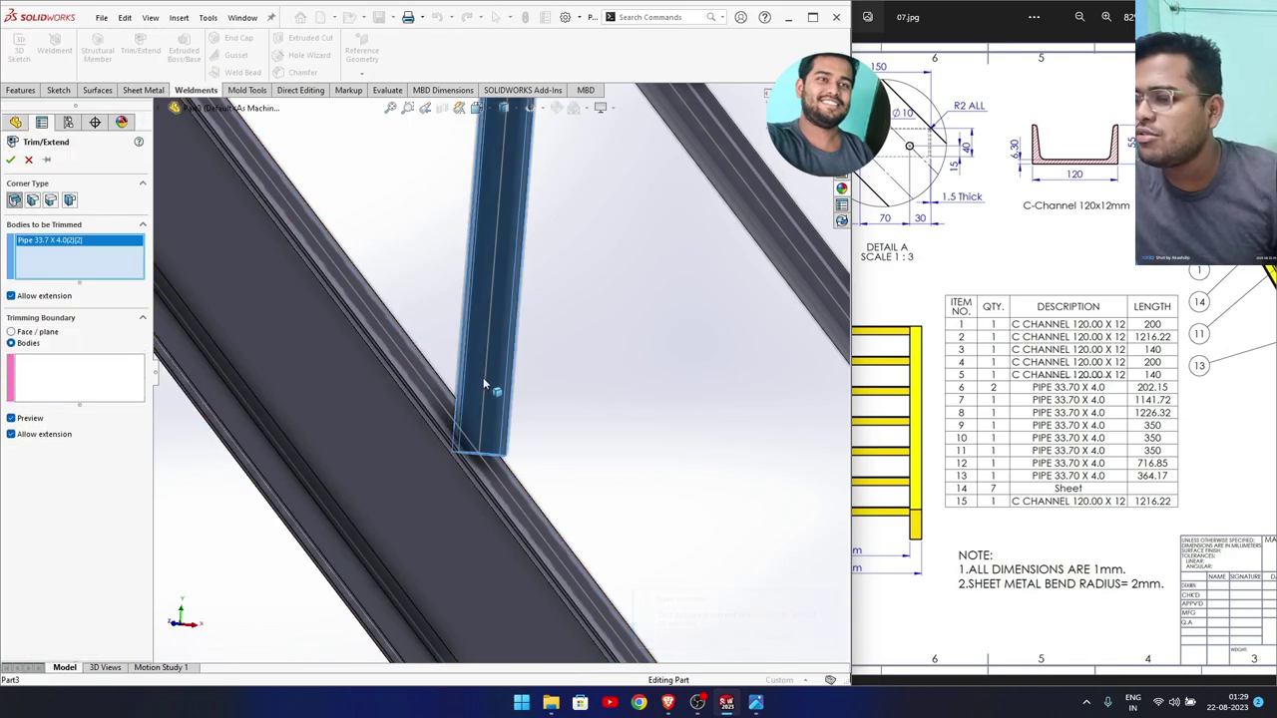
click(436, 487)
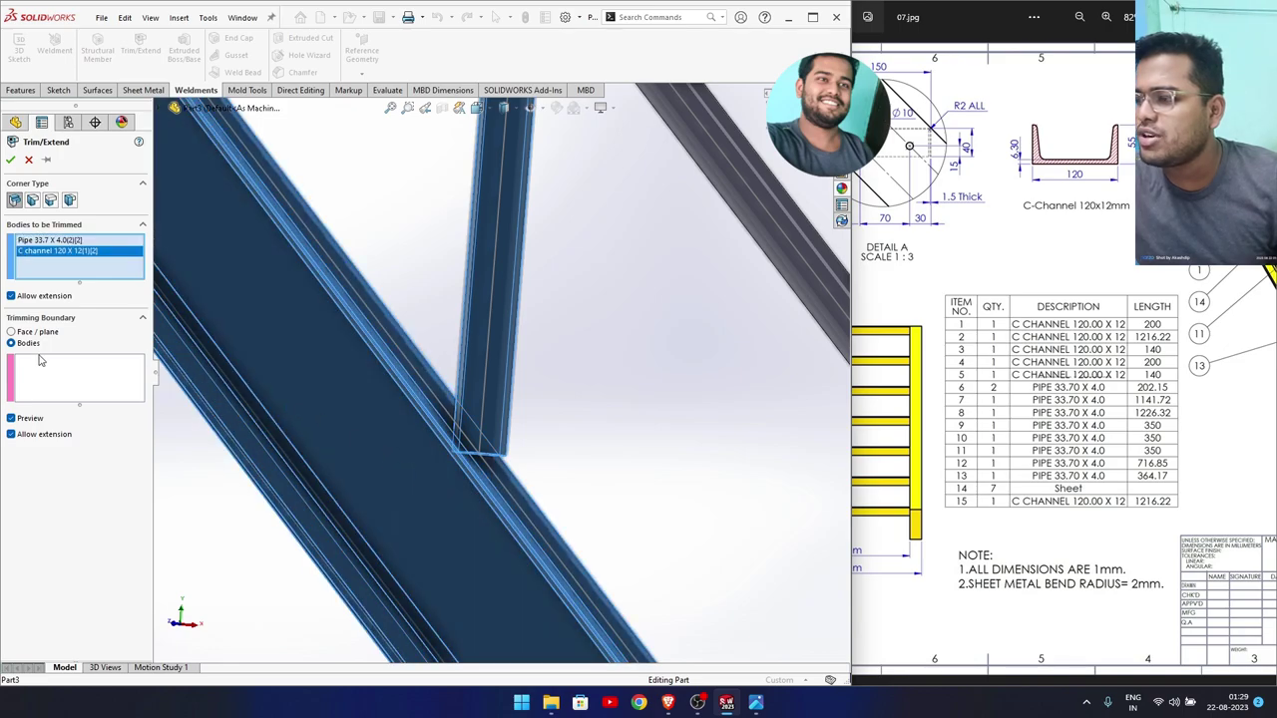
right_click(36, 252)
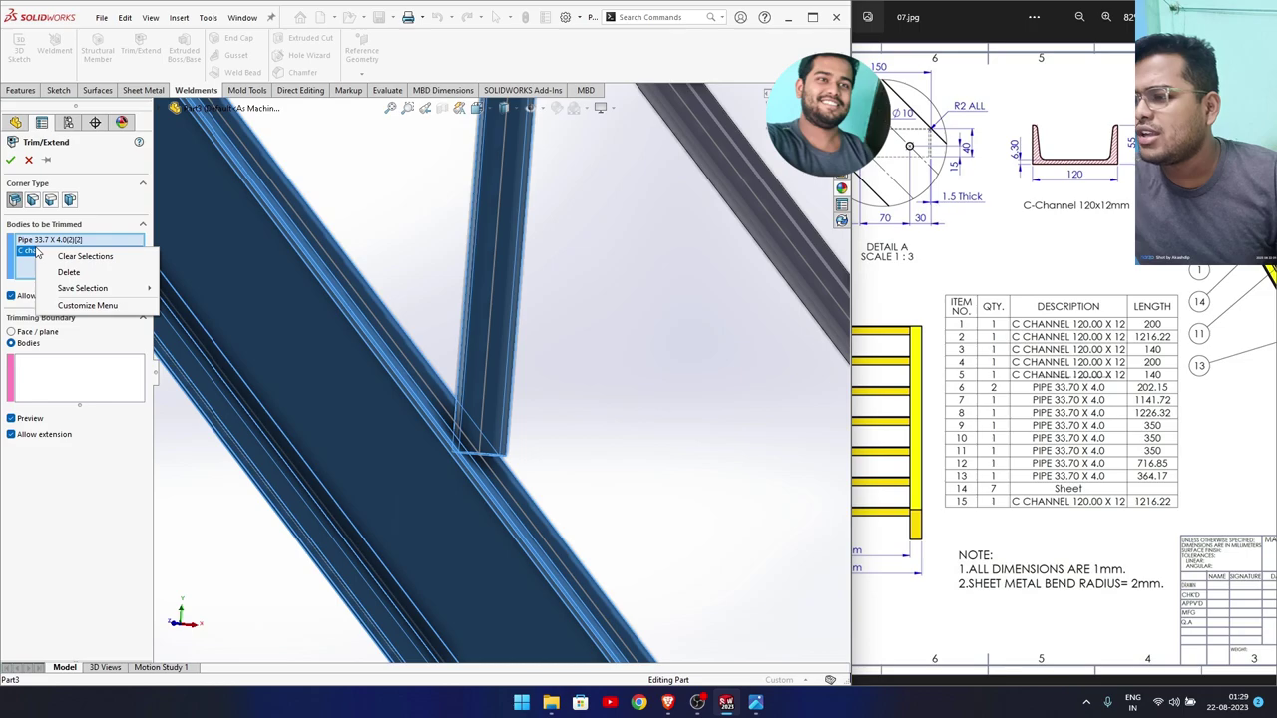
click(60, 273)
scroll(249, 302, up, 3)
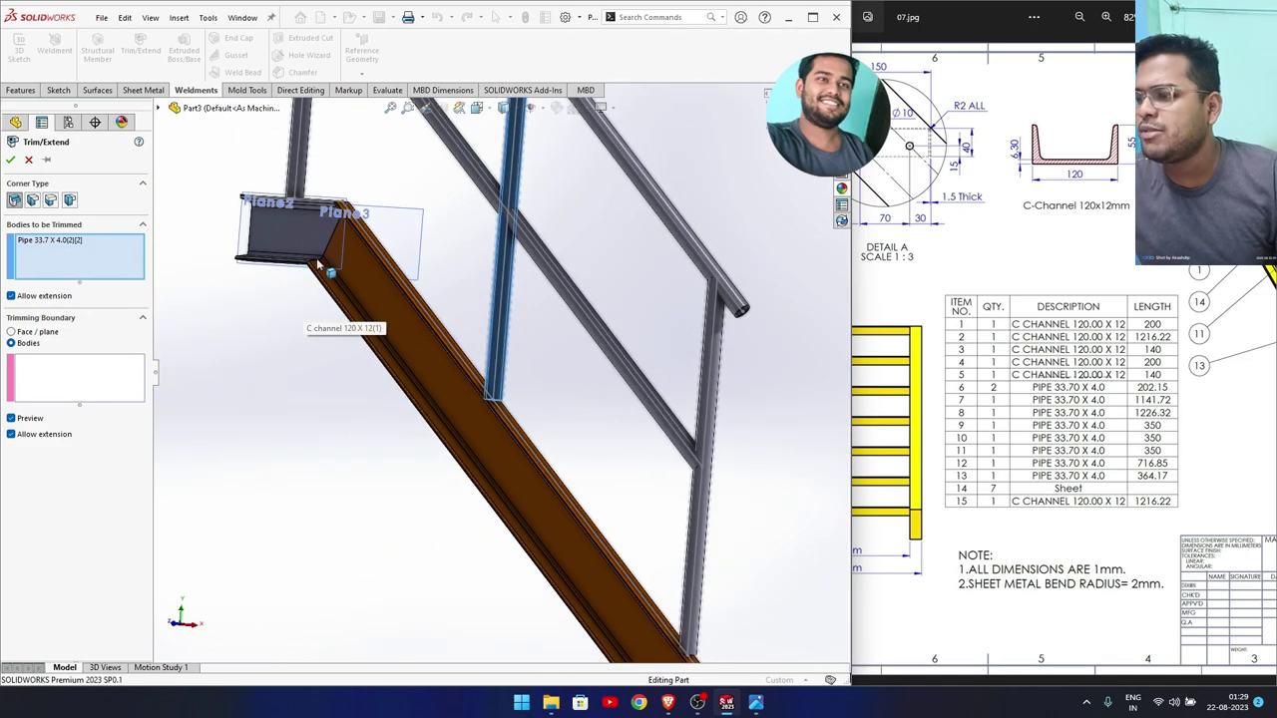
click(300, 160)
click(689, 555)
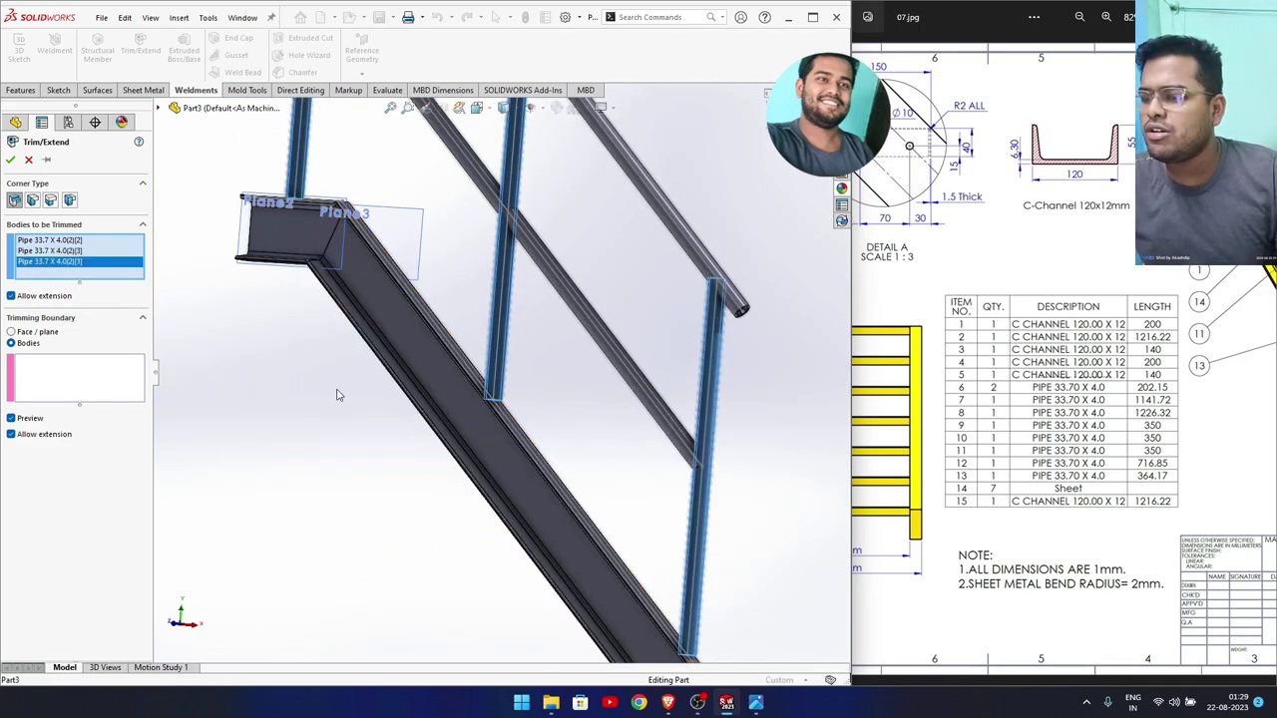
Set the stringer's top face, instead of the C-channel body, as the trim boundary.
click(60, 387)
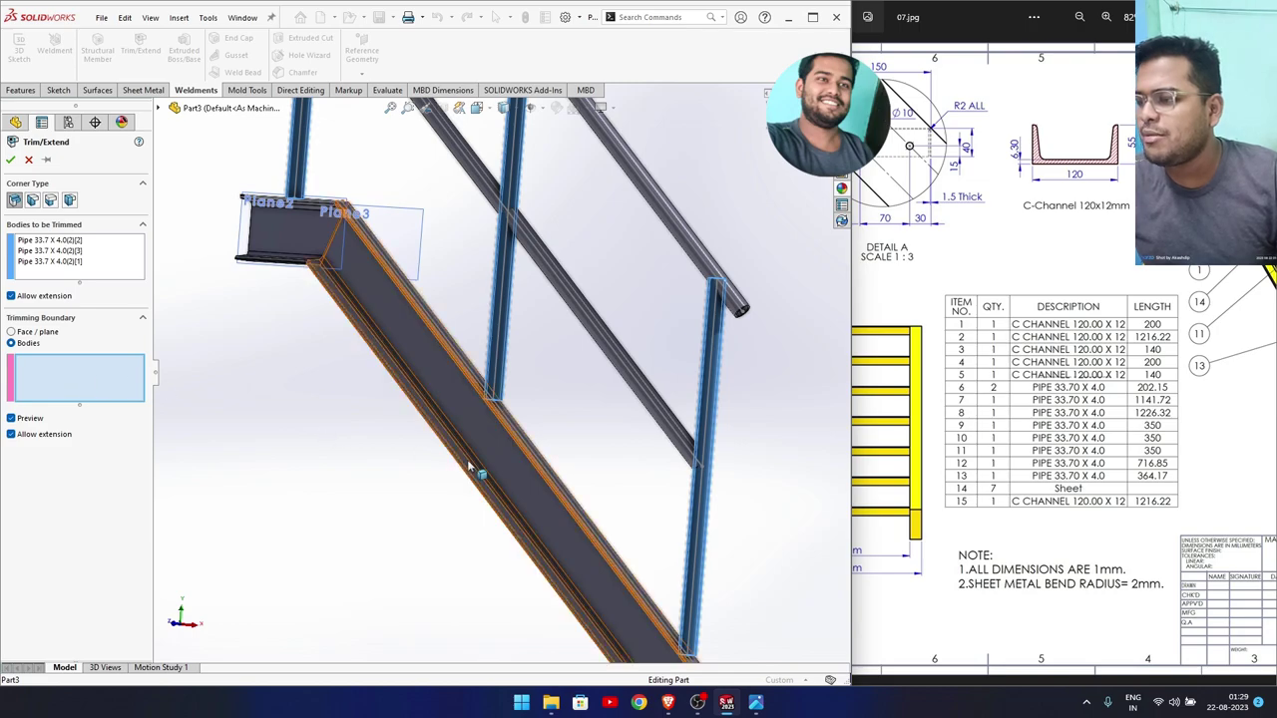
click(530, 460)
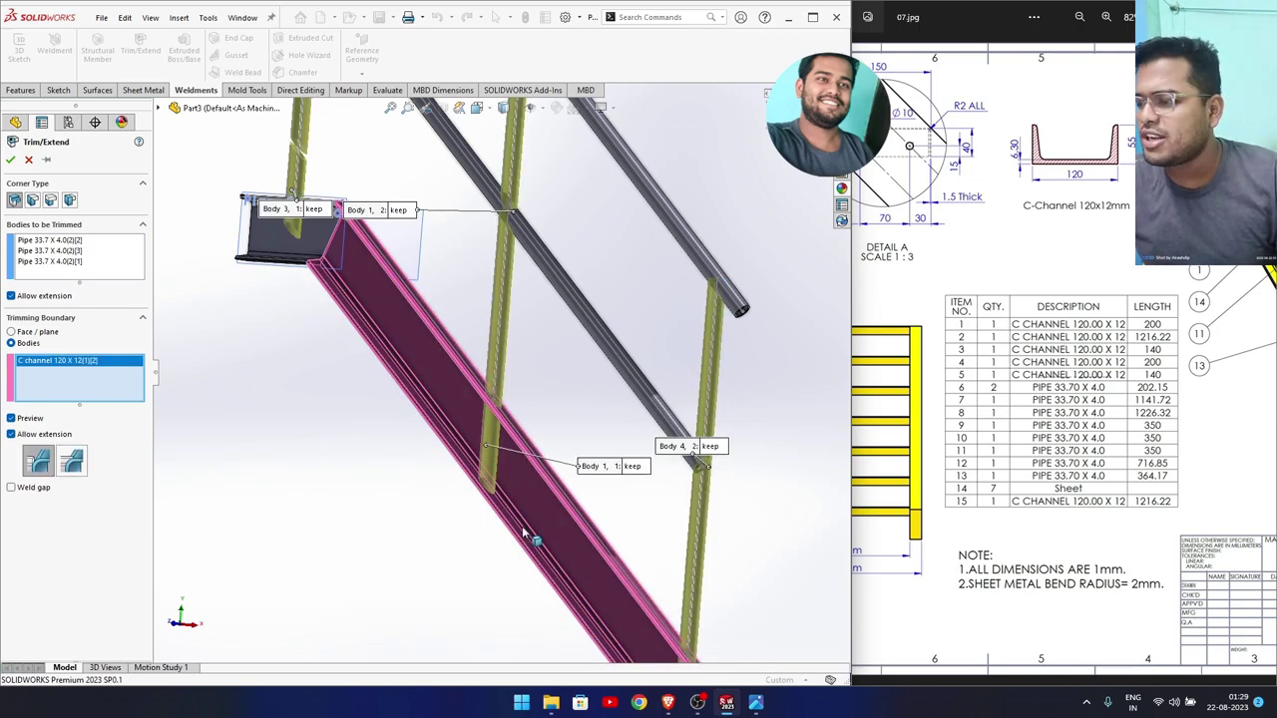
scroll(523, 533, down, 2)
scroll(608, 550, up, 4)
scroll(607, 514, down, 1)
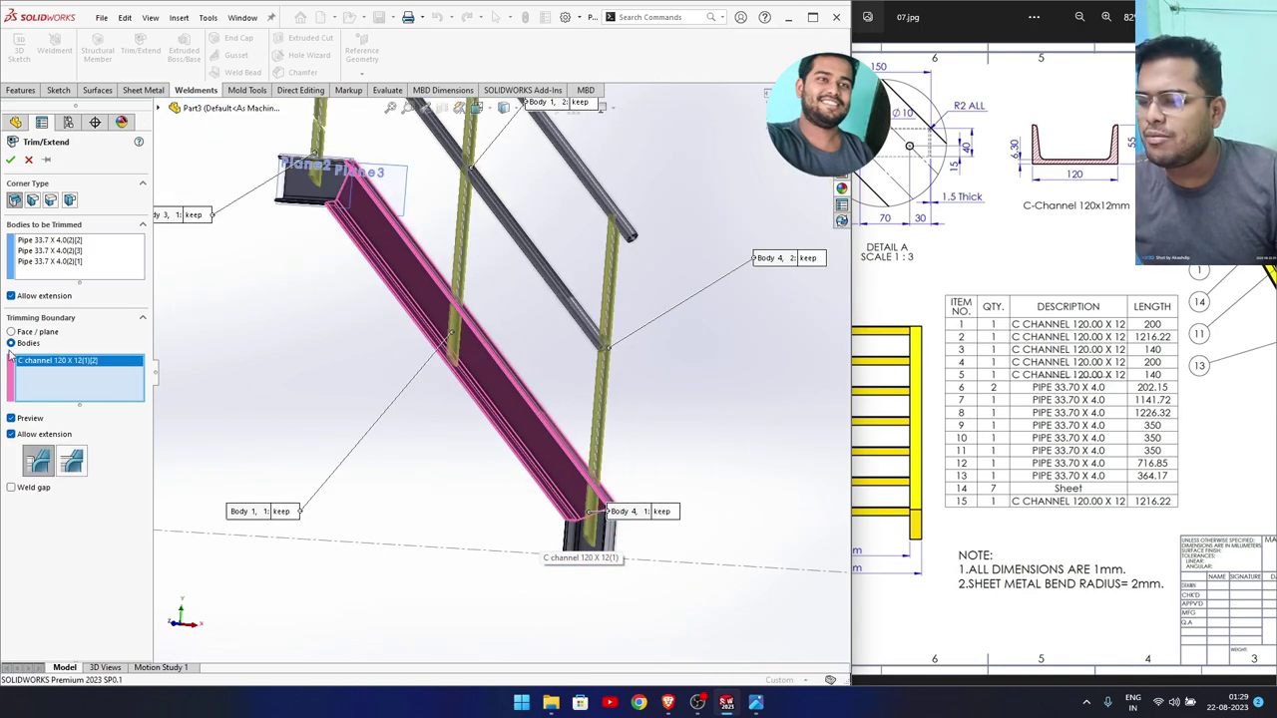
right_click(35, 364)
click(79, 371)
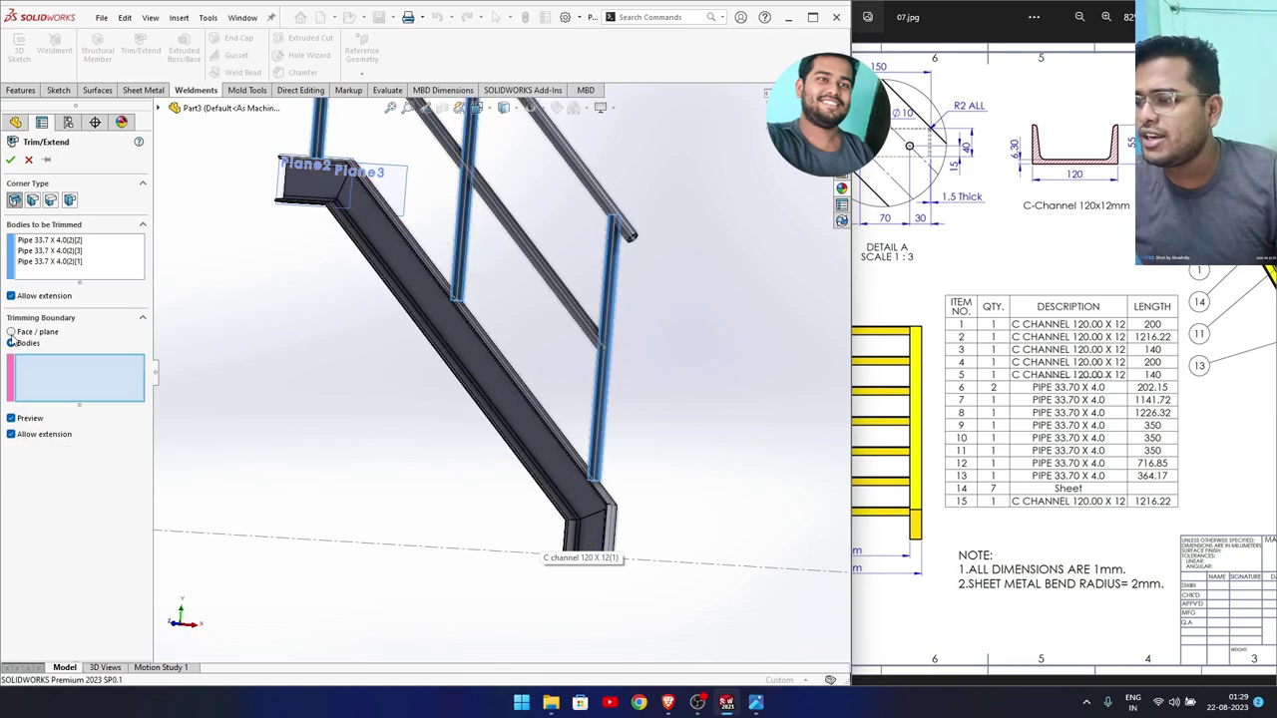
click(37, 331)
middle_drag(299, 419, 413, 422)
scroll(459, 399, down, 2)
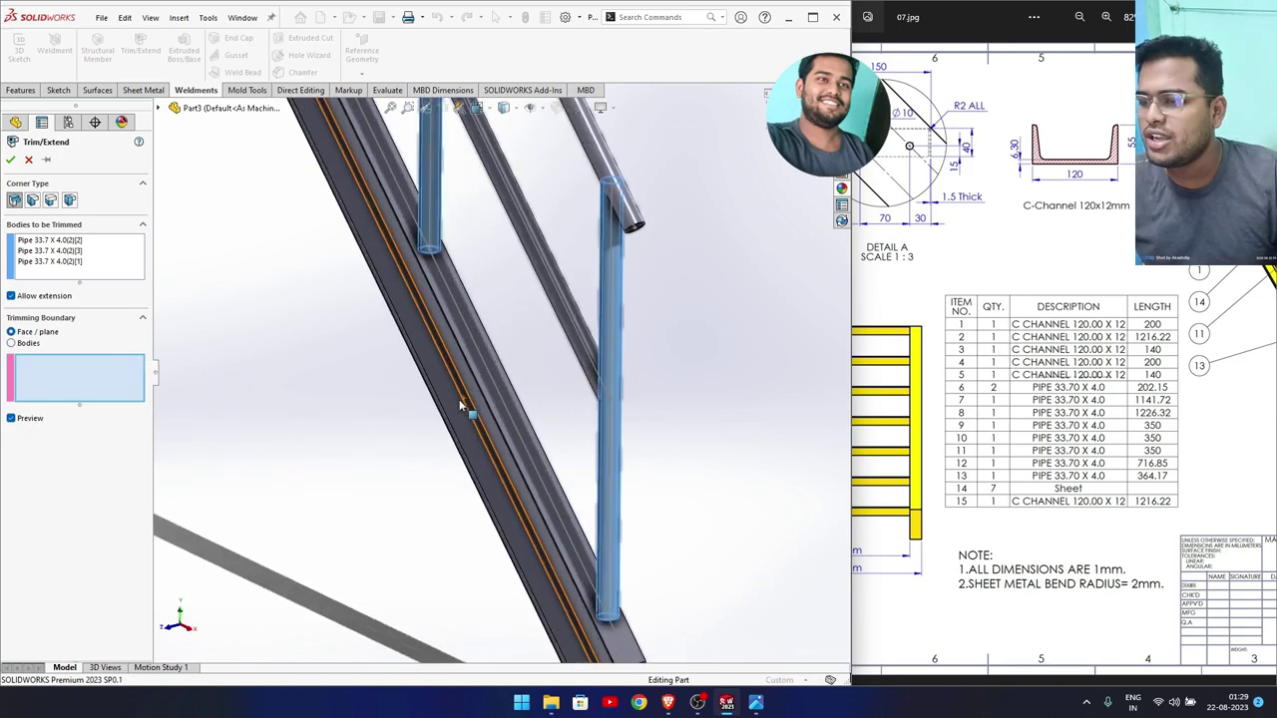
click(492, 397)
Confirm the trim so the posts end flush at the stringer, then inspect the trimmed ends.
scroll(477, 463, up, 3)
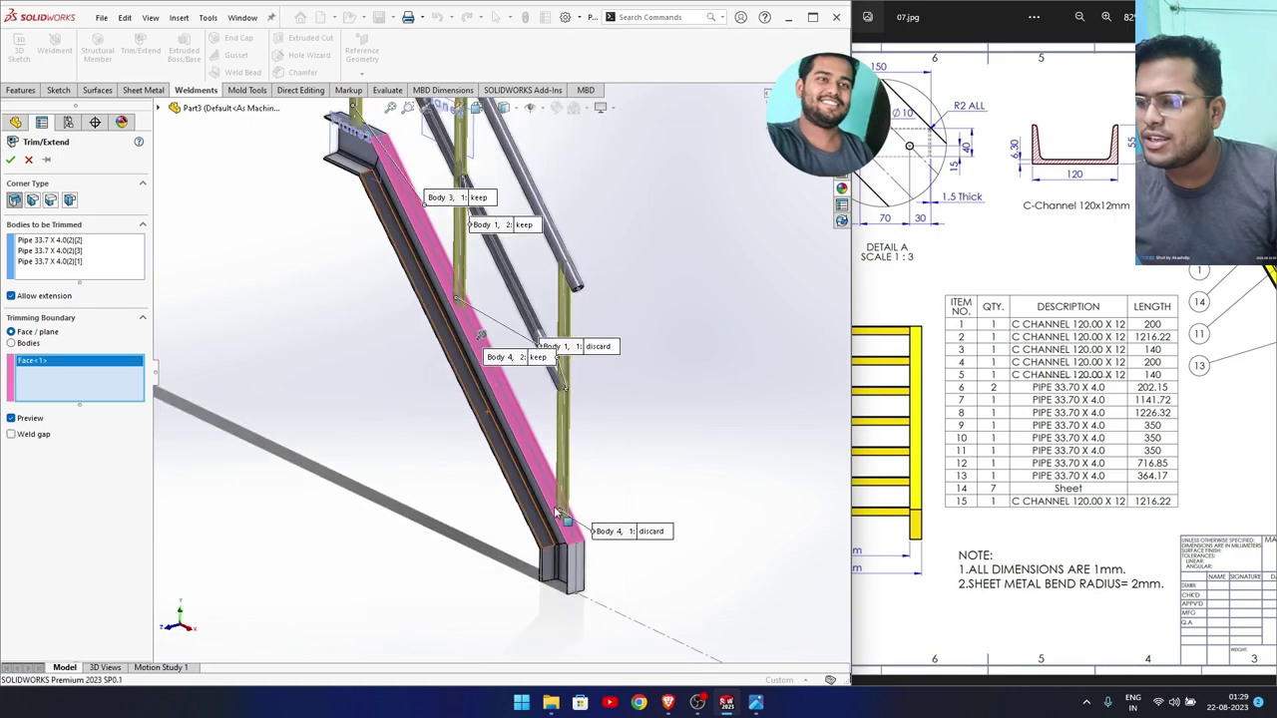
scroll(604, 489, down, 3)
scroll(467, 448, down, 2)
scroll(467, 448, down, 2)
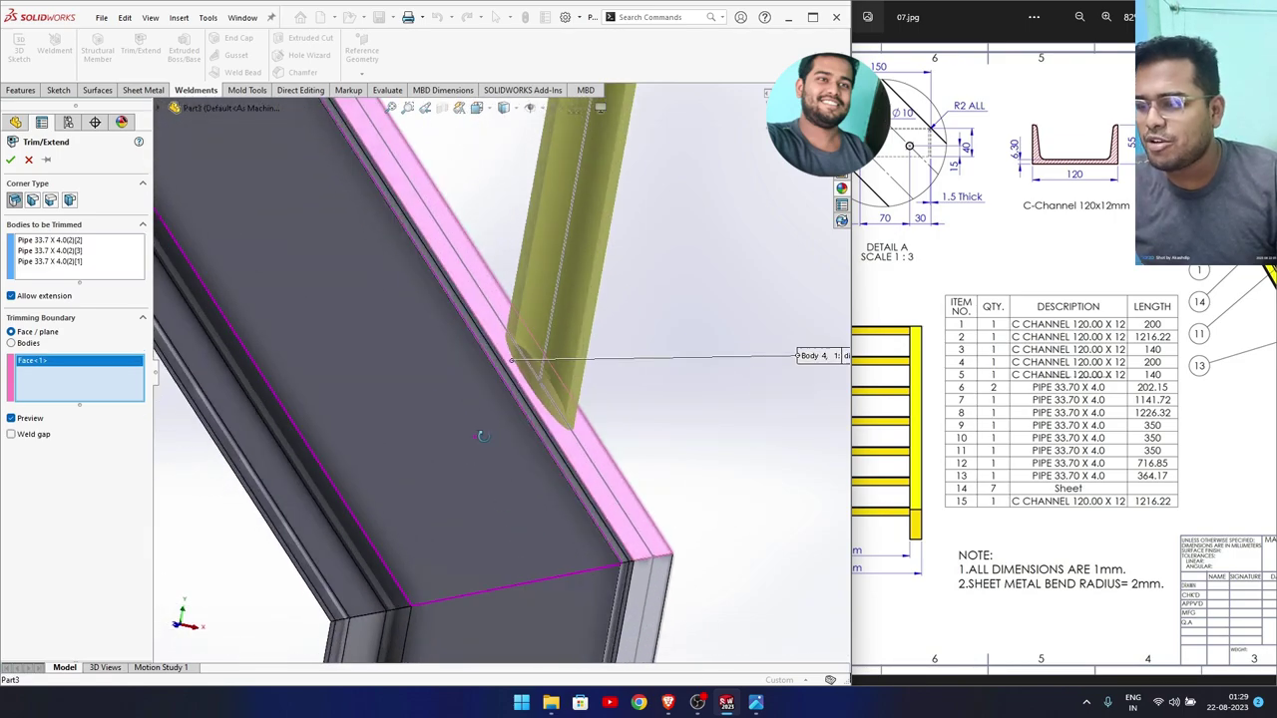
middle_drag(467, 448, 491, 440)
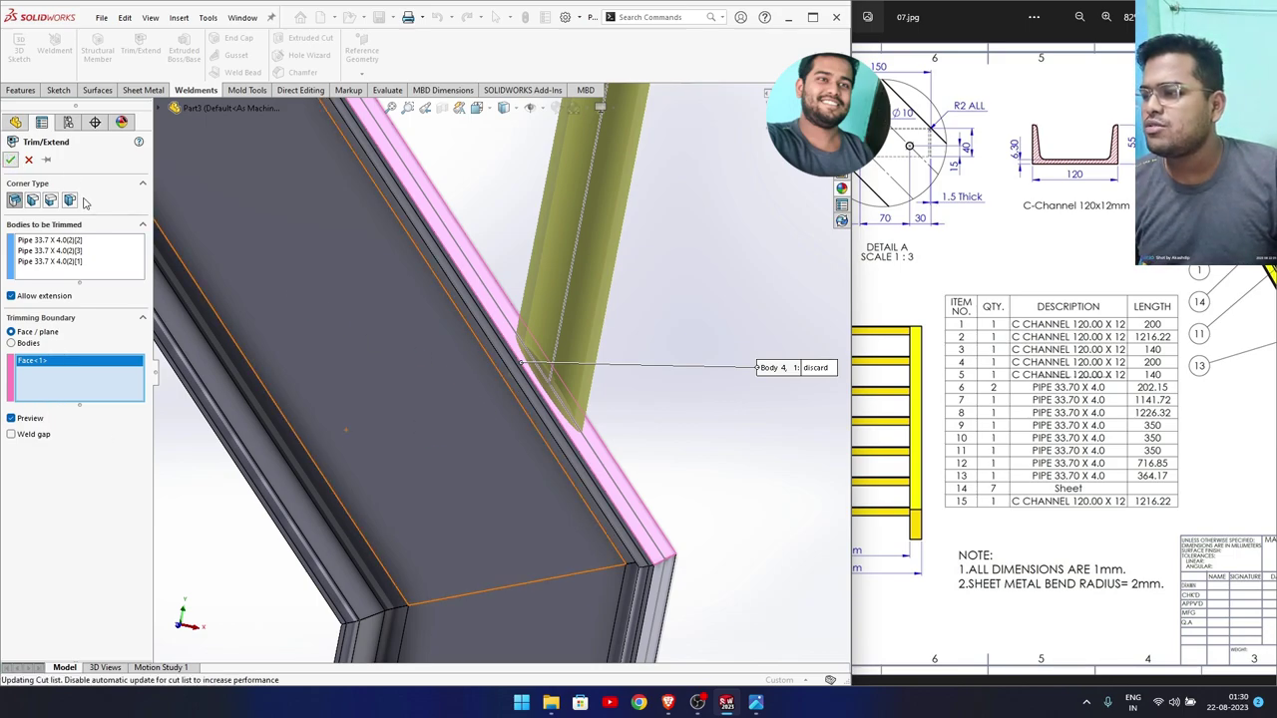
key(Return)
mouse_move(508, 407)
middle_down()
mouse_move(521, 383)
mouse_move(496, 388)
middle_up()
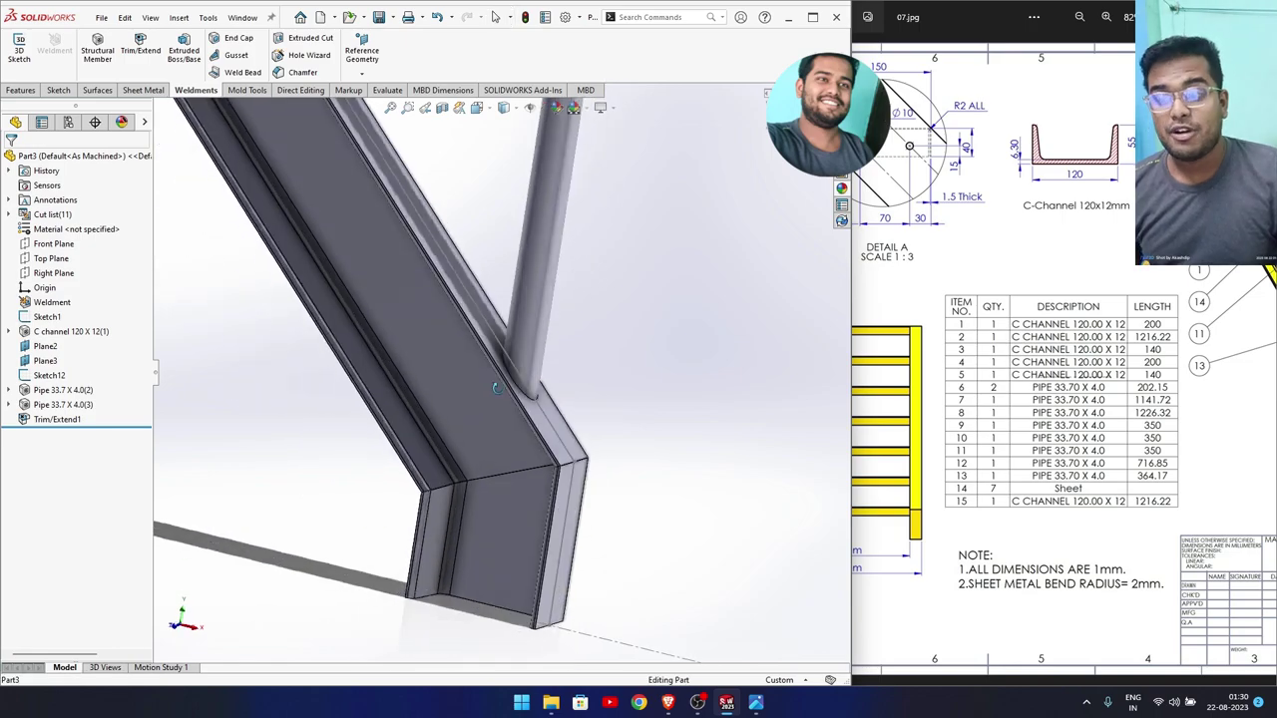
Place an End Cap on the top handrail pipe's open end and change its thickness ratio from 3 to 2.
scroll(496, 388, up, 2)
scroll(478, 352, up, 2)
scroll(479, 353, up, 2)
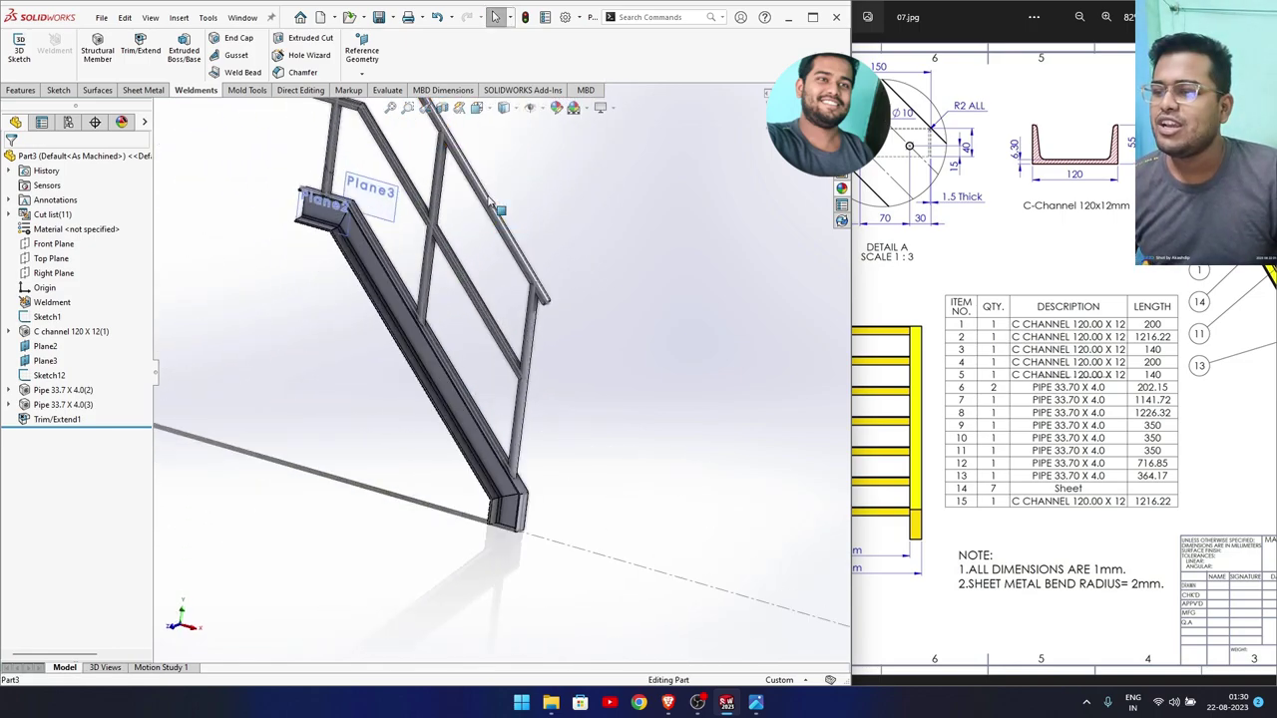
scroll(490, 203, down, 2)
scroll(558, 369, down, 2)
scroll(549, 344, down, 2)
scroll(529, 302, down, 2)
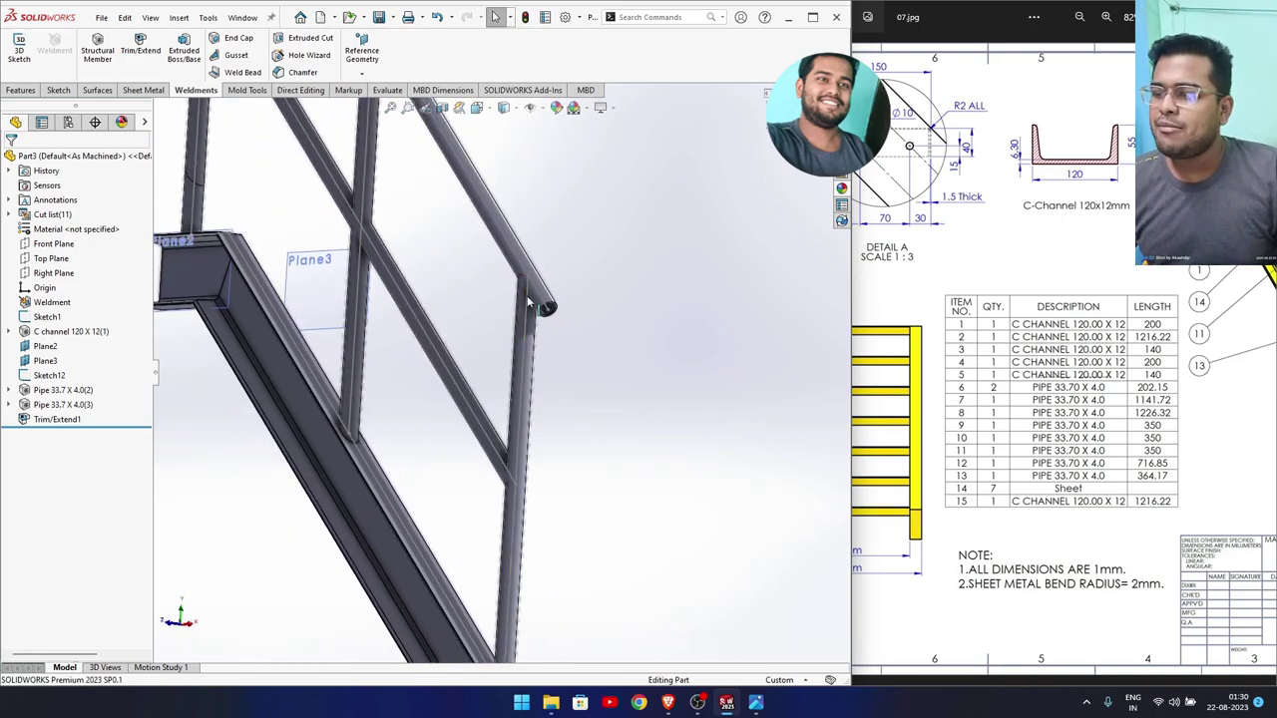
scroll(572, 335, down, 2)
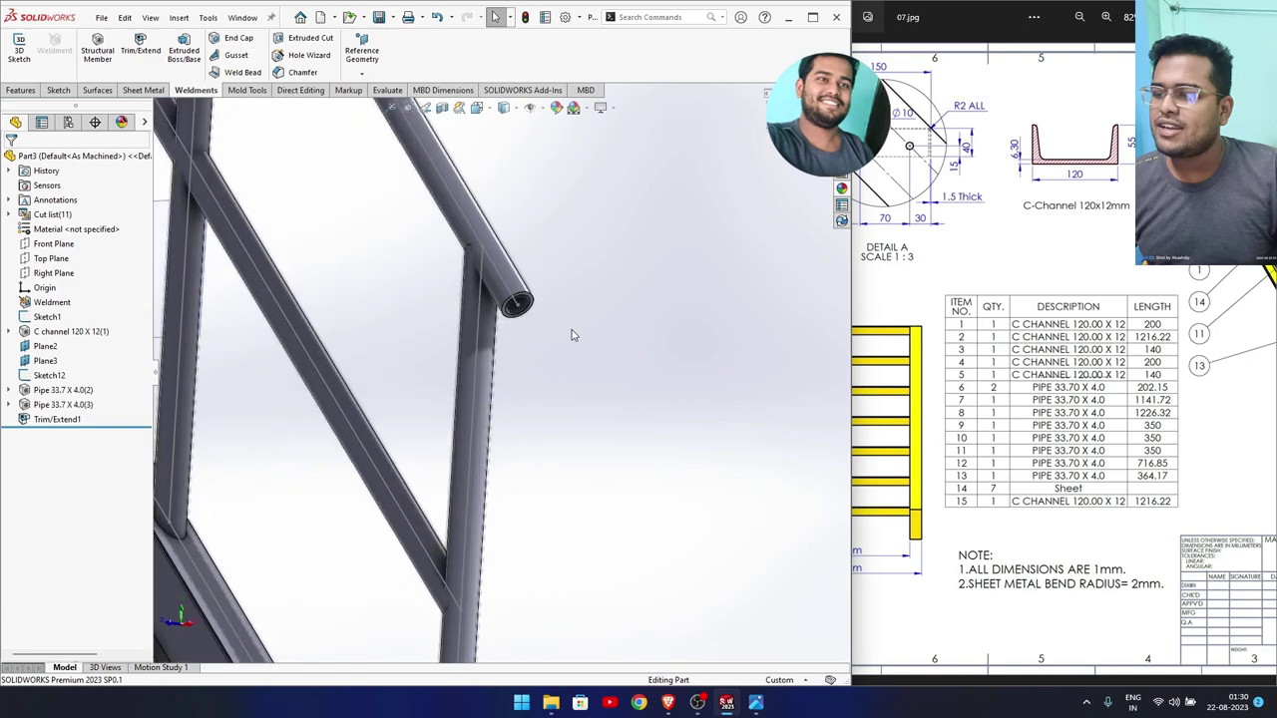
click(239, 42)
scroll(477, 290, down, 2)
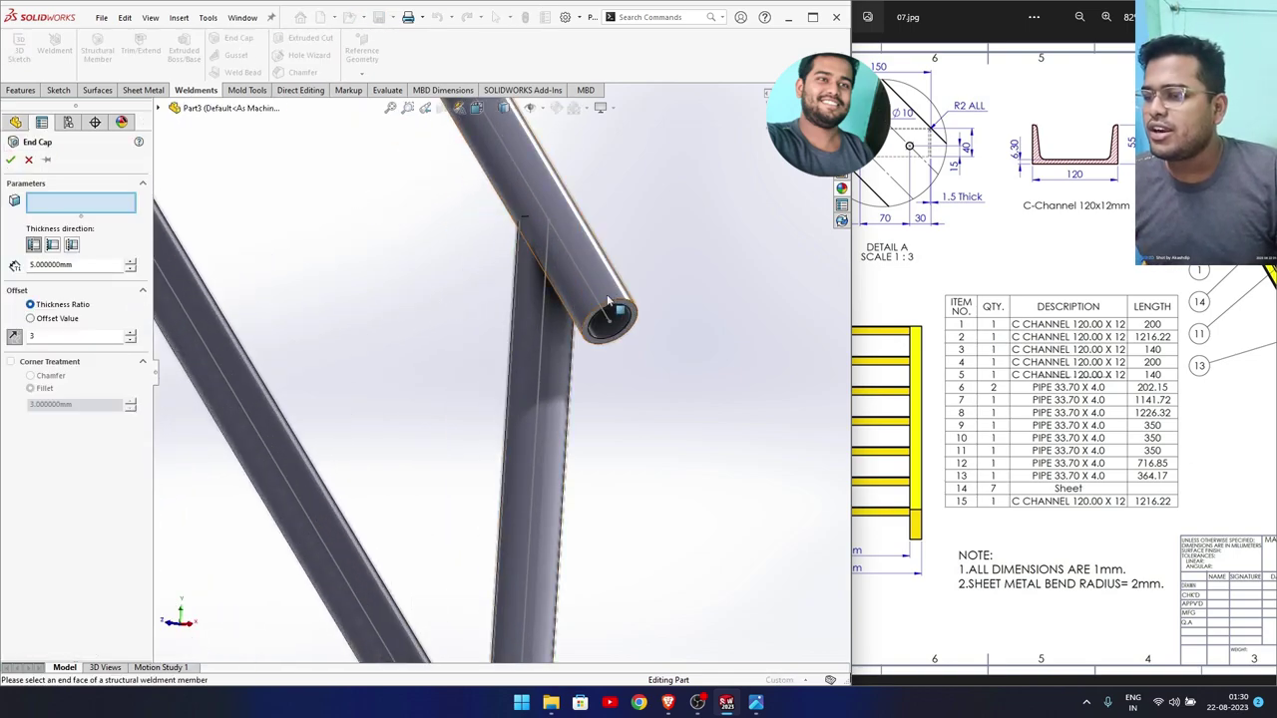
click(632, 313)
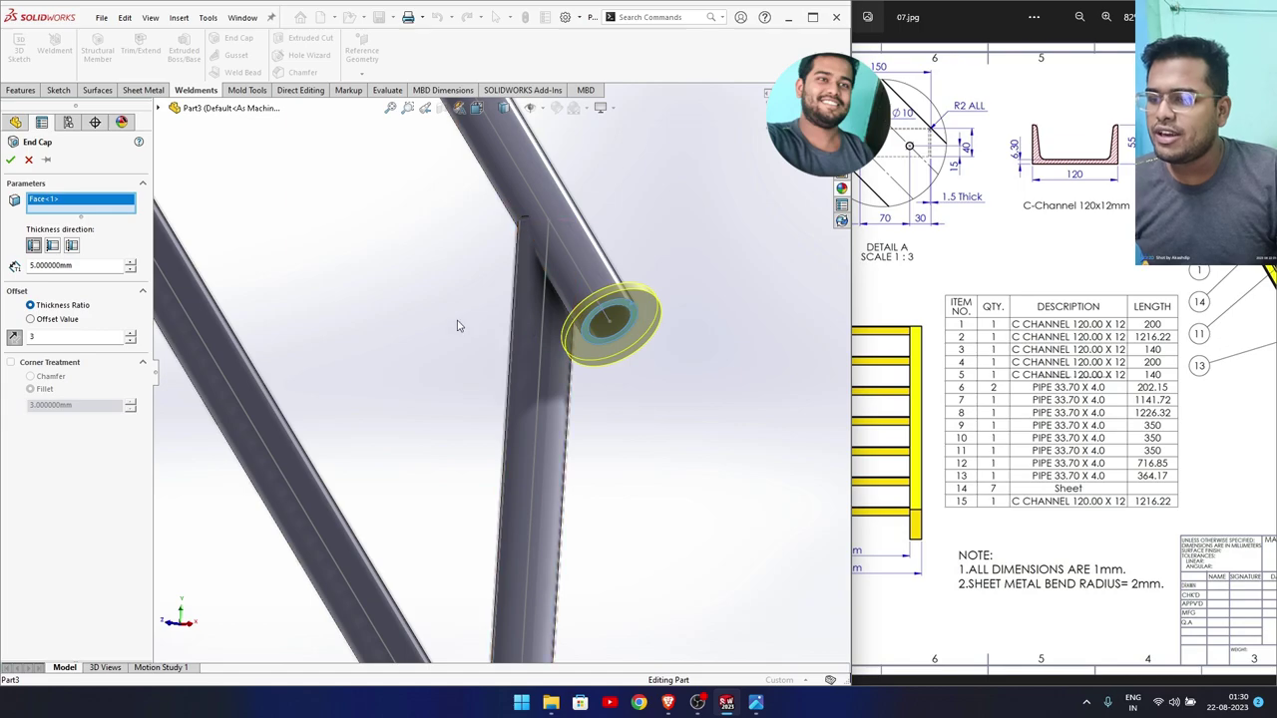
mouse_move(1006, 415)
mouse_down()
mouse_move(789, 415)
mouse_move(1147, 415)
mouse_up()
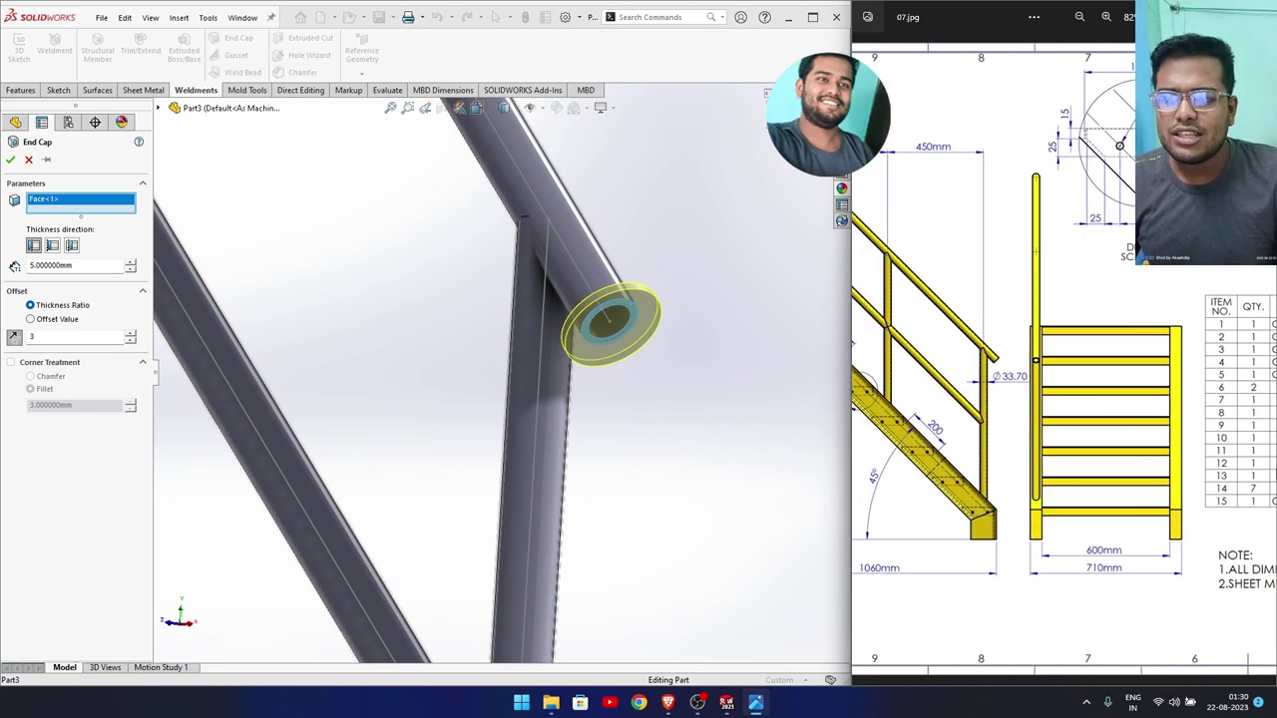
drag(853, 344, 707, 344)
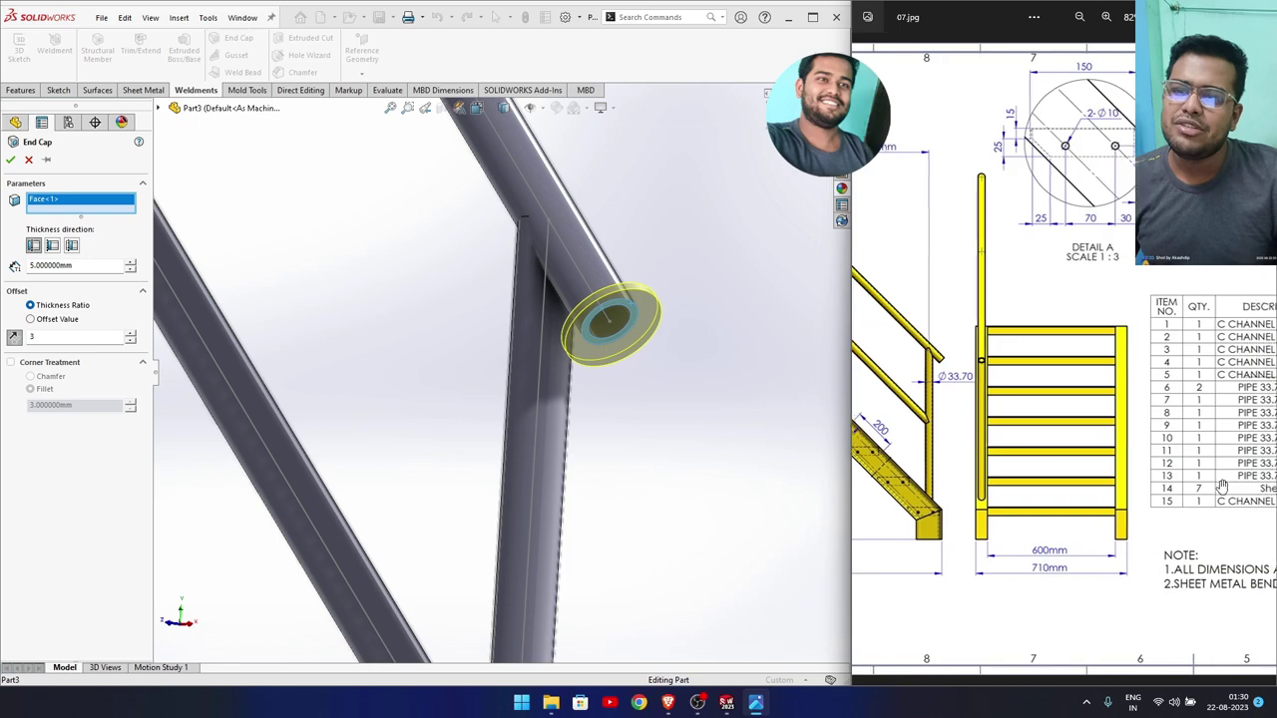
click(29, 338)
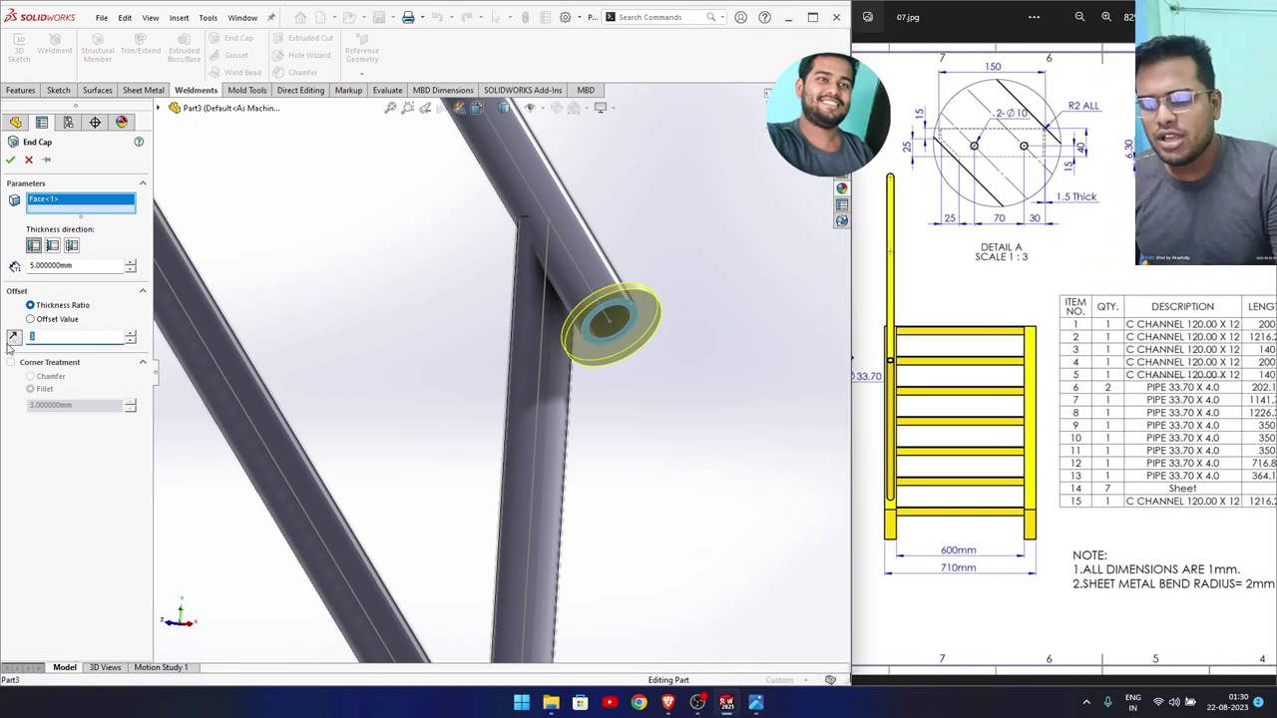
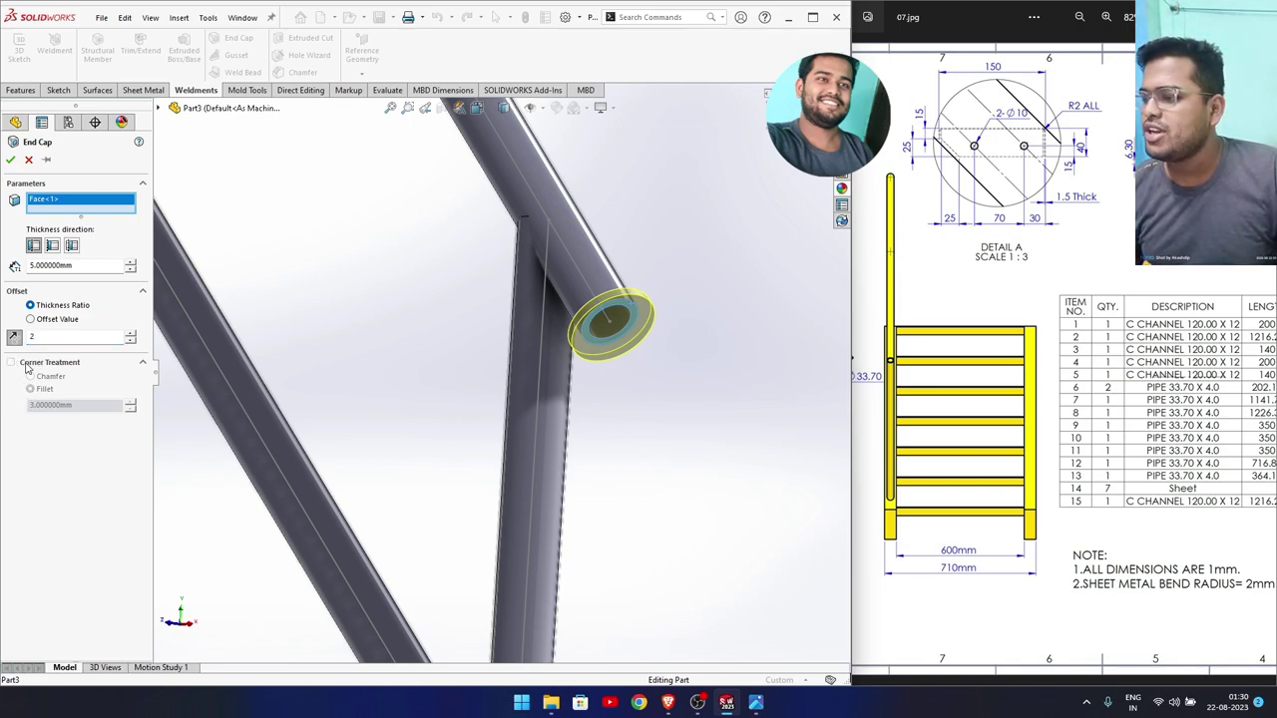
Set the end cap thickness direction to extend outward from the pipe end.
click(90, 367)
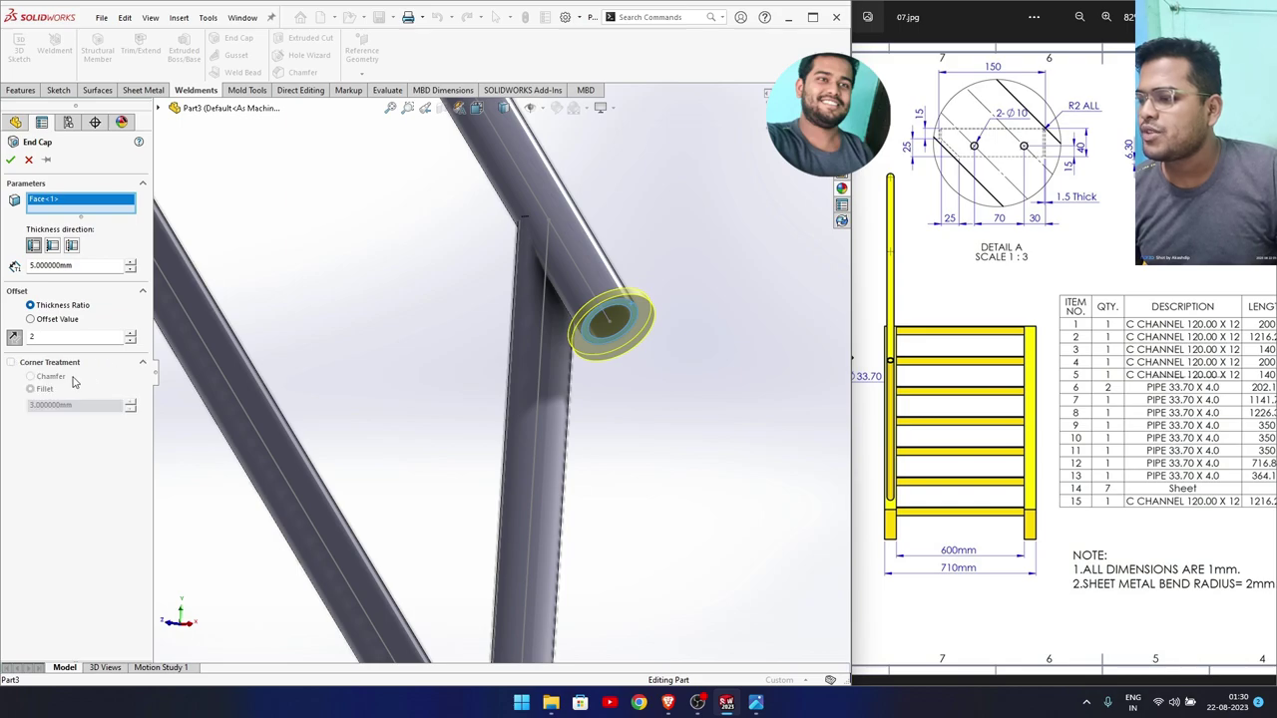
click(71, 245)
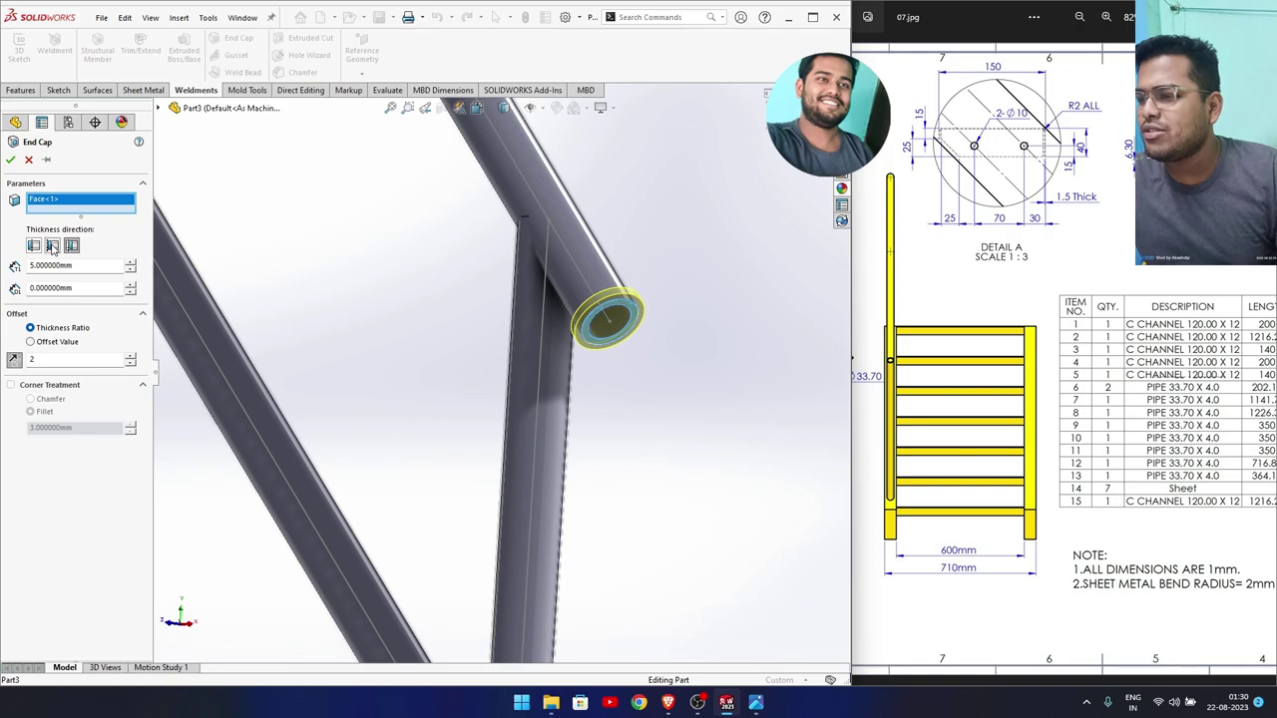
click(52, 247)
click(33, 247)
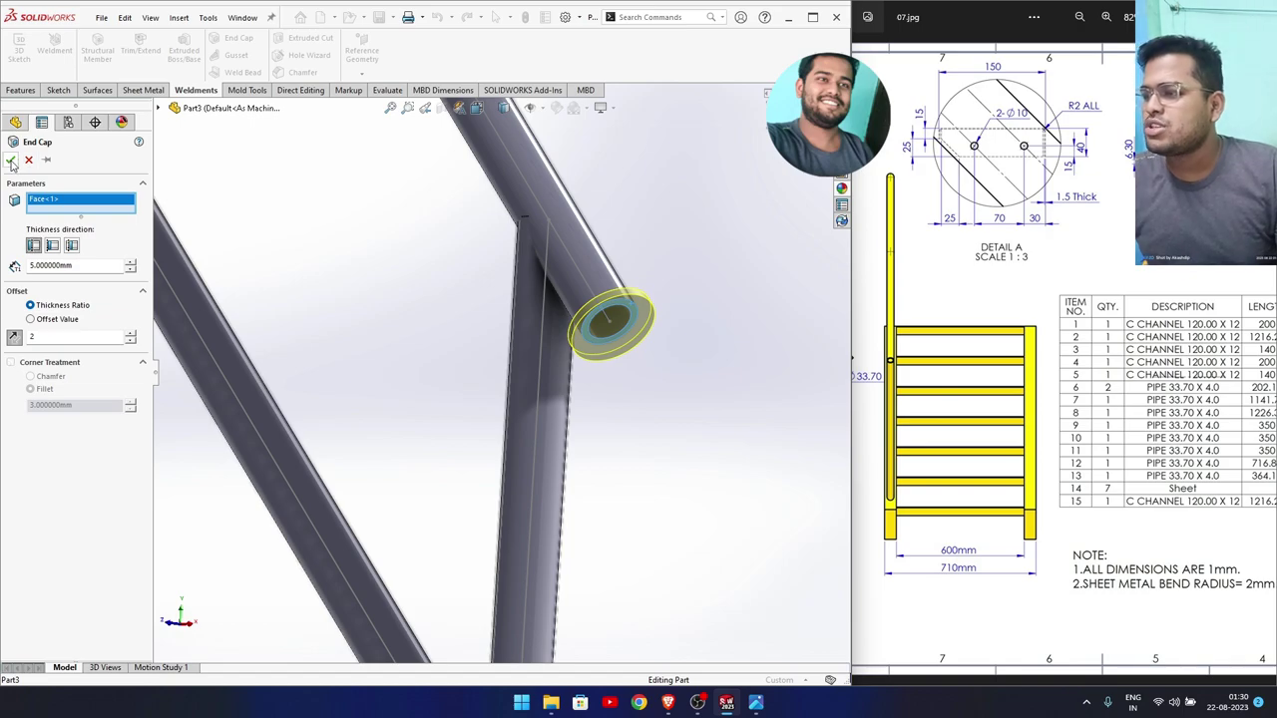
scroll(469, 329, up, 3)
mouse_move(469, 329)
middle_down()
mouse_move(488, 315)
mouse_move(585, 362)
middle_up()
scroll(519, 439, down, 3)
scroll(462, 333, down, 3)
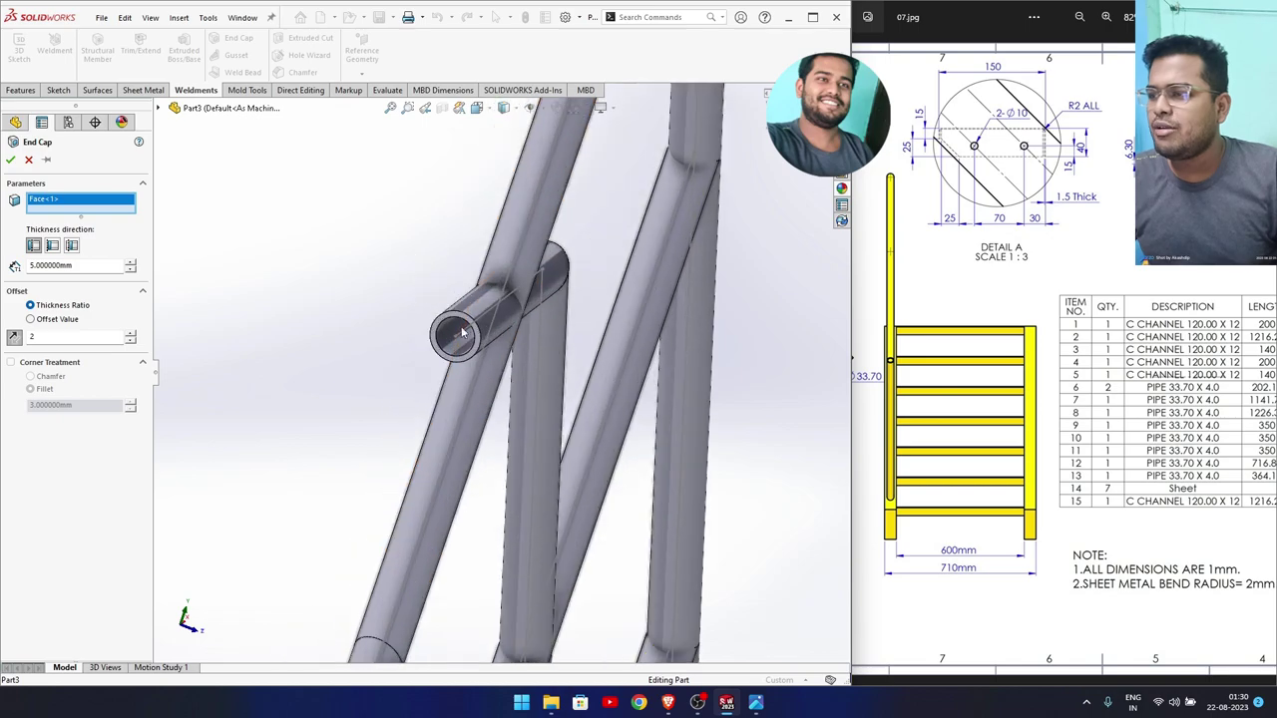
Add the second and third open pipe end faces and create End cap1 with 5 mm caps.
click(477, 341)
scroll(479, 297, up, 2)
scroll(518, 188, down, 2)
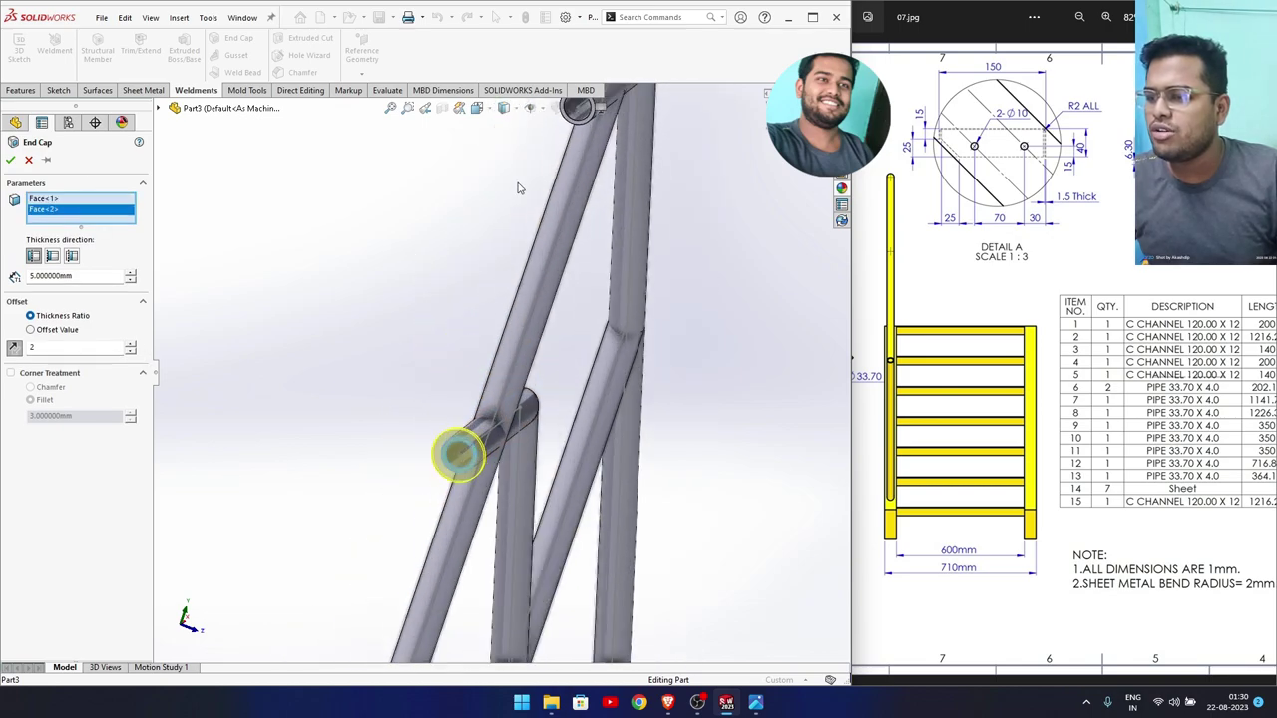
click(587, 123)
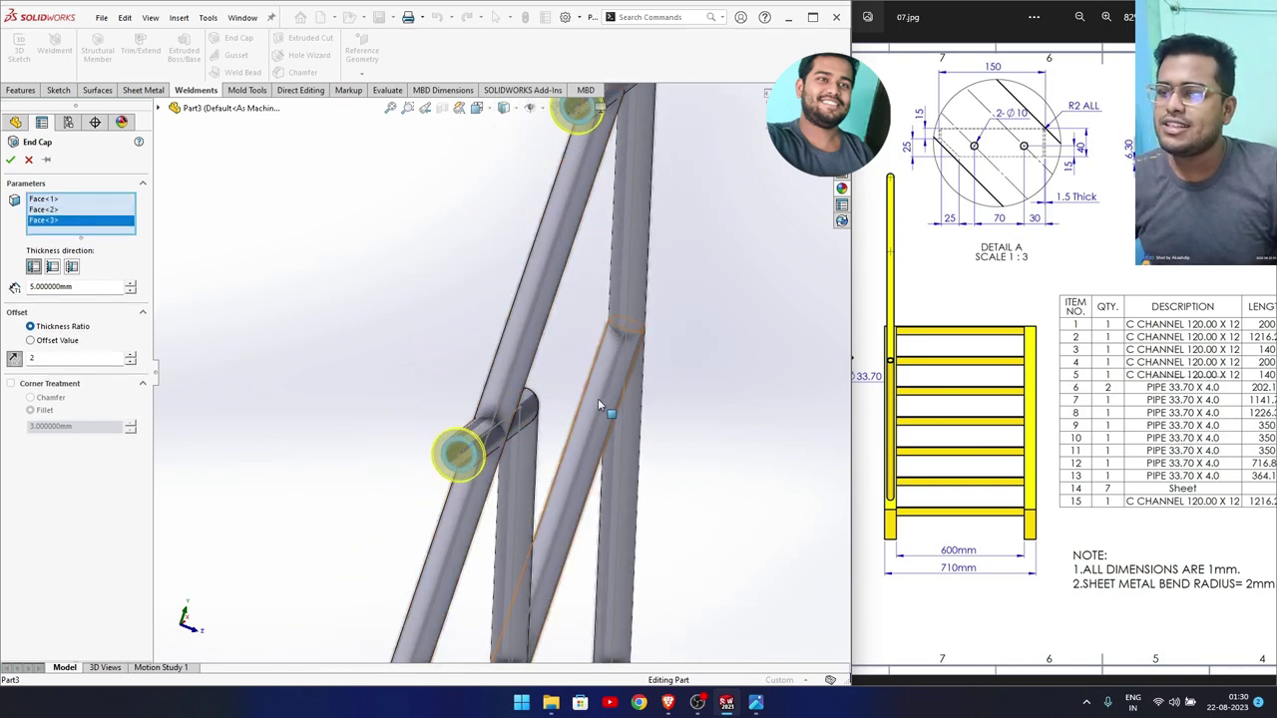
mouse_move(597, 398)
middle_down()
mouse_move(364, 385)
mouse_move(450, 405)
mouse_move(518, 451)
middle_up()
scroll(364, 385, up, 3)
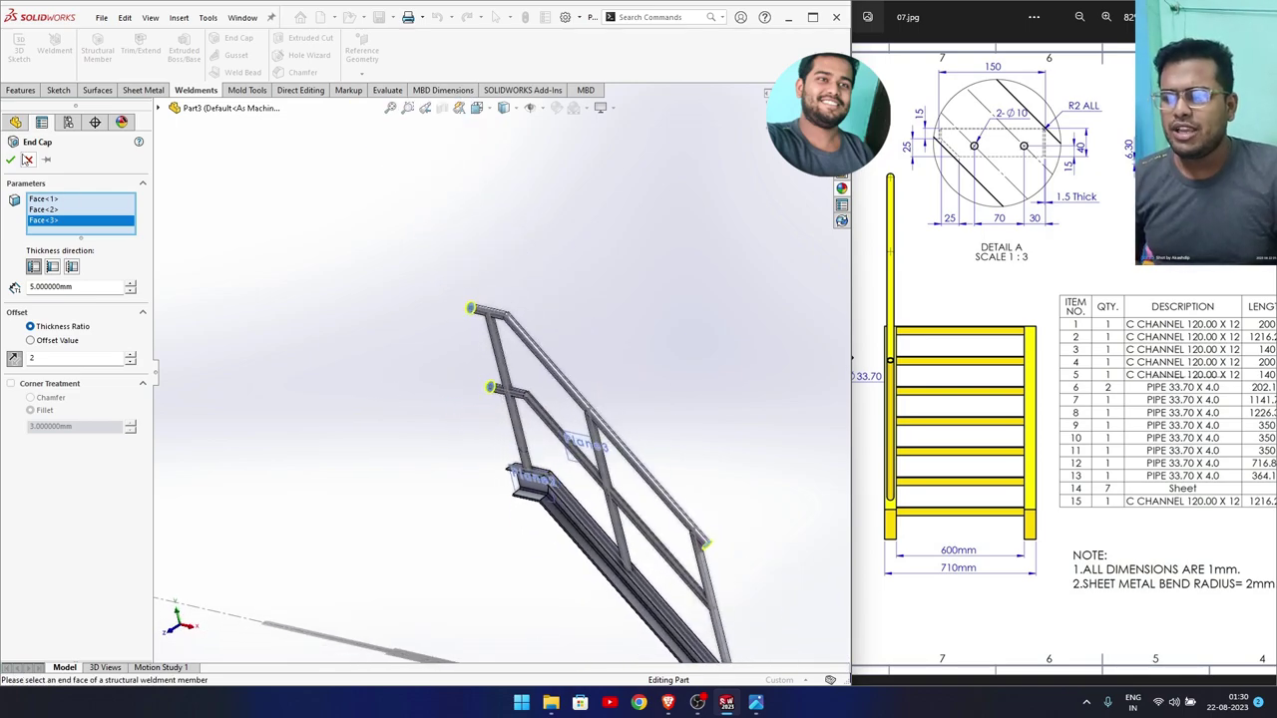
click(11, 160)
mouse_move(416, 404)
middle_down()
mouse_move(594, 414)
mouse_move(582, 448)
mouse_move(641, 413)
middle_up()
scroll(598, 440, down, 3)
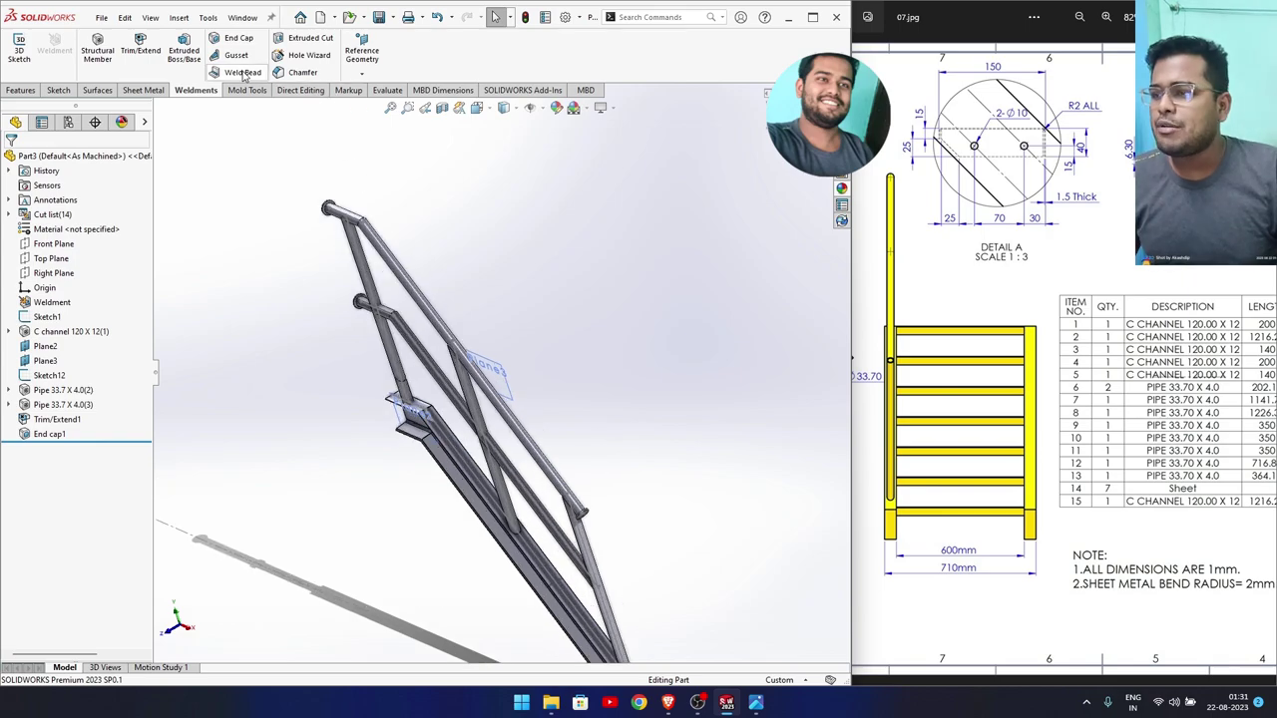
Start a body Mirror using Plane3 as the mirror plane.
click(37, 91)
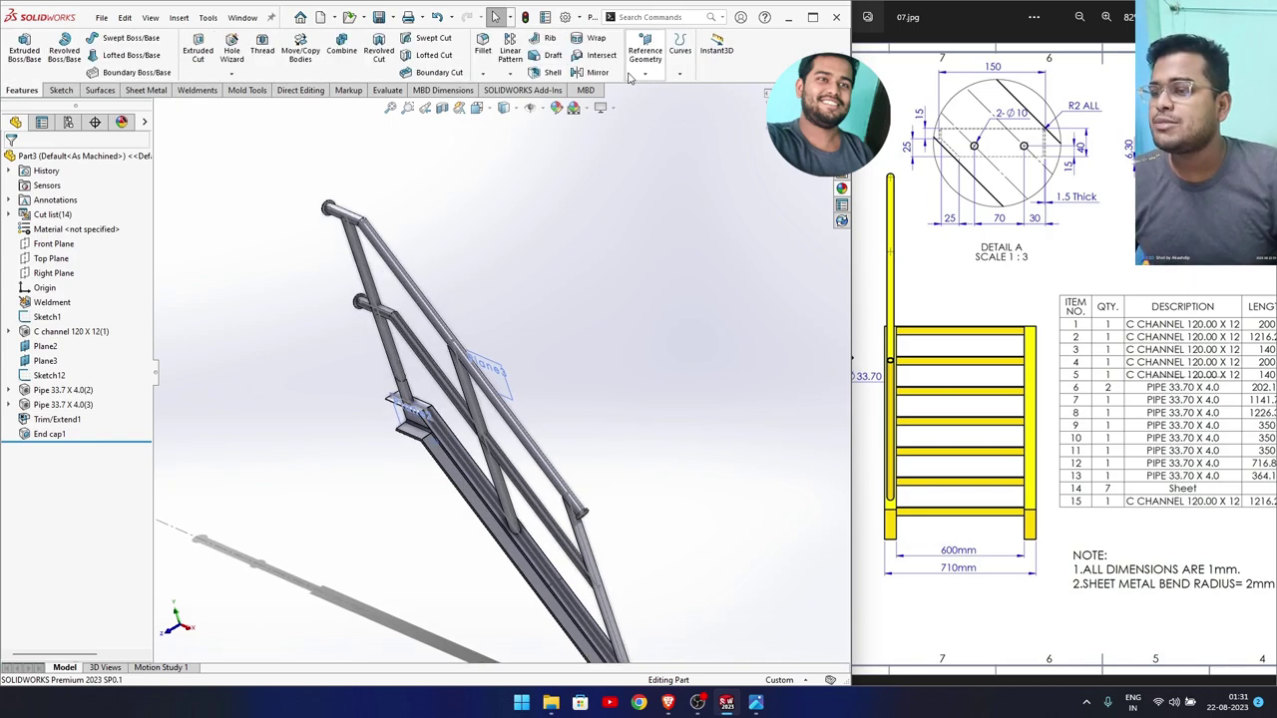
click(597, 75)
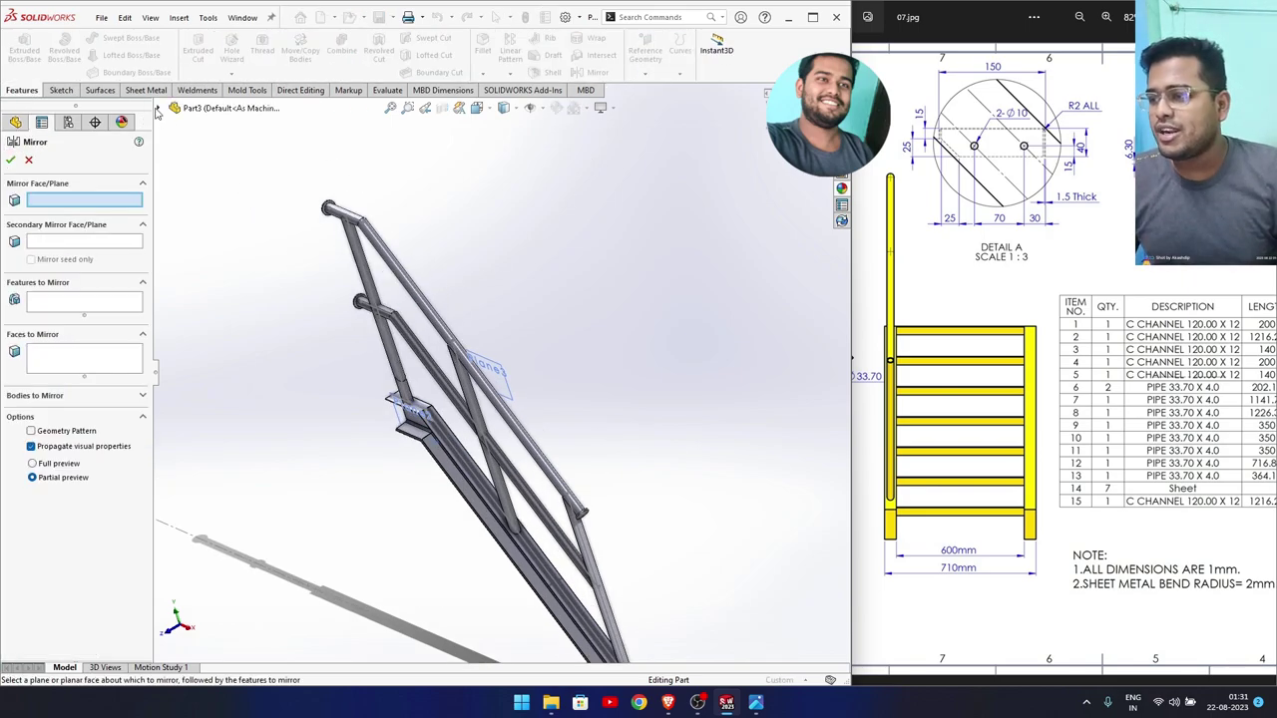
click(496, 369)
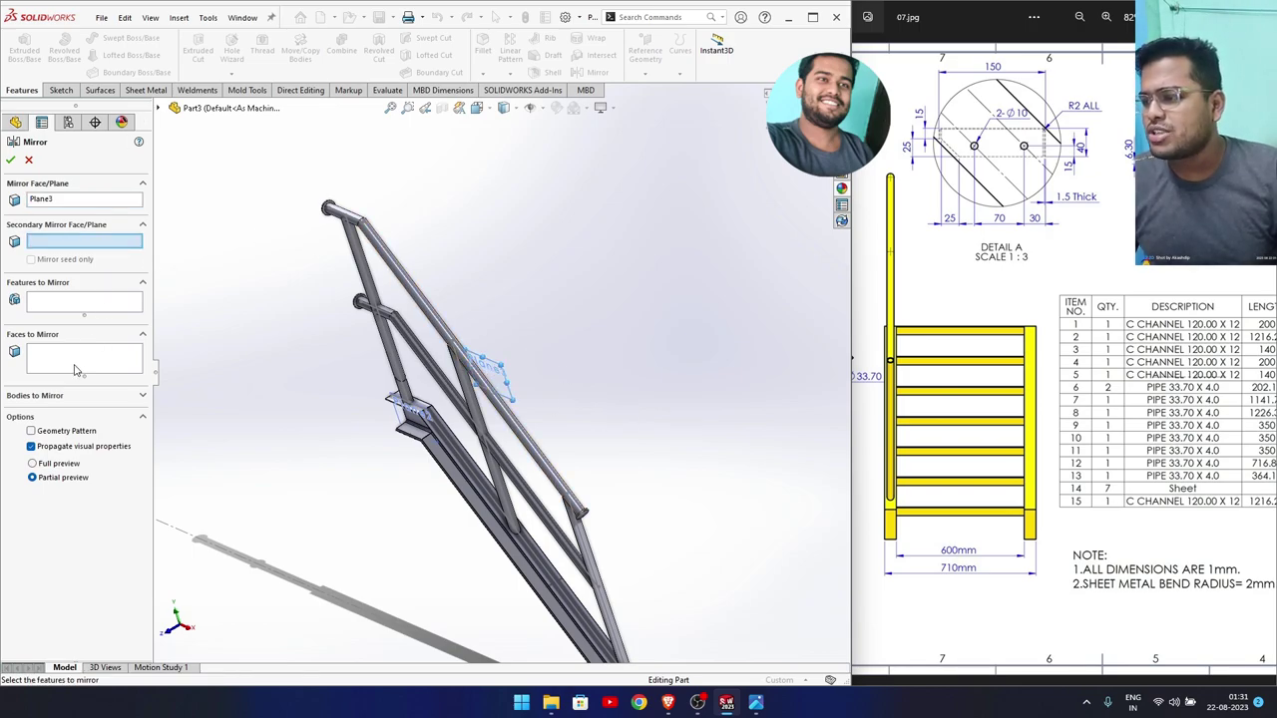
click(62, 396)
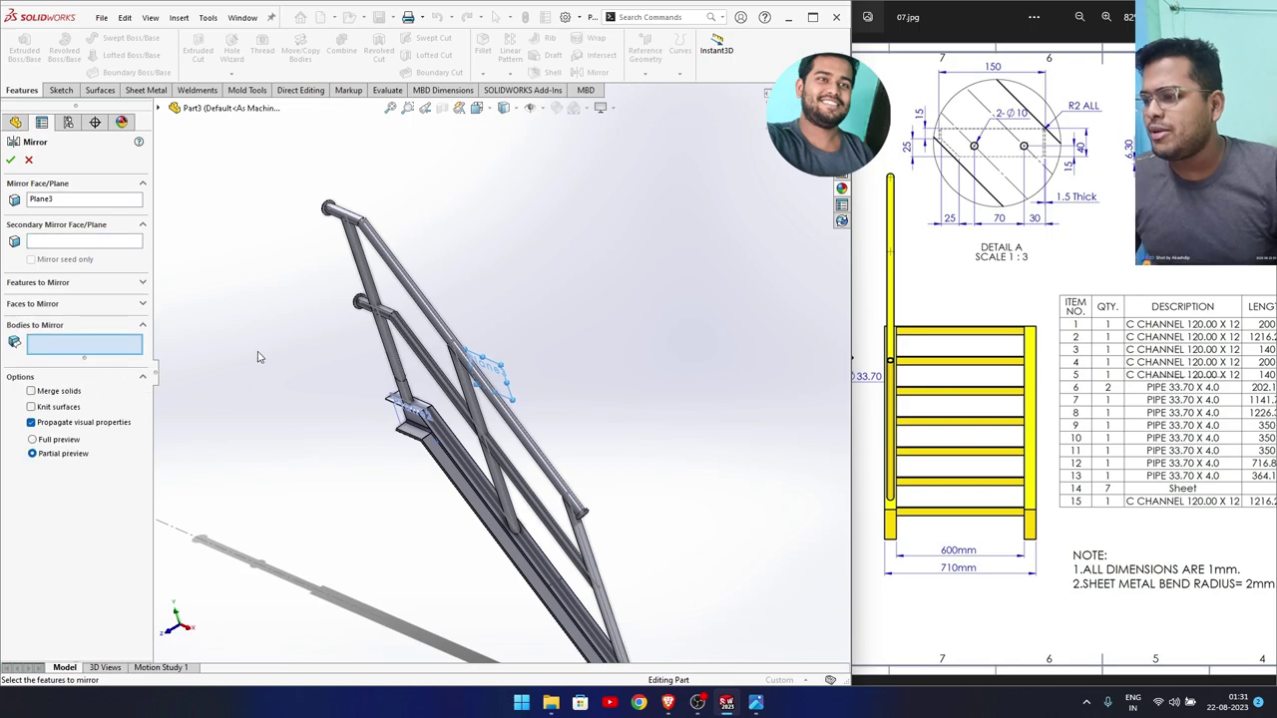
Add the three C-channel stringers and three trimmed members to Bodies to Mirror.
click(445, 430)
click(424, 435)
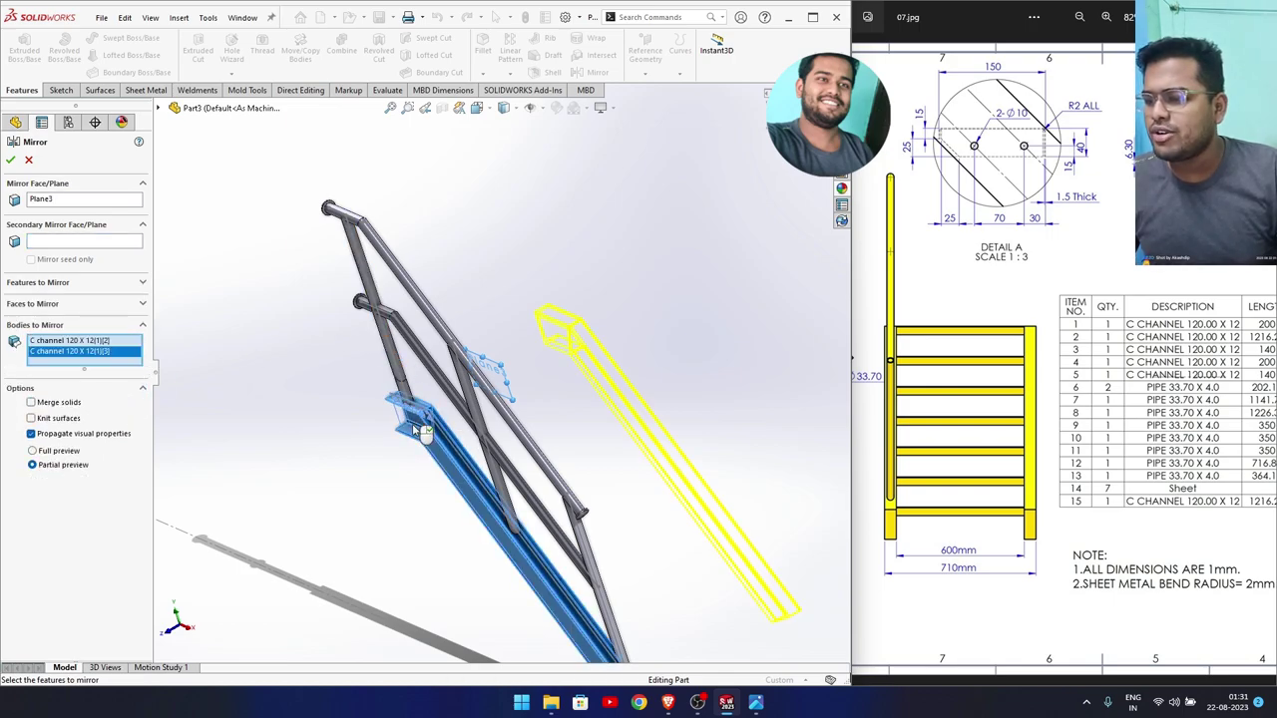
scroll(602, 569, up, 2)
click(605, 618)
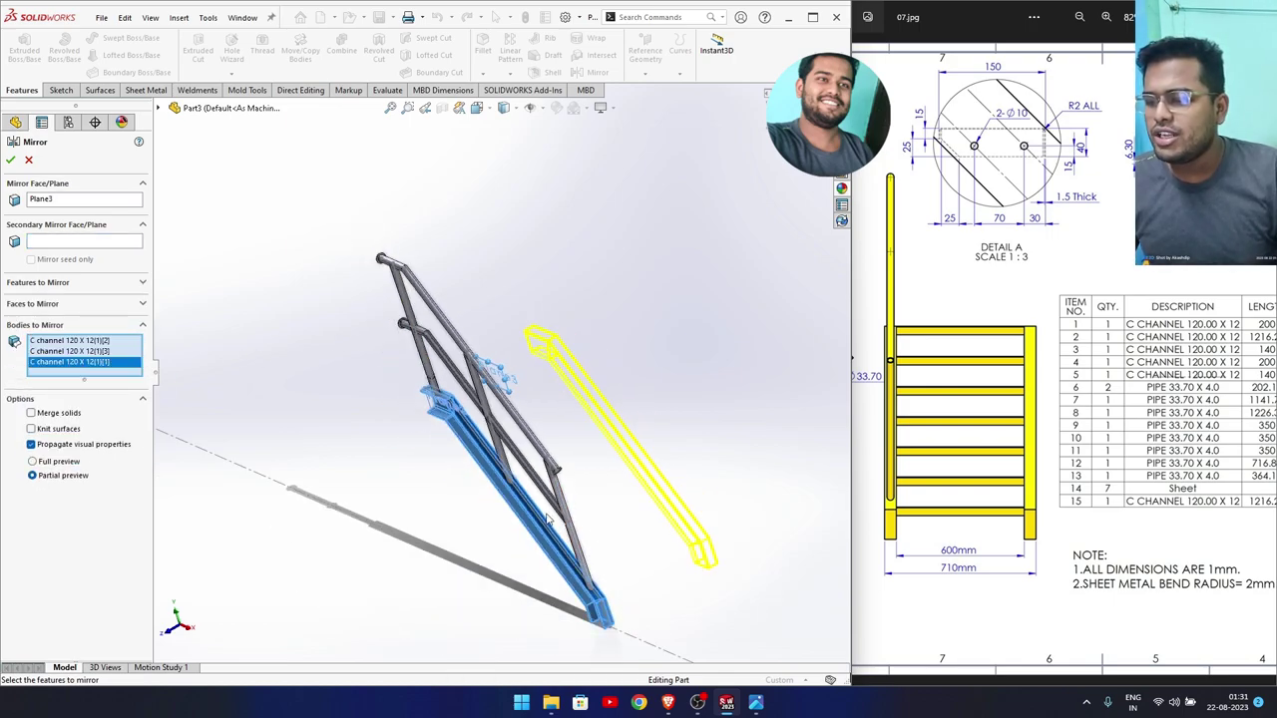
click(570, 510)
click(498, 441)
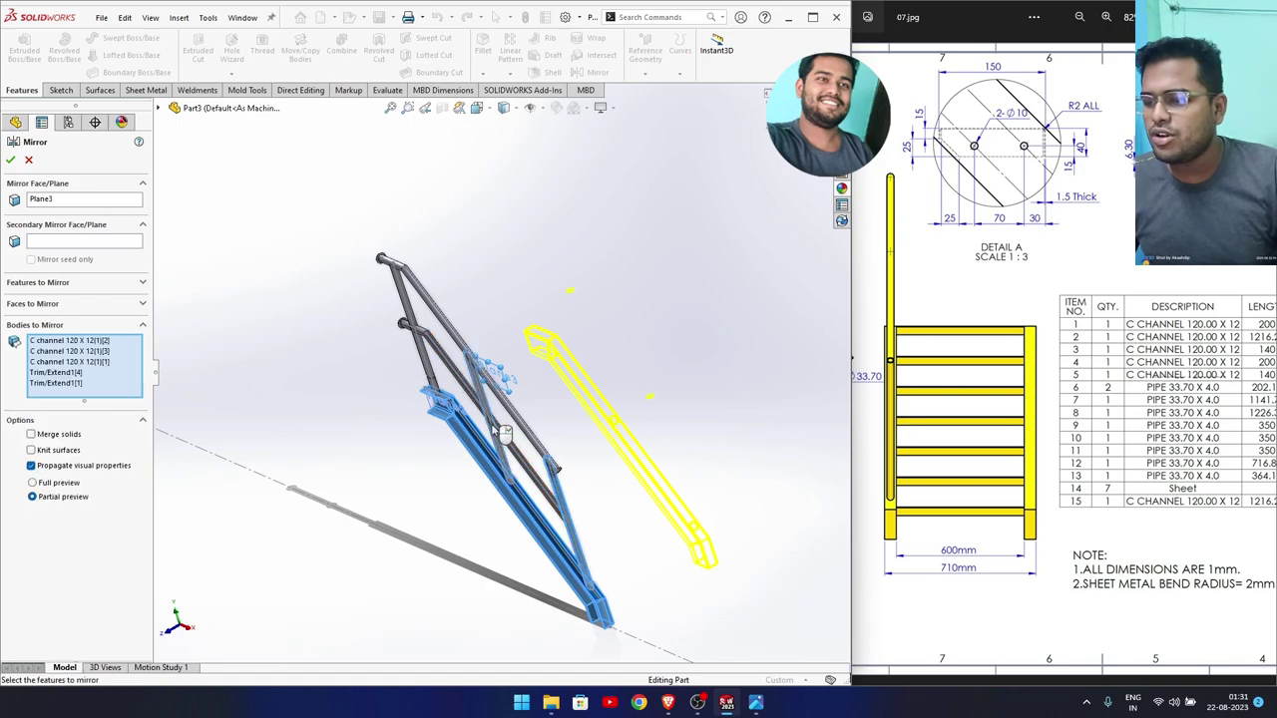
click(431, 375)
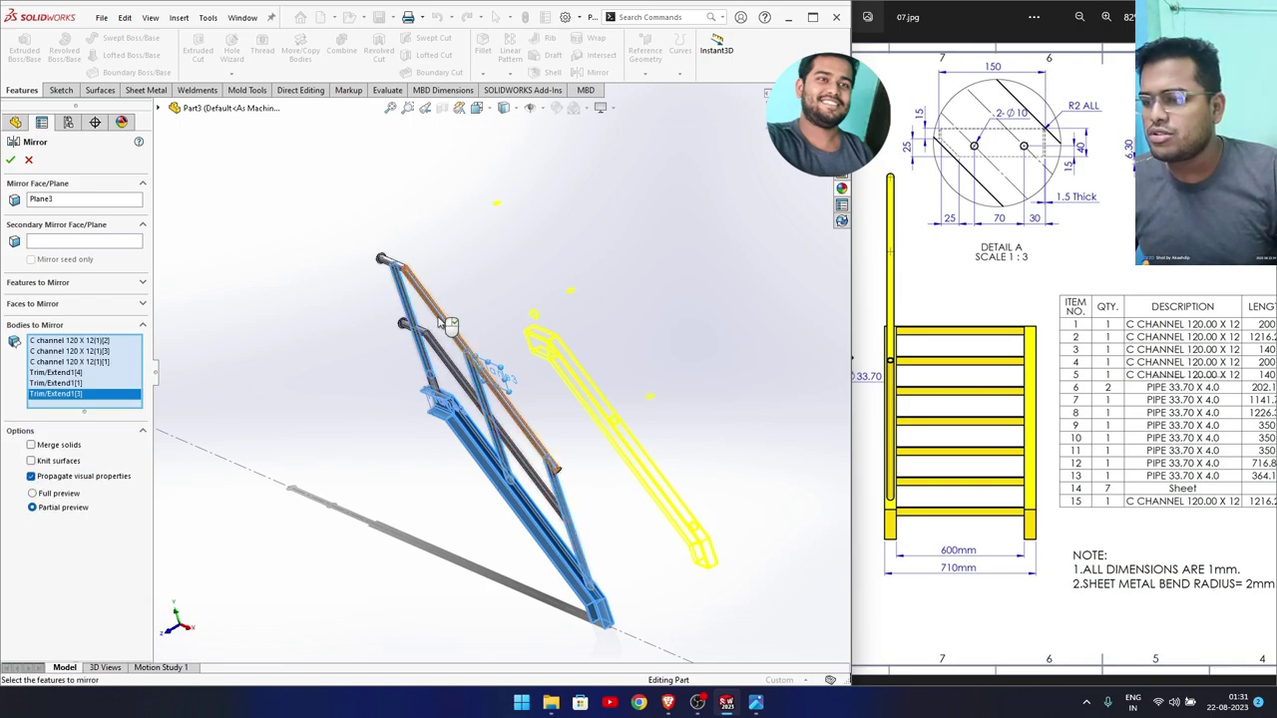
Add the four handrail pipes to the mirror and accept it as Mirror1.
click(441, 320)
click(397, 266)
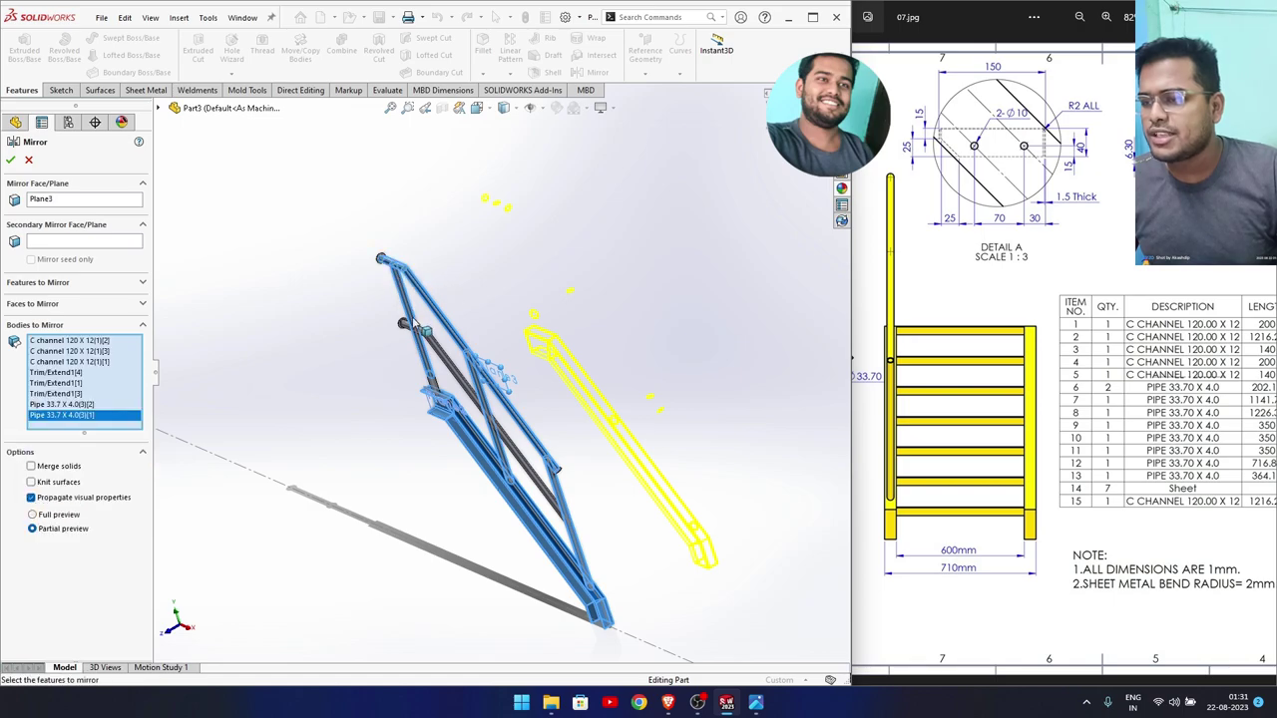
click(409, 332)
click(517, 458)
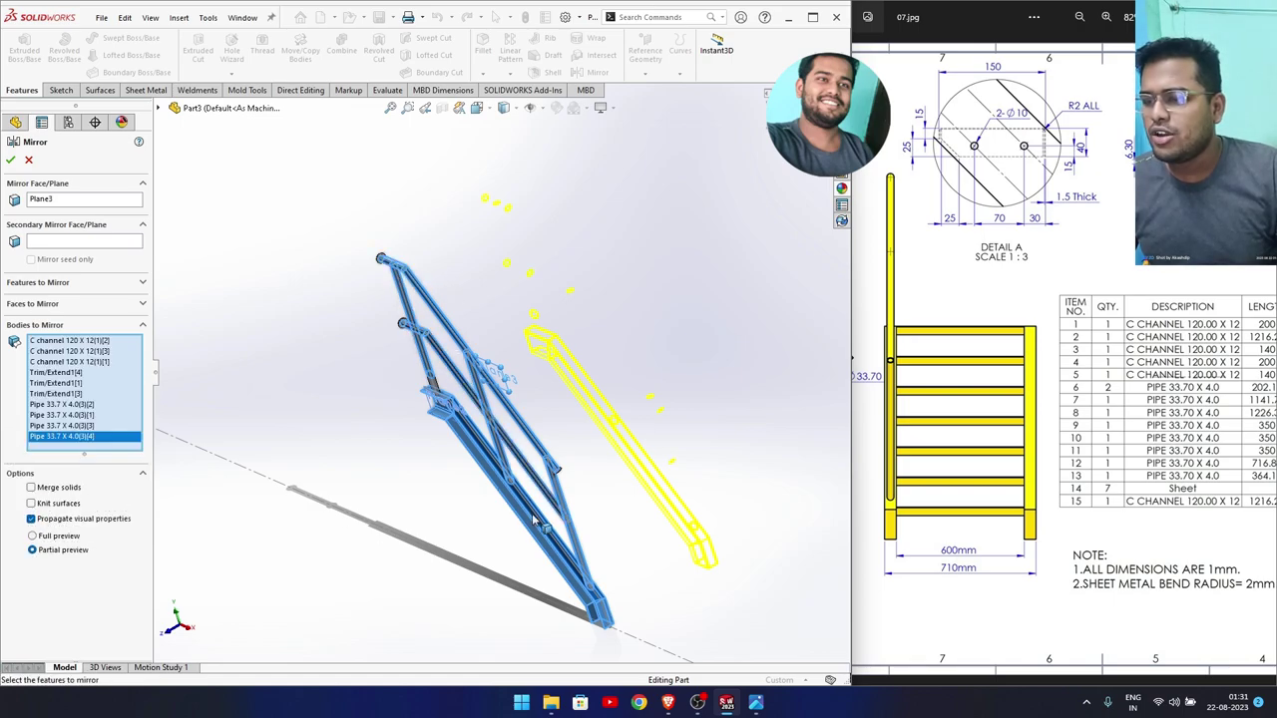
mouse_move(517, 458)
middle_down()
mouse_move(590, 483)
mouse_move(539, 469)
middle_up()
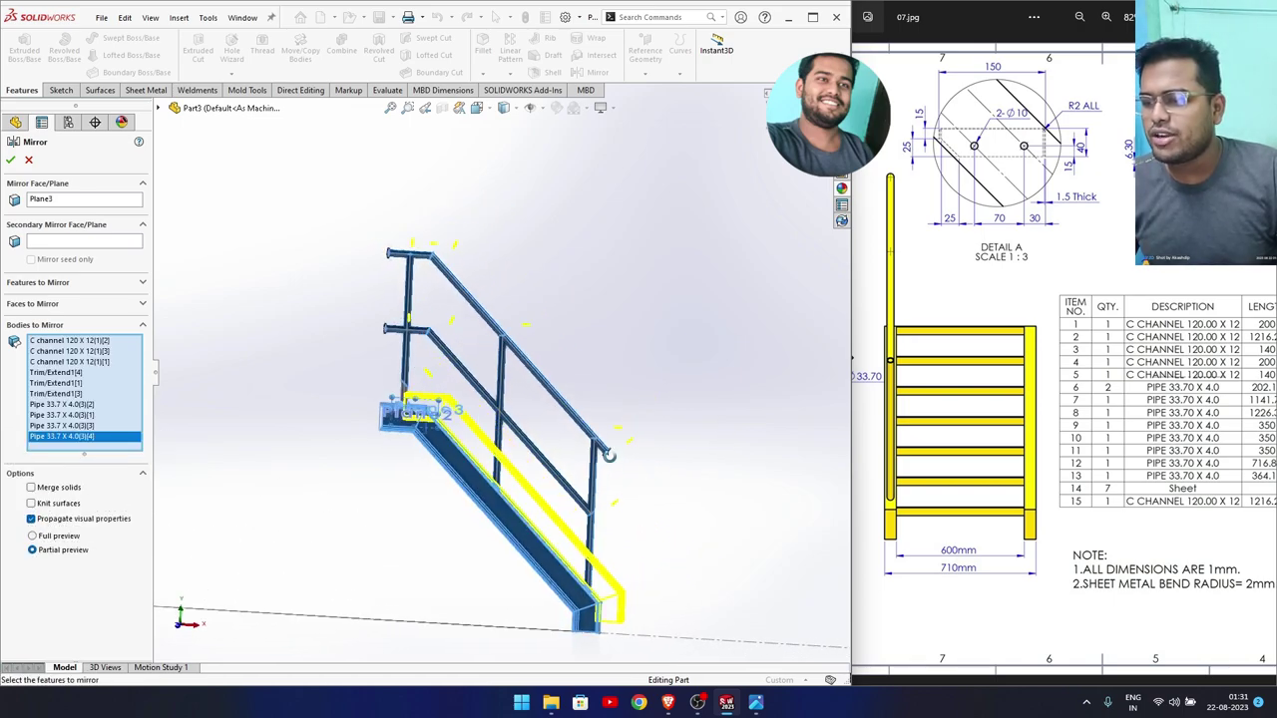
click(10, 160)
mouse_move(509, 429)
middle_down()
mouse_move(537, 410)
mouse_move(365, 422)
mouse_move(593, 457)
middle_up()
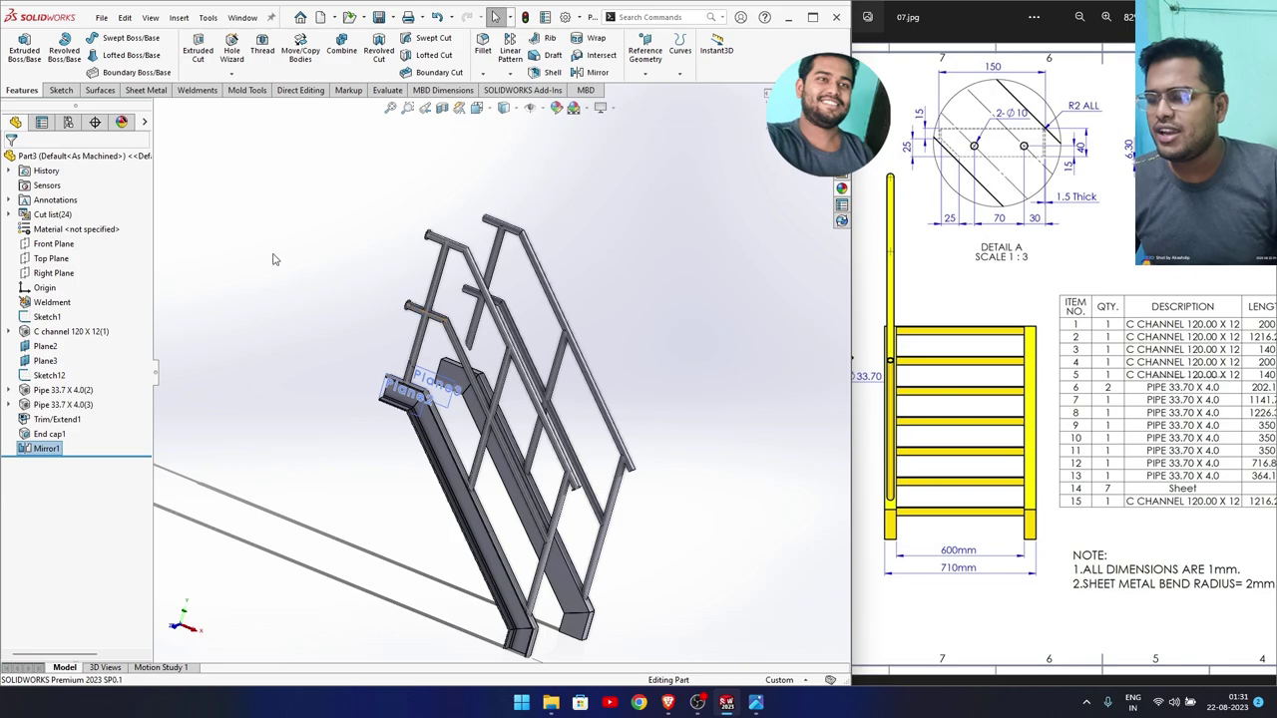
Check Trim/Extend1's bodies and reopen Mirror1 for editing.
click(48, 450)
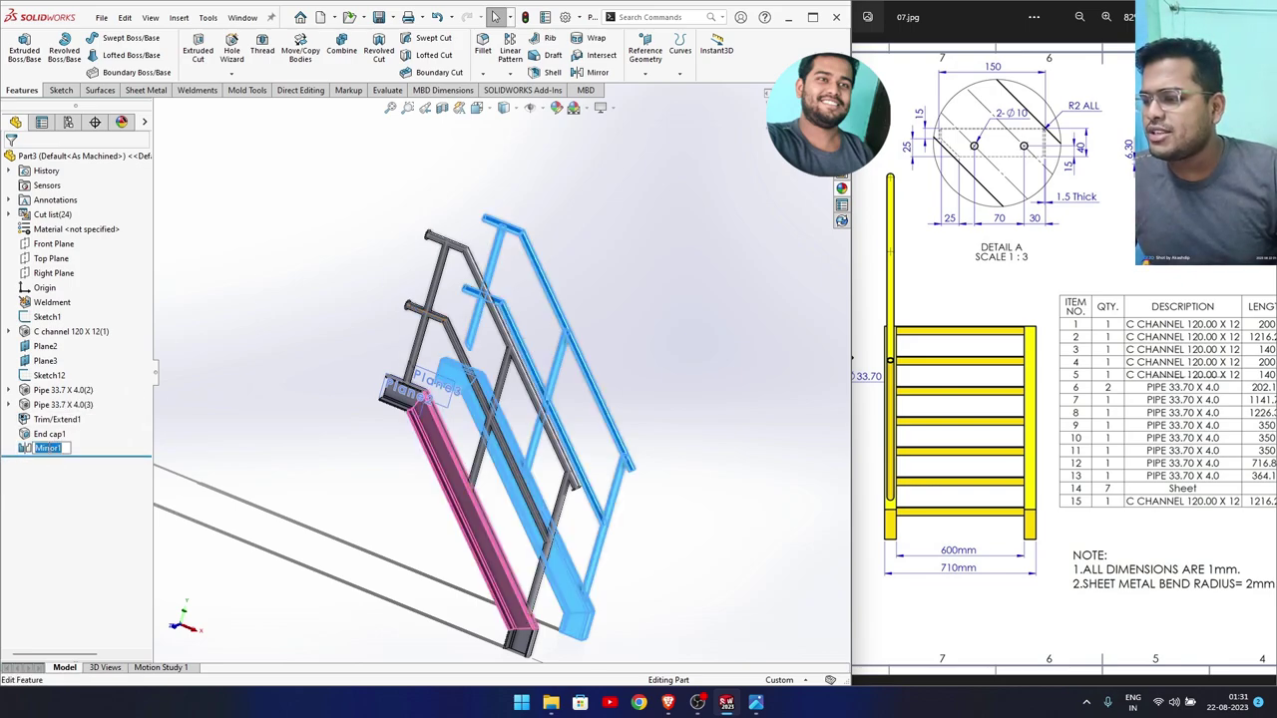
click(56, 419)
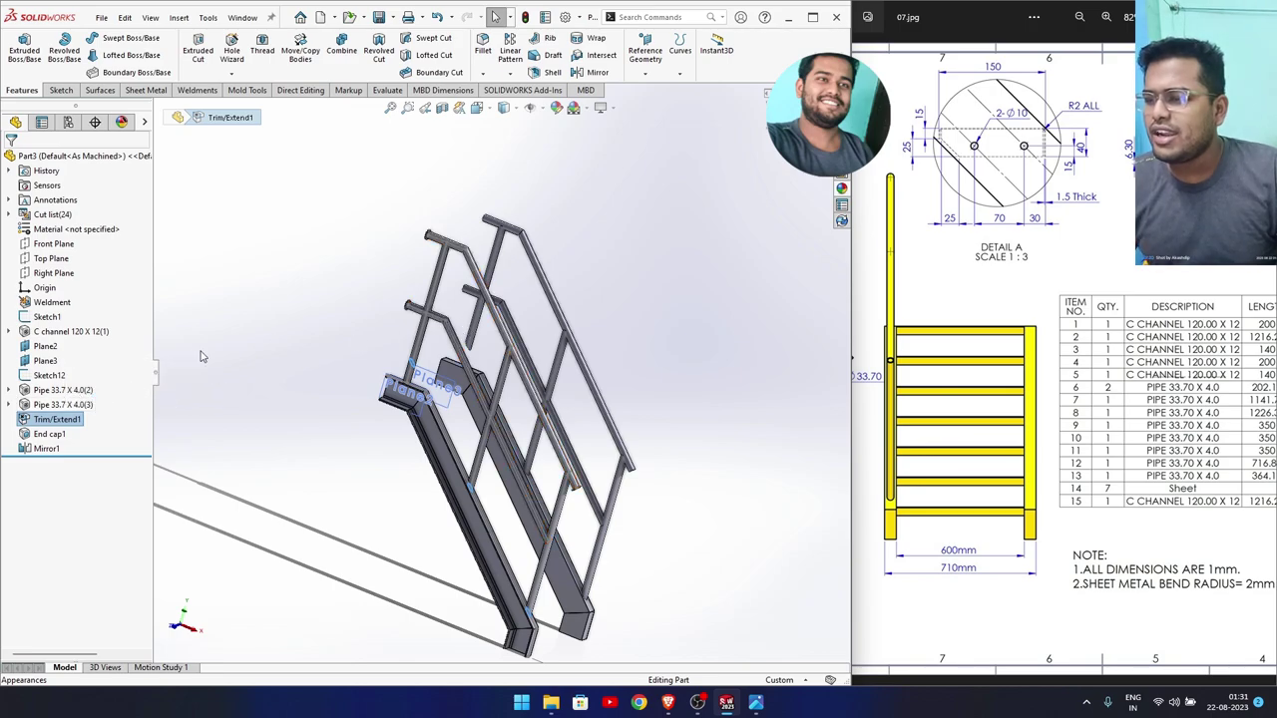
click(46, 448)
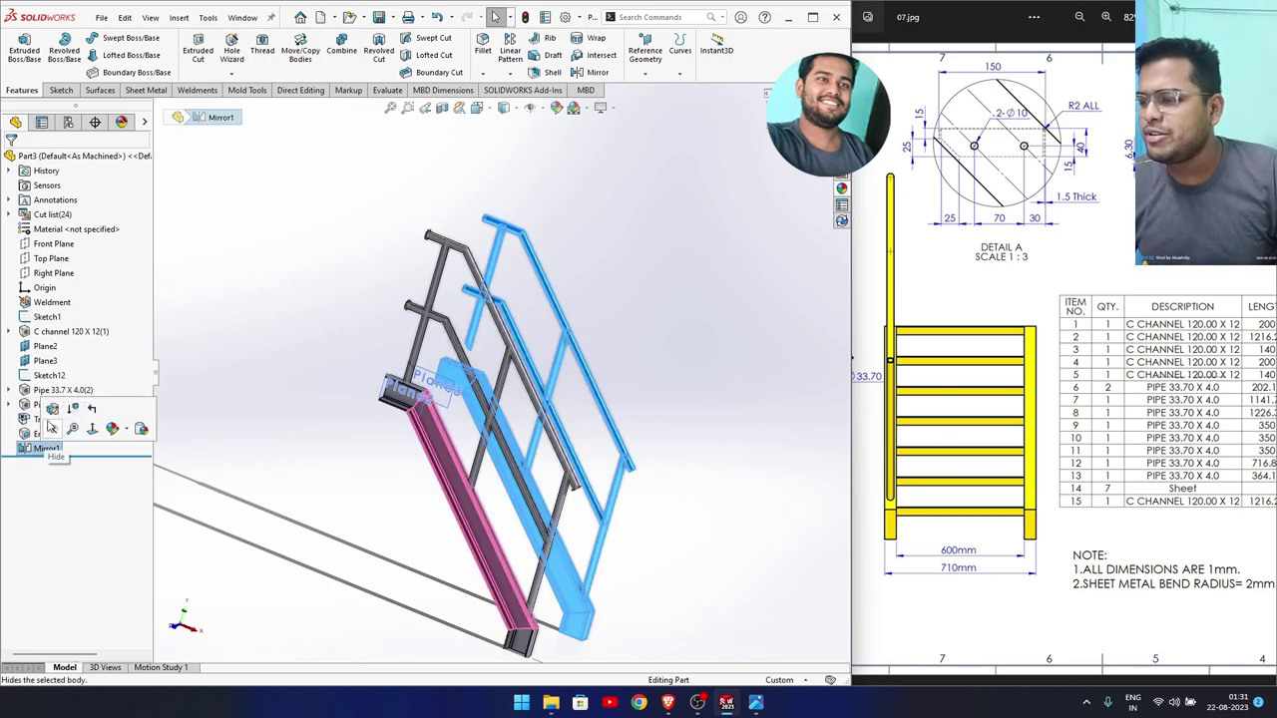
click(48, 412)
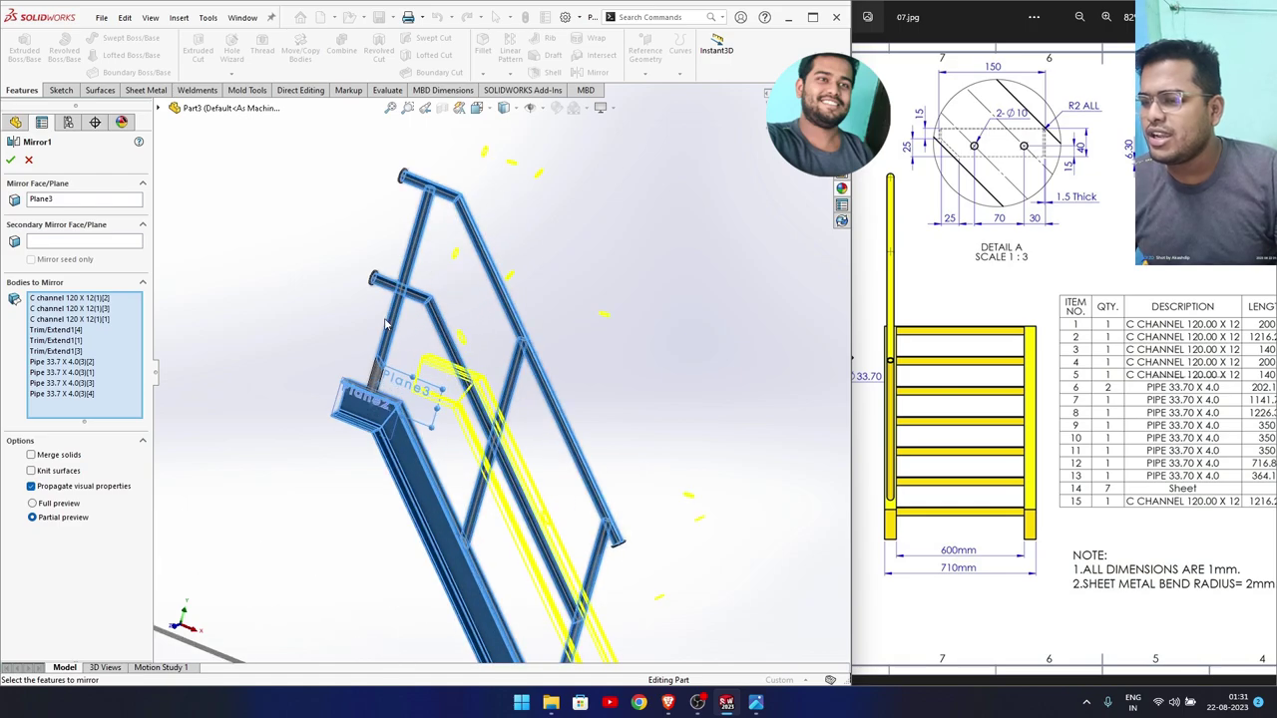
Add the missing trimmed member to Mirror1 and apply the update.
middle_drag(391, 392, 351, 391)
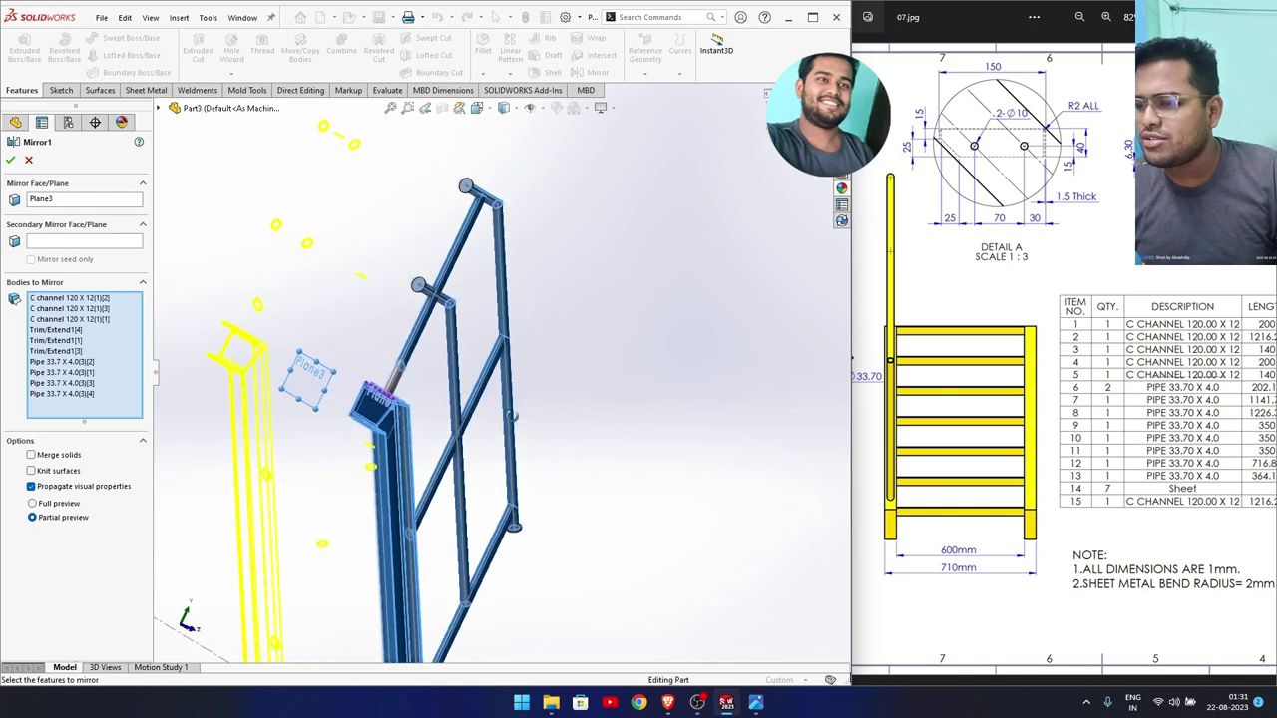
click(421, 389)
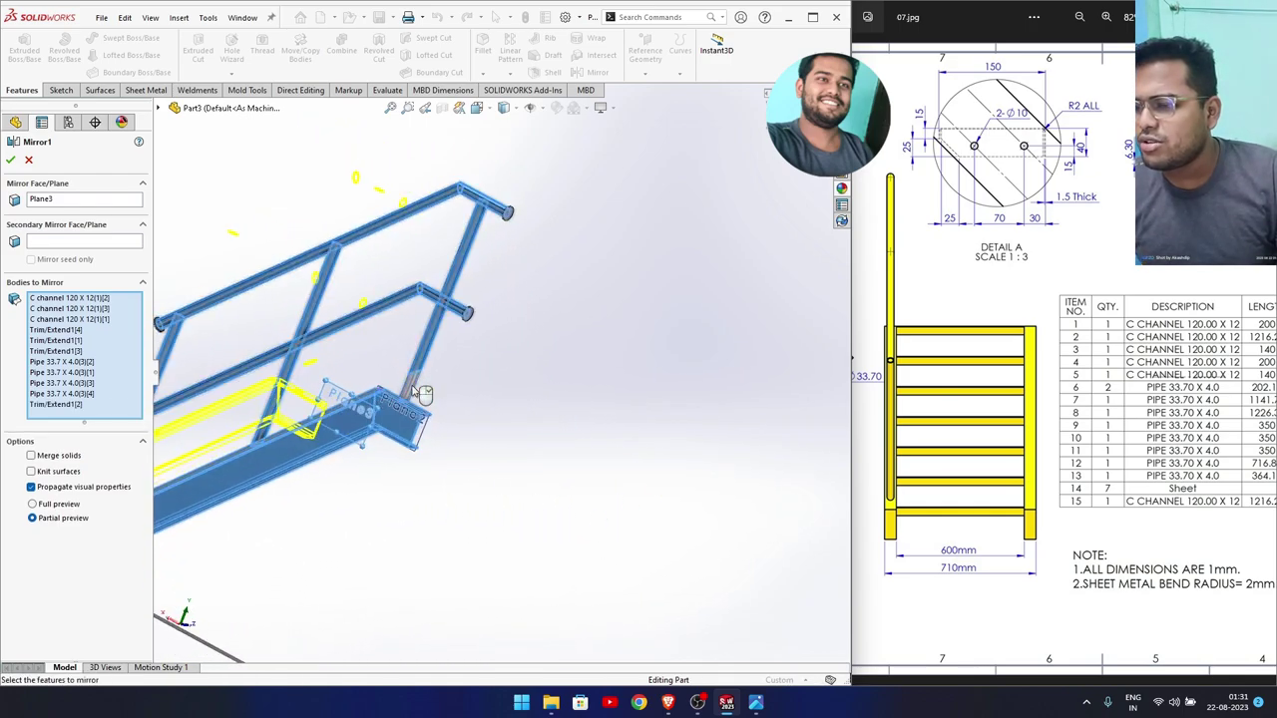
mouse_move(421, 389)
middle_down()
mouse_move(238, 361)
mouse_move(359, 356)
mouse_move(456, 373)
middle_up()
click(10, 159)
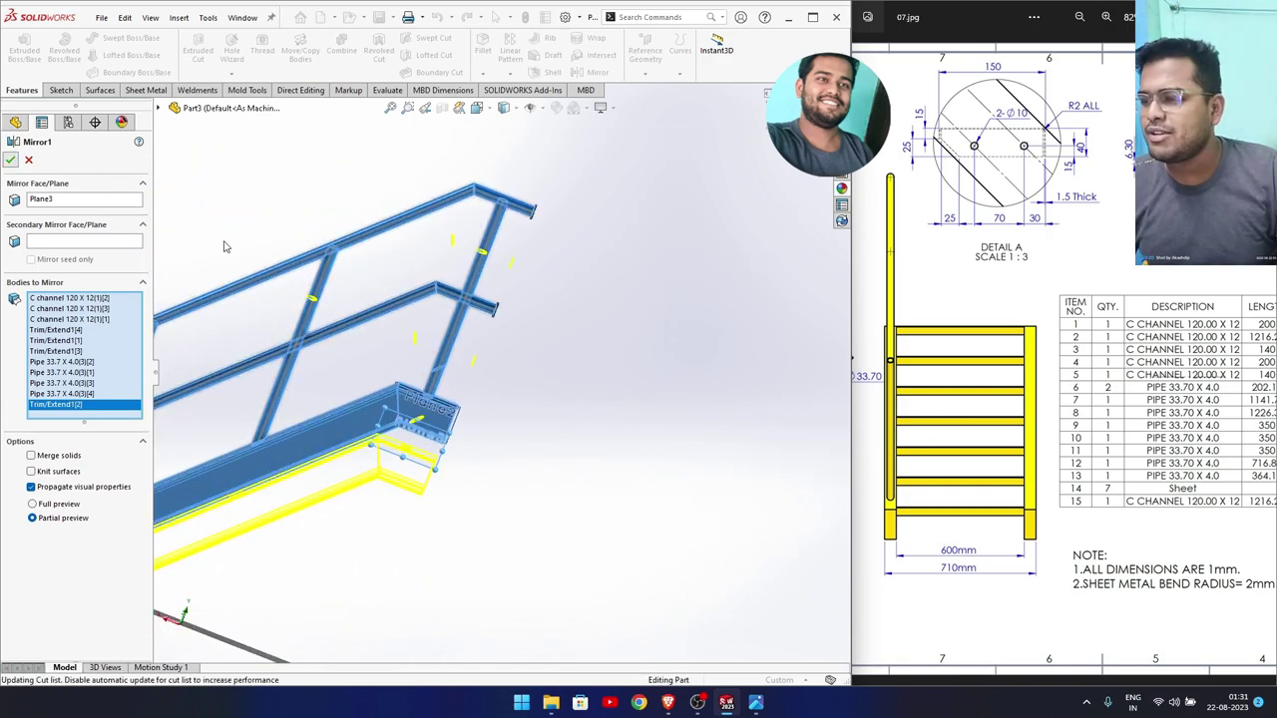
middle_drag(299, 399, 493, 446)
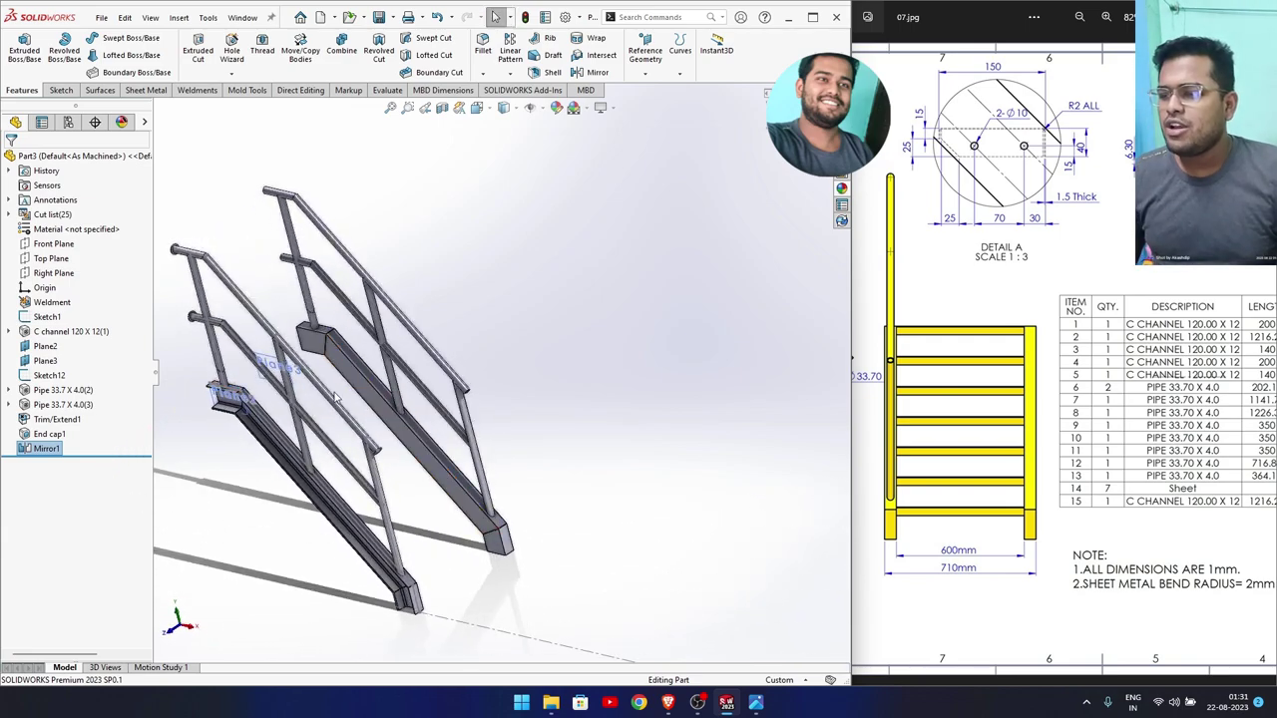
scroll(267, 371, down, 2)
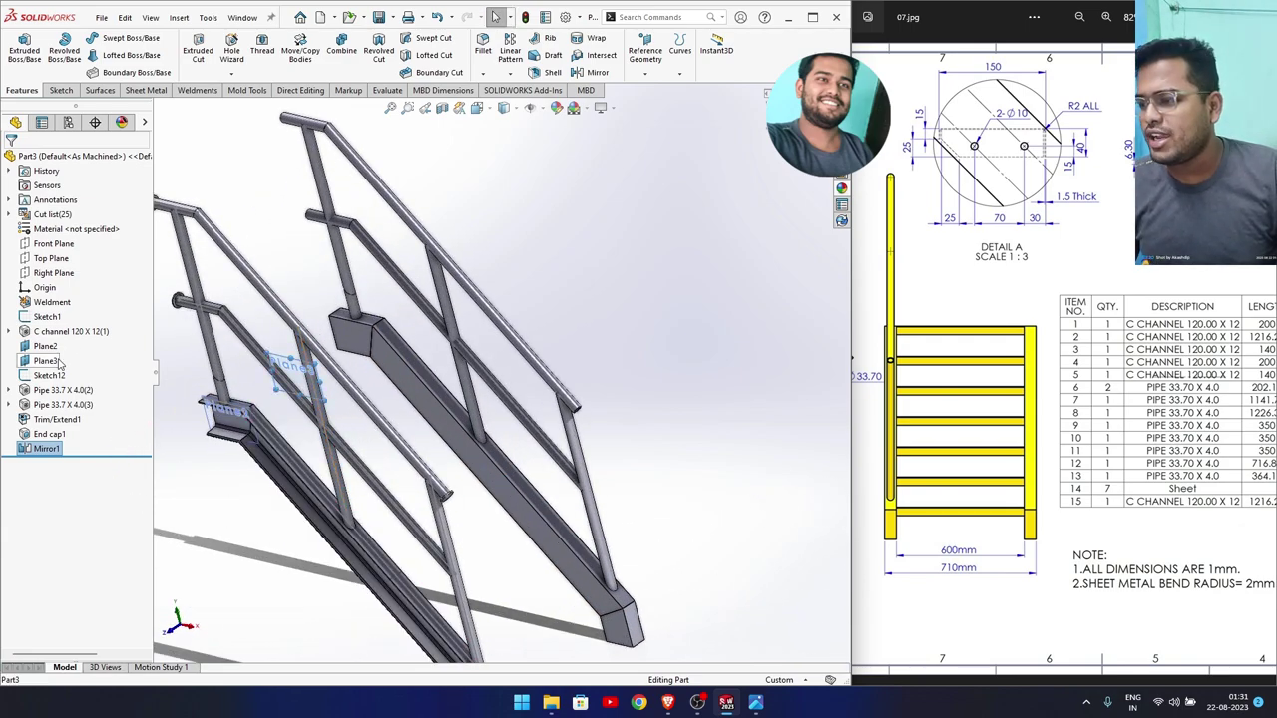
Hide Plane2 and Plane3, then reselect Mirror1 in the tree.
click(46, 360)
ctrl+click(46, 347)
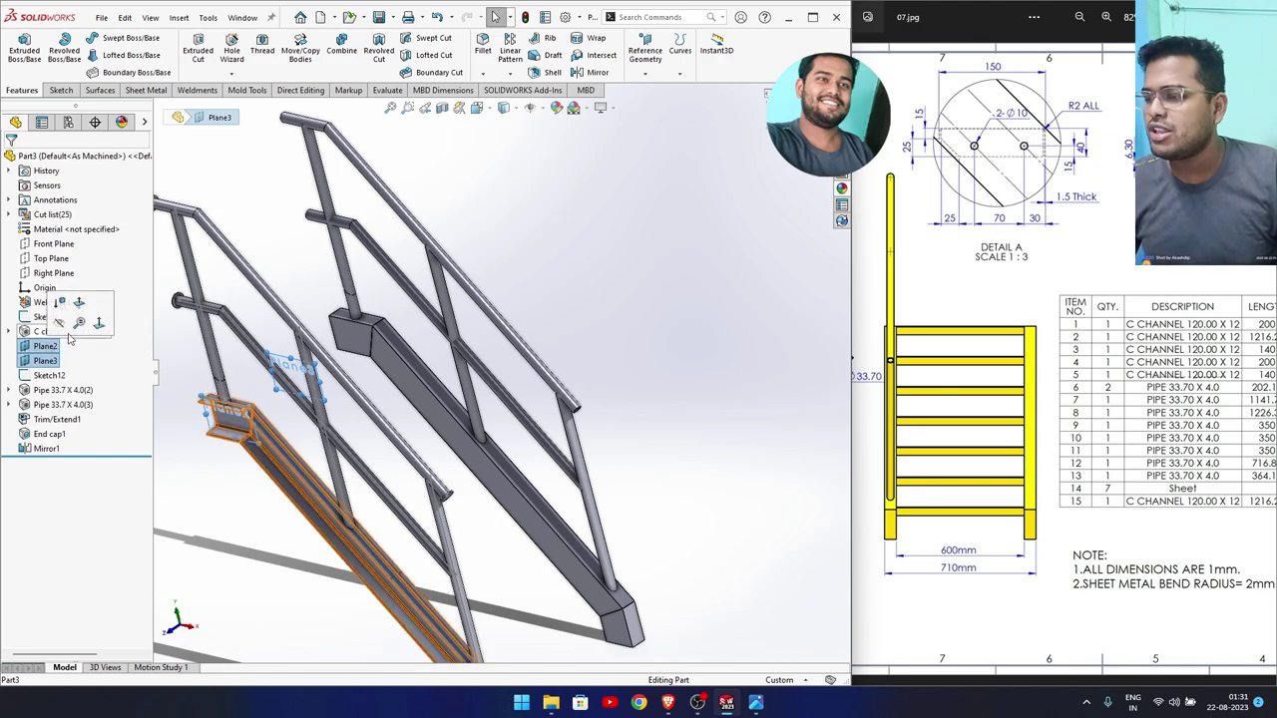
click(60, 325)
mouse_move(330, 429)
middle_down()
mouse_move(287, 449)
mouse_move(369, 458)
middle_up()
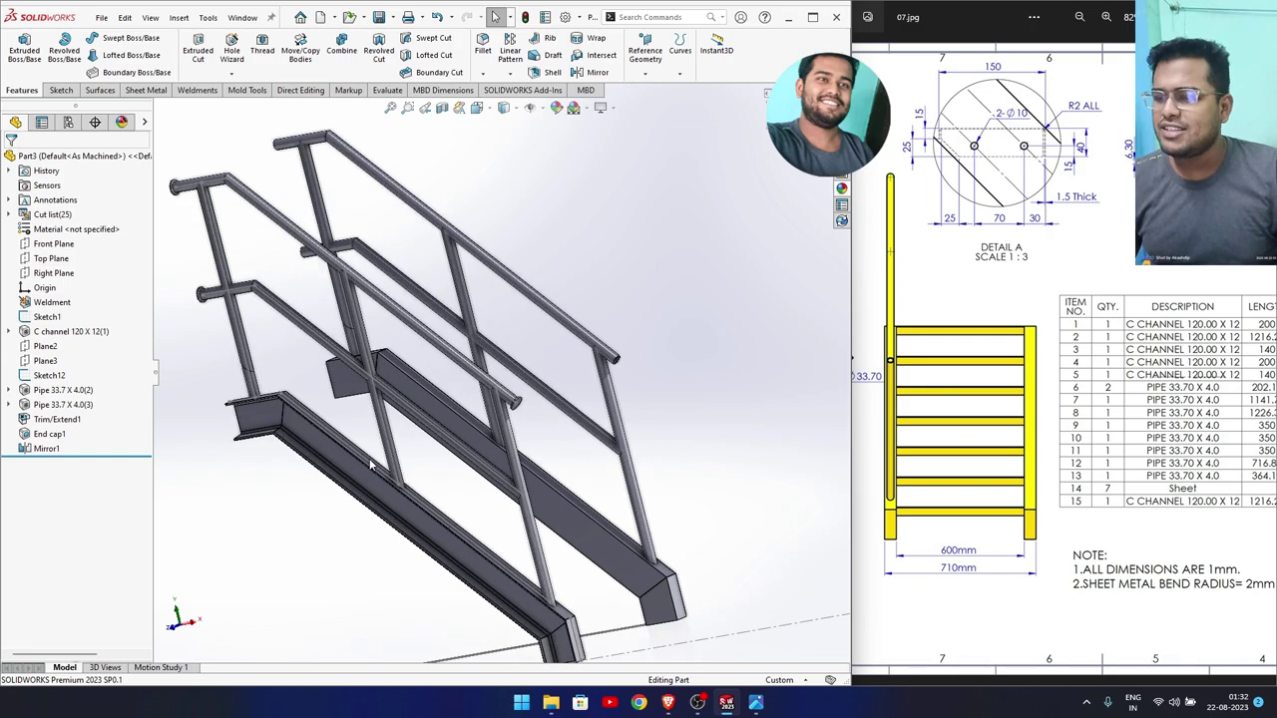
scroll(369, 458, down, 3)
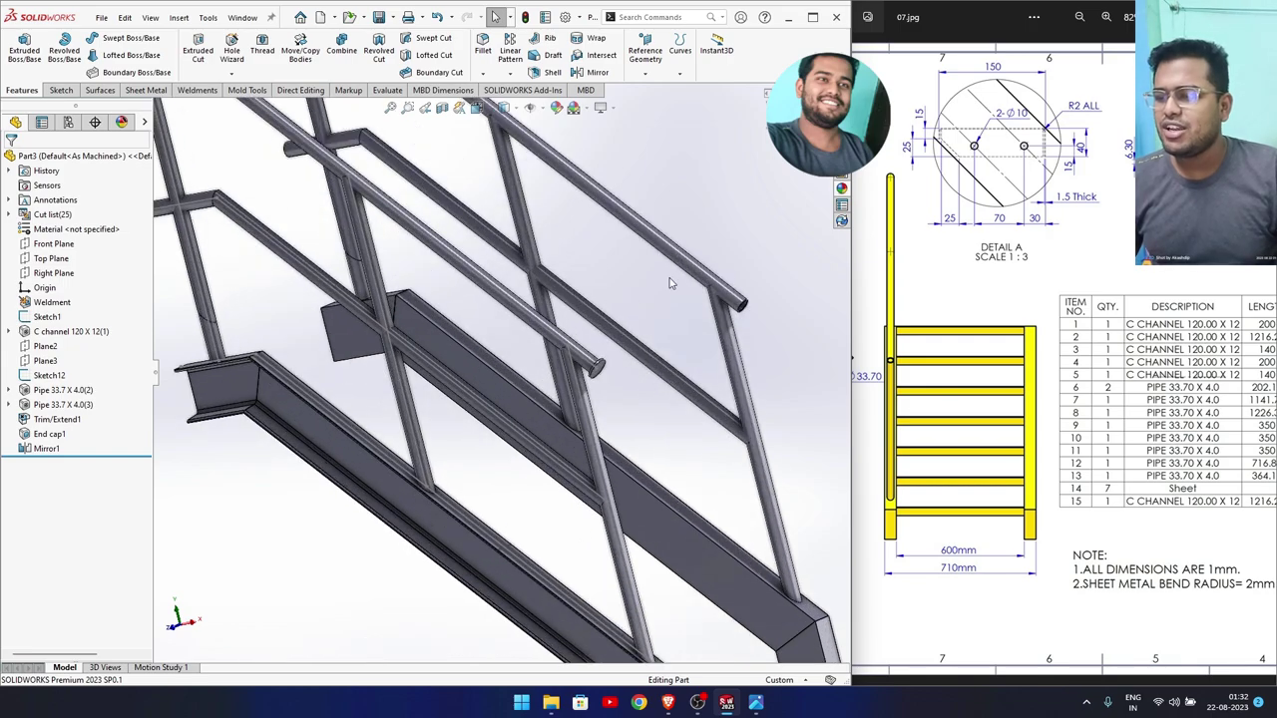
click(47, 449)
Edit Mirror1 to include End cap1[1] and End cap1[2] among the mirrored bodies.
click(53, 410)
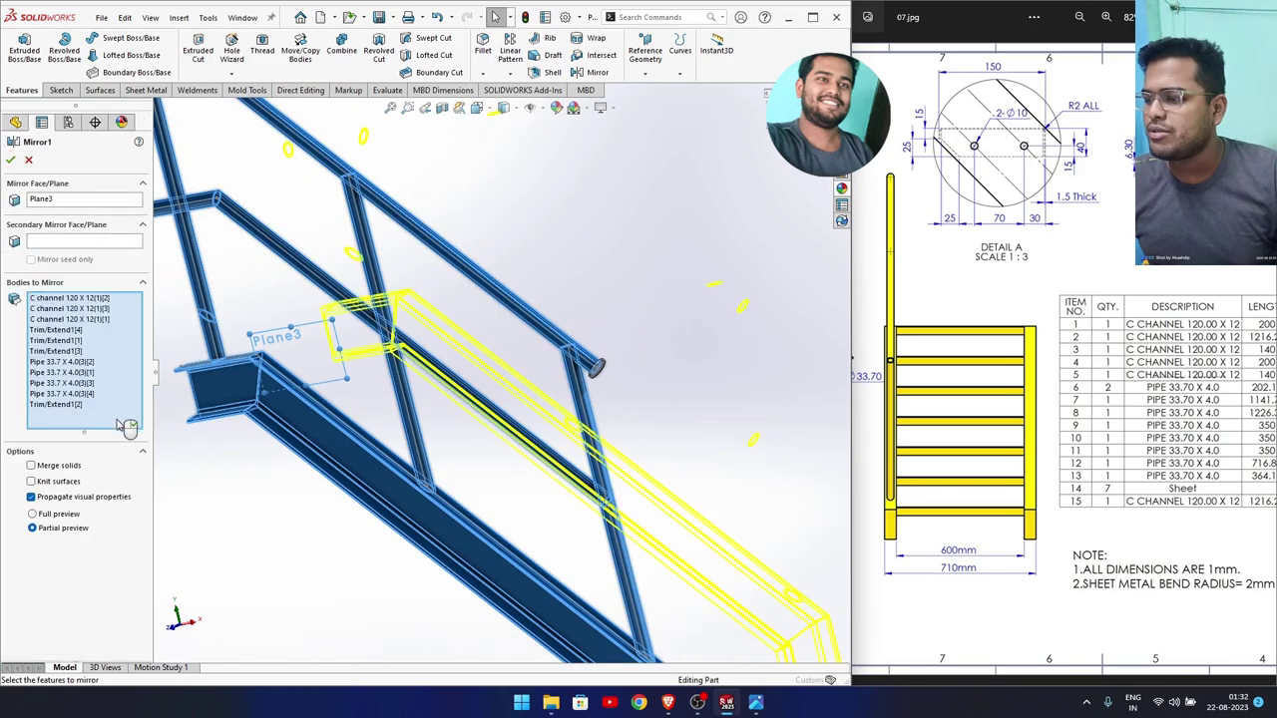
scroll(631, 373, up, 3)
middle_drag(631, 372, 584, 442)
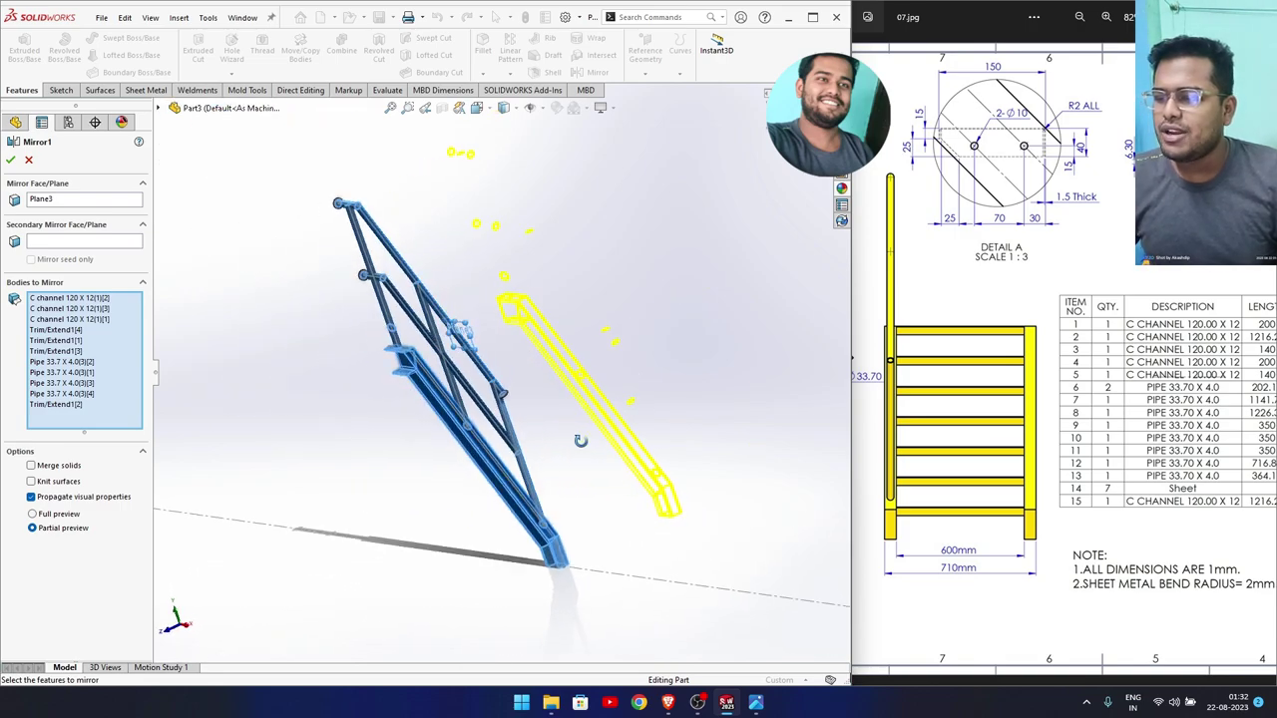
scroll(507, 390, down, 2)
scroll(488, 397, down, 5)
click(504, 411)
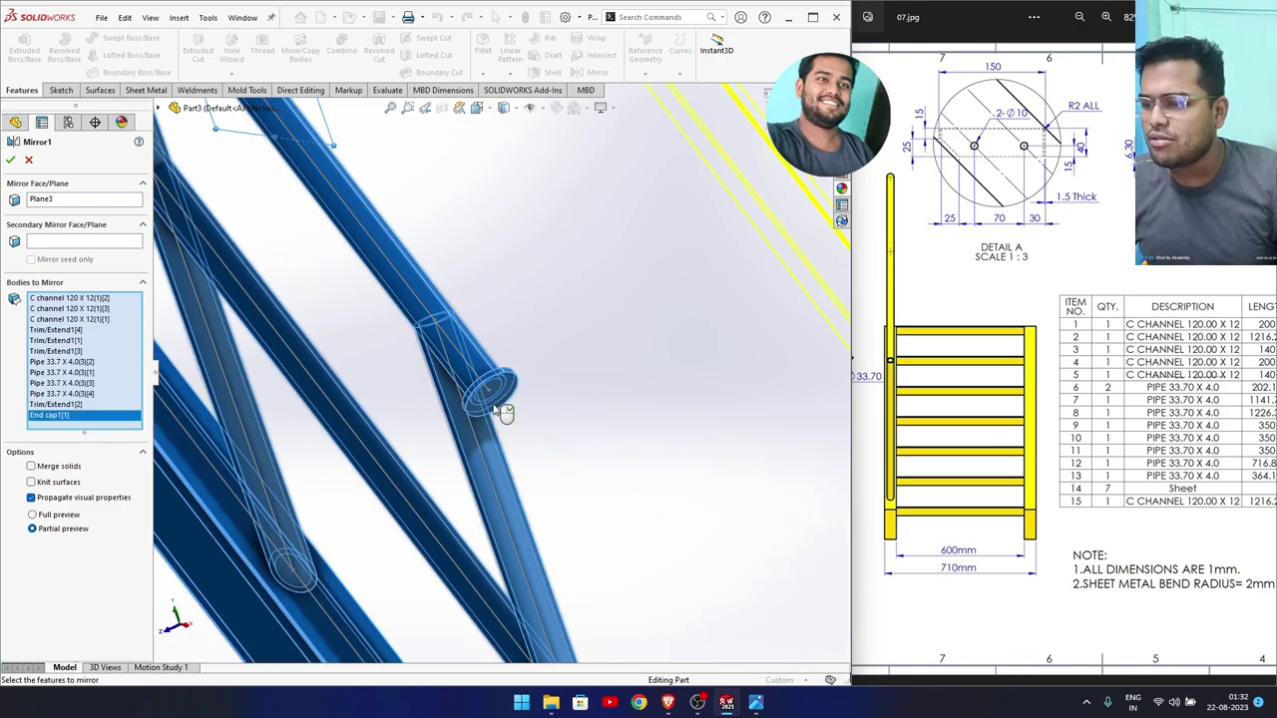
scroll(504, 411, up, 5)
mouse_move(504, 411)
middle_down()
mouse_move(562, 364)
mouse_move(447, 310)
middle_up()
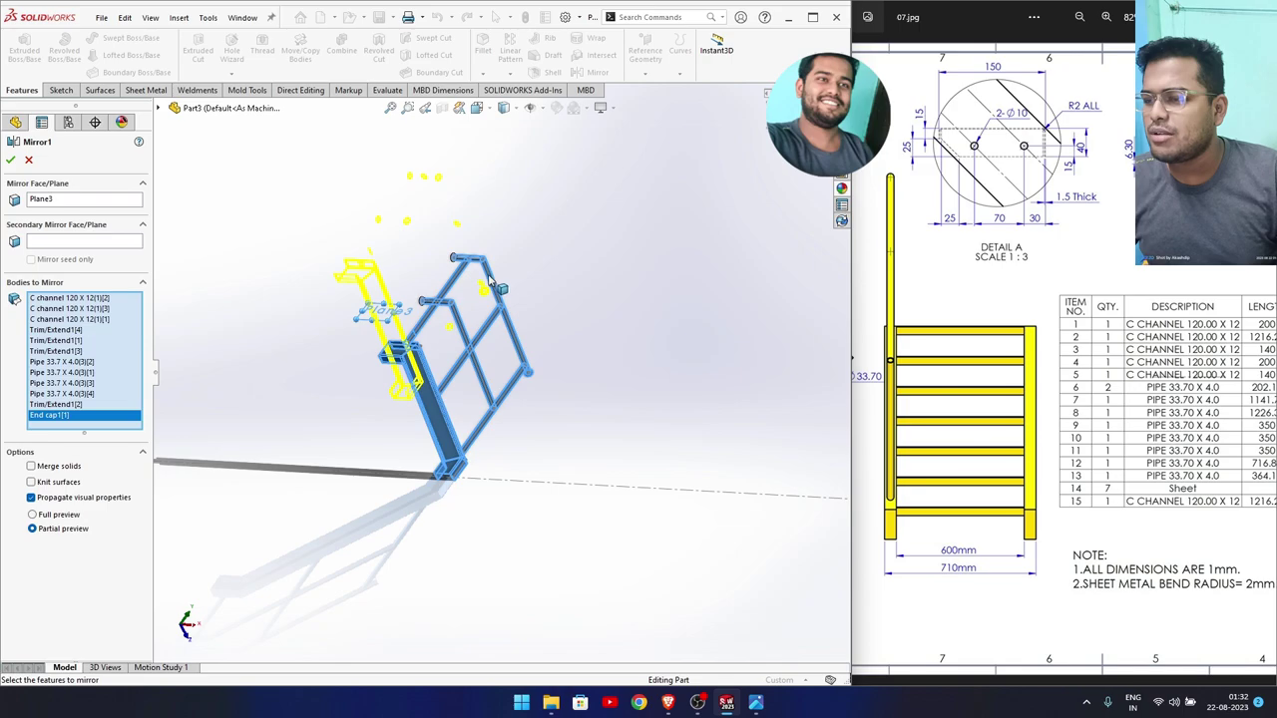
scroll(447, 311, down, 3)
scroll(447, 310, down, 3)
click(538, 329)
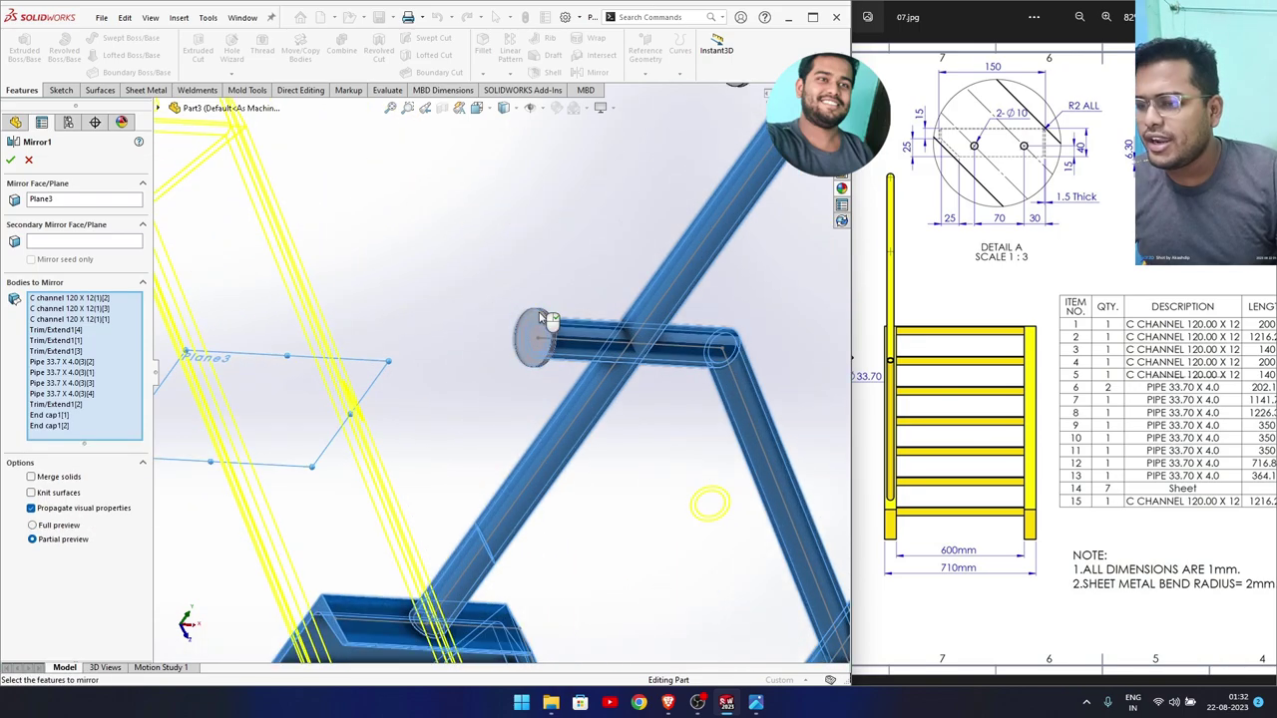
scroll(589, 260, up, 4)
scroll(627, 218, down, 3)
scroll(620, 217, down, 2)
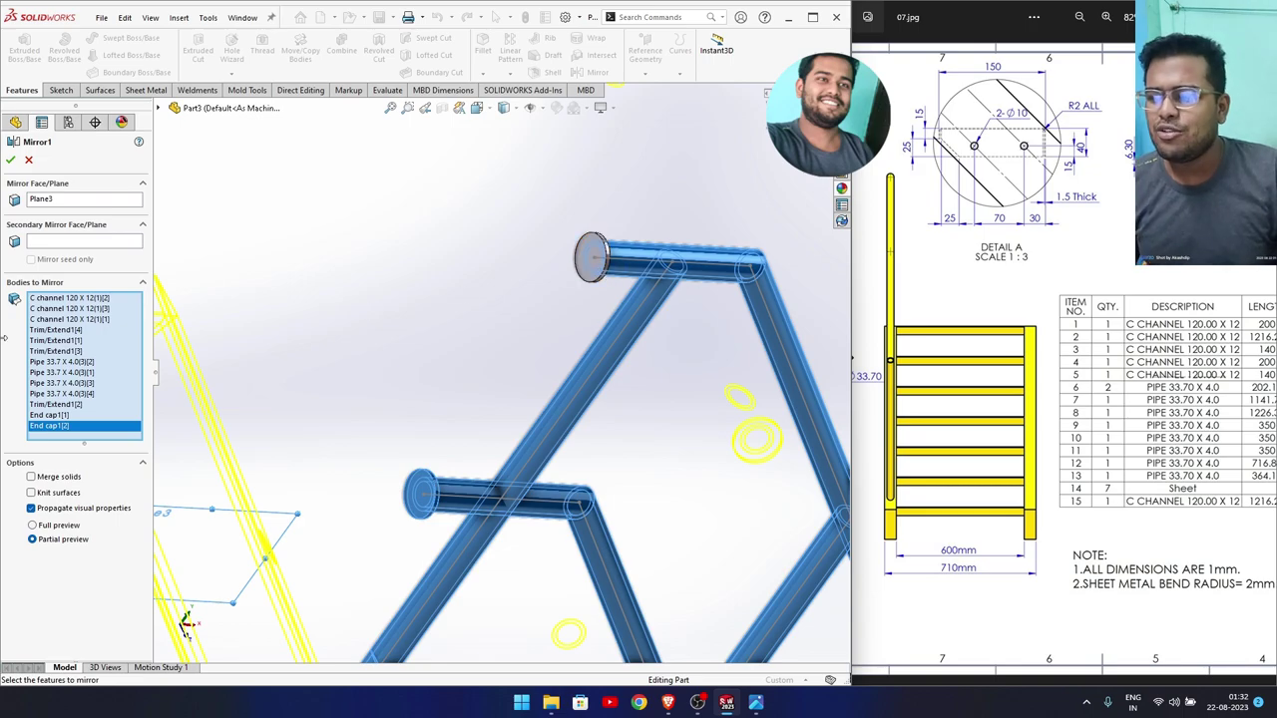
click(11, 160)
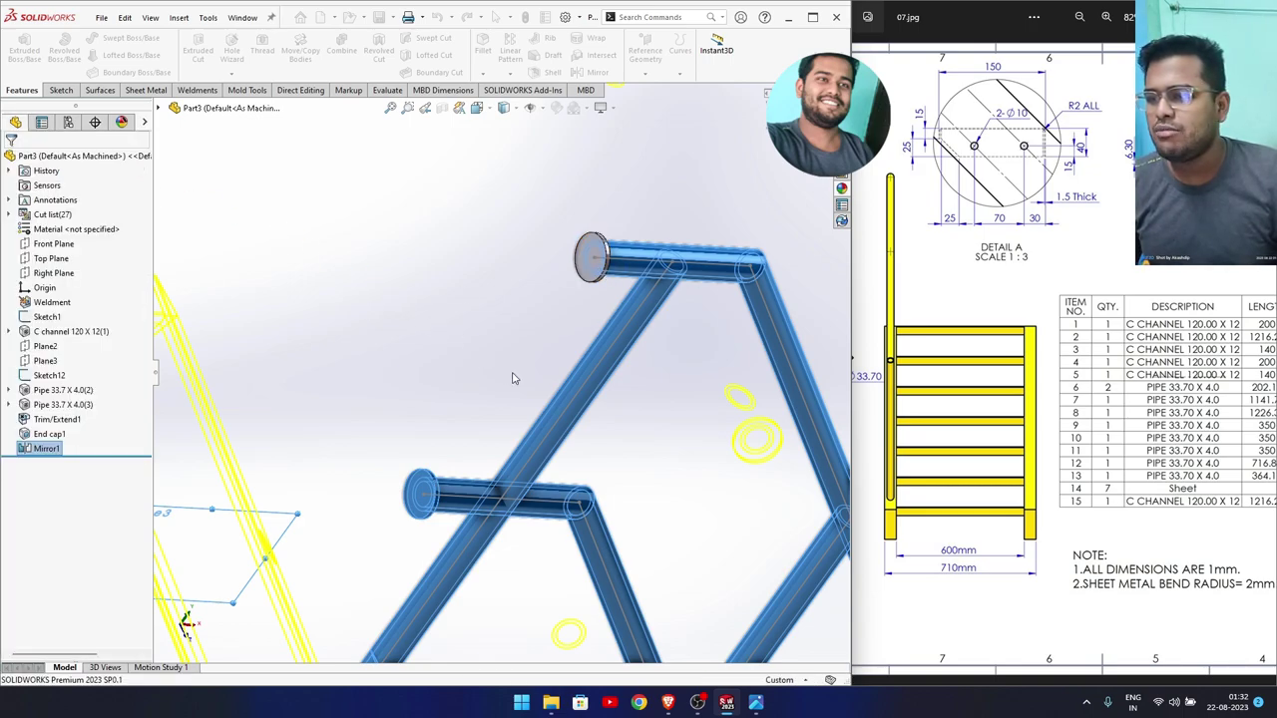
Switch to isometric view and open Sketch16 on the upper C-channel's side face.
scroll(523, 383, up, 2)
mouse_move(454, 329)
middle_down()
mouse_move(285, 277)
mouse_move(309, 295)
middle_up()
key(space)
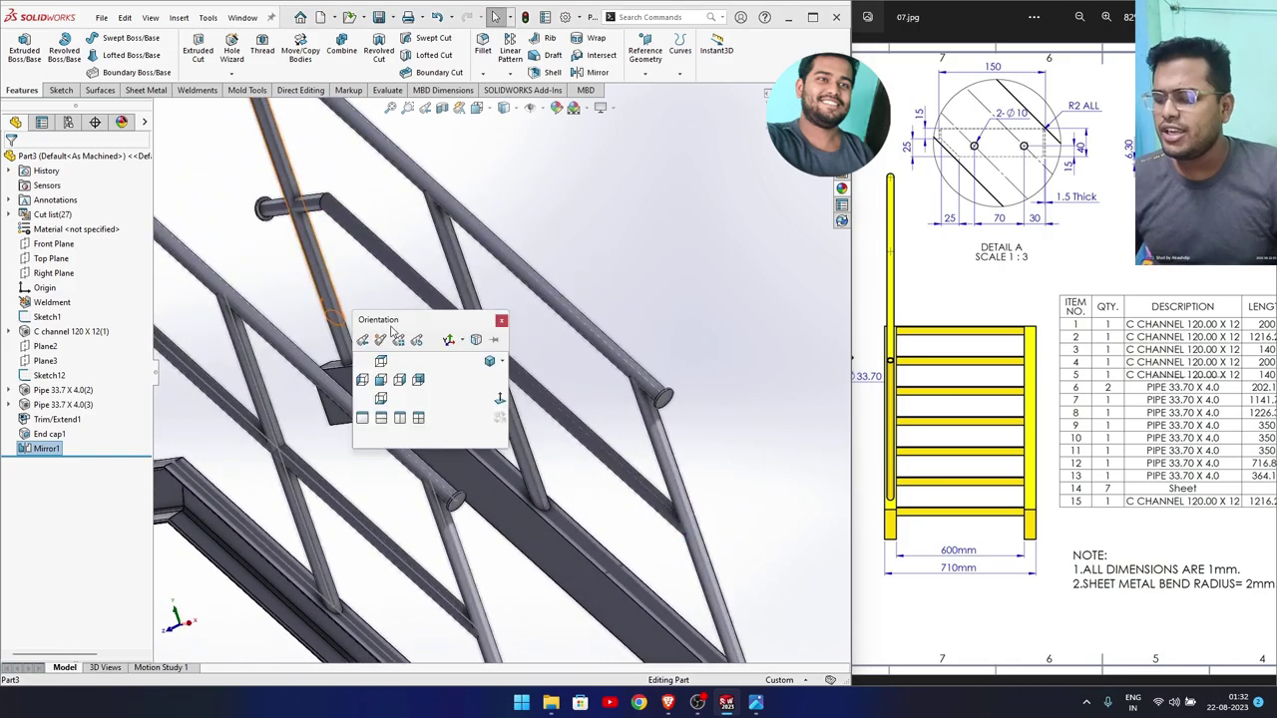
click(490, 362)
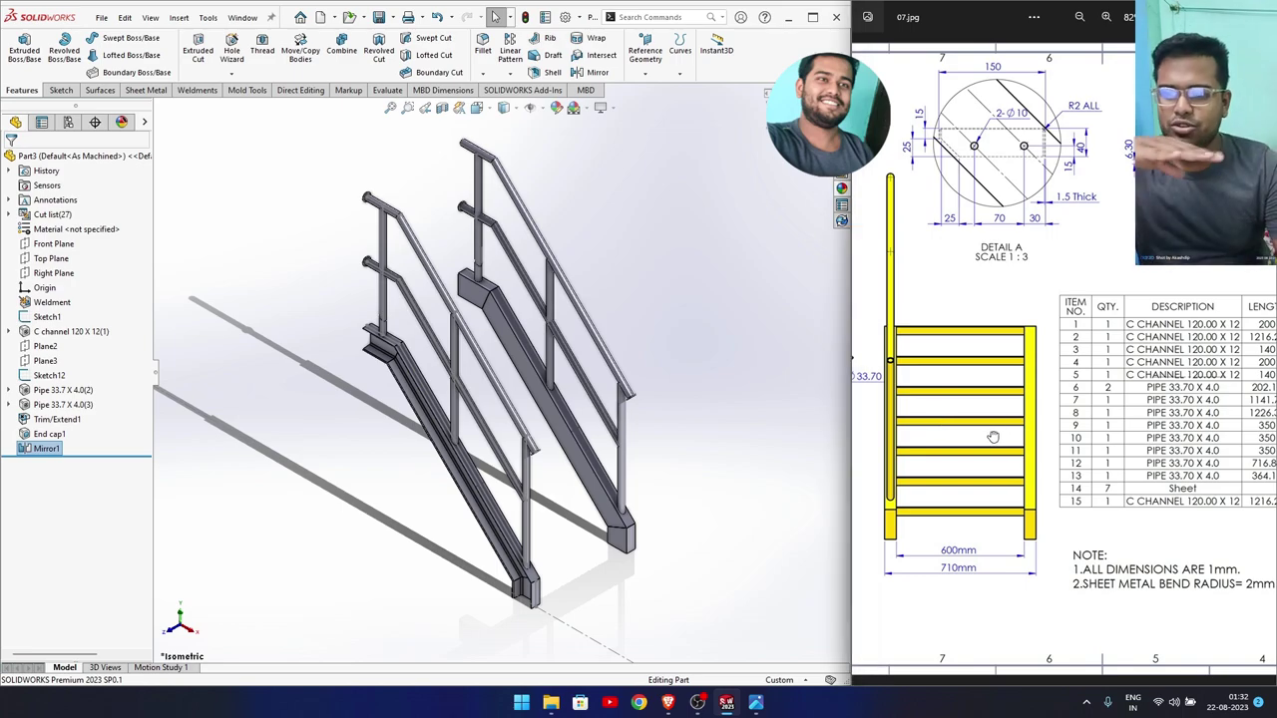
drag(998, 431, 1072, 448)
scroll(1104, 79, up, 2)
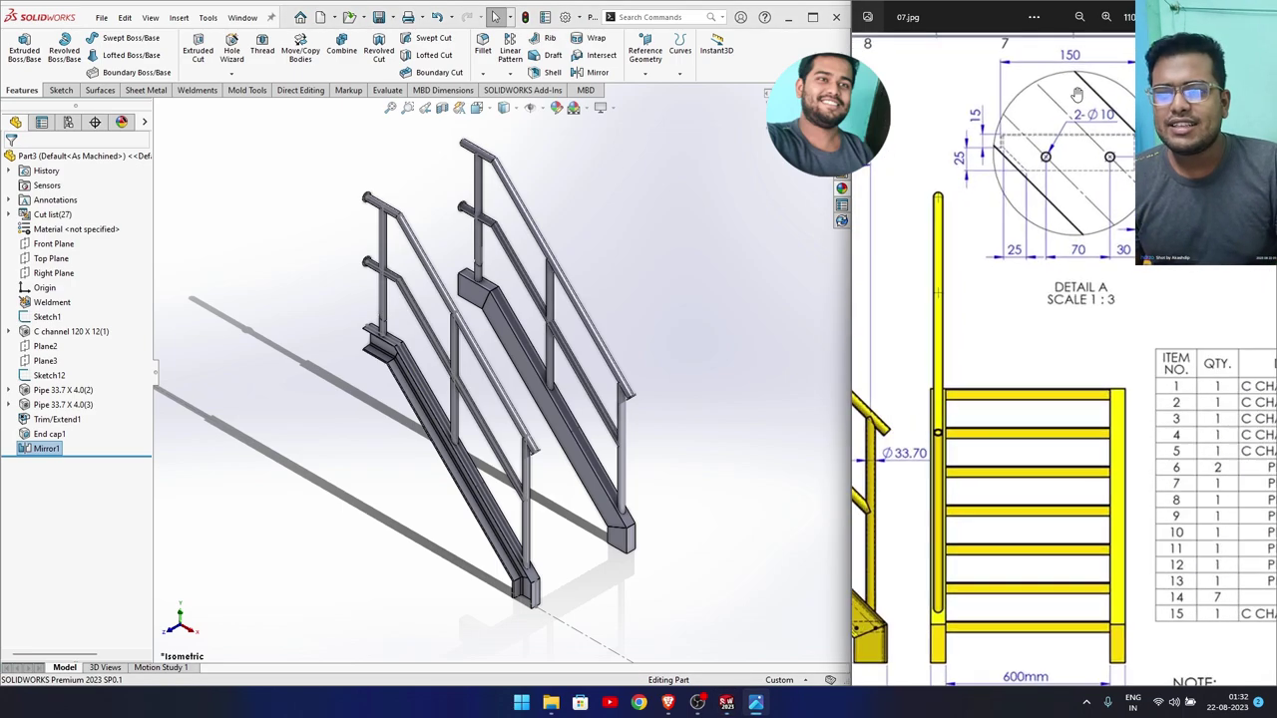
scroll(1108, 150, up, 2)
scroll(1109, 219, up, 2)
scroll(1112, 257, down, 2)
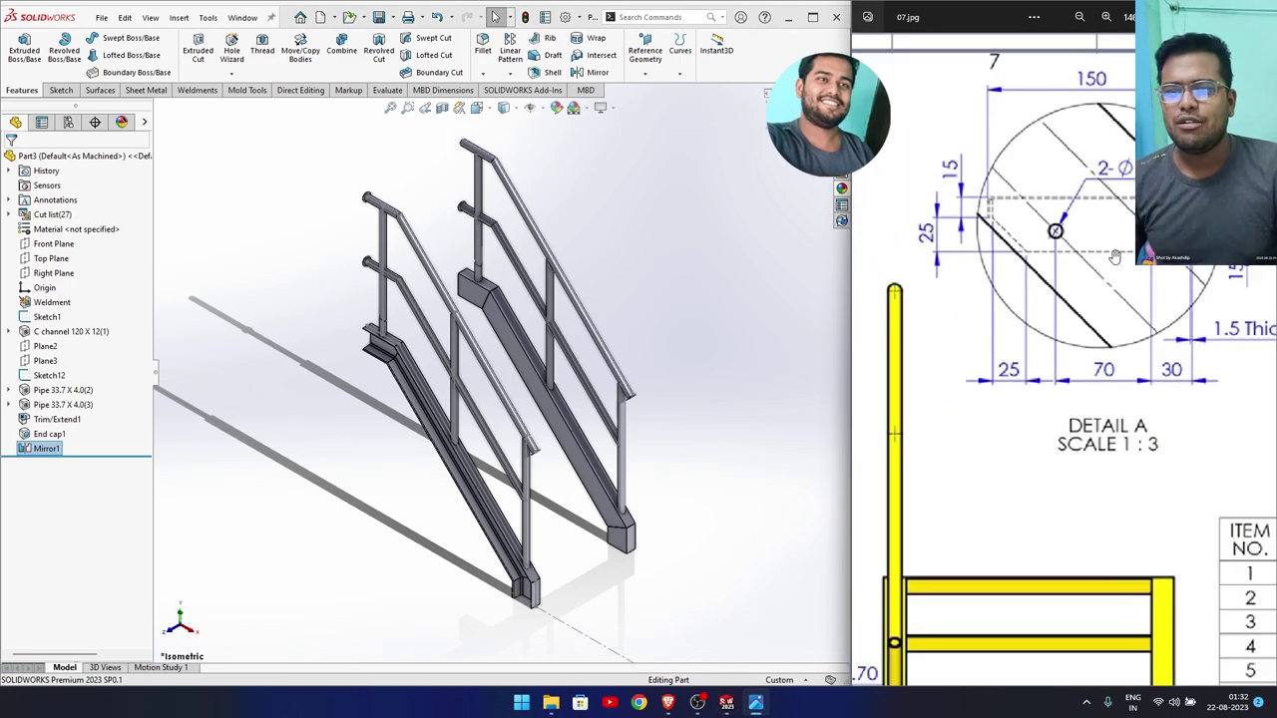
scroll(1112, 256, down, 1)
click(487, 294)
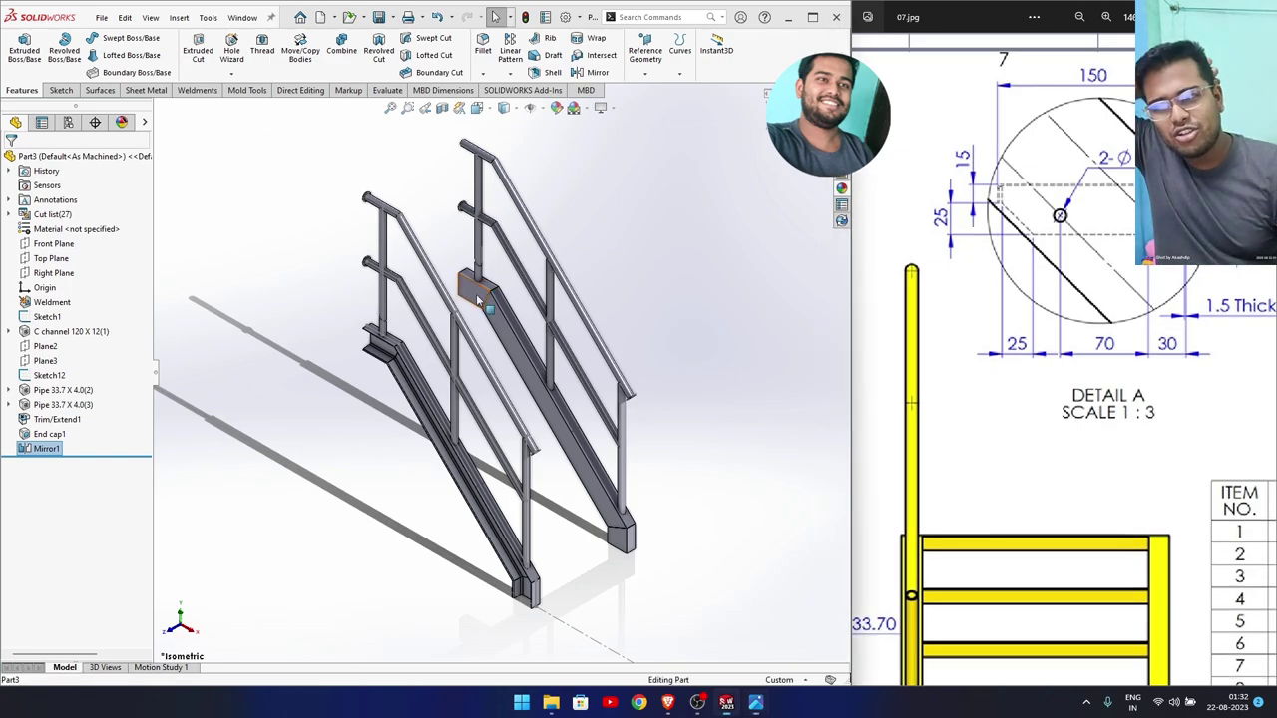
click(535, 262)
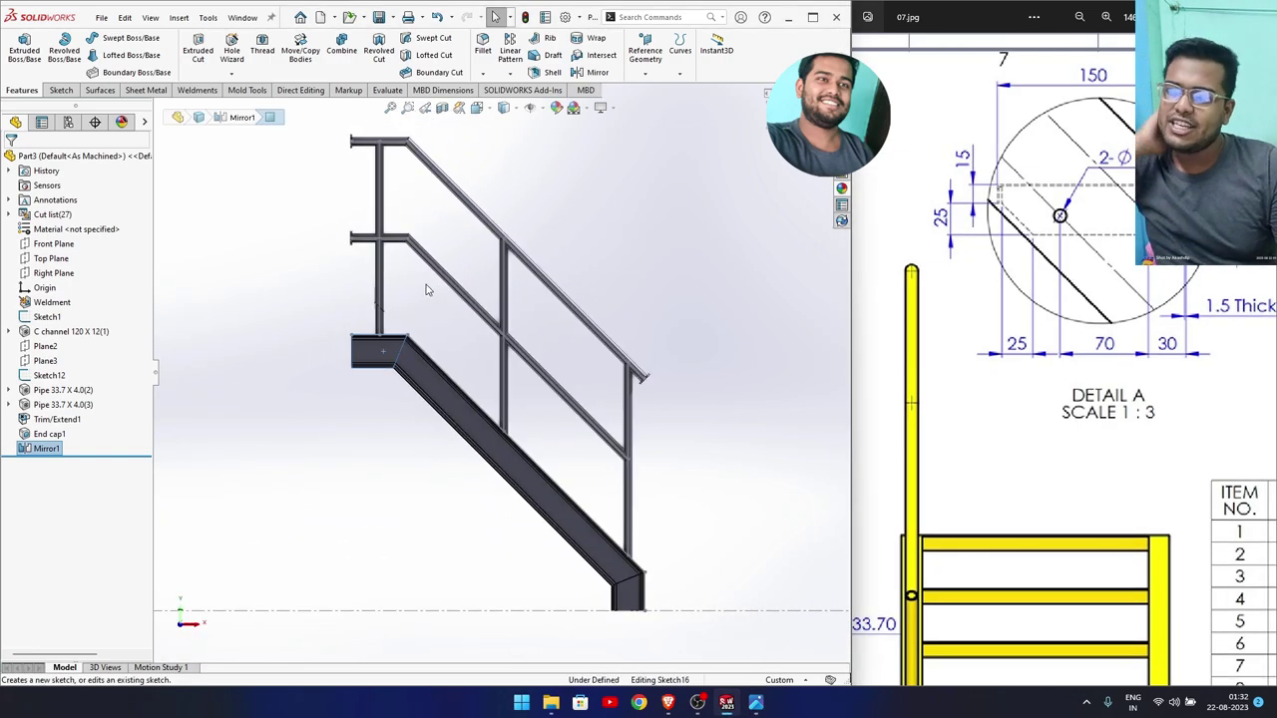
Draw a line outline with an angled chamfer edge at the bottom-left corner.
scroll(379, 388, down, 2)
scroll(379, 388, down, 2)
scroll(379, 389, down, 2)
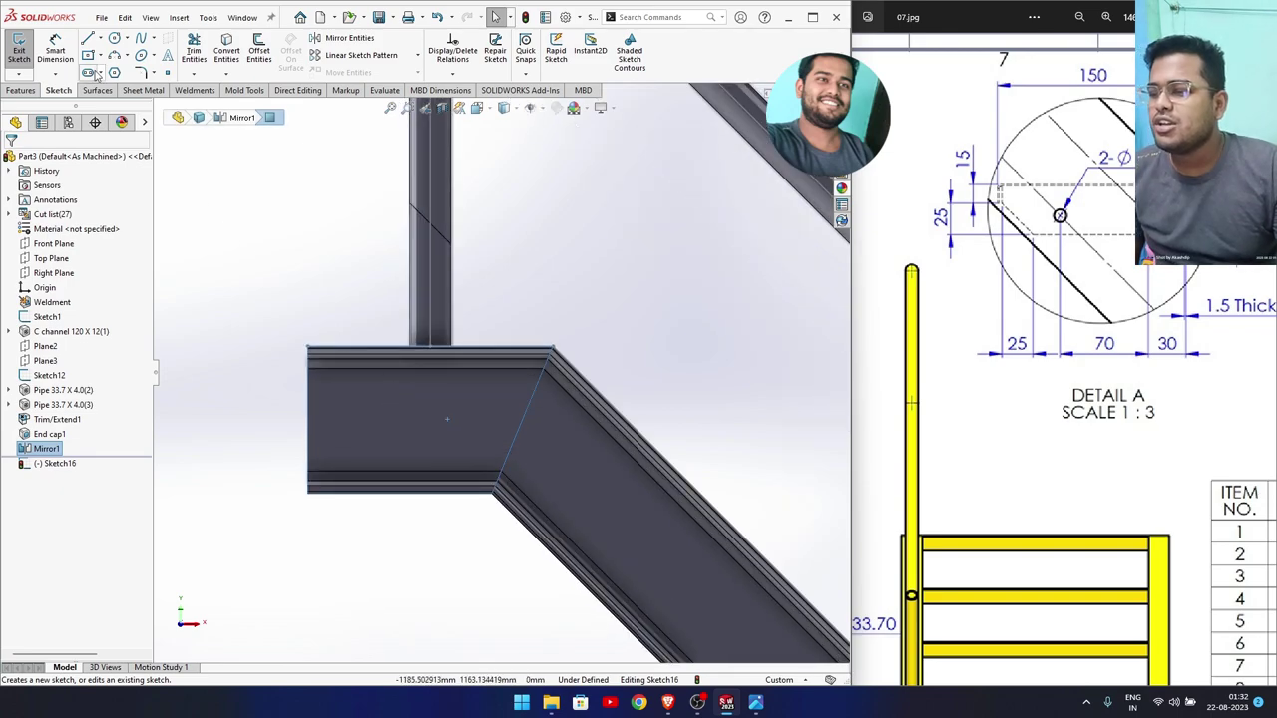
click(88, 38)
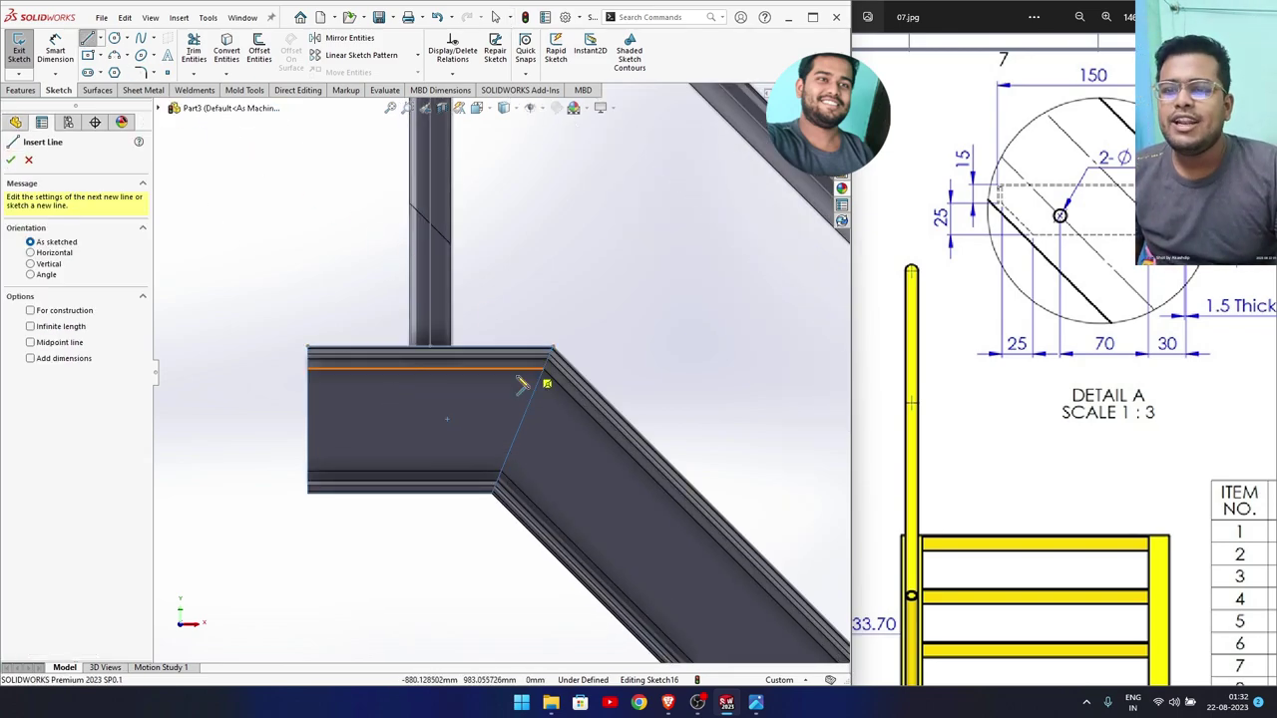
click(354, 390)
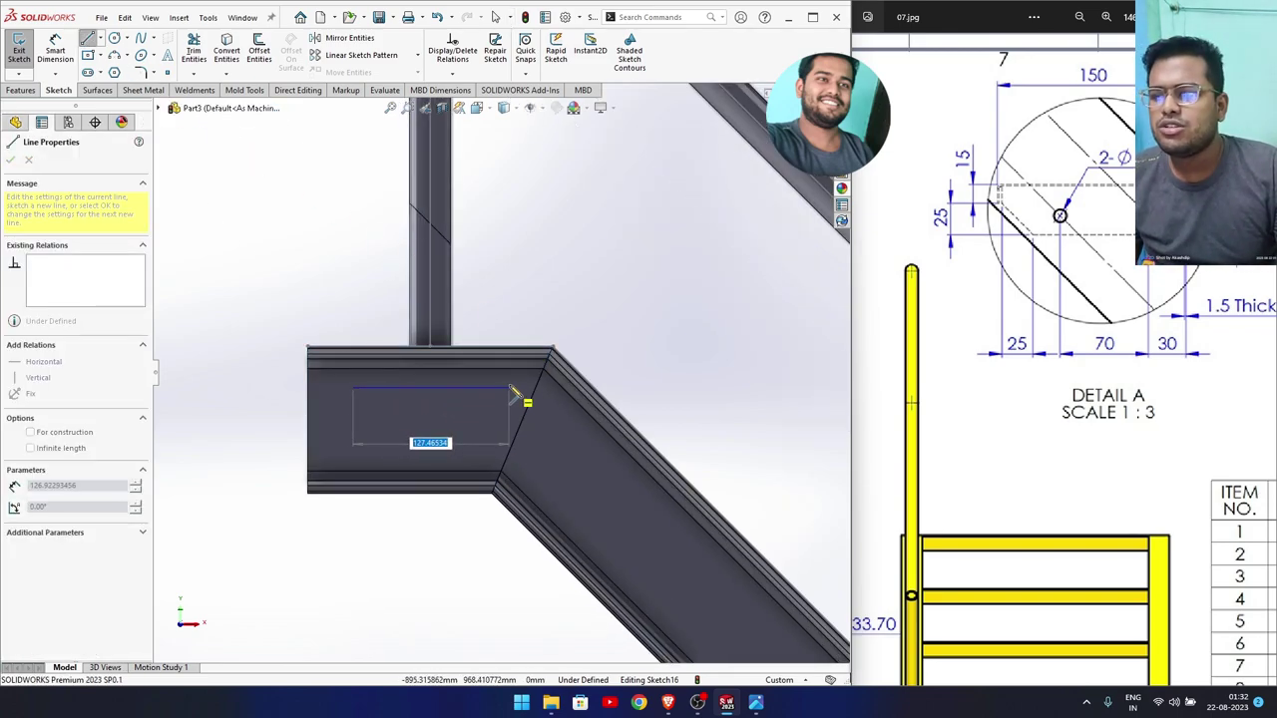
click(514, 388)
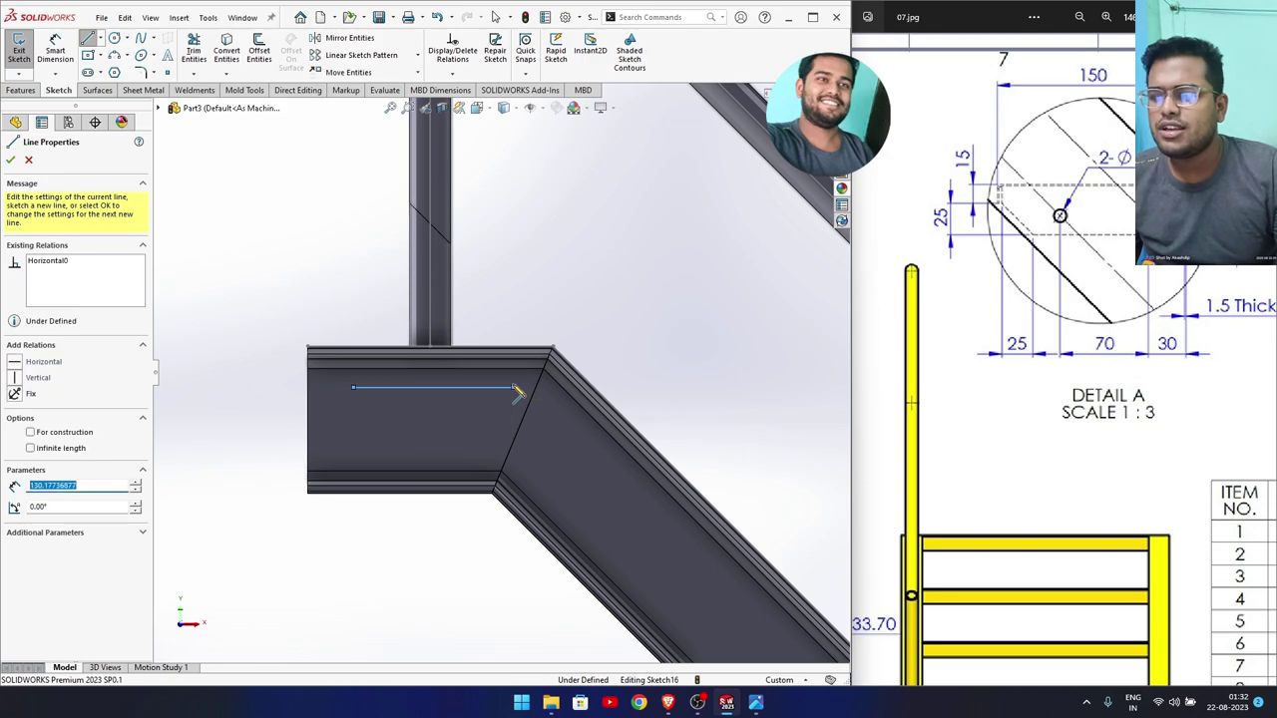
click(512, 452)
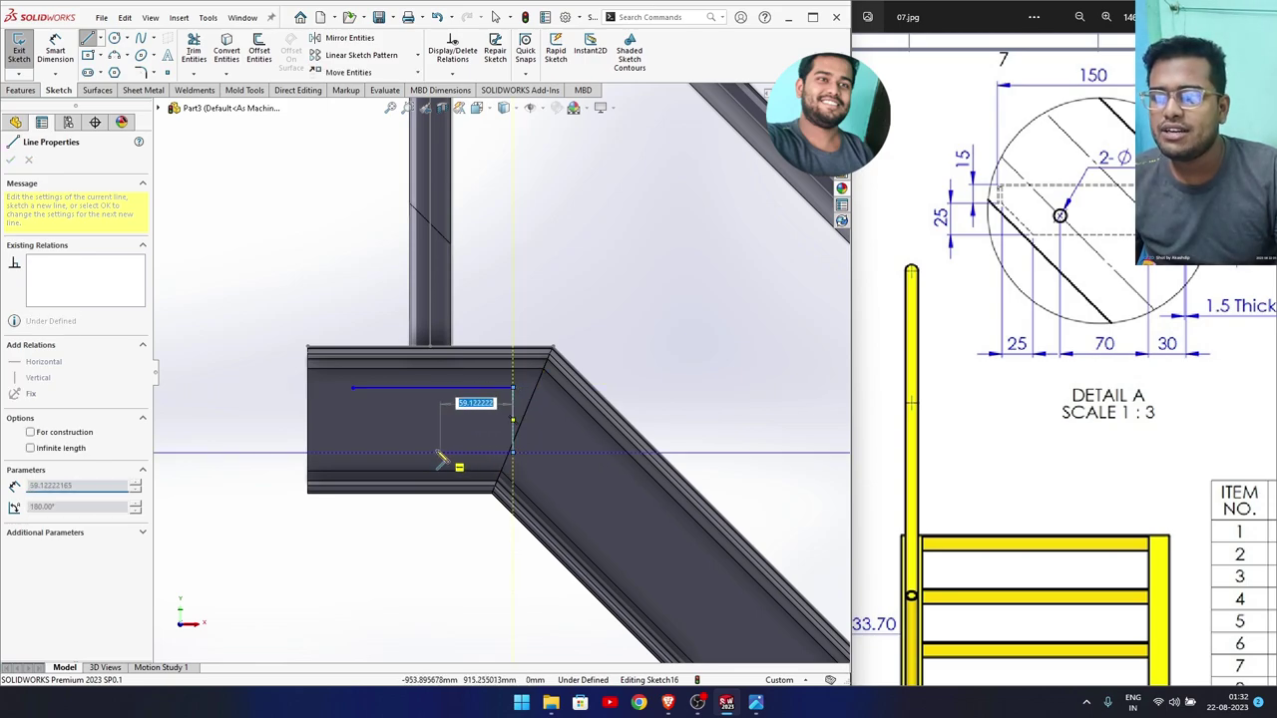
click(387, 453)
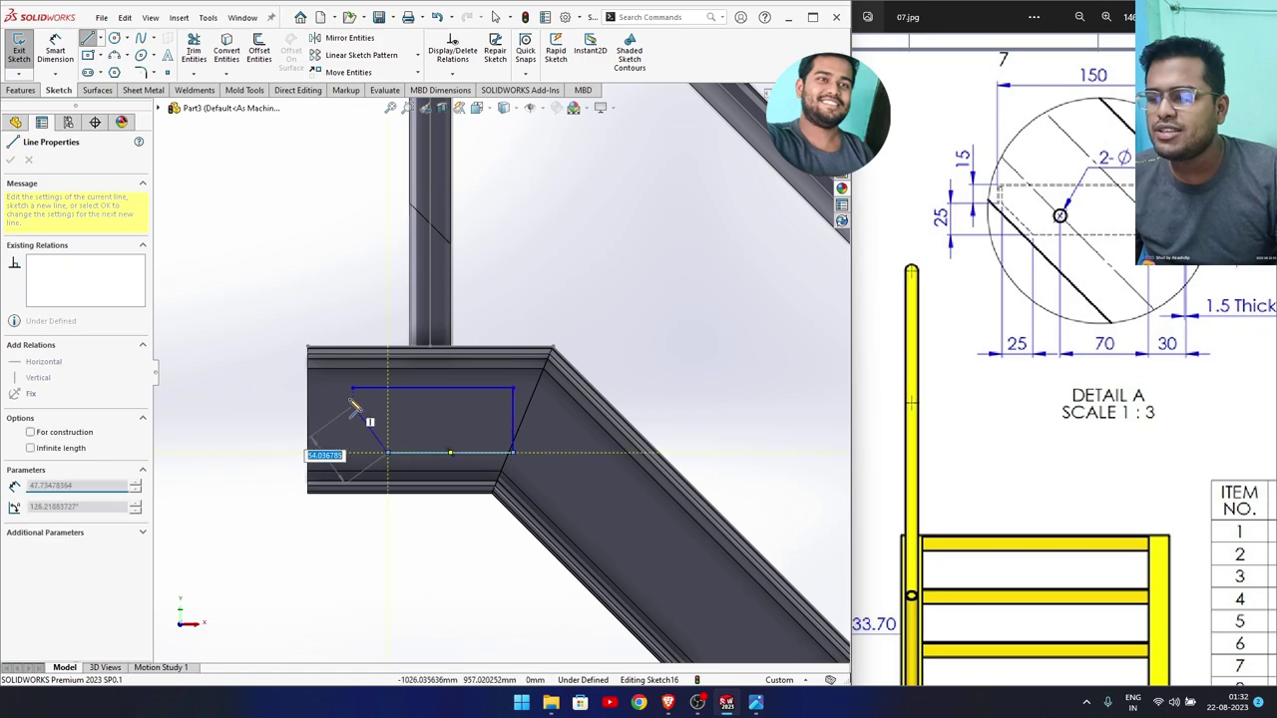
click(370, 433)
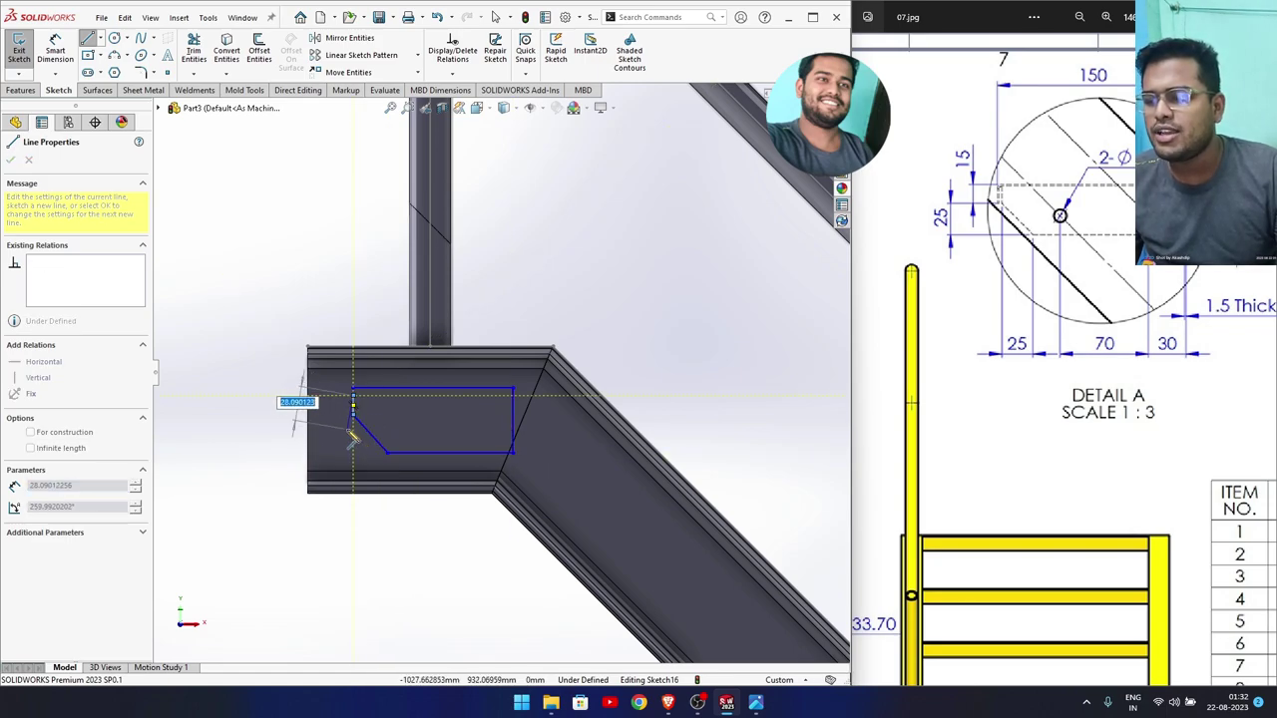
right_click(355, 436)
click(358, 439)
Join the outline's two open endpoints with a Coincident relation to close it.
scroll(361, 424, down, 2)
scroll(433, 342, down, 2)
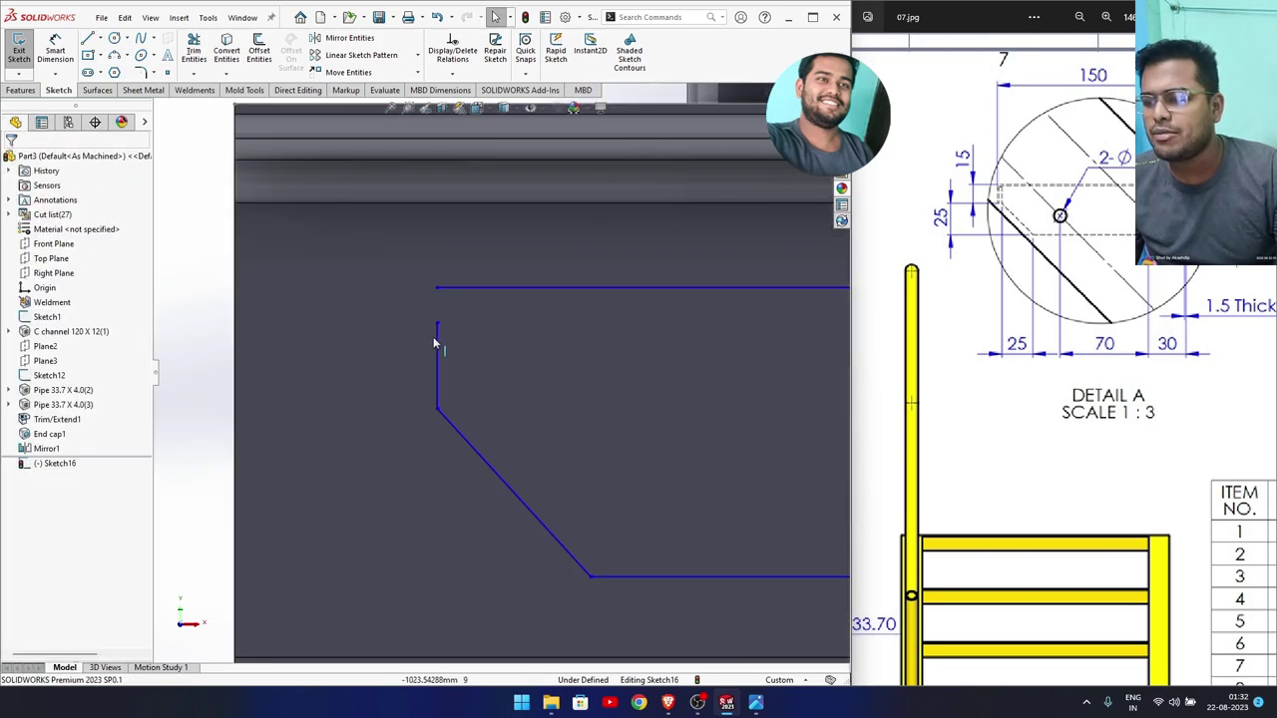
click(438, 325)
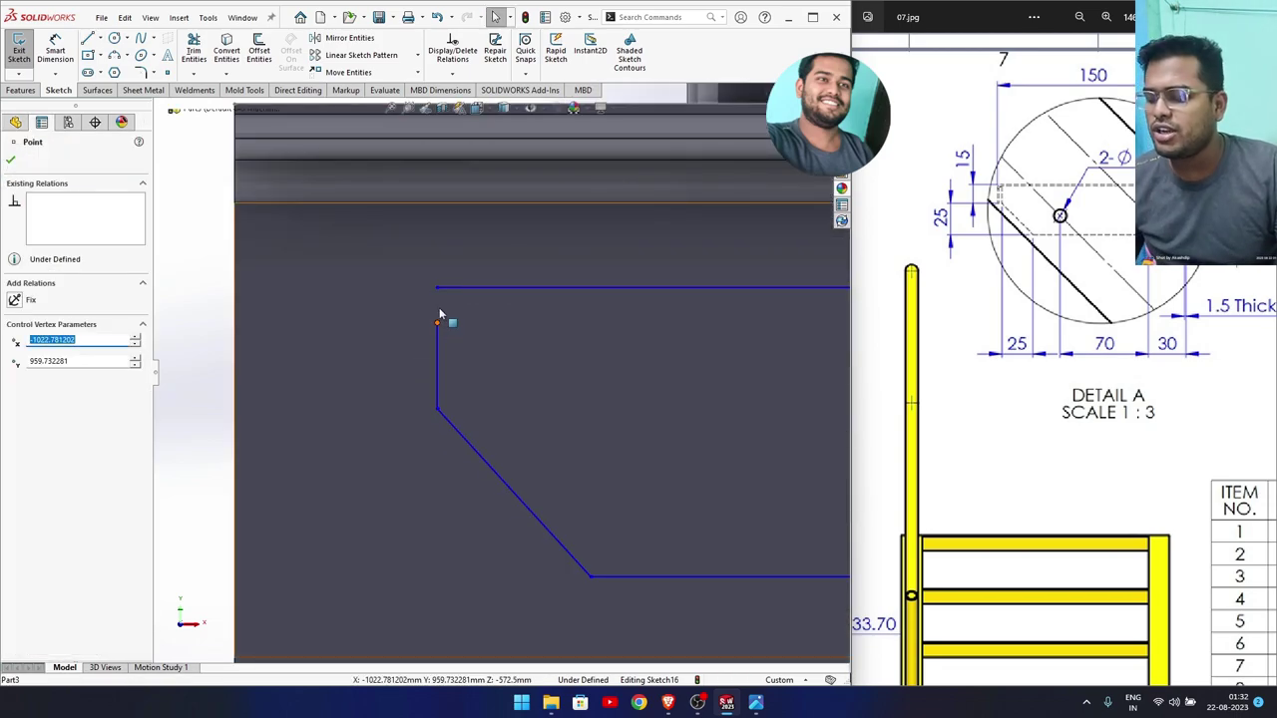
ctrl+click(437, 289)
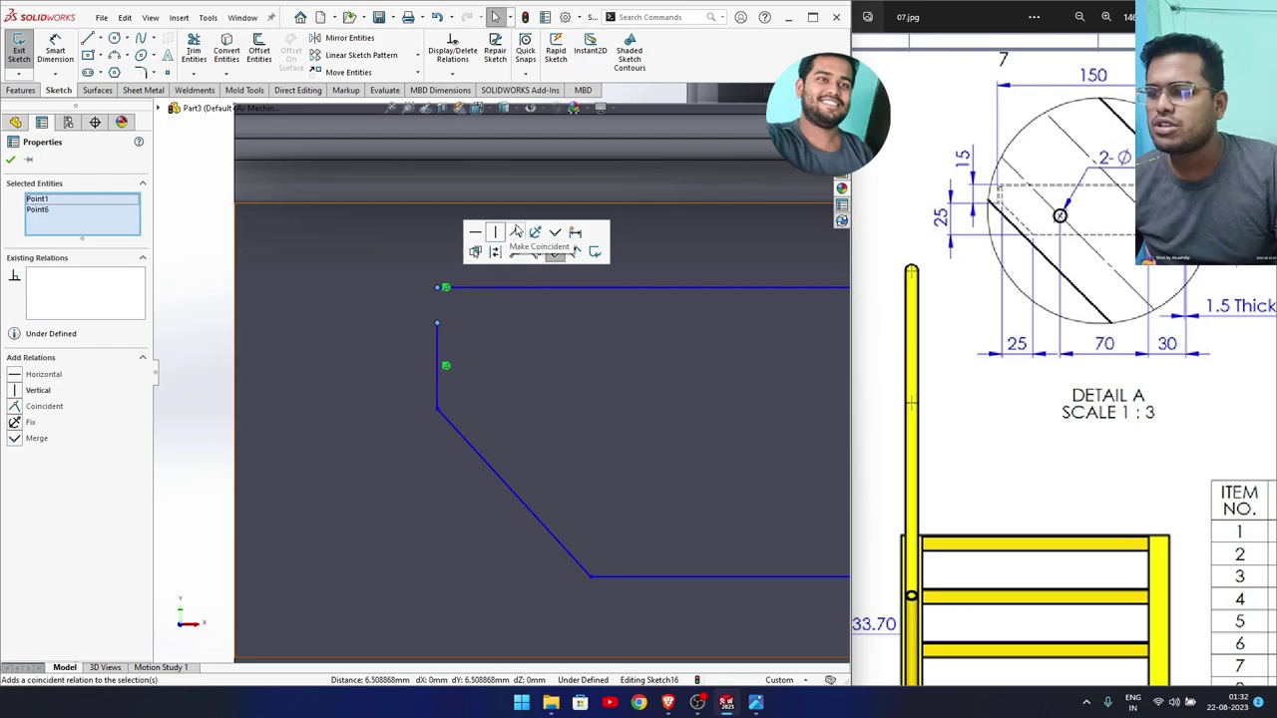
click(542, 251)
scroll(497, 345, up, 2)
scroll(490, 365, up, 2)
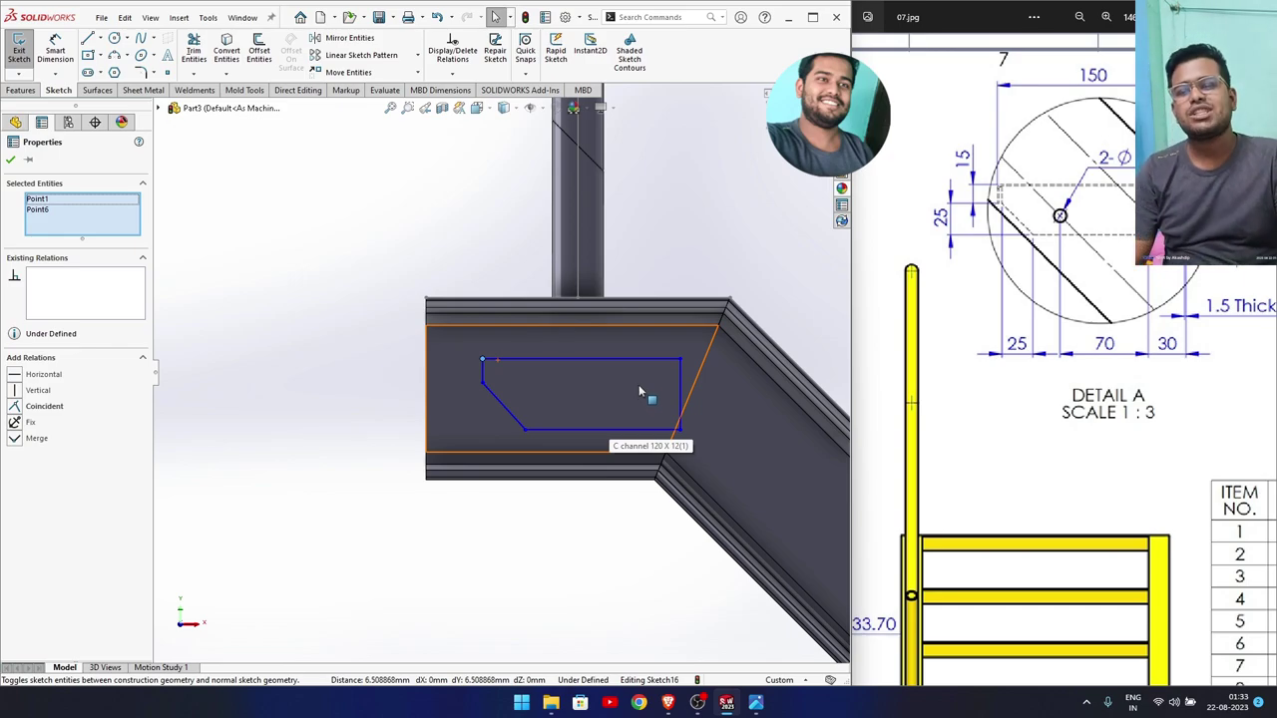
right_drag(464, 241, 477, 104)
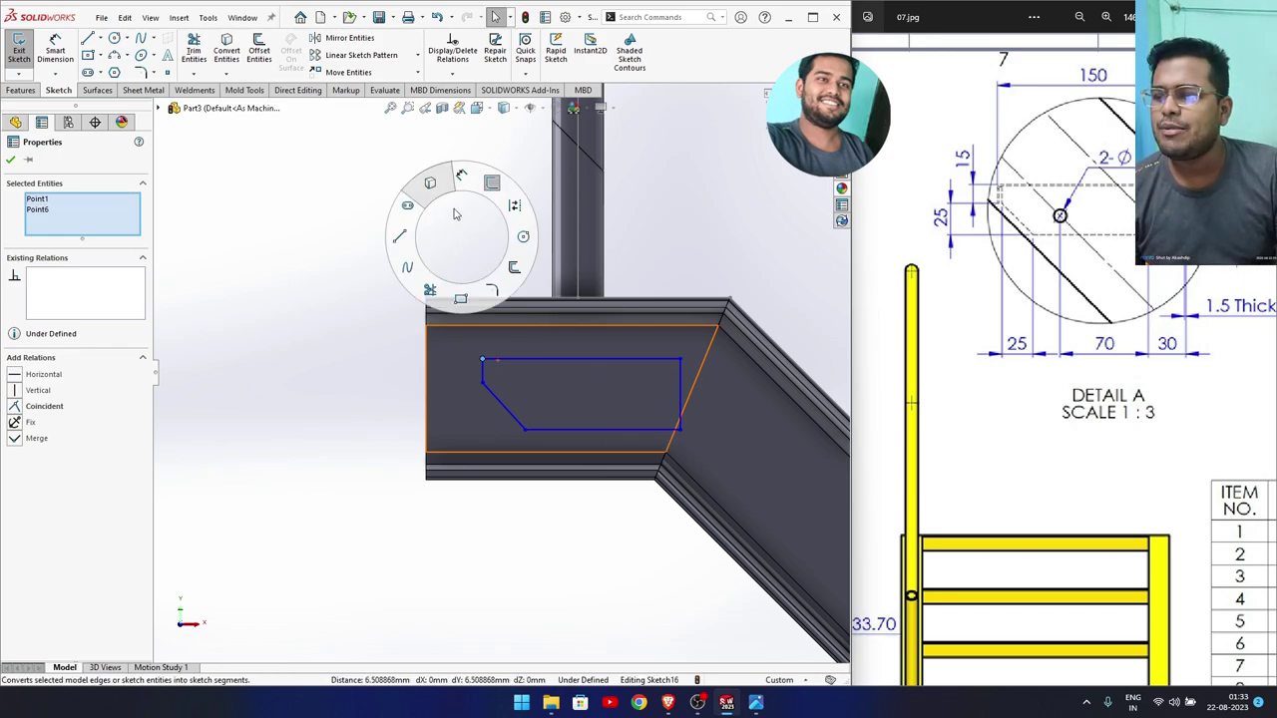
Dimension the profile's width to 150 mm and its short left edge to 15 mm.
click(484, 380)
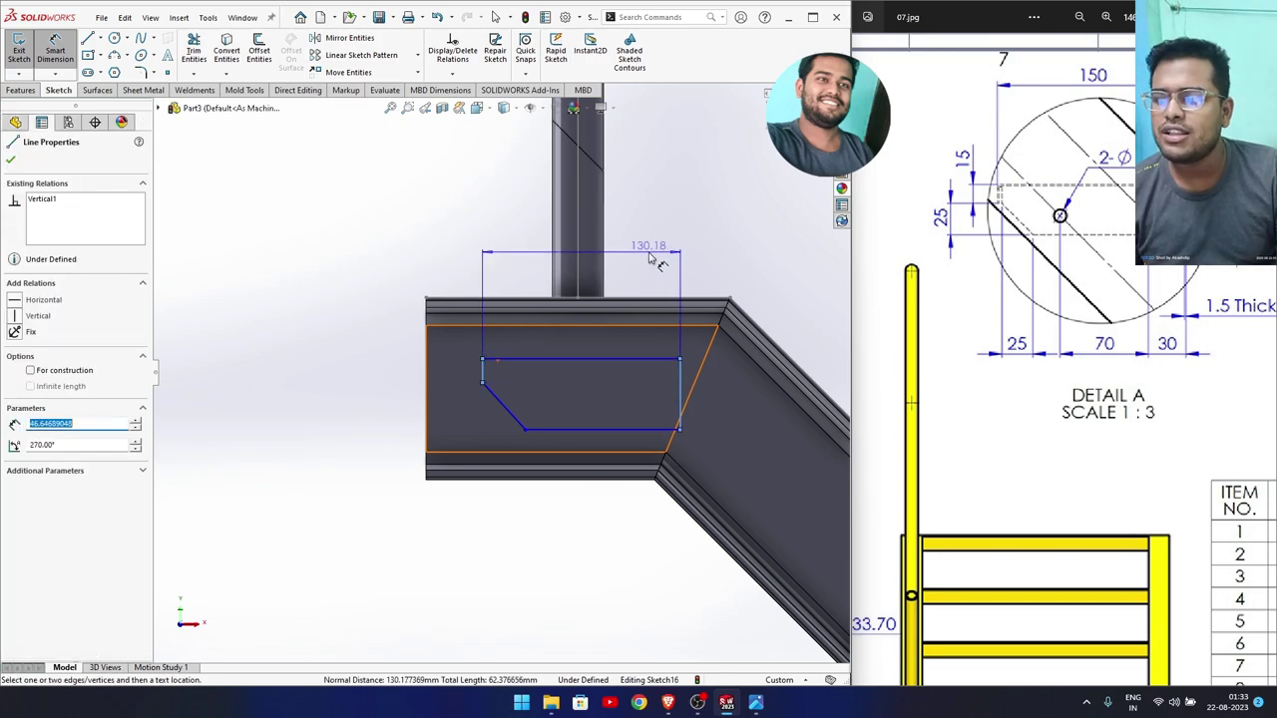
click(657, 259)
text(15)
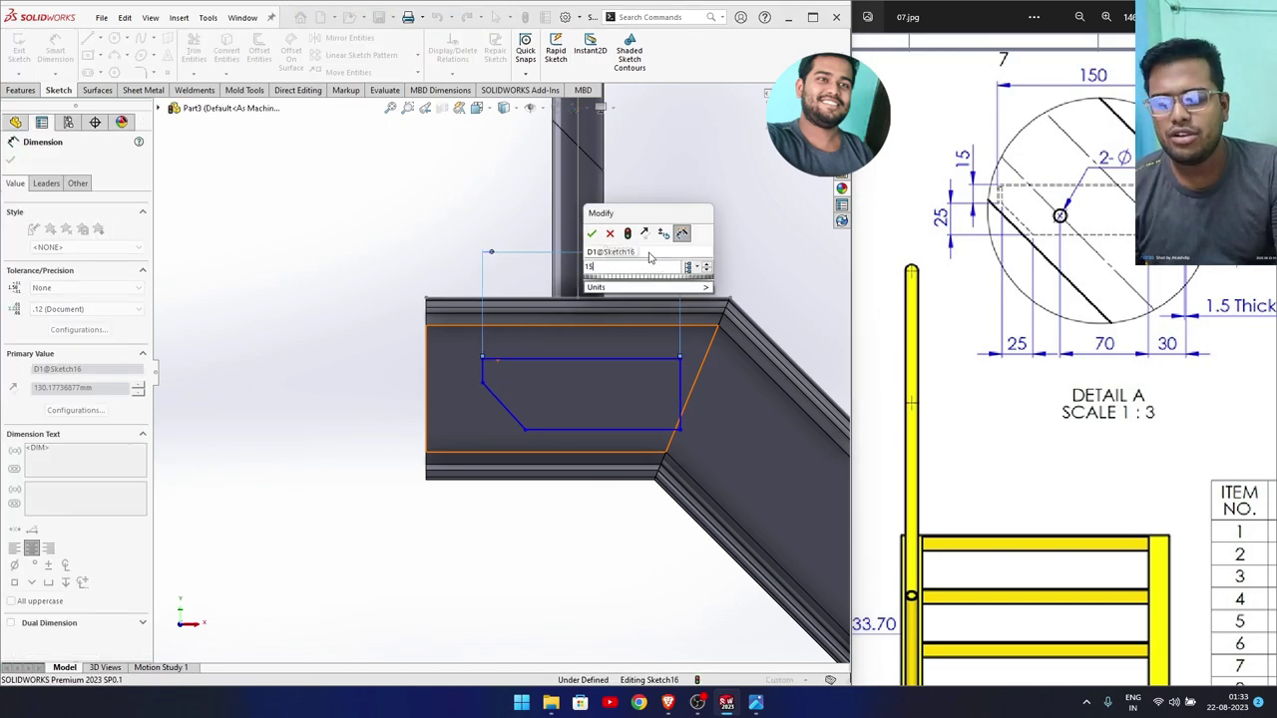
text(0)
key(Return)
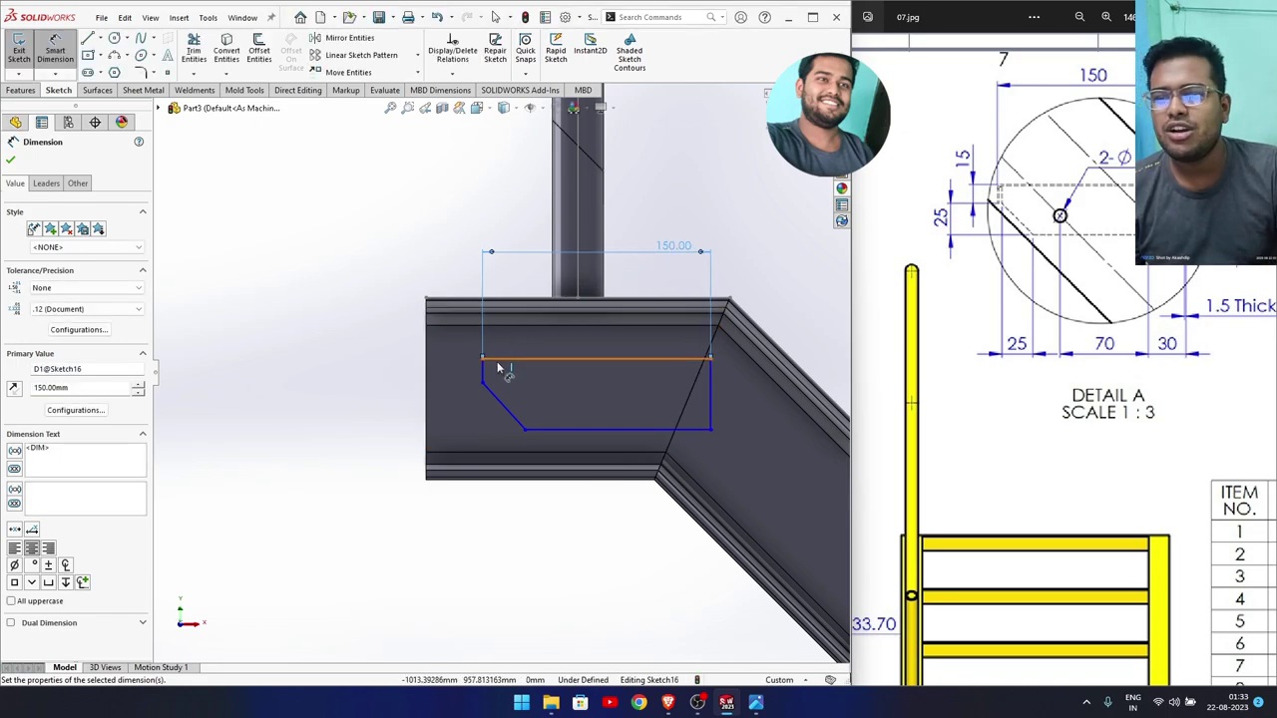
click(483, 371)
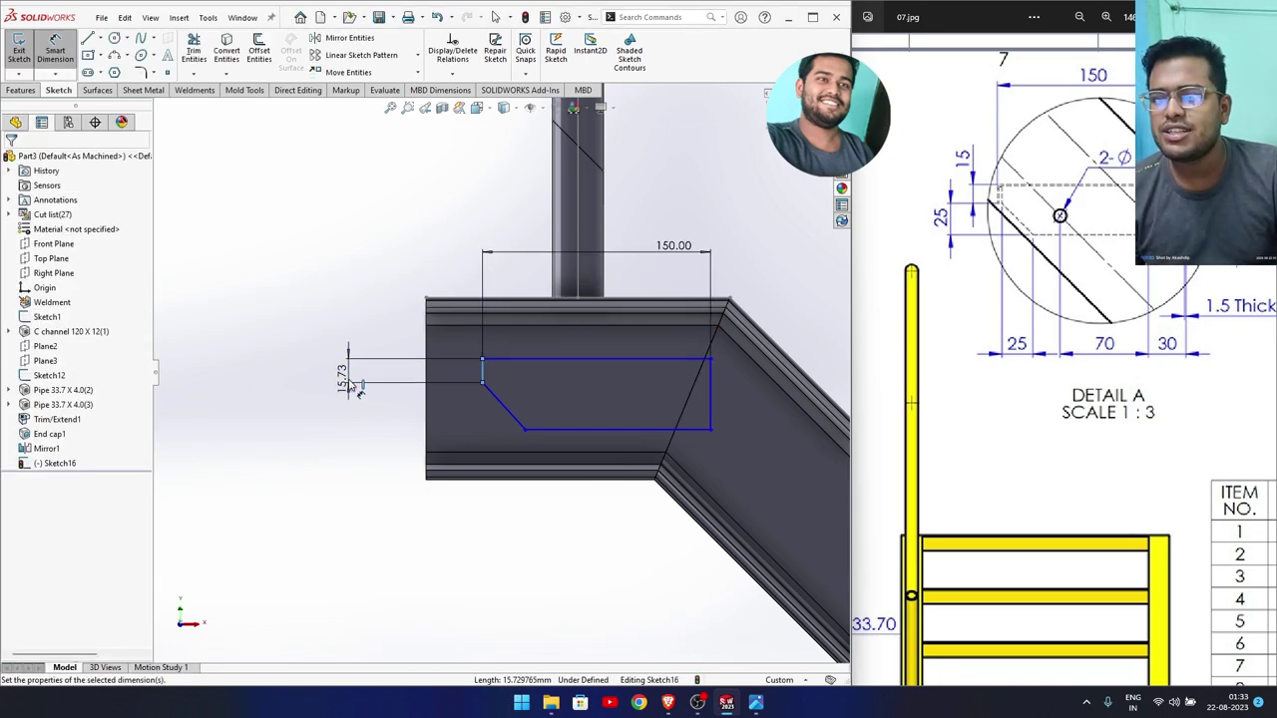
click(351, 385)
text(15)
key(Return)
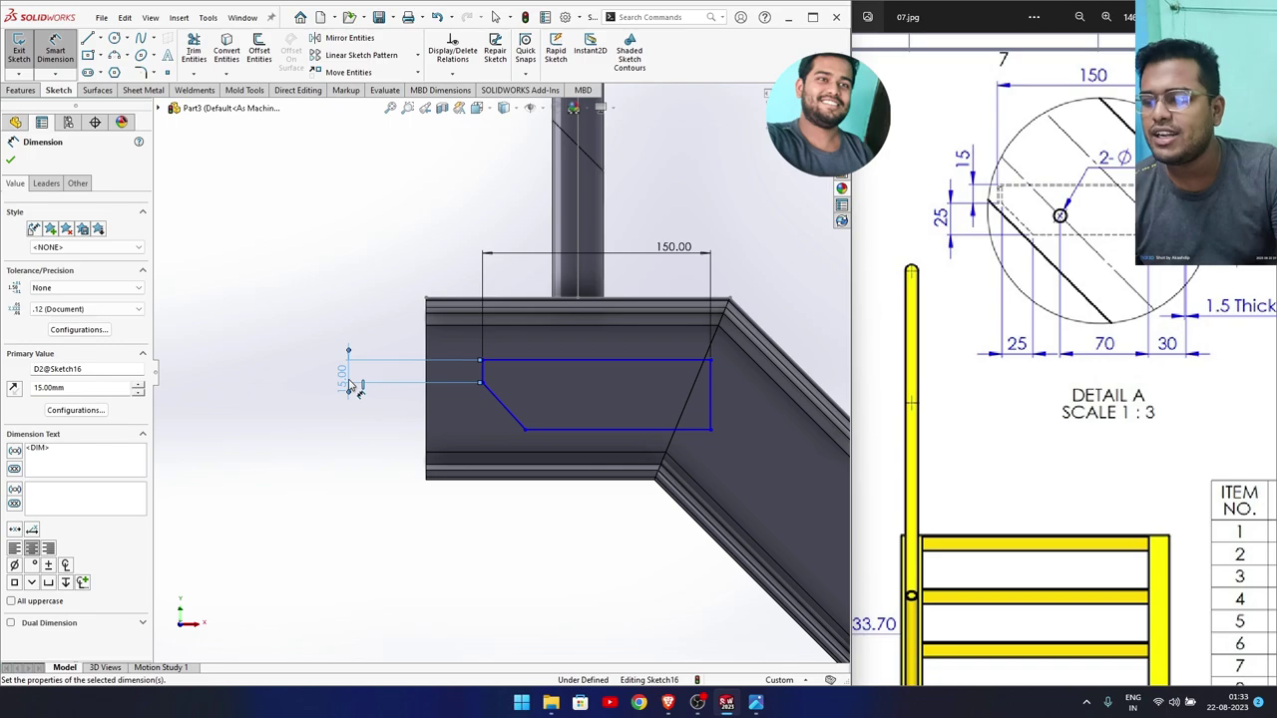
Add the 25 mm vertical offset and discard the redundant right-edge dimension.
click(482, 383)
click(525, 430)
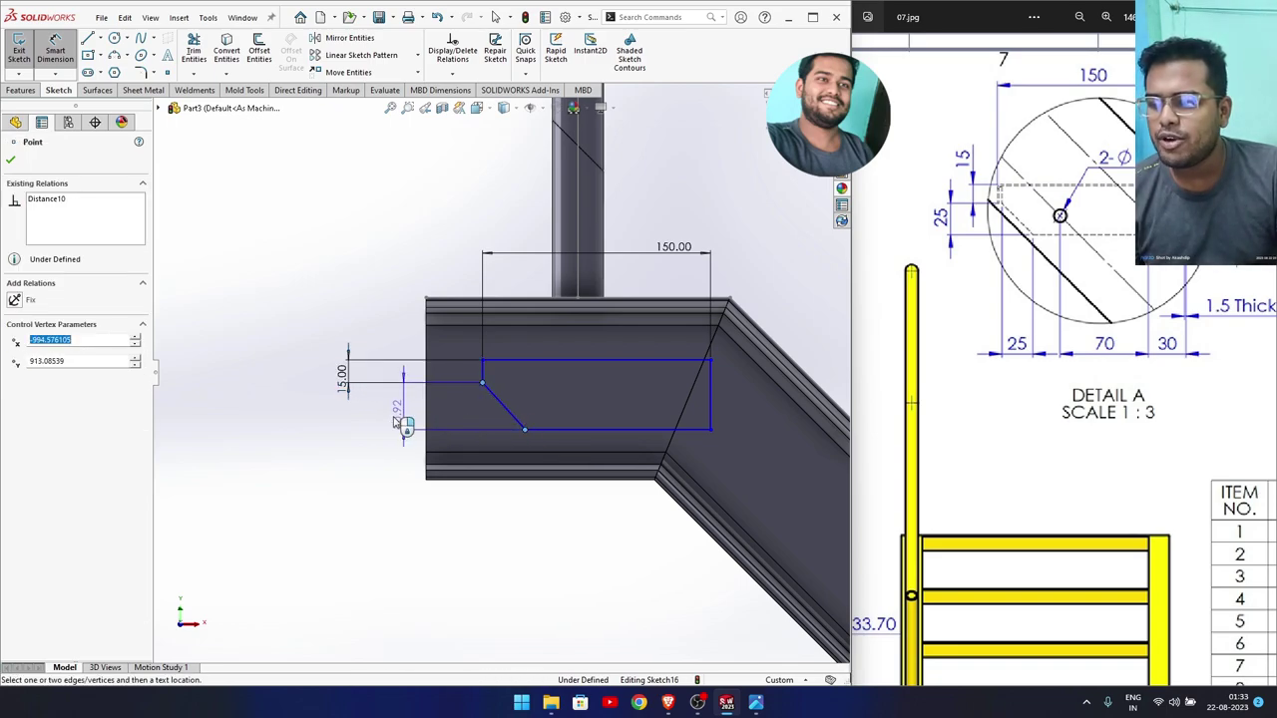
click(315, 419)
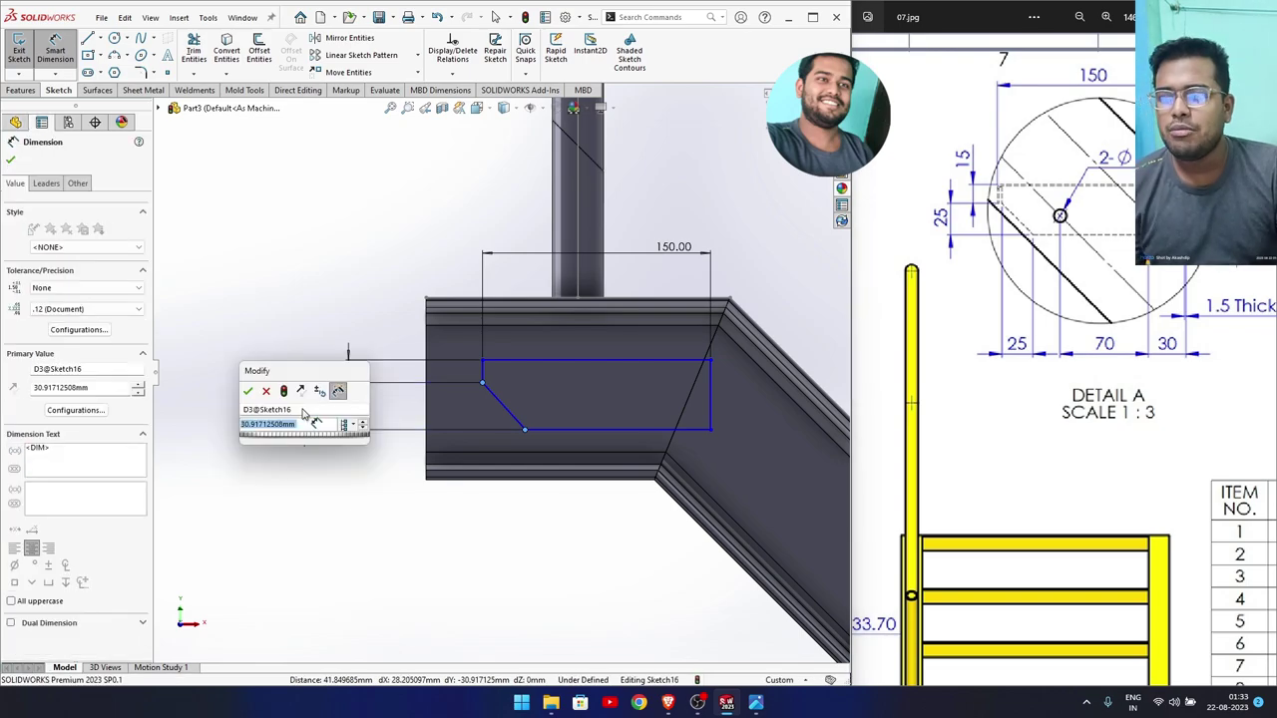
text(25)
key(Return)
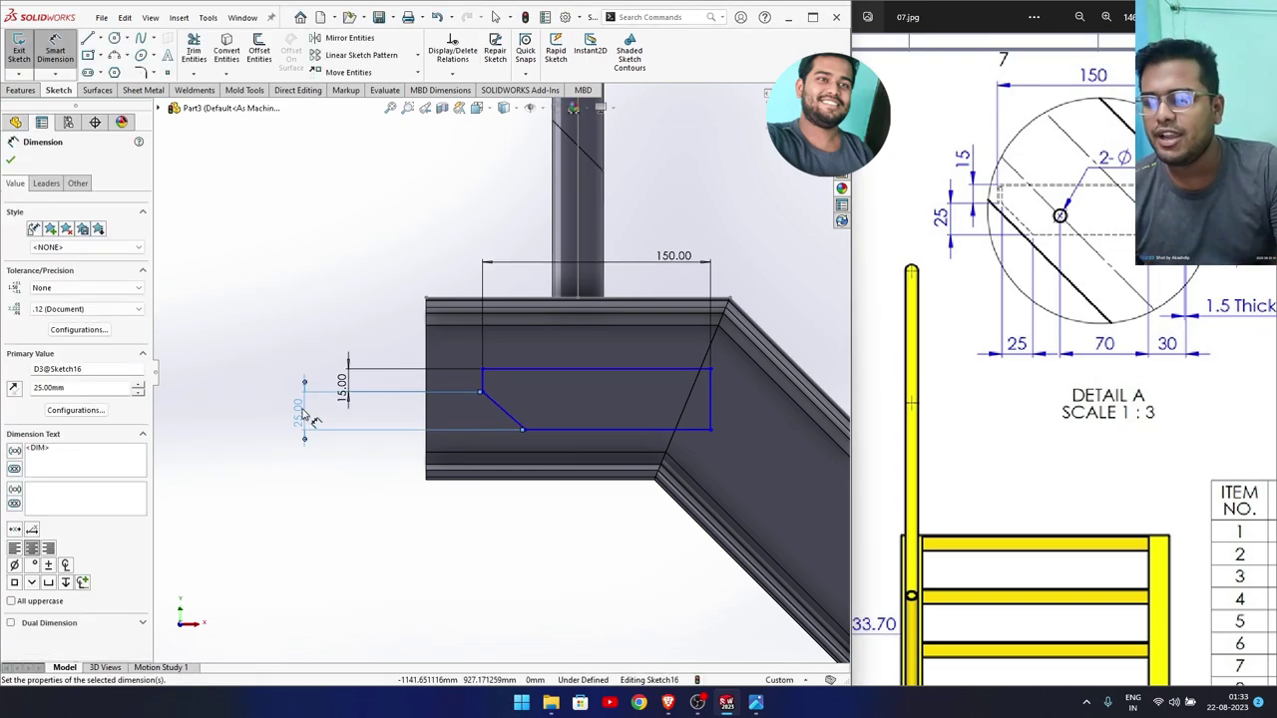
click(712, 407)
click(746, 412)
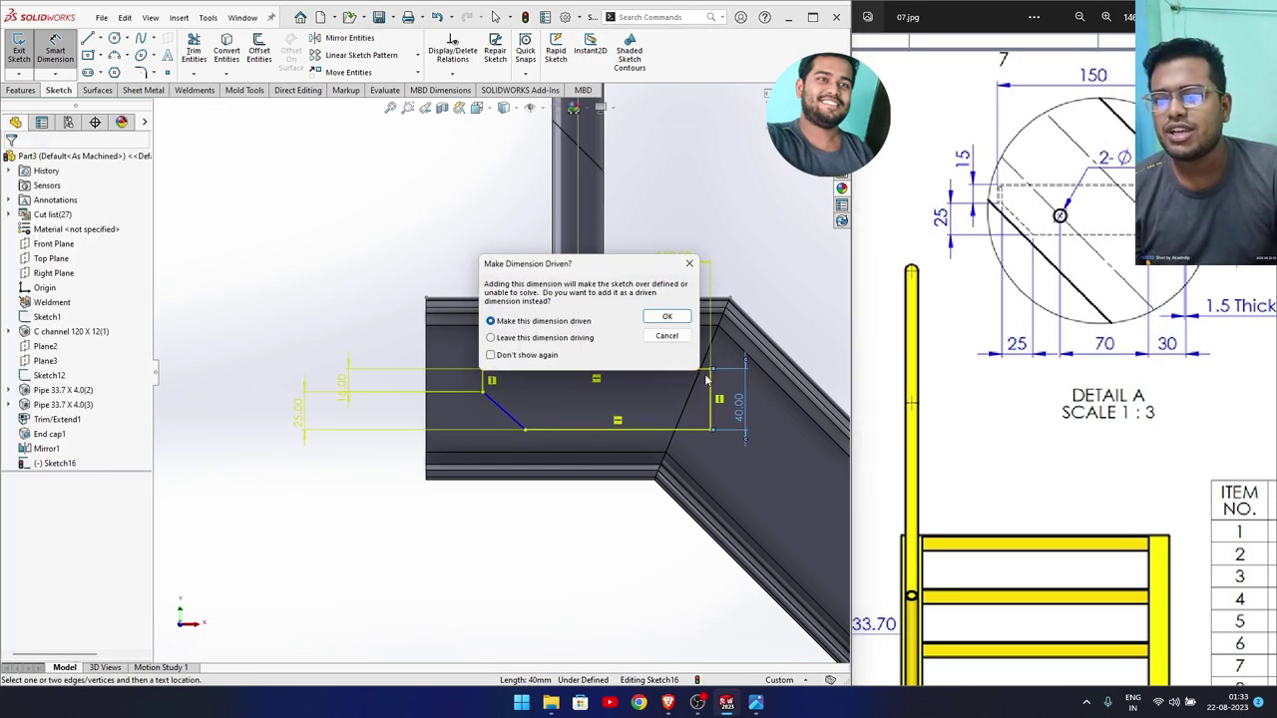
click(668, 336)
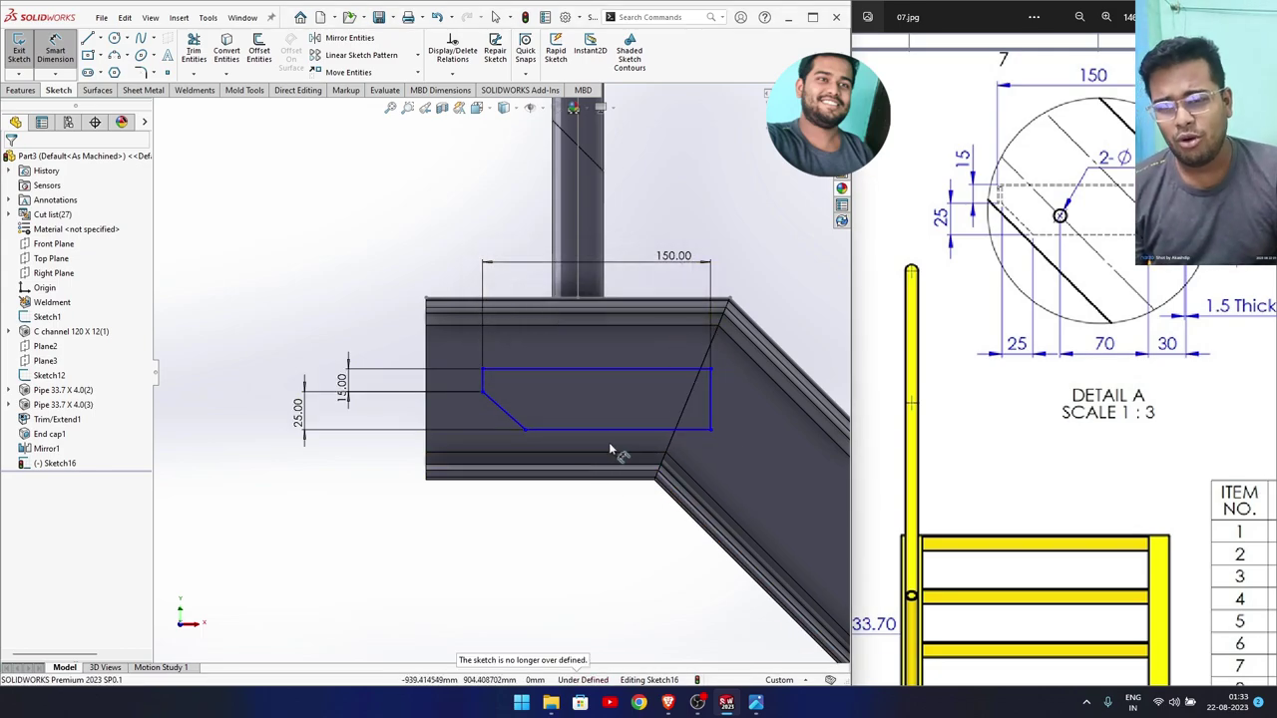
Set the horizontal chamfer width to 25 mm.
click(483, 393)
click(528, 436)
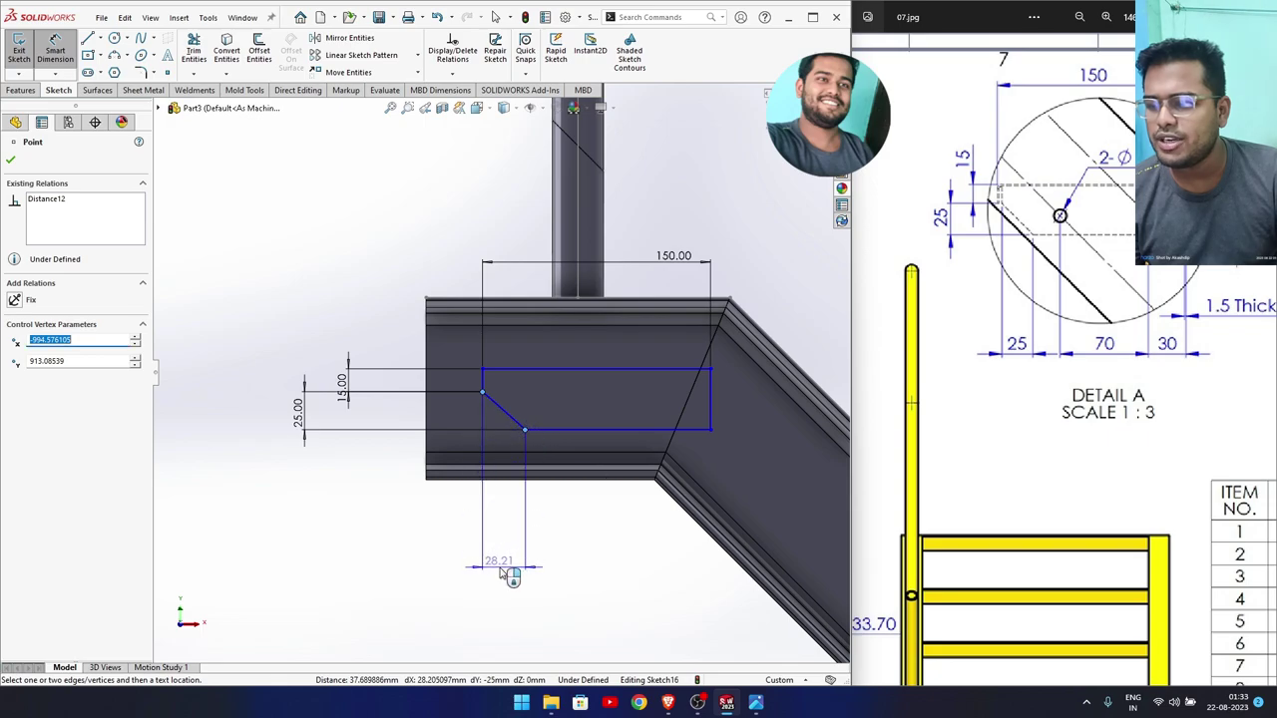
click(502, 571)
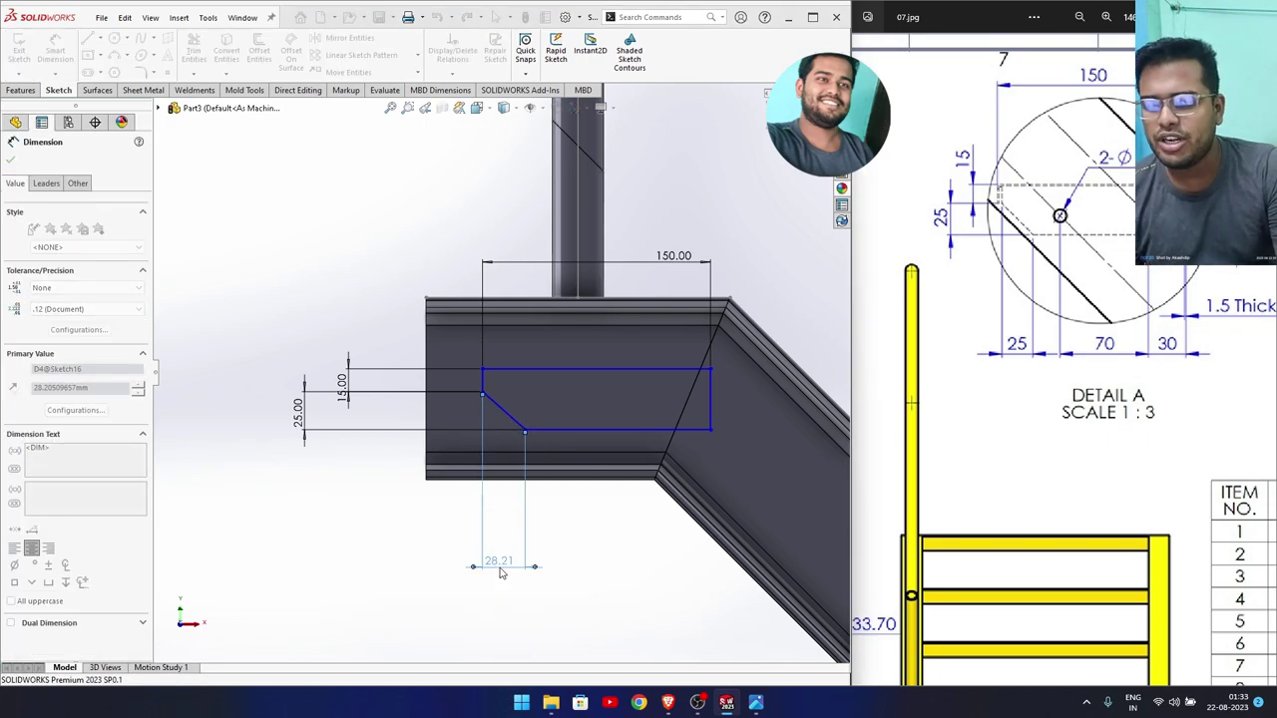
text(25)
key(Return)
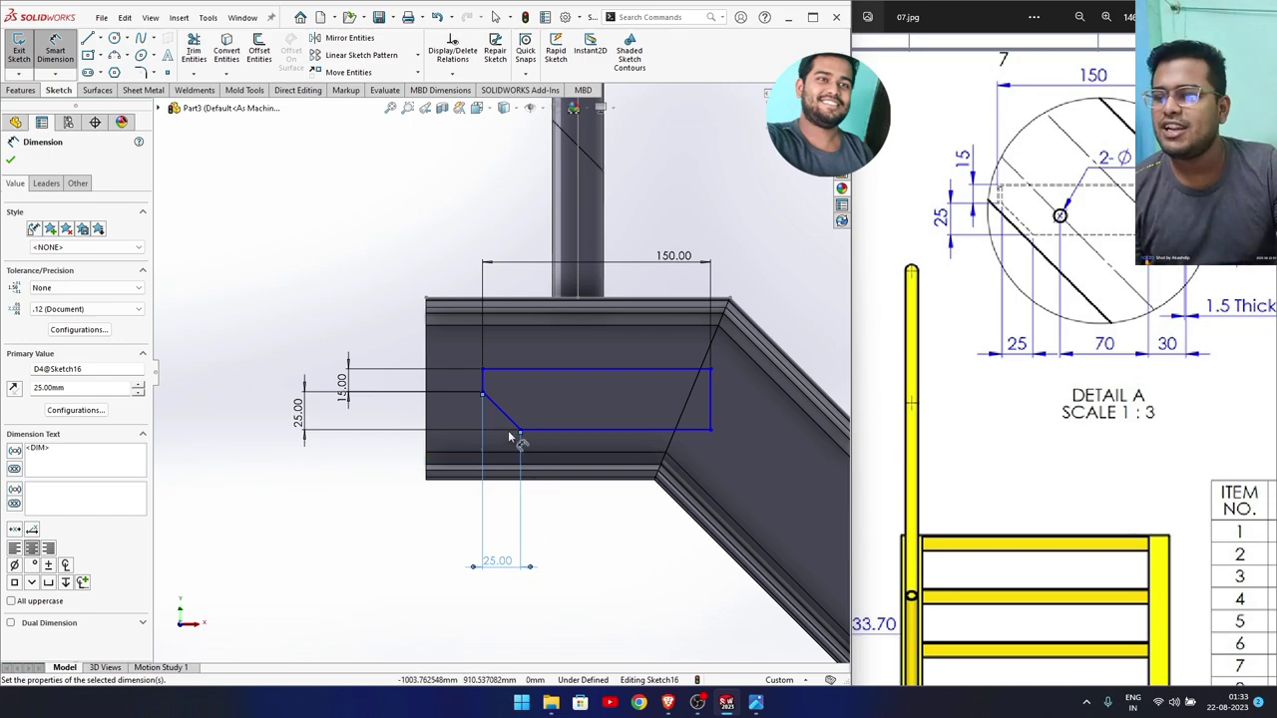
click(115, 38)
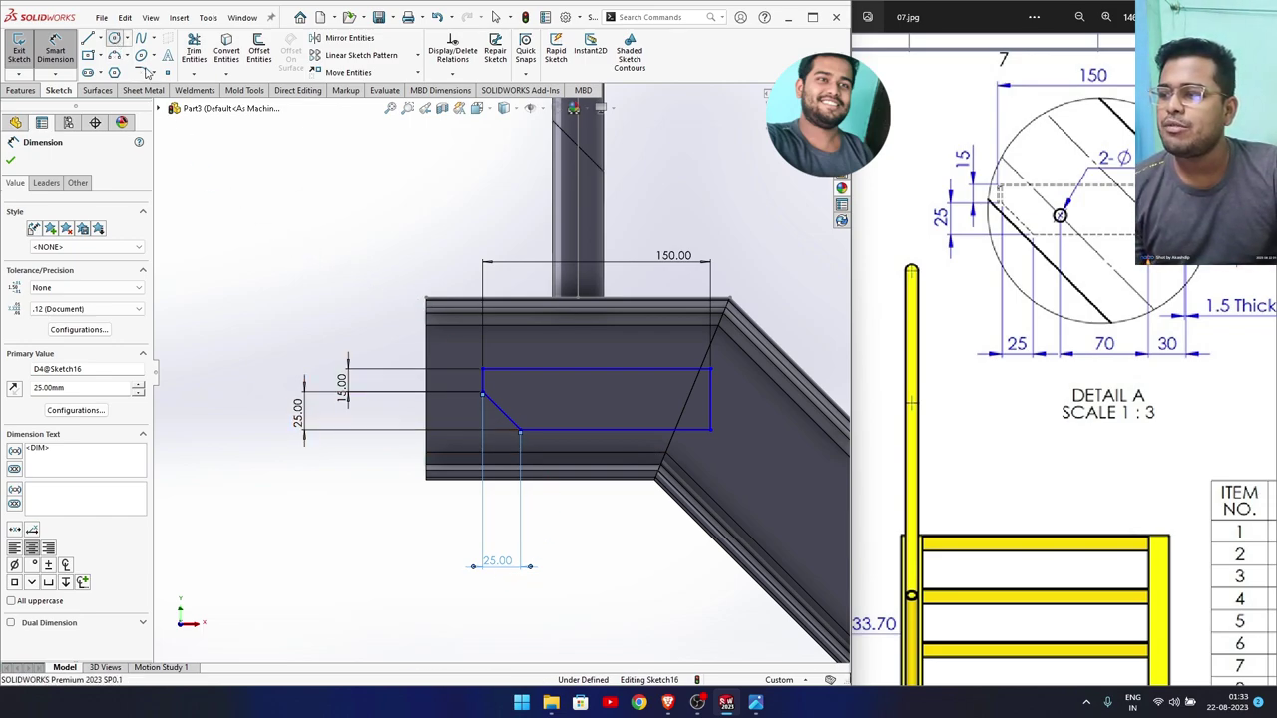
Place the second dowel-hole circle inside the bracket profile at 10 mm diameter.
click(552, 399)
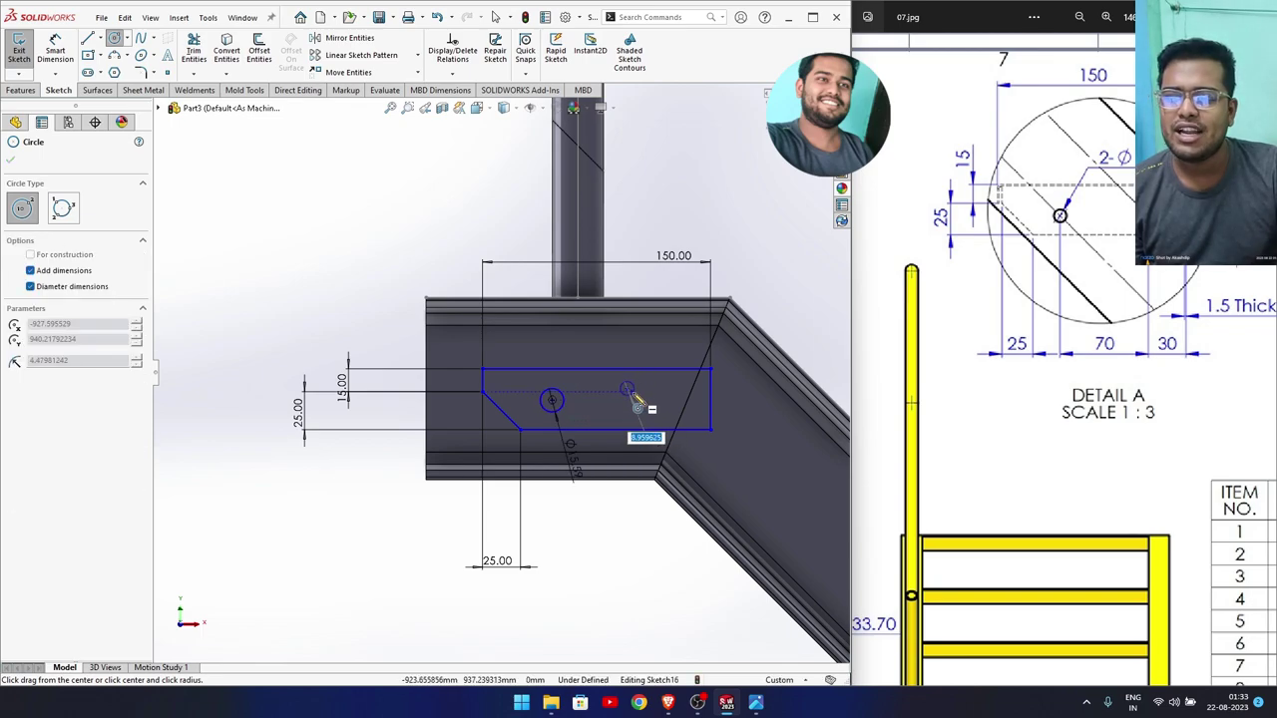
text(0)
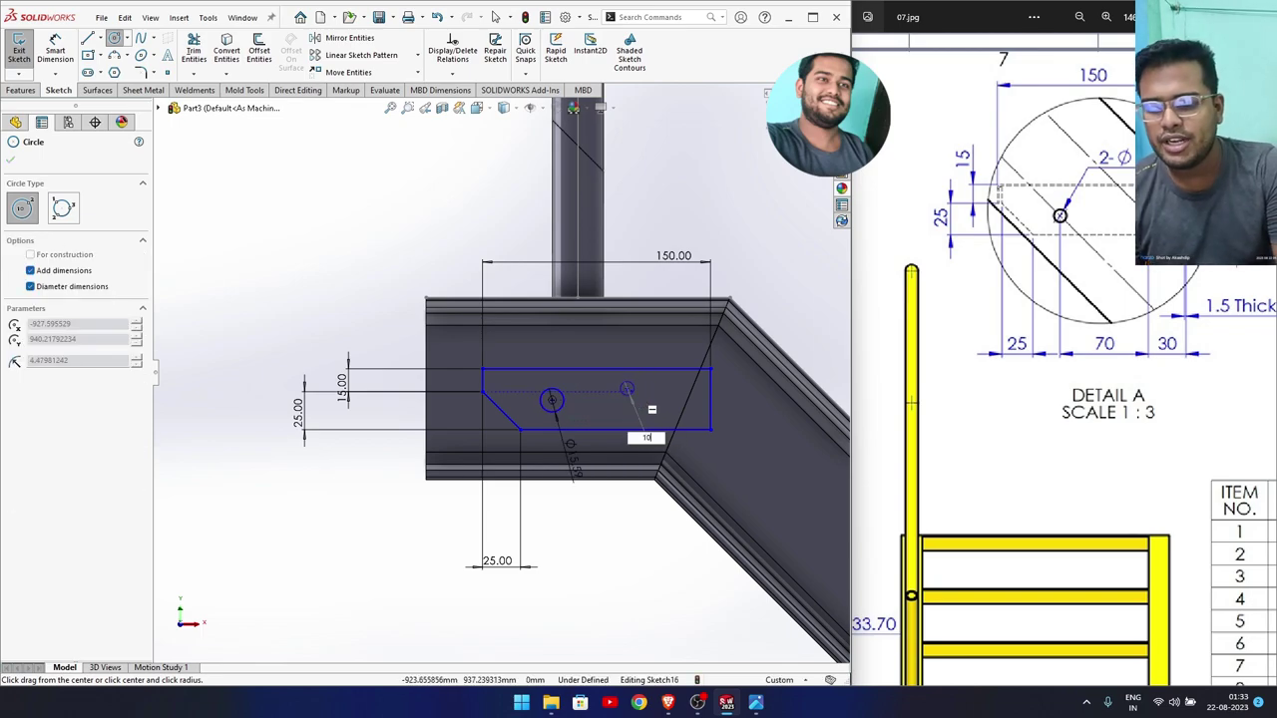
key(Return)
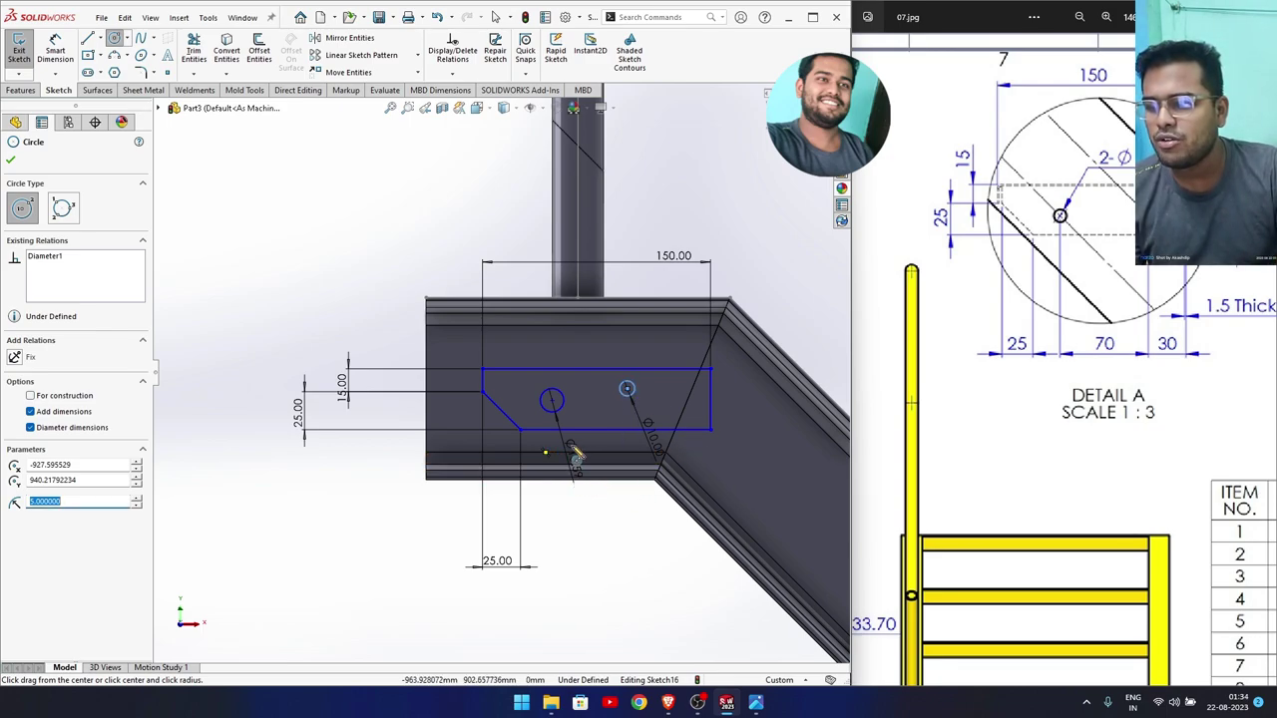
key(Escape)
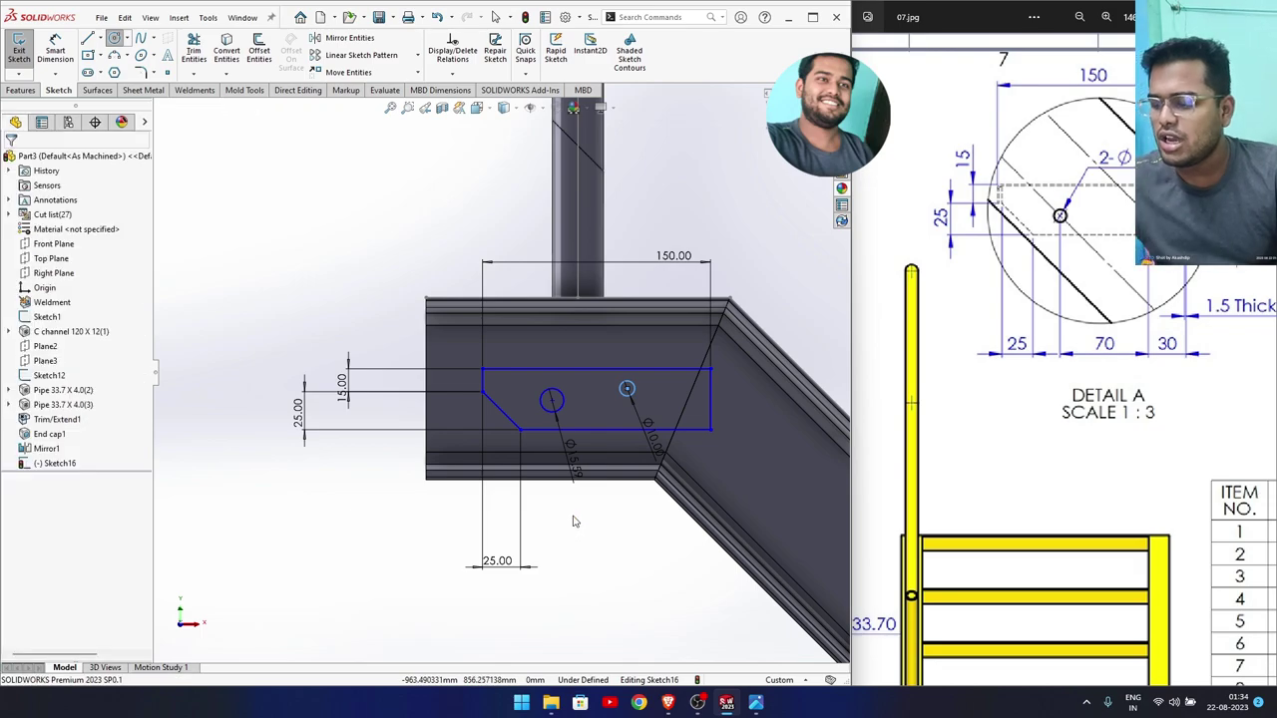
Set the left hole's diameter to 10 mm, with its label below the channel.
drag(572, 462, 570, 566)
double_click(571, 557)
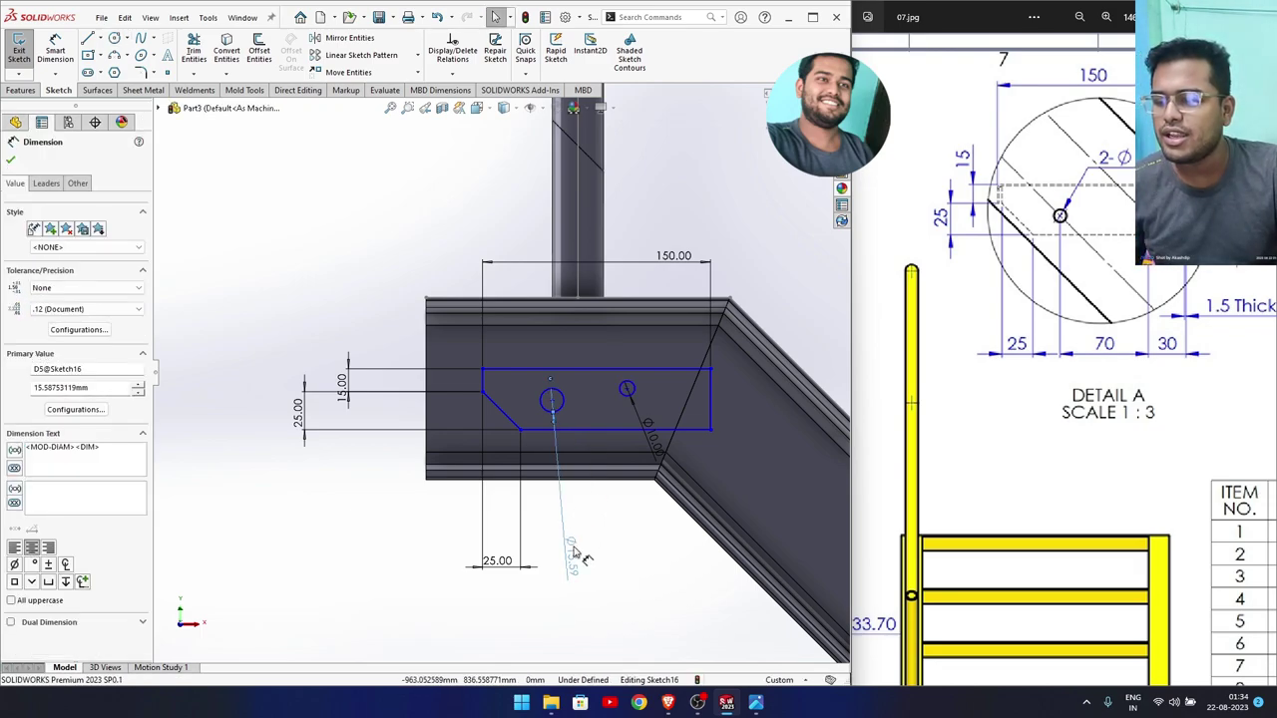
text(10)
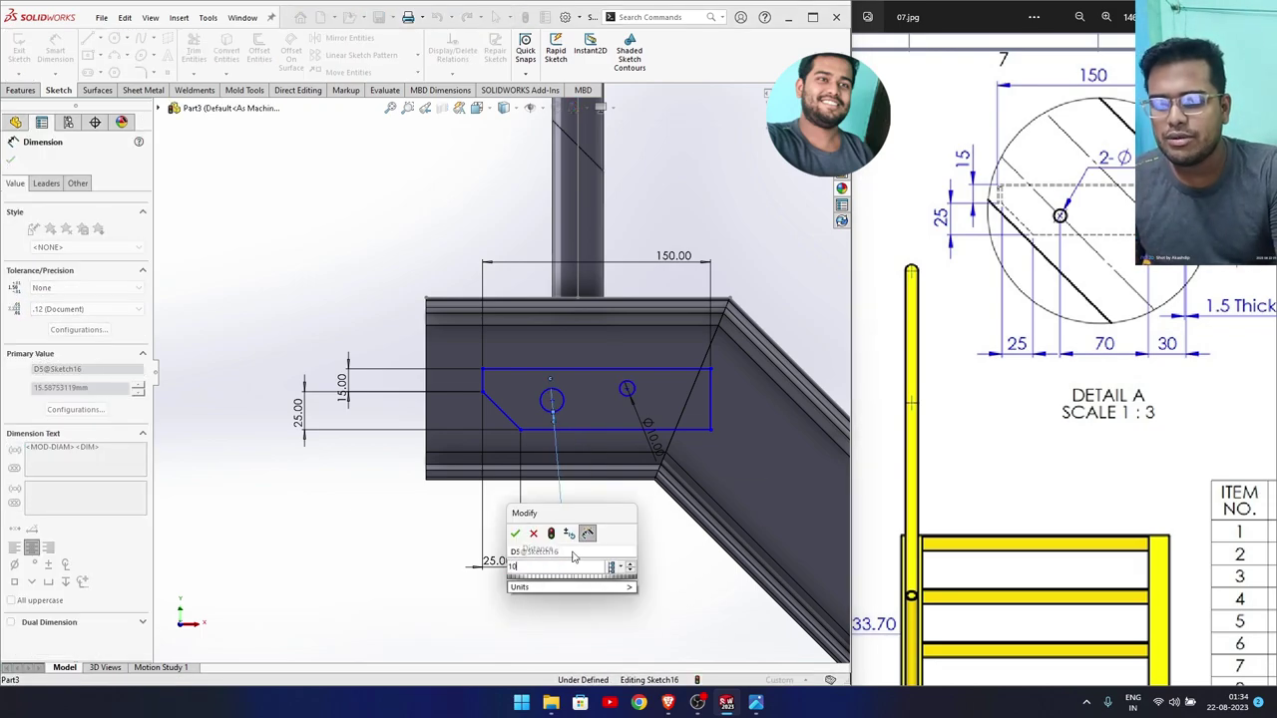
key(Return)
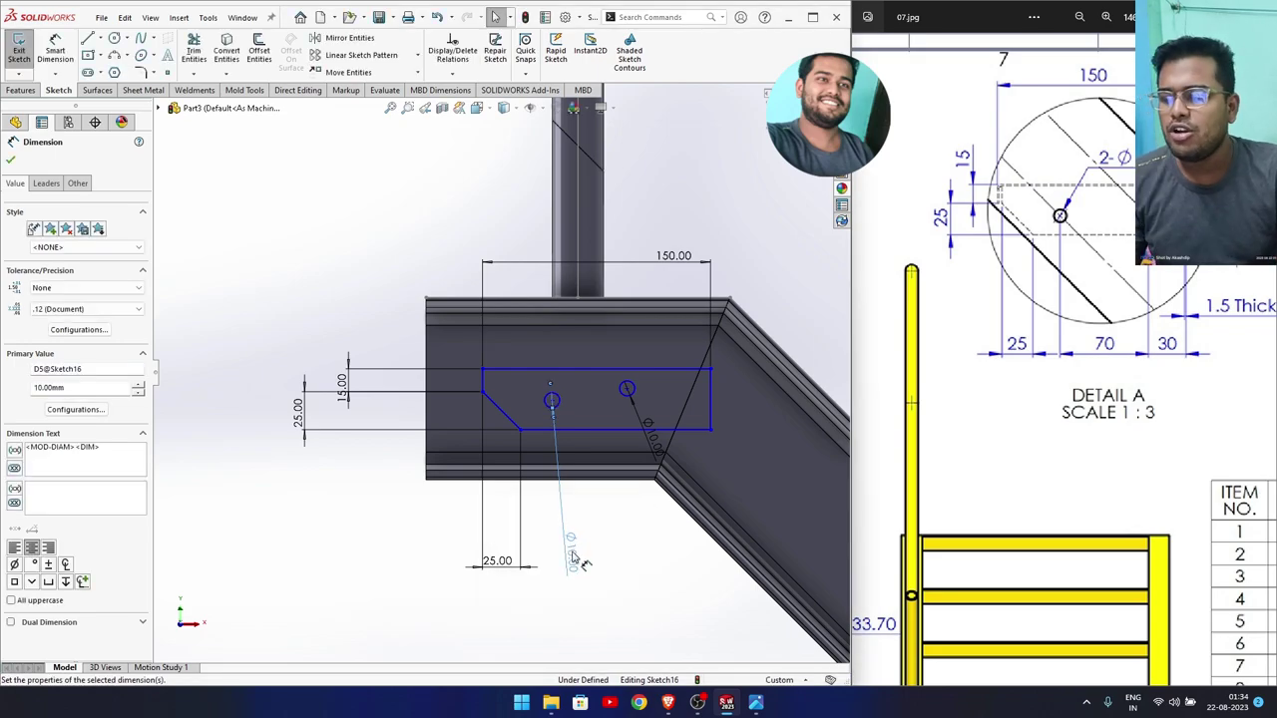
key(Escape)
right_click(633, 575)
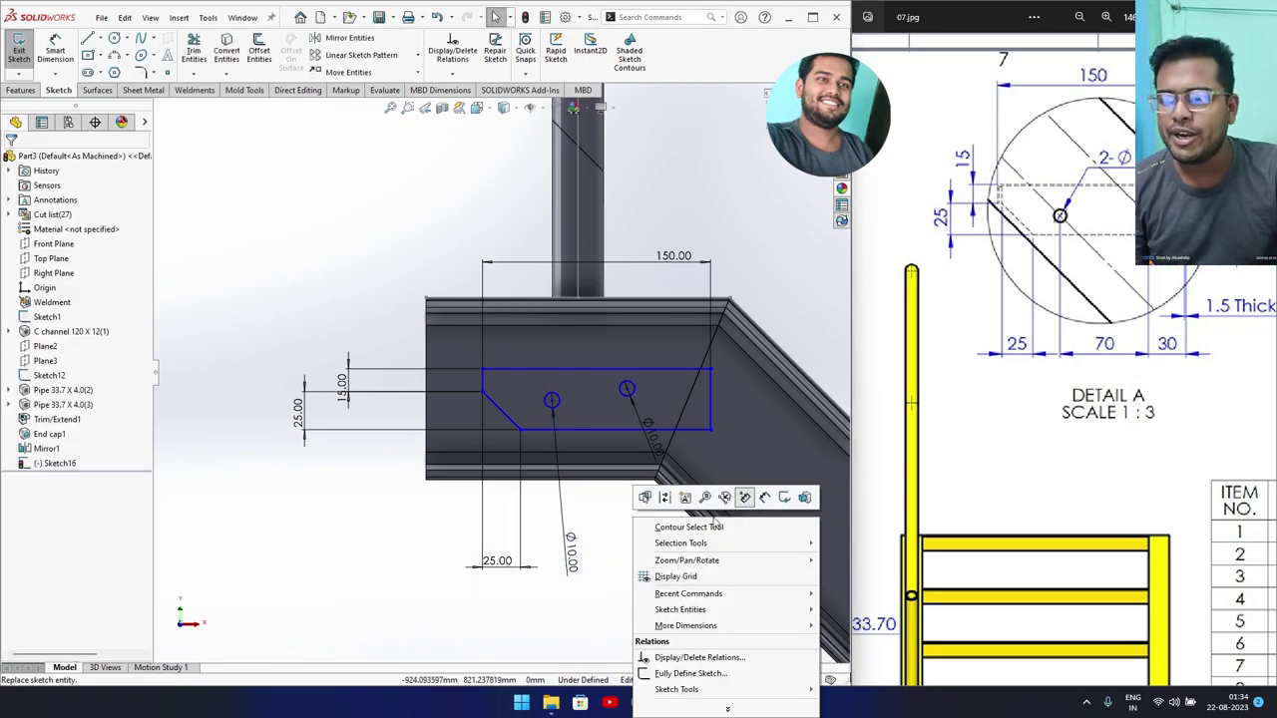
click(577, 612)
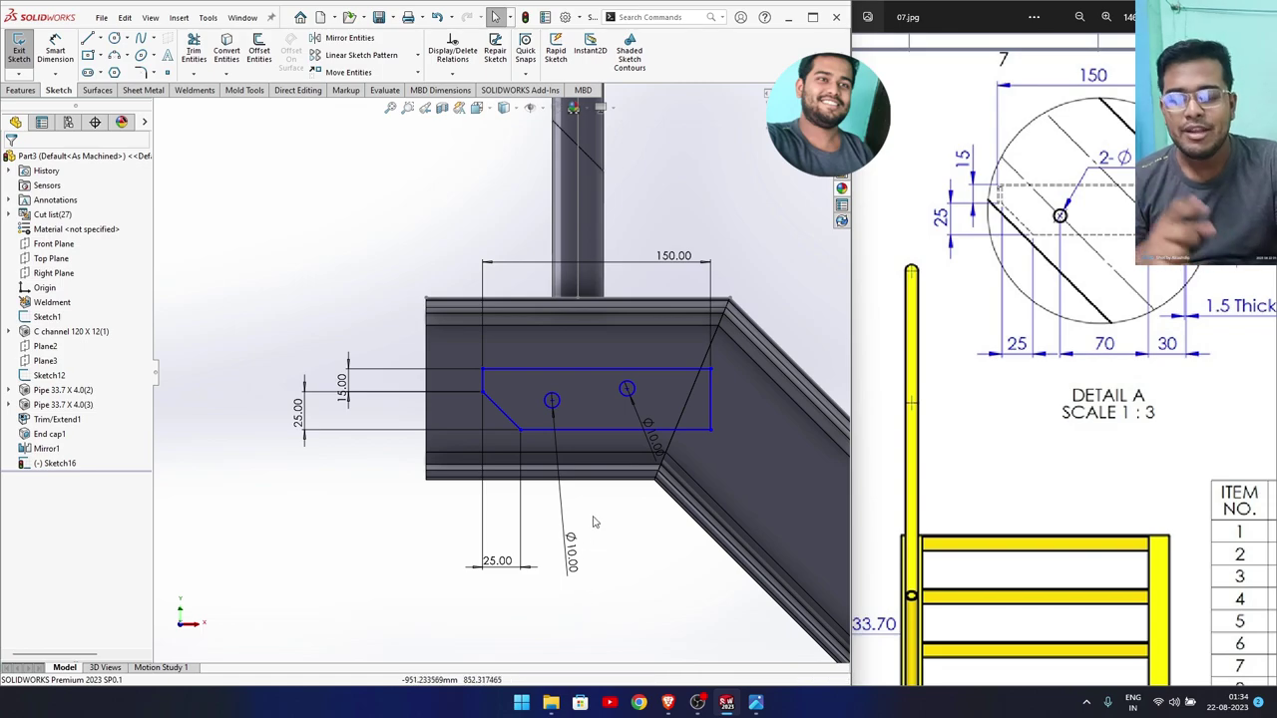
Make the two hole centres level with a Horizontal relation.
click(627, 388)
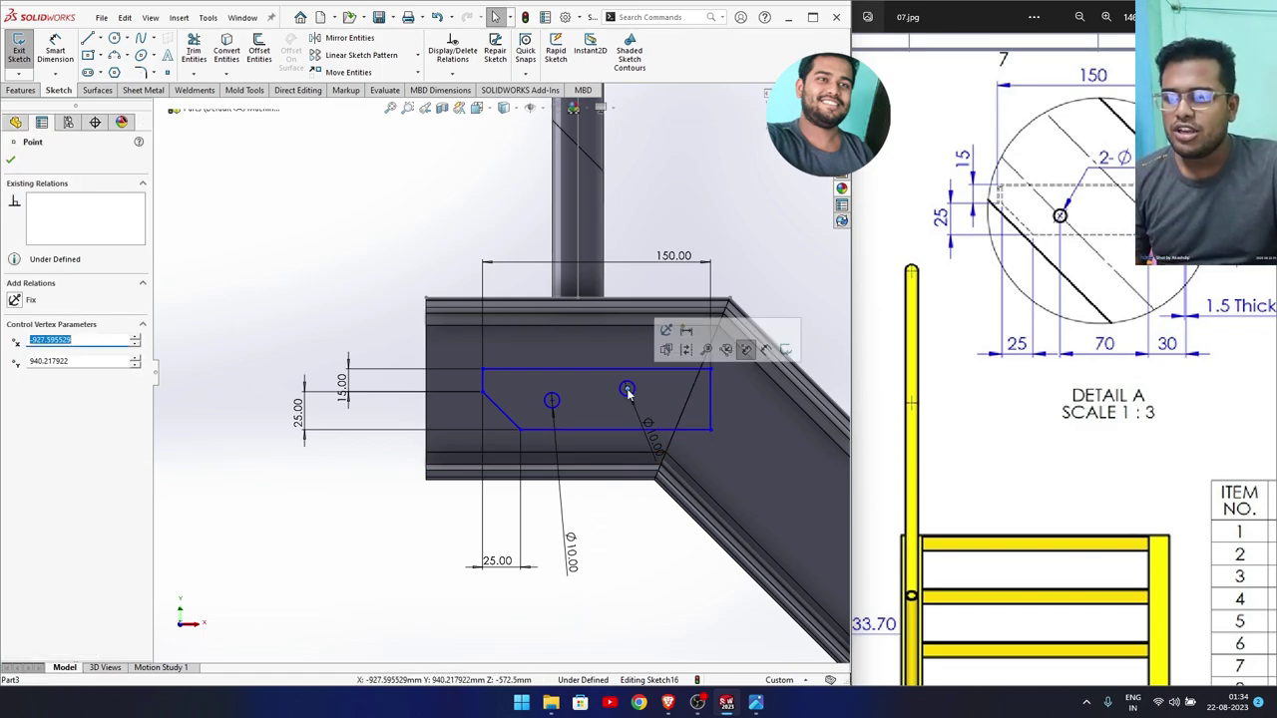
ctrl+click(551, 399)
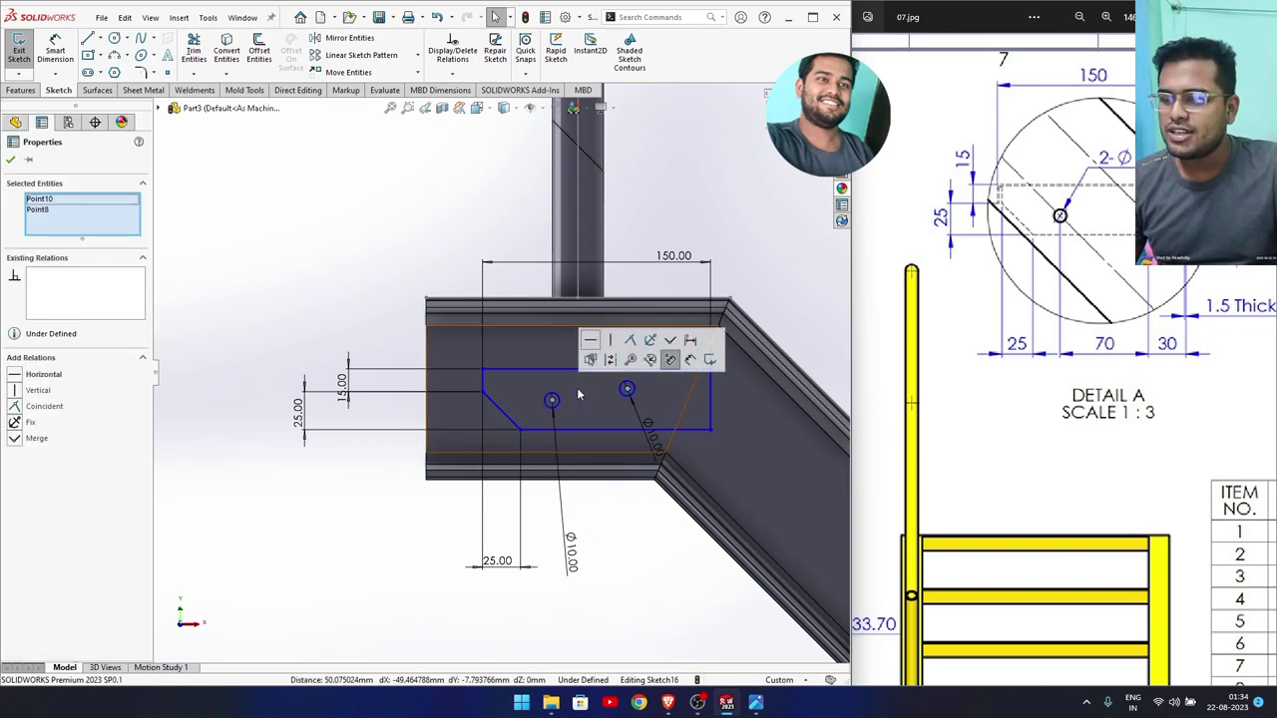
click(593, 342)
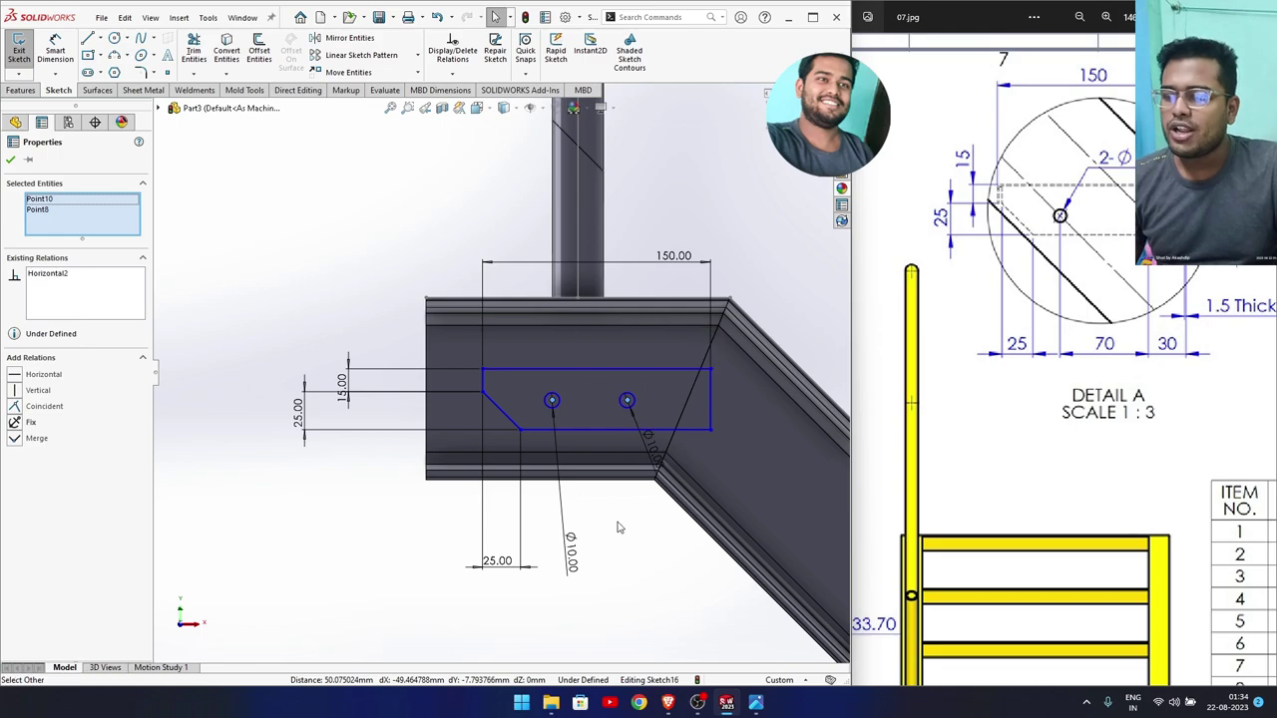
mouse_move(617, 522)
right_down()
mouse_move(619, 552)
mouse_move(611, 419)
right_up()
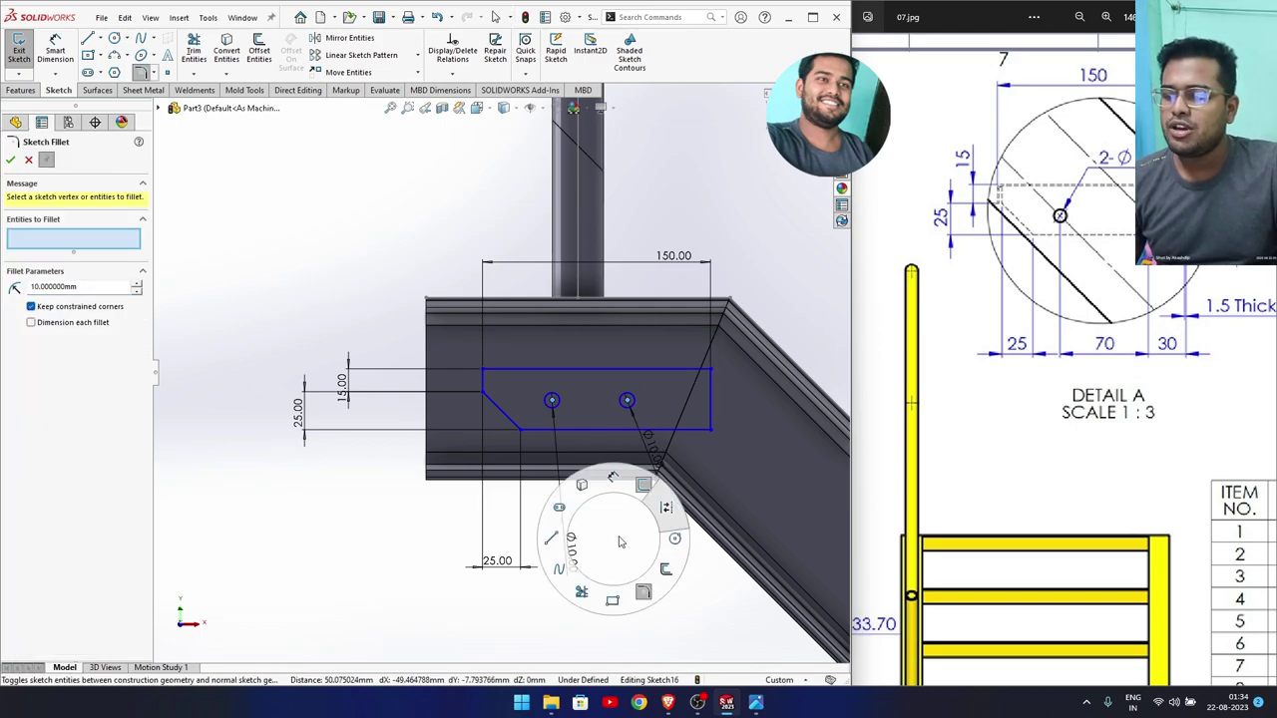
Dimension the right hole centre 30 mm from the profile's right edge.
click(627, 401)
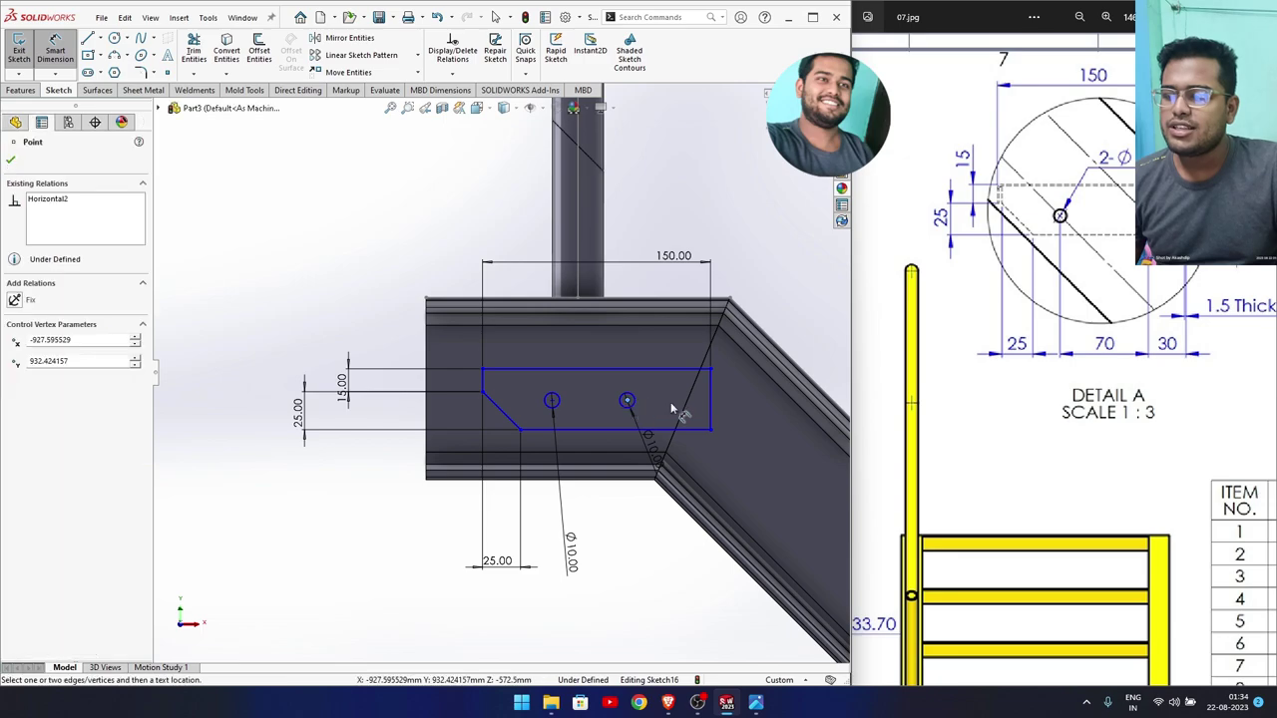
click(711, 414)
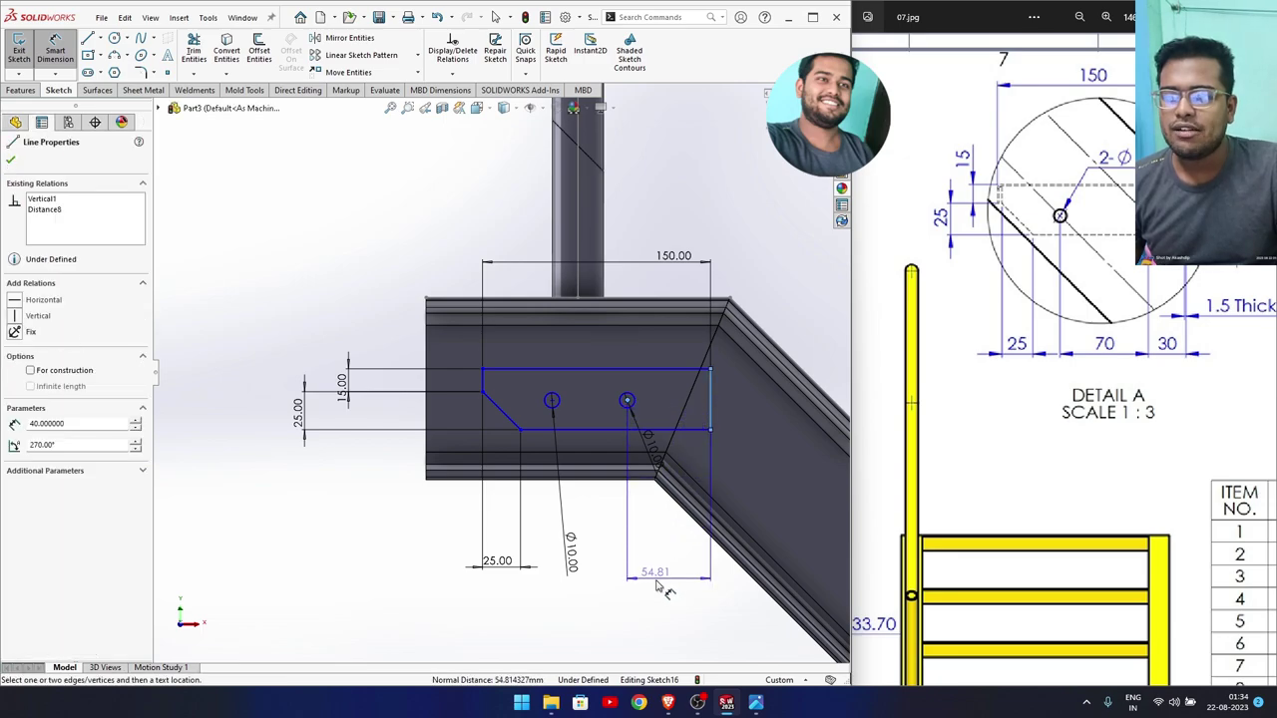
click(660, 586)
text(30)
key(Return)
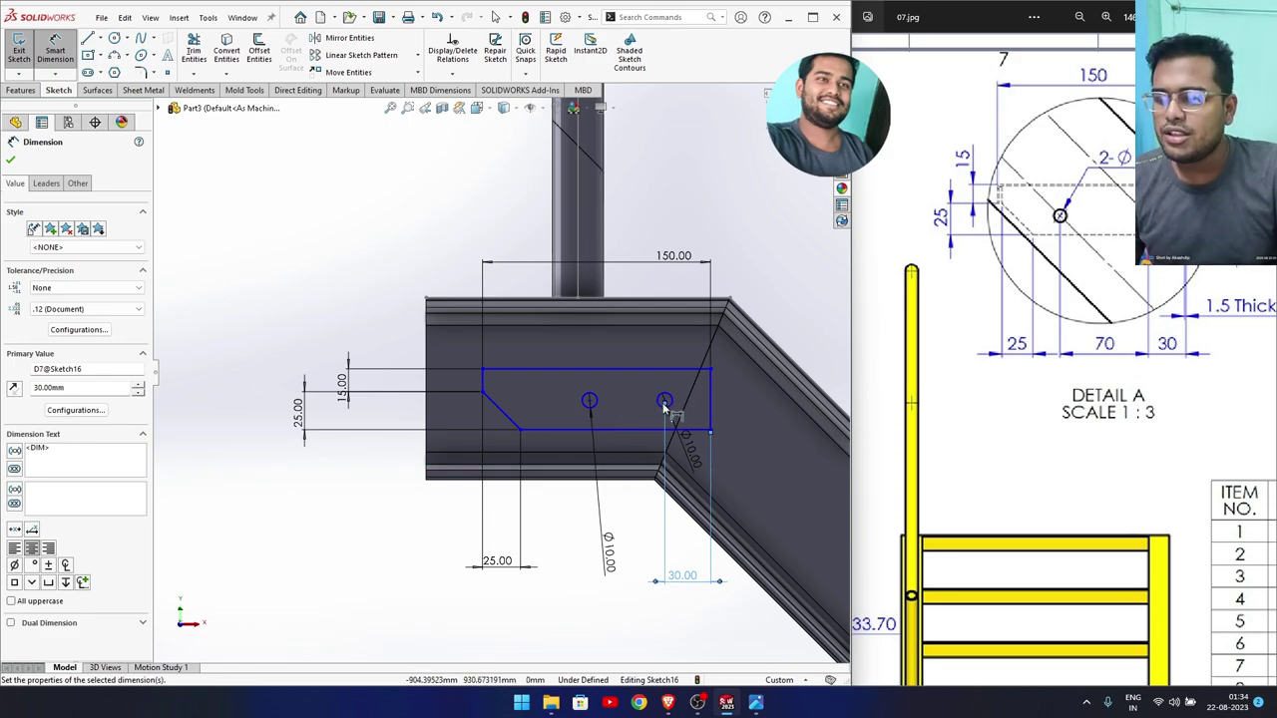
Dimension the spacing between the two hole centres as 70 mm.
click(665, 401)
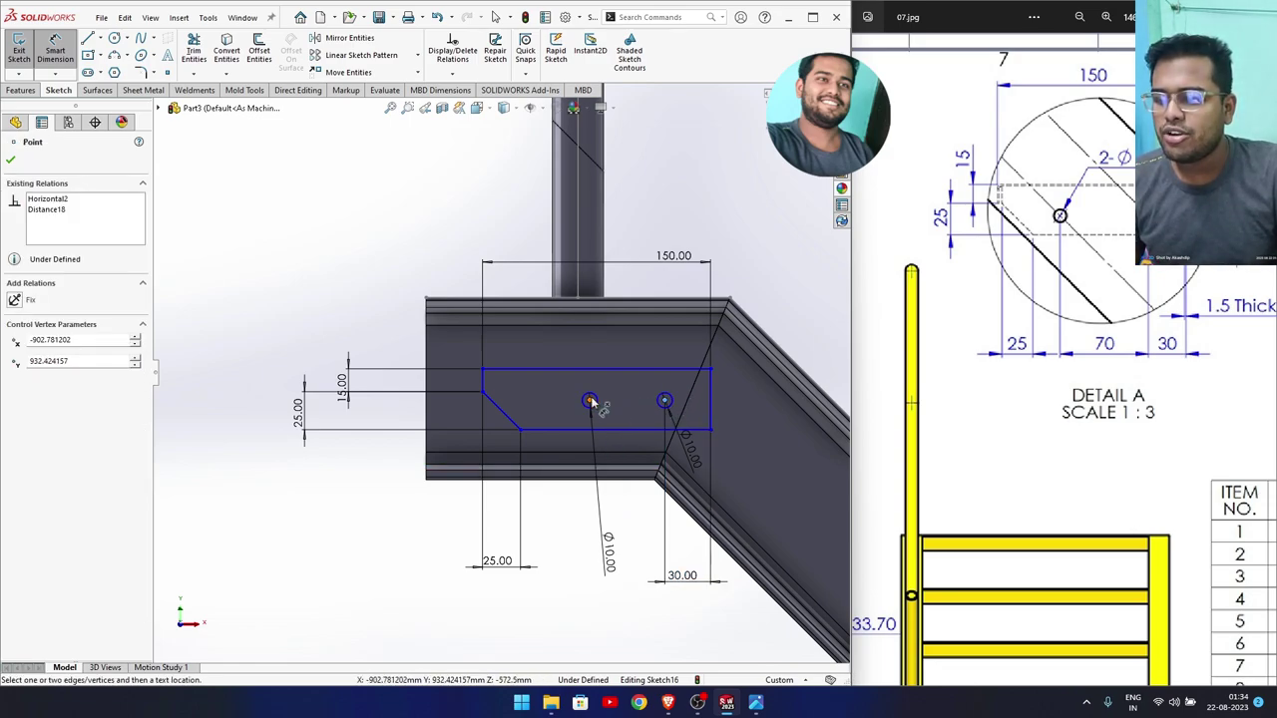
click(591, 402)
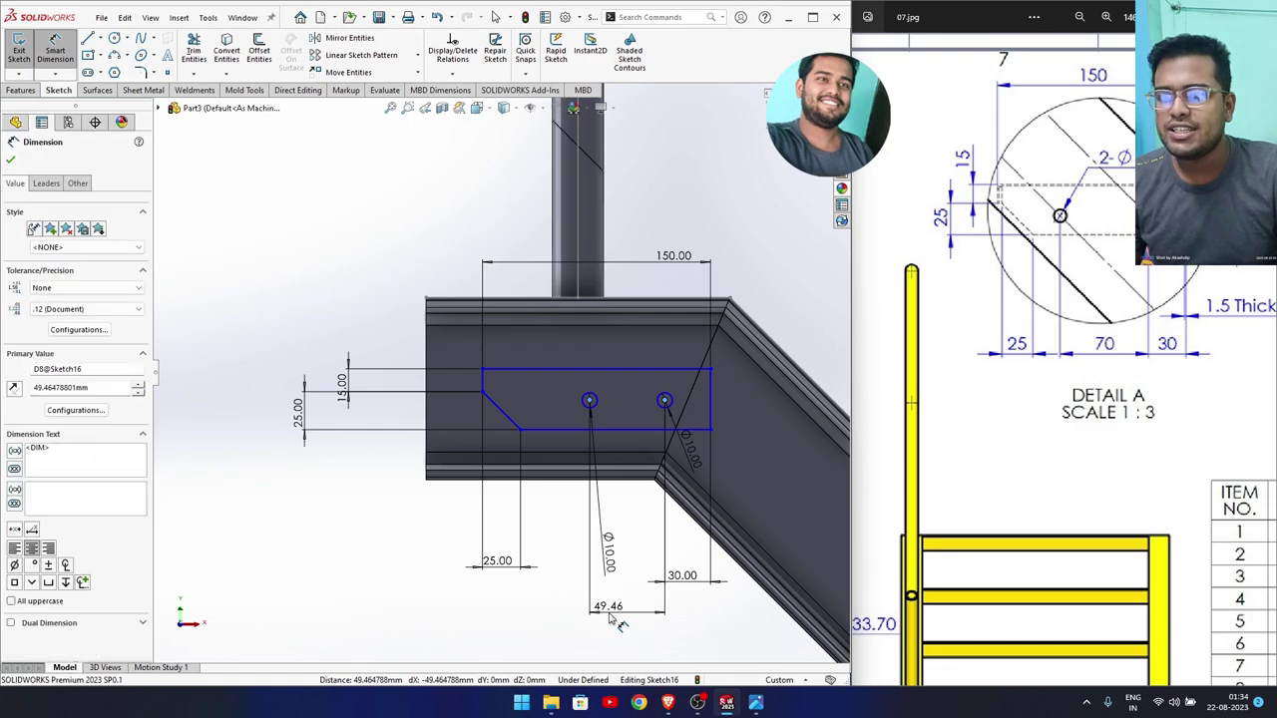
click(609, 617)
text(70)
key(Return)
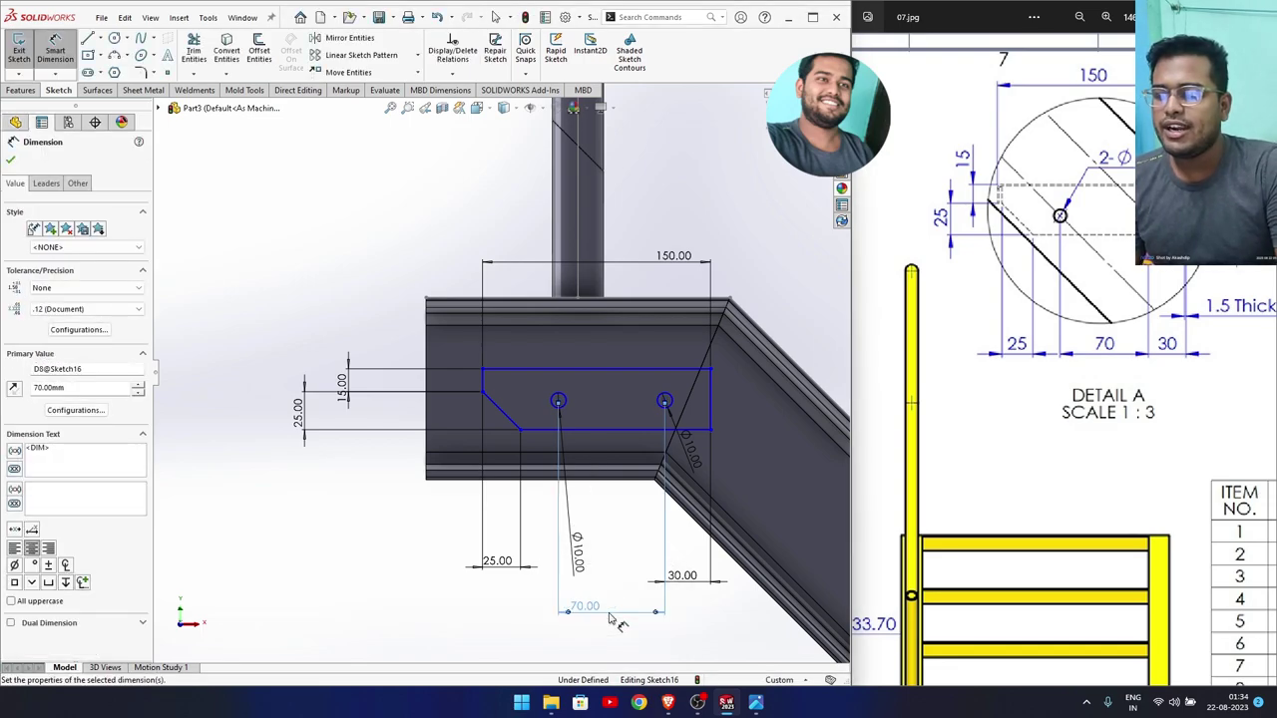
key(Escape)
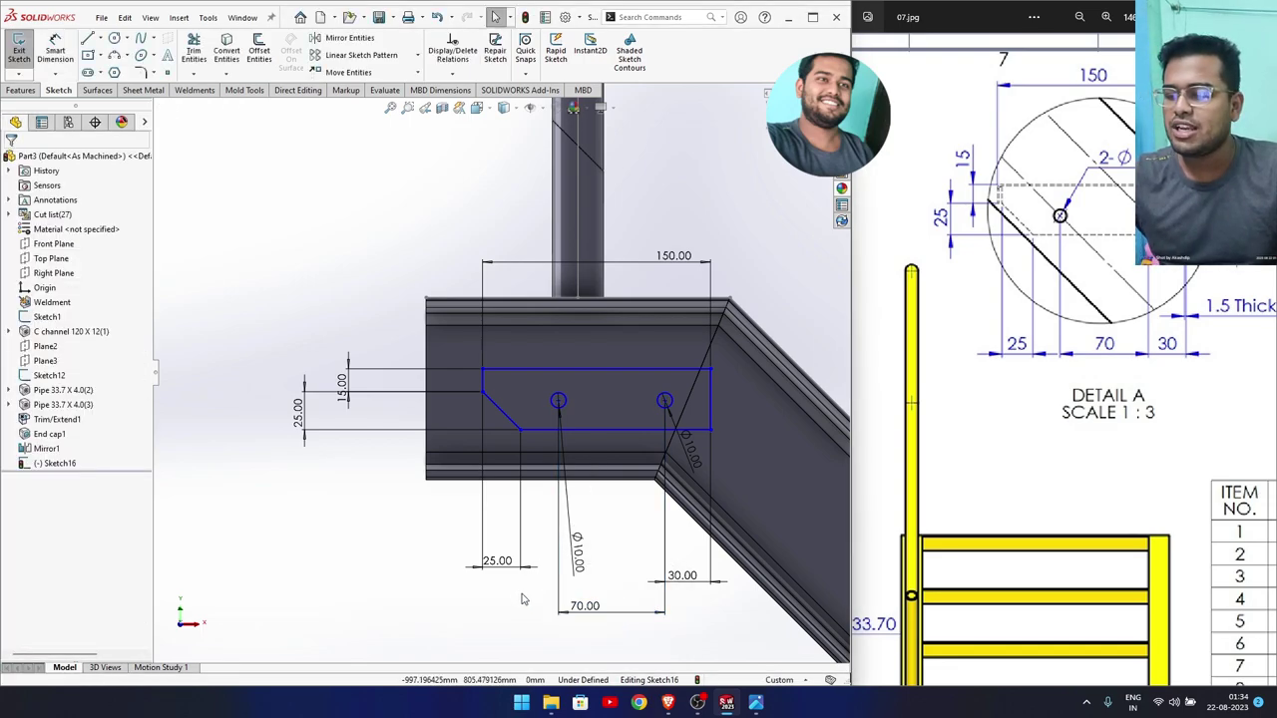
scroll(1039, 392, down, 3)
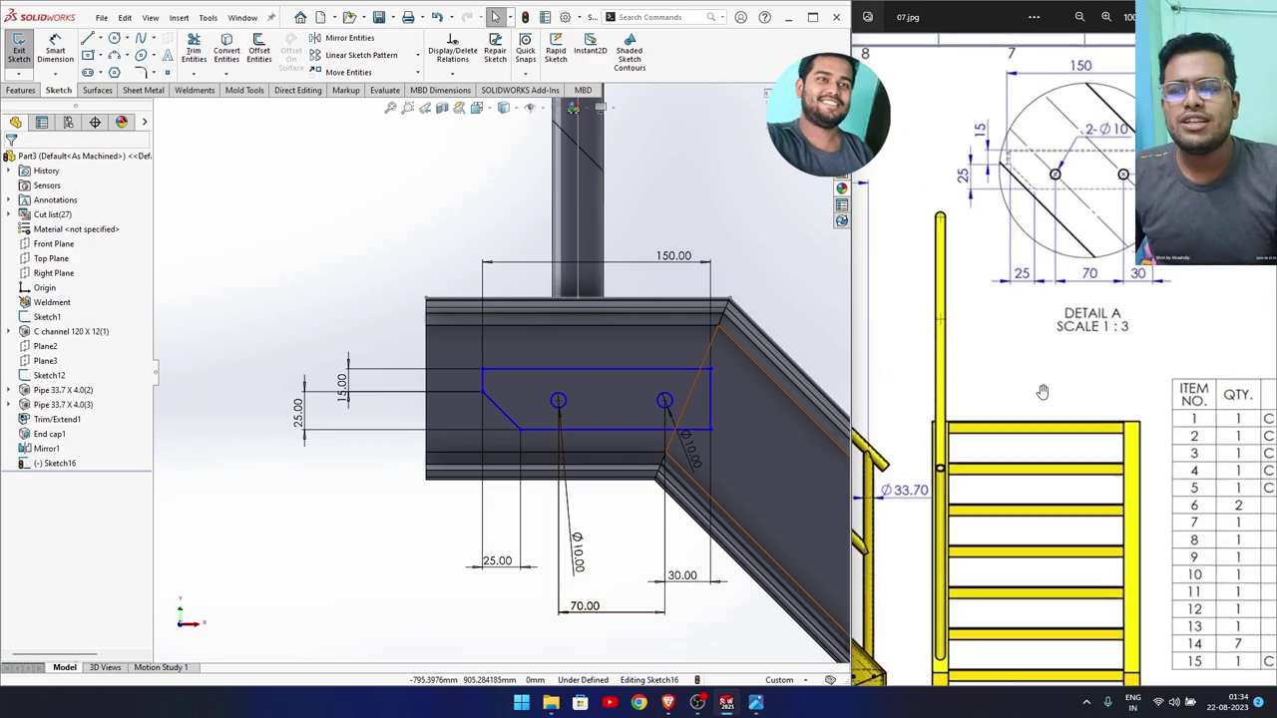
drag(1075, 338, 1220, 436)
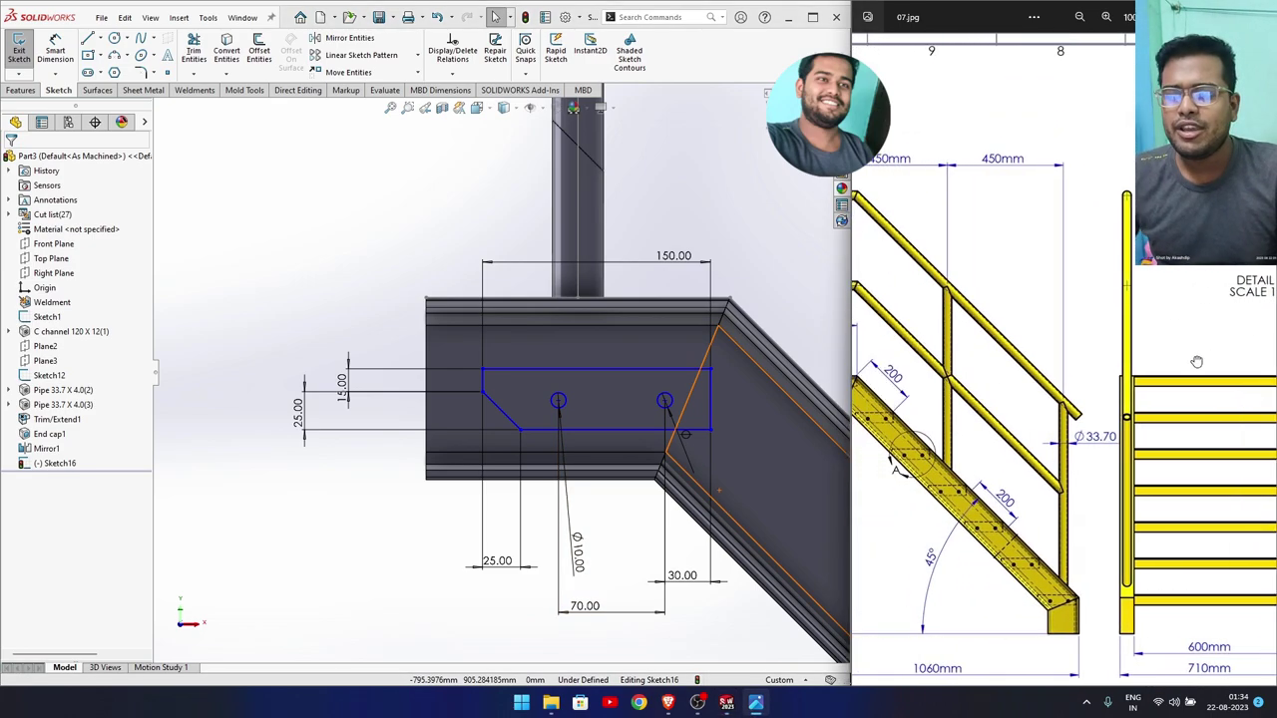
scroll(1001, 381, up, 1)
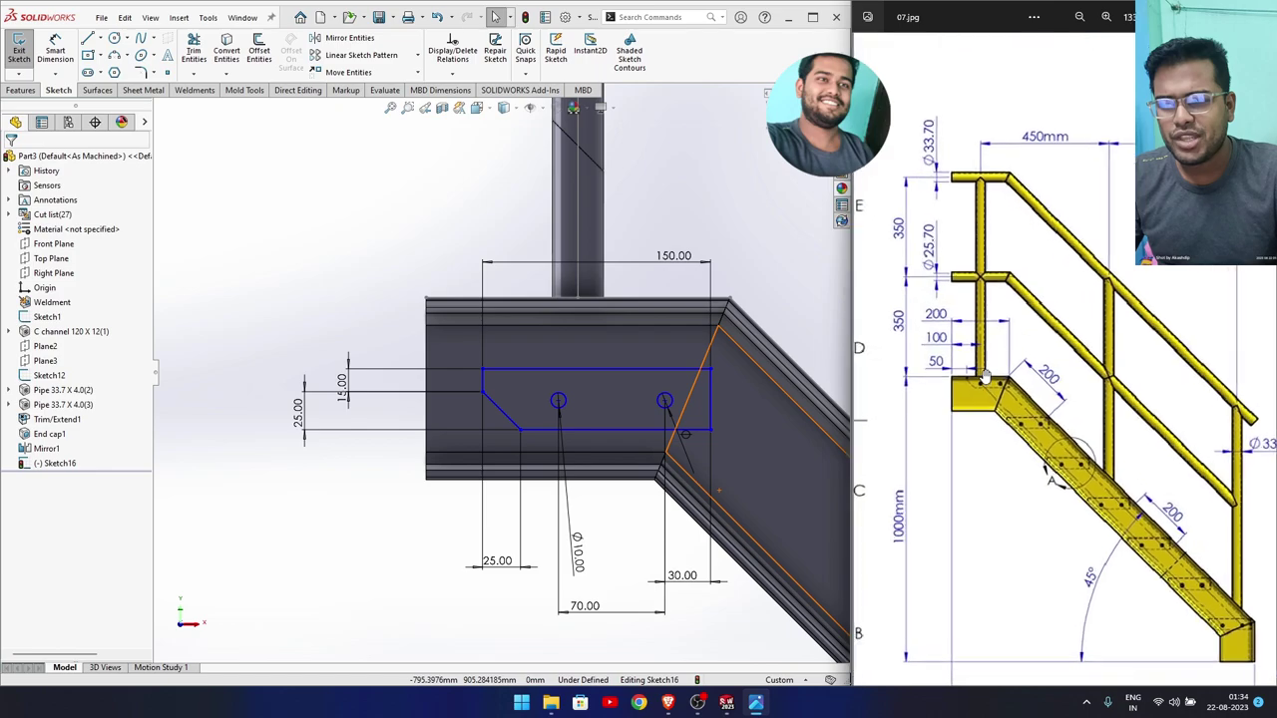
scroll(1012, 386, up, 2)
scroll(1028, 392, up, 2)
scroll(1047, 401, up, 2)
scroll(1050, 401, down, 2)
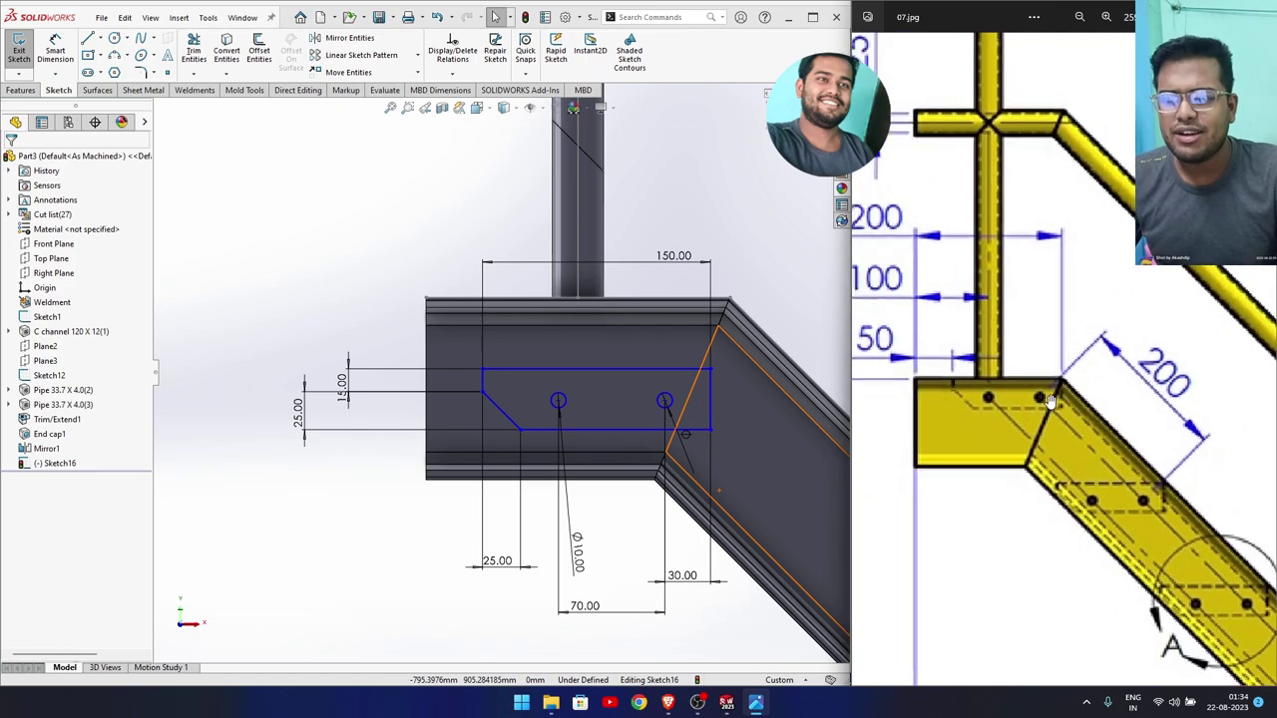
scroll(1055, 391, up, 3)
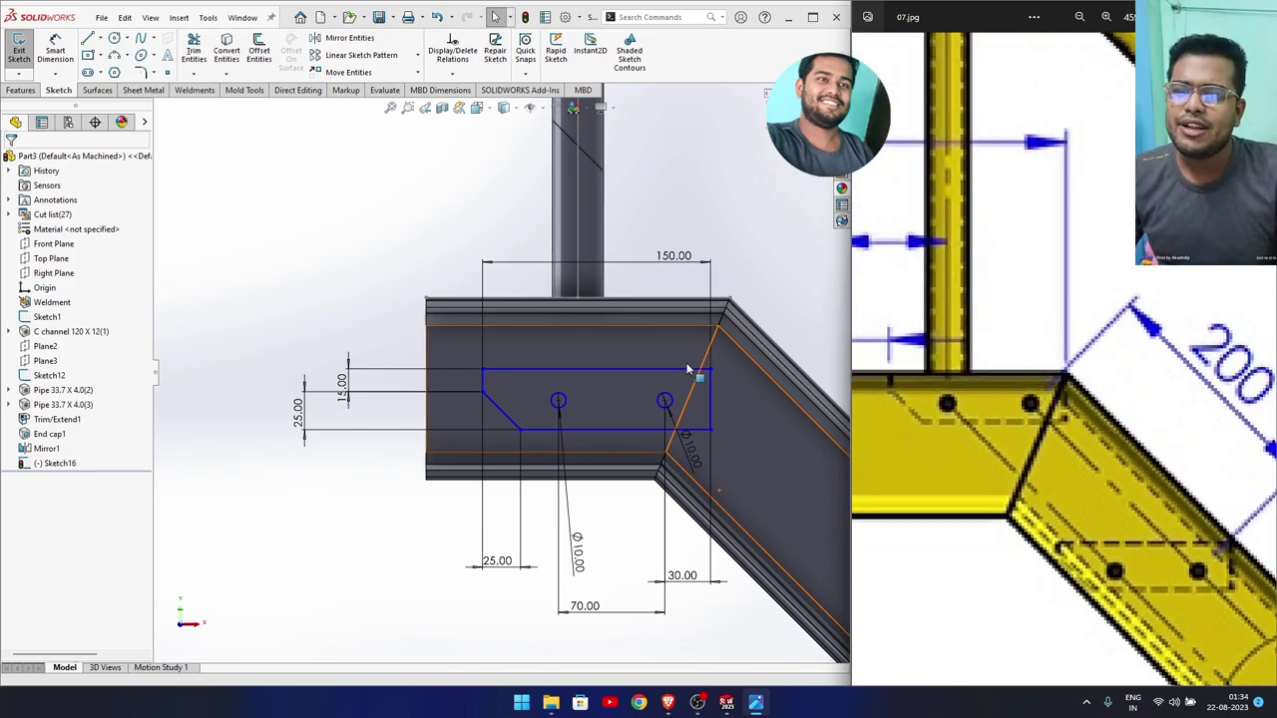
mouse_move(669, 376)
middle_down()
mouse_move(515, 173)
mouse_move(518, 148)
middle_up()
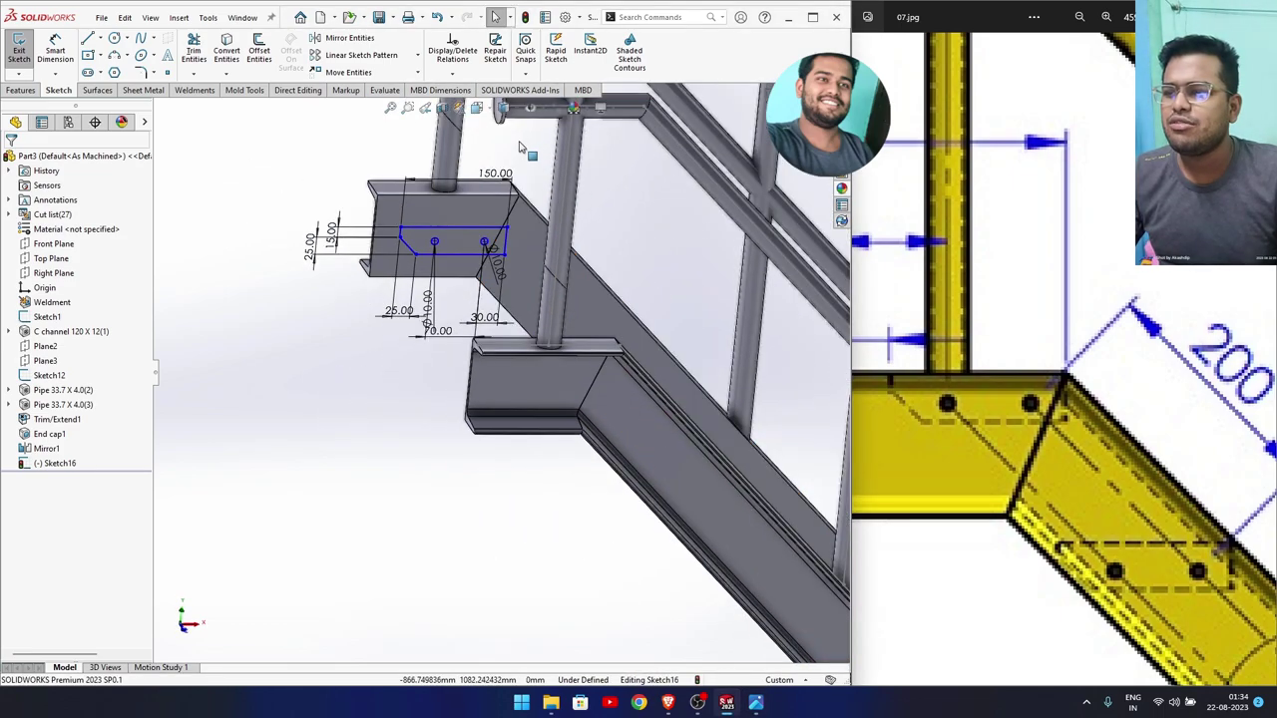
scroll(529, 200, down, 3)
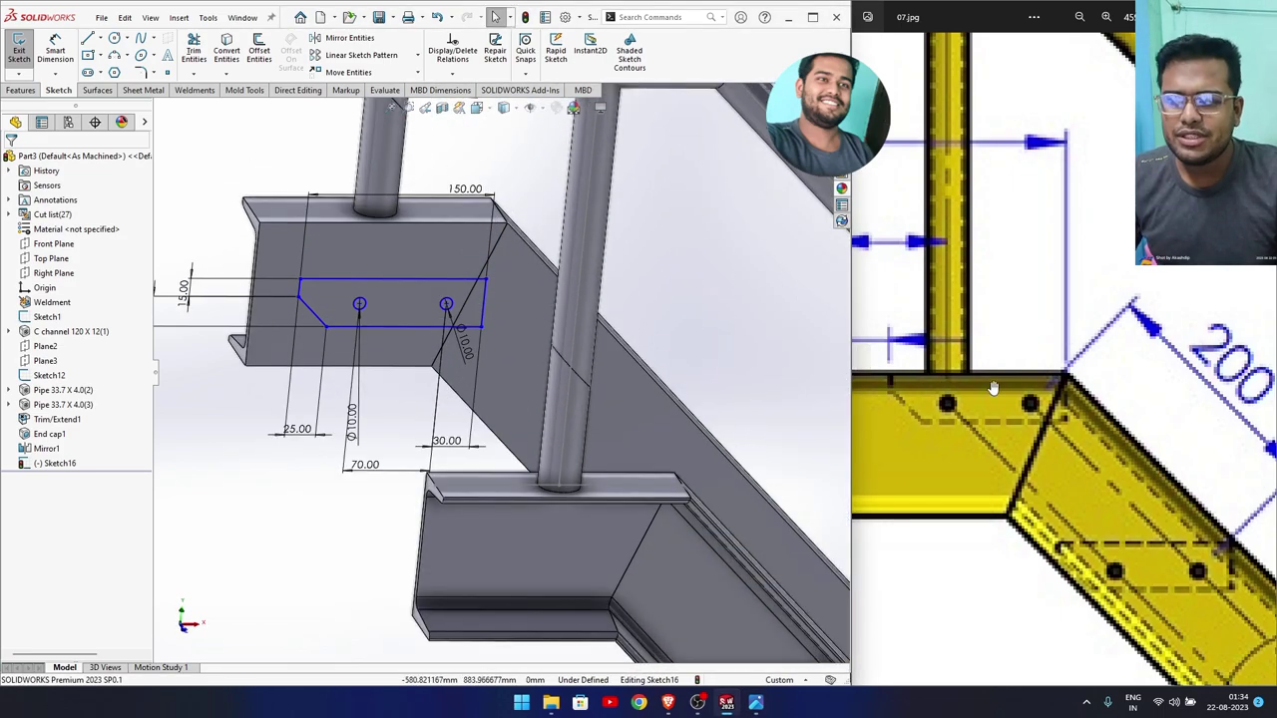
scroll(994, 387, down, 2)
scroll(1017, 392, down, 3)
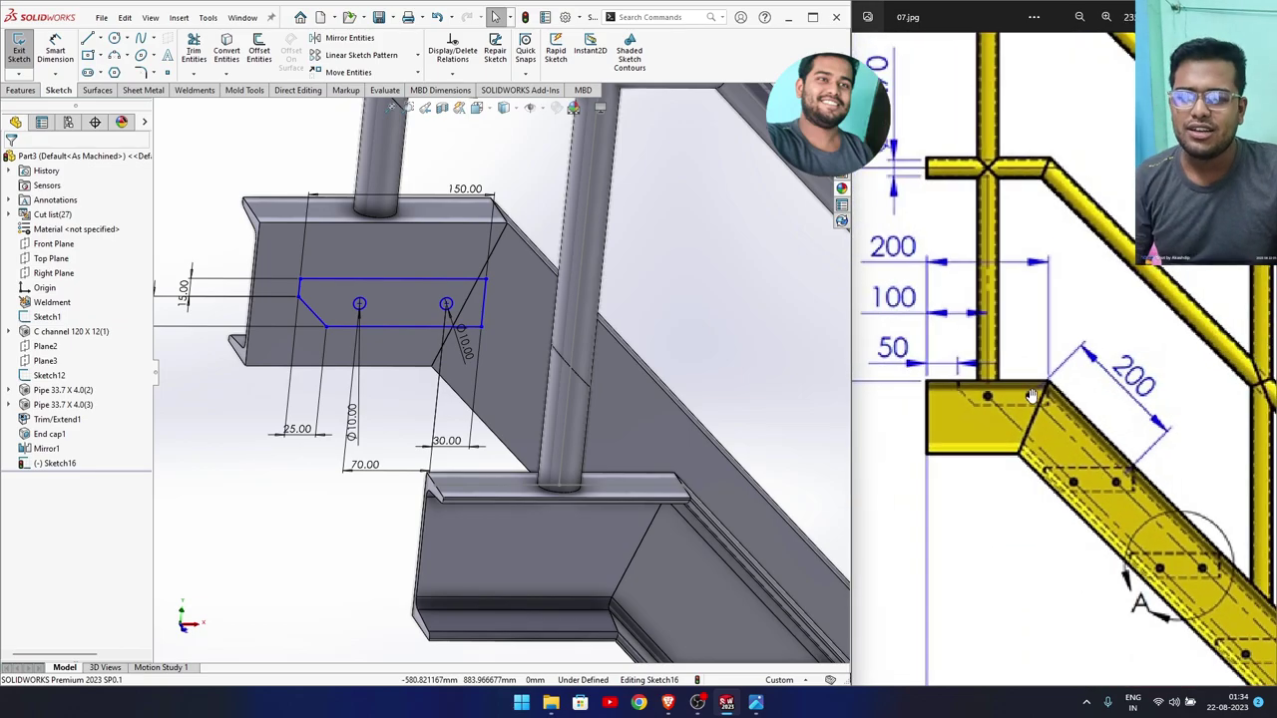
scroll(1028, 395, down, 2)
scroll(1013, 390, down, 2)
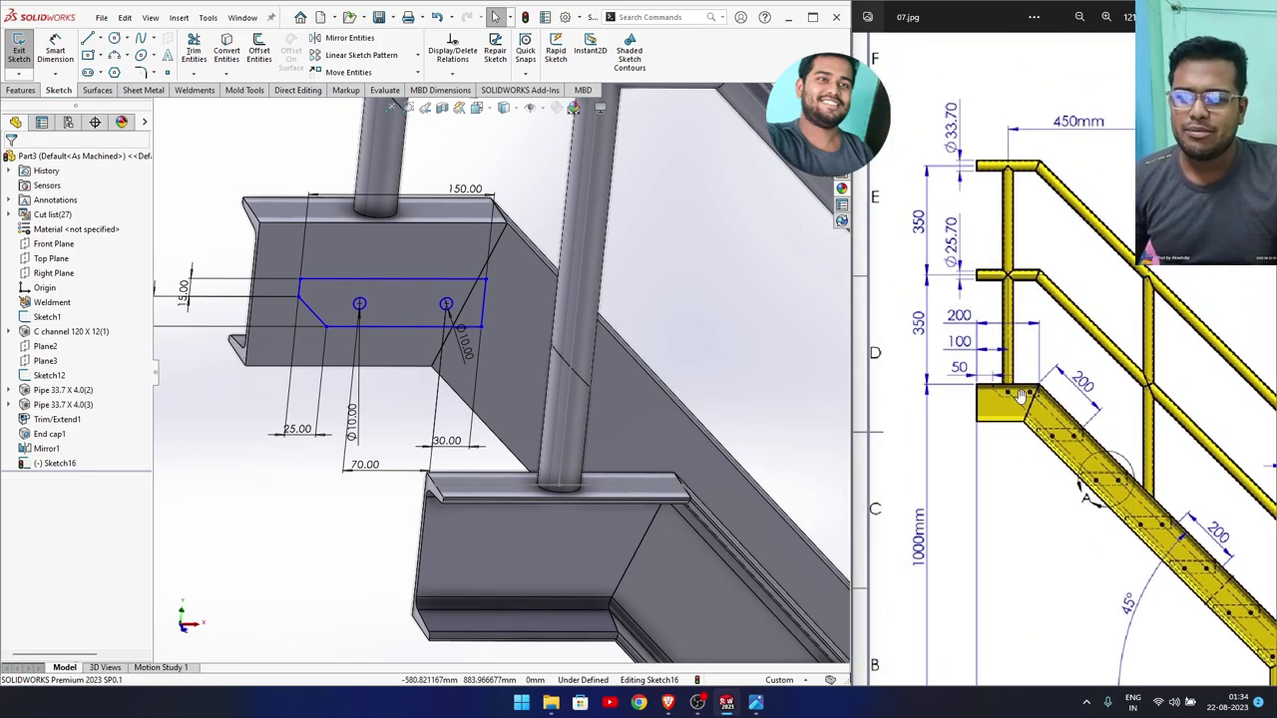
scroll(1020, 396, down, 1)
scroll(1019, 392, down, 1)
scroll(1018, 387, down, 2)
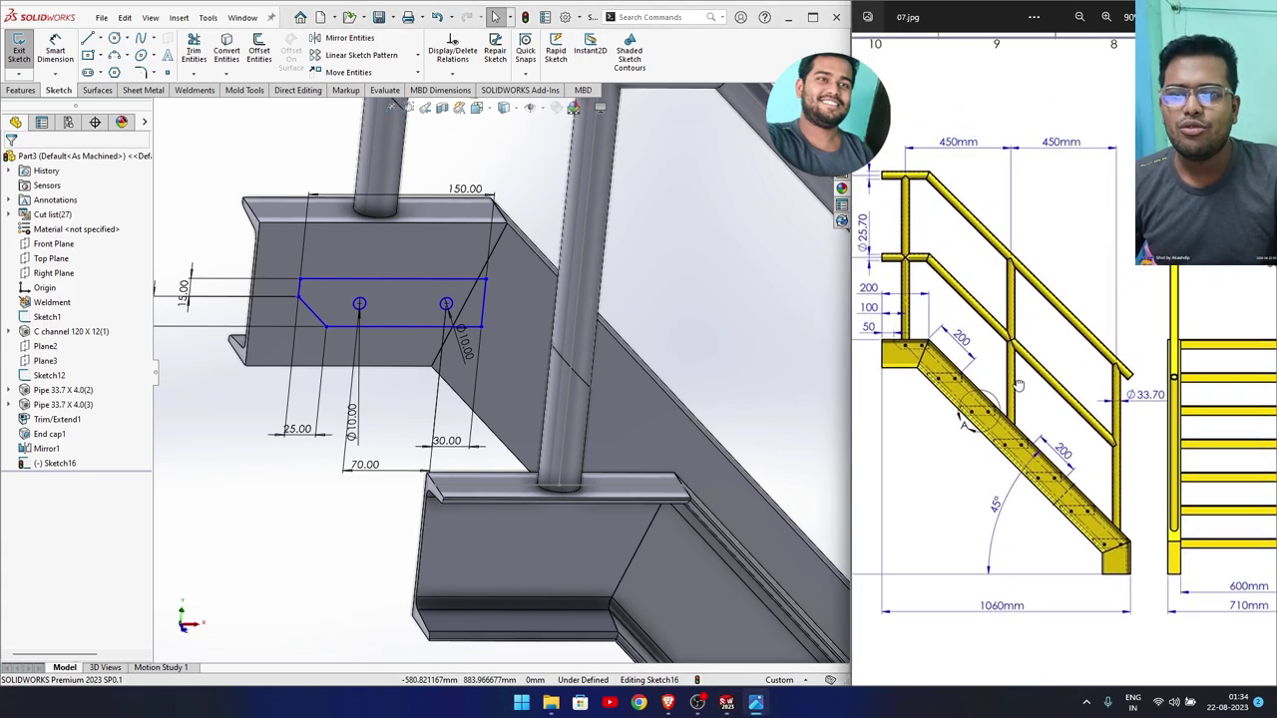
drag(1018, 384, 895, 389)
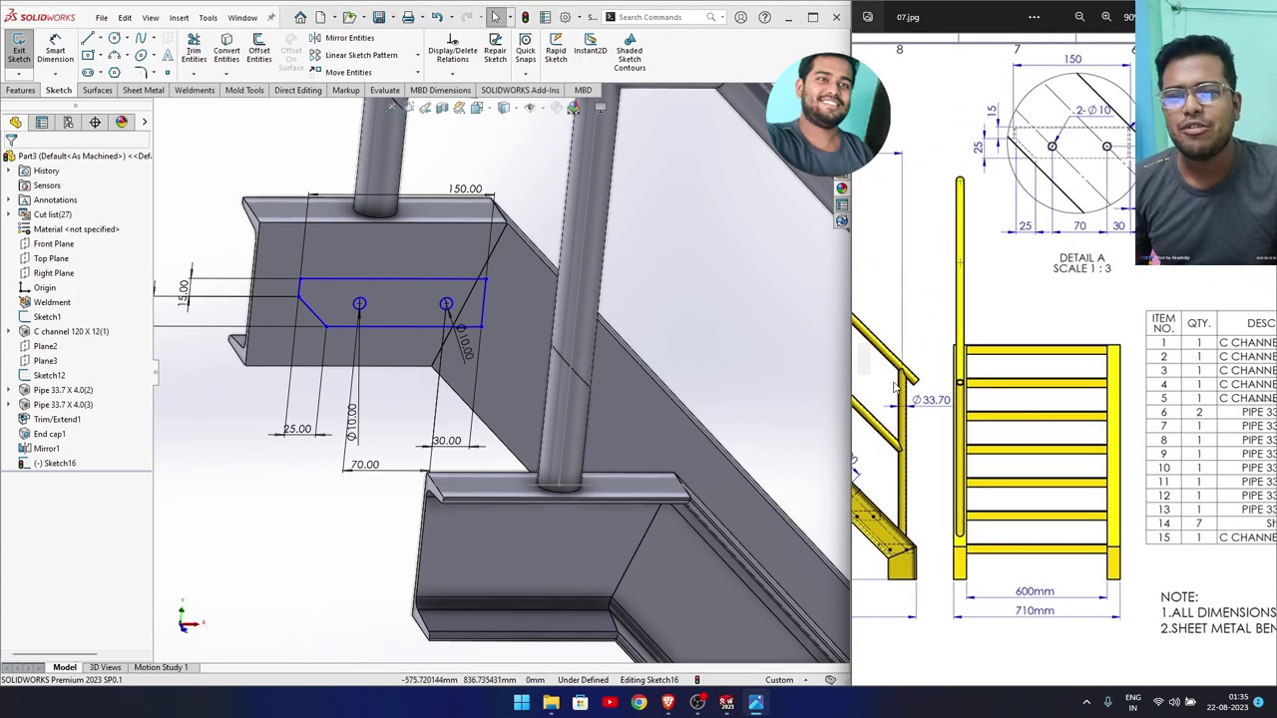
scroll(1111, 158, up, 1)
scroll(1110, 158, up, 1)
scroll(1111, 160, up, 1)
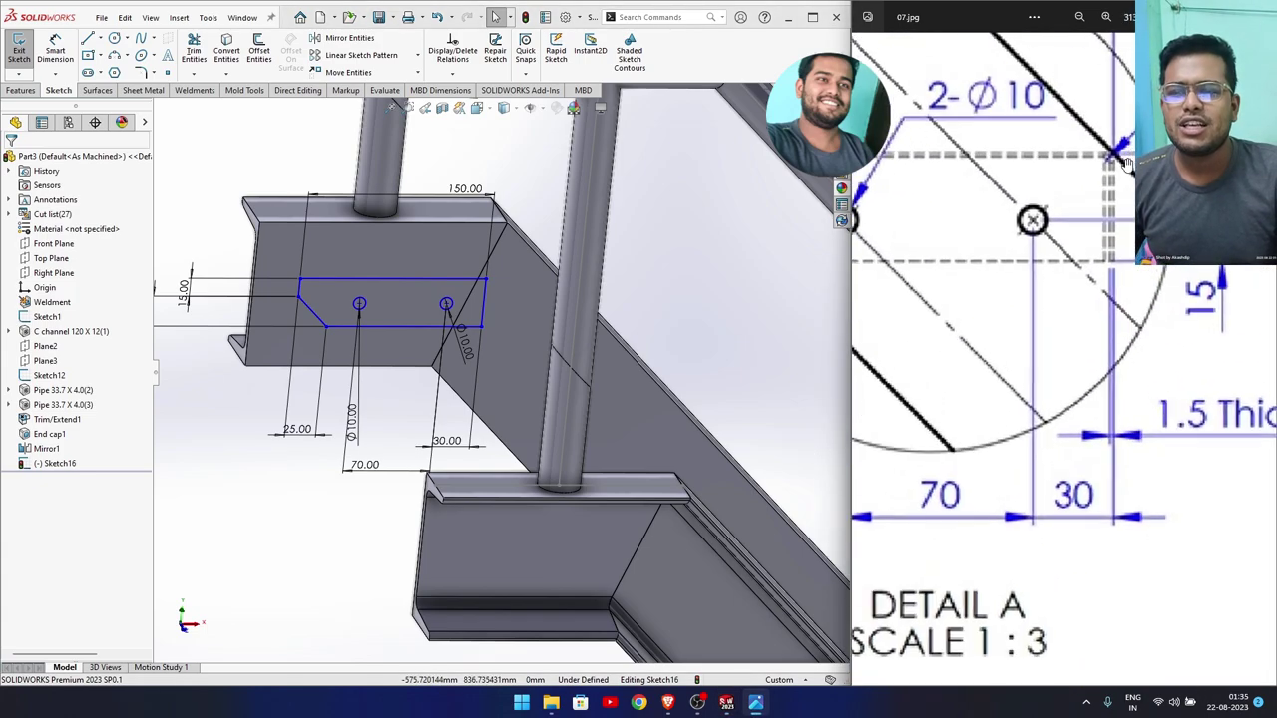
scroll(1112, 164, up, 1)
scroll(1120, 208, down, 1)
scroll(1121, 208, down, 1)
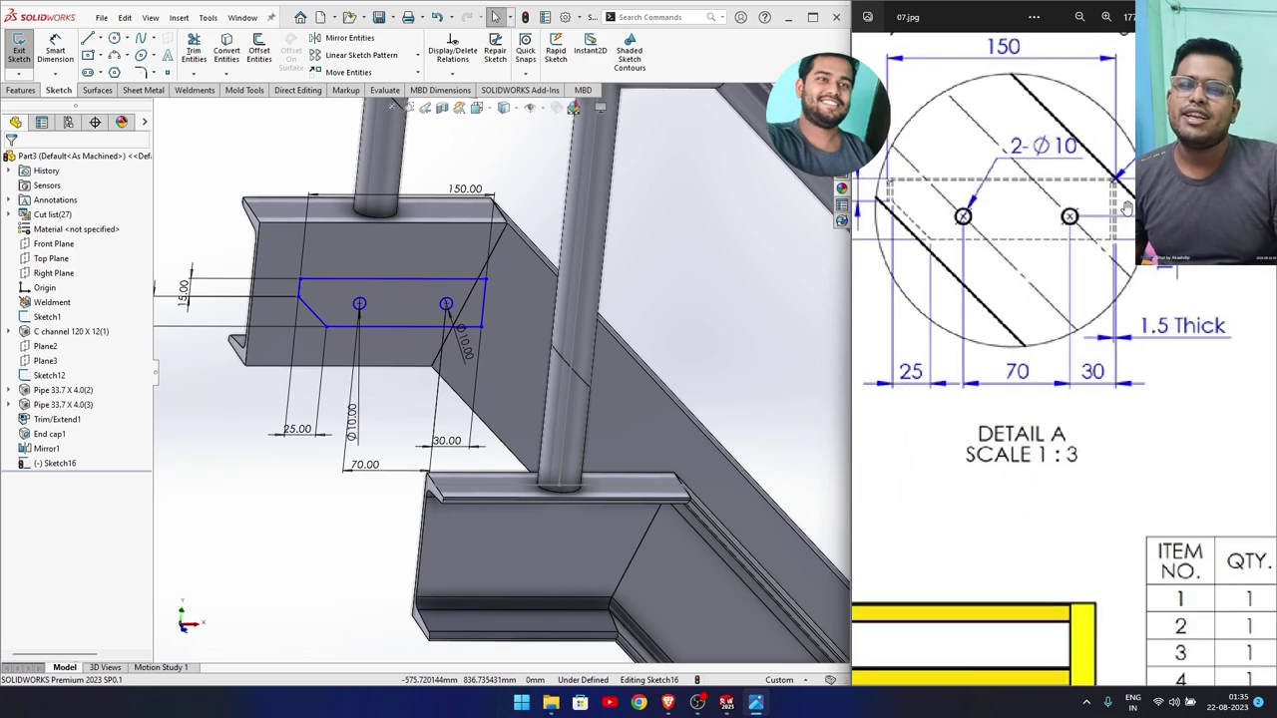
scroll(1124, 207, down, 1)
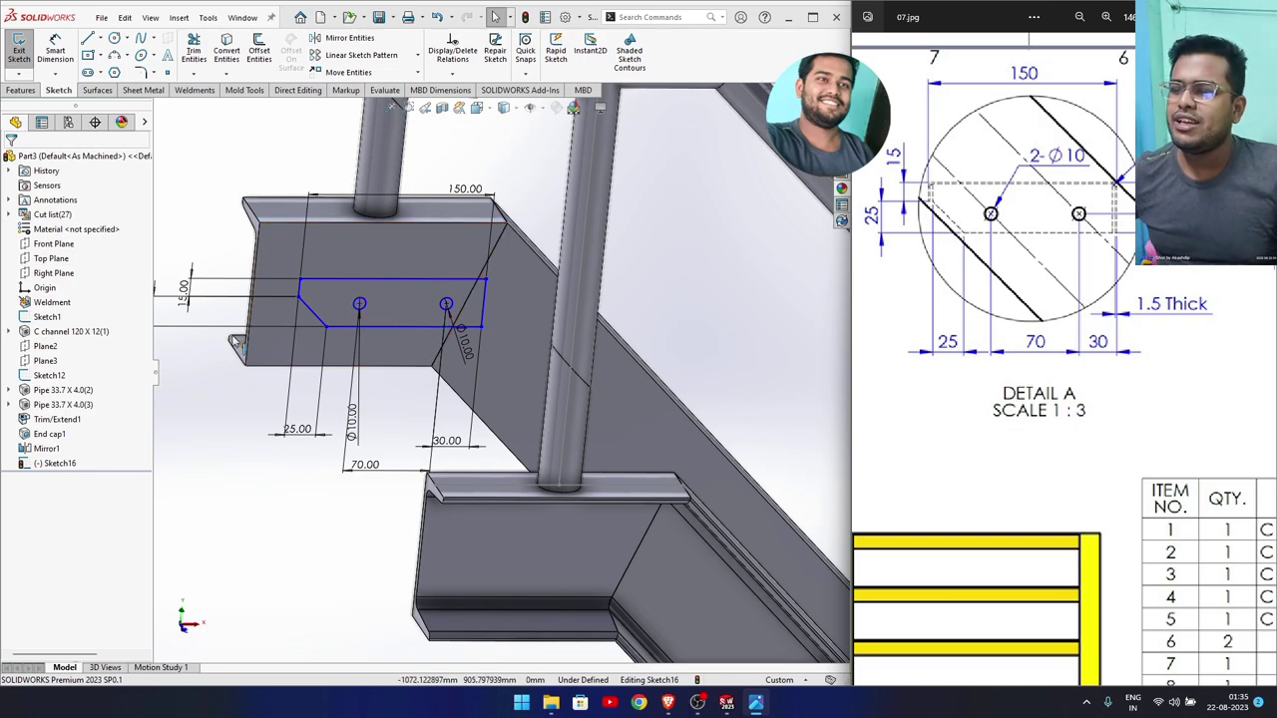
Dimension the right hole centre 15 mm vertically from the plate's bottom edge.
right_drag(397, 402, 399, 340)
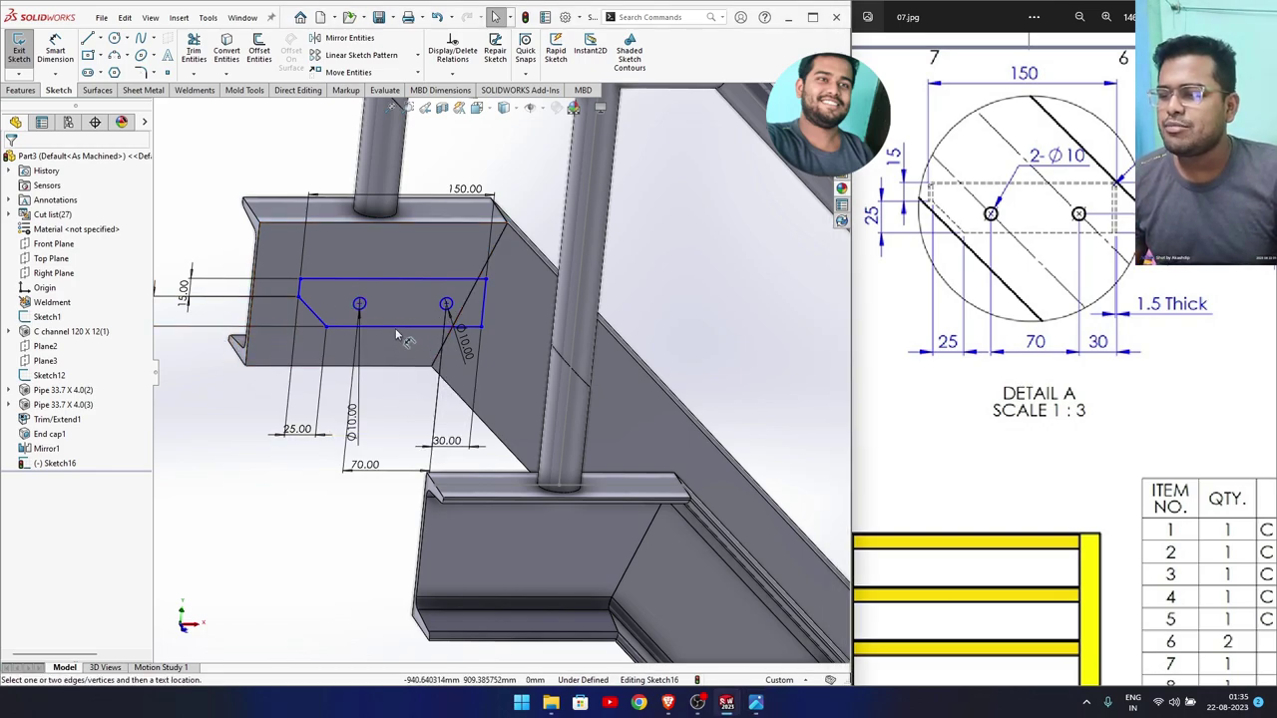
click(446, 306)
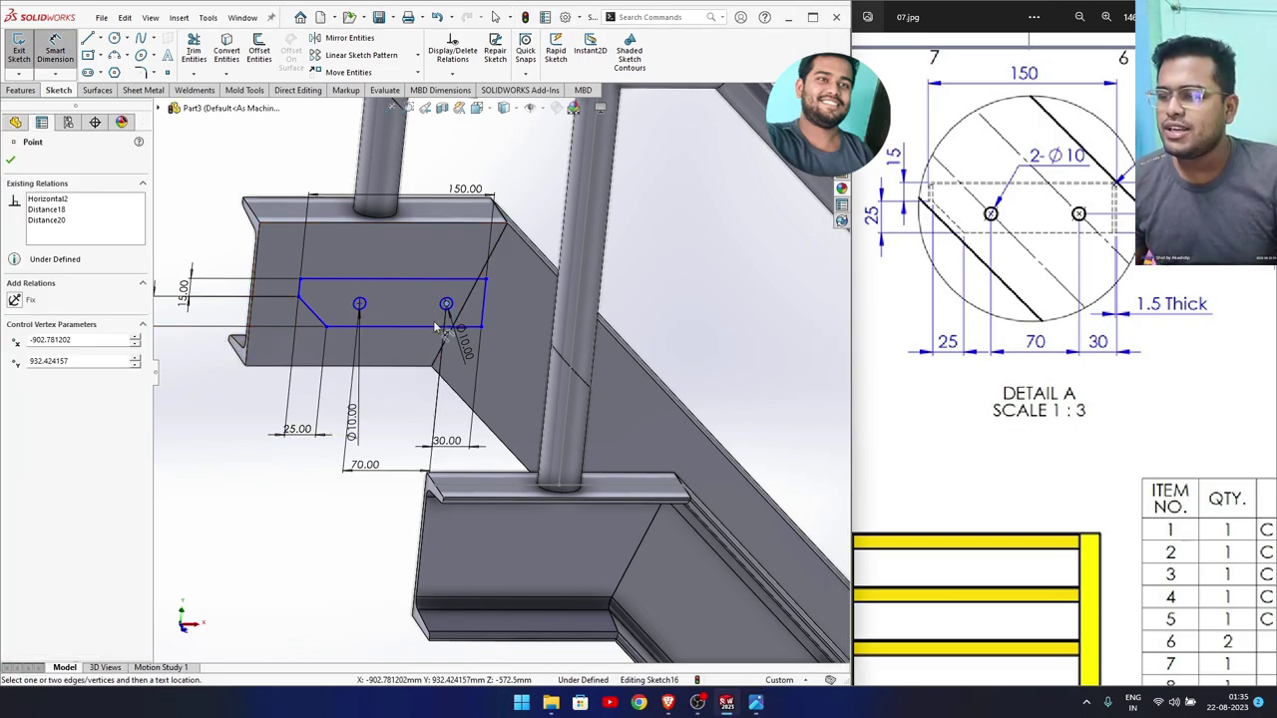
click(432, 330)
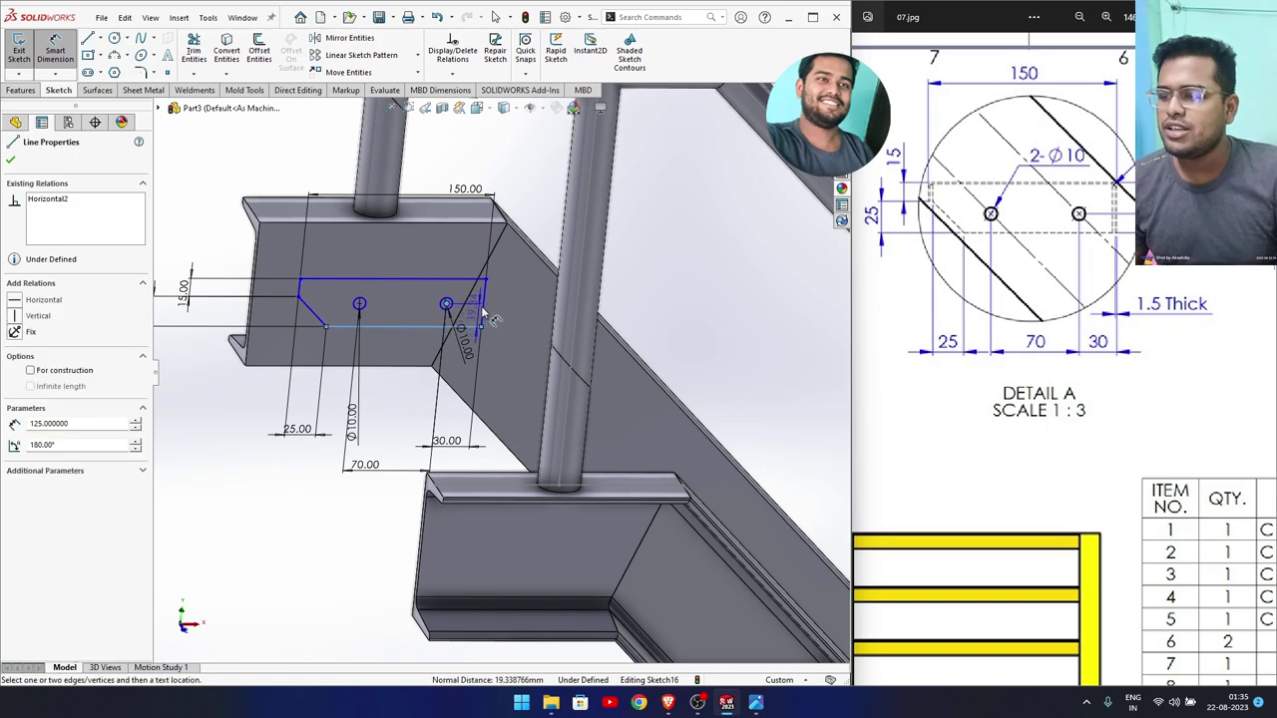
click(517, 314)
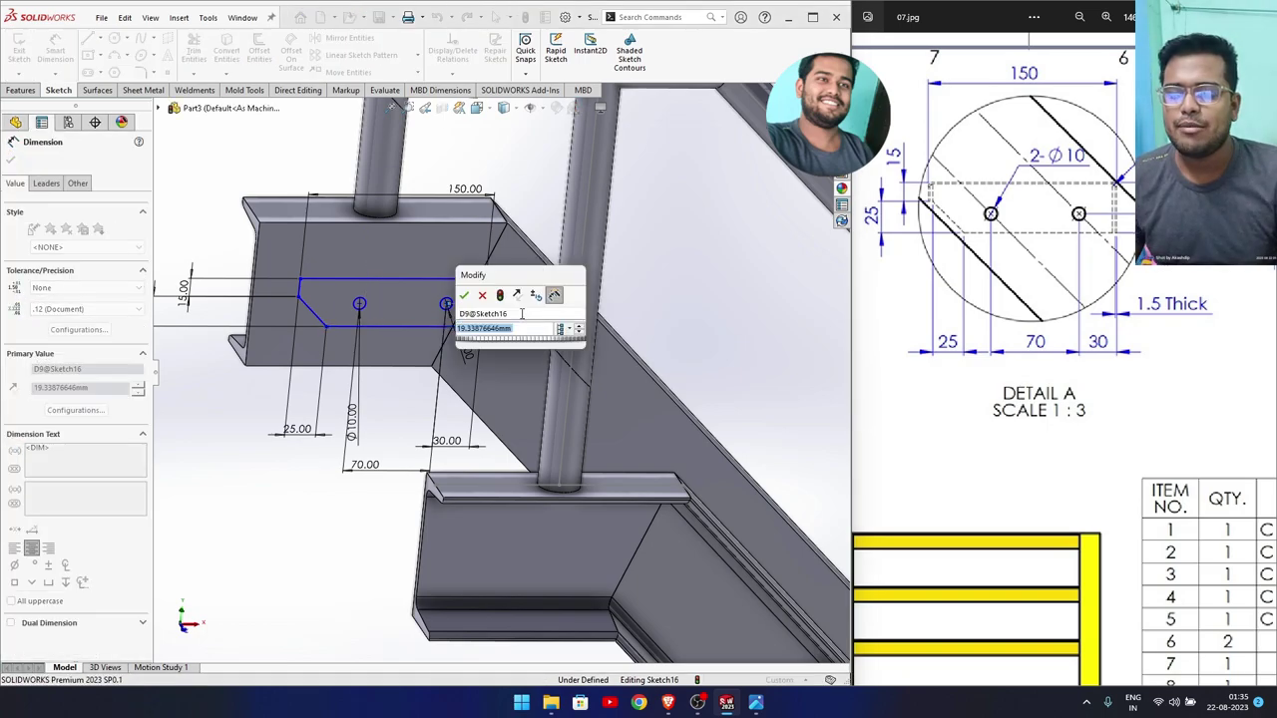
text(15)
key(Return)
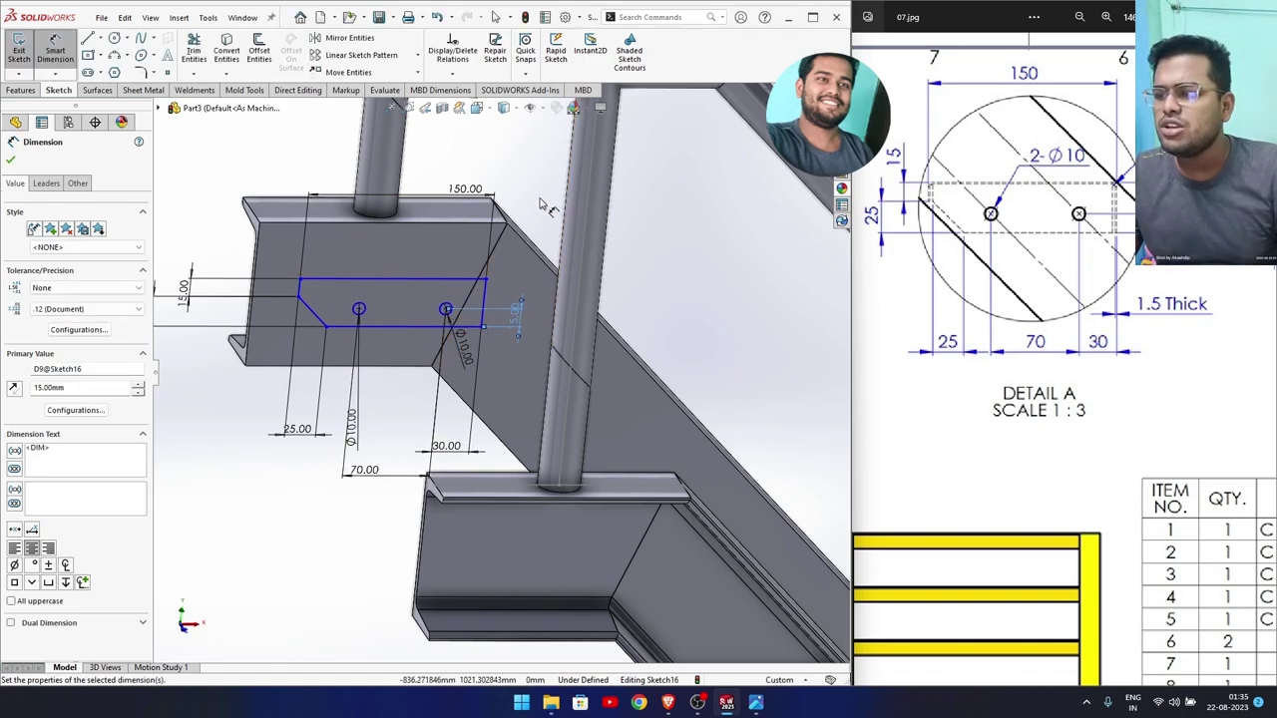
key(Escape)
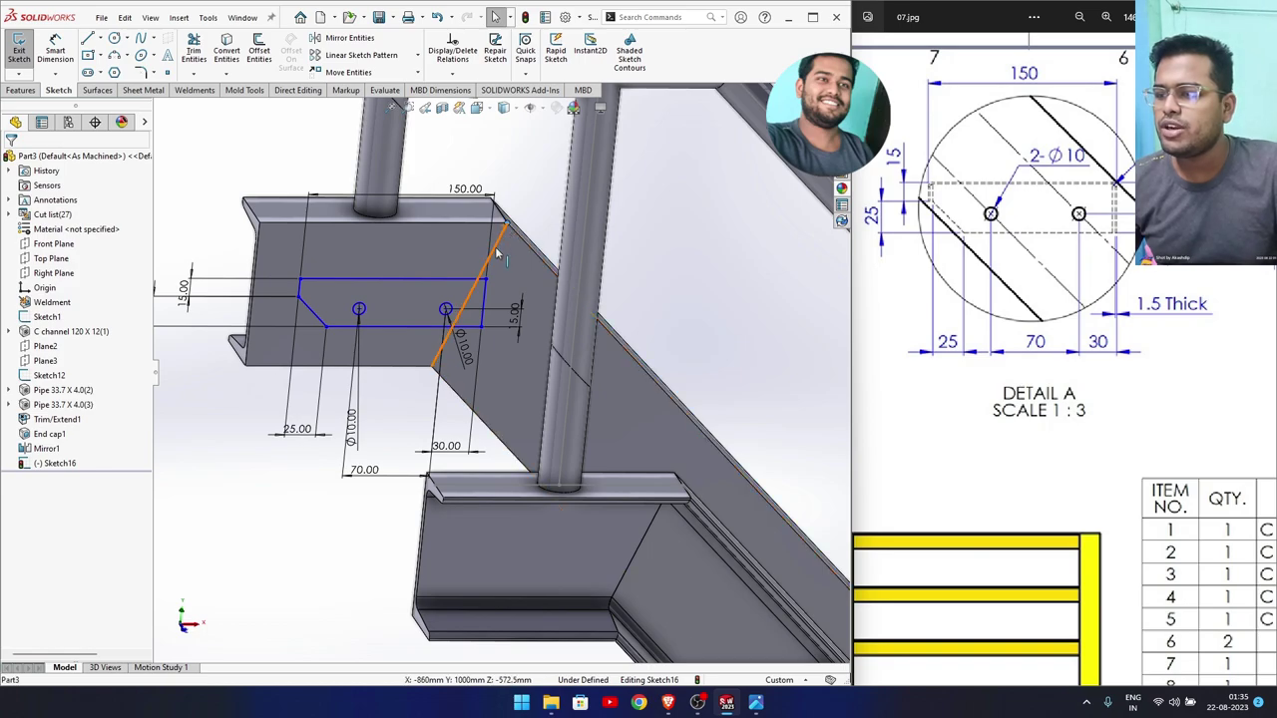
Make the plate outline's top corner coincident with the channel's corner vertex.
click(486, 283)
ctrl+click(507, 221)
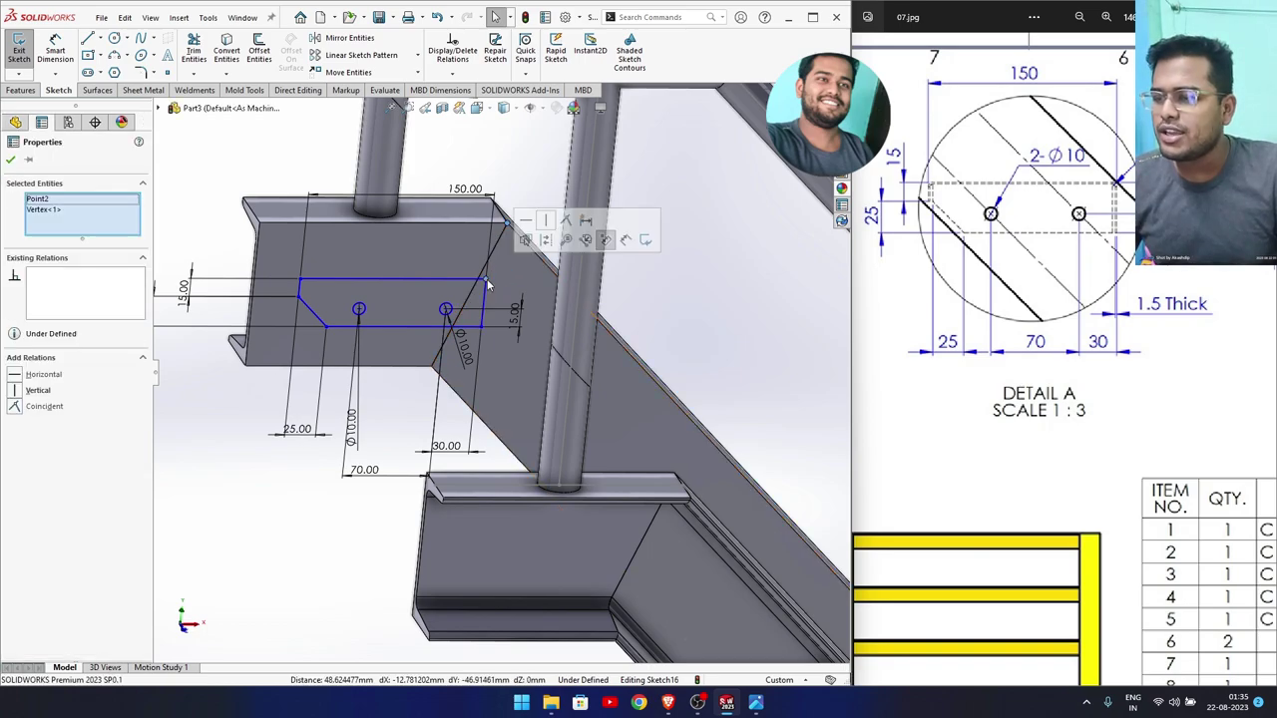
click(565, 219)
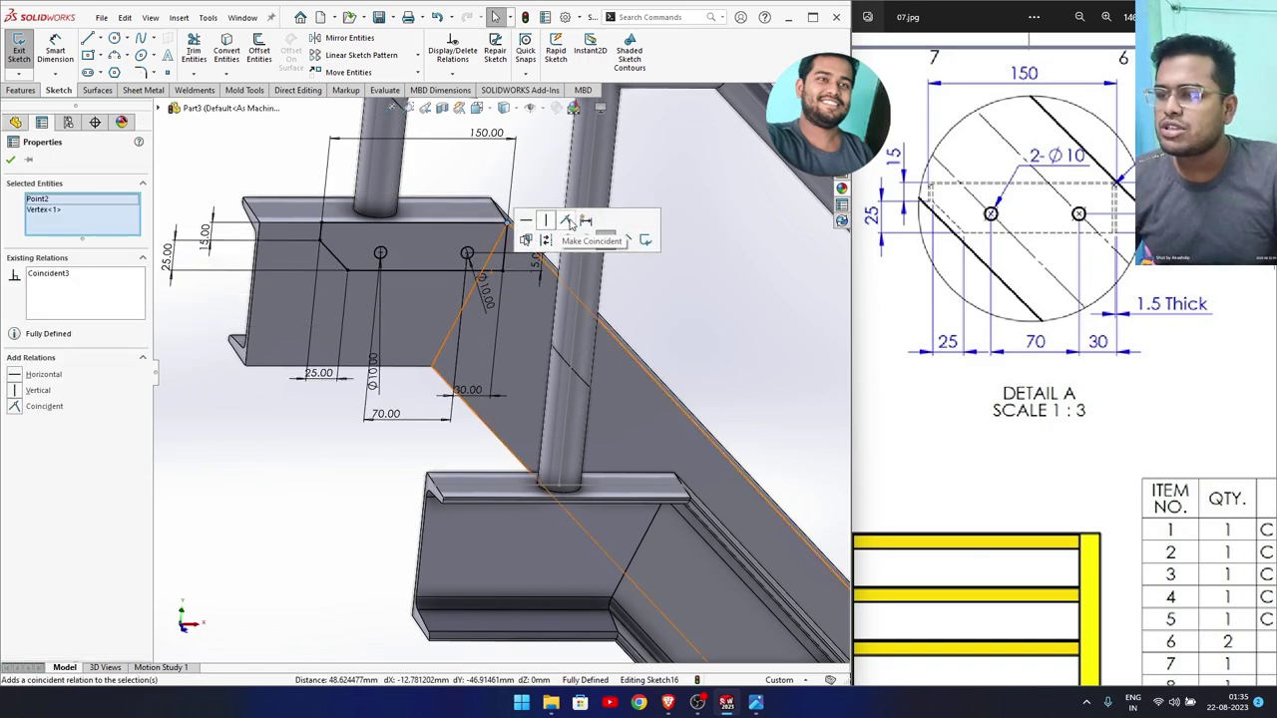
click(641, 294)
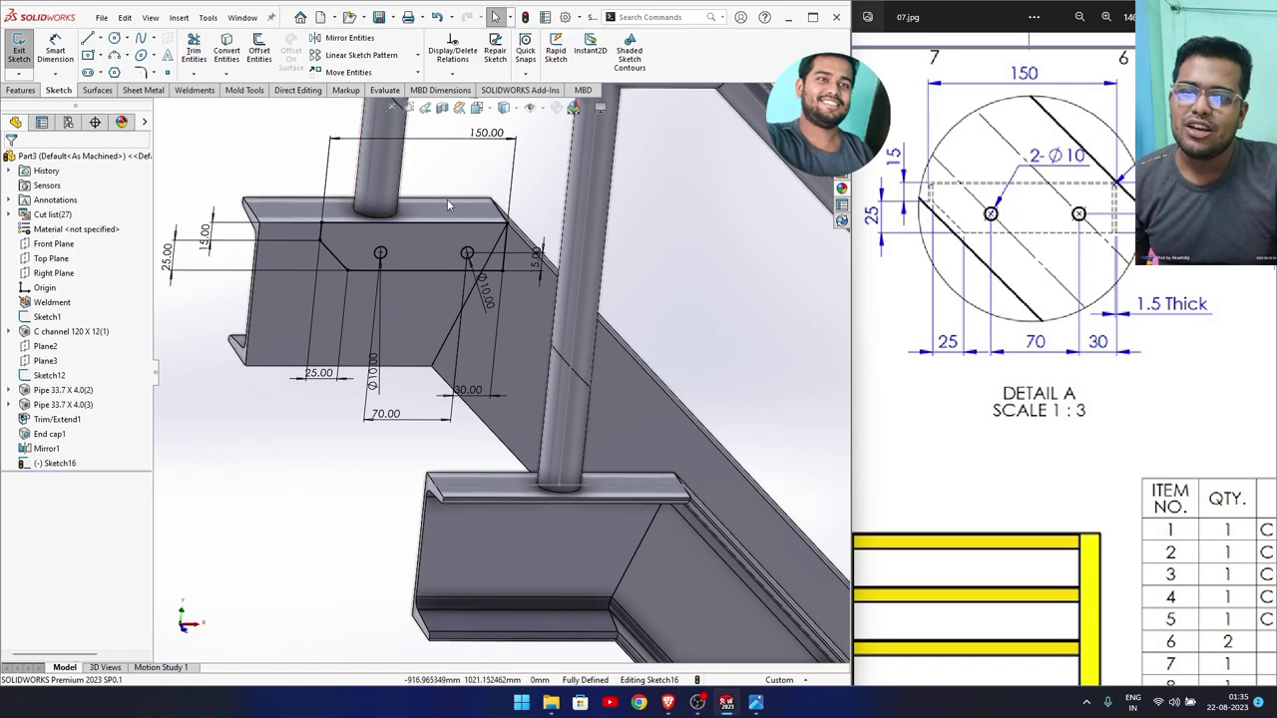
Remove the plate corner's coincident relation and drag it off the channel corner.
middle_drag(449, 205, 484, 278)
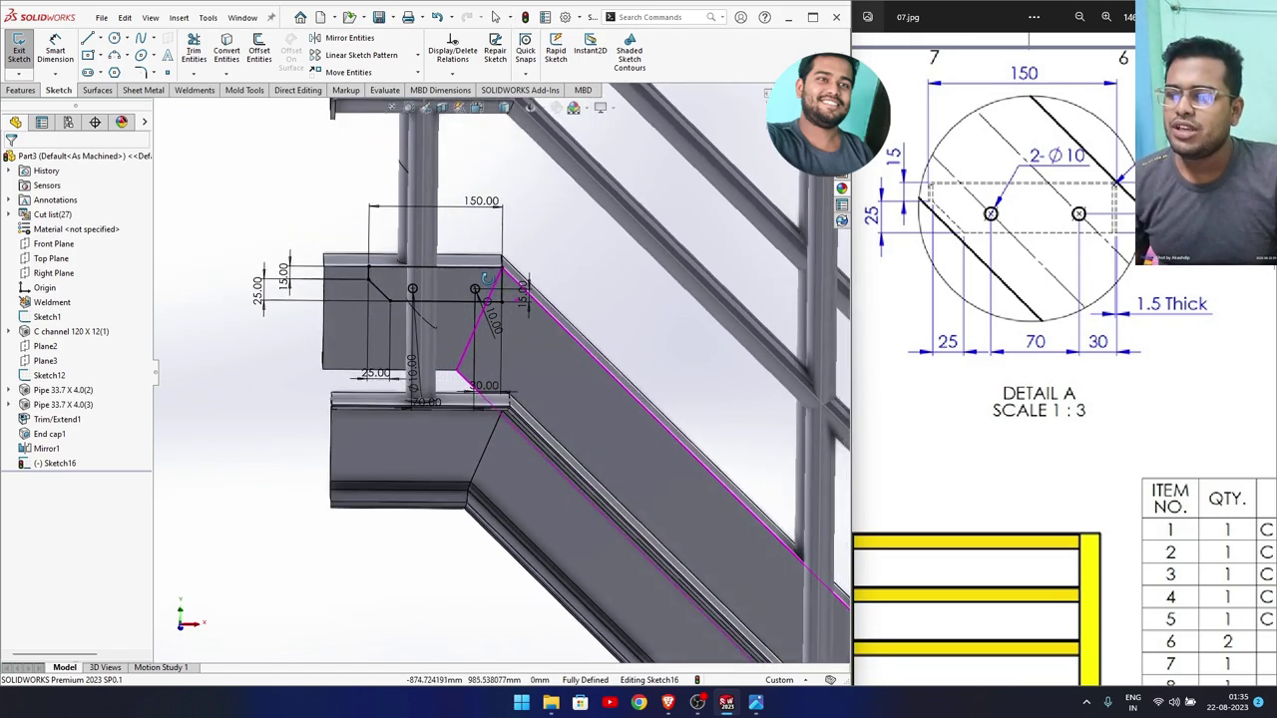
scroll(484, 277, down, 1)
scroll(499, 291, down, 3)
scroll(515, 308, down, 2)
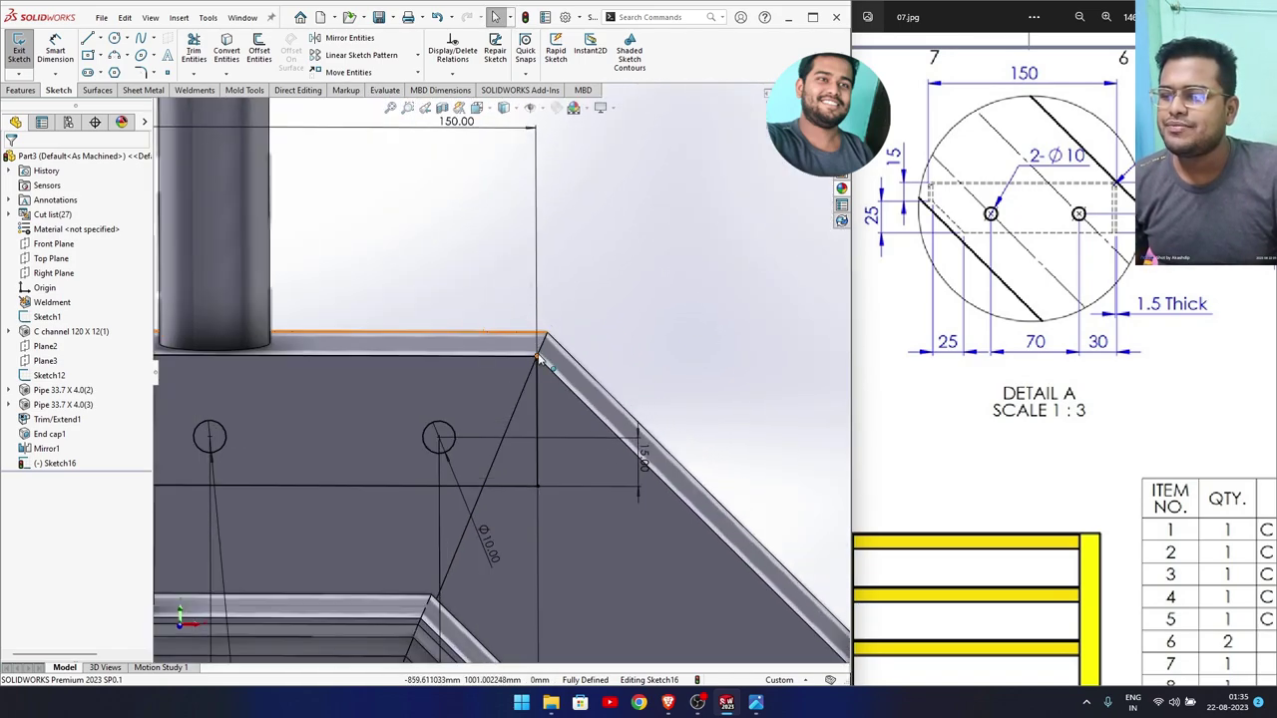
click(531, 108)
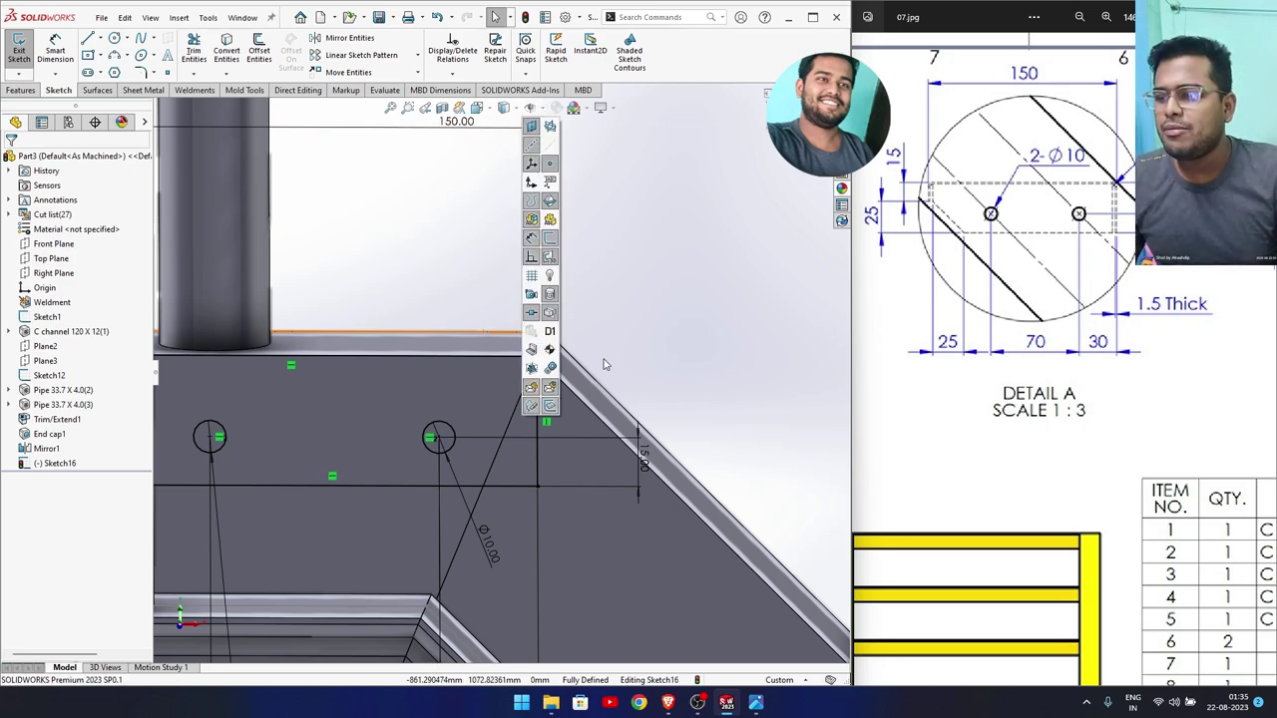
right_click(537, 364)
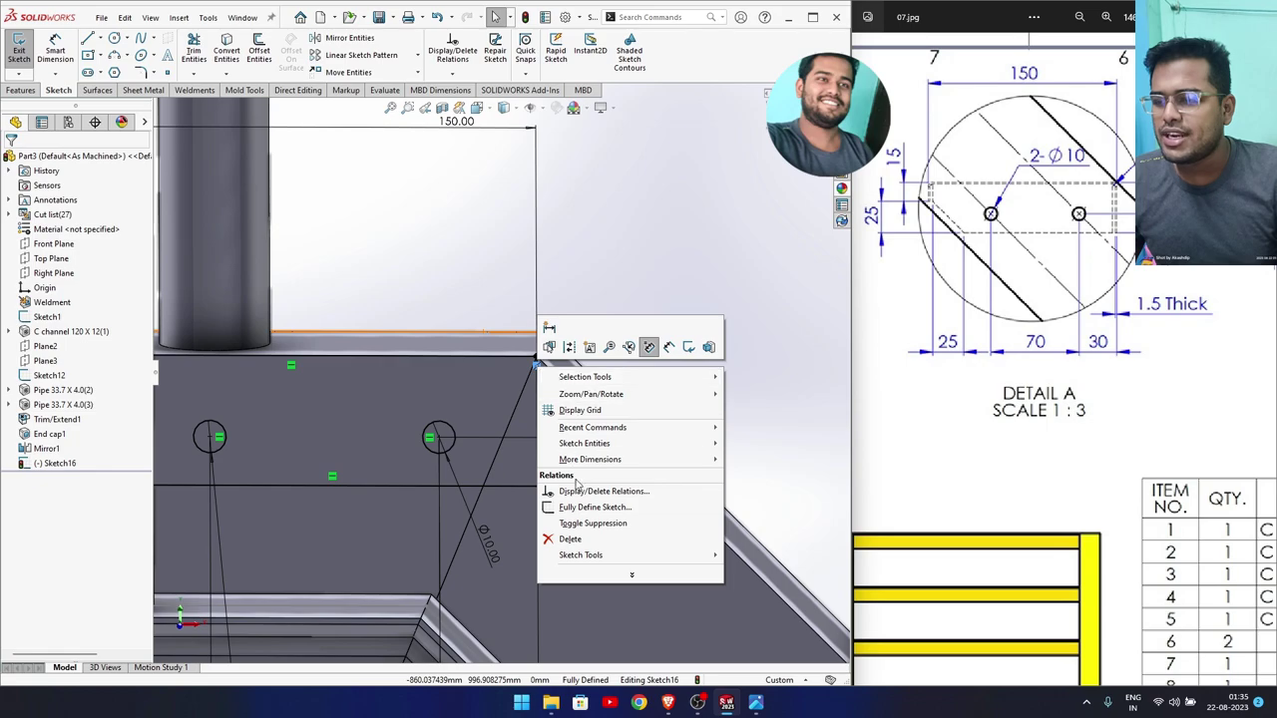
click(566, 539)
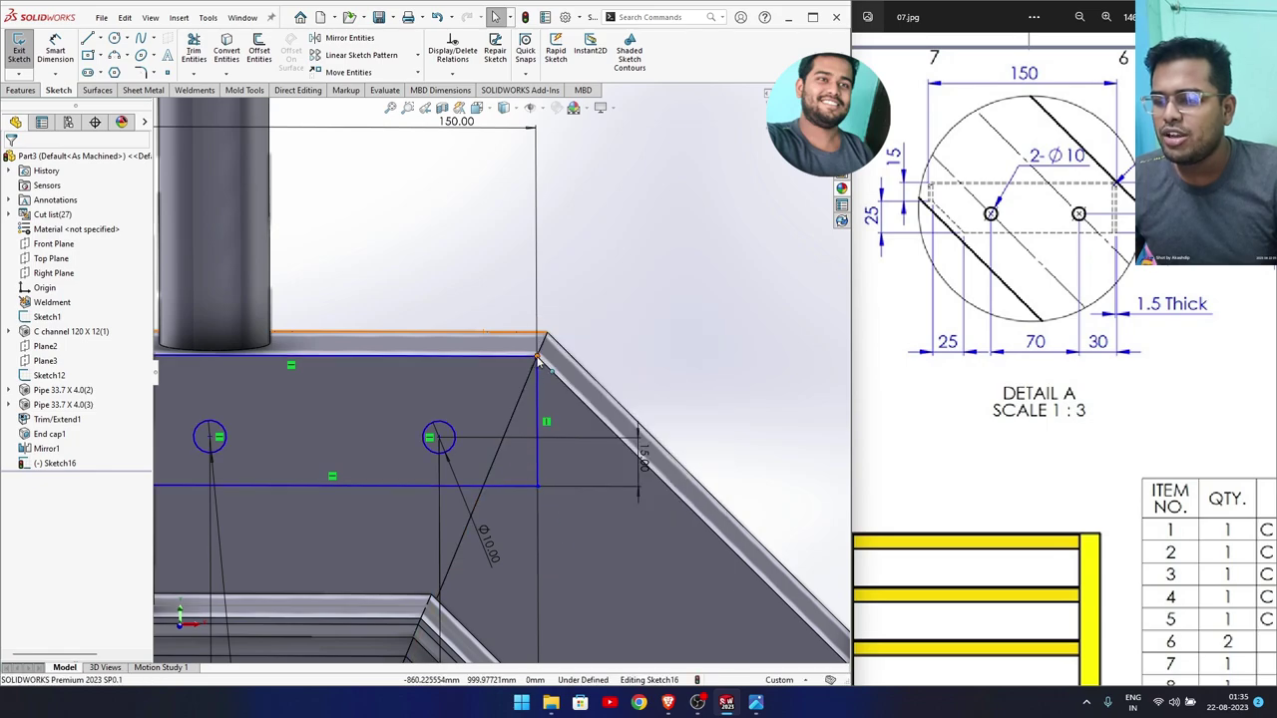
drag(537, 361, 506, 384)
click(601, 268)
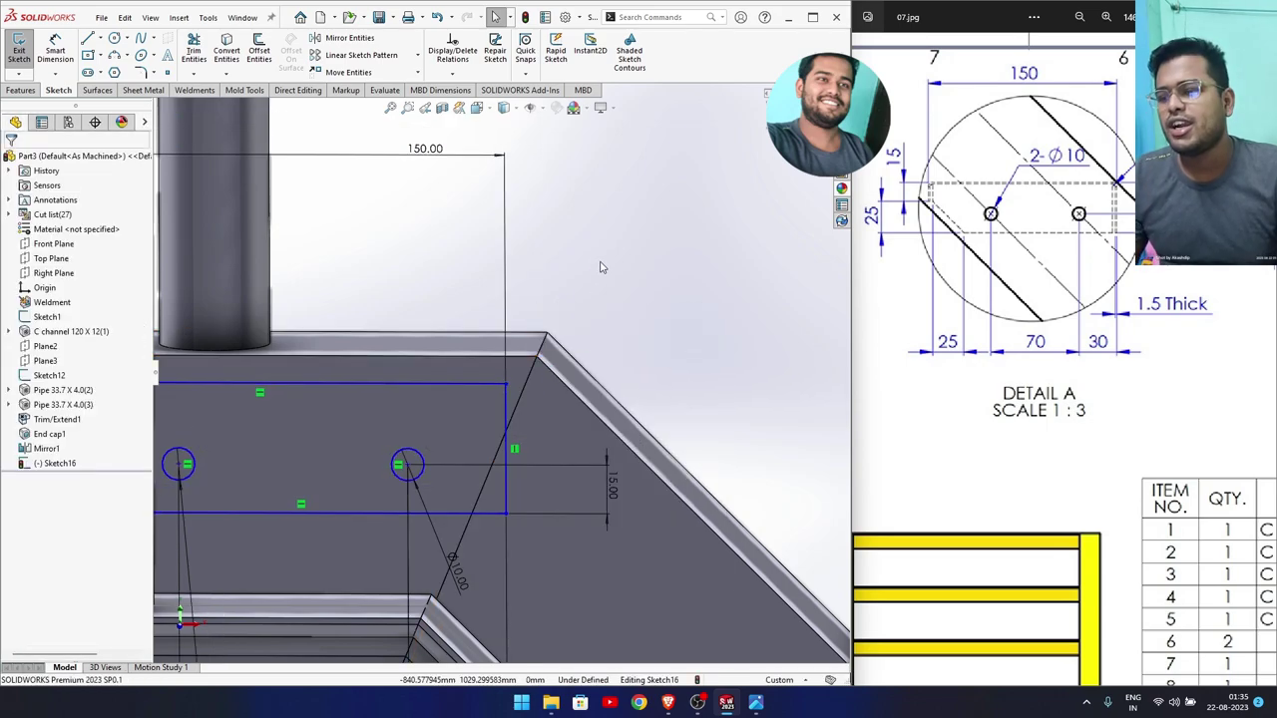
Dimension the horizontal offset from the plate corner to the channel corner as 1.5 mm.
click(70, 60)
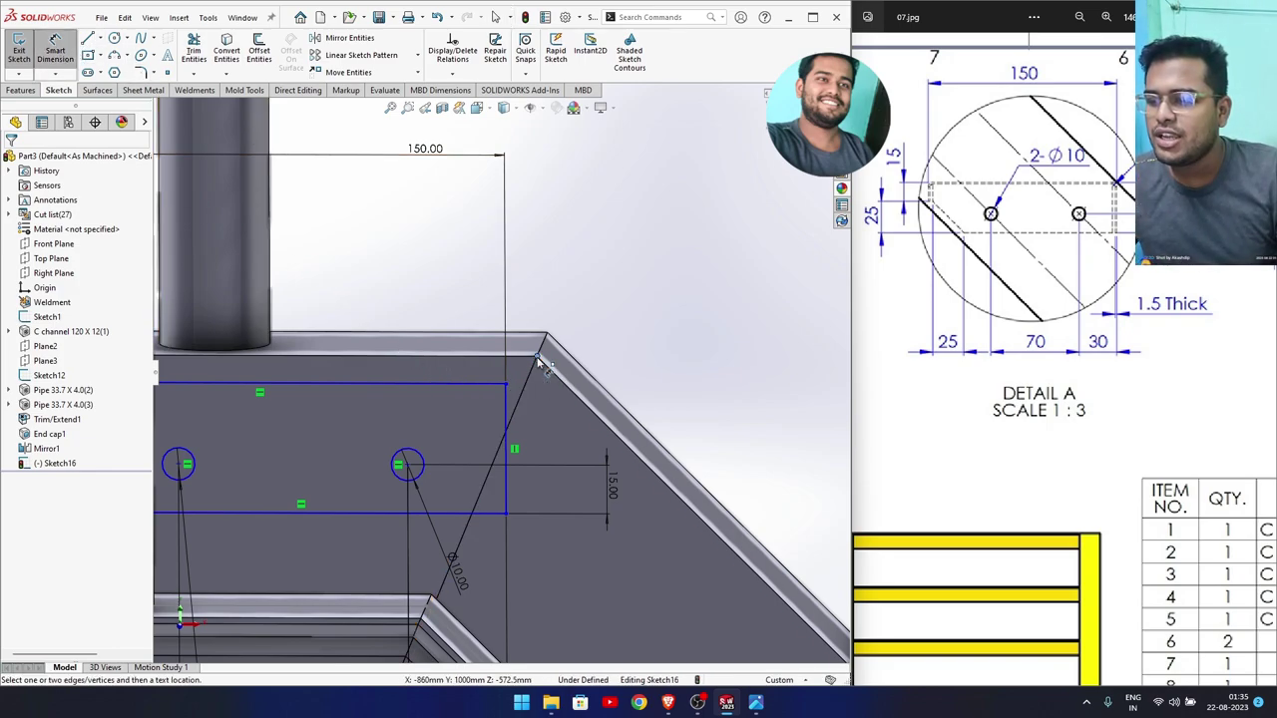
click(506, 384)
click(537, 356)
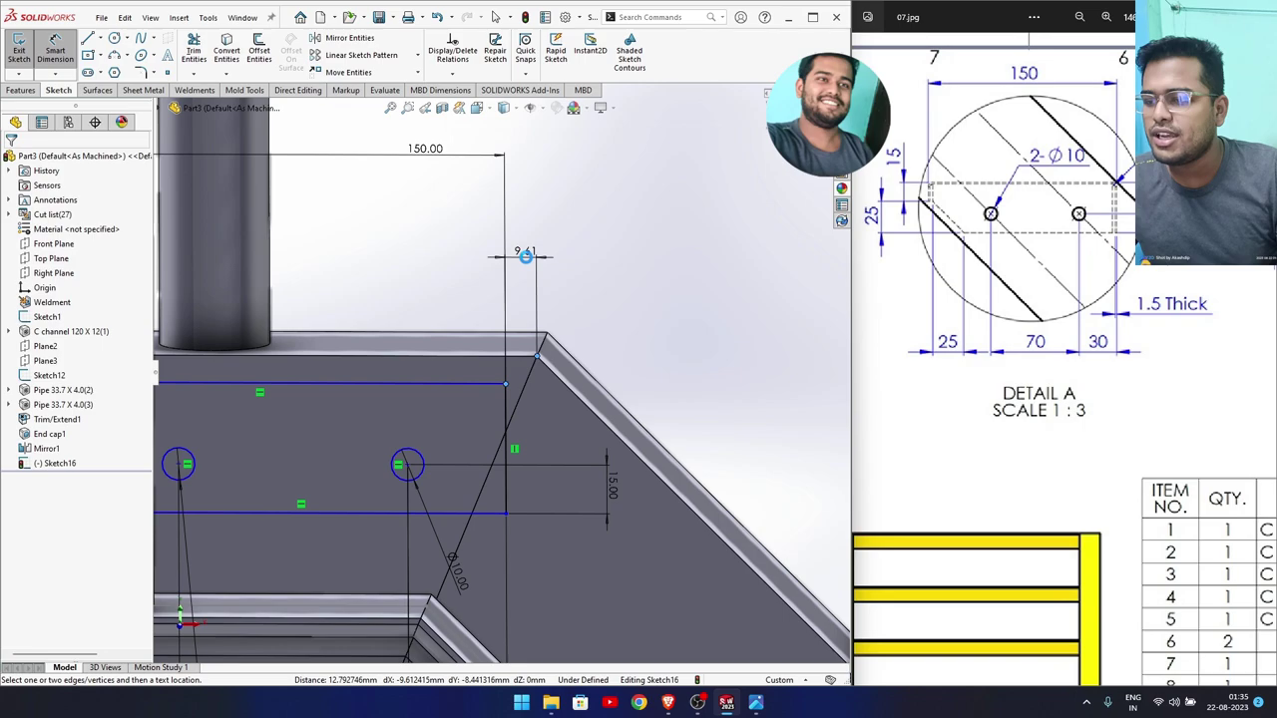
click(529, 261)
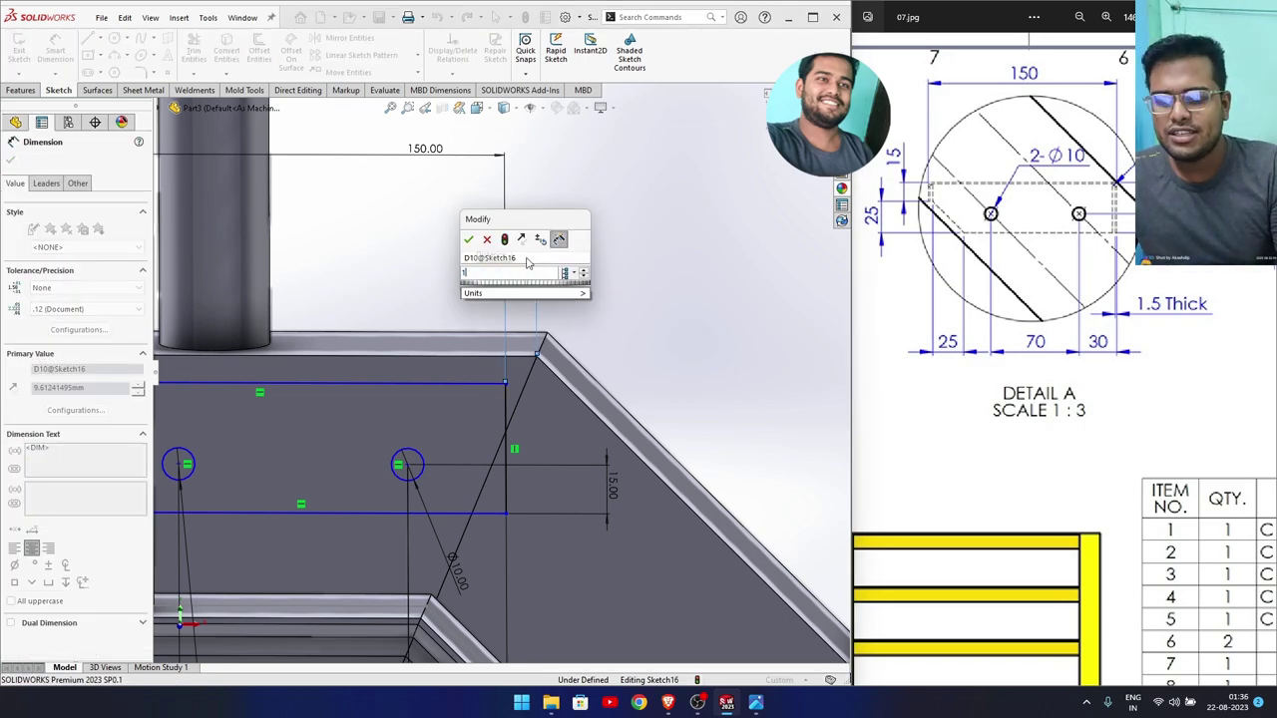
text(1.5)
key(Return)
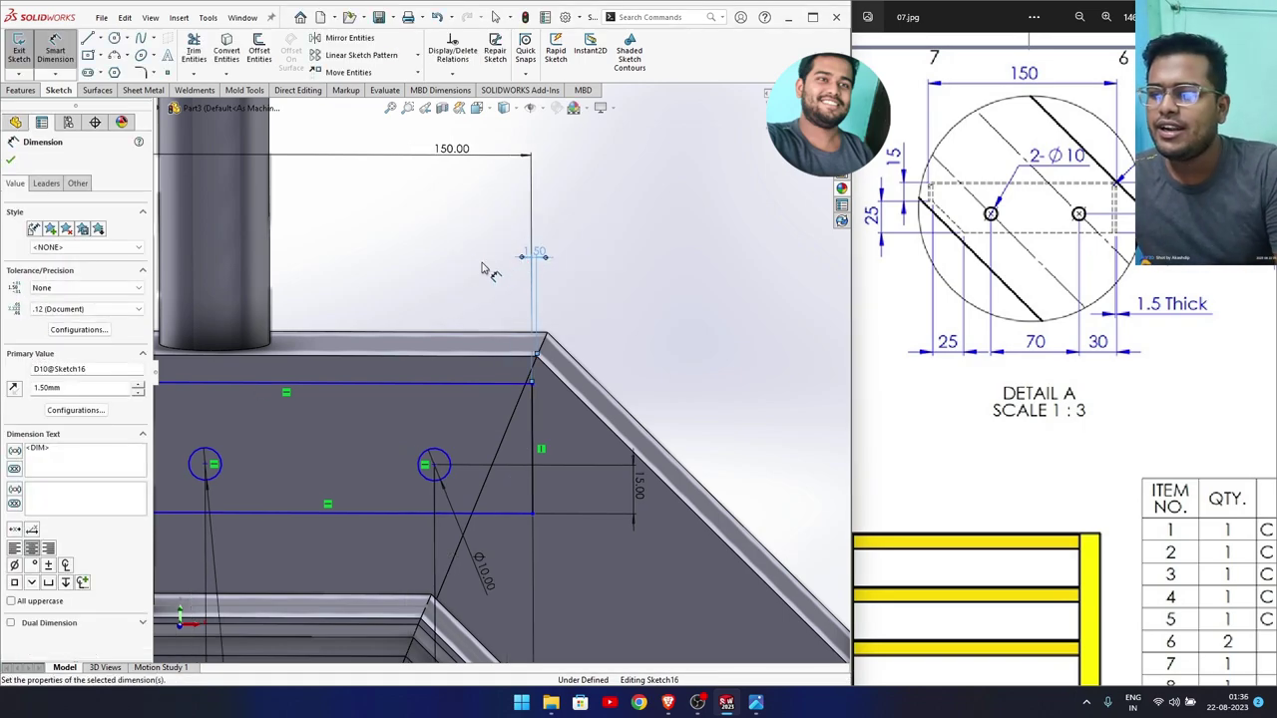
Add a 1.5 mm vertical offset between the plate corner and channel corner.
click(539, 359)
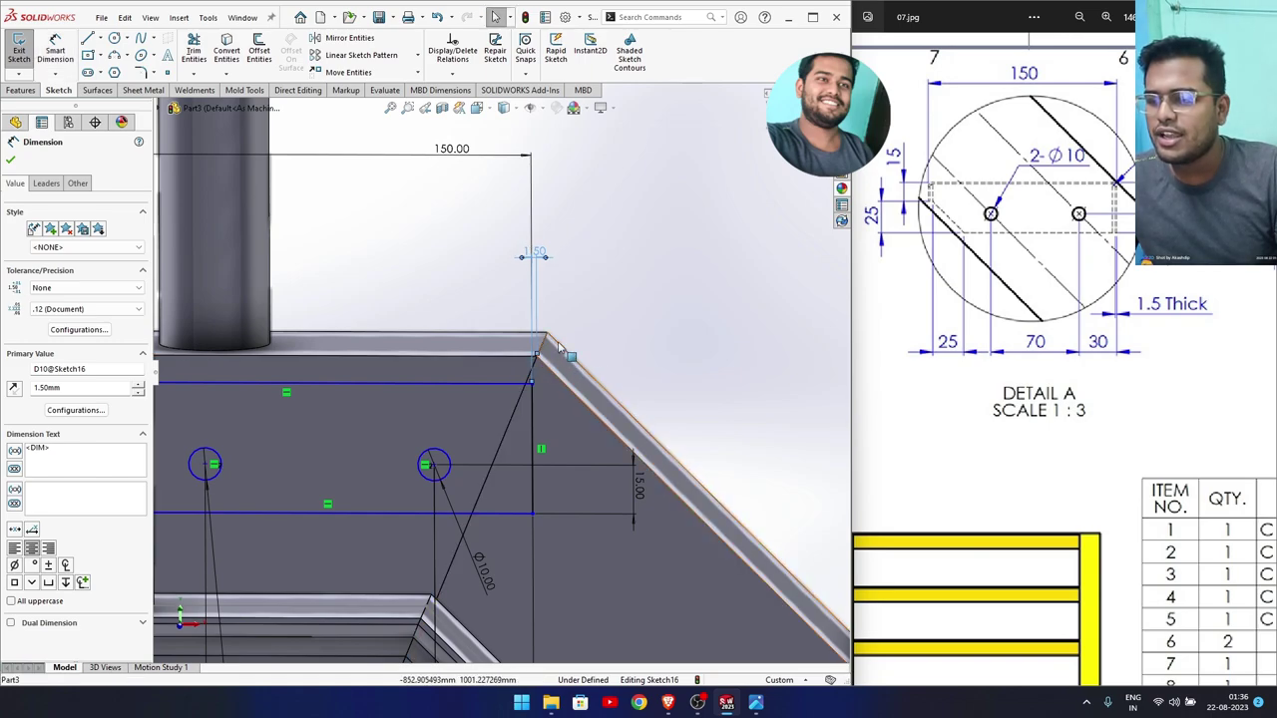
right_drag(591, 292, 596, 279)
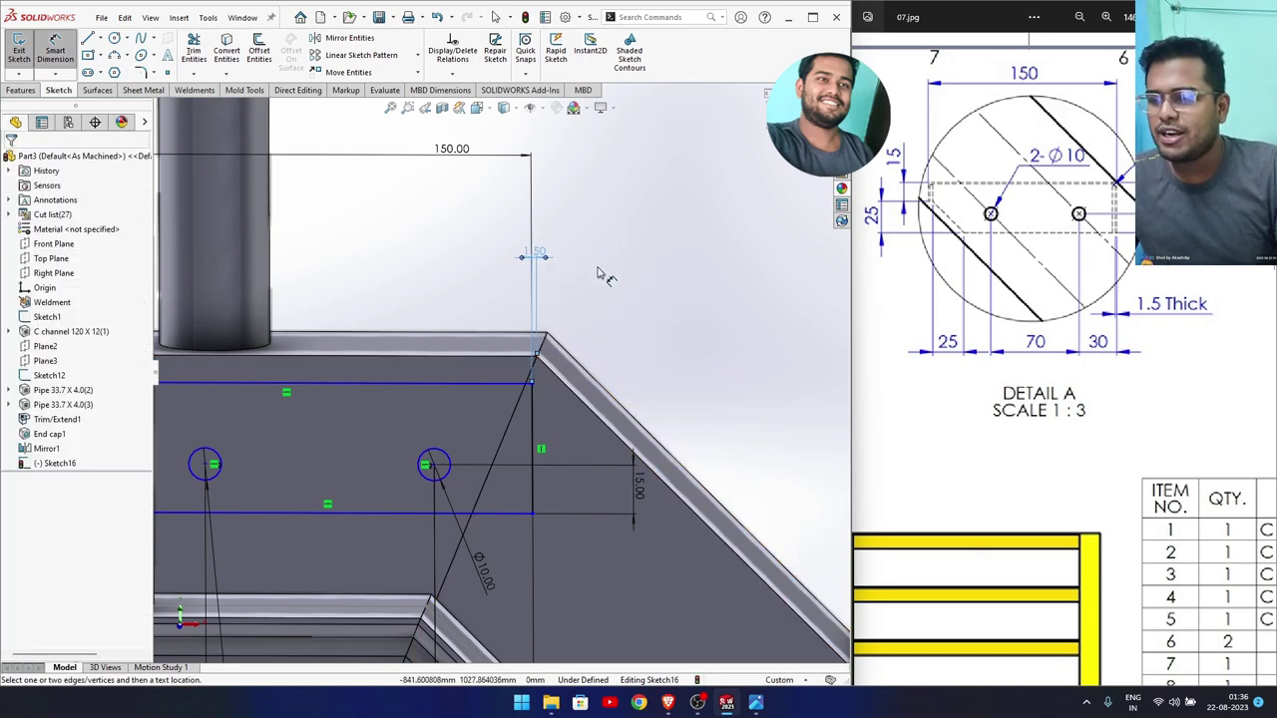
right_click(599, 278)
click(546, 359)
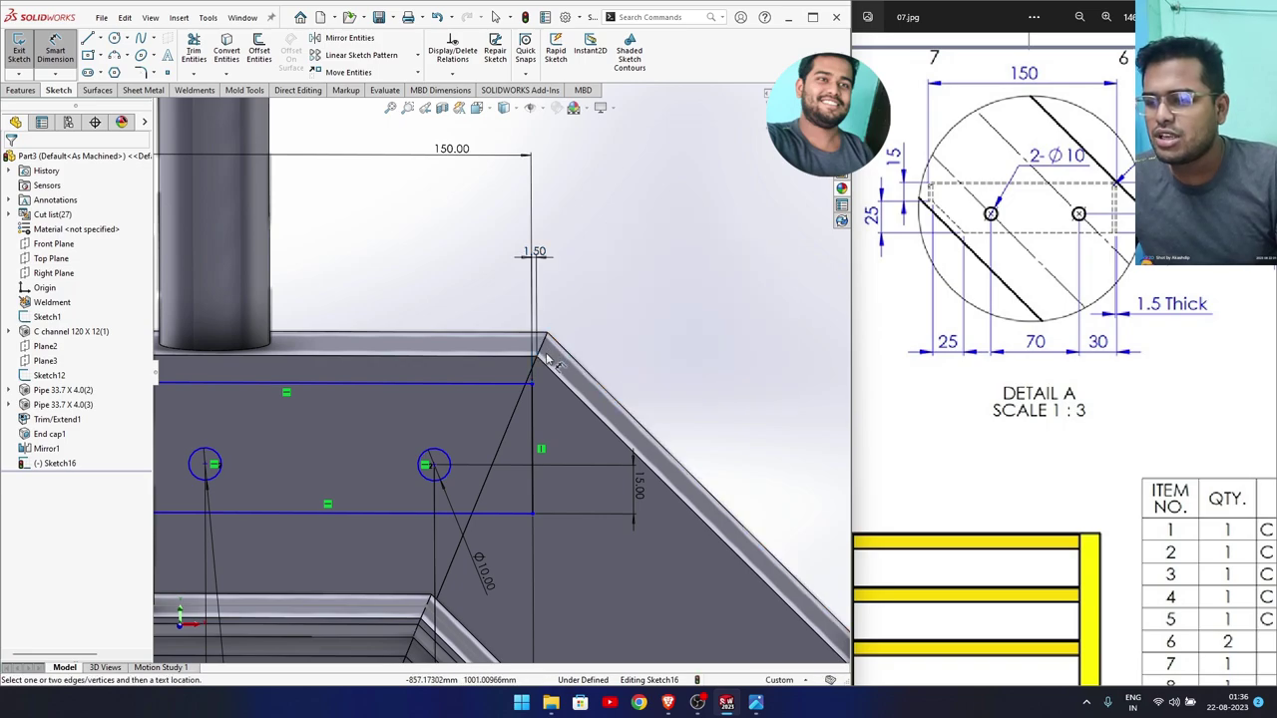
click(531, 383)
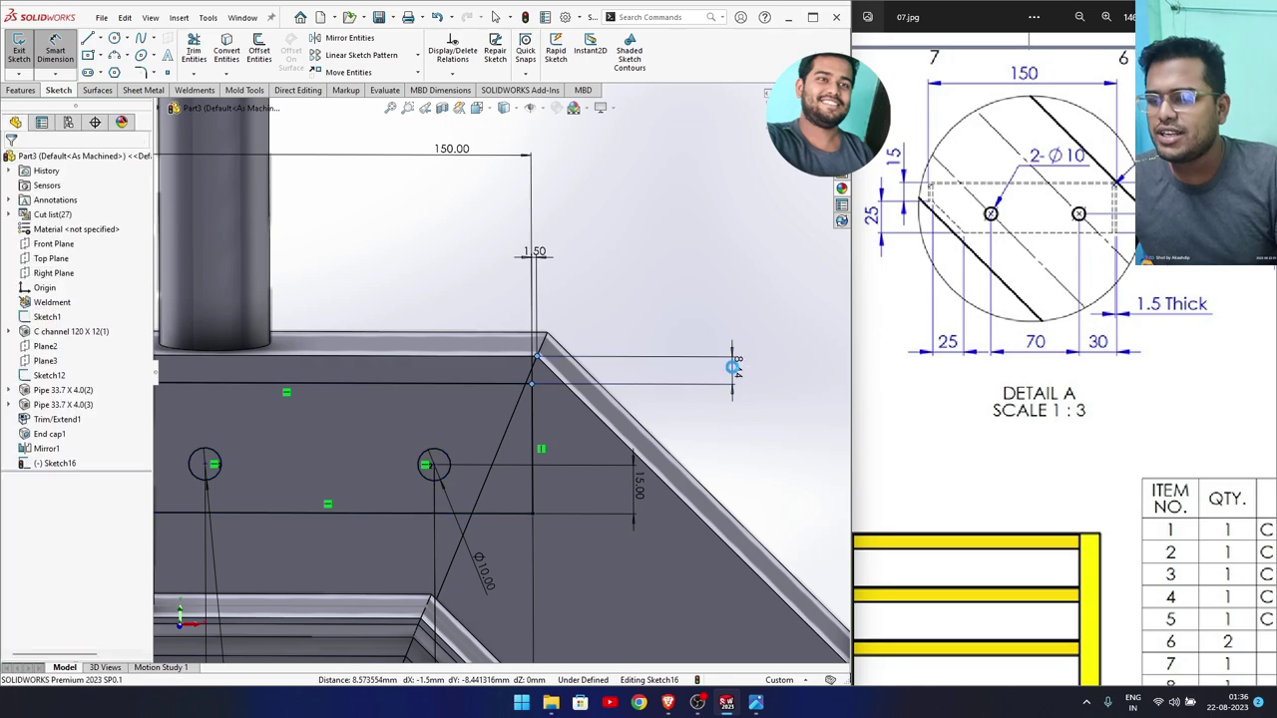
click(738, 371)
text(1.5)
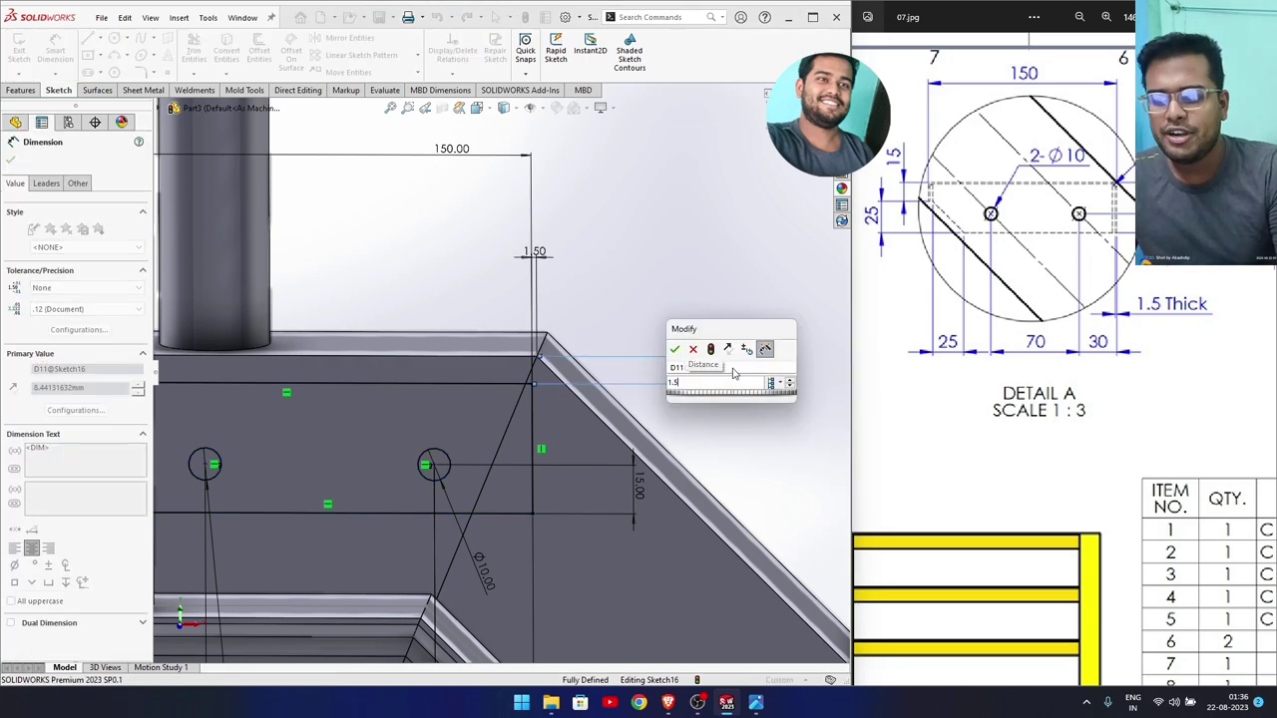
key(Return)
scroll(598, 329, up, 2)
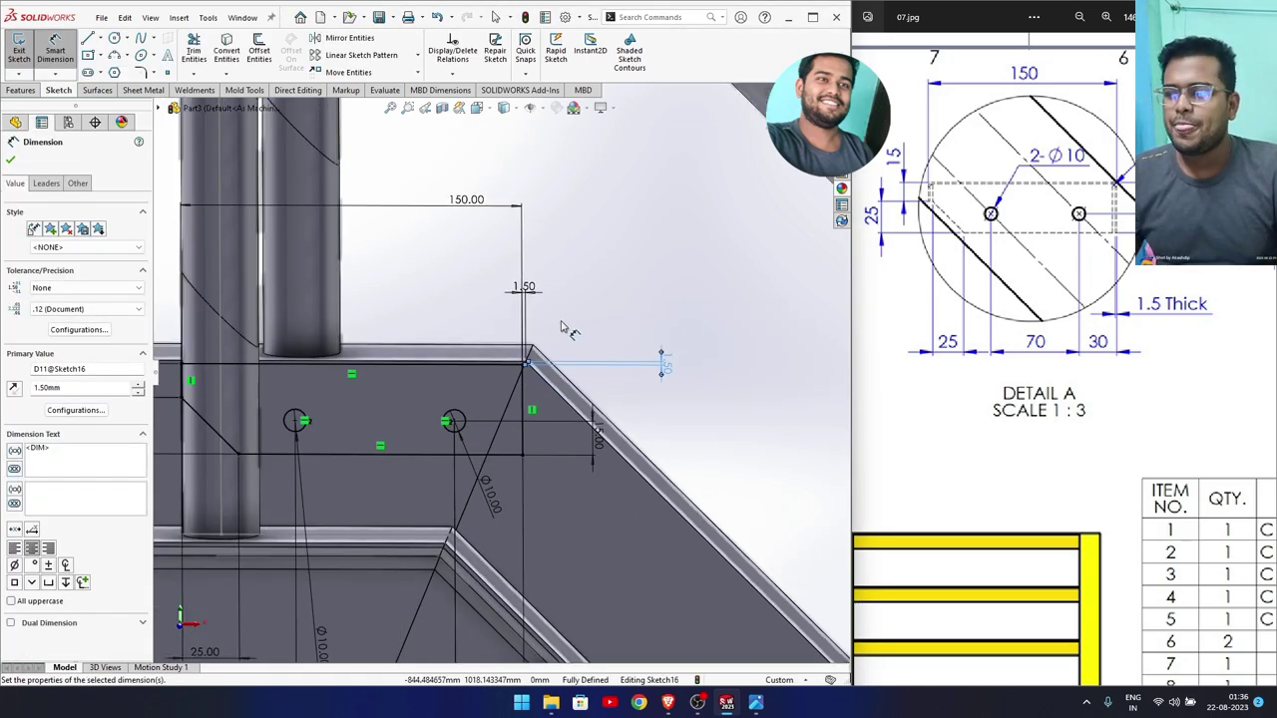
key(Escape)
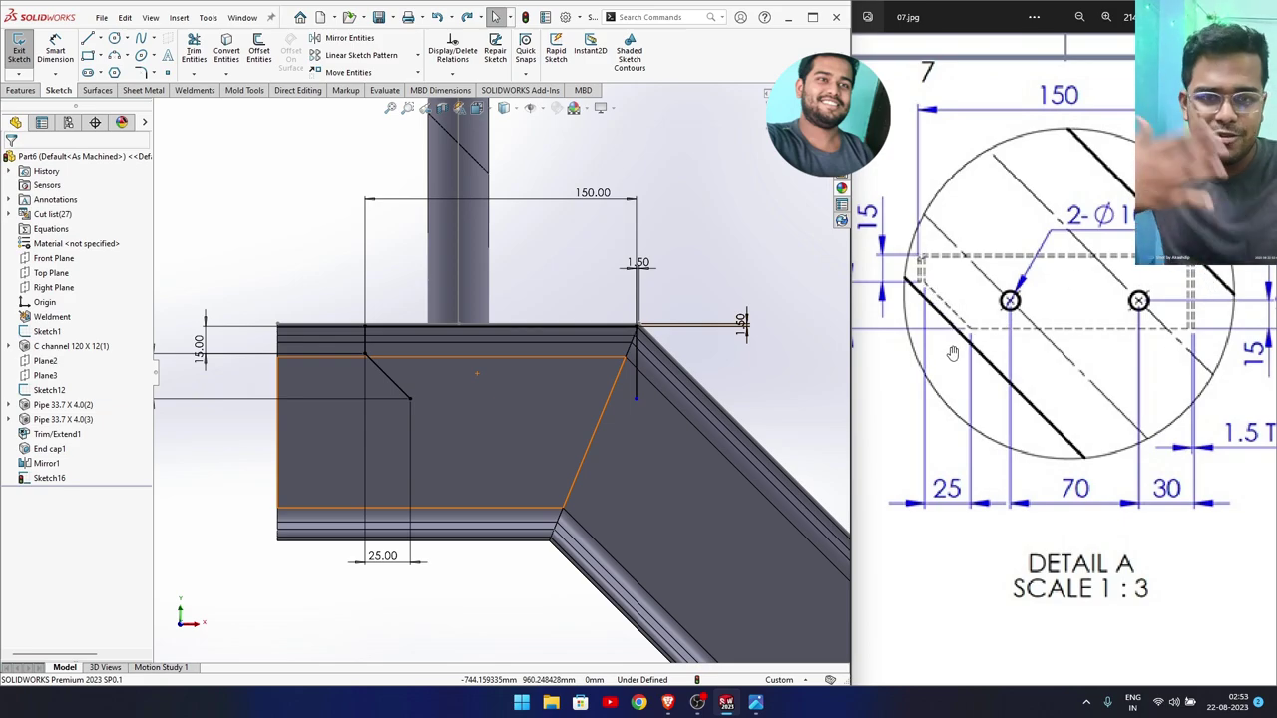
Delete the diagonal line from the plate sketch.
click(390, 380)
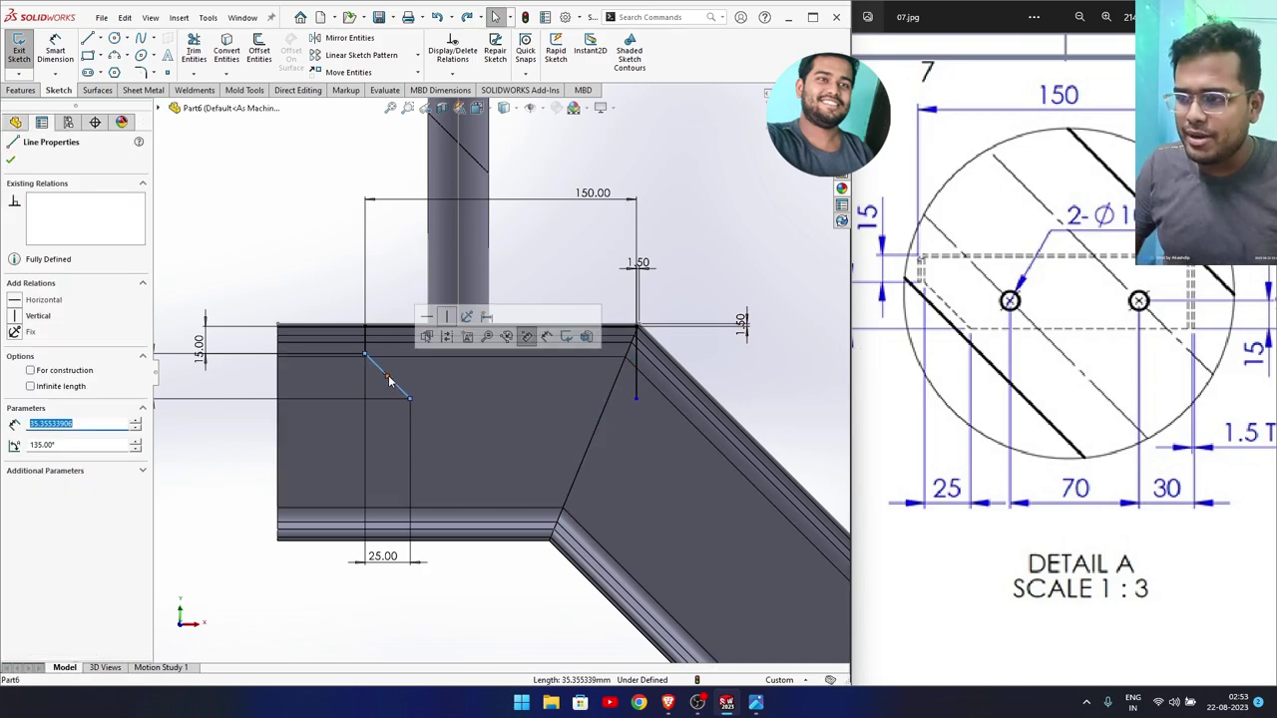
key(Delete)
click(352, 353)
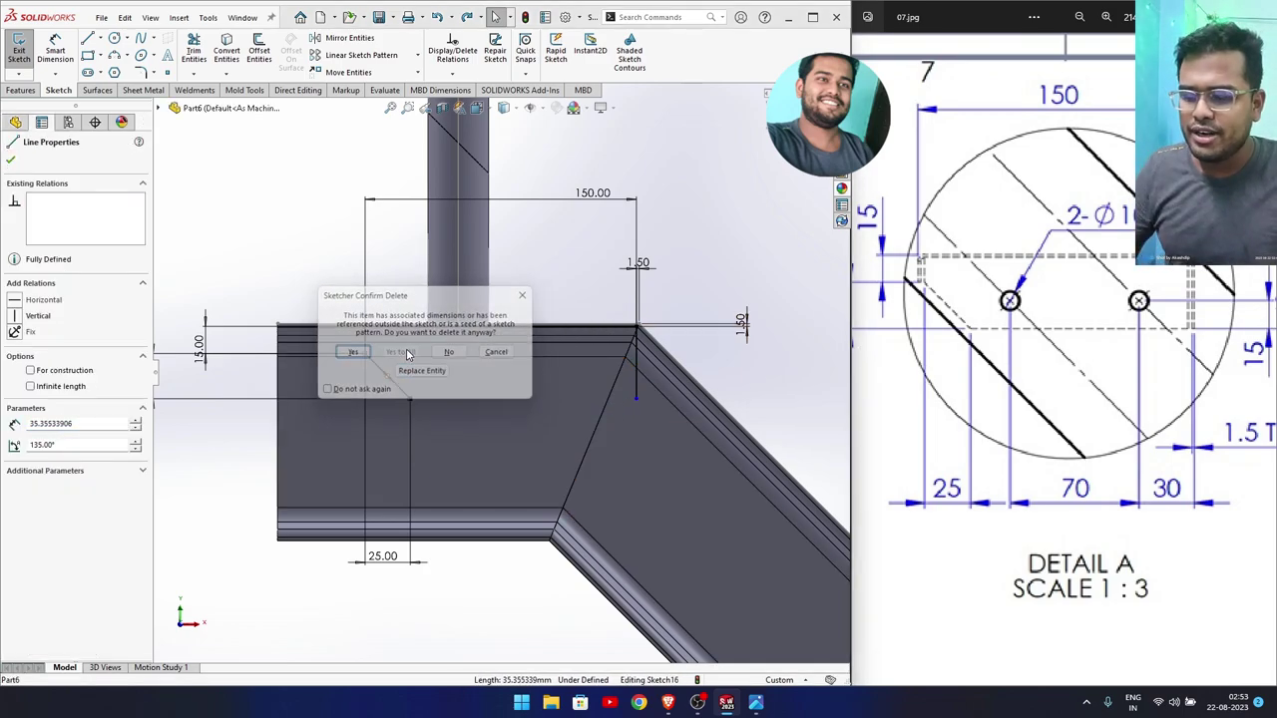
Dimension the vertical edge line to 40 mm and exit the sketch.
right_drag(687, 249, 687, 209)
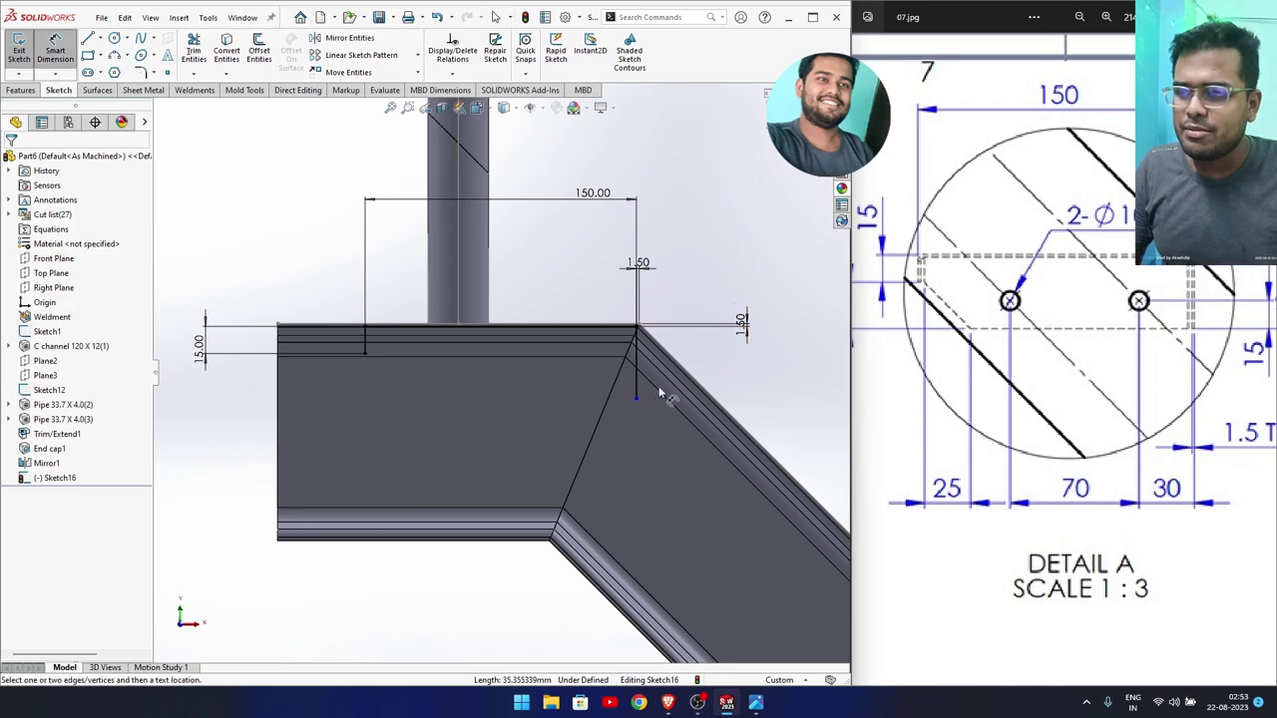
click(636, 359)
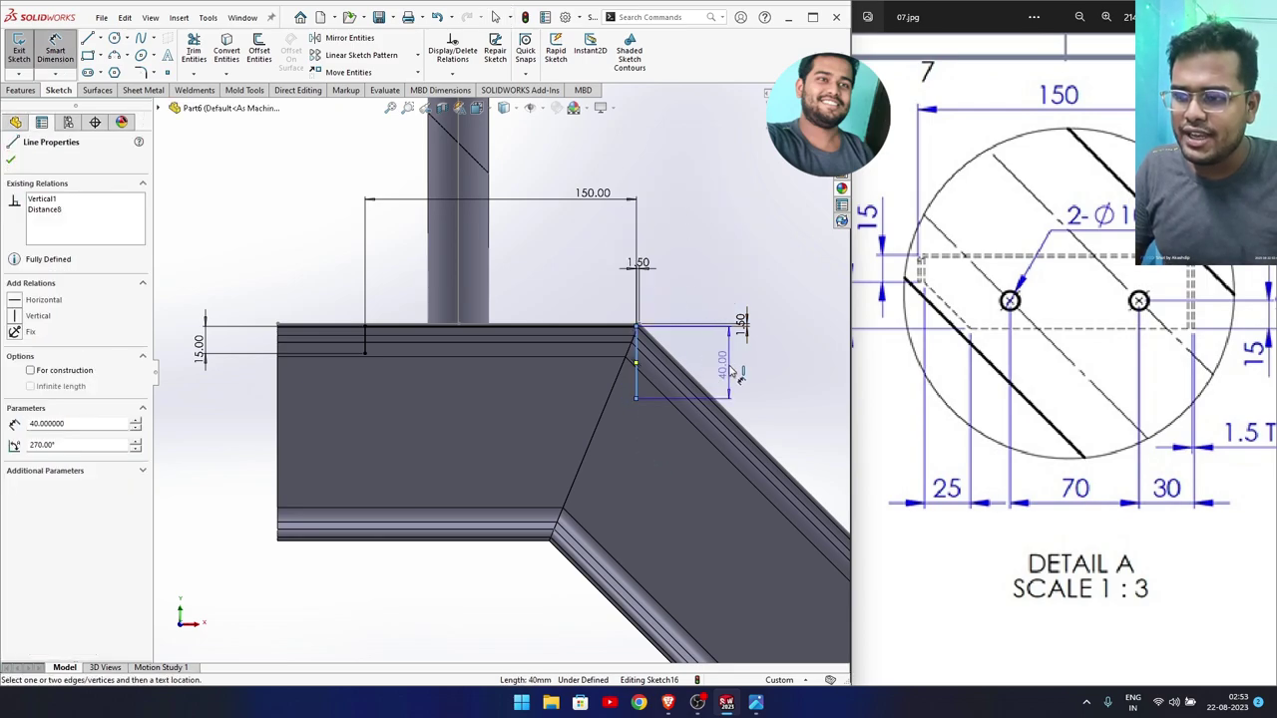
click(698, 362)
key(Return)
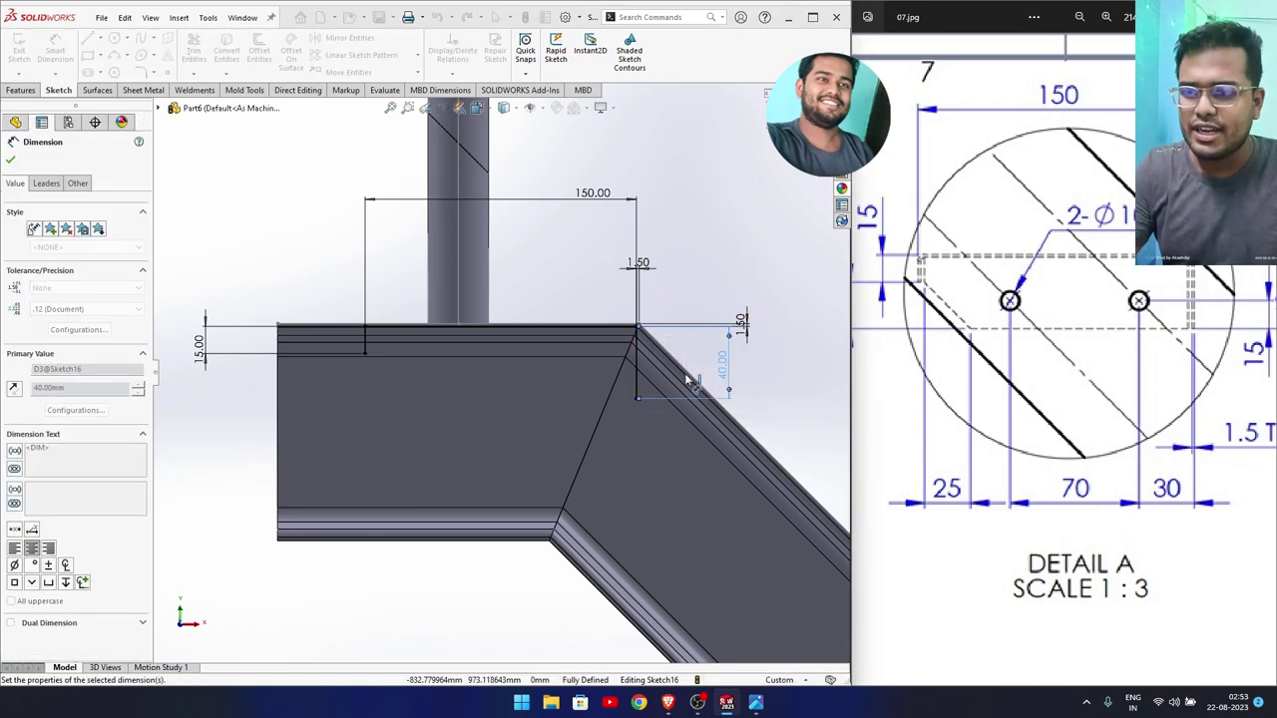
key(Escape)
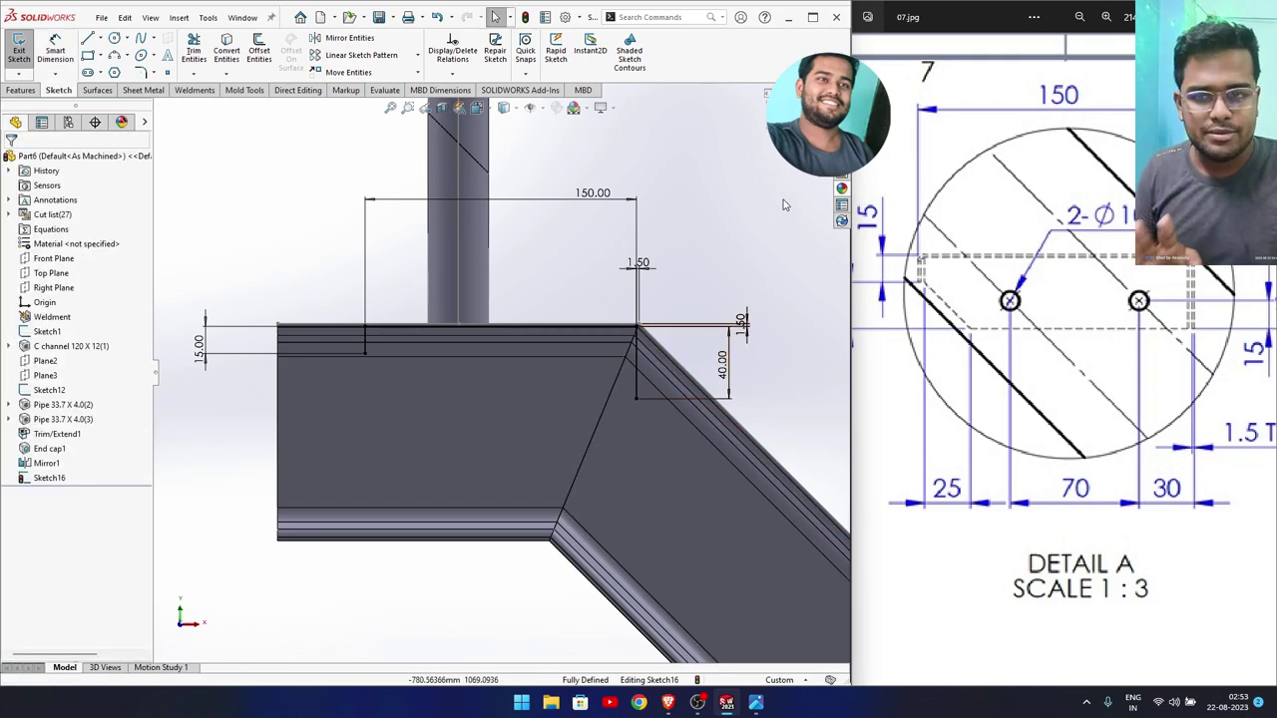
click(18, 50)
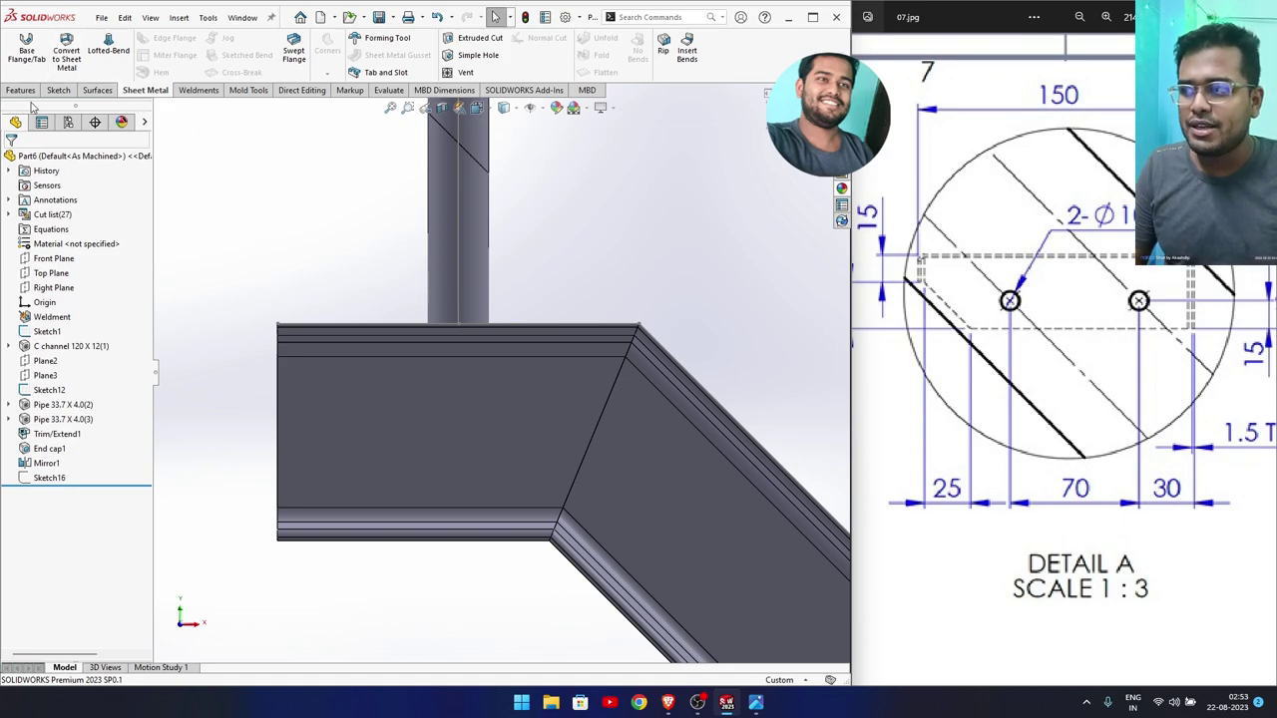
Select Sketch16 as the base flange profile.
click(62, 479)
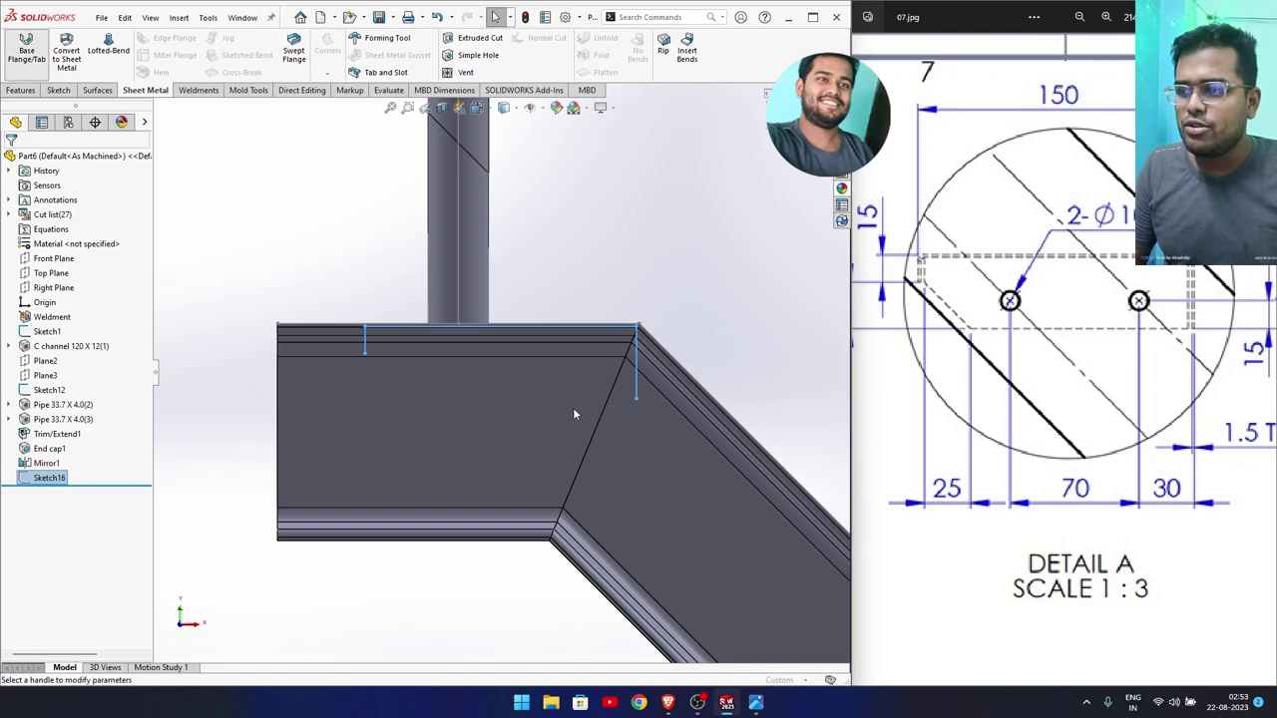
scroll(574, 413, up, 3)
mouse_move(573, 413)
middle_down()
mouse_move(700, 271)
mouse_move(724, 359)
mouse_move(618, 339)
middle_up()
scroll(699, 271, down, 2)
scroll(723, 360, up, 3)
scroll(721, 353, down, 2)
scroll(661, 369, down, 2)
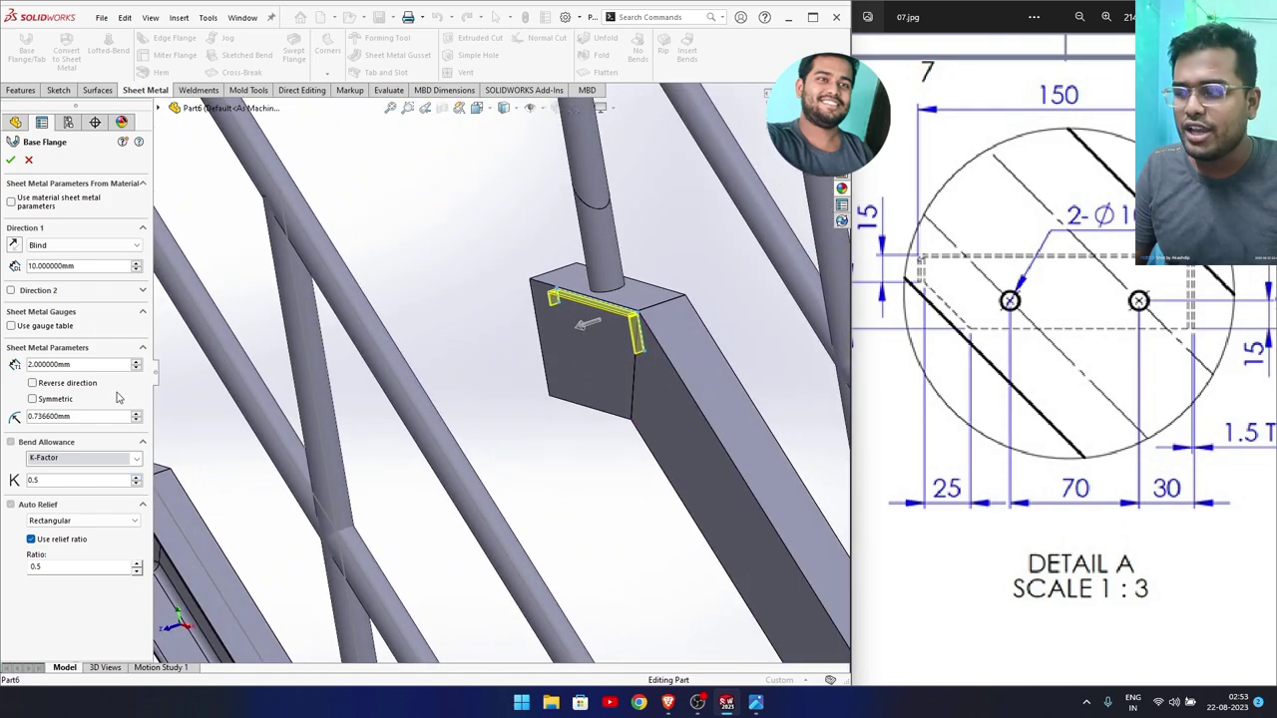
Set the flange end condition to Up To Surface on the opposite channel face and accept.
click(80, 246)
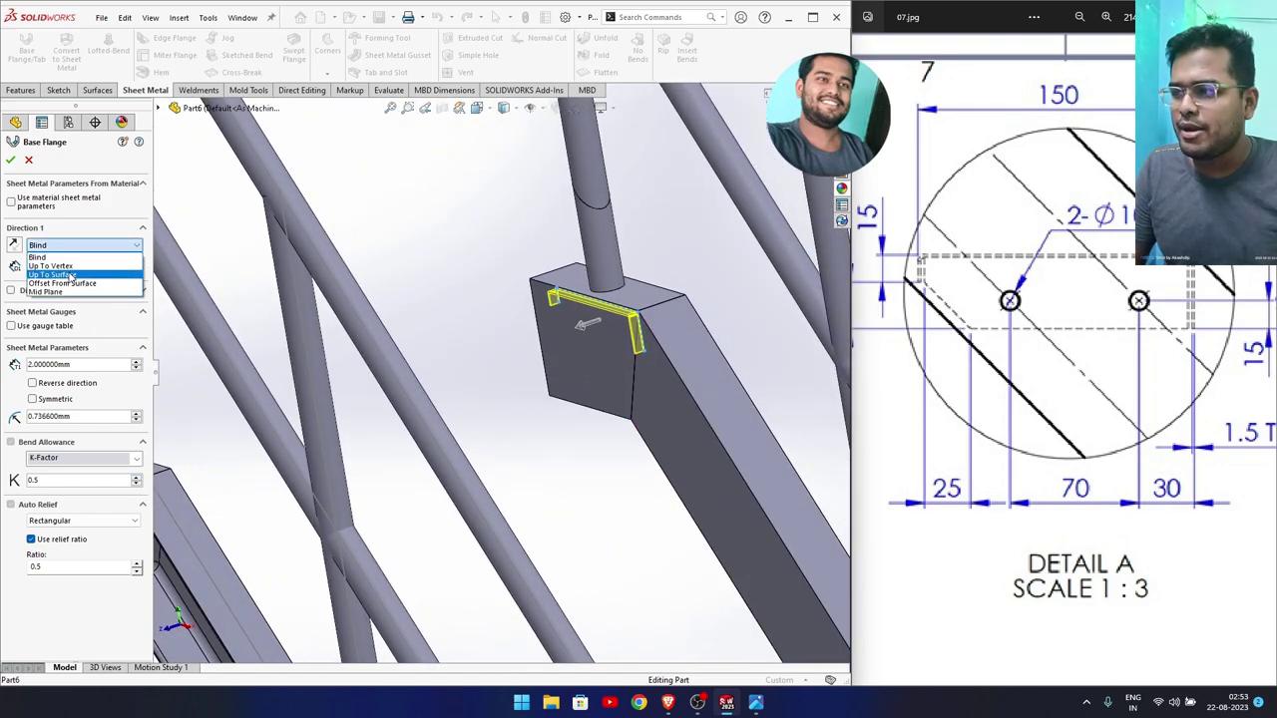
click(70, 275)
mouse_move(239, 328)
middle_down()
mouse_move(658, 350)
mouse_move(771, 294)
mouse_move(599, 329)
middle_up()
click(698, 319)
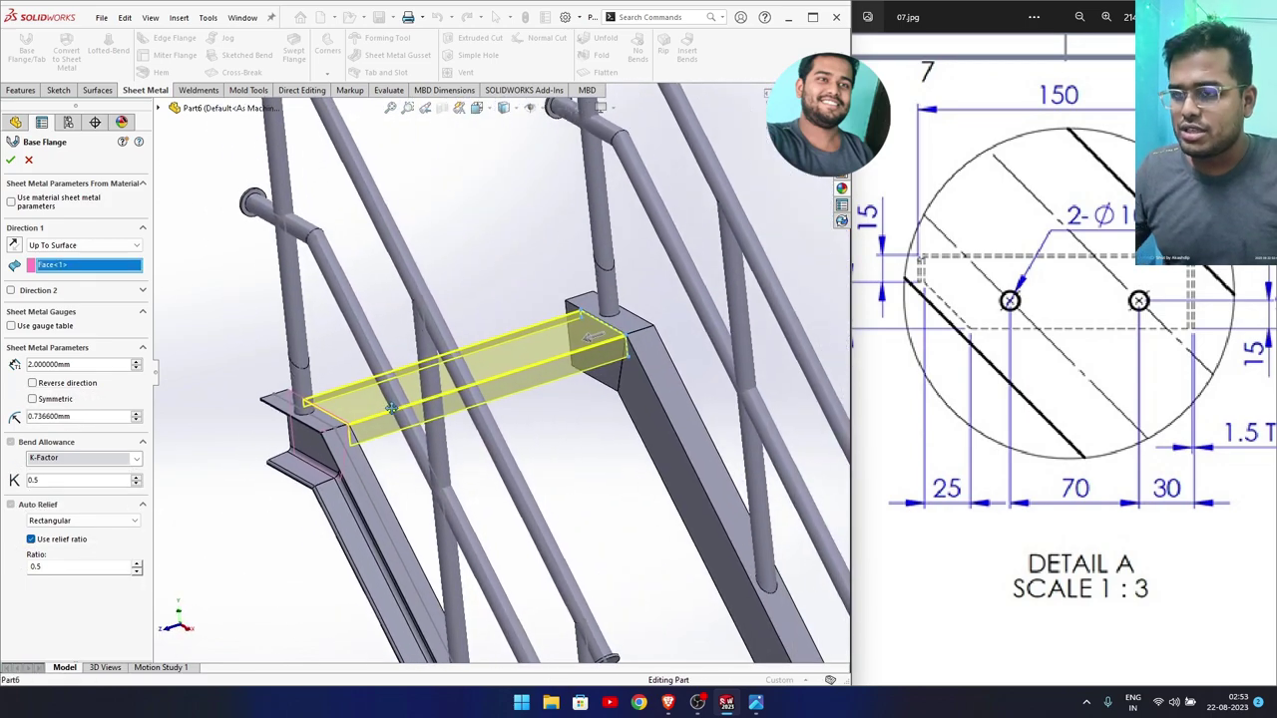
click(613, 110)
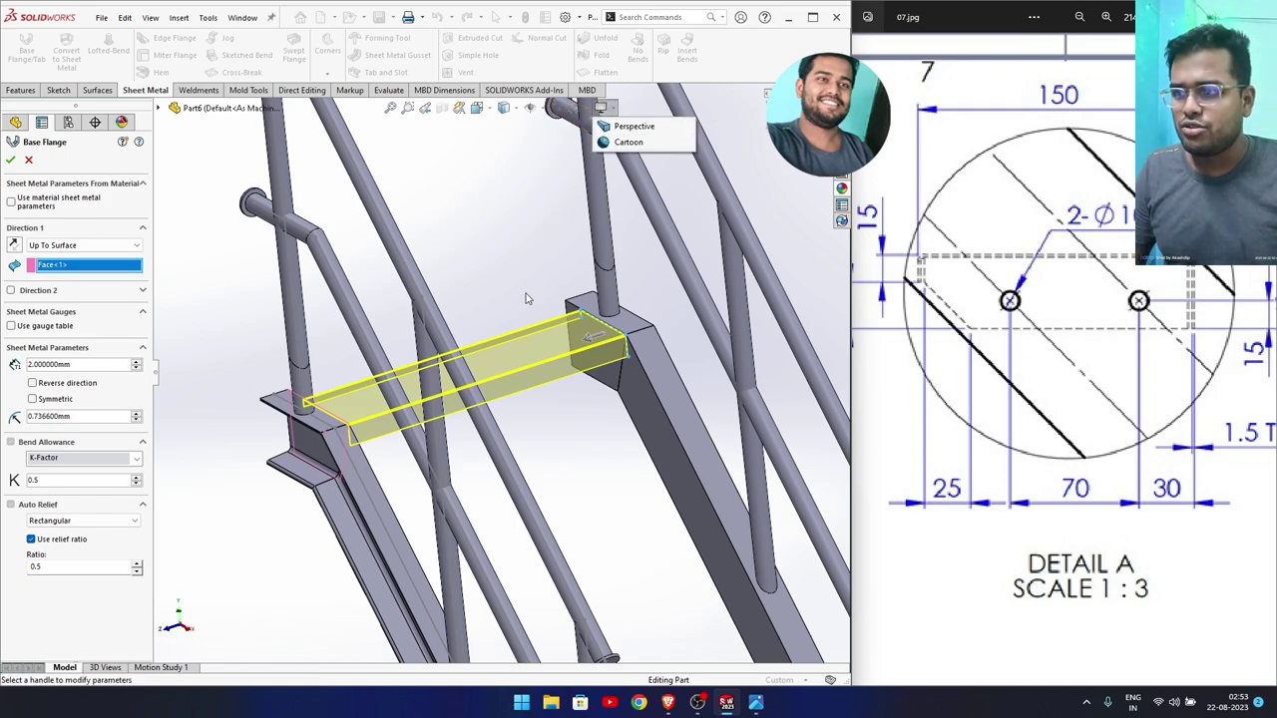
click(9, 163)
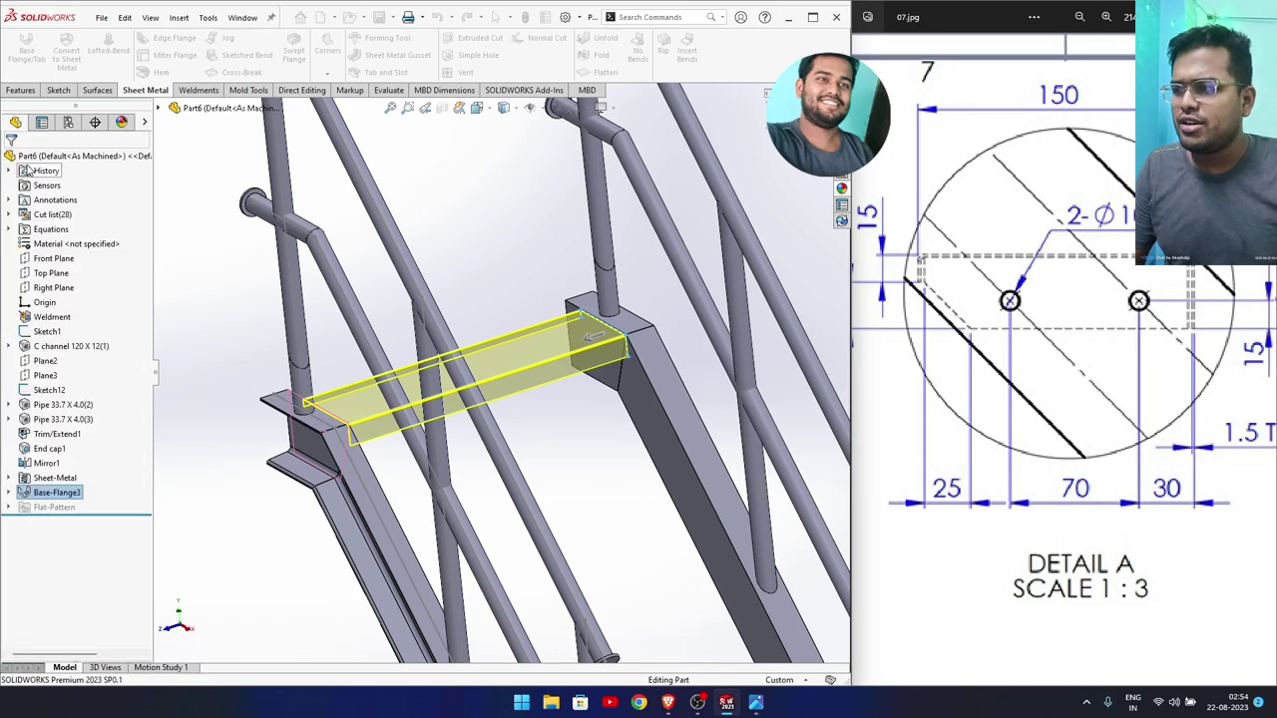
Inspect the new base flange and start an edge flange.
mouse_move(594, 335)
middle_down()
mouse_move(567, 389)
mouse_move(650, 393)
middle_up()
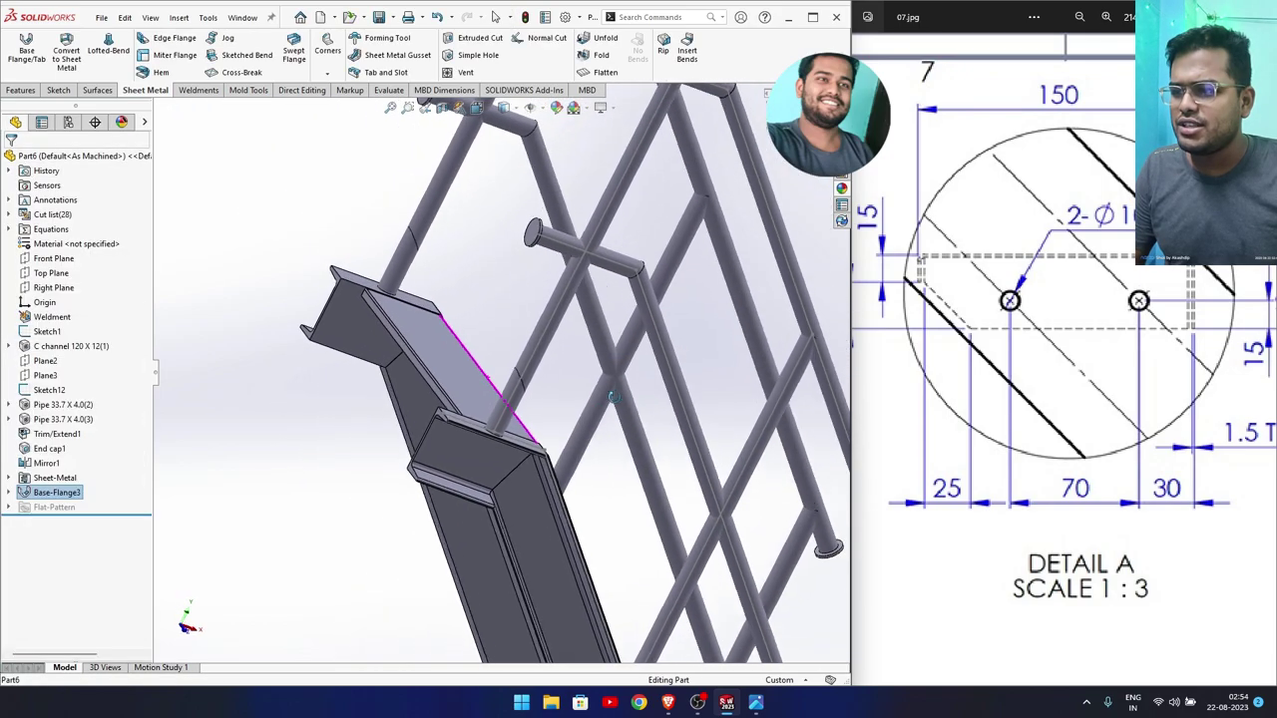
click(613, 109)
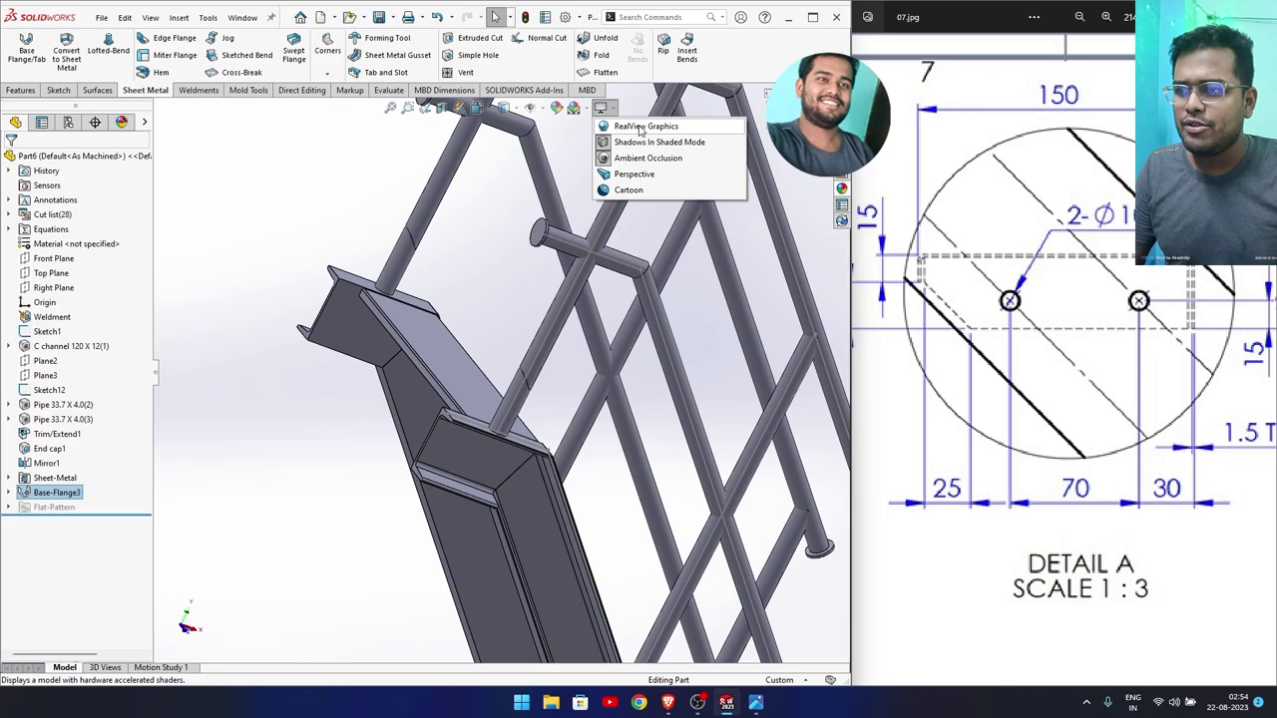
mouse_move(599, 249)
middle_down()
mouse_move(539, 337)
mouse_move(597, 319)
mouse_move(507, 333)
mouse_move(539, 319)
middle_up()
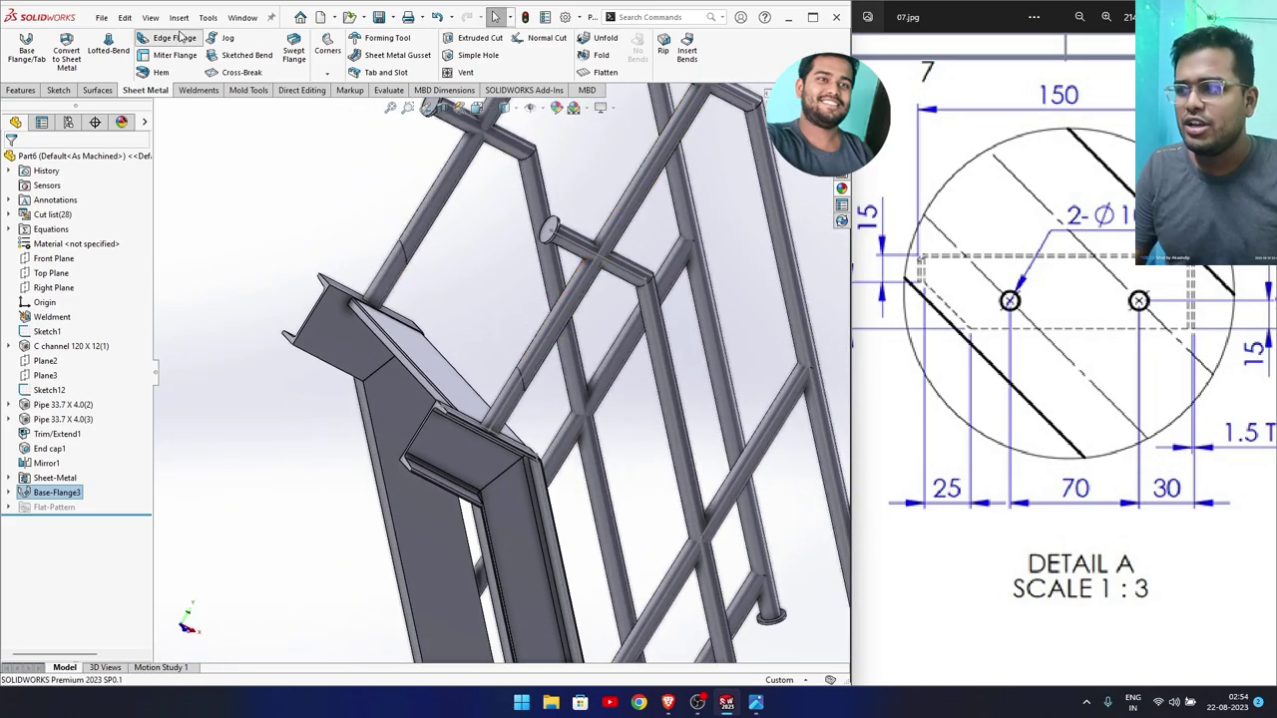
scroll(341, 320, down, 3)
scroll(495, 394, down, 5)
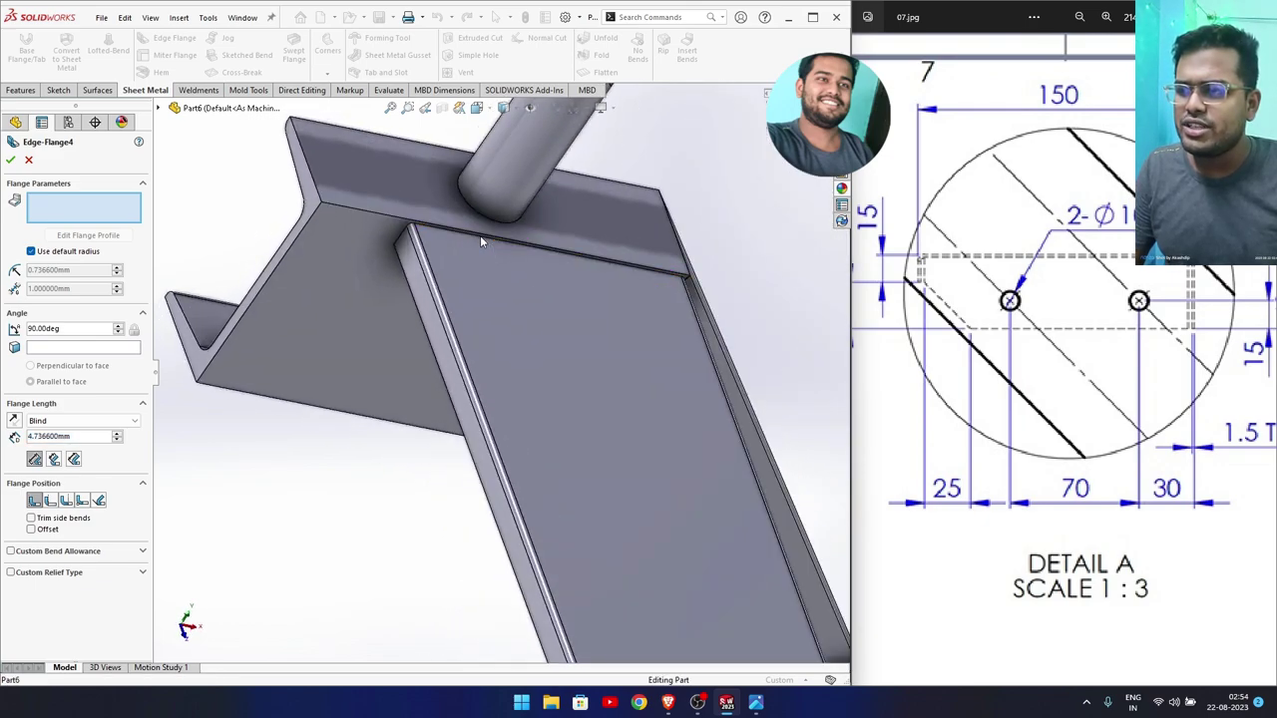
Select the plate's top edge and the second channel edge for the edge flange.
click(465, 238)
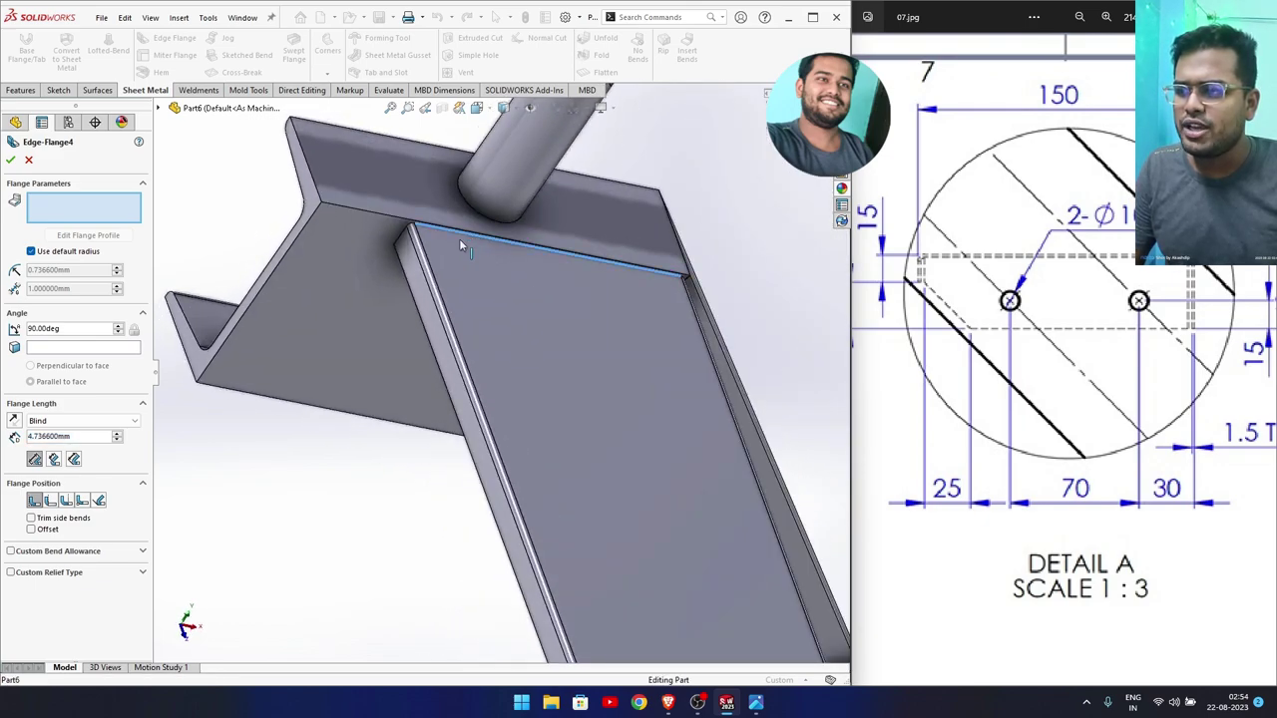
mouse_move(367, 400)
middle_down()
mouse_move(766, 685)
mouse_move(656, 439)
middle_up()
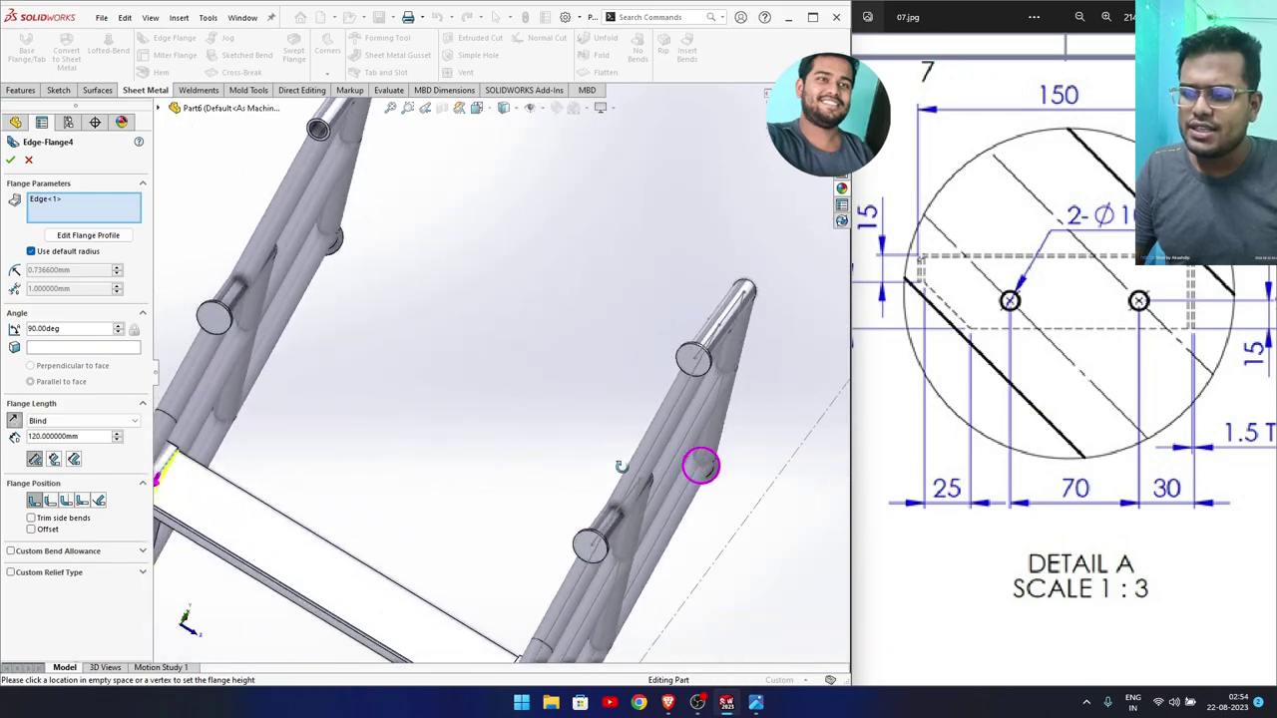
scroll(730, 475, down, 3)
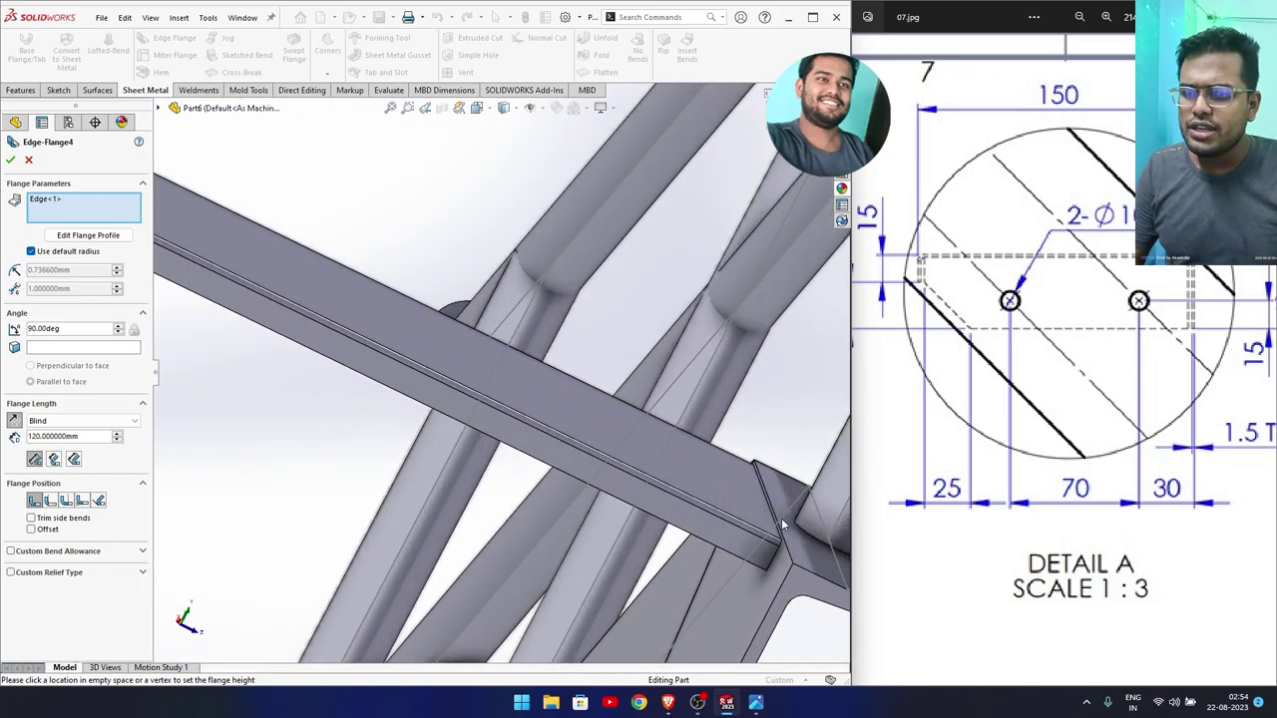
scroll(698, 460, down, 3)
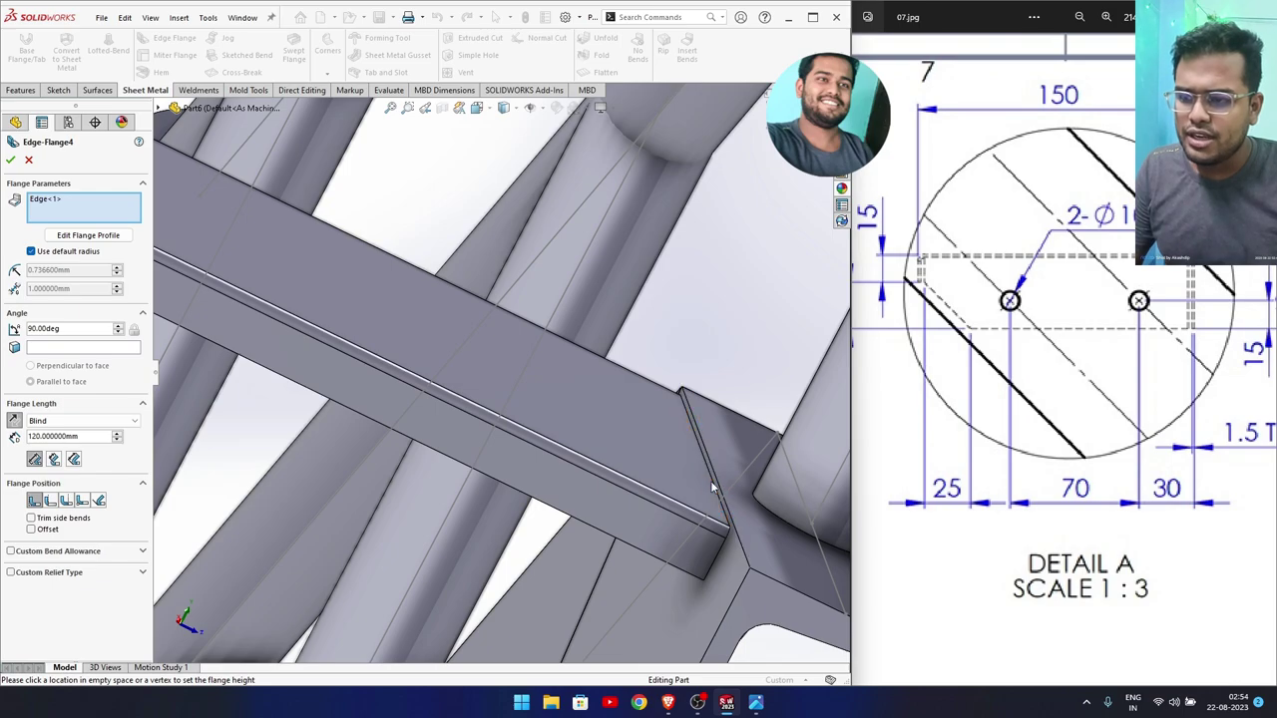
middle_drag(714, 486, 711, 517)
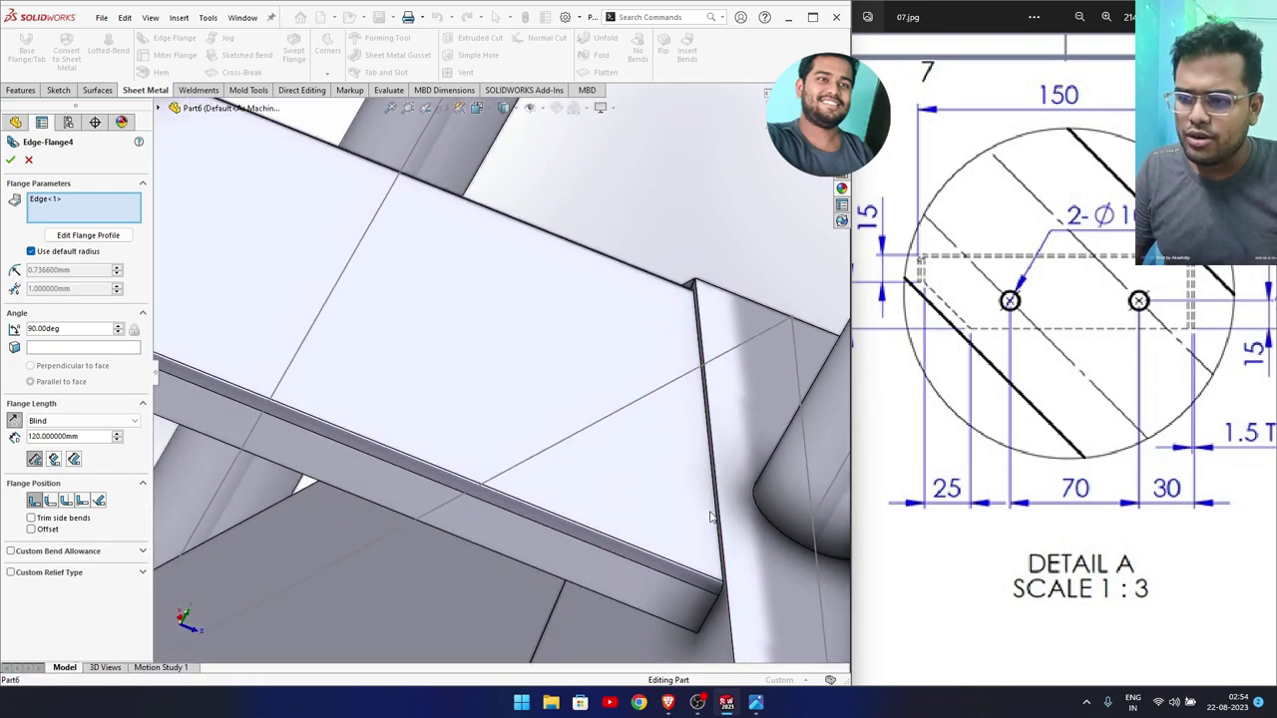
click(714, 511)
Set the flange length to 40 mm and create the edge flange.
scroll(477, 380, up, 2)
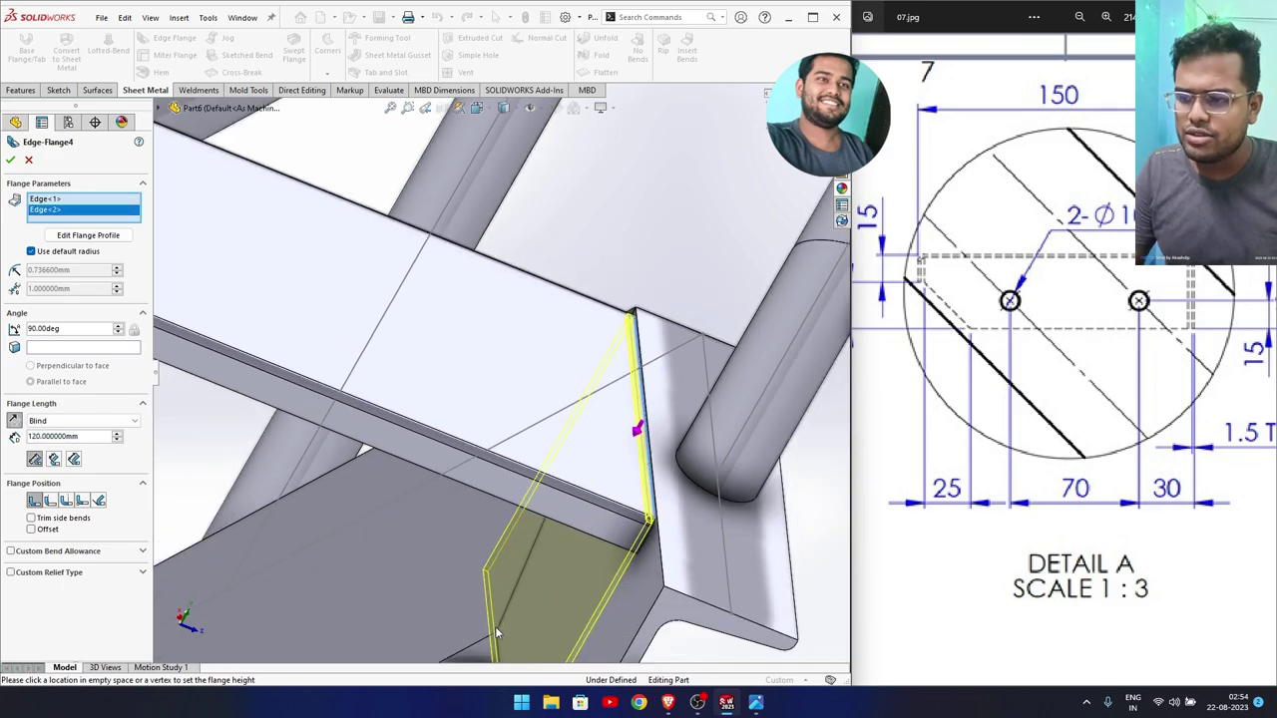
scroll(429, 439, up, 2)
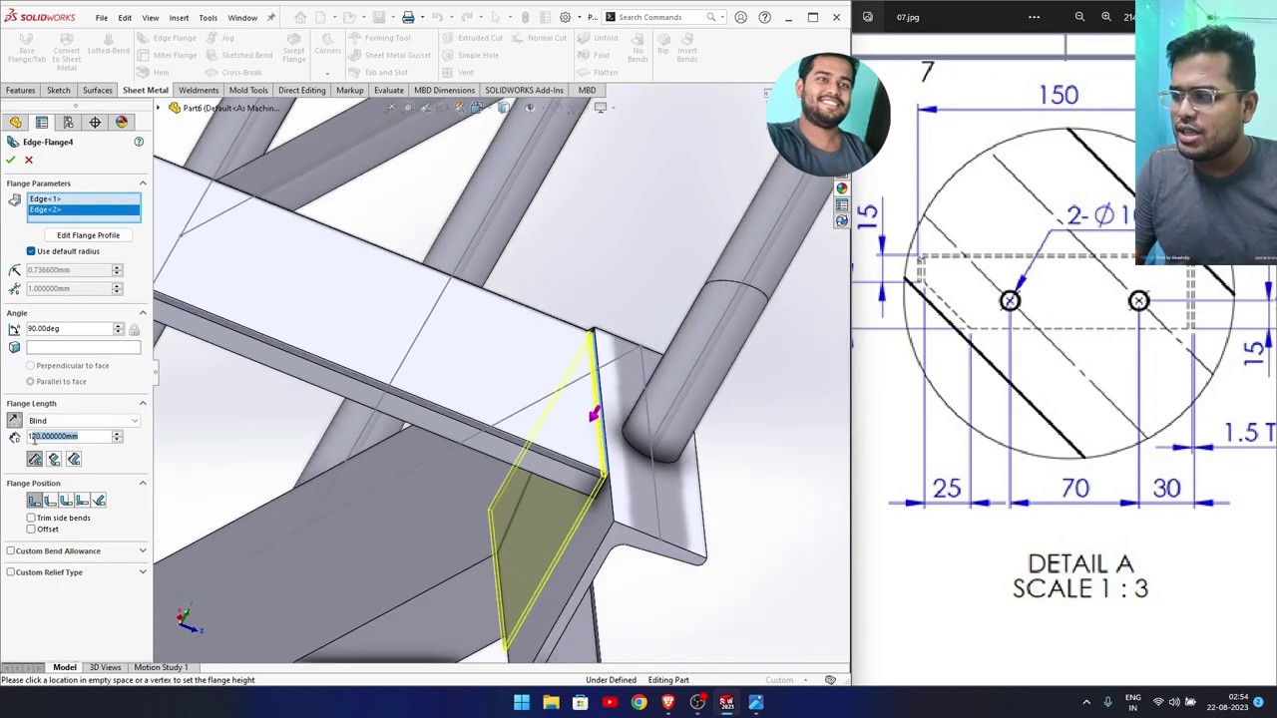
text(40)
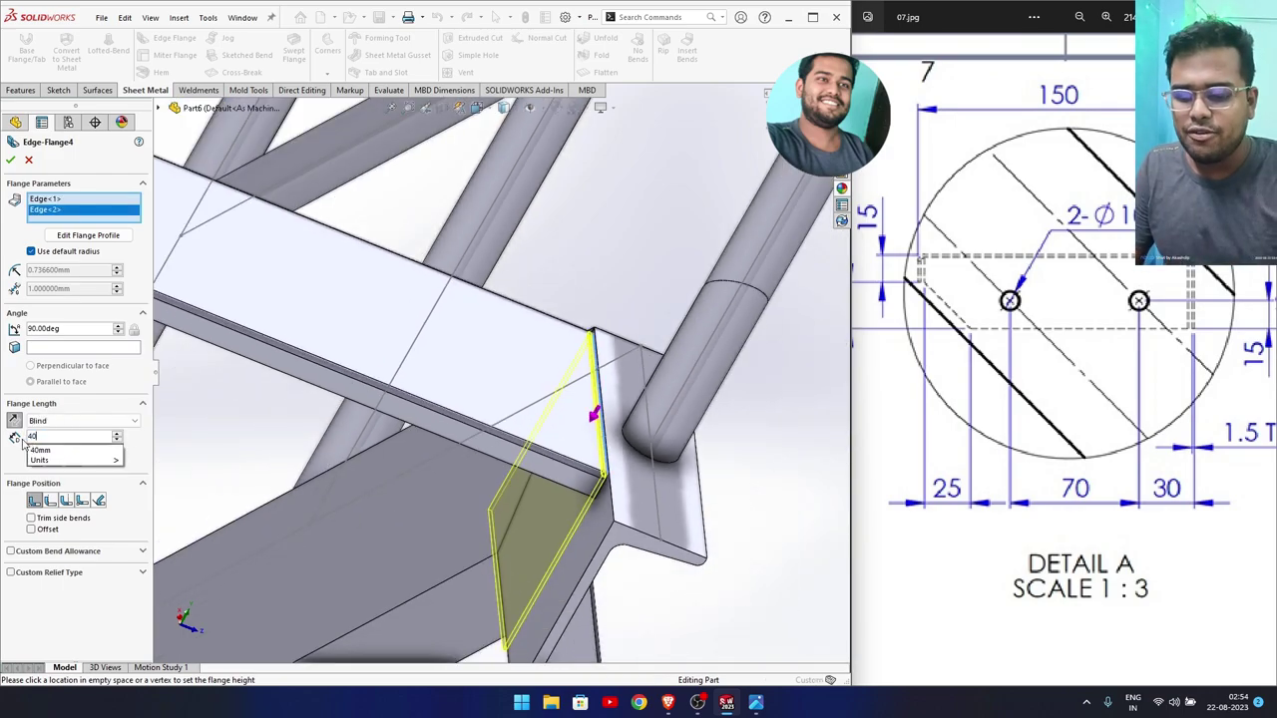
key(Return)
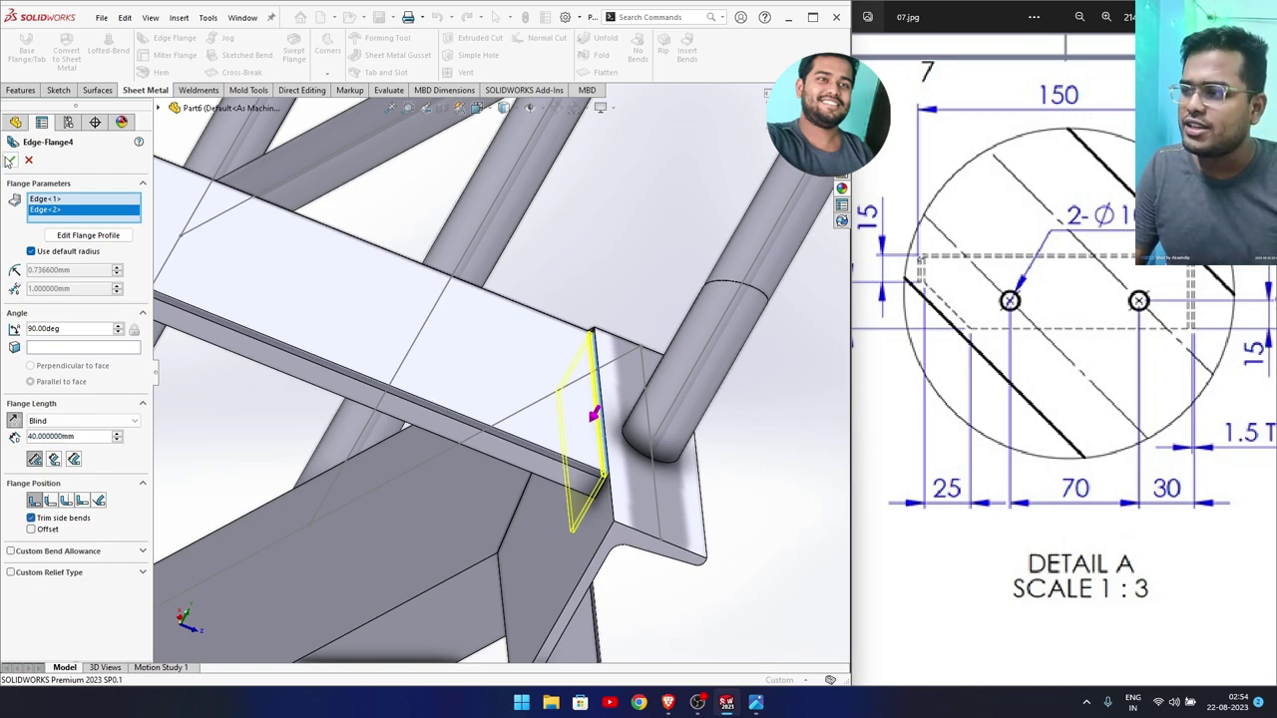
click(8, 163)
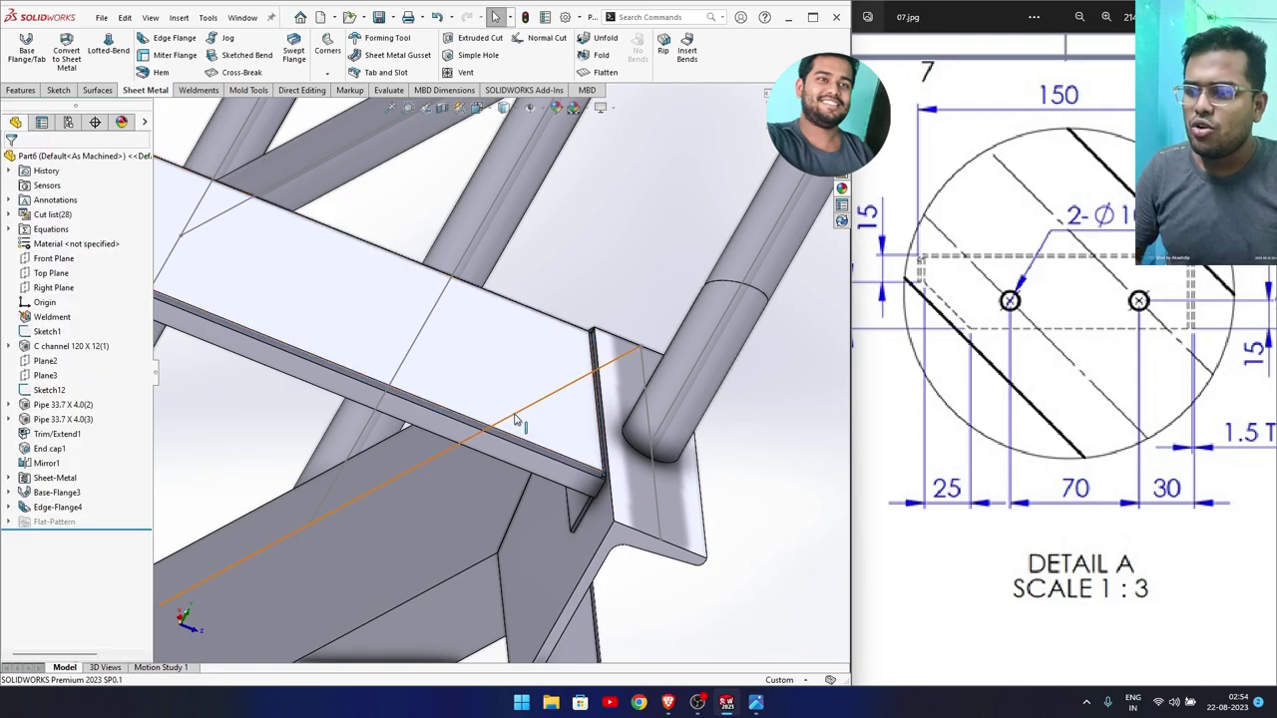
scroll(529, 434, down, 2)
scroll(559, 459, down, 2)
scroll(629, 510, down, 2)
scroll(643, 503, down, 2)
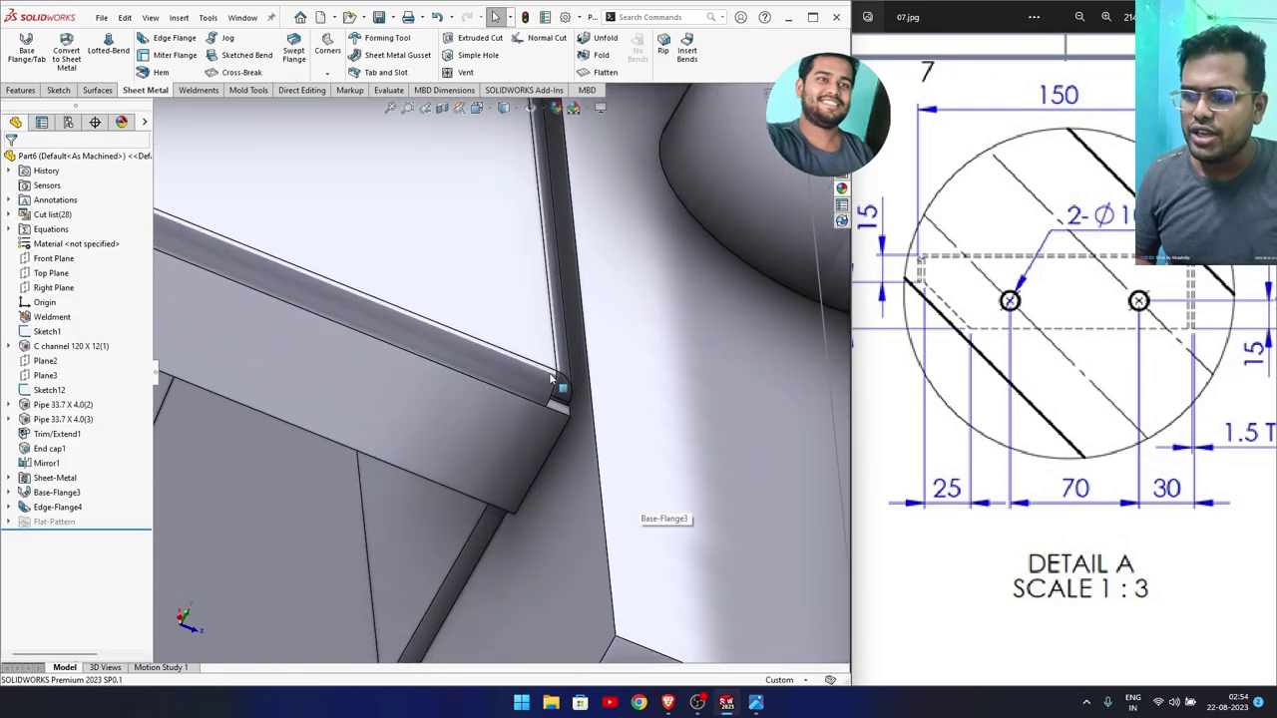
scroll(551, 379, down, 2)
scroll(554, 390, down, 1)
scroll(556, 399, down, 1)
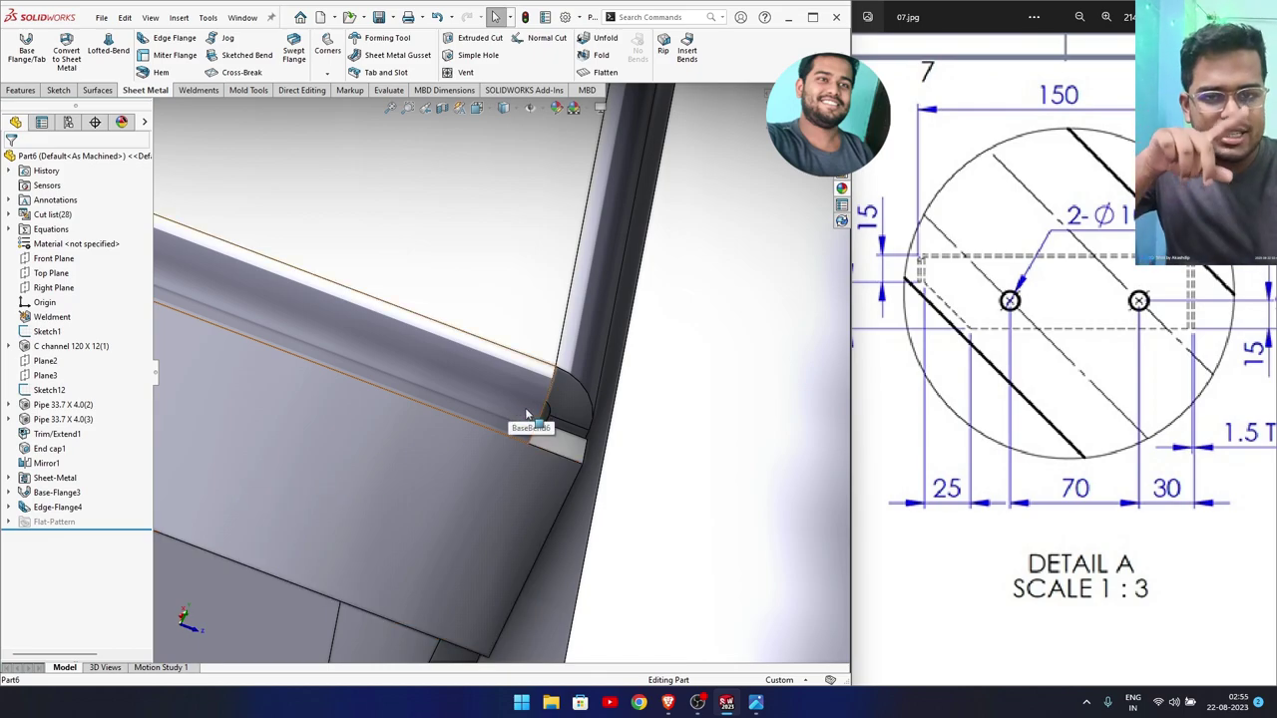
mouse_move(527, 413)
middle_down()
mouse_move(412, 400)
mouse_move(256, 335)
middle_up()
middle_drag(323, 358, 208, 95)
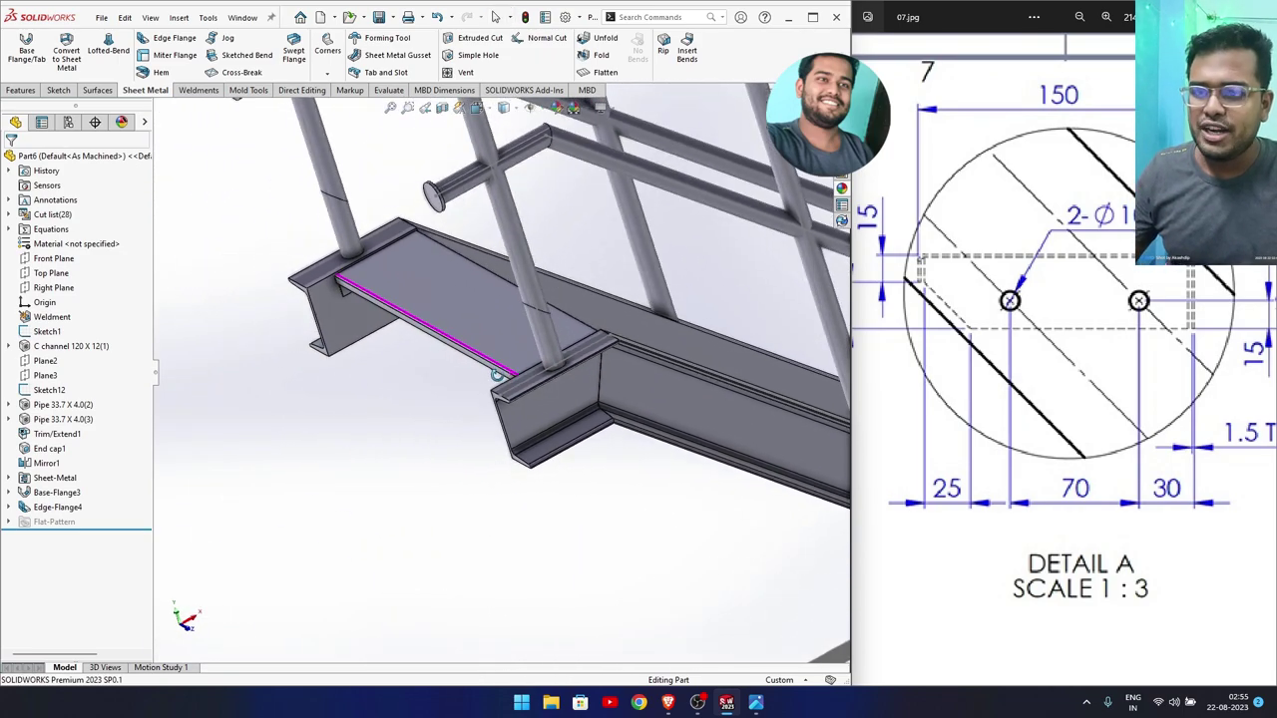
Start Break-Corner and pick the two outer flange corners.
click(328, 75)
click(350, 122)
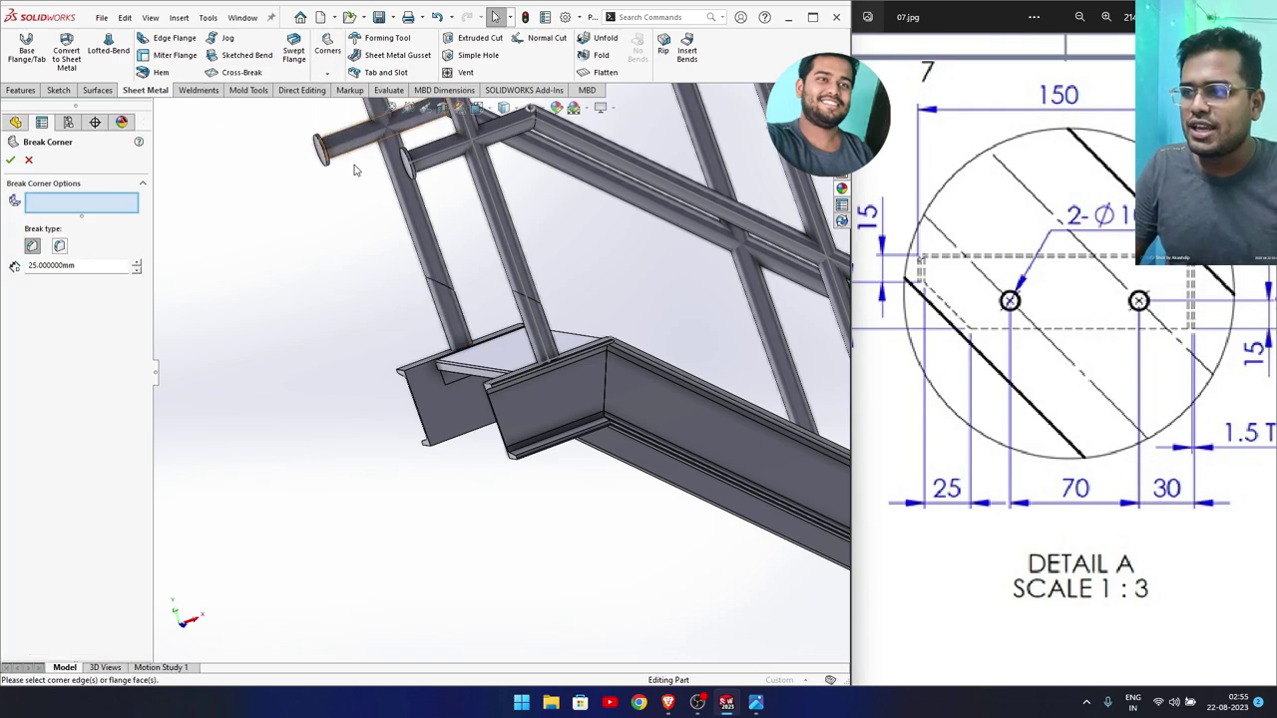
scroll(479, 400, down, 2)
scroll(485, 424, down, 4)
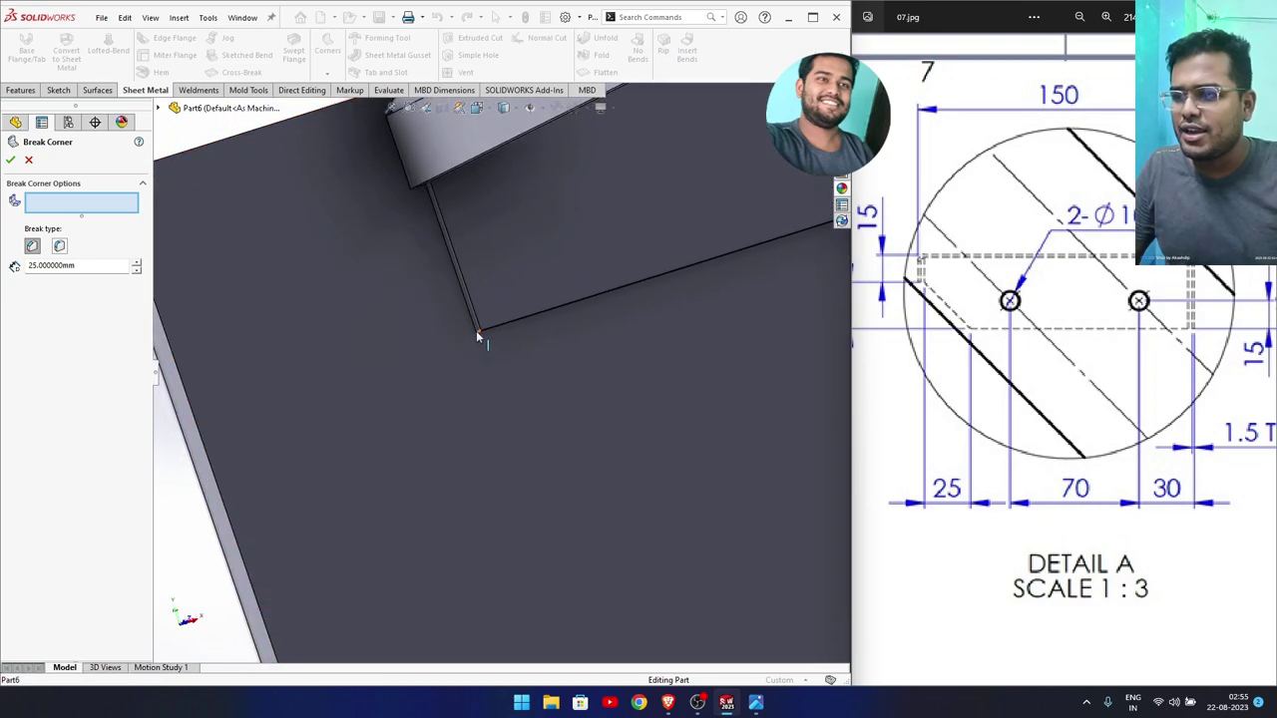
click(478, 332)
scroll(489, 350, up, 3)
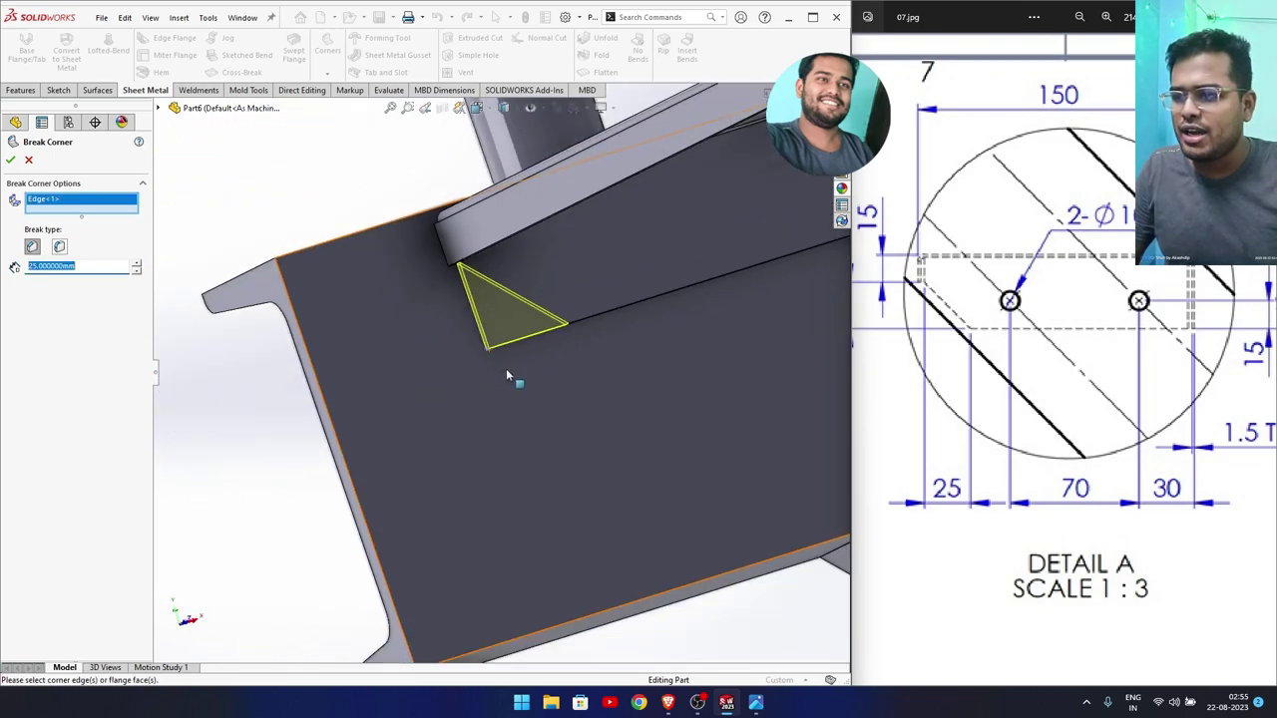
scroll(506, 368, up, 3)
scroll(506, 368, up, 2)
mouse_move(506, 368)
middle_down()
mouse_move(668, 358)
mouse_move(605, 345)
middle_up()
scroll(668, 358, down, 3)
scroll(604, 346, down, 2)
scroll(678, 387, down, 5)
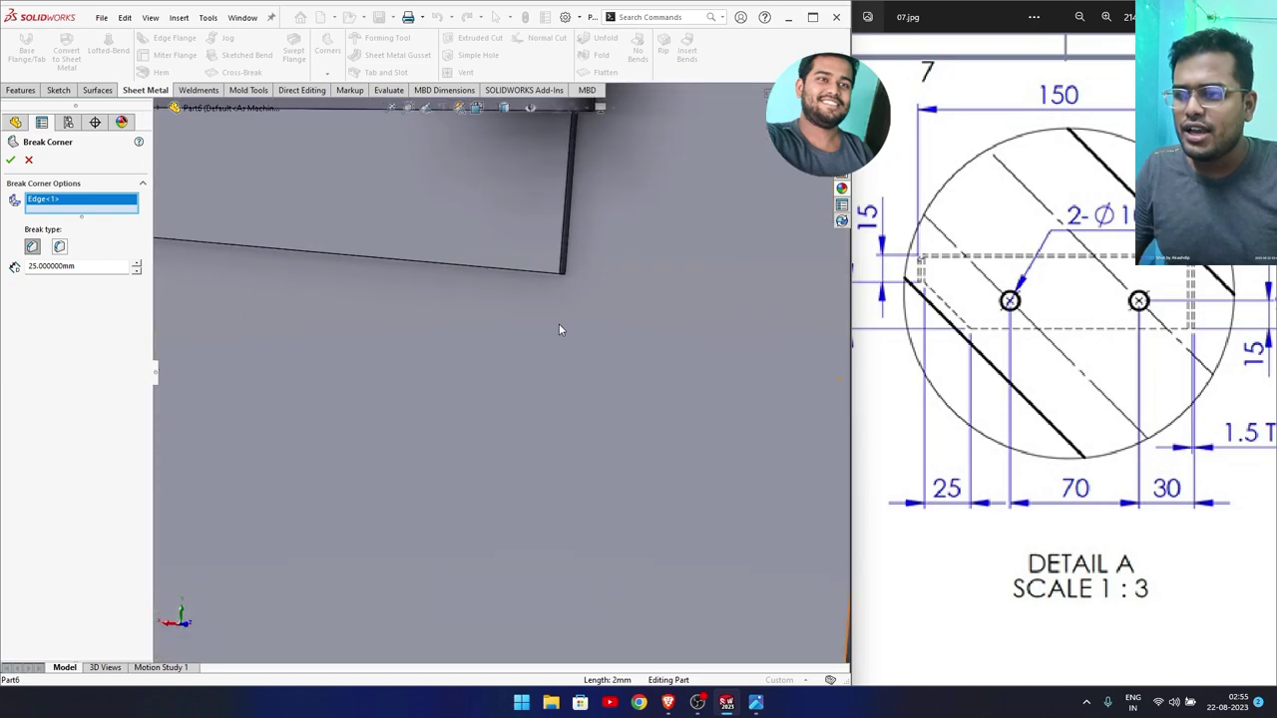
scroll(557, 310, down, 1)
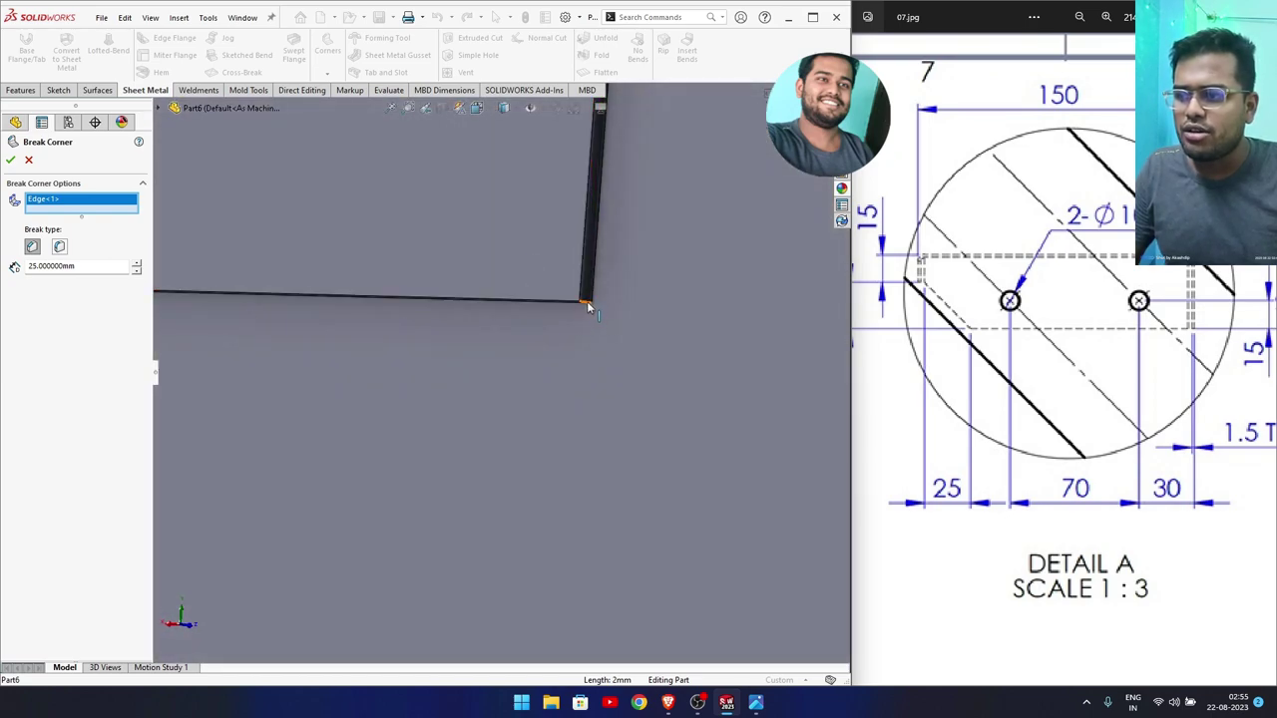
click(587, 302)
scroll(592, 307, up, 2)
scroll(592, 311, up, 2)
scroll(517, 331, down, 2)
mouse_move(516, 331)
middle_down()
mouse_move(422, 319)
mouse_move(696, 417)
middle_up()
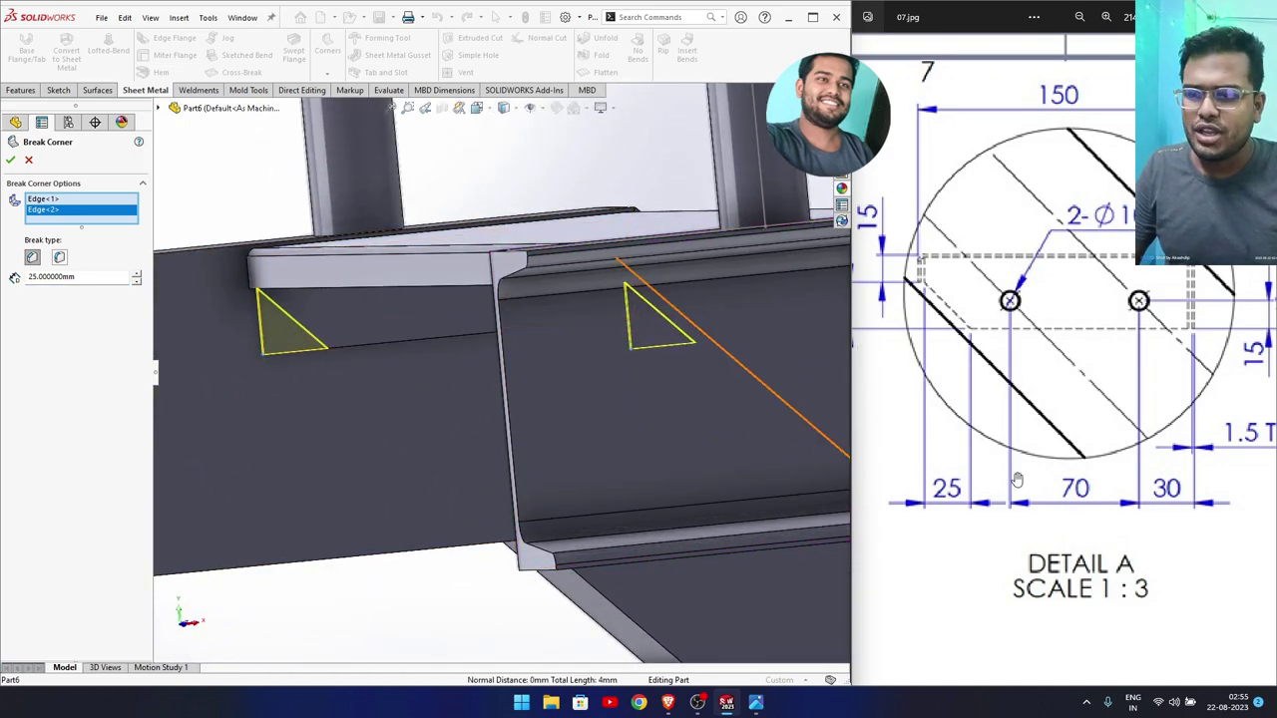
Apply a 25 mm chamfer break, then view the whole stair in isometric.
click(48, 279)
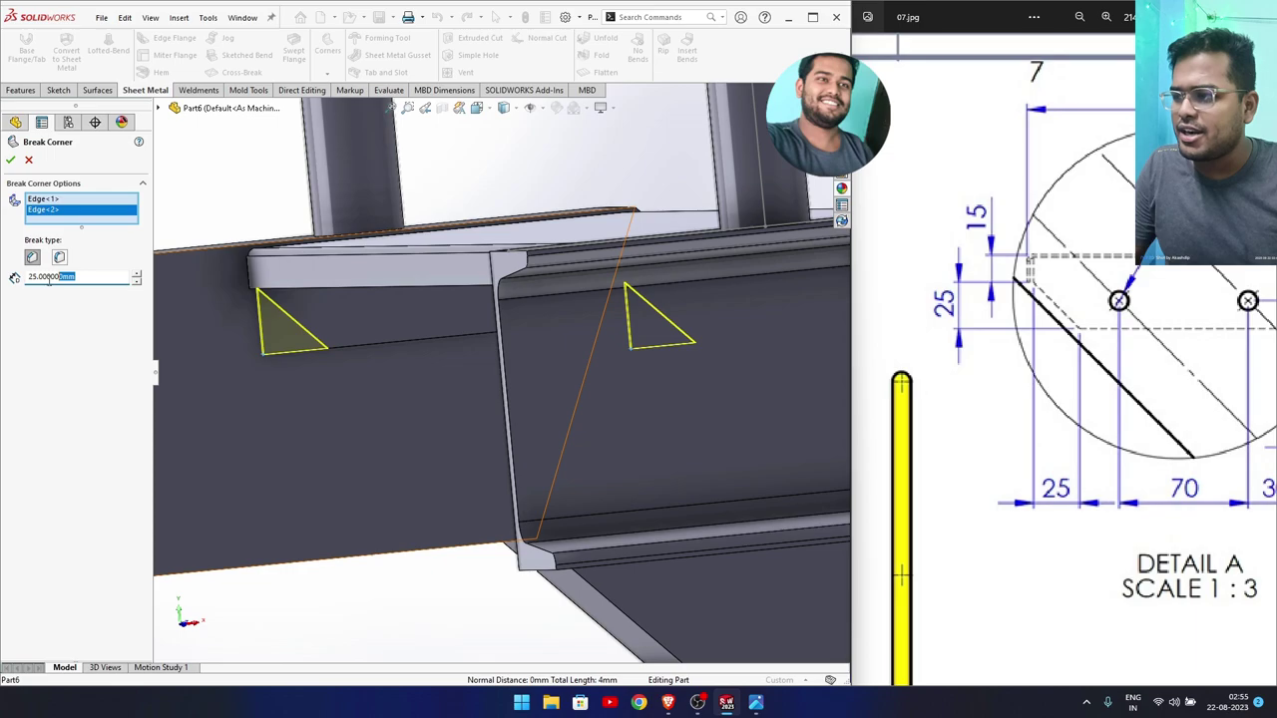
click(10, 160)
mouse_move(289, 420)
middle_down()
mouse_move(314, 387)
mouse_move(355, 427)
mouse_move(271, 448)
mouse_move(413, 425)
middle_up()
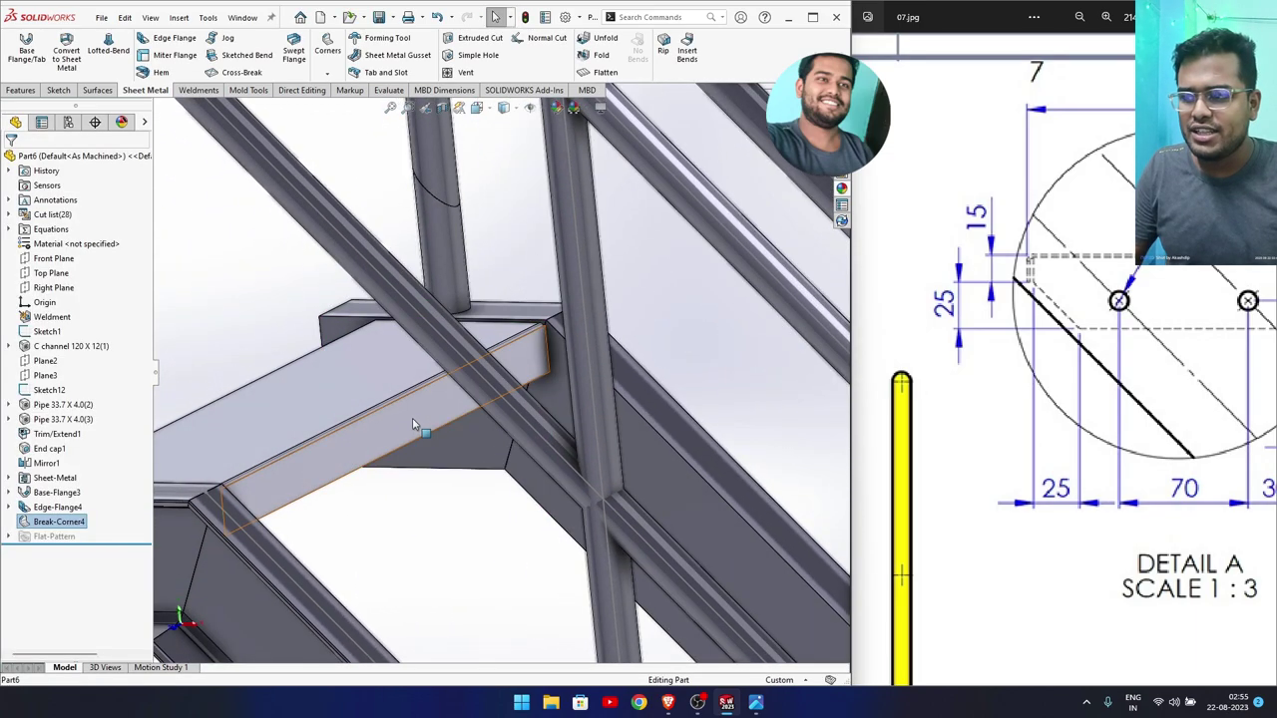
click(439, 494)
key(space)
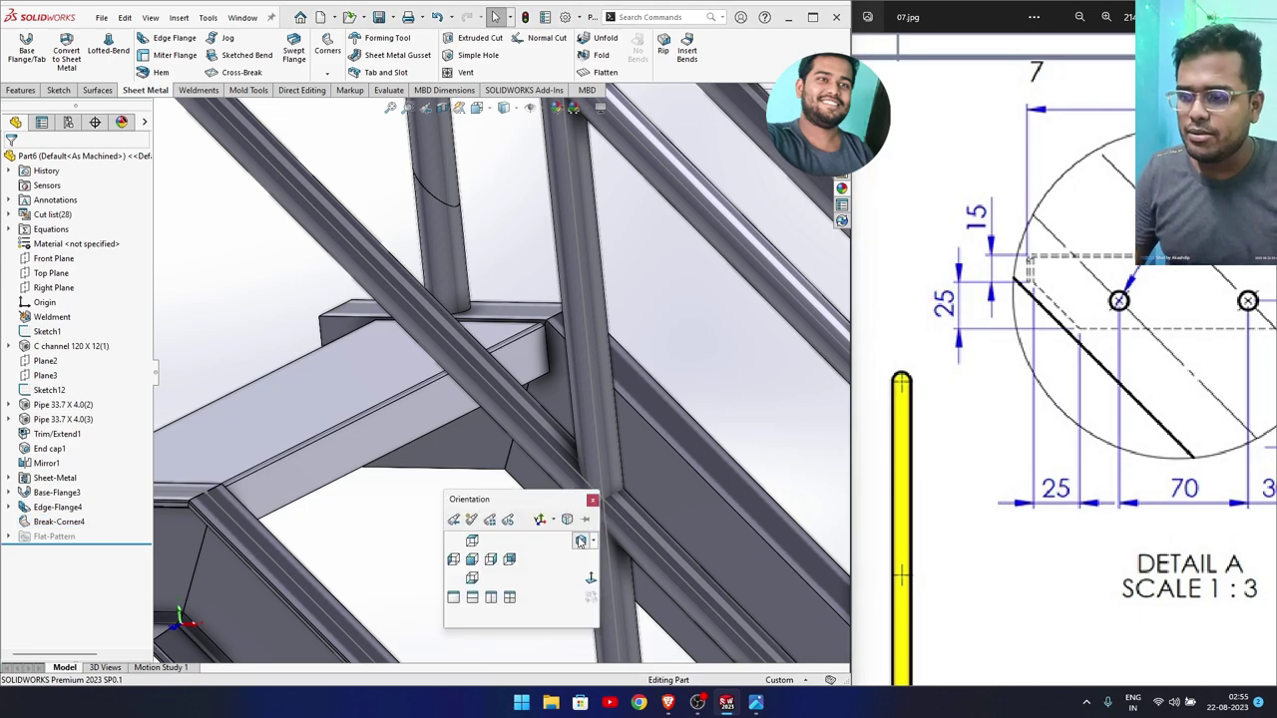
click(580, 541)
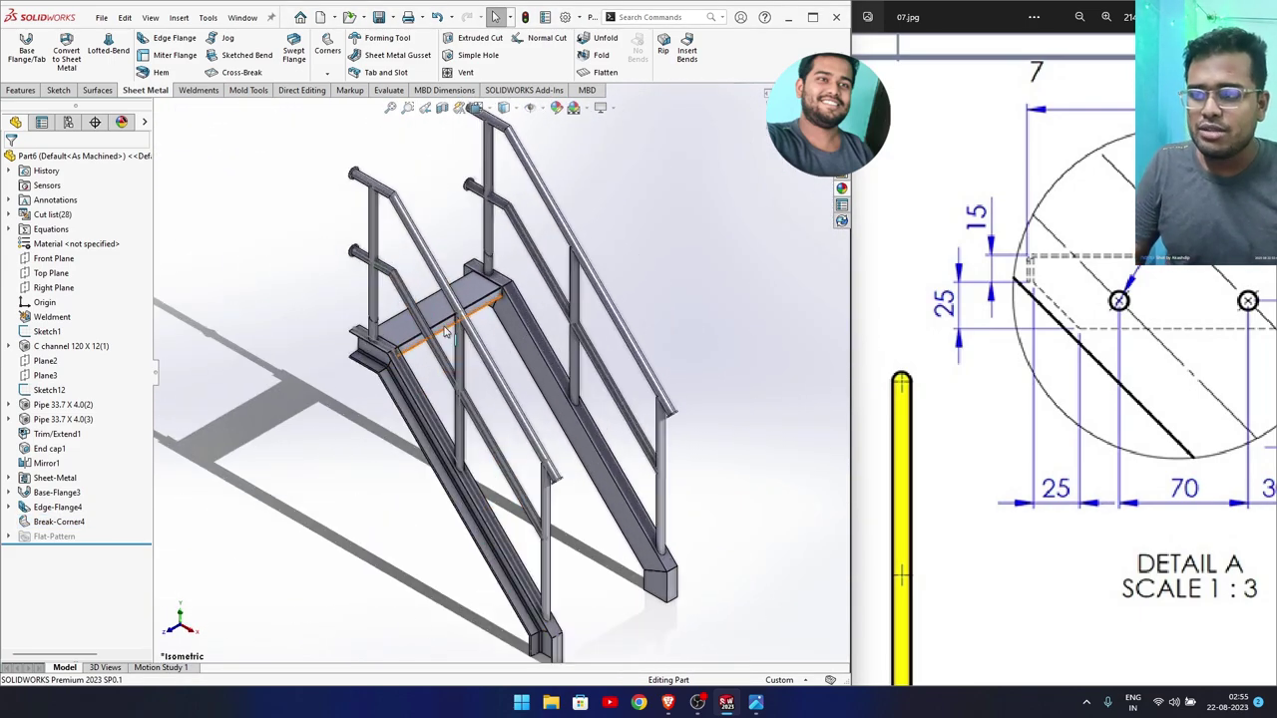
scroll(446, 334, down, 1)
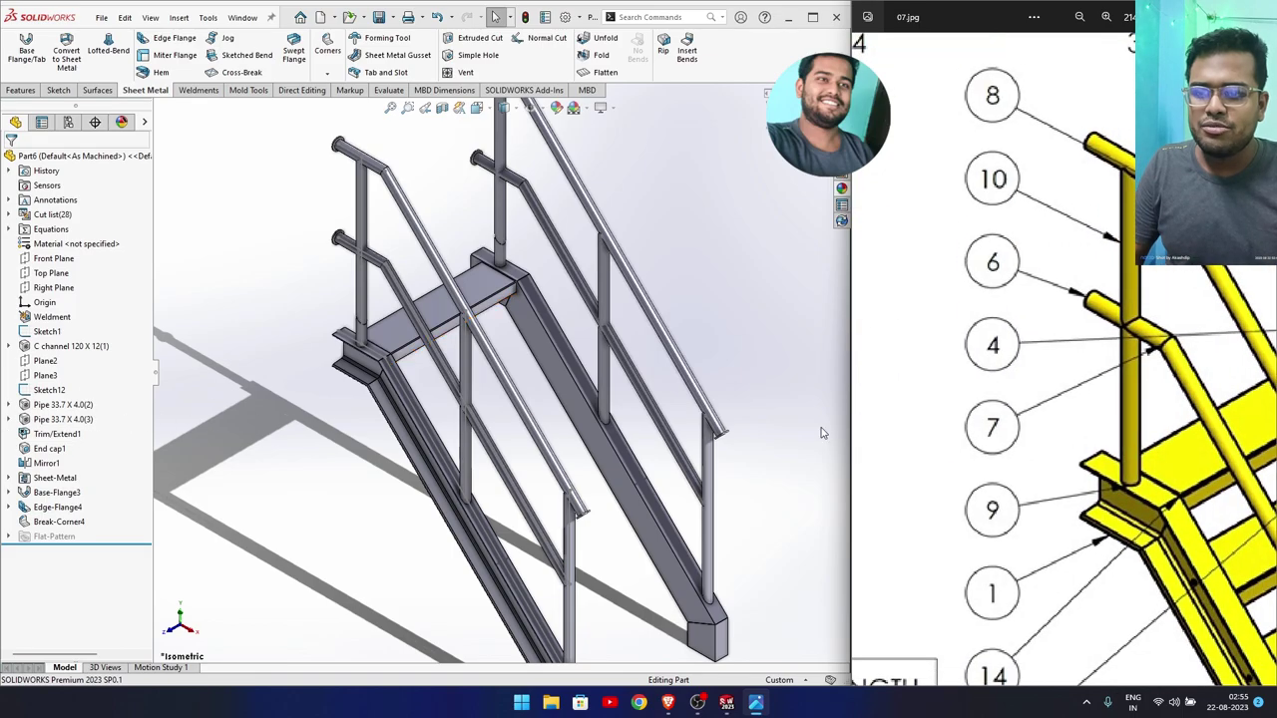
scroll(1112, 429, down, 1)
scroll(1112, 429, down, 1)
scroll(1111, 429, down, 1)
scroll(1111, 429, down, 1)
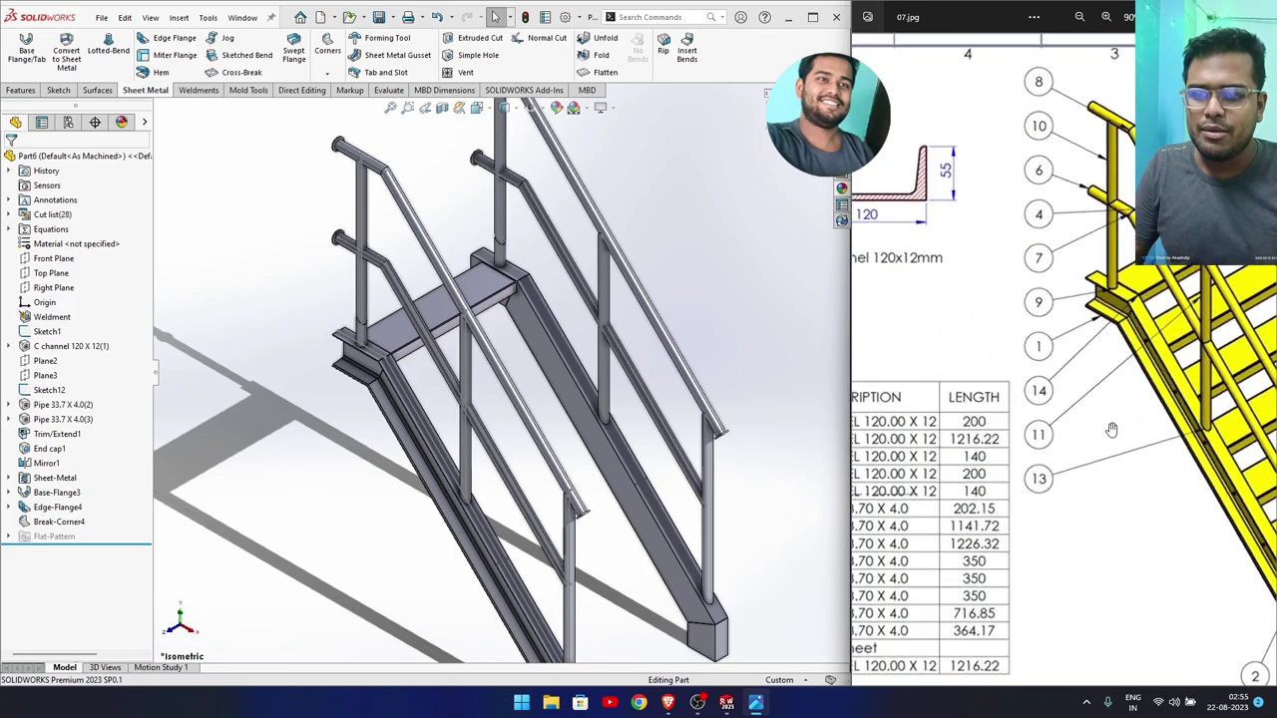
scroll(1112, 429, down, 1)
drag(1041, 442, 950, 457)
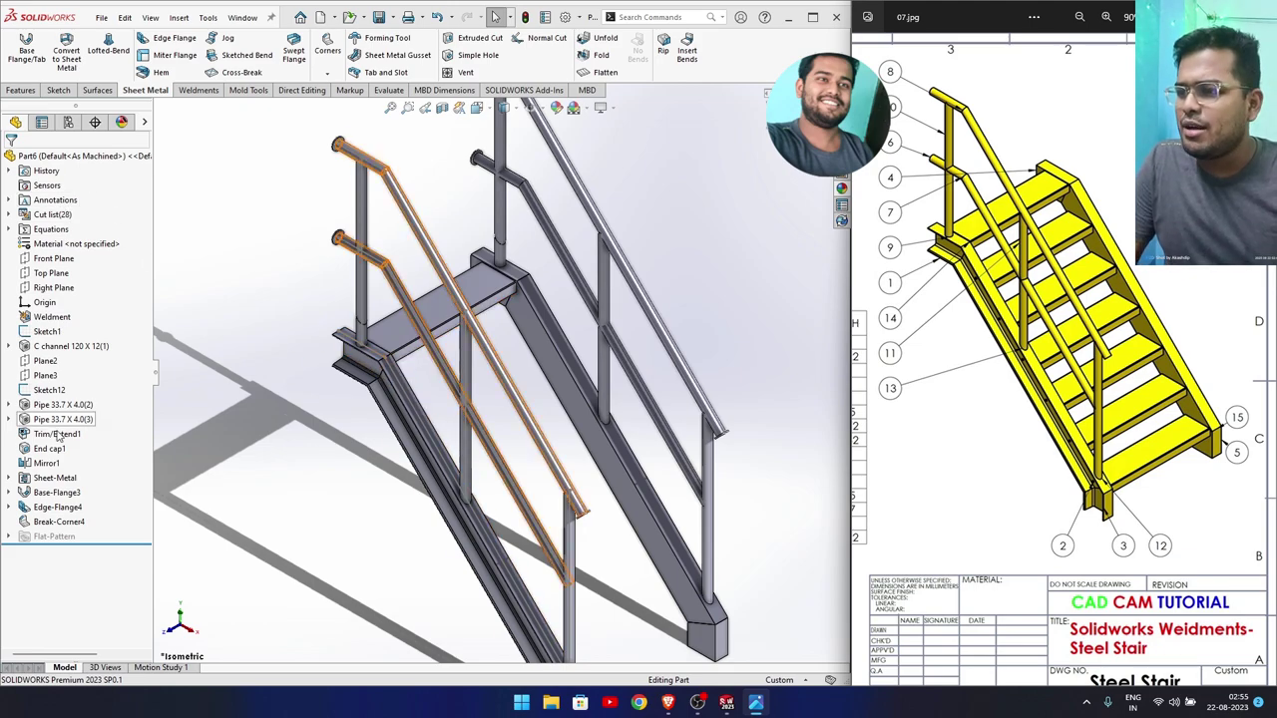
click(218, 404)
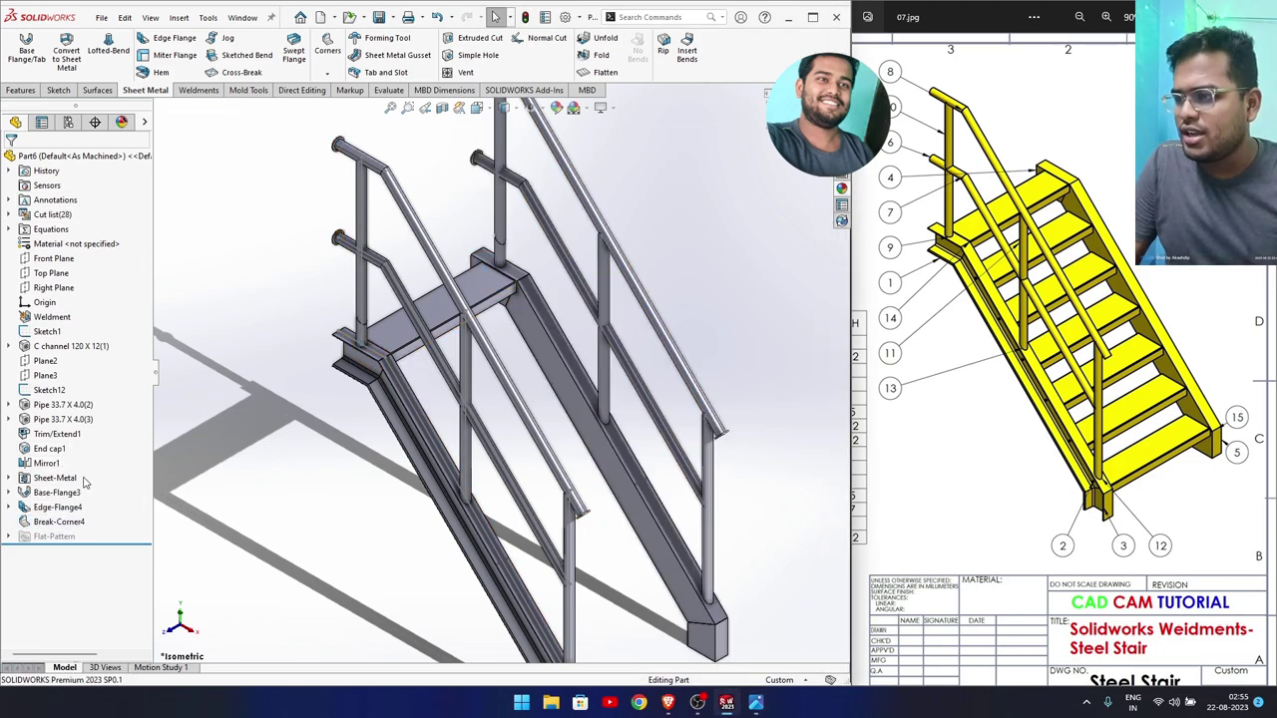
click(58, 509)
click(215, 361)
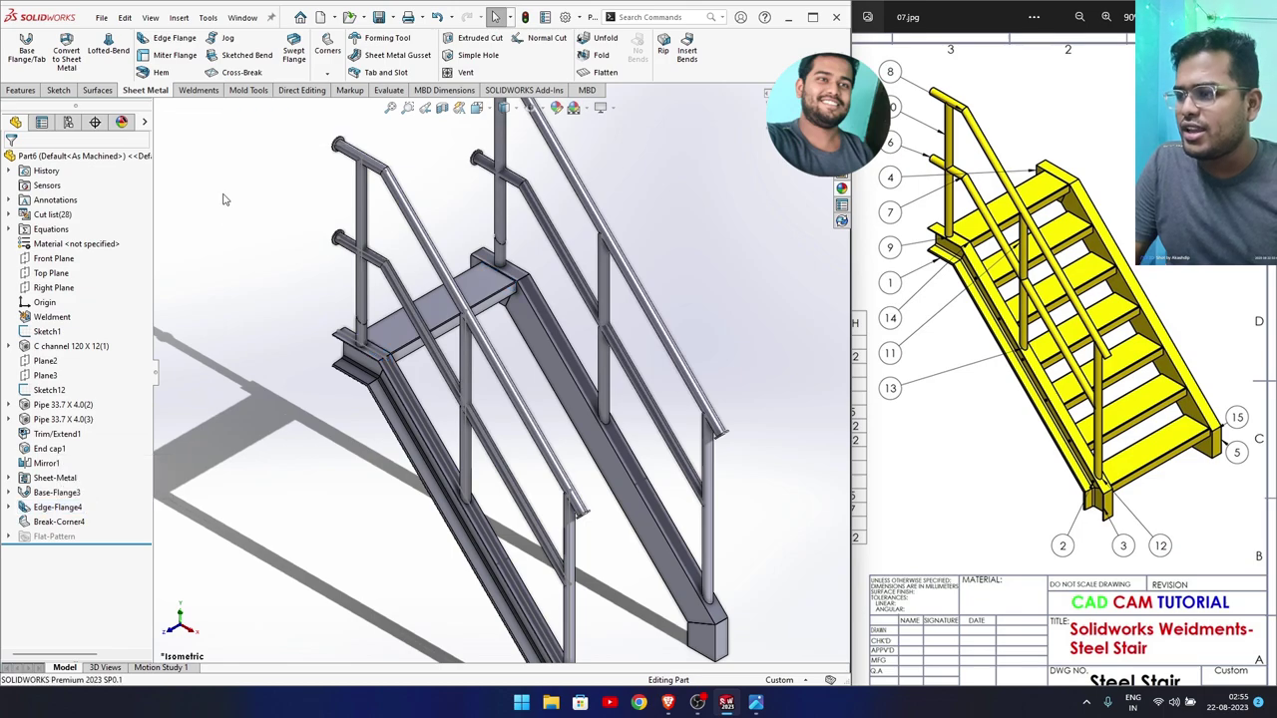
Start a linear pattern along a stringer edge, then cancel the unfinished attempt.
click(20, 90)
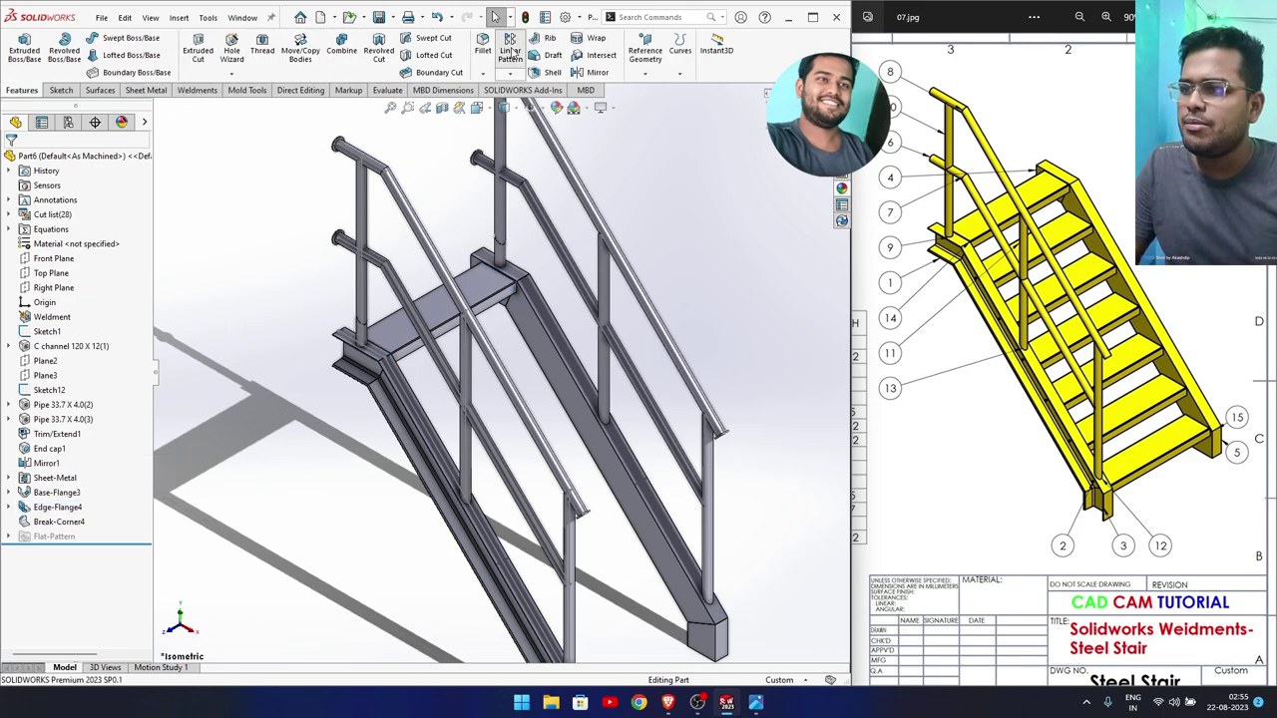
click(544, 335)
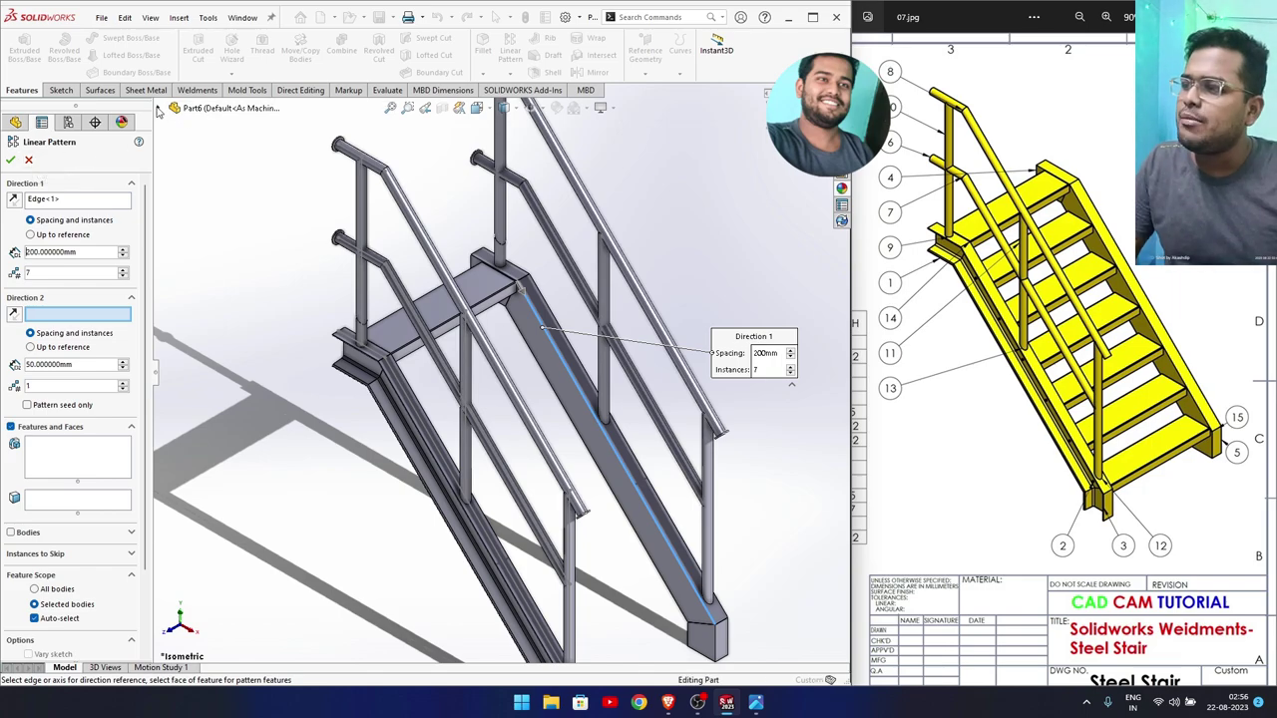
click(159, 109)
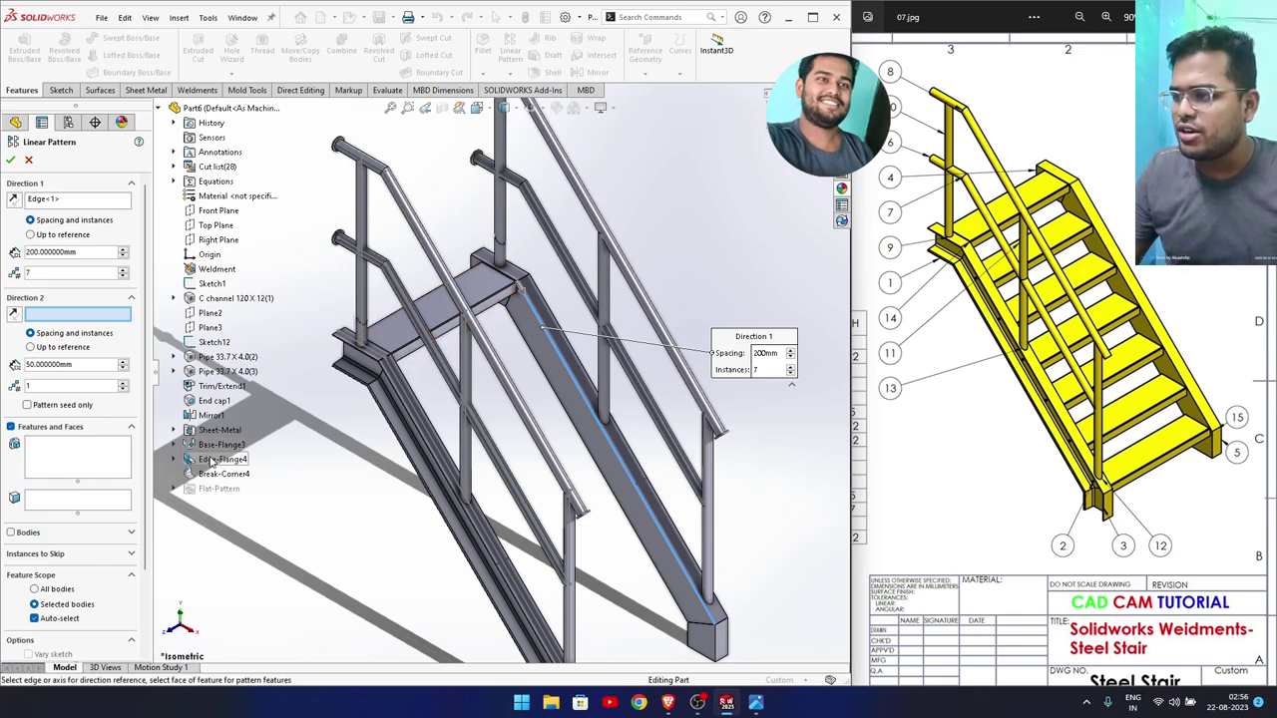
click(28, 161)
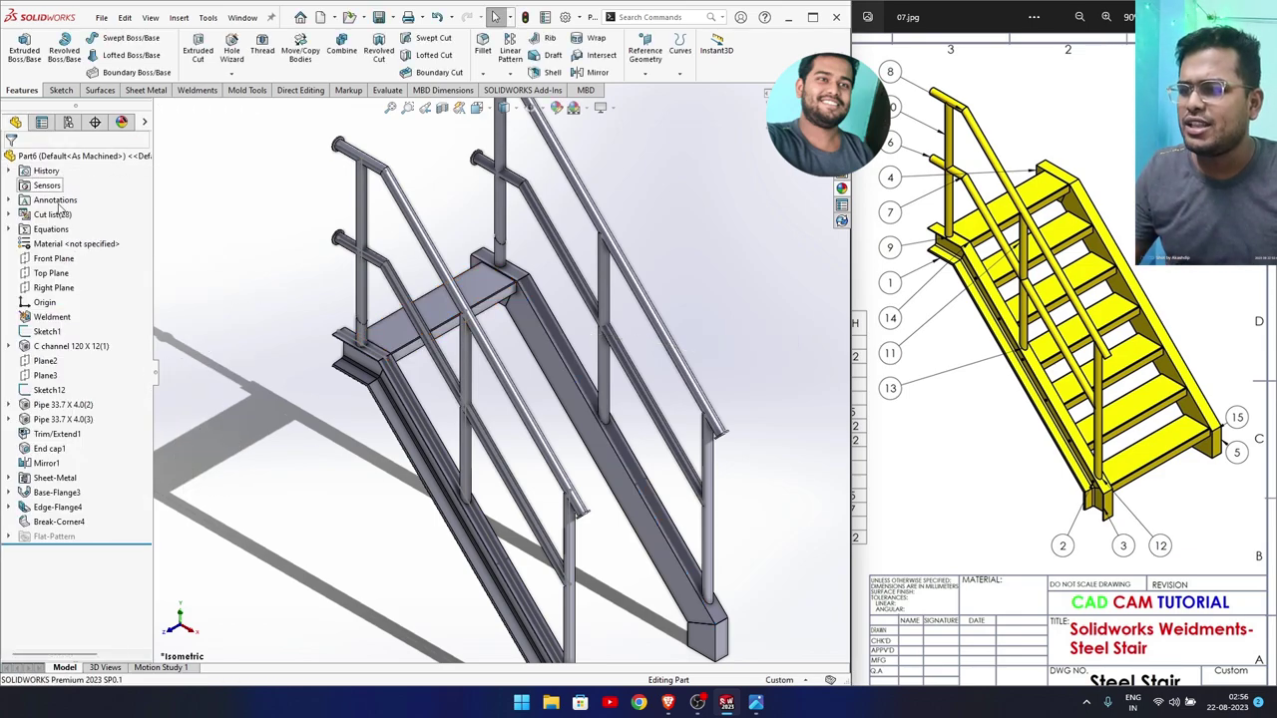
Select Break-Corner4, Edge-Flange4 and Base-Flange3 and pattern them along a stringer edge.
click(70, 523)
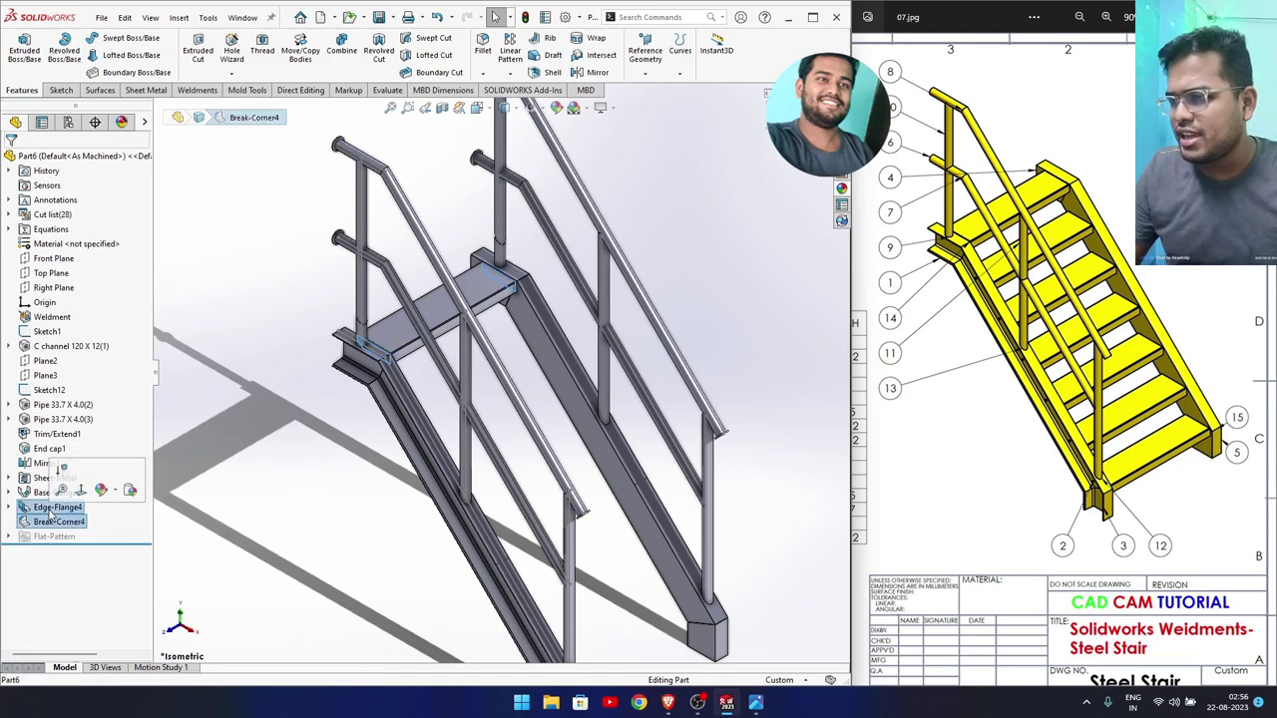
ctrl+click(47, 507)
ctrl+click(55, 493)
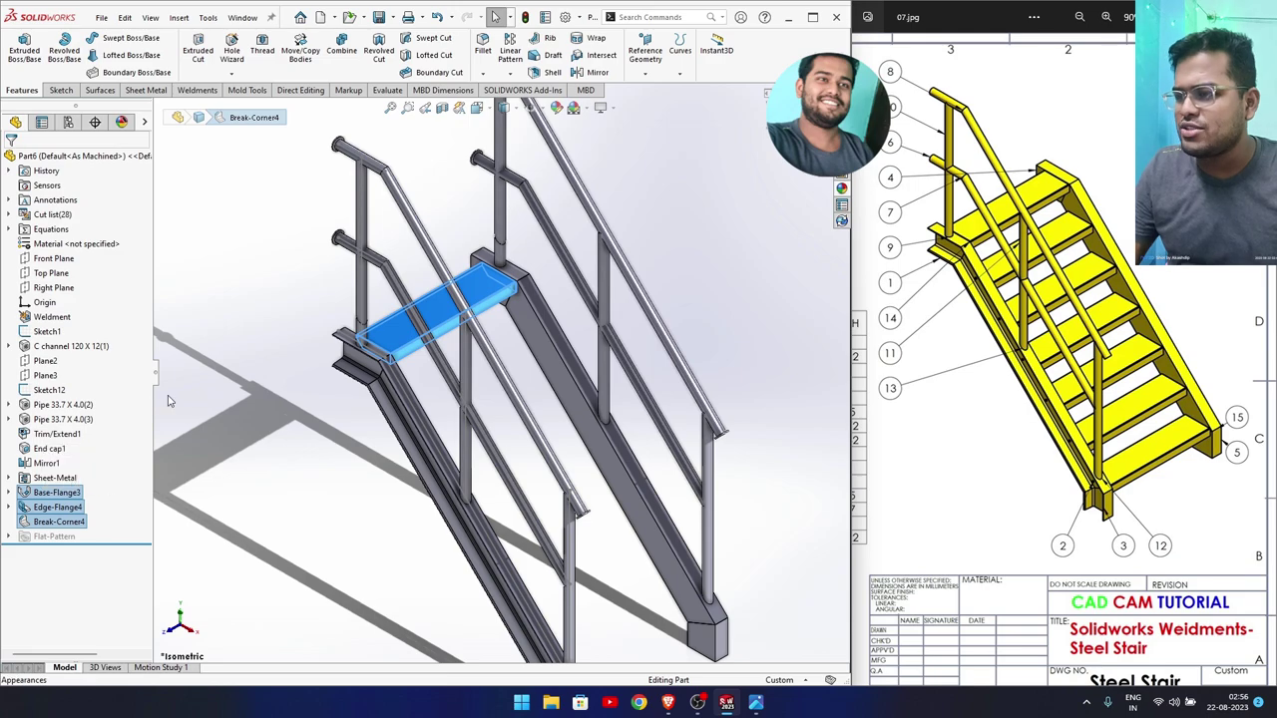
middle_drag(245, 399, 376, 366)
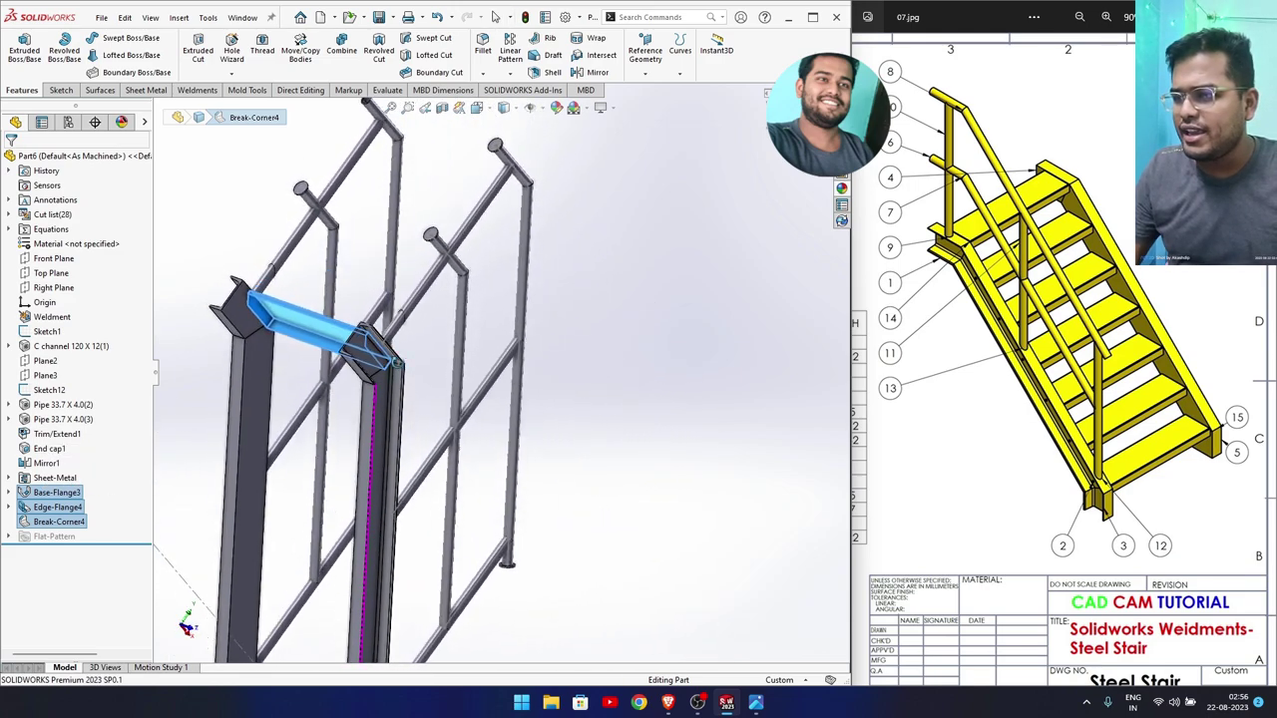
click(510, 50)
middle_drag(329, 419, 218, 258)
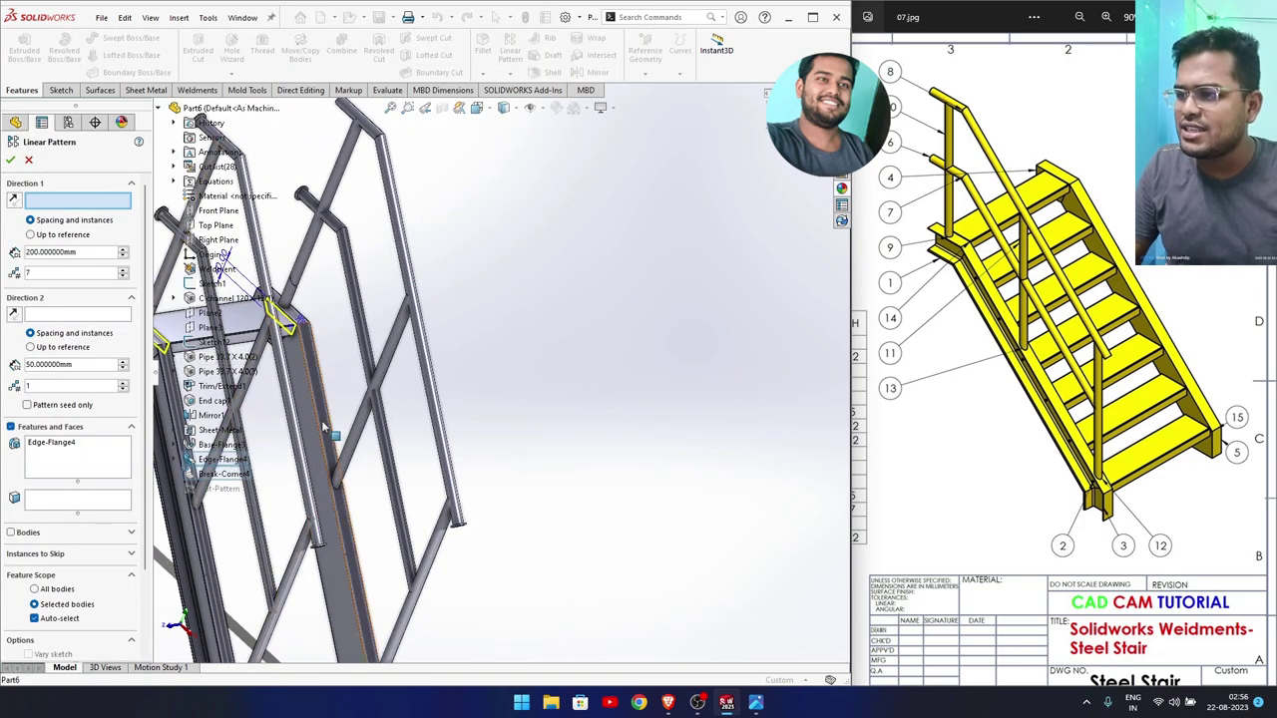
click(342, 446)
Set the pattern to 200 mm spacing with 7 instances, checking the reference drawing, and confirm.
scroll(346, 449, up, 3)
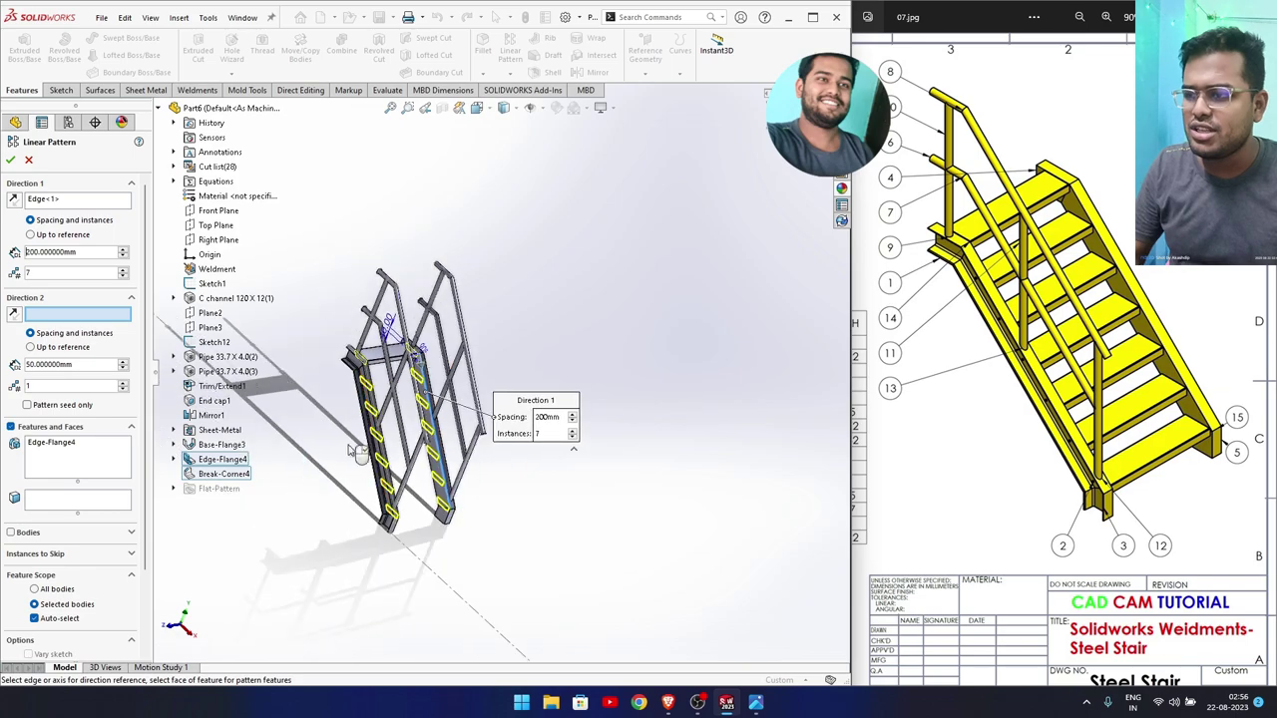
middle_drag(346, 449, 420, 429)
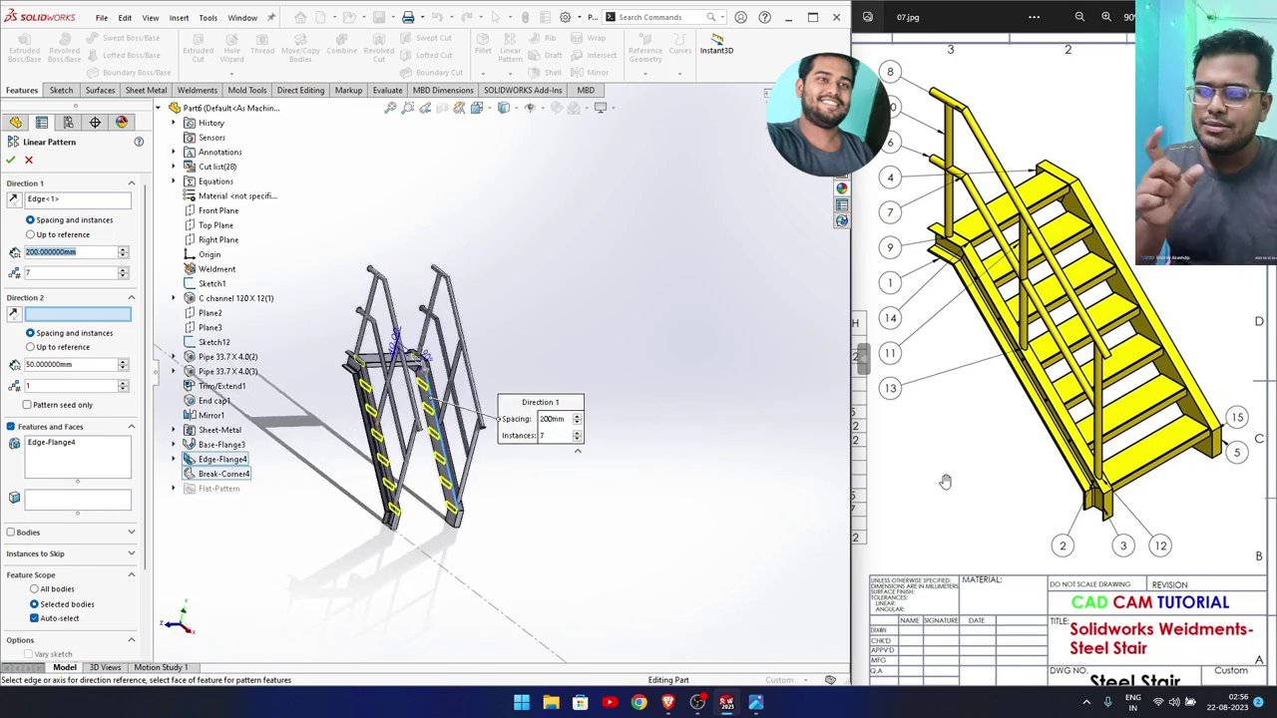
scroll(1058, 399, down, 2)
drag(1058, 399, 1270, 504)
scroll(997, 452, left, 3)
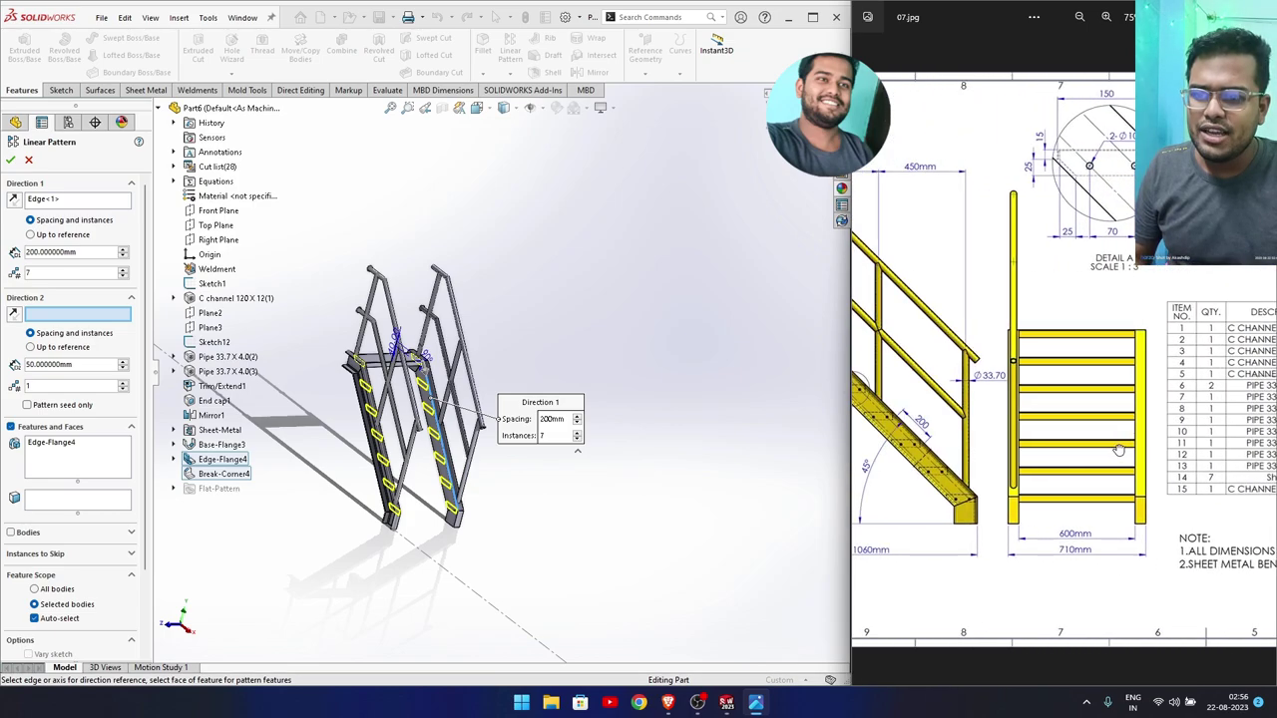
scroll(951, 318, up, 2)
scroll(968, 330, up, 2)
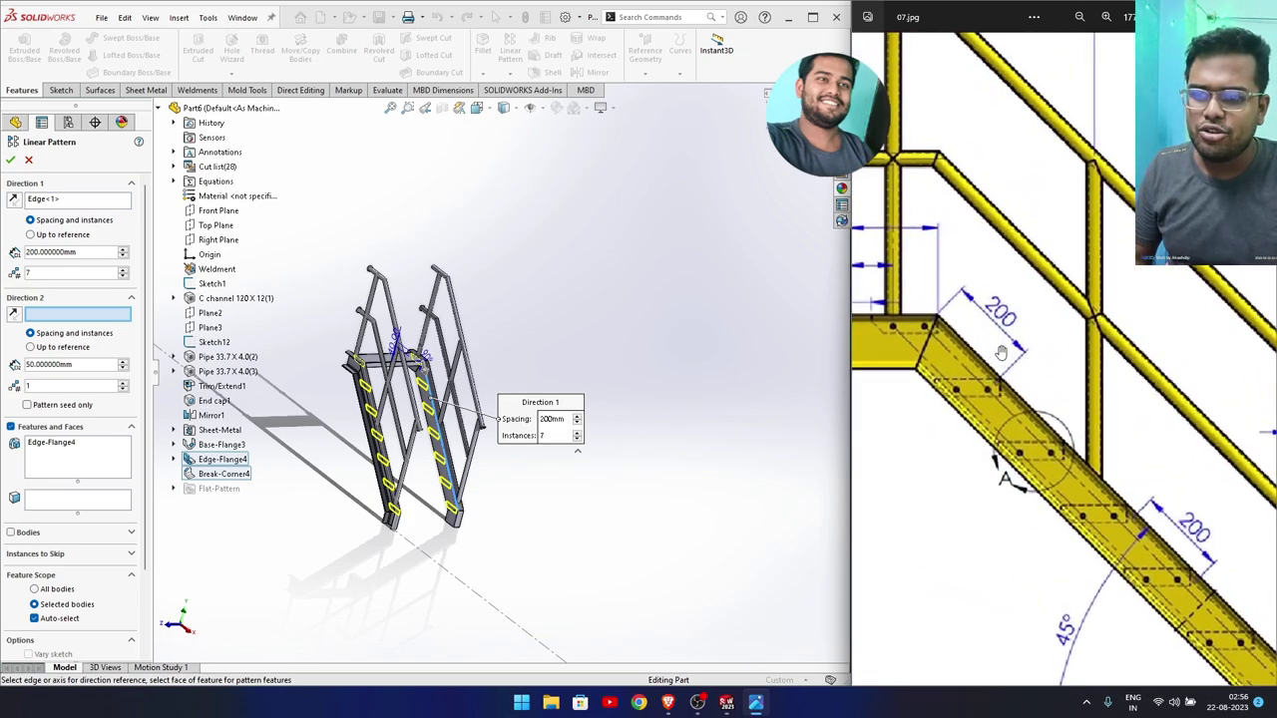
scroll(988, 344, up, 2)
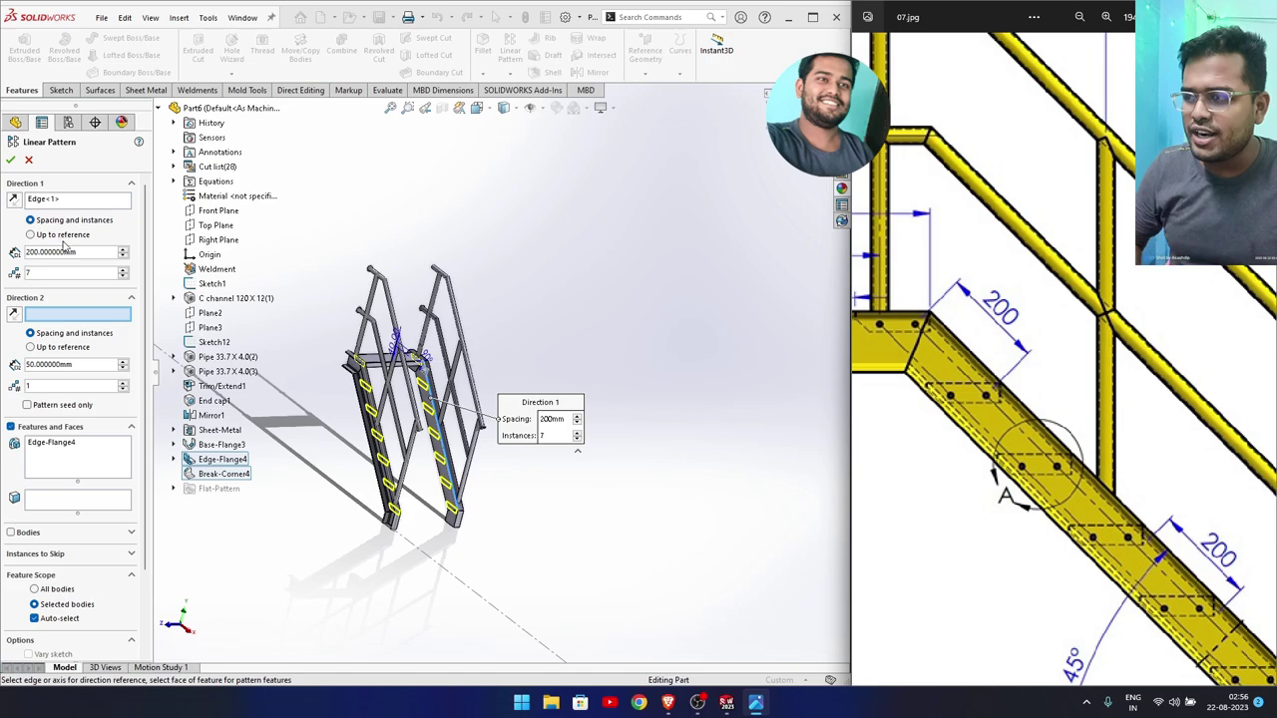
drag(83, 253, 32, 261)
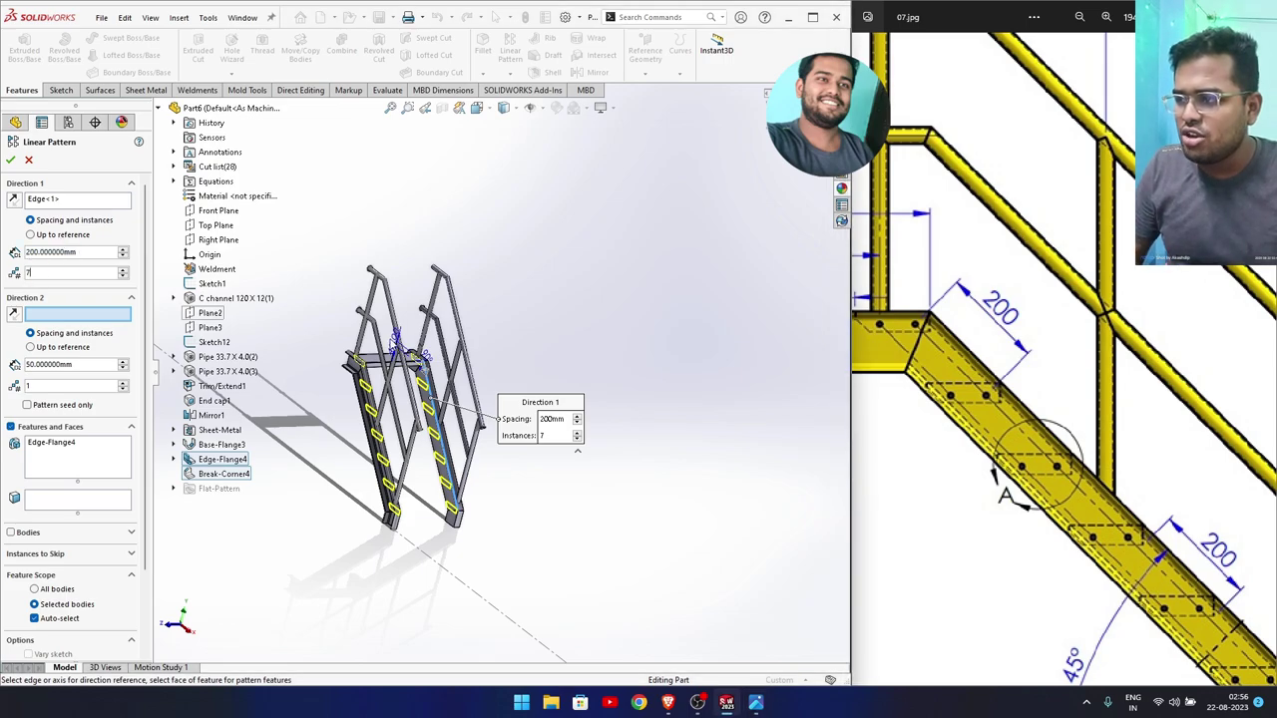
scroll(1085, 428, down, 5)
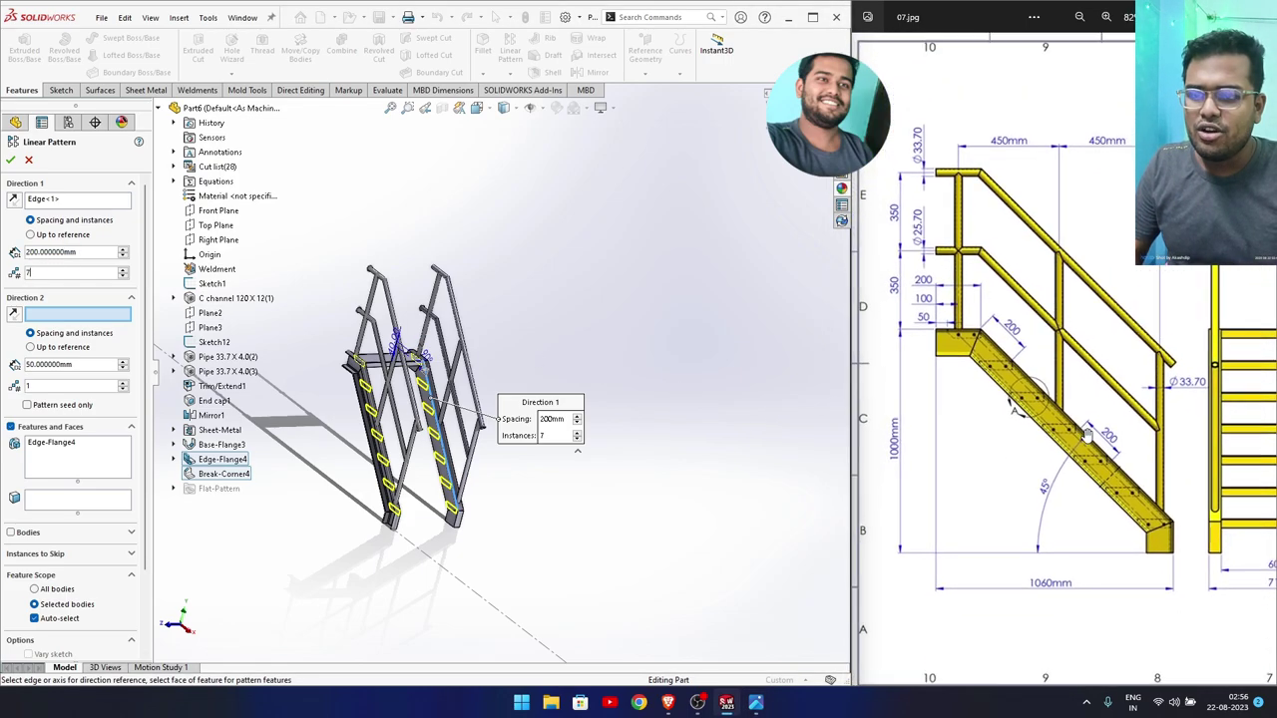
drag(894, 479, 714, 473)
scroll(1089, 278, up, 3)
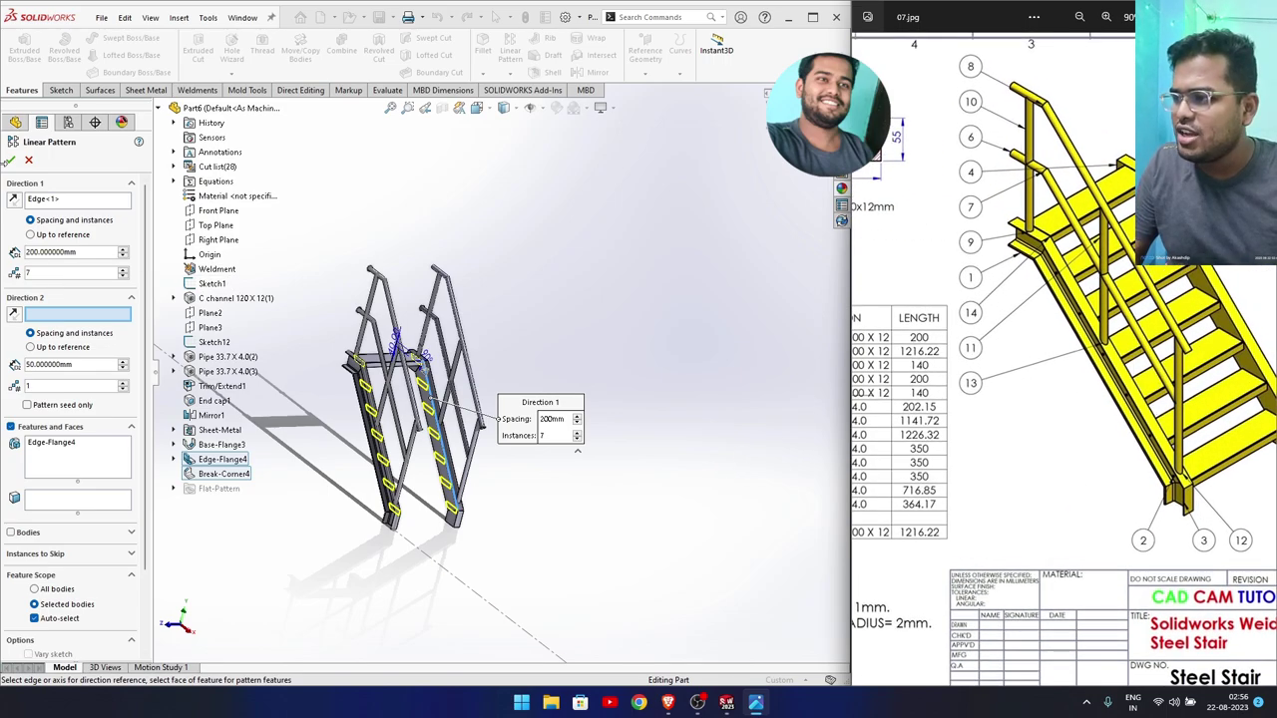
click(10, 161)
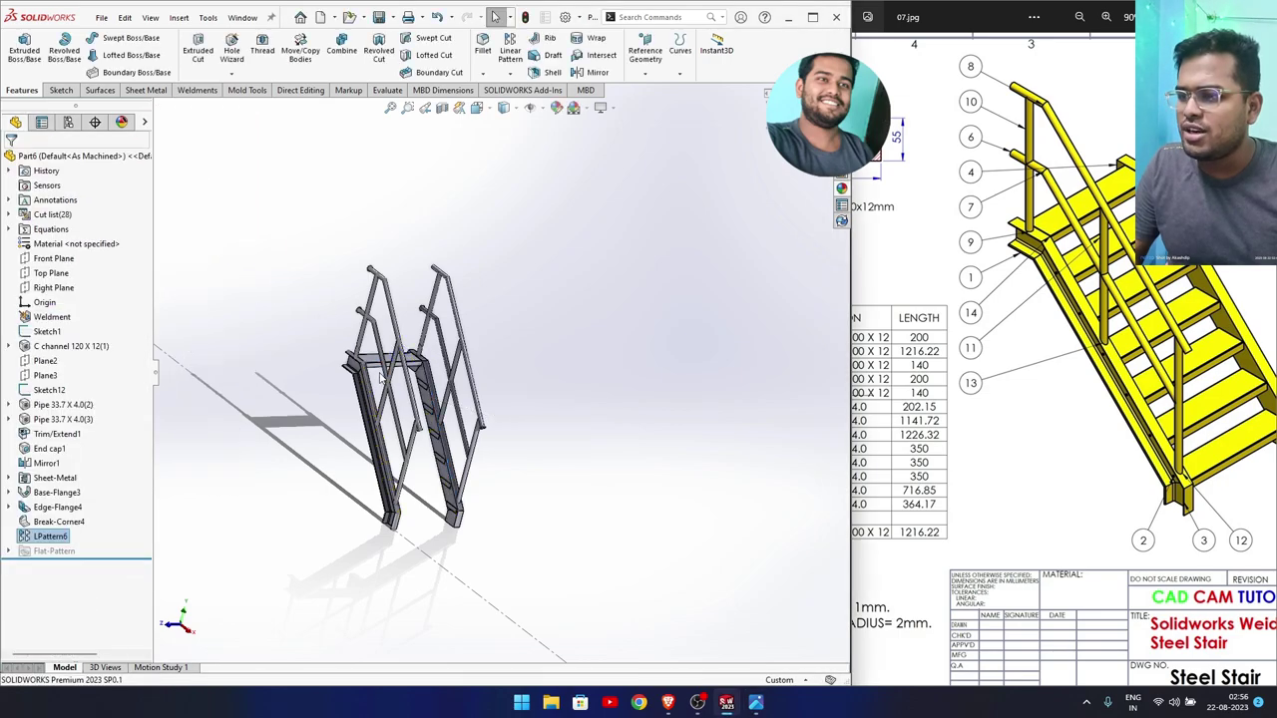
Switch to the isometric view and reopen LPattern6 for editing, keeping 200 mm spacing.
scroll(392, 385, down, 2)
scroll(391, 385, down, 2)
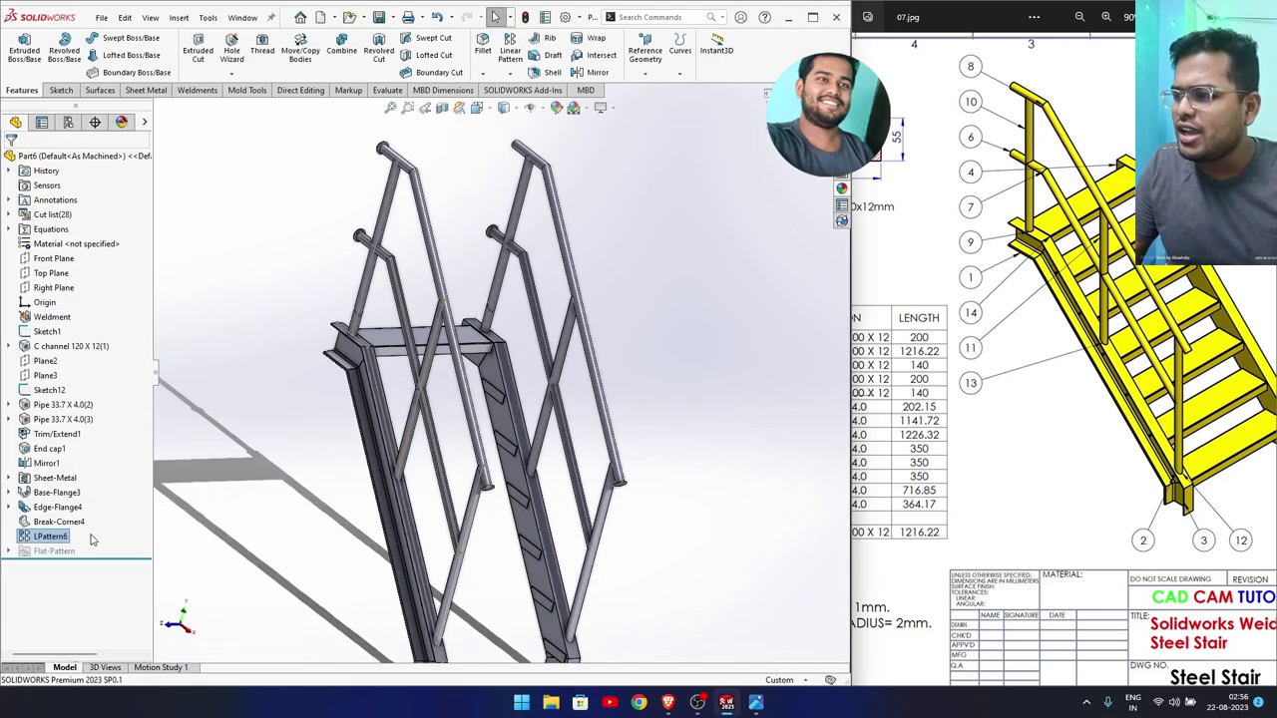
mouse_move(522, 355)
middle_down()
mouse_move(532, 345)
mouse_move(539, 380)
middle_up()
key(space)
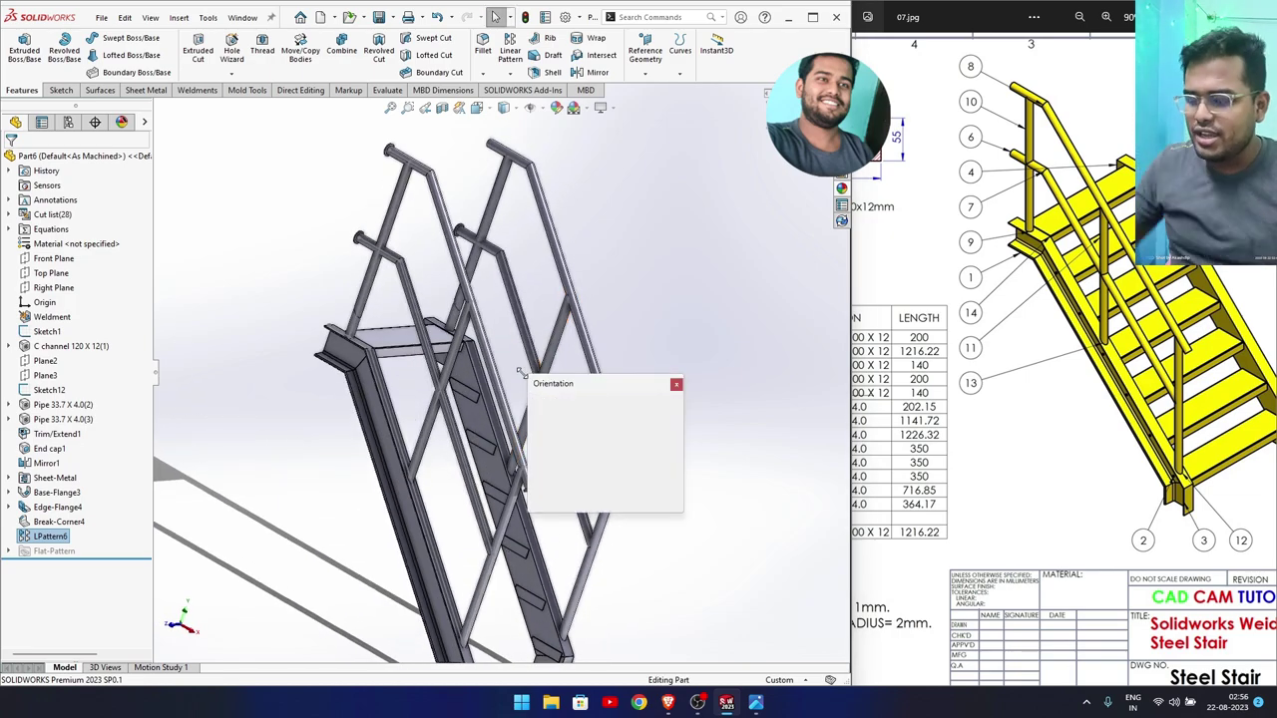
click(632, 400)
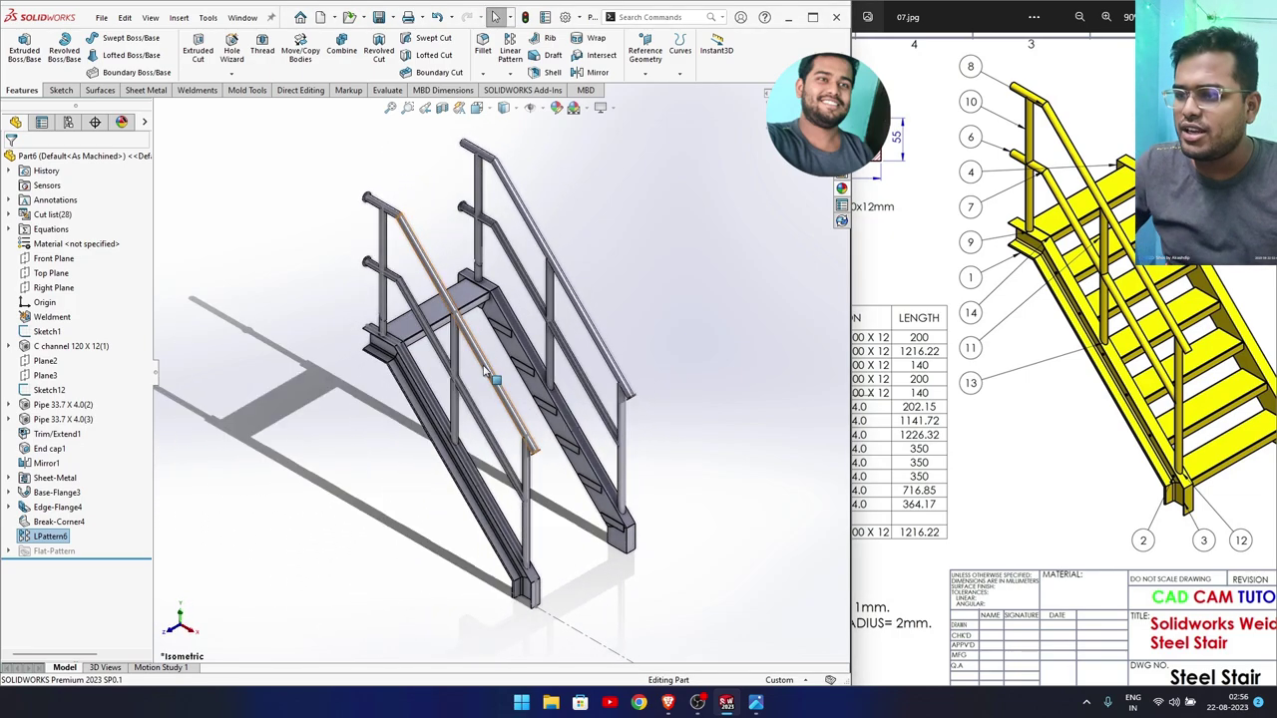
click(55, 507)
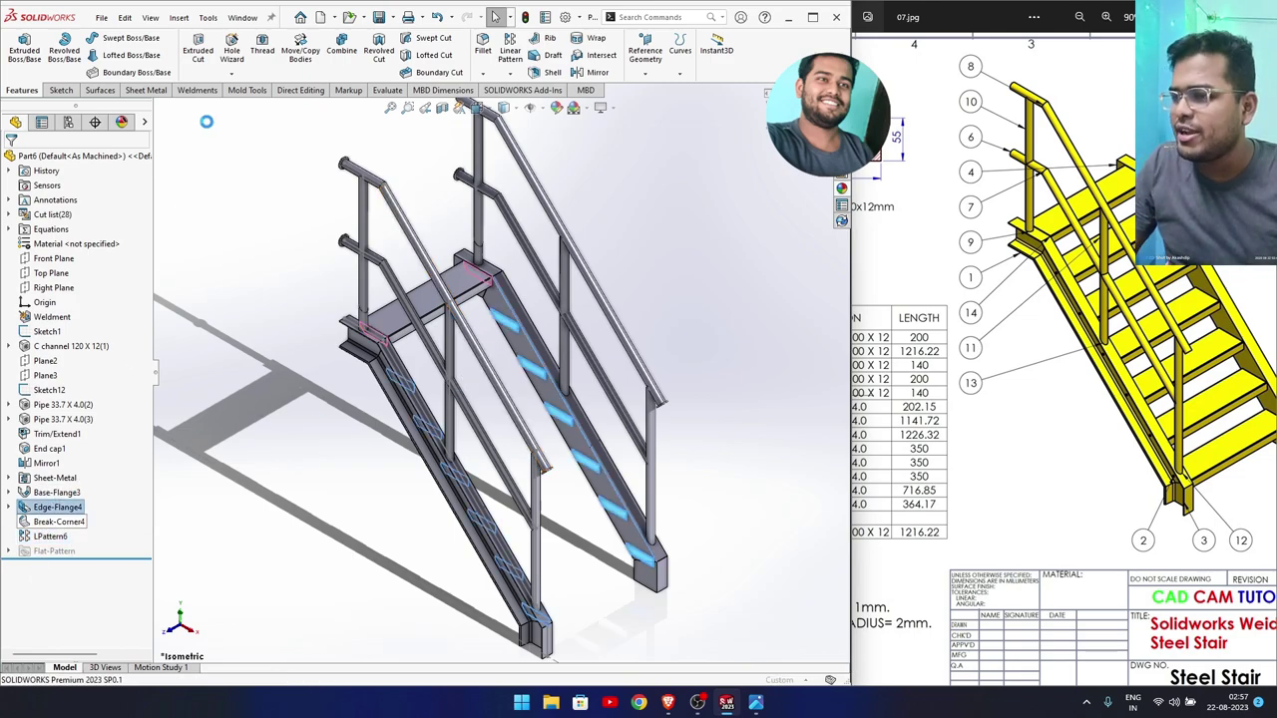
click(50, 536)
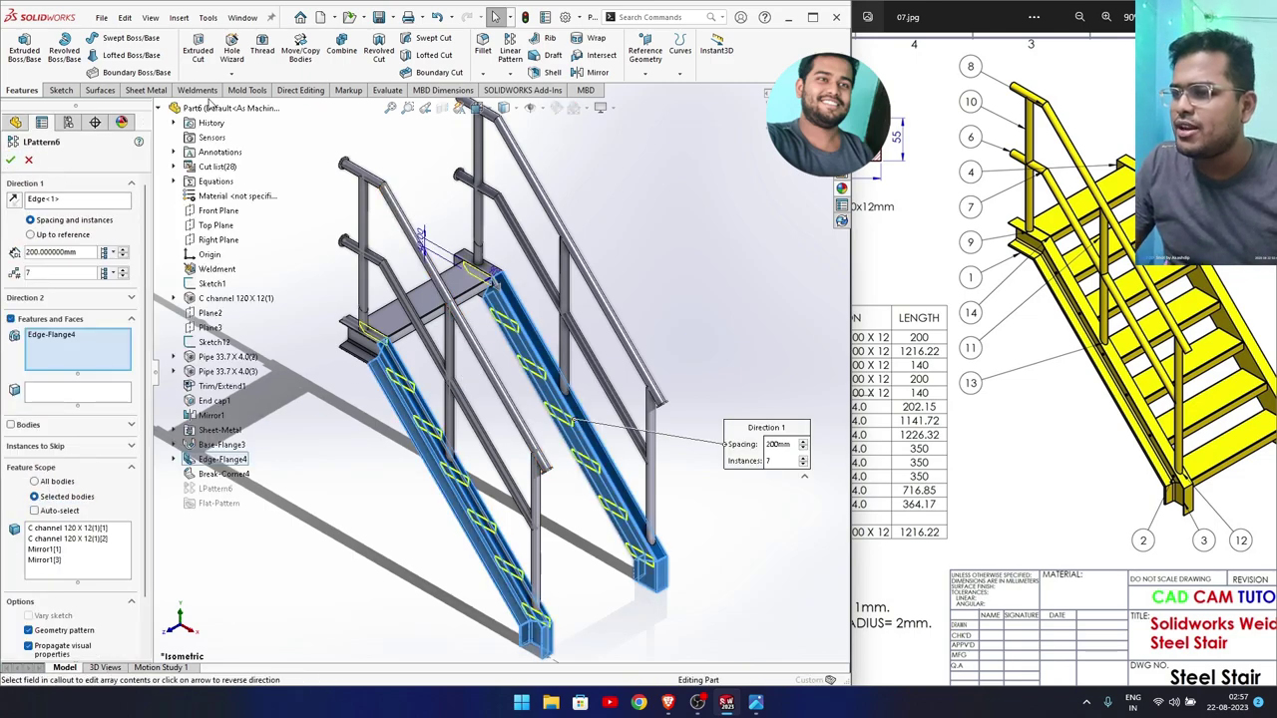
click(124, 252)
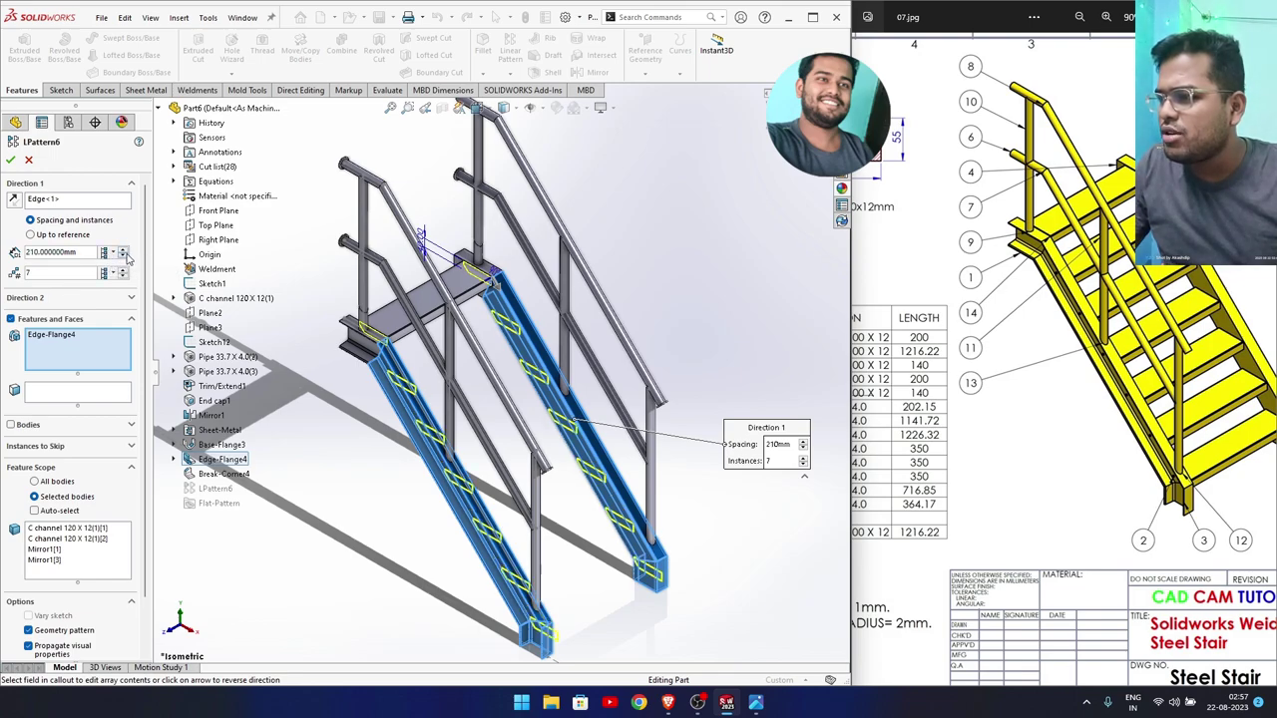
click(125, 257)
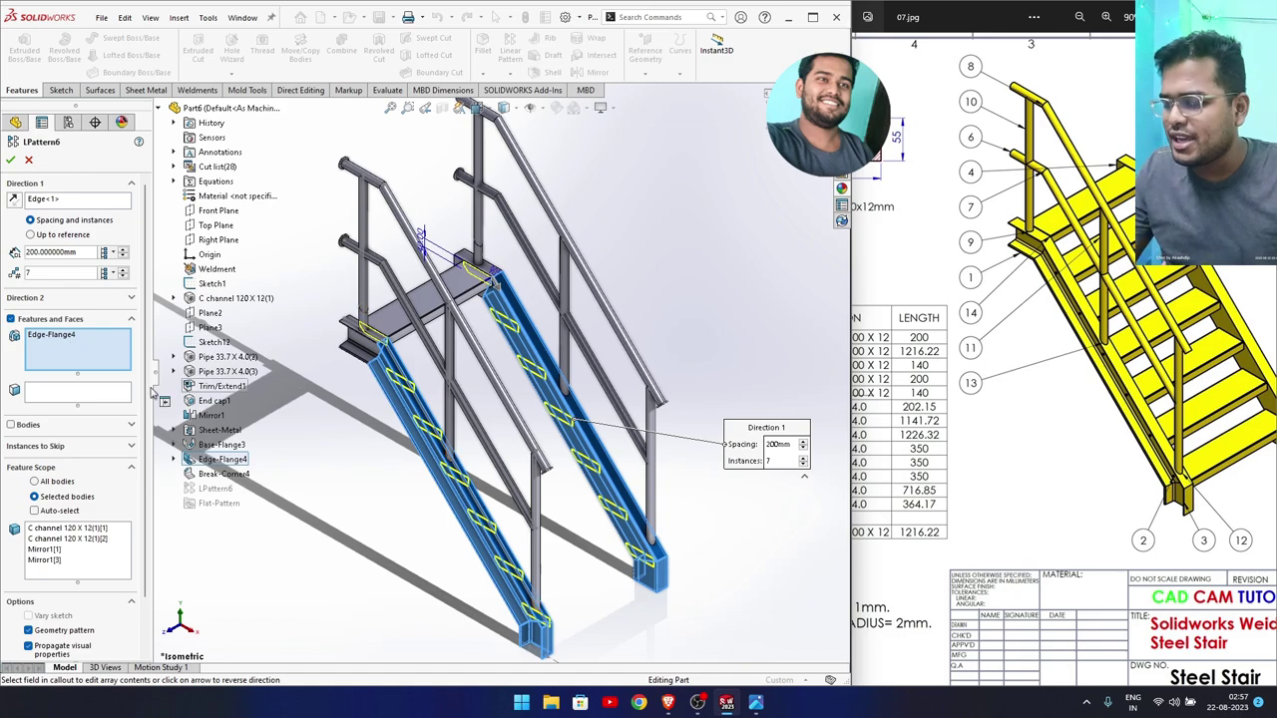
Switch the pattern to Bodies, select the Break-Corner4 body and confirm with 7 instances.
click(55, 431)
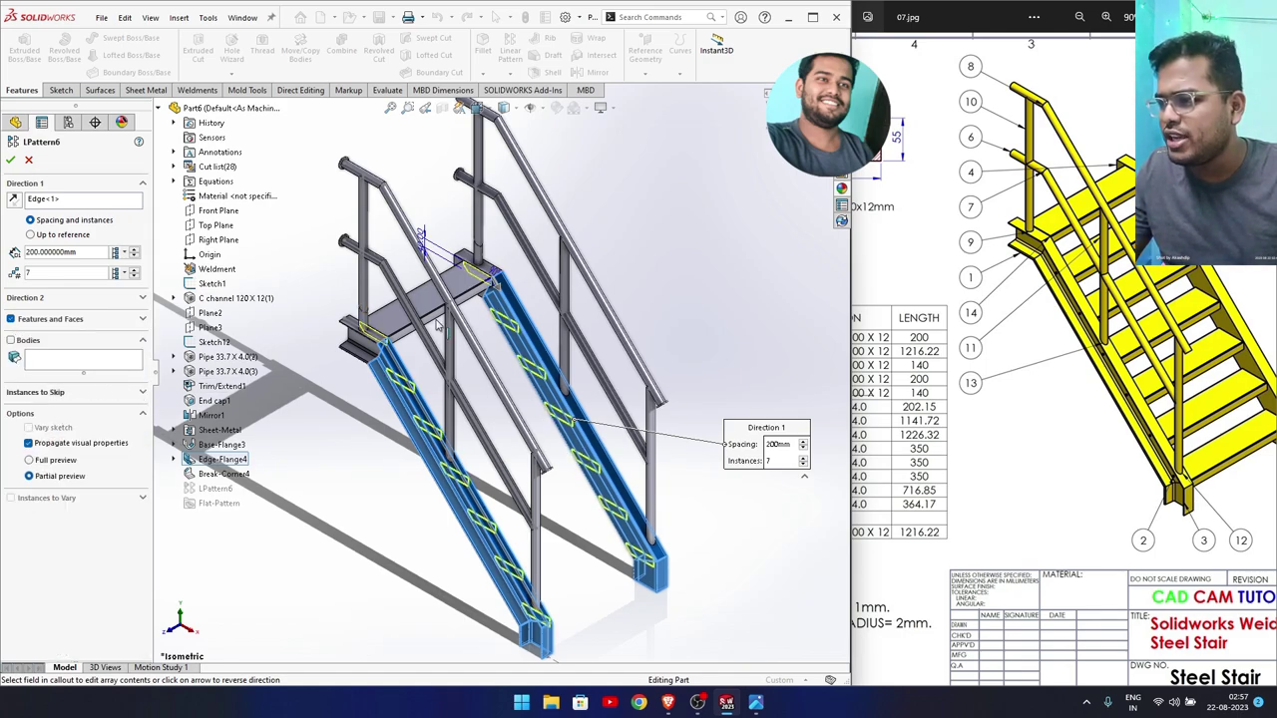
click(391, 331)
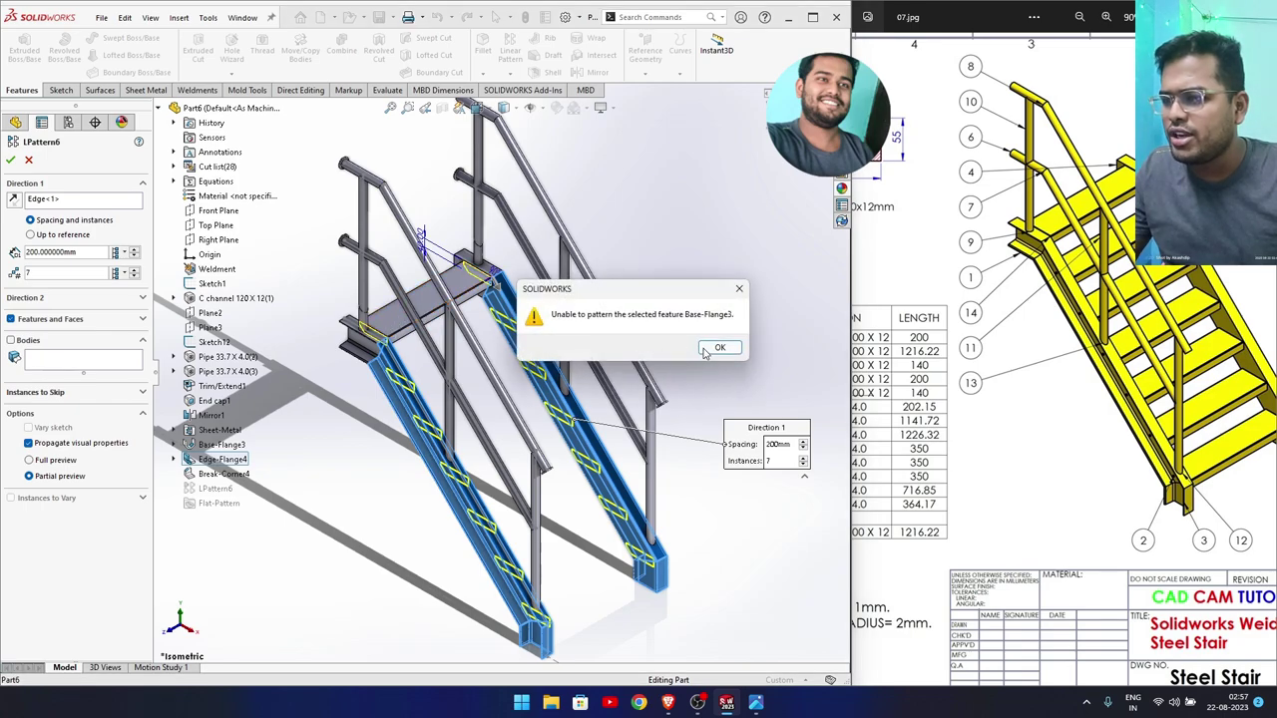
click(718, 349)
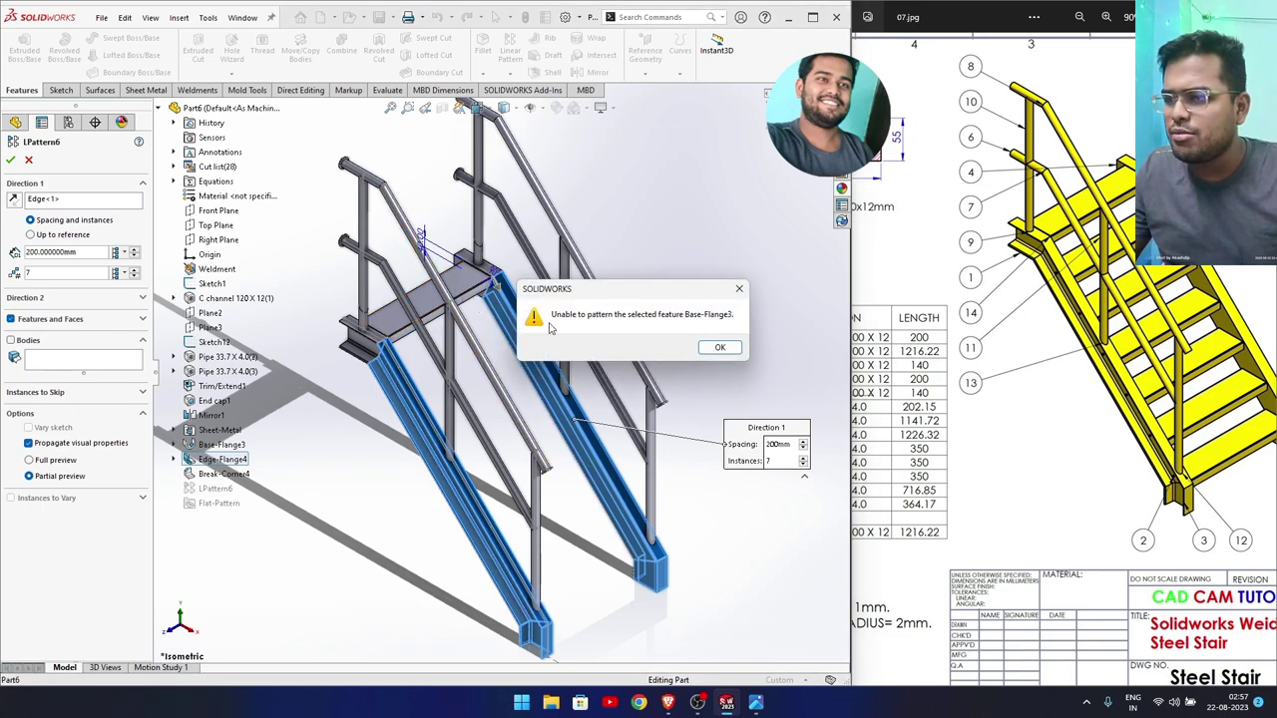
click(704, 349)
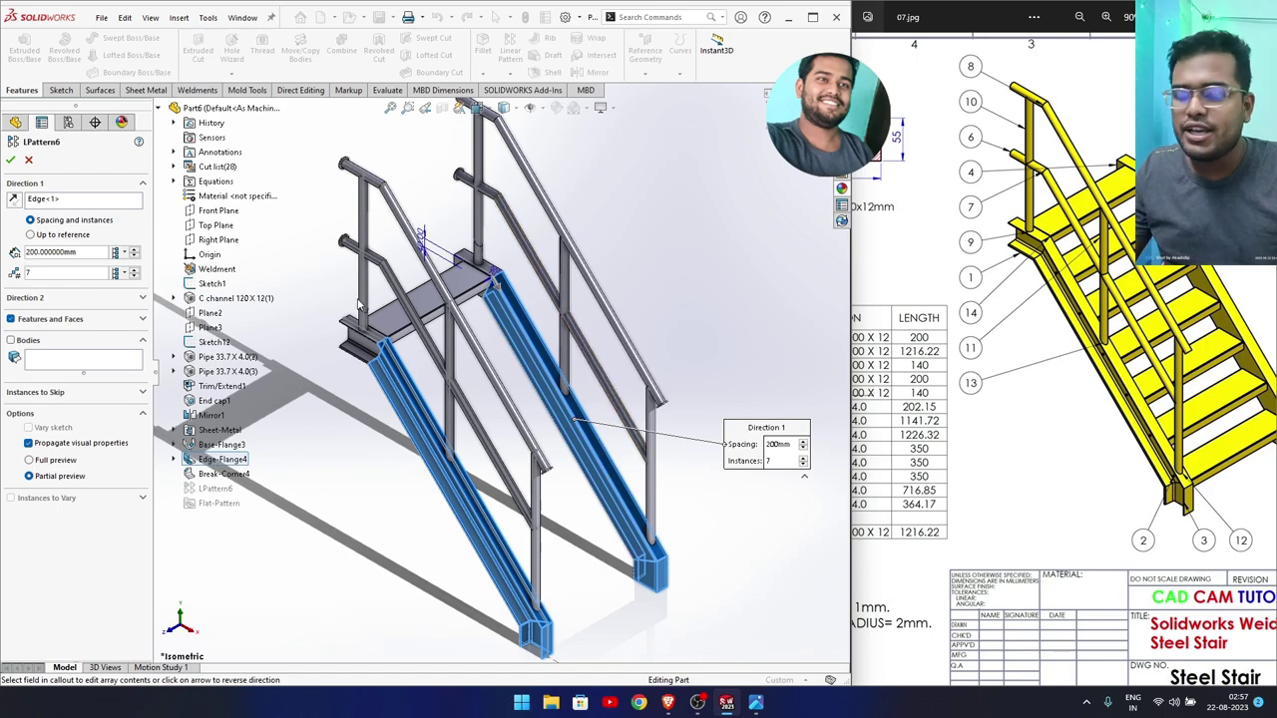
click(11, 340)
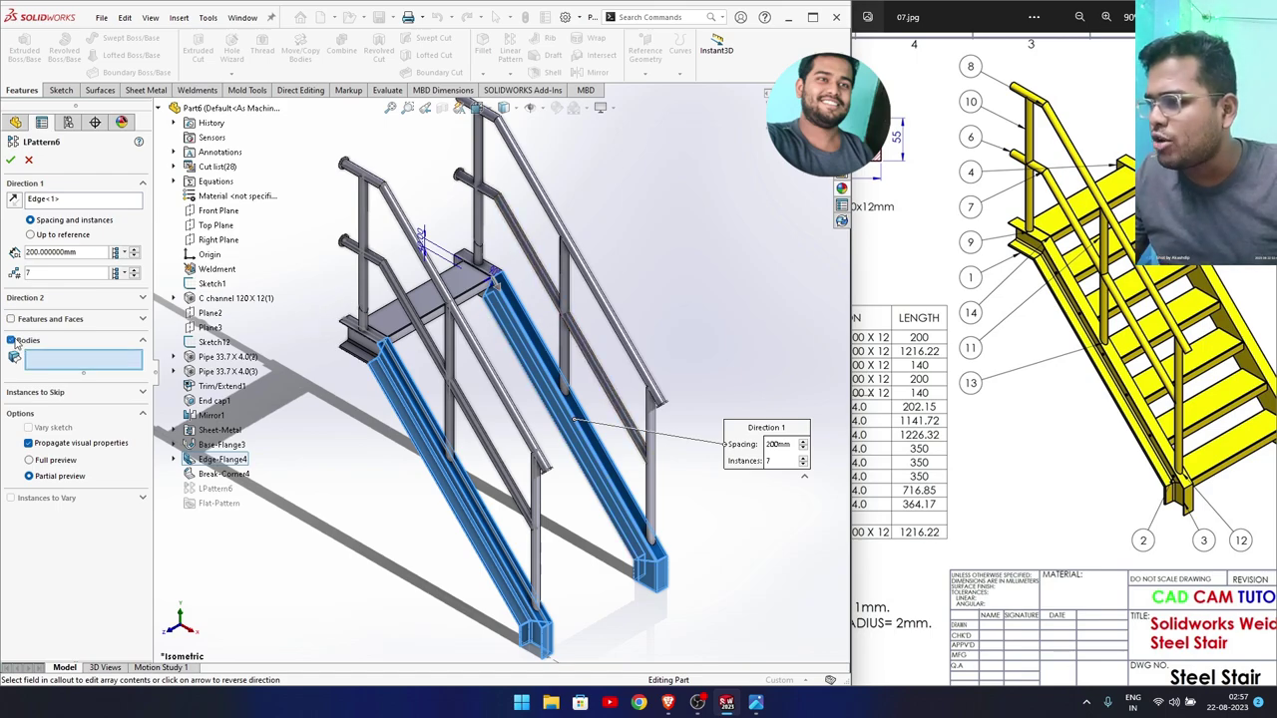
click(475, 318)
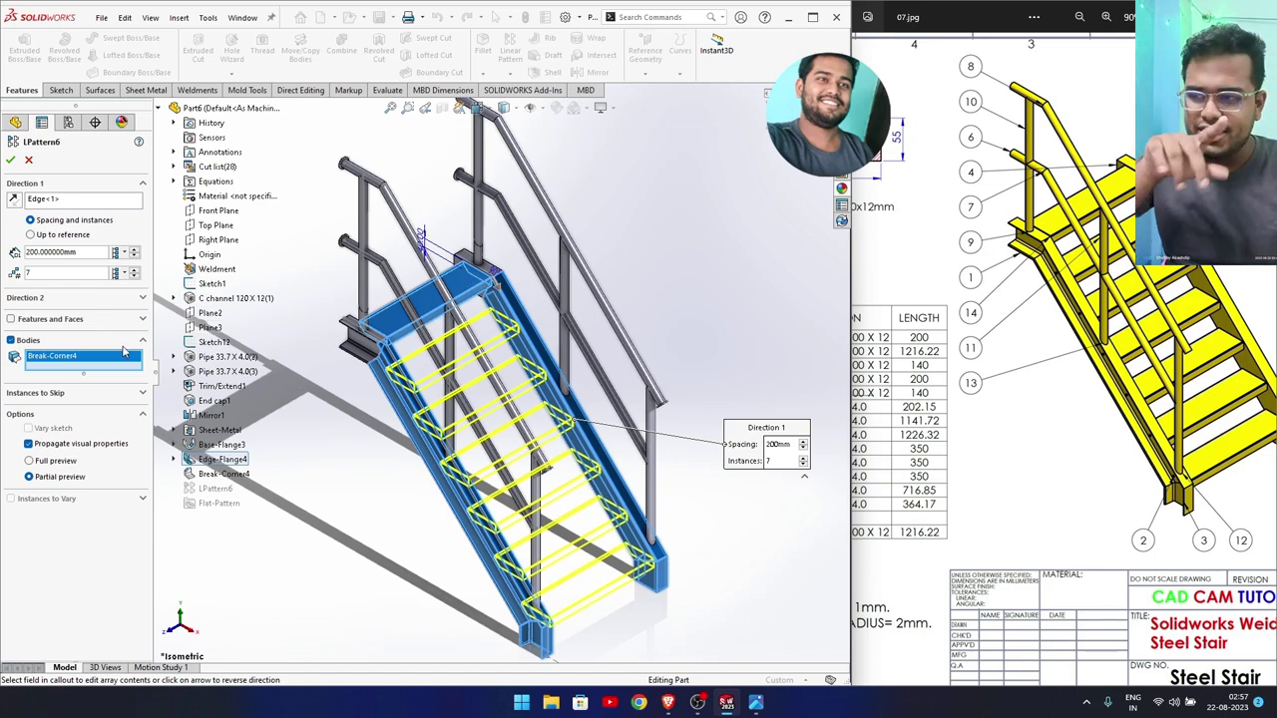
click(10, 160)
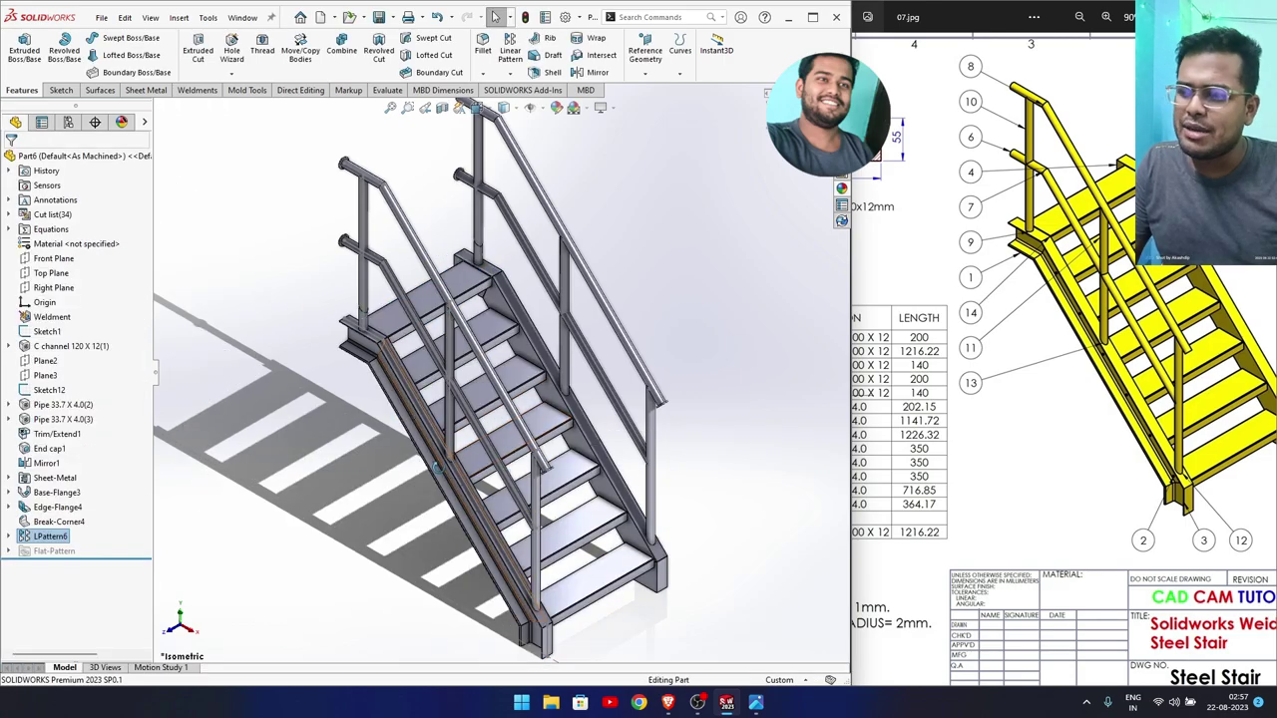
Inspect the new treads and select the Edge-Flange4 end face for the dowel holes.
mouse_move(436, 469)
middle_down()
mouse_move(527, 417)
mouse_move(439, 319)
middle_up()
scroll(434, 316, down, 2)
scroll(434, 315, down, 4)
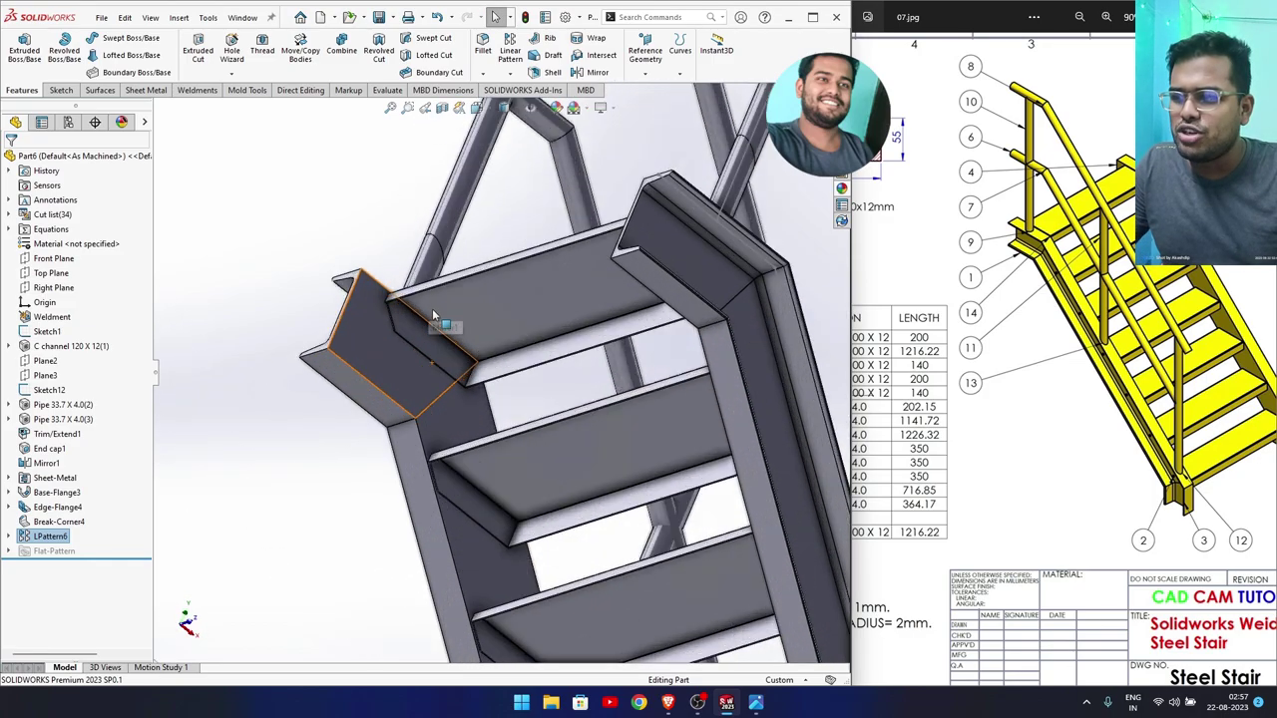
scroll(434, 315, down, 1)
mouse_move(868, 232)
mouse_down()
mouse_move(1184, 231)
mouse_move(1126, 232)
mouse_up()
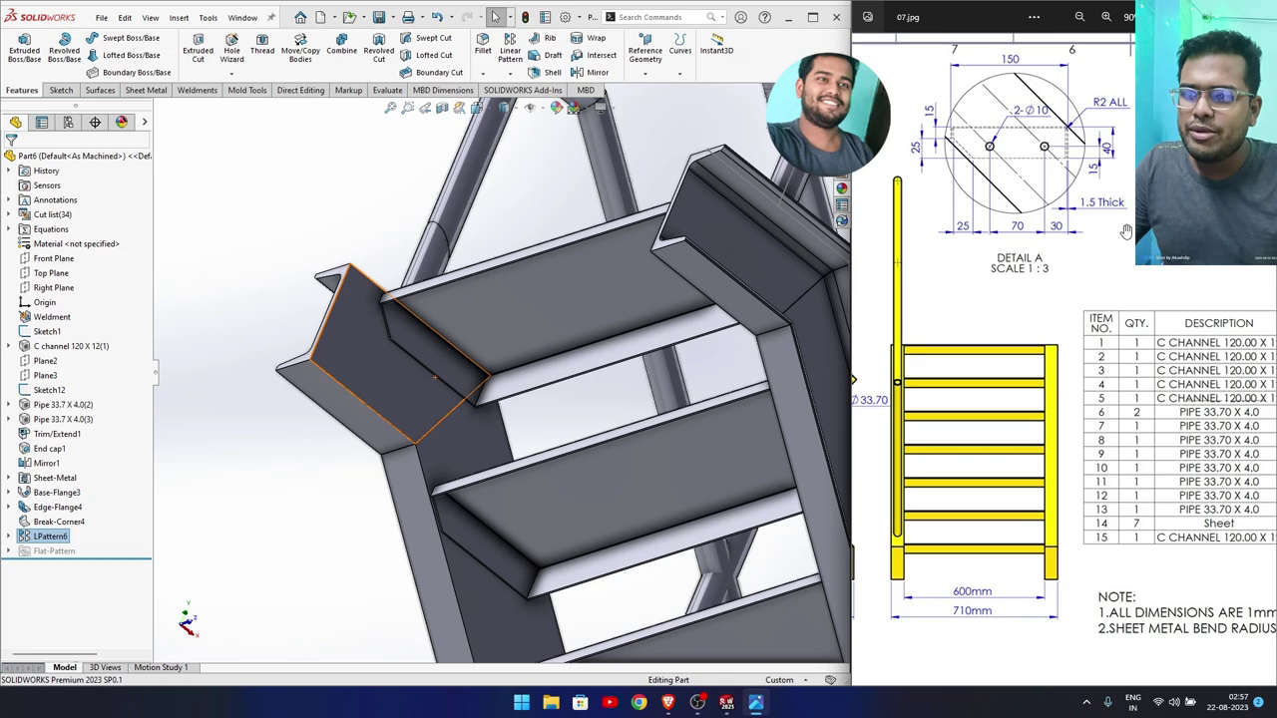
scroll(1125, 231, up, 3)
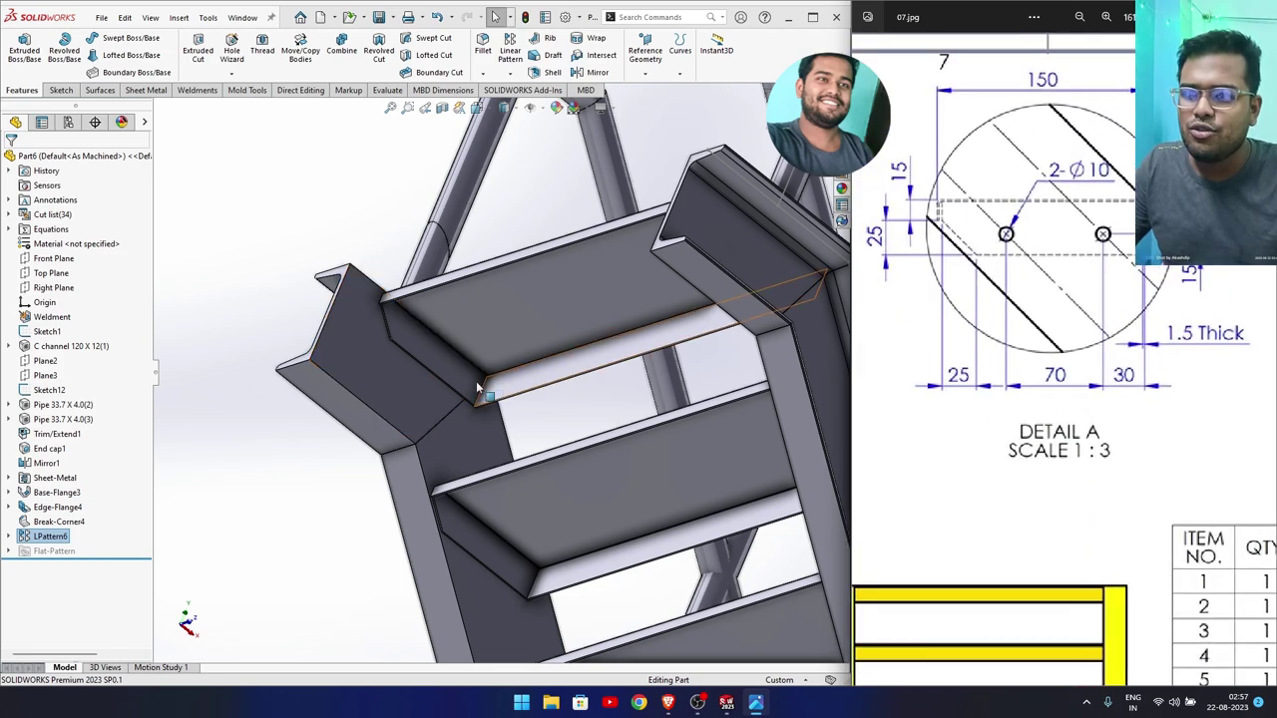
click(441, 356)
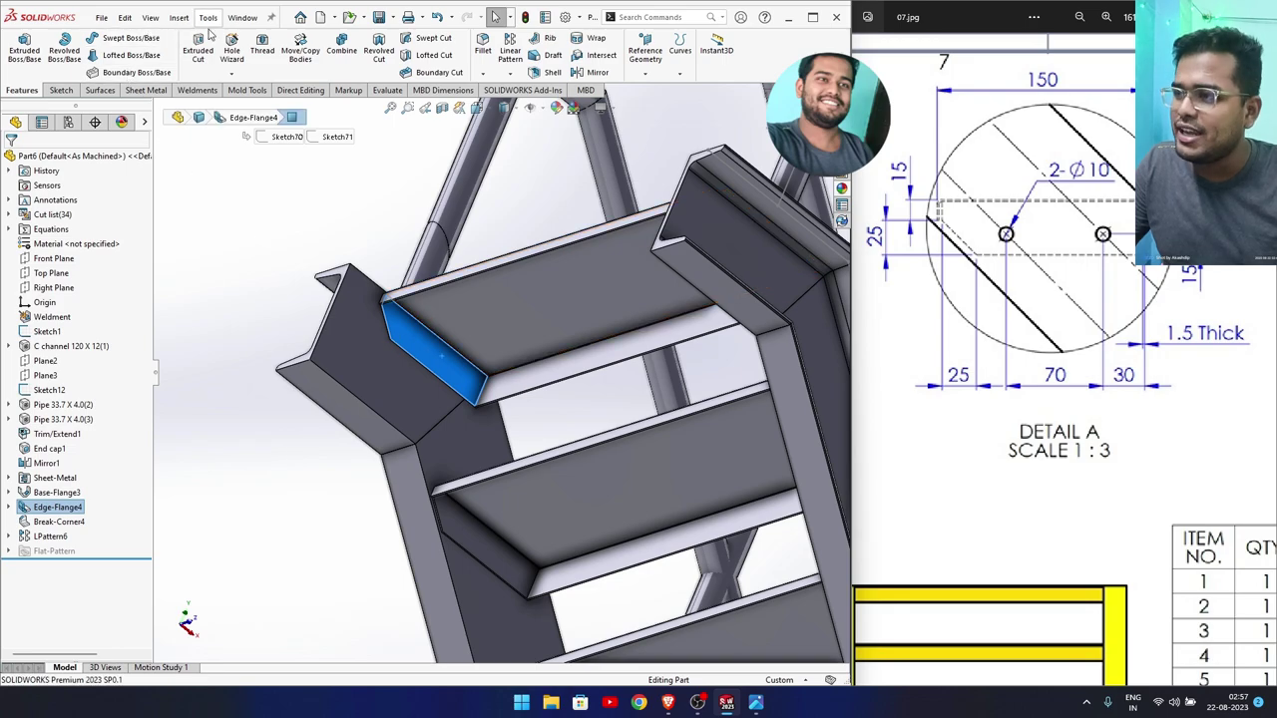
Create Ø10.0 Through All dowel holes with a point placed on the channel face.
click(230, 50)
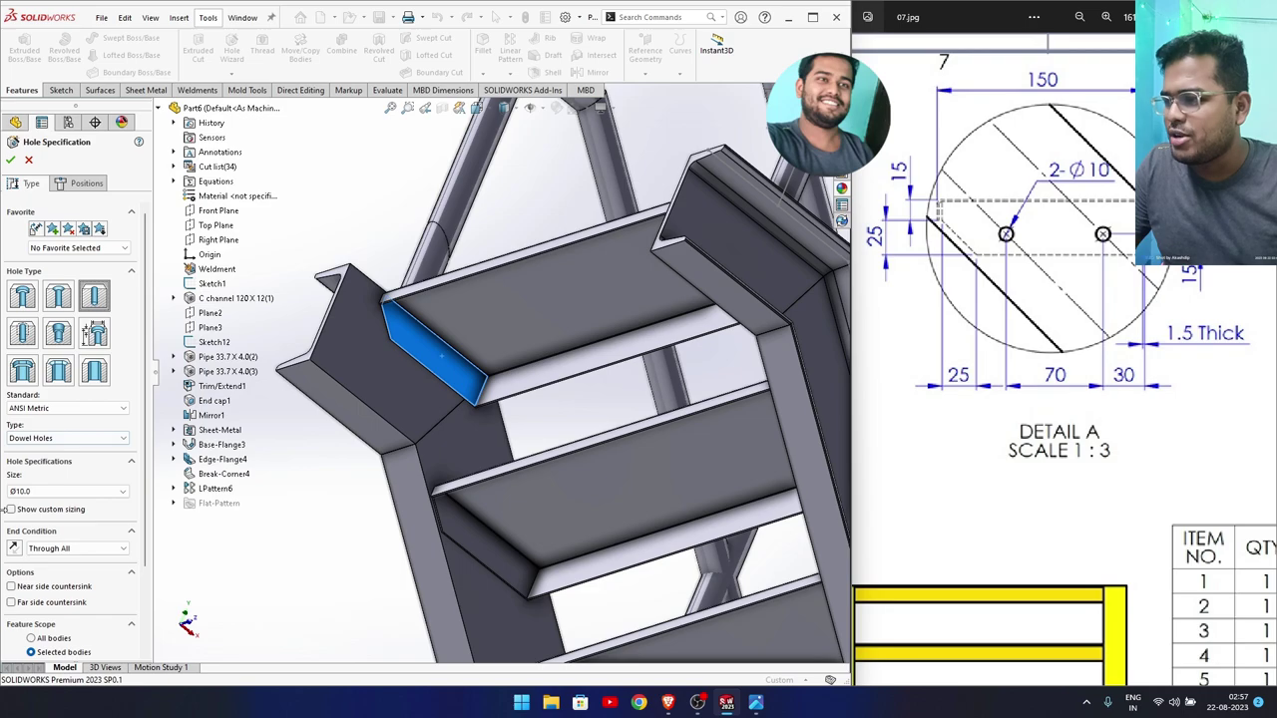
click(33, 493)
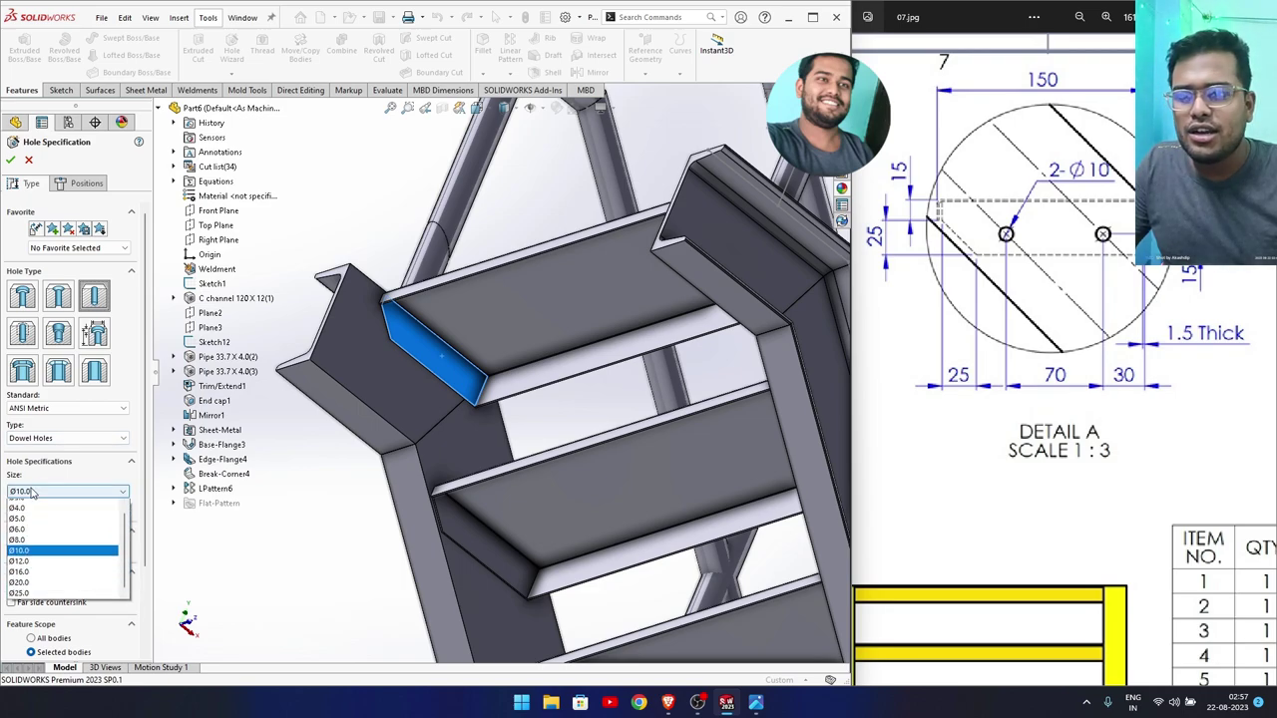
click(35, 568)
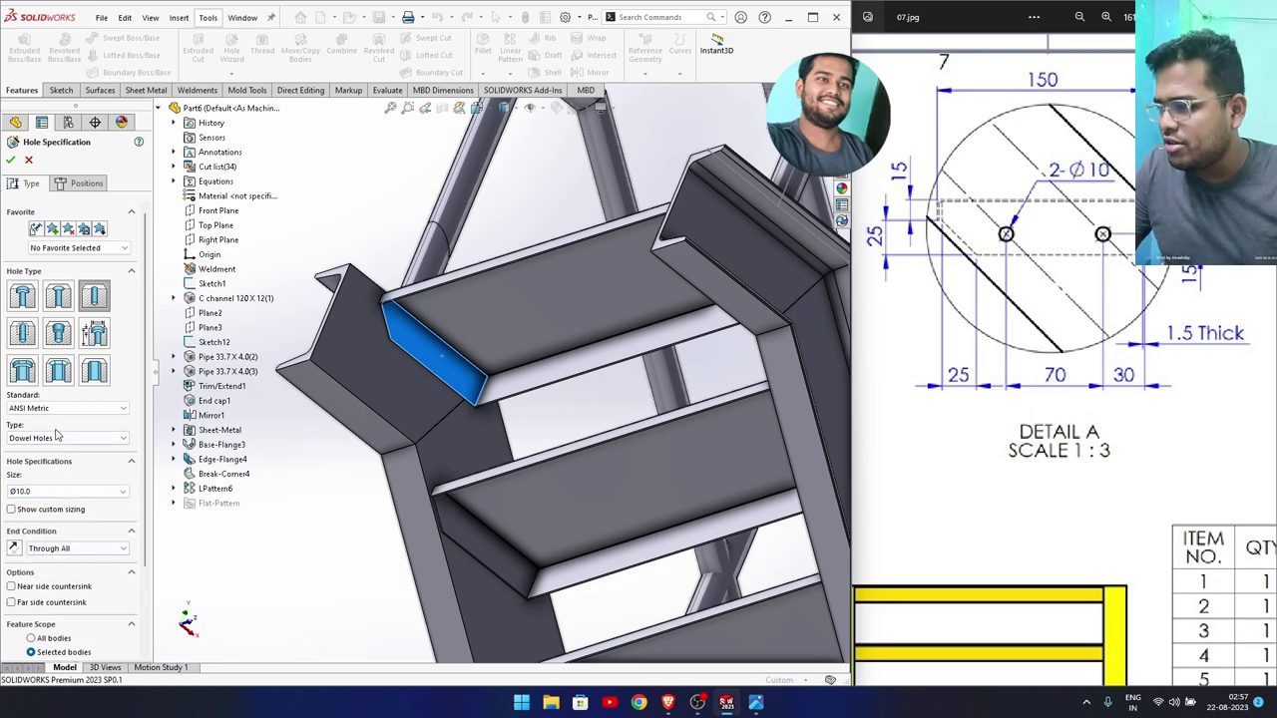
click(76, 557)
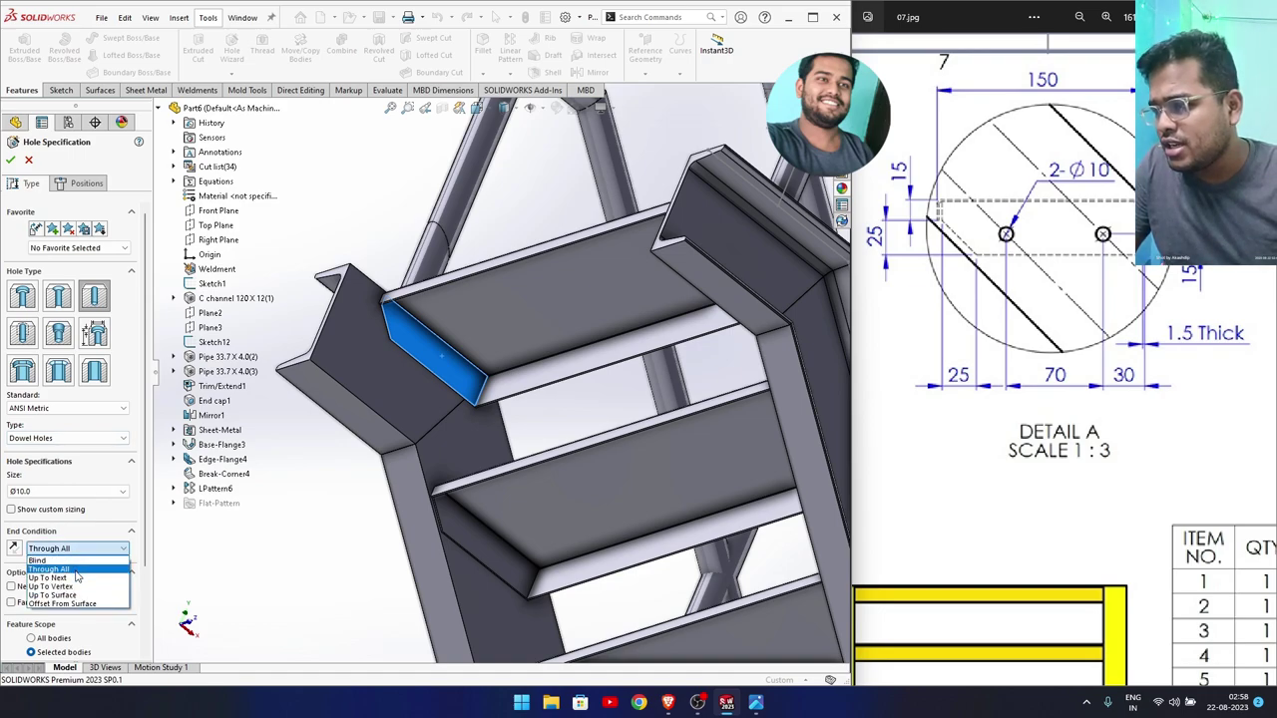
click(70, 570)
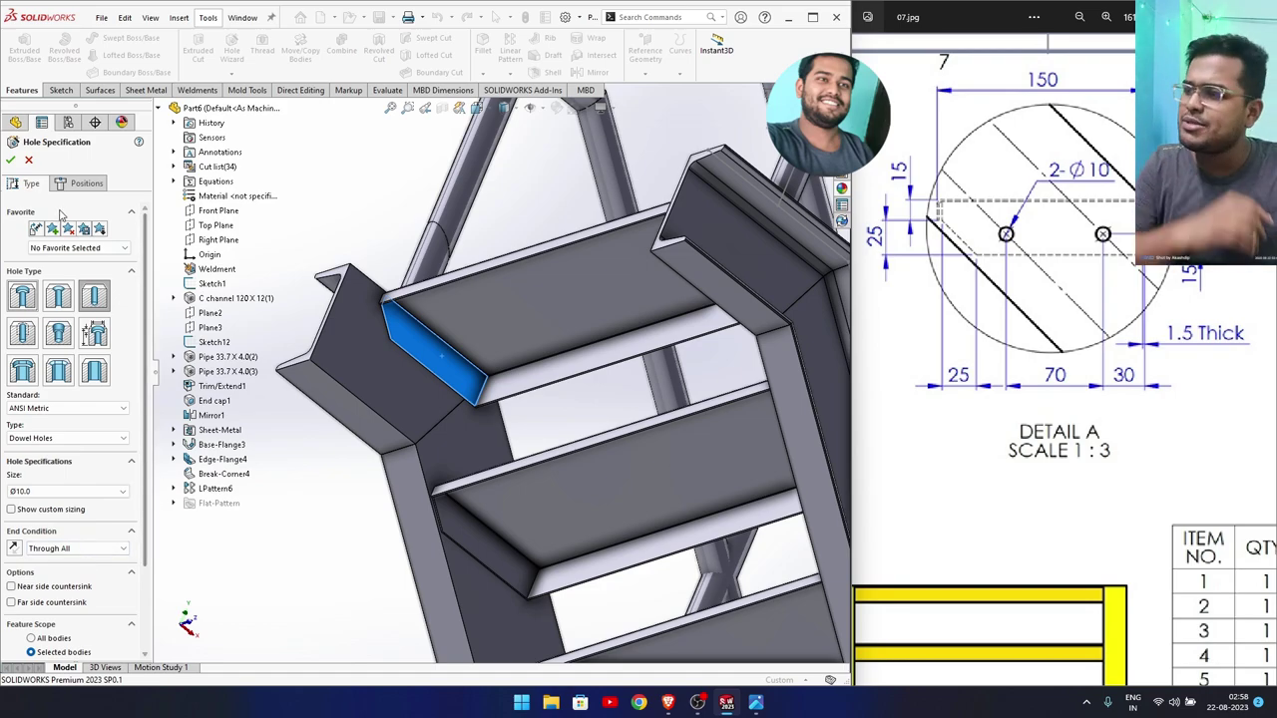
key(ctrl+shift+z)
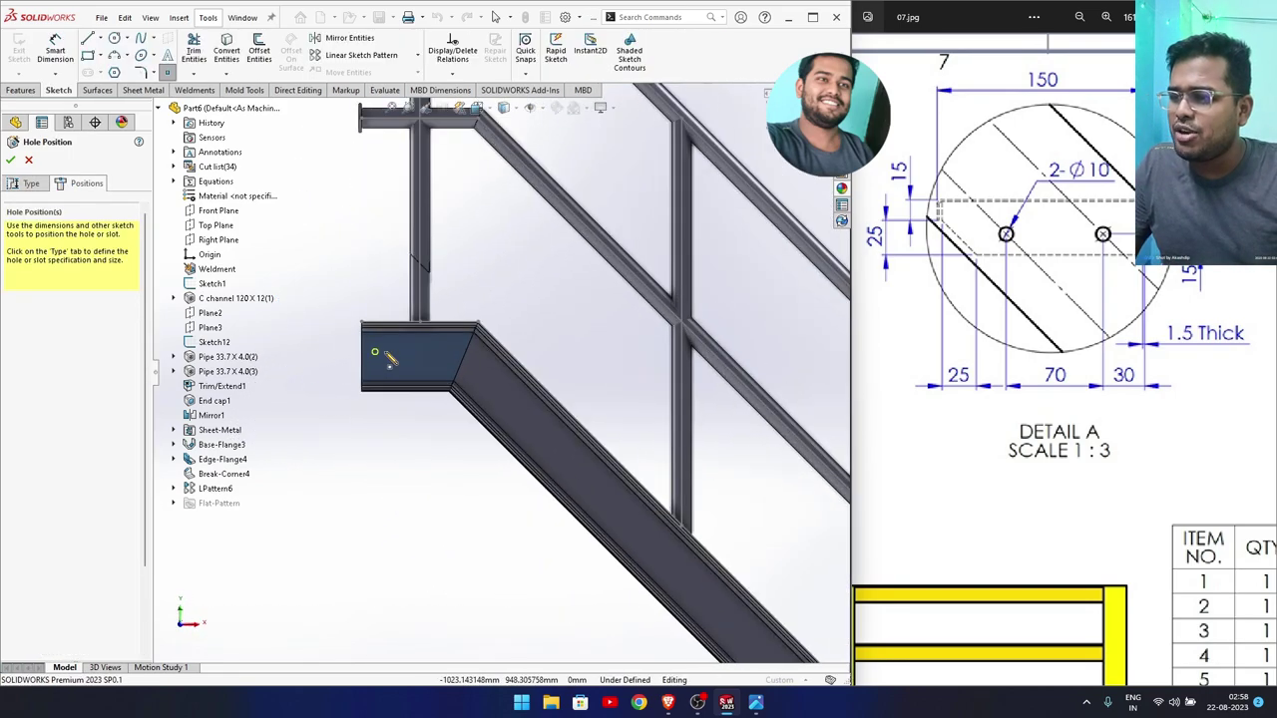
click(546, 333)
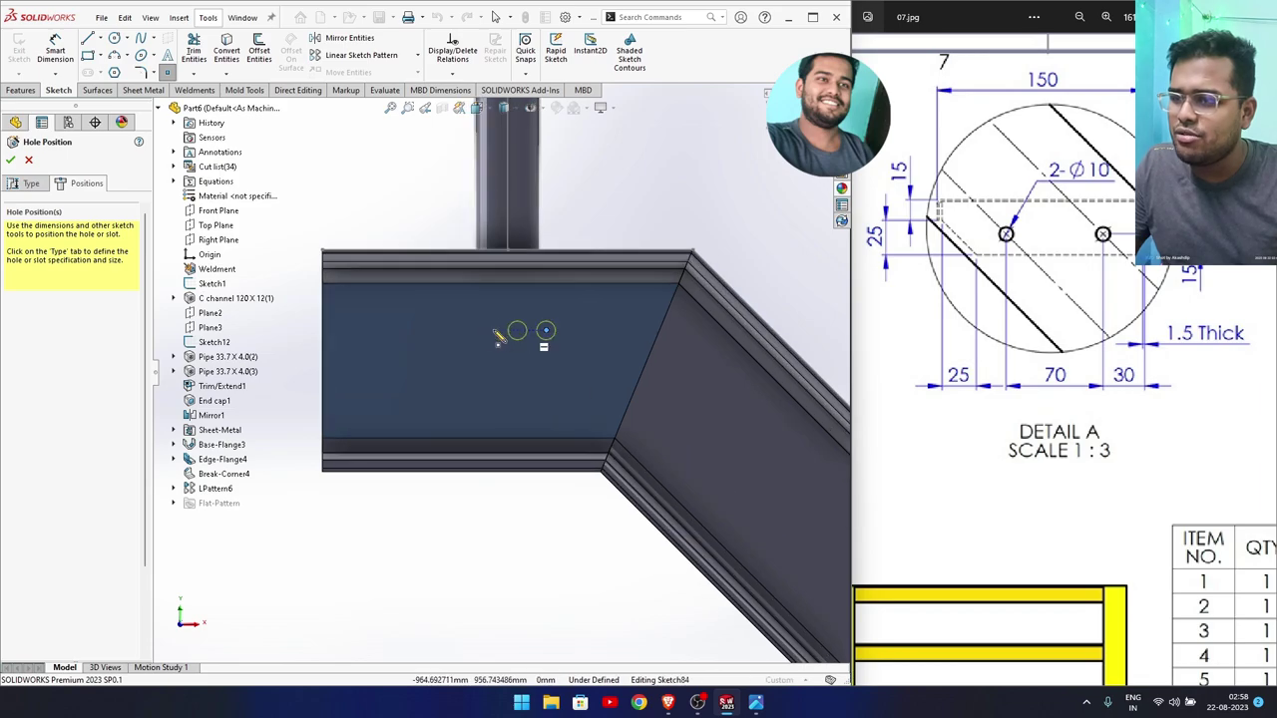
key(Return)
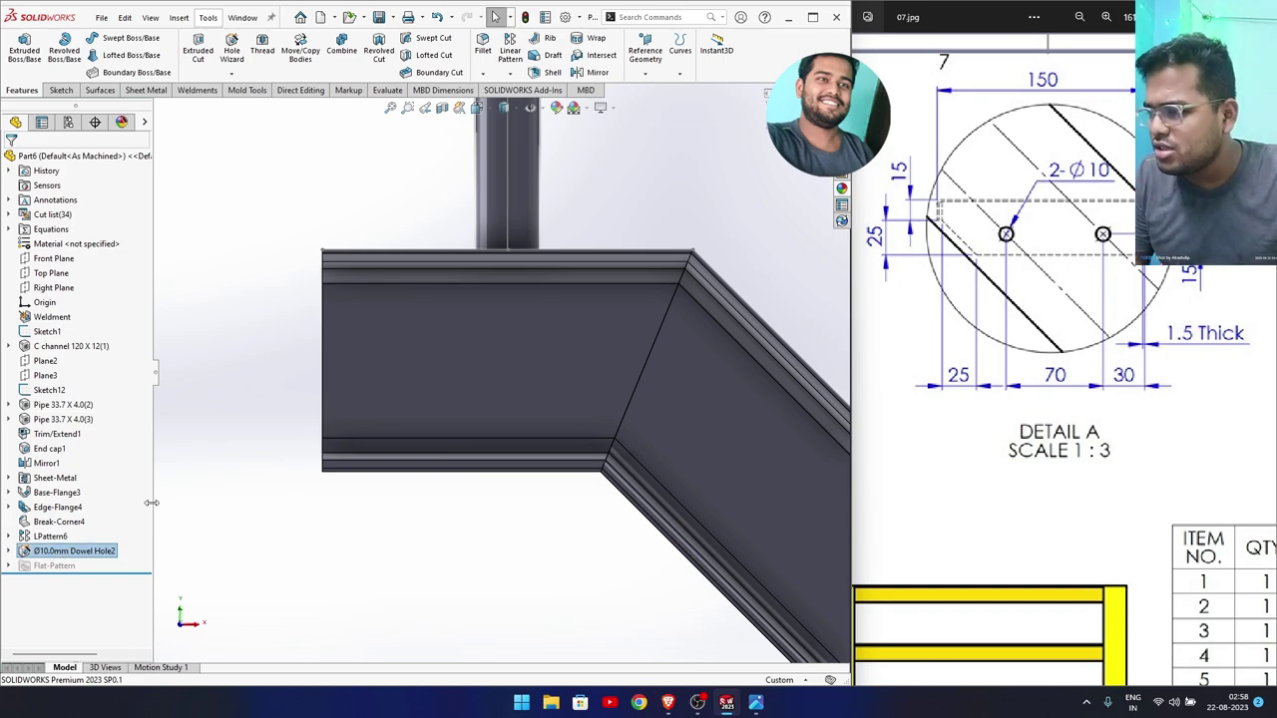
Open Dowel Hole2 with Edit Feature from its right-click menu.
click(69, 550)
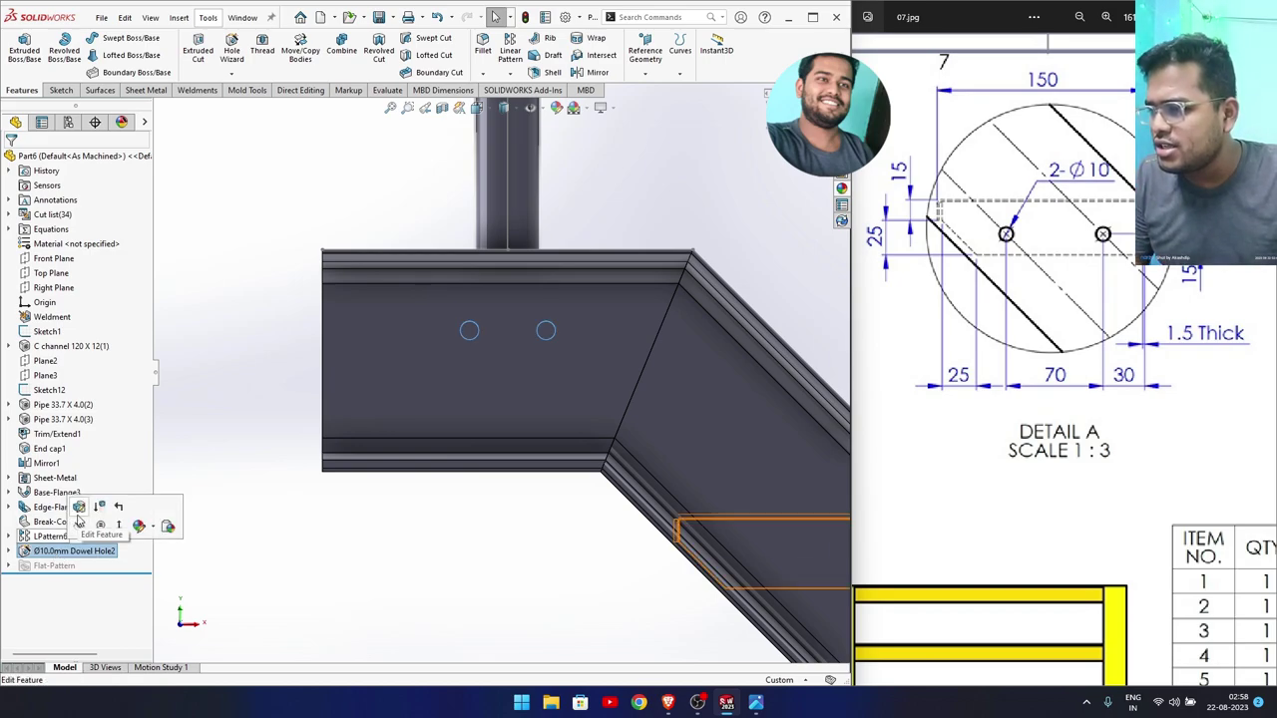
middle_drag(213, 462, 229, 468)
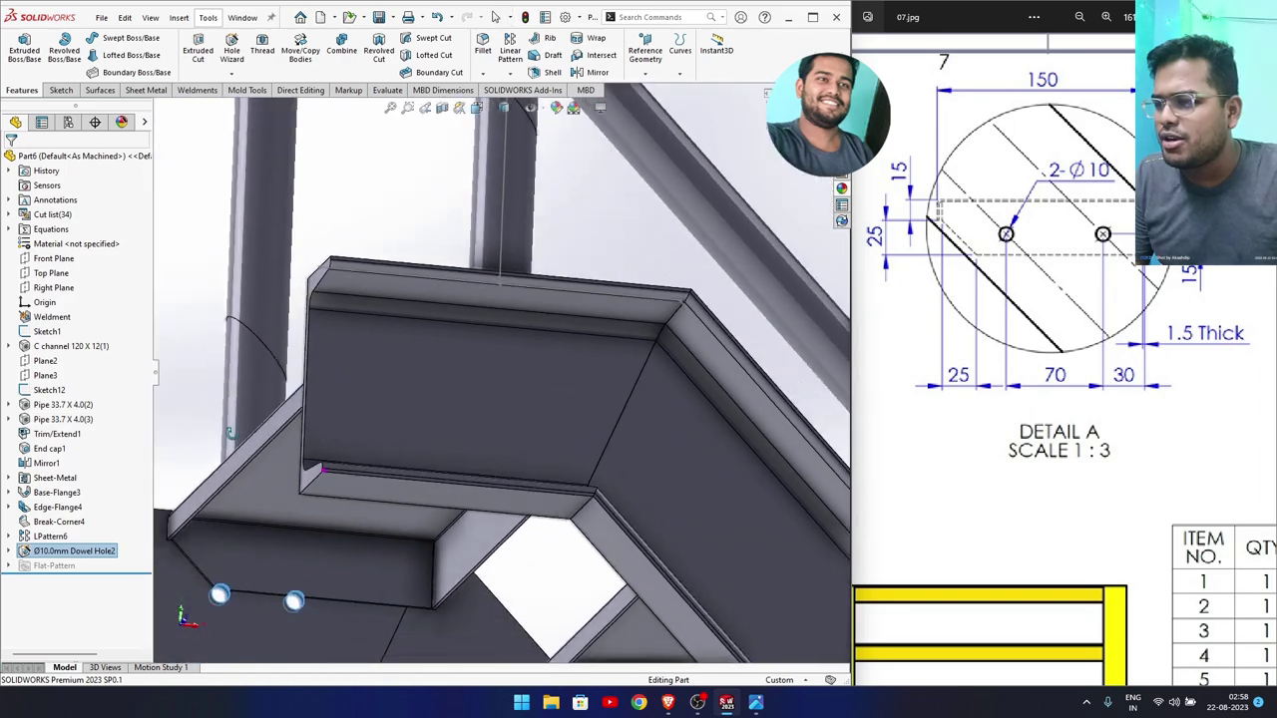
click(106, 551)
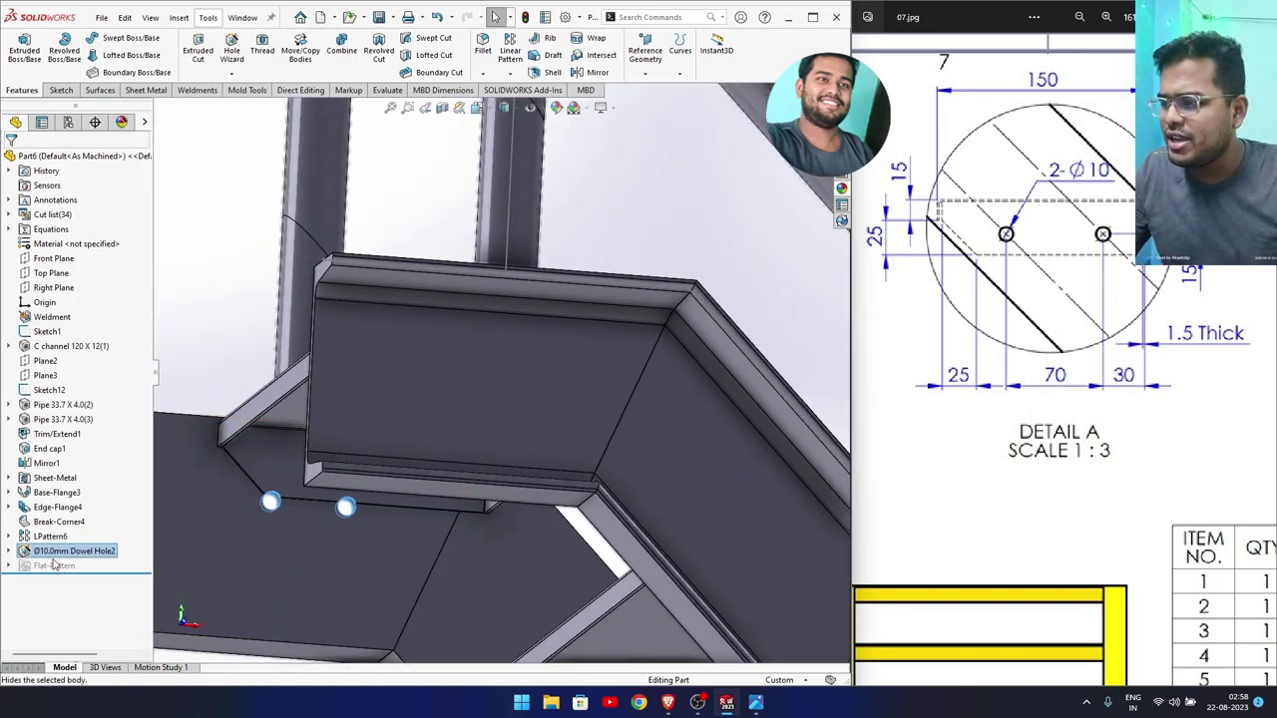
right_click(58, 551)
click(67, 357)
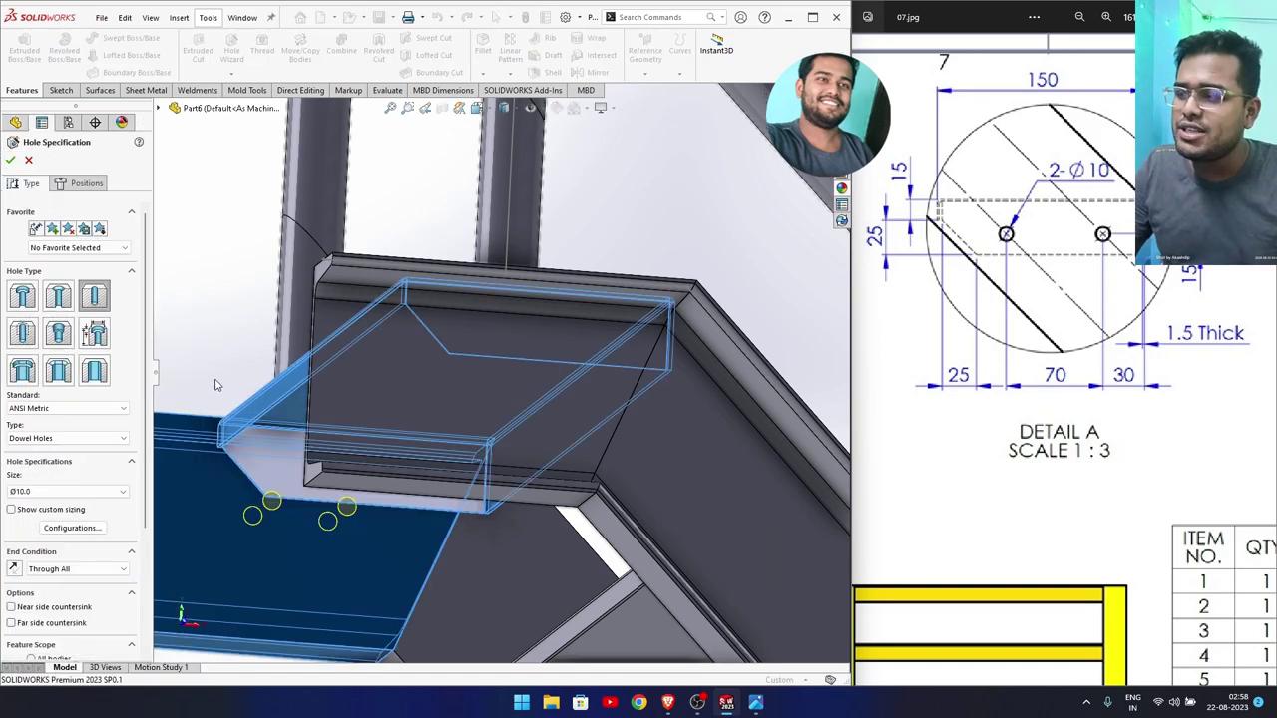
Go to the Positions tab and start dimensioning the two hole points.
click(86, 184)
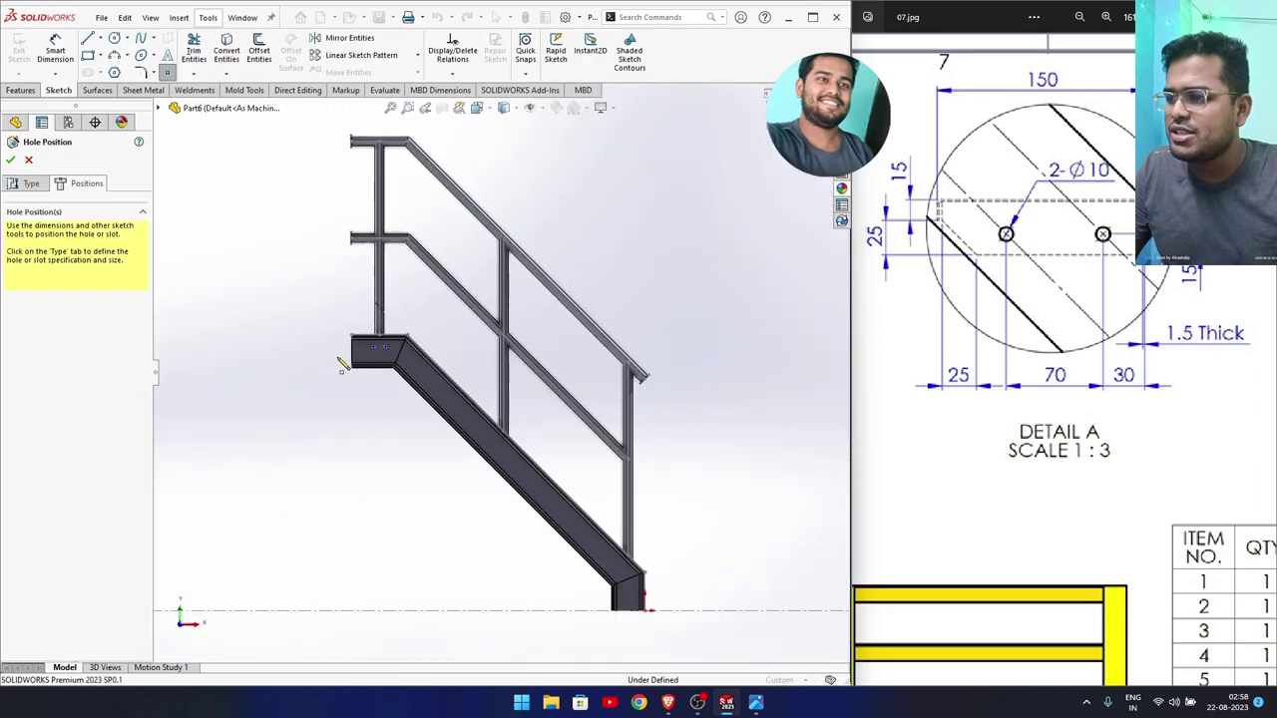
scroll(339, 362, down, 3)
scroll(399, 359, down, 3)
scroll(404, 364, down, 3)
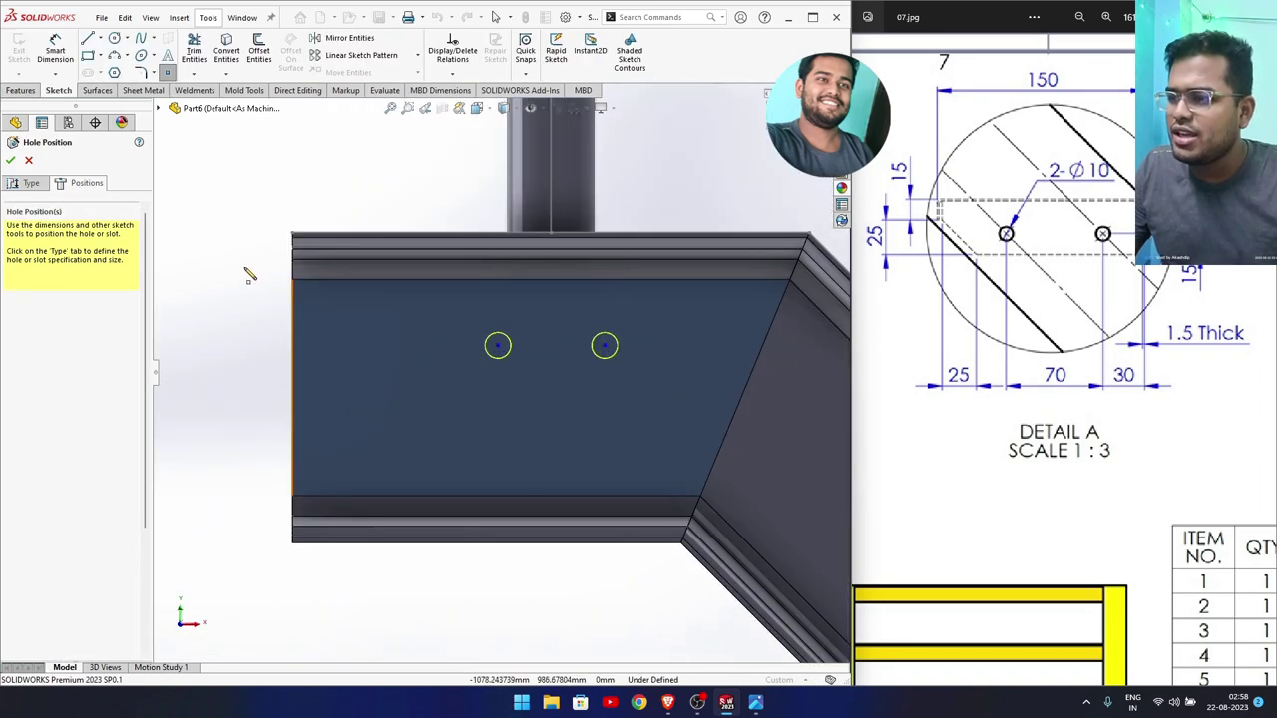
key(Escape)
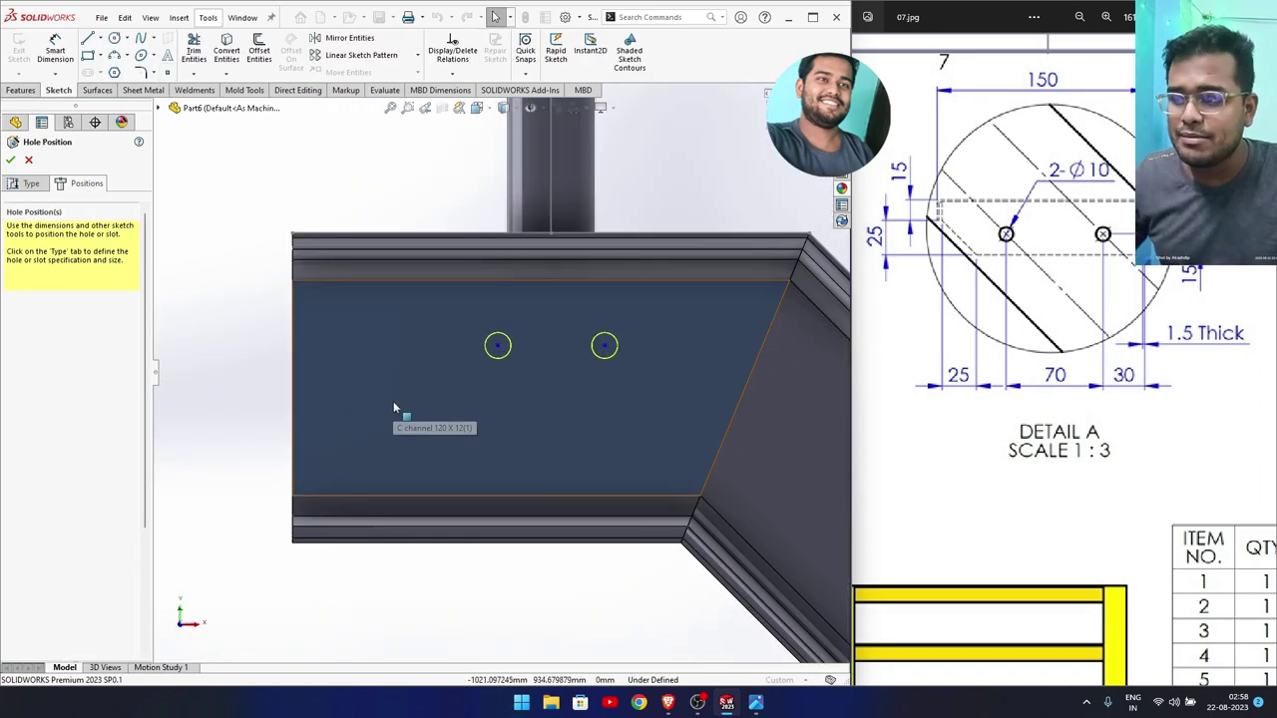
right_drag(416, 602, 417, 554)
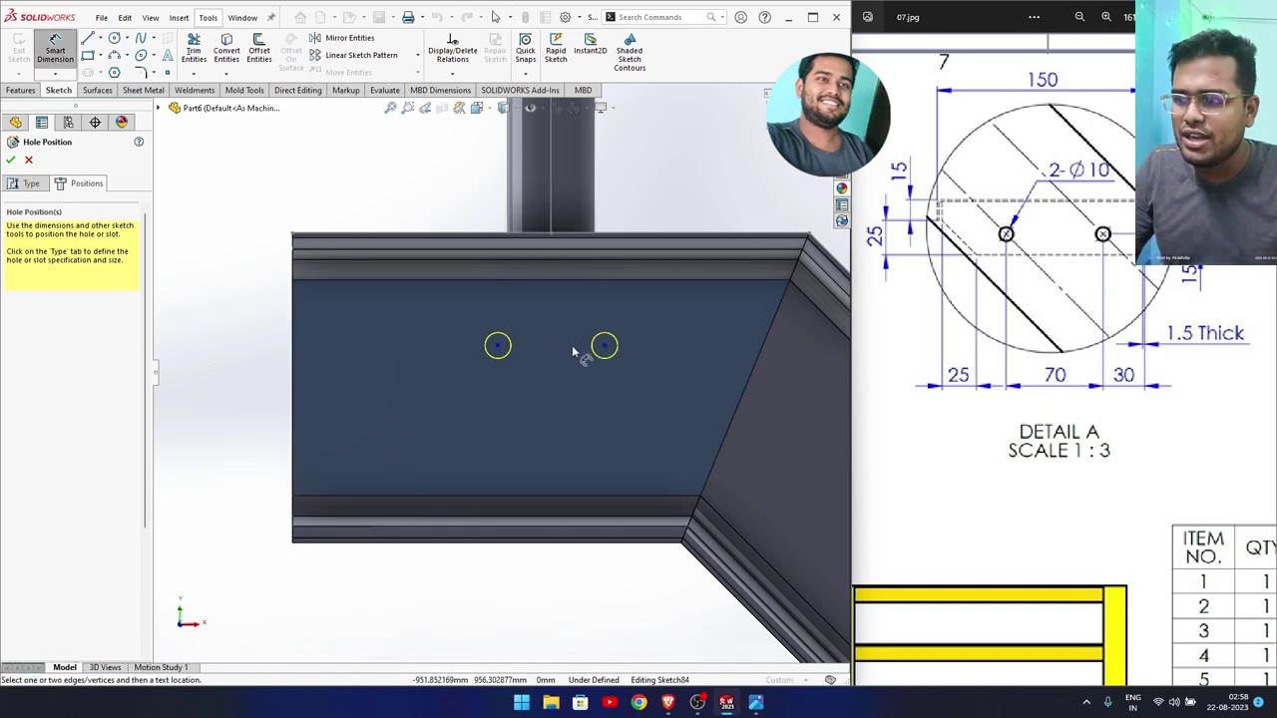
middle_drag(573, 351, 442, 379)
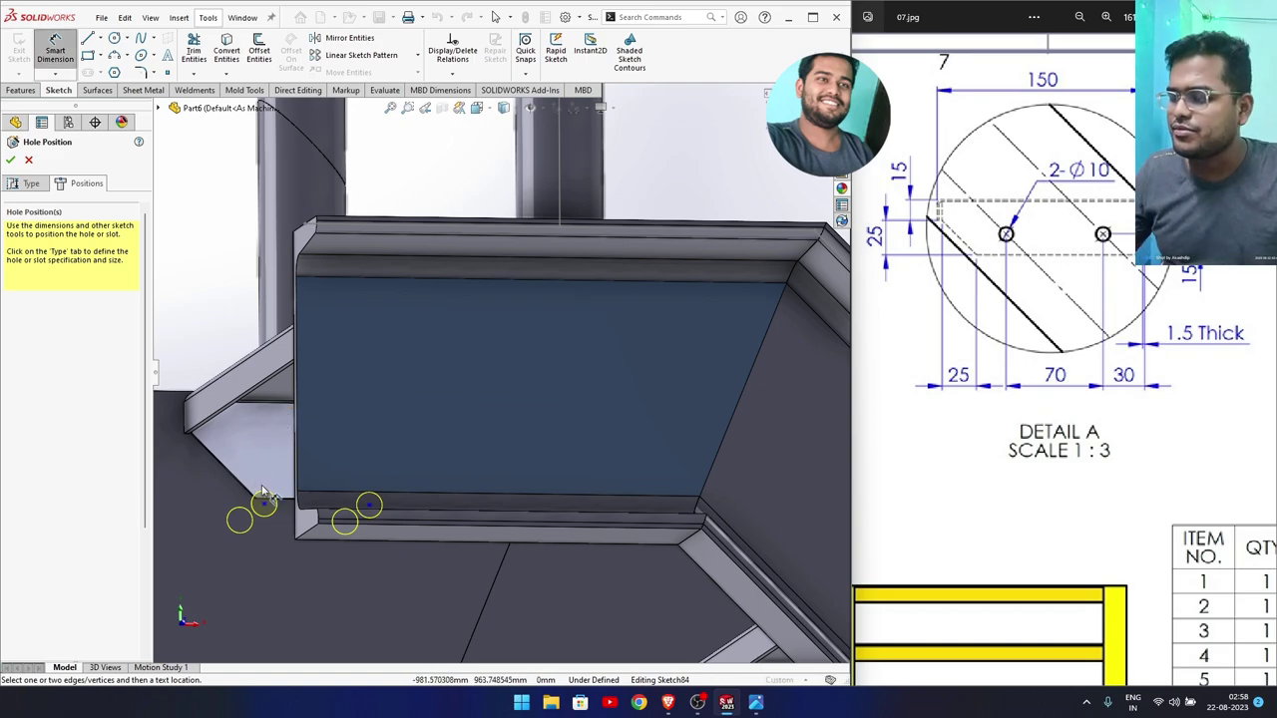
middle_drag(262, 493, 352, 481)
Dimension the hole points: distance from the flange edge, 30 mm end offset and 70 mm spacing.
click(485, 500)
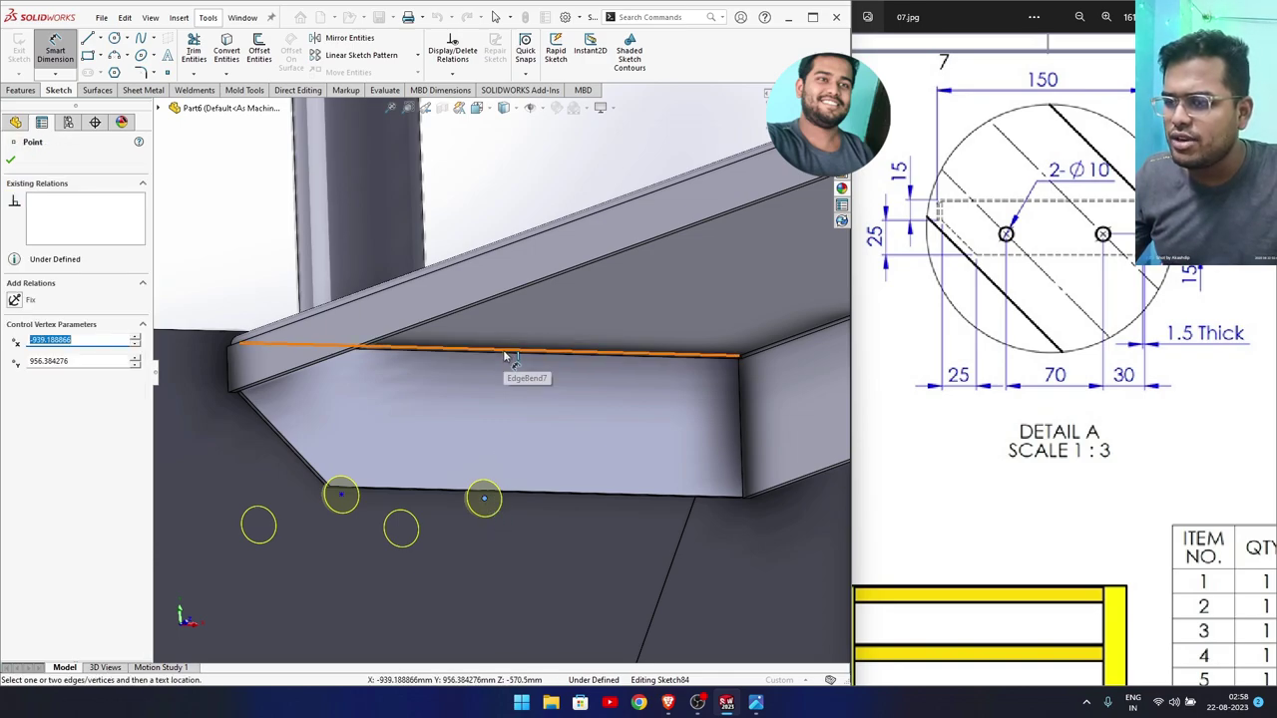
click(507, 357)
click(577, 431)
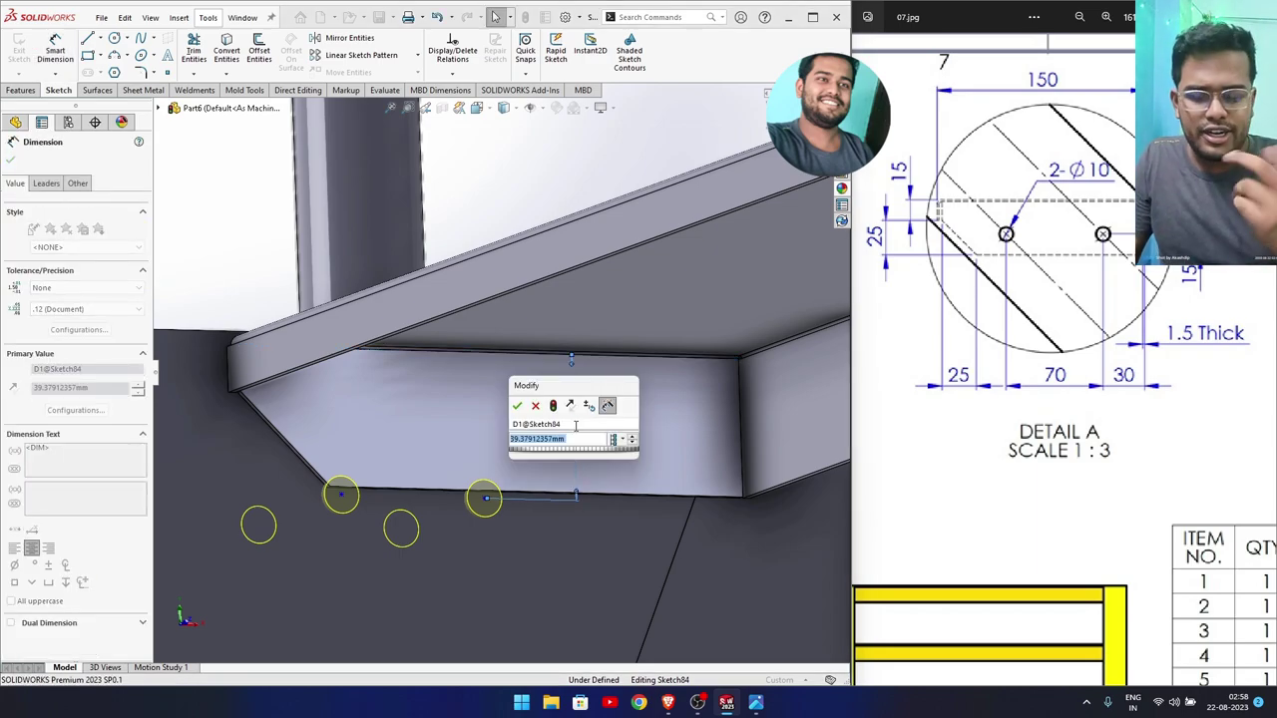
text(40-)
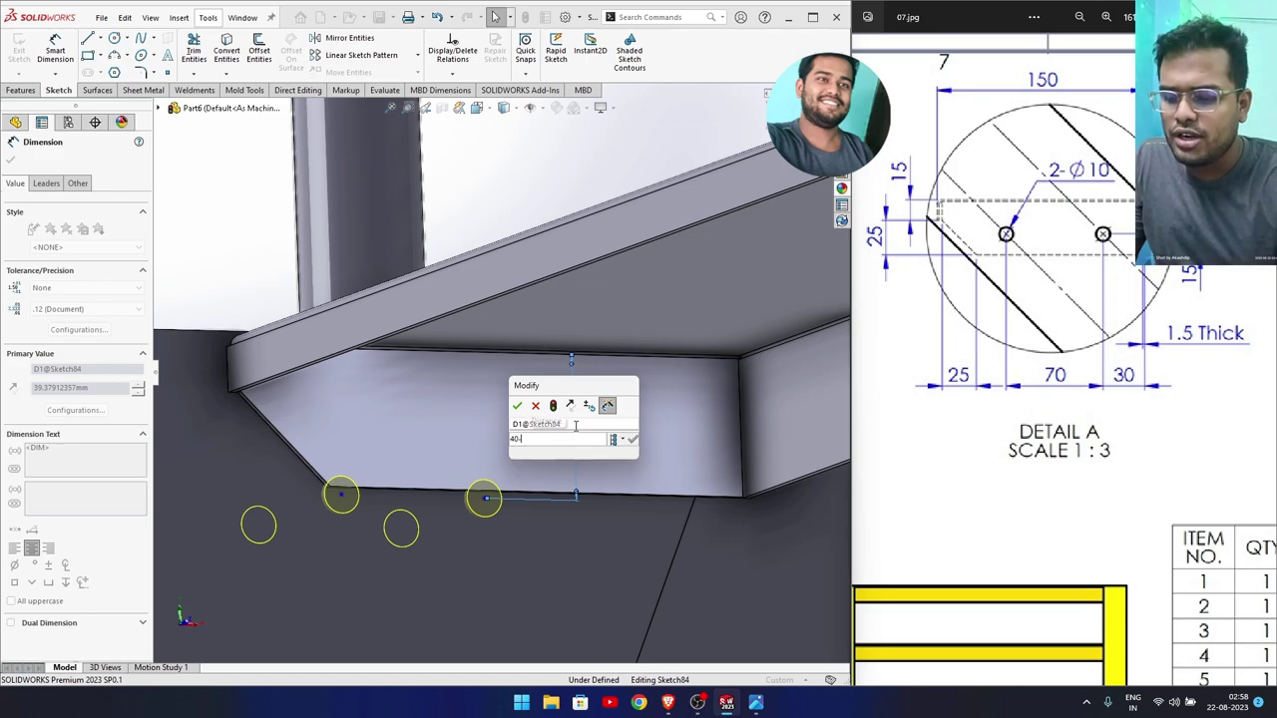
text(15)
key(Return)
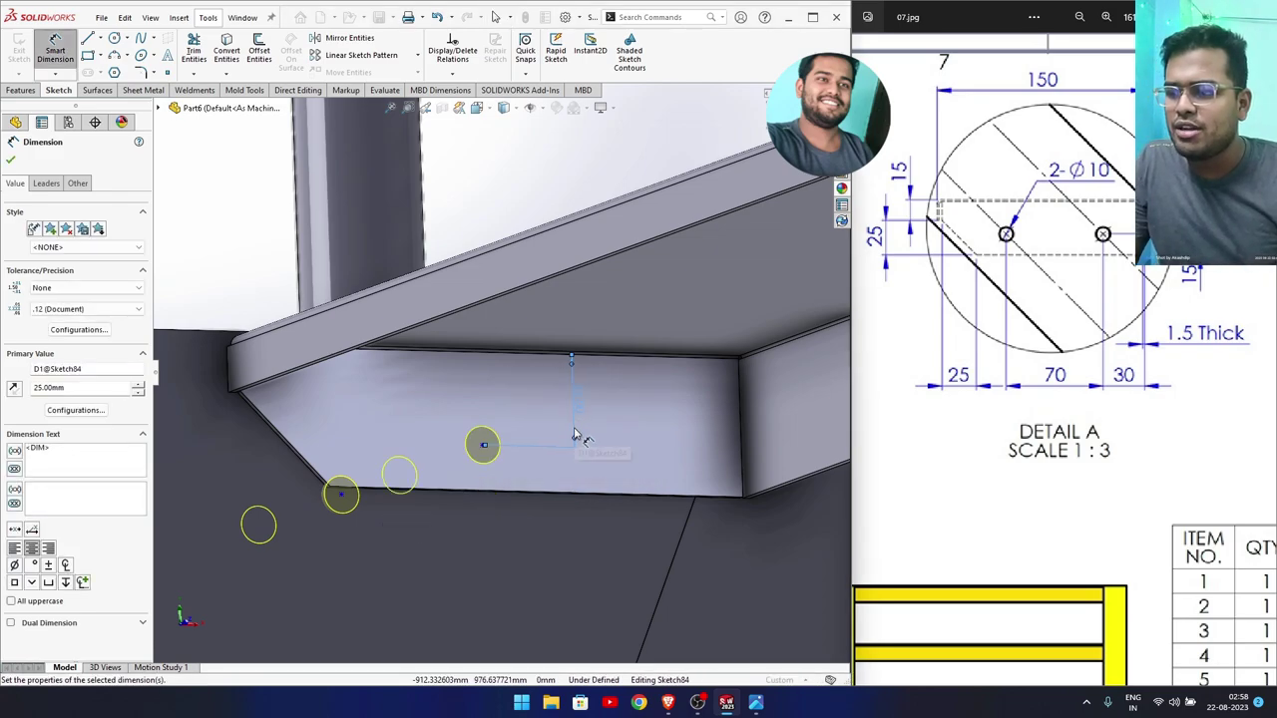
click(482, 447)
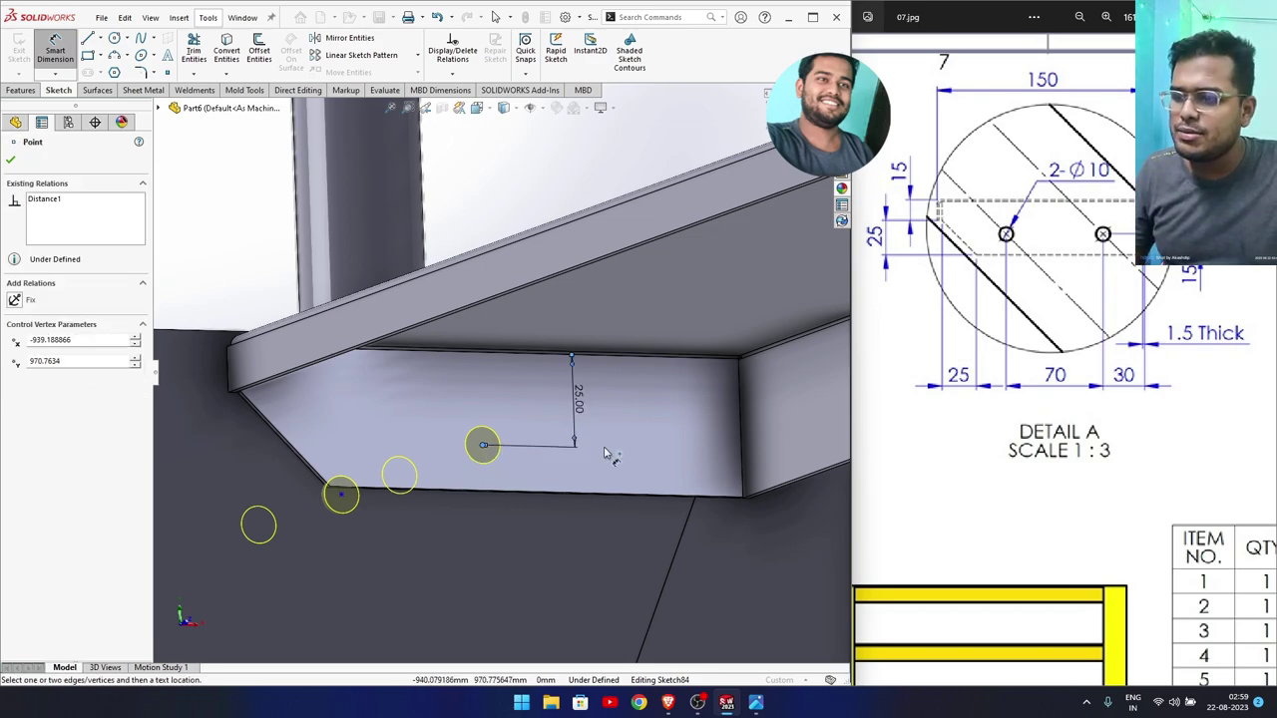
click(744, 462)
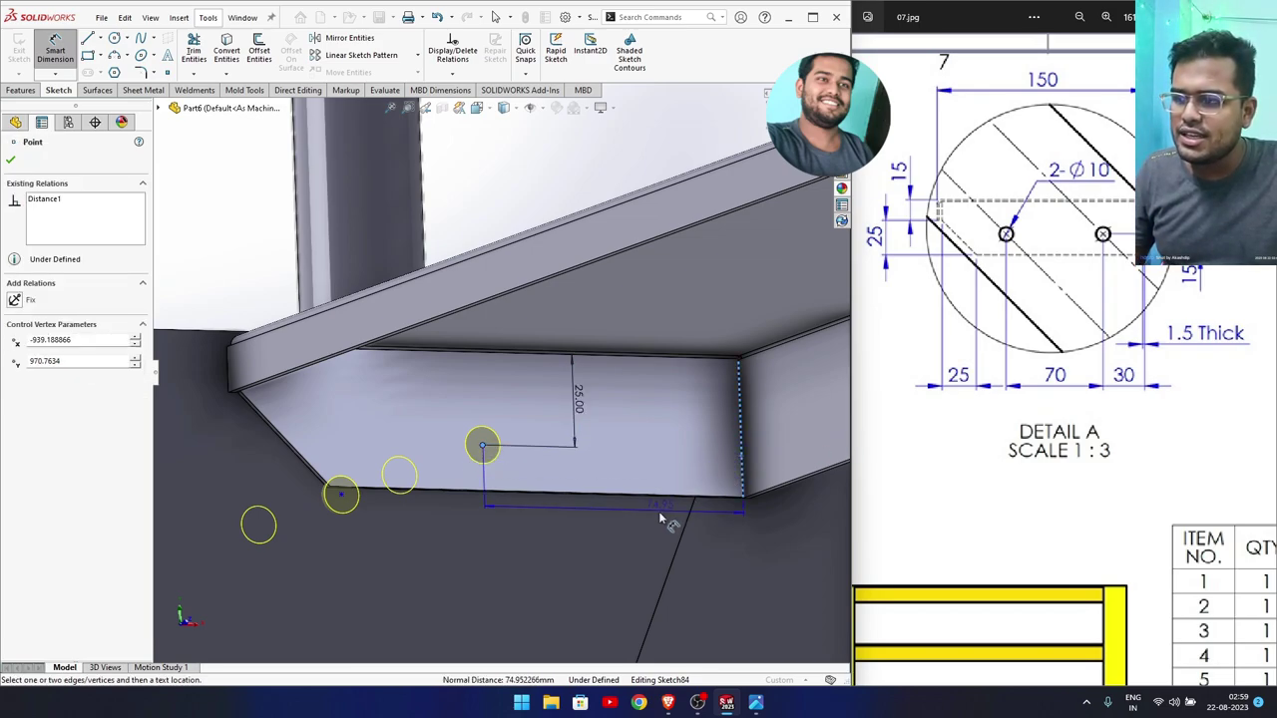
click(634, 543)
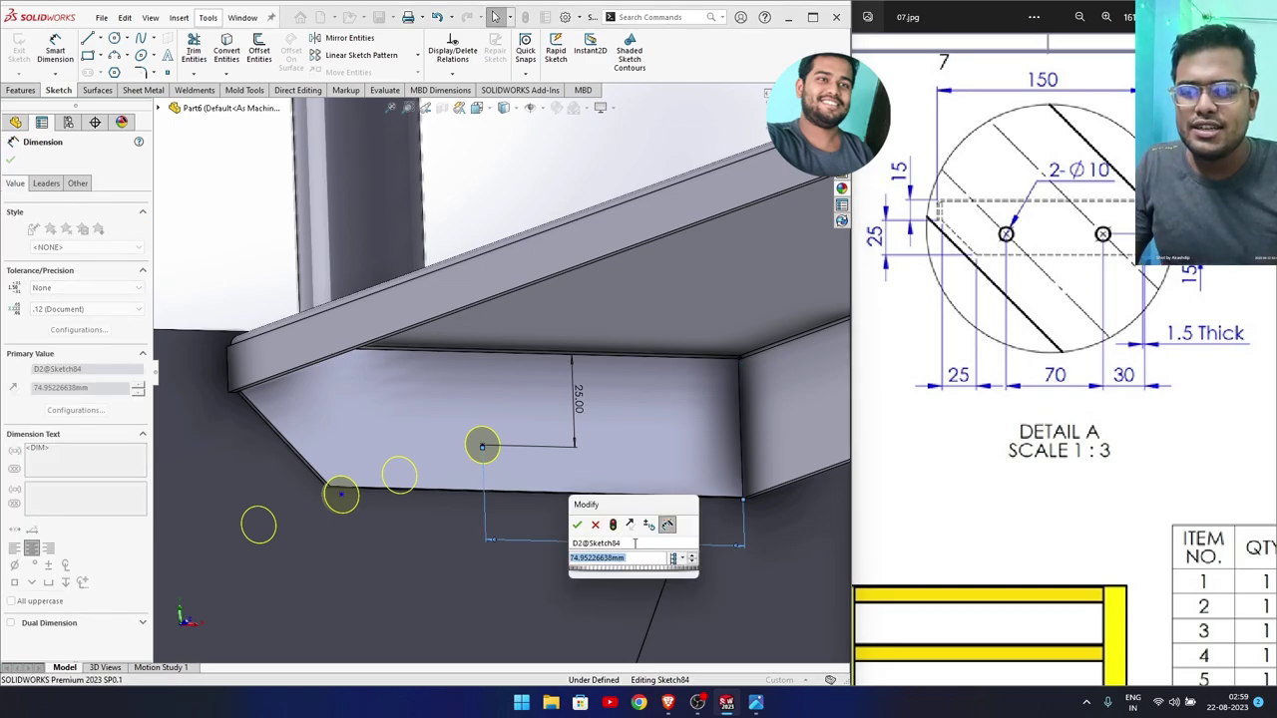
text(30)
key(Return)
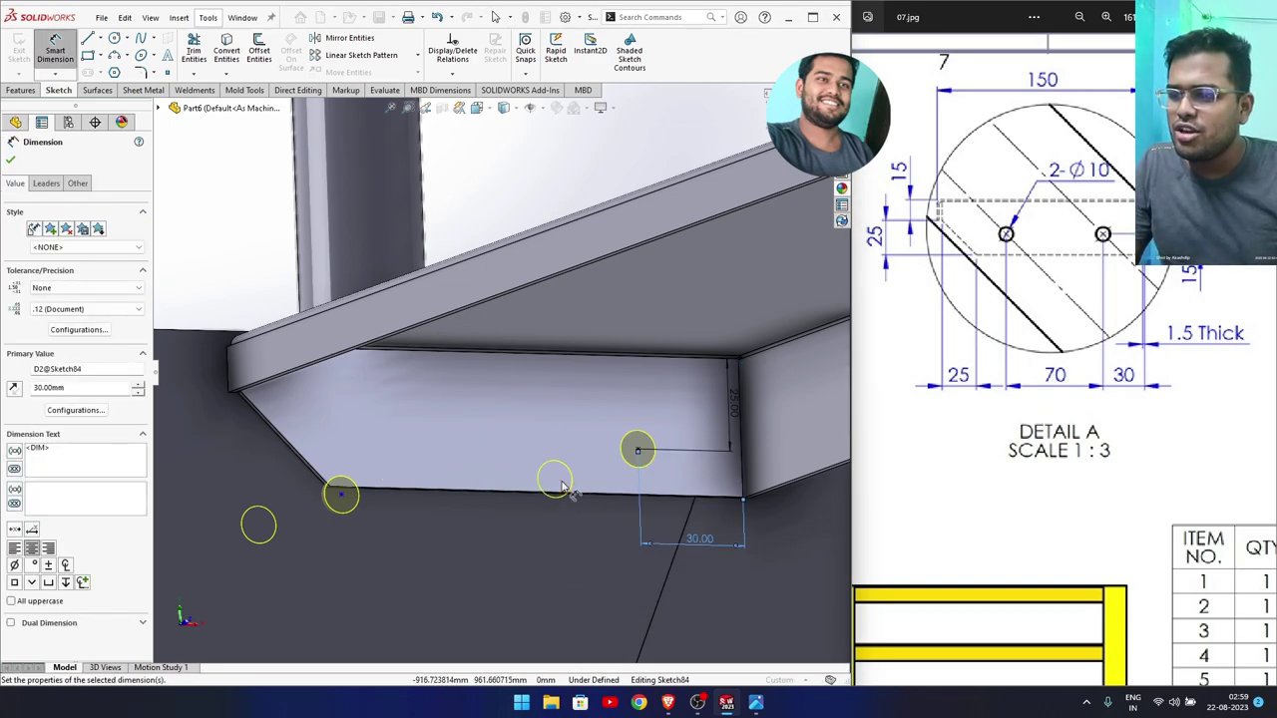
click(639, 451)
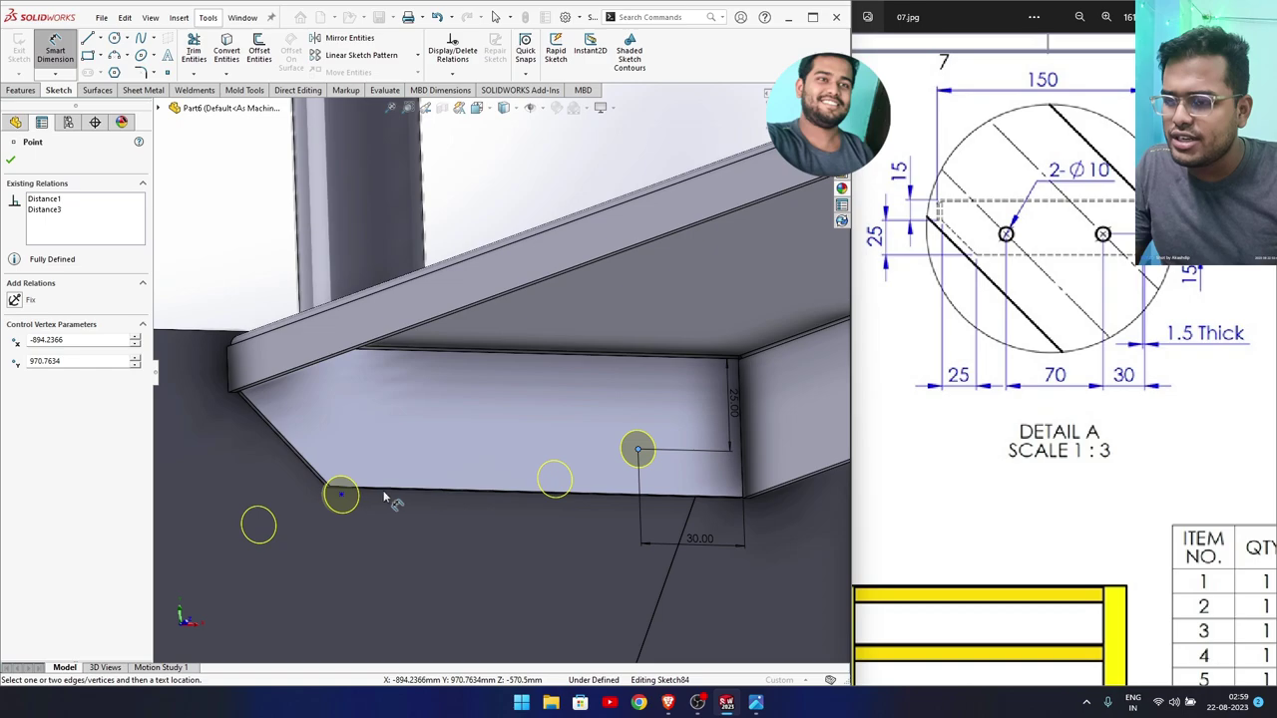
click(341, 495)
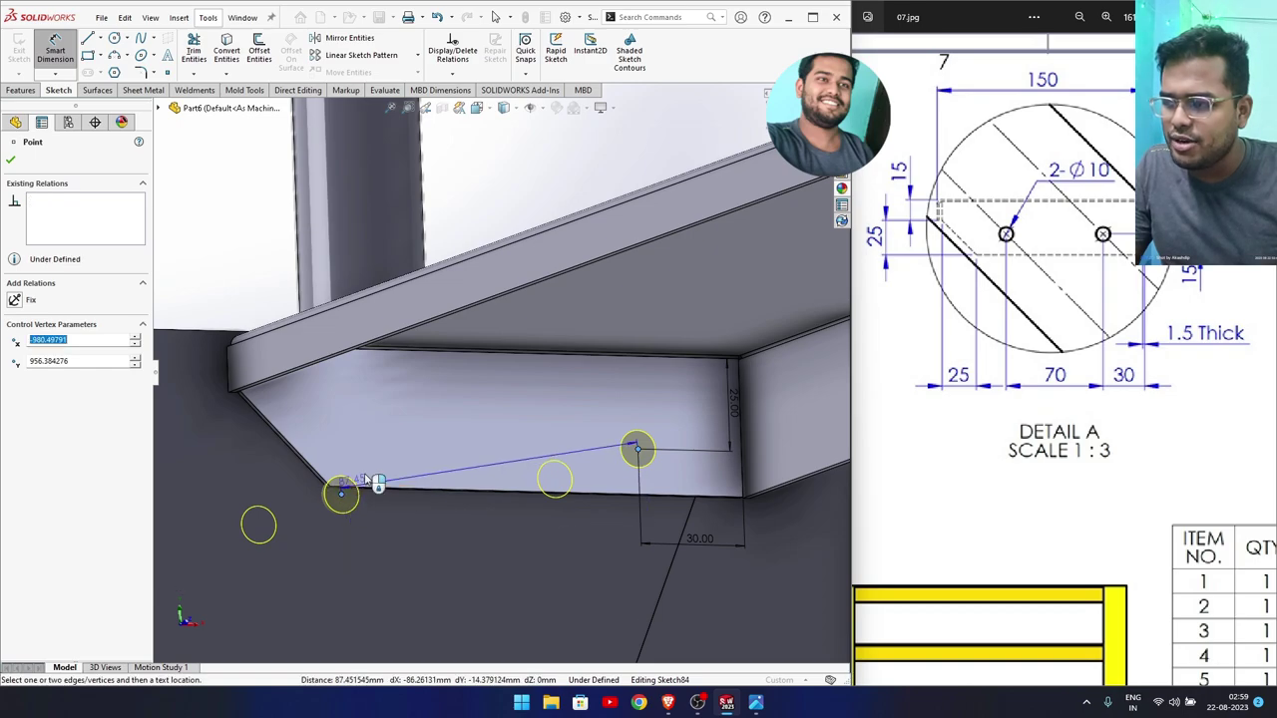
click(427, 414)
text(70)
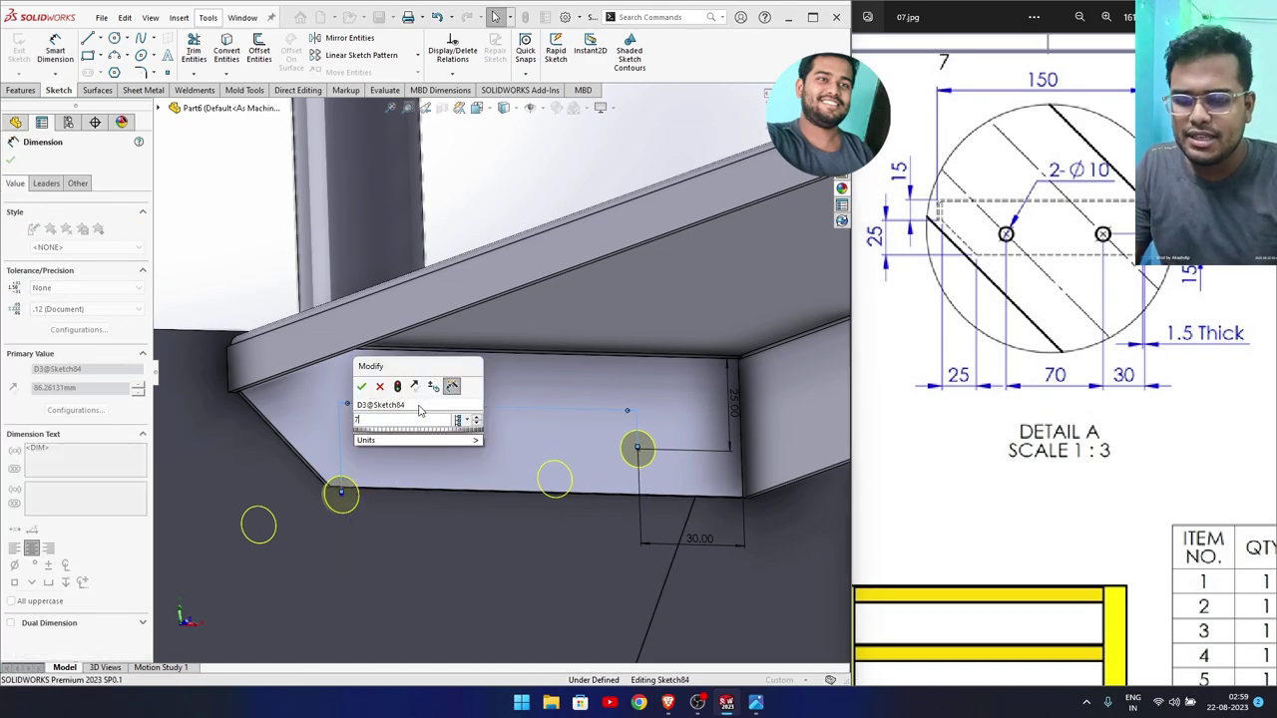
key(Return)
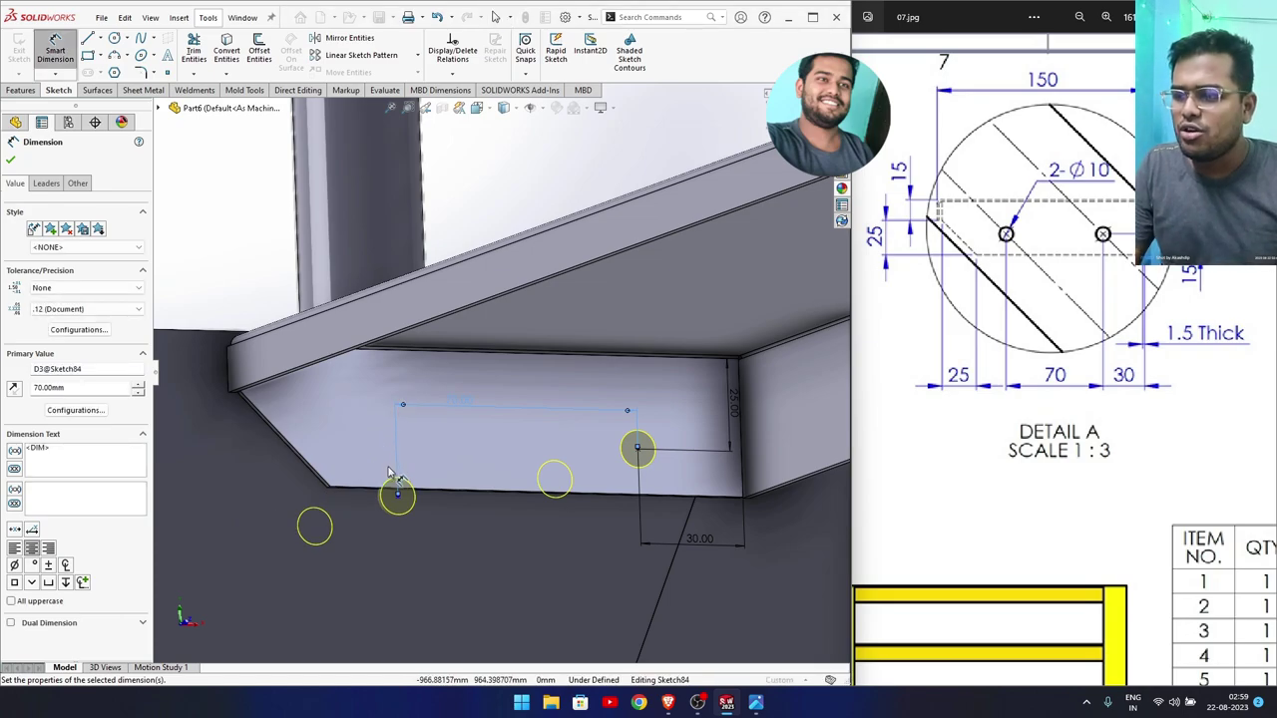
Make the two hole centres horizontal and finish the Dowel Hole2 edit.
key(Escape)
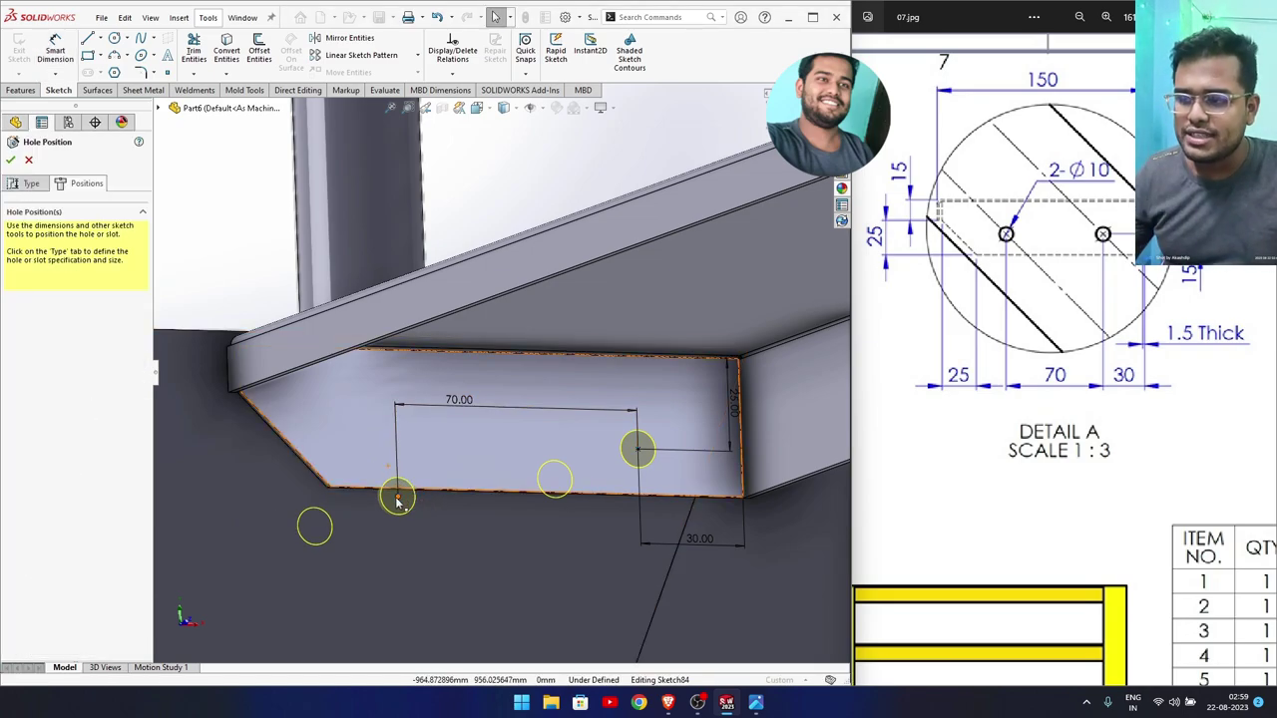
click(397, 496)
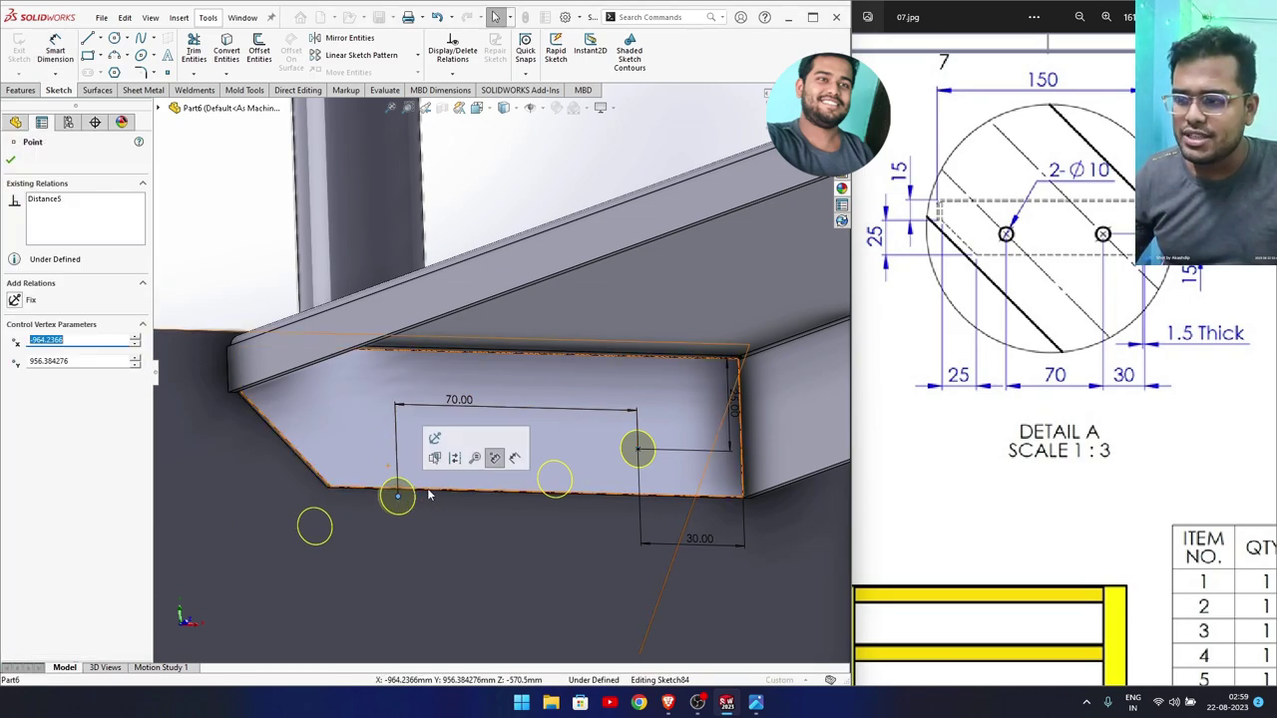
ctrl+click(638, 450)
click(674, 398)
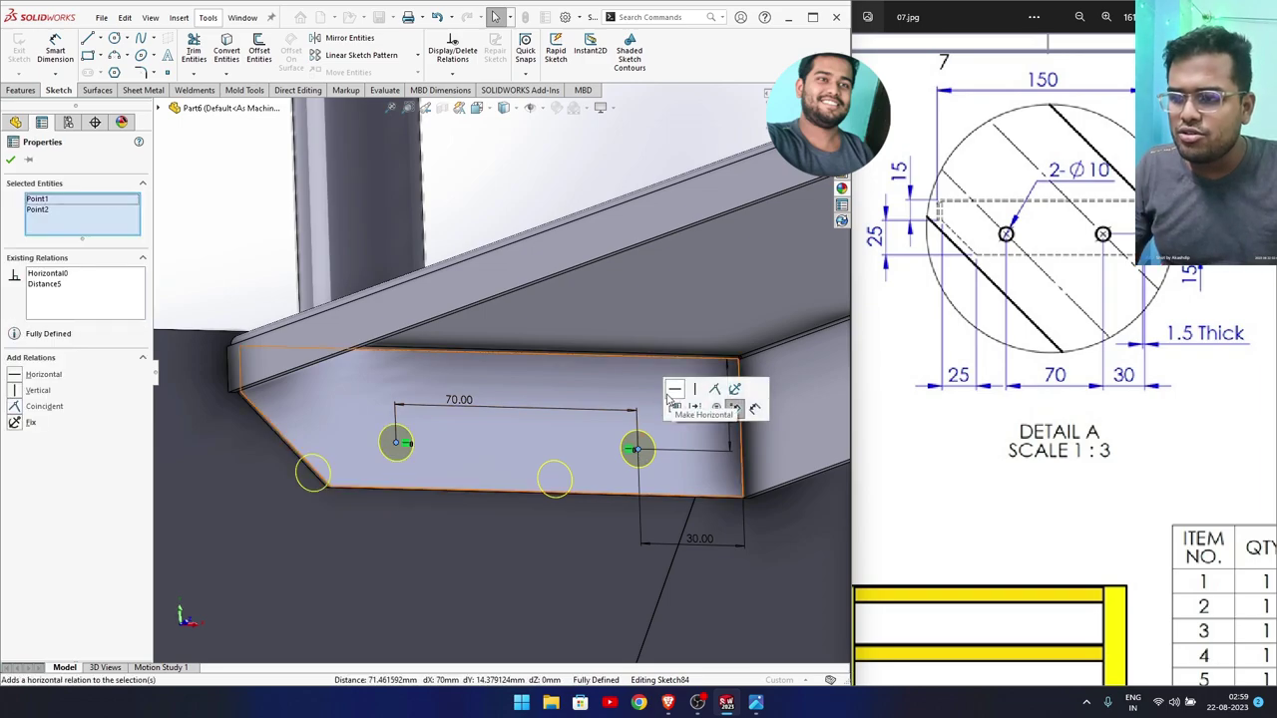
middle_drag(675, 399, 542, 450)
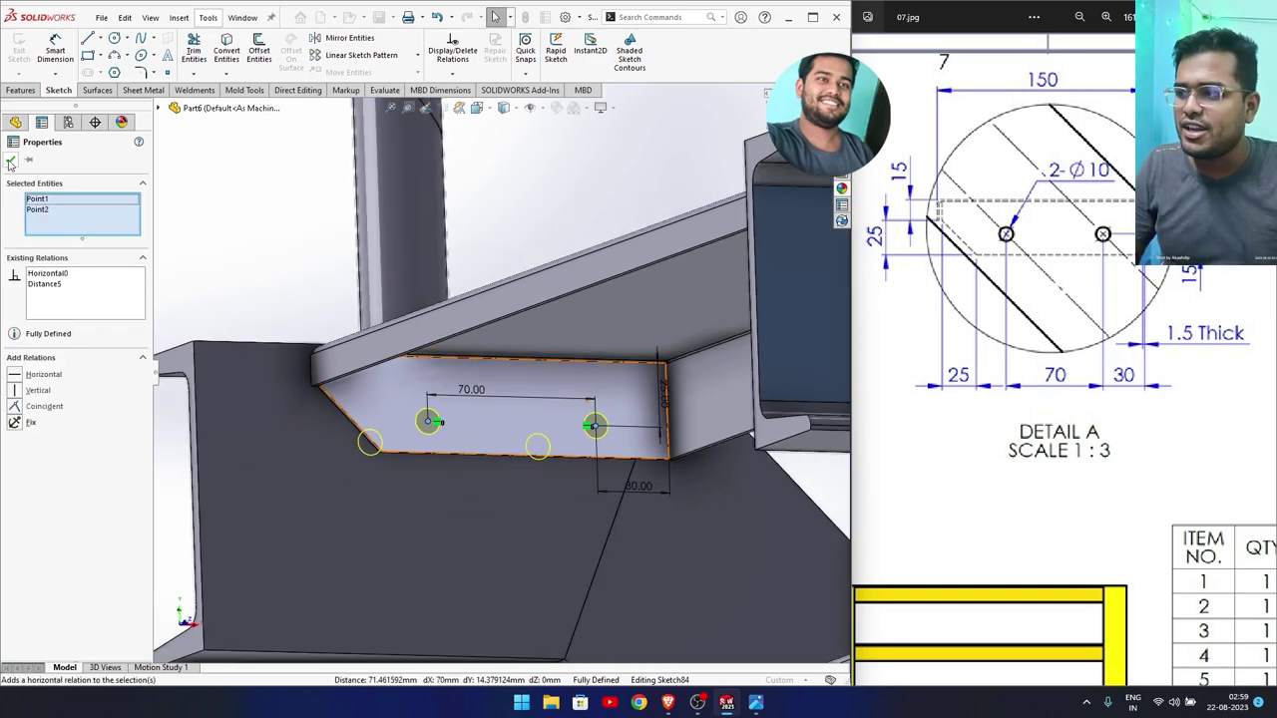
click(10, 162)
scroll(431, 455, up, 3)
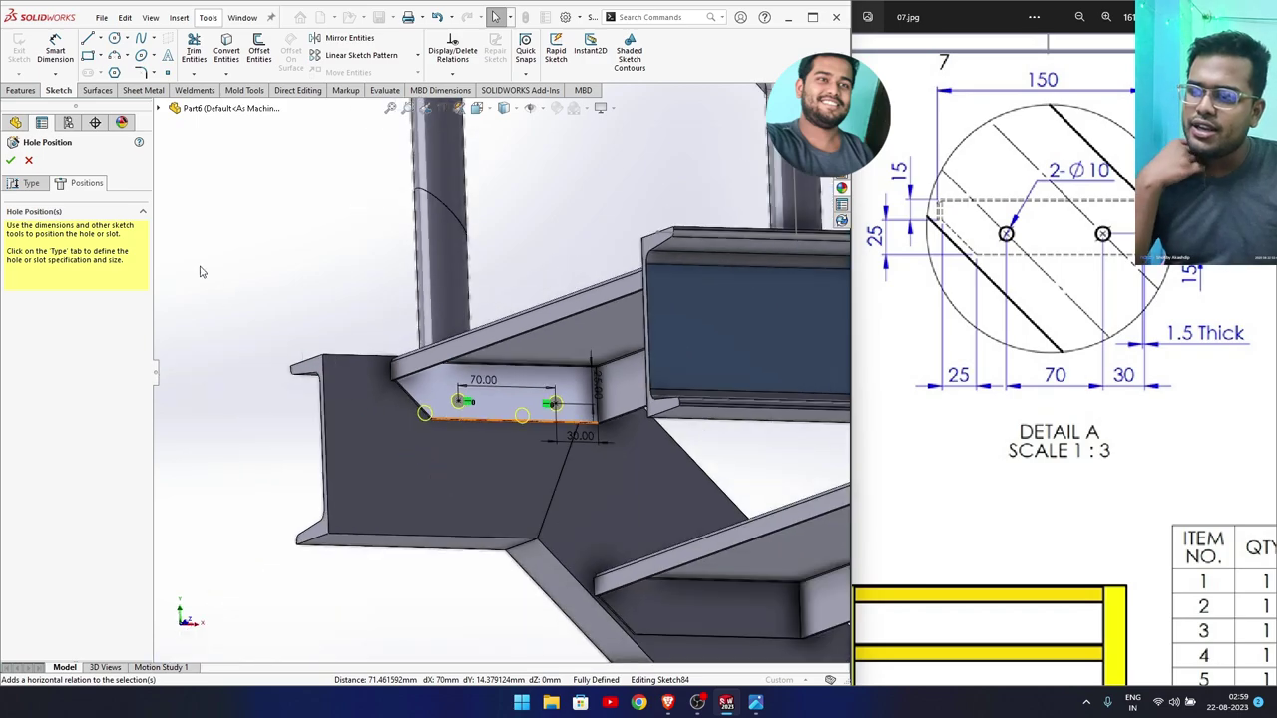
click(10, 162)
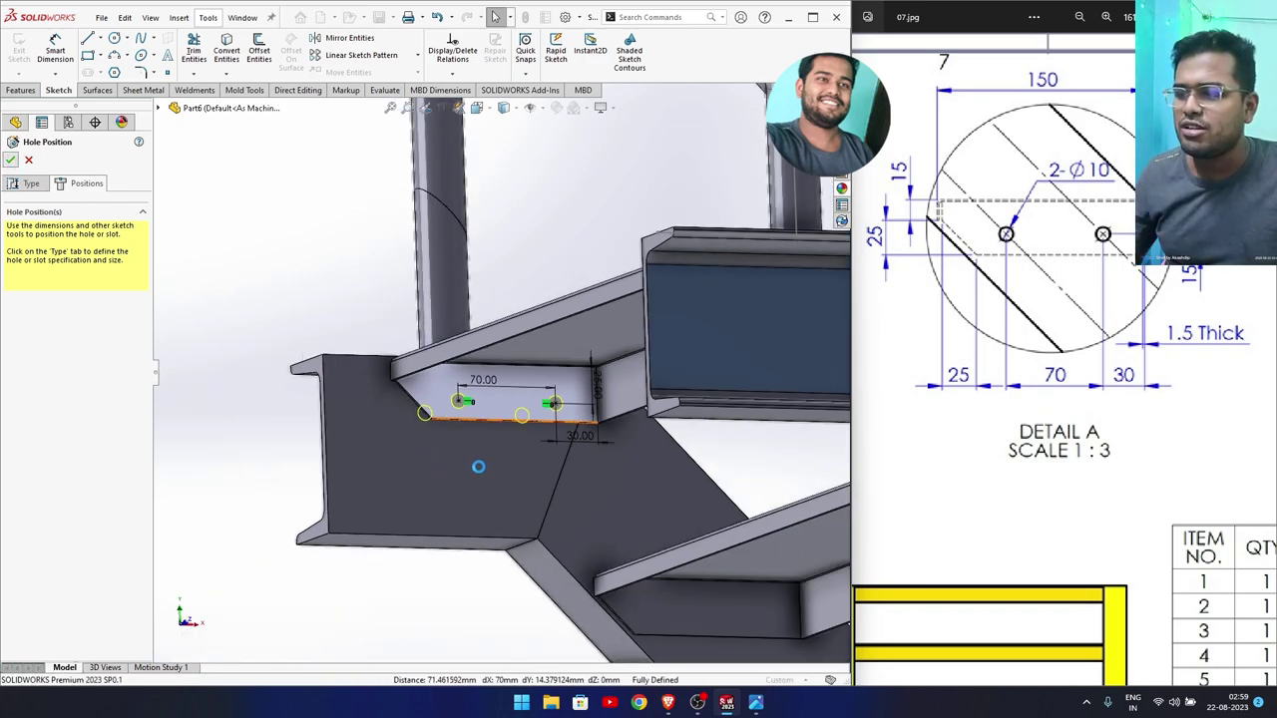
mouse_move(472, 466)
middle_down()
mouse_move(602, 470)
mouse_move(650, 456)
mouse_move(415, 461)
mouse_move(265, 225)
middle_up()
scroll(412, 458, up, 3)
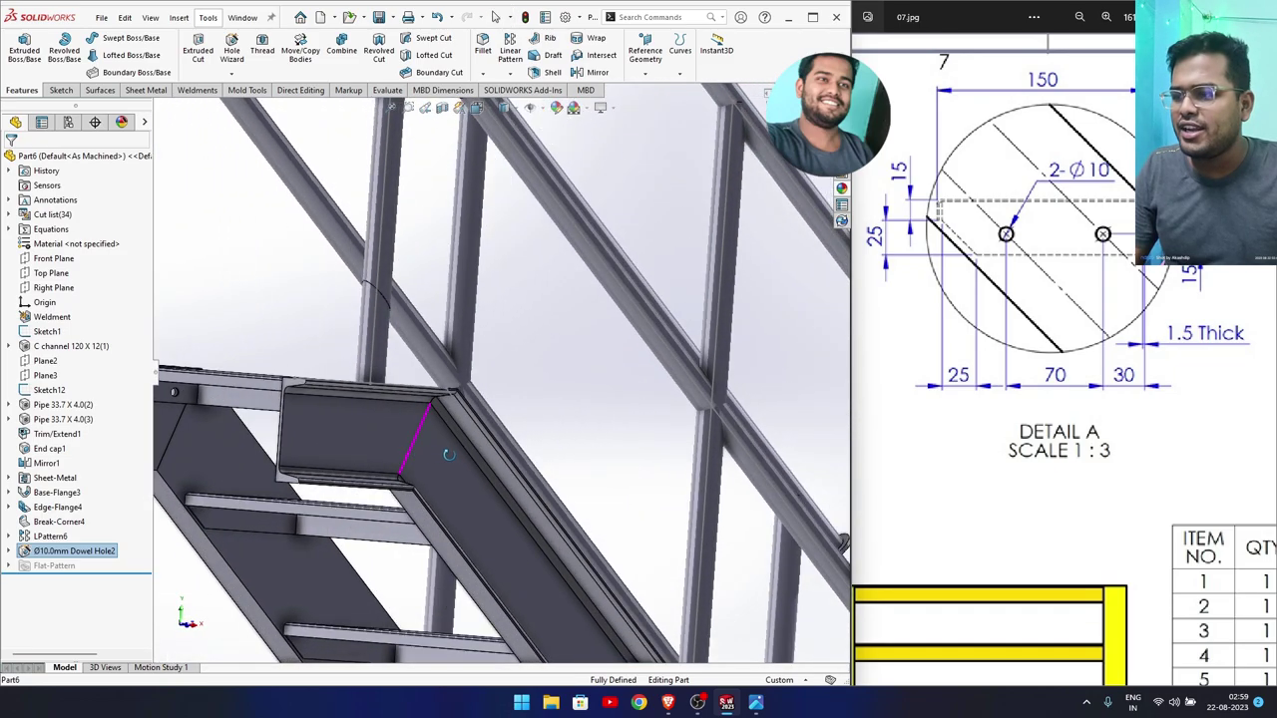
Mirror Ø10.0mm Dowel Hole2 across Plane3, creating Mirror3.
click(511, 71)
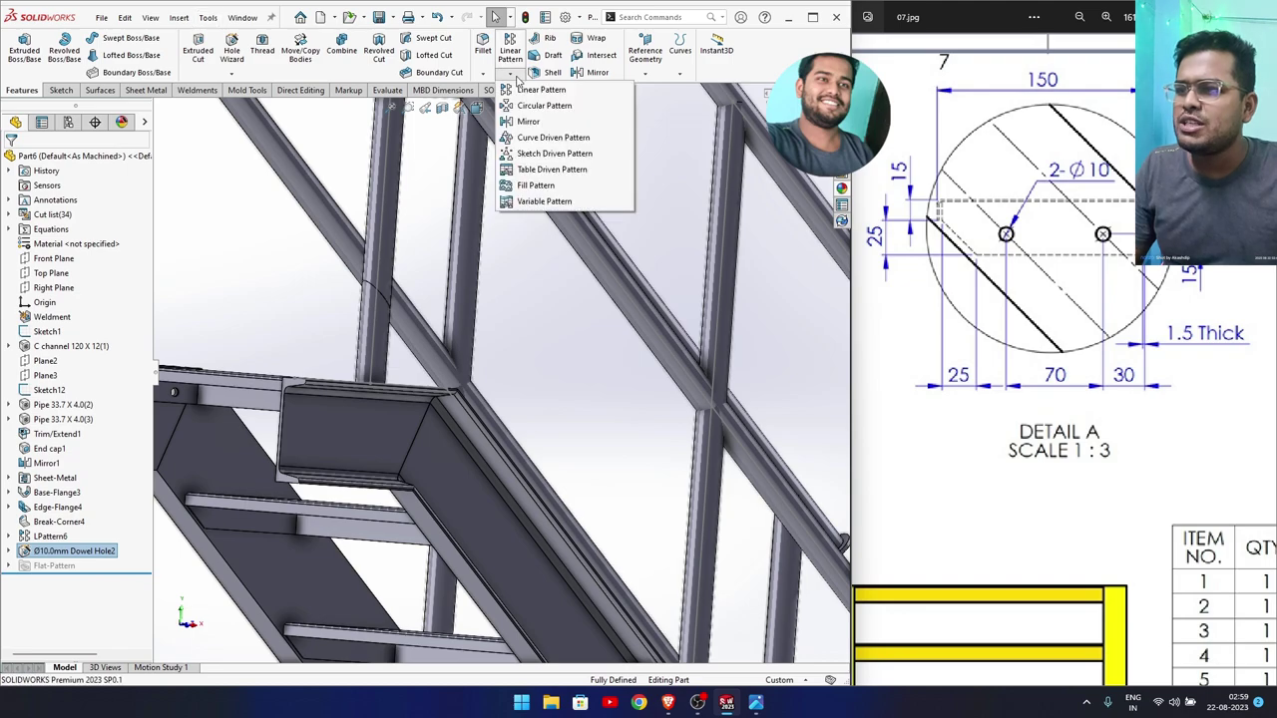
click(527, 120)
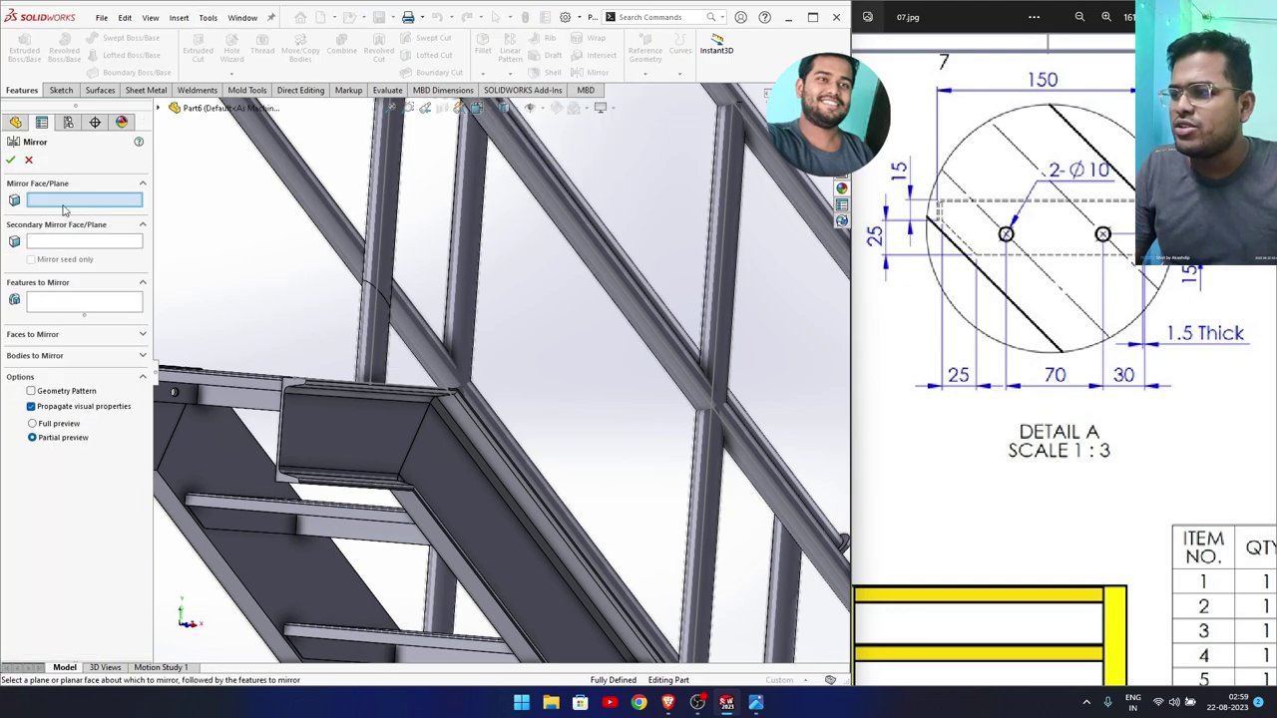
click(159, 107)
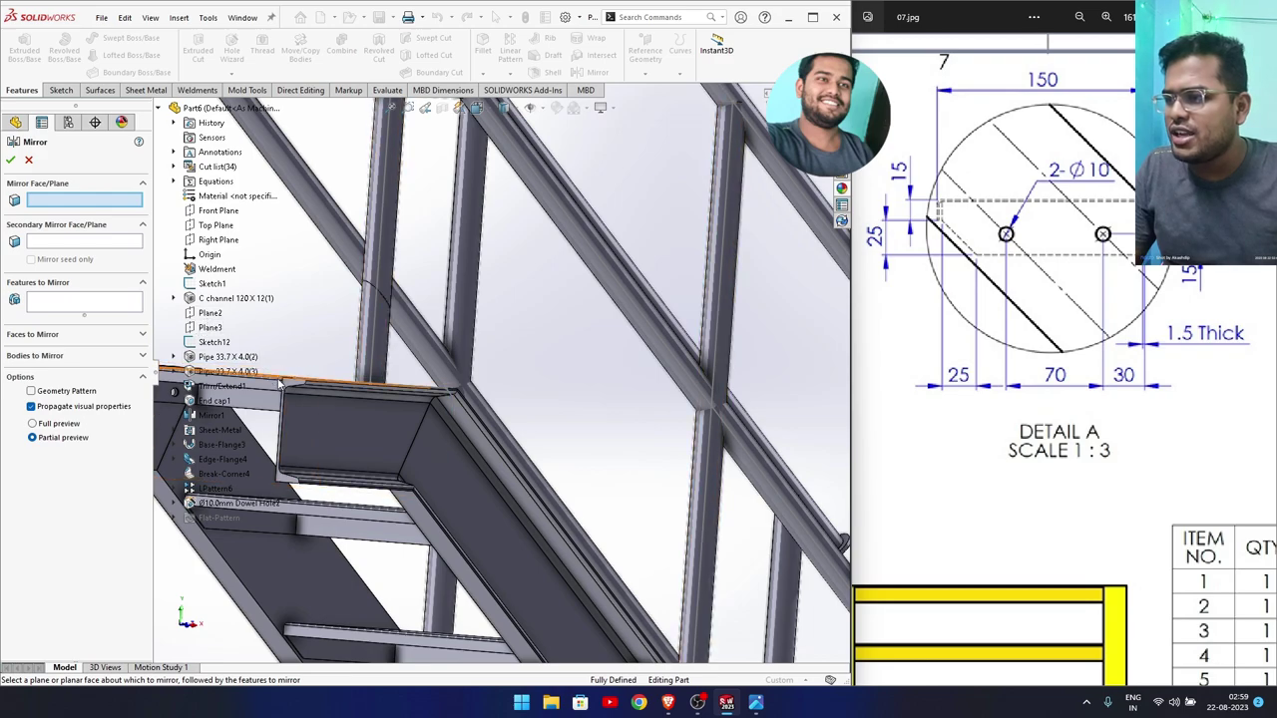
scroll(305, 385, up, 3)
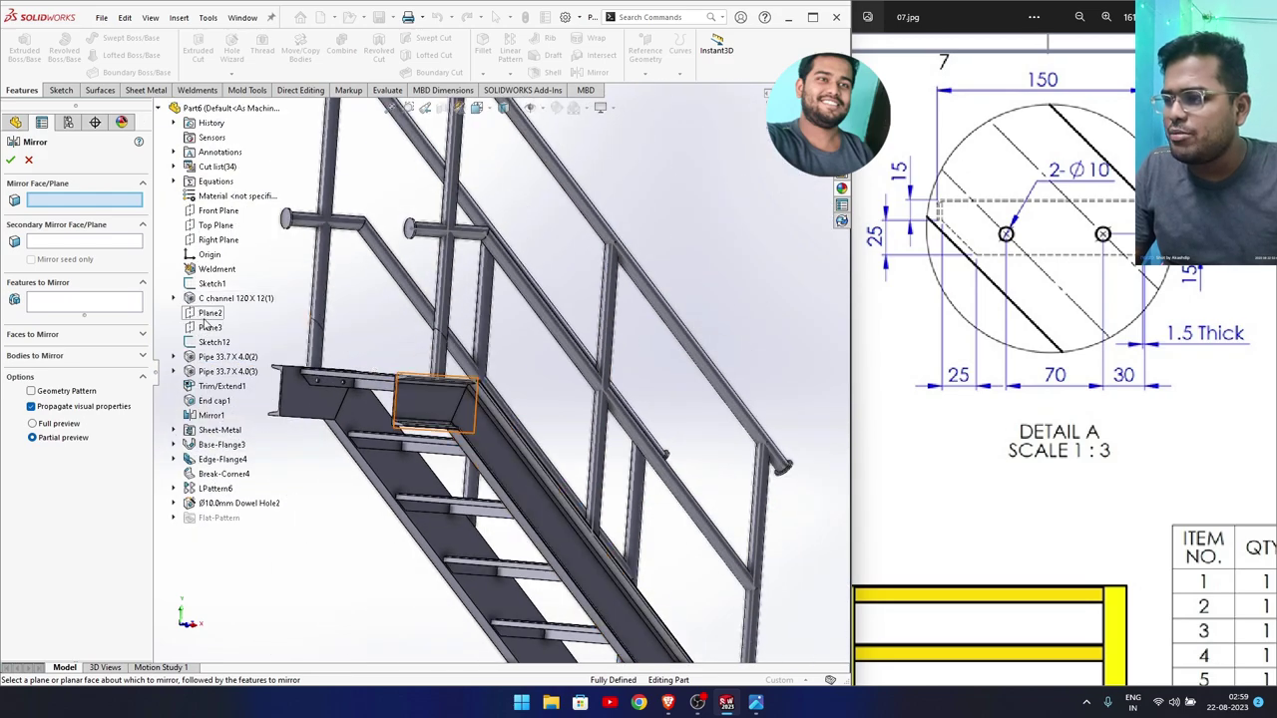
middle_drag(351, 387, 229, 318)
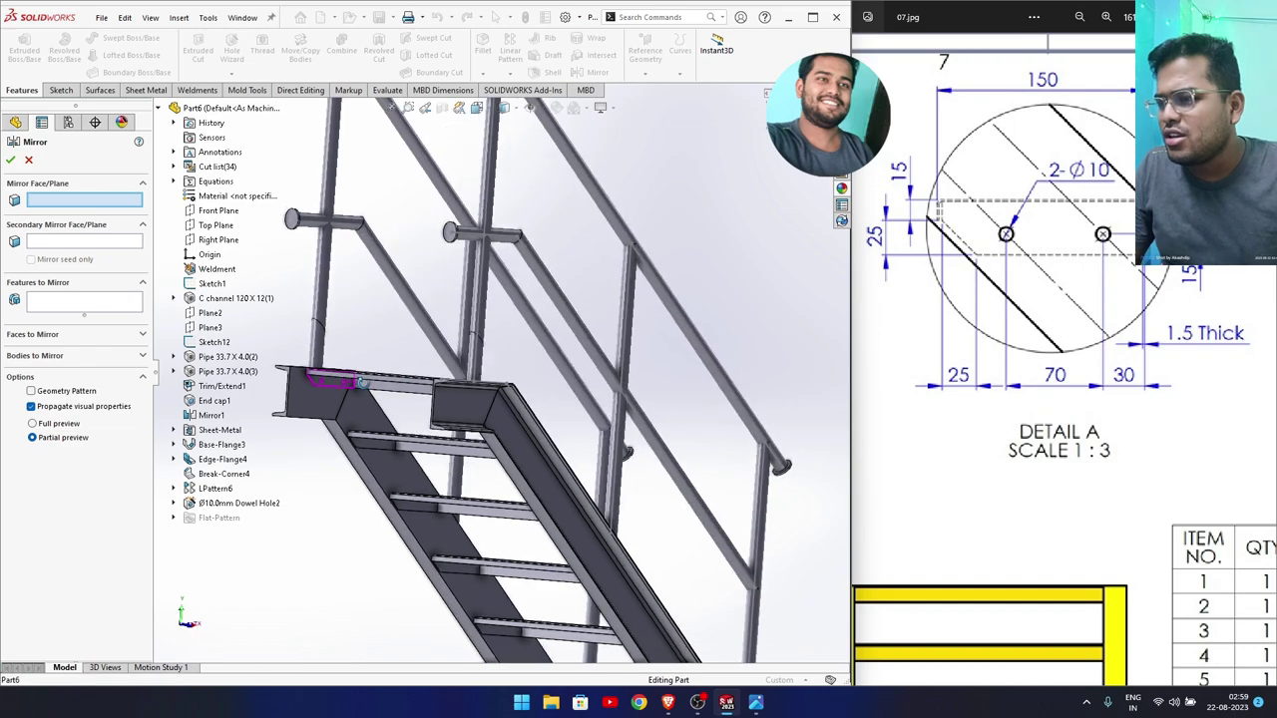
click(212, 333)
middle_drag(359, 417, 382, 509)
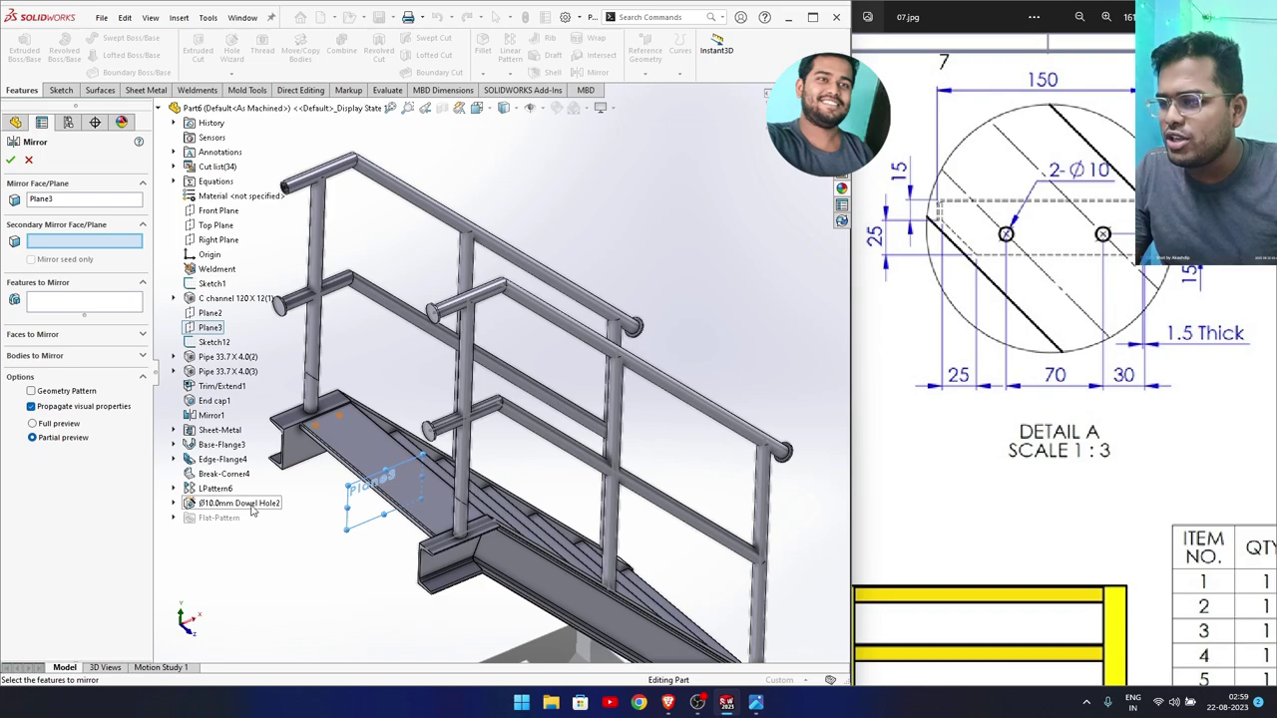
click(40, 304)
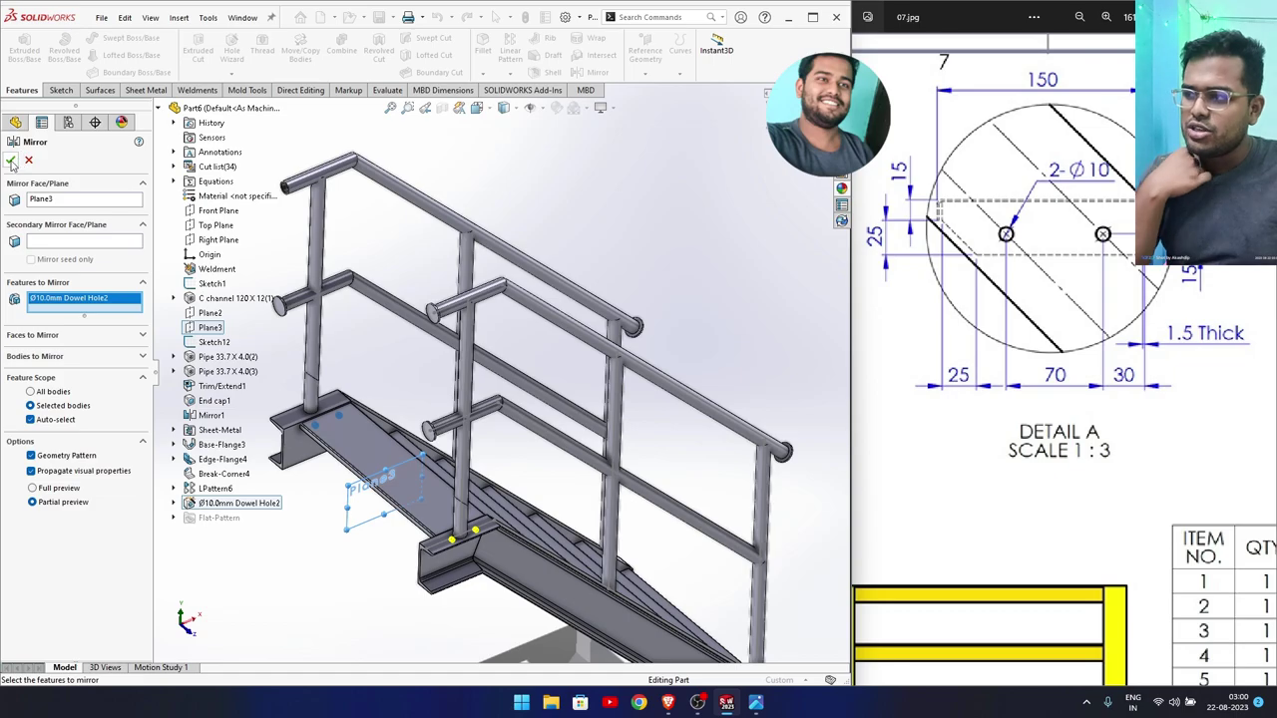
key(Return)
mouse_move(519, 419)
middle_down()
mouse_move(436, 494)
mouse_move(538, 479)
mouse_move(347, 401)
middle_up()
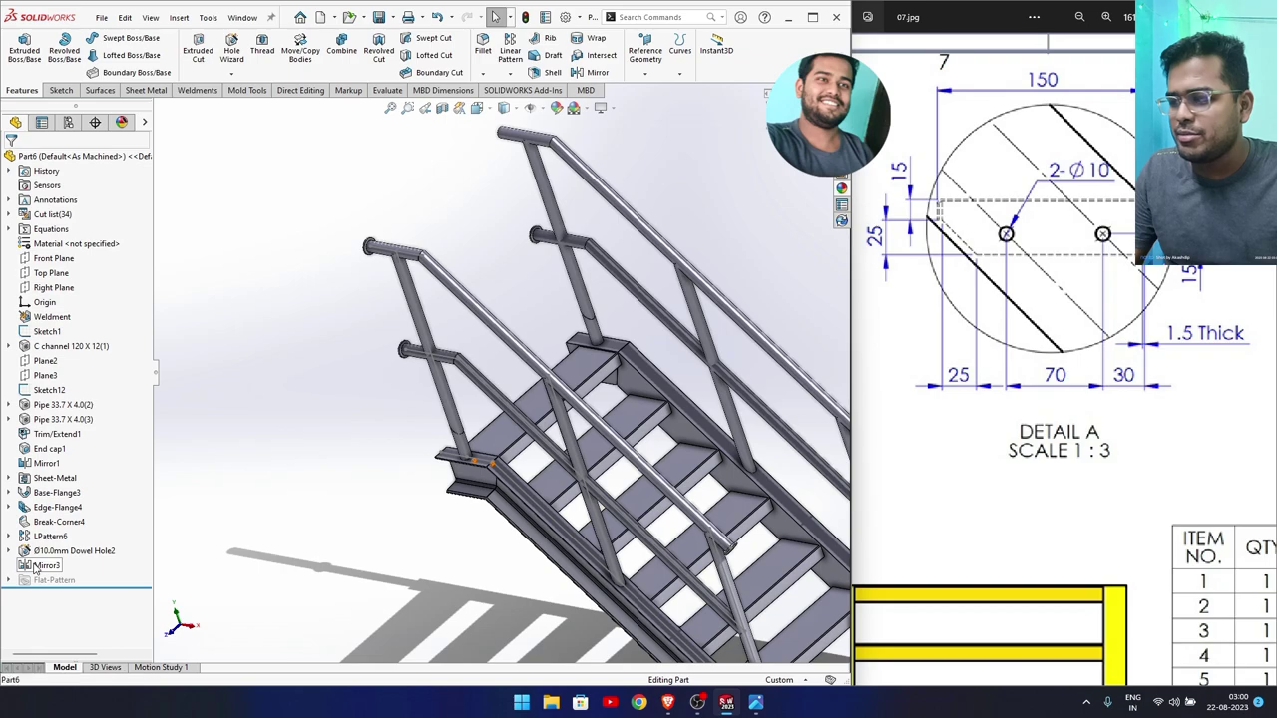
click(40, 565)
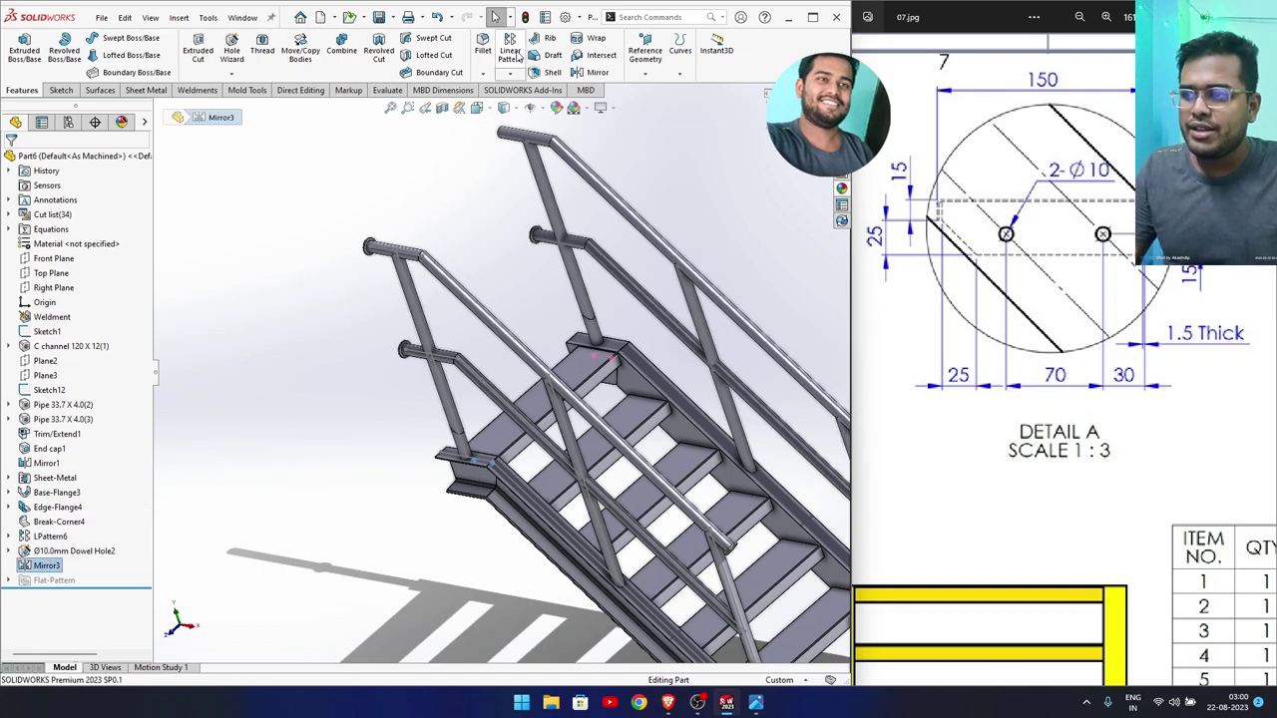
Linear-pattern Mirror3 along the stringer edge at 200 mm spacing, 7 instances.
click(510, 49)
scroll(649, 439, down, 3)
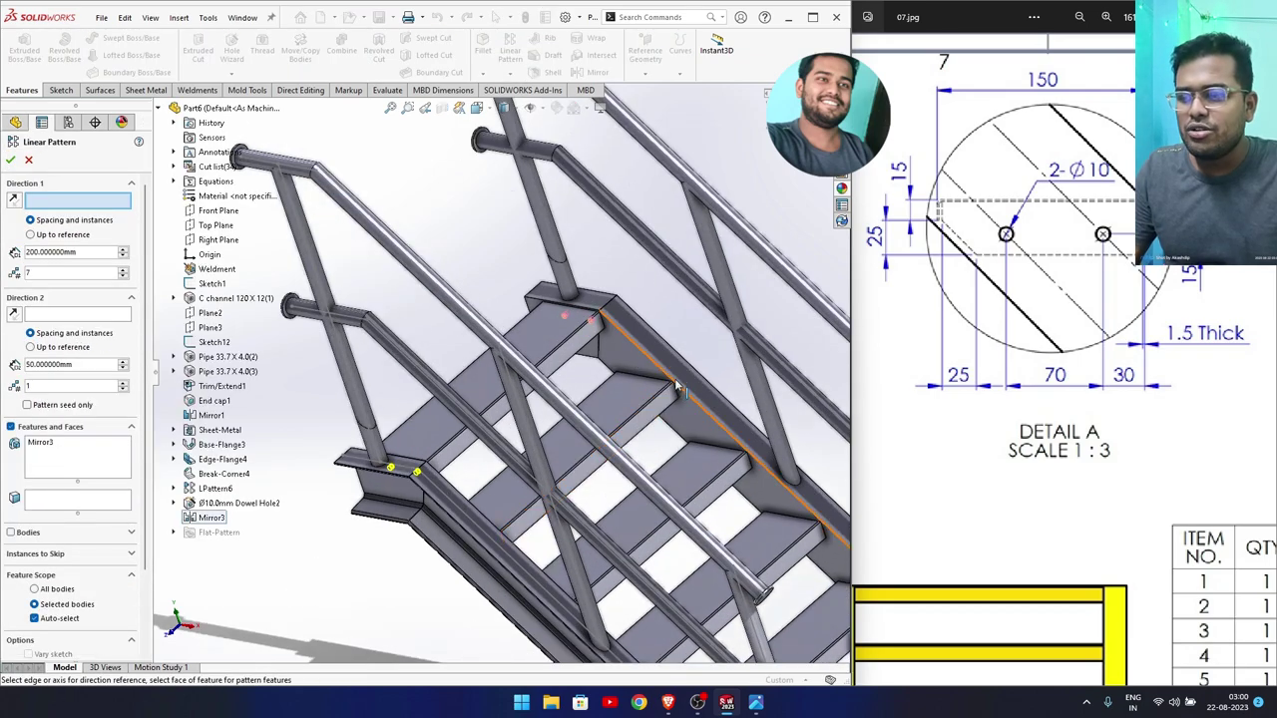
click(677, 388)
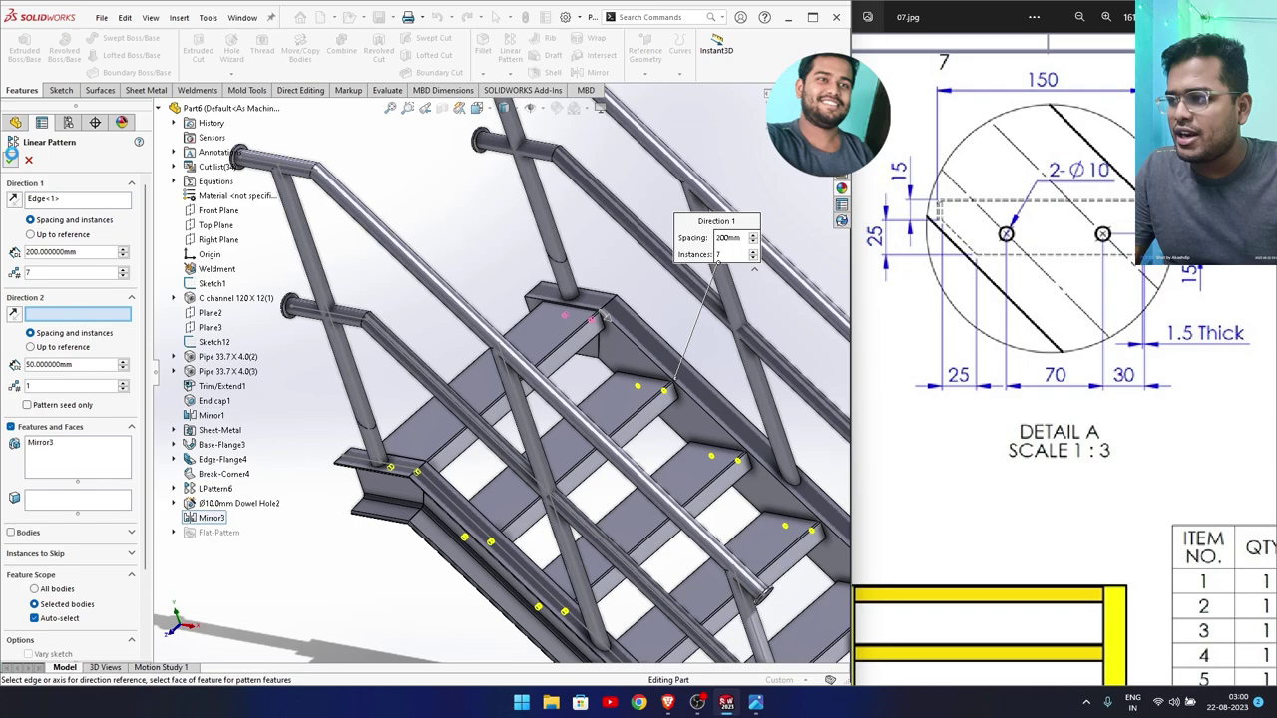
click(12, 149)
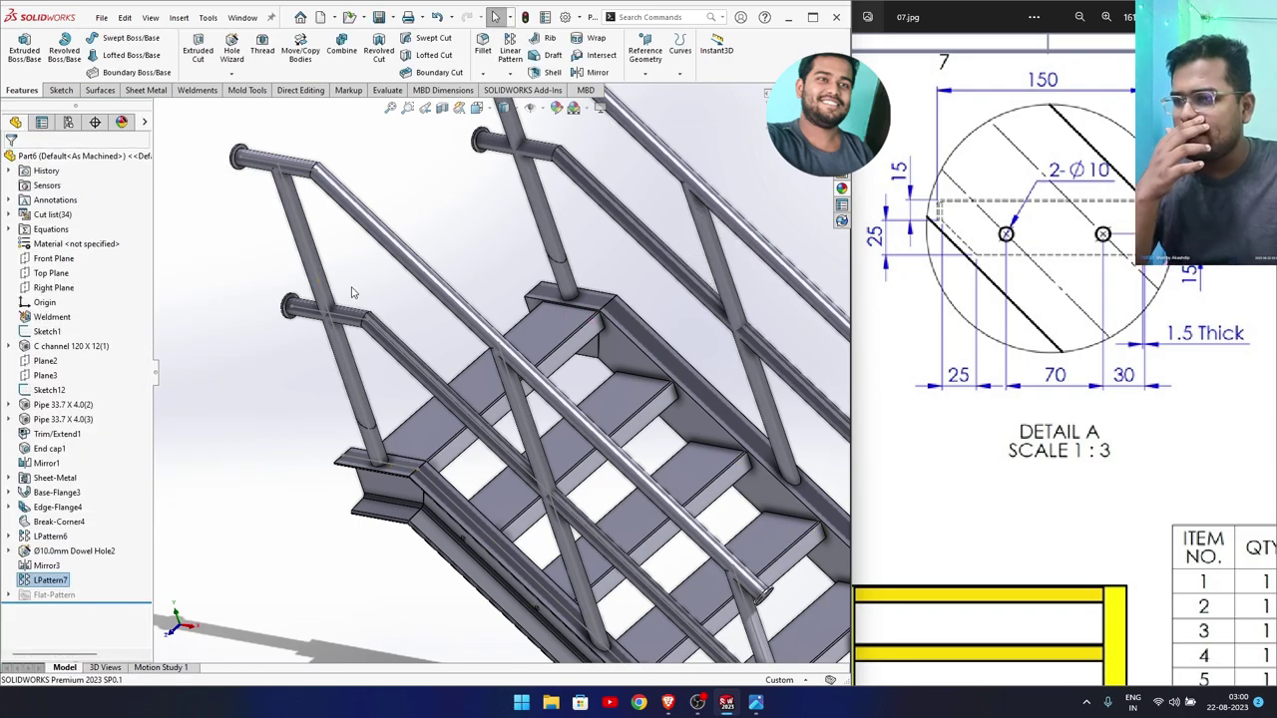
Edit LPattern7 and enable Geometry pattern to clear the error.
mouse_move(351, 292)
middle_down()
mouse_move(676, 314)
mouse_move(659, 330)
middle_up()
right_click(50, 583)
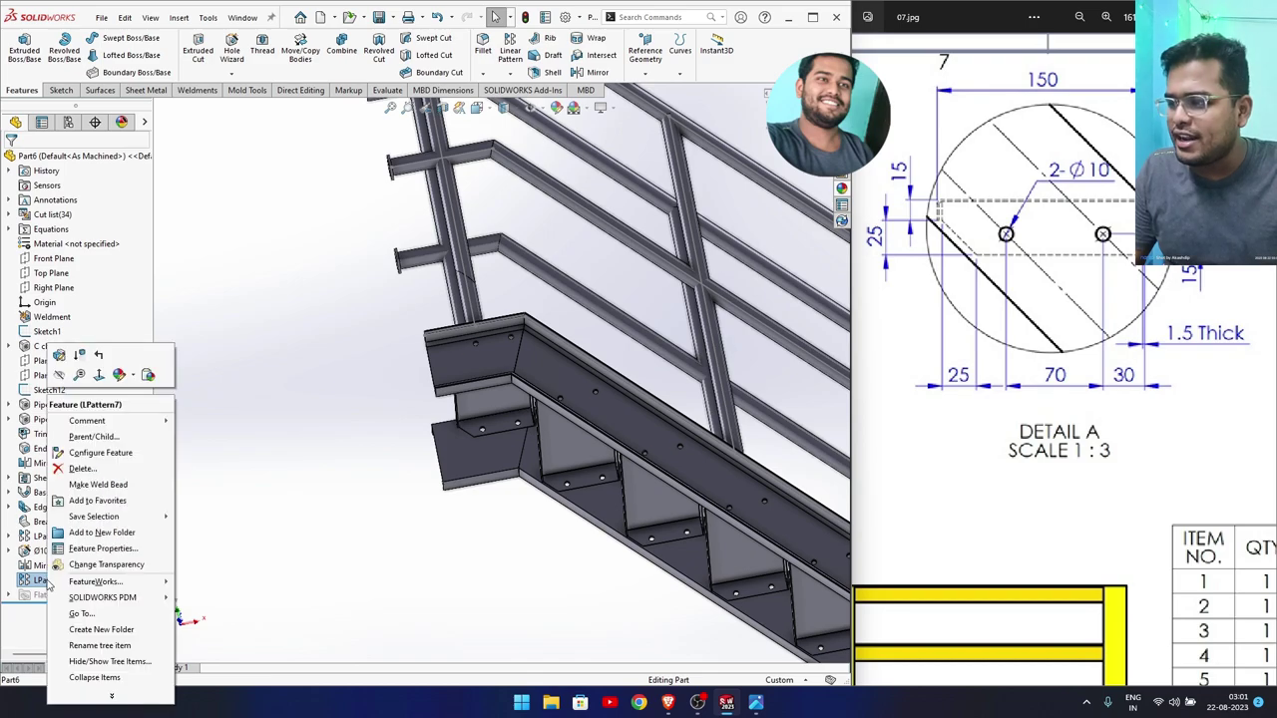
click(57, 366)
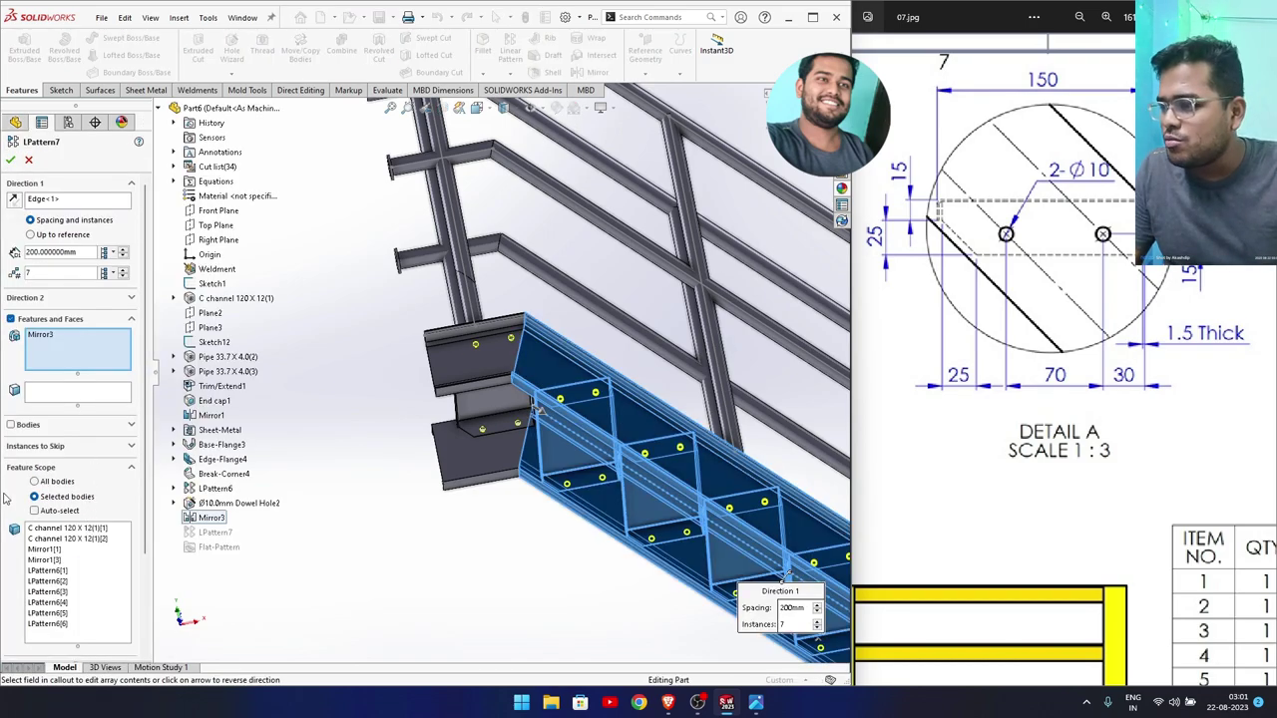
scroll(6, 499, down, 3)
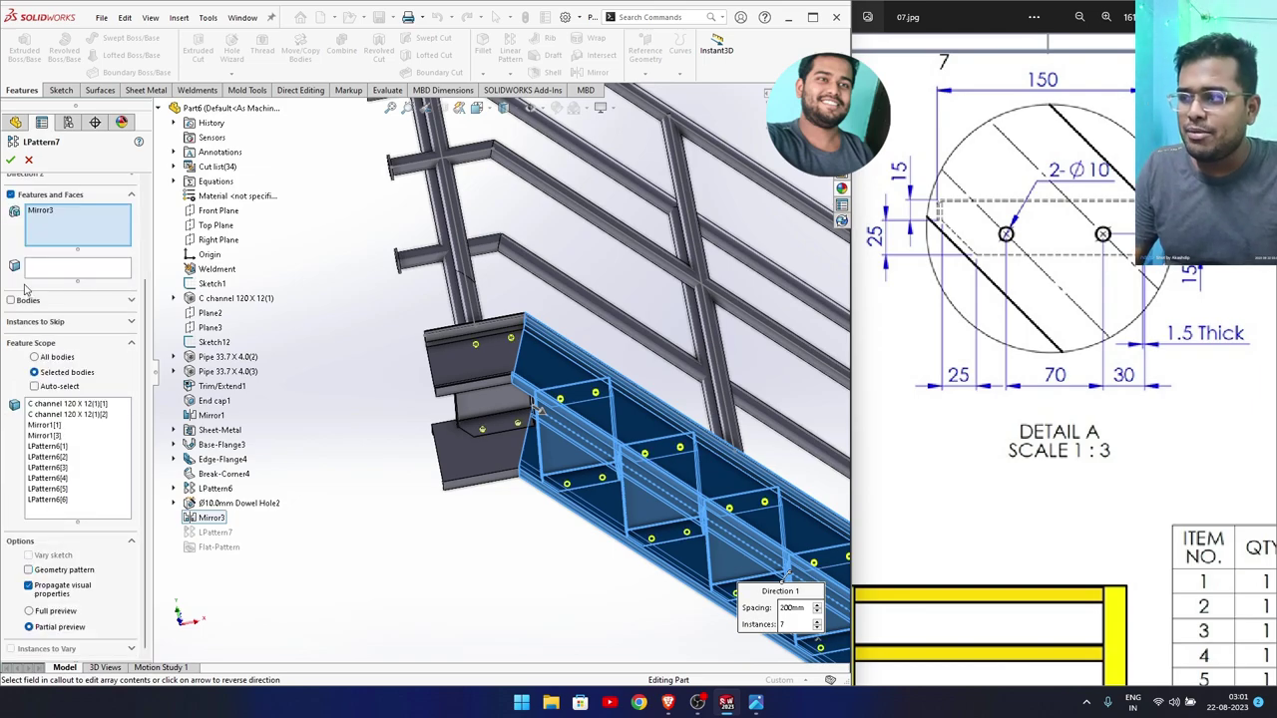
click(10, 160)
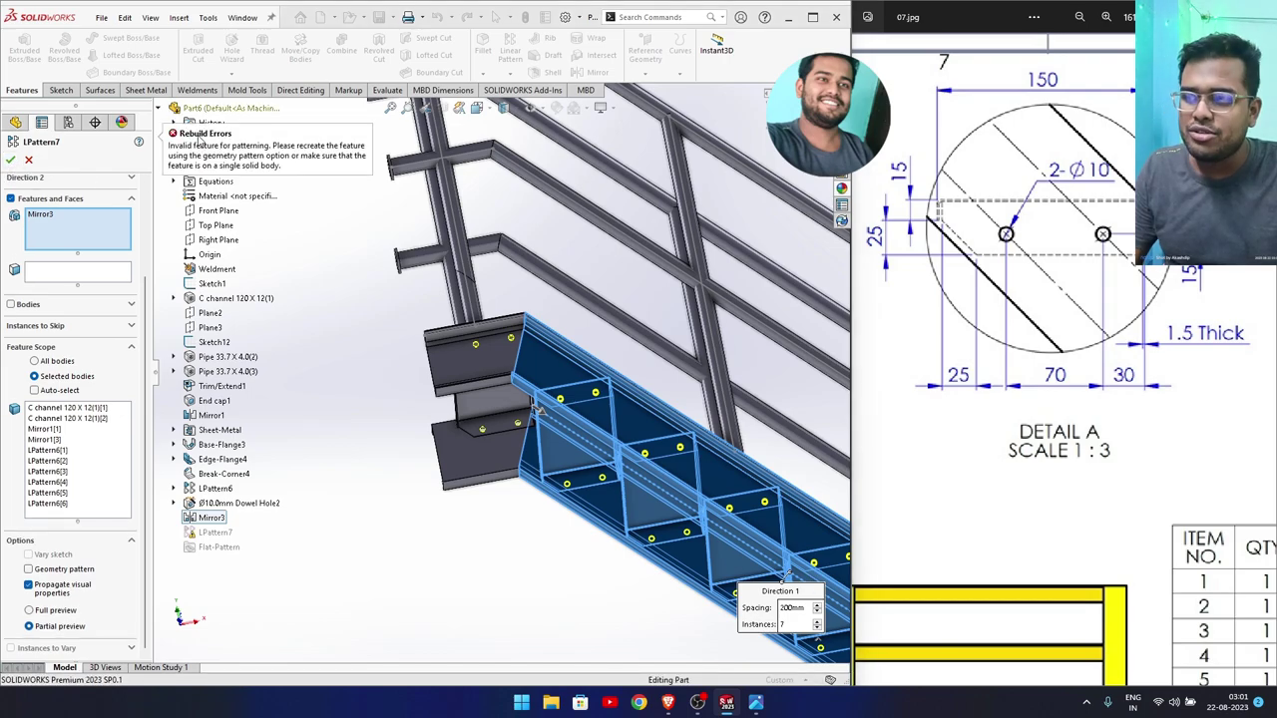
click(28, 569)
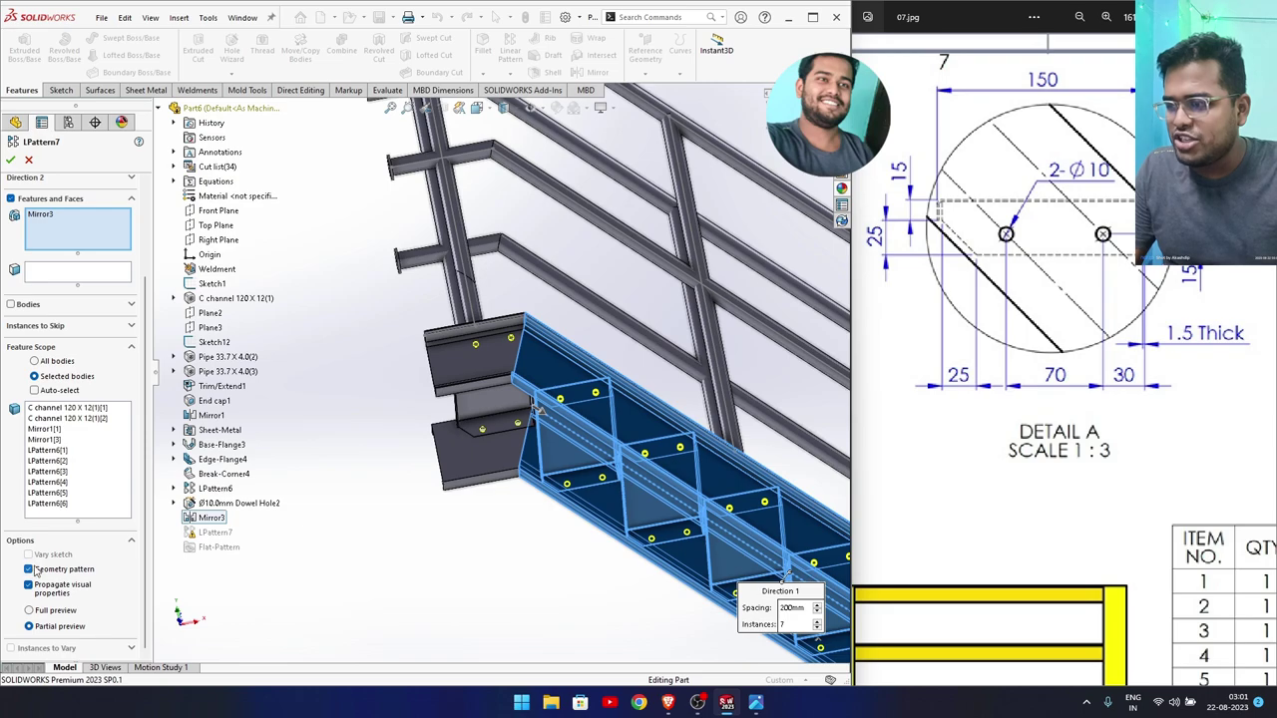
click(10, 159)
Rotate the stair to a front-oblique view to compare with the reference drawing.
scroll(599, 511, up, 2)
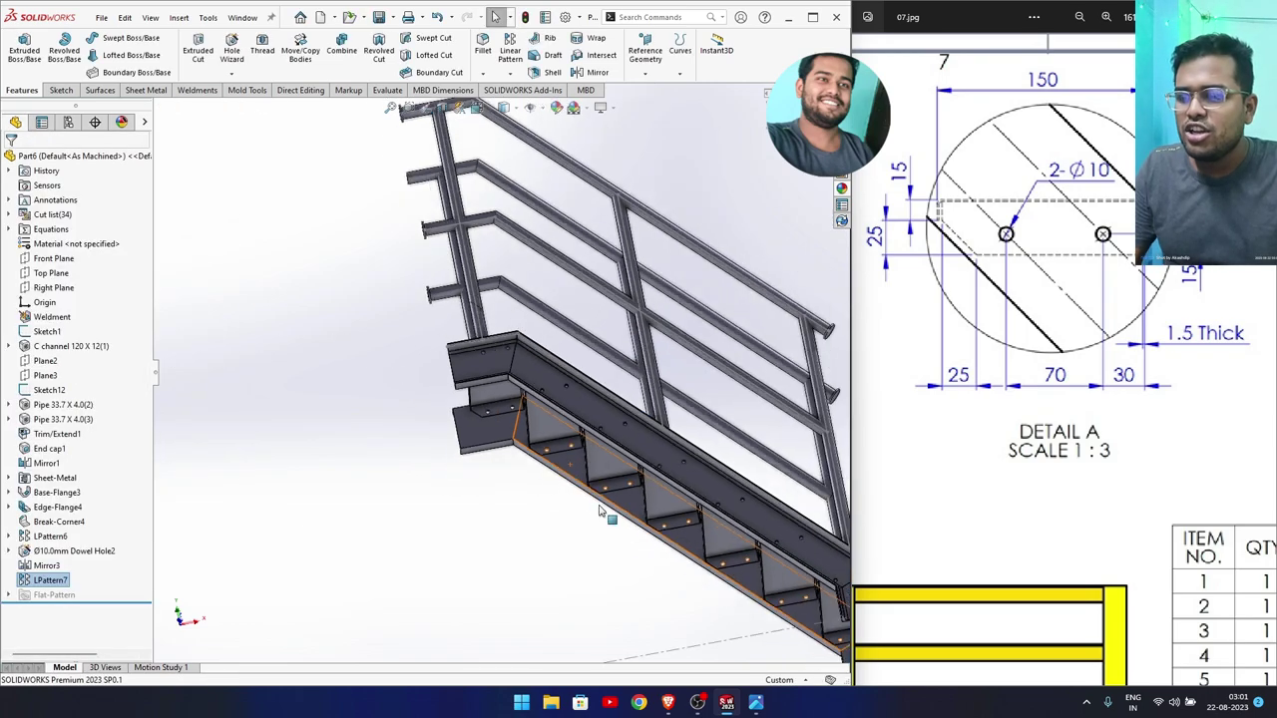
mouse_move(600, 511)
middle_down()
mouse_move(490, 585)
mouse_move(356, 607)
mouse_move(509, 577)
middle_up()
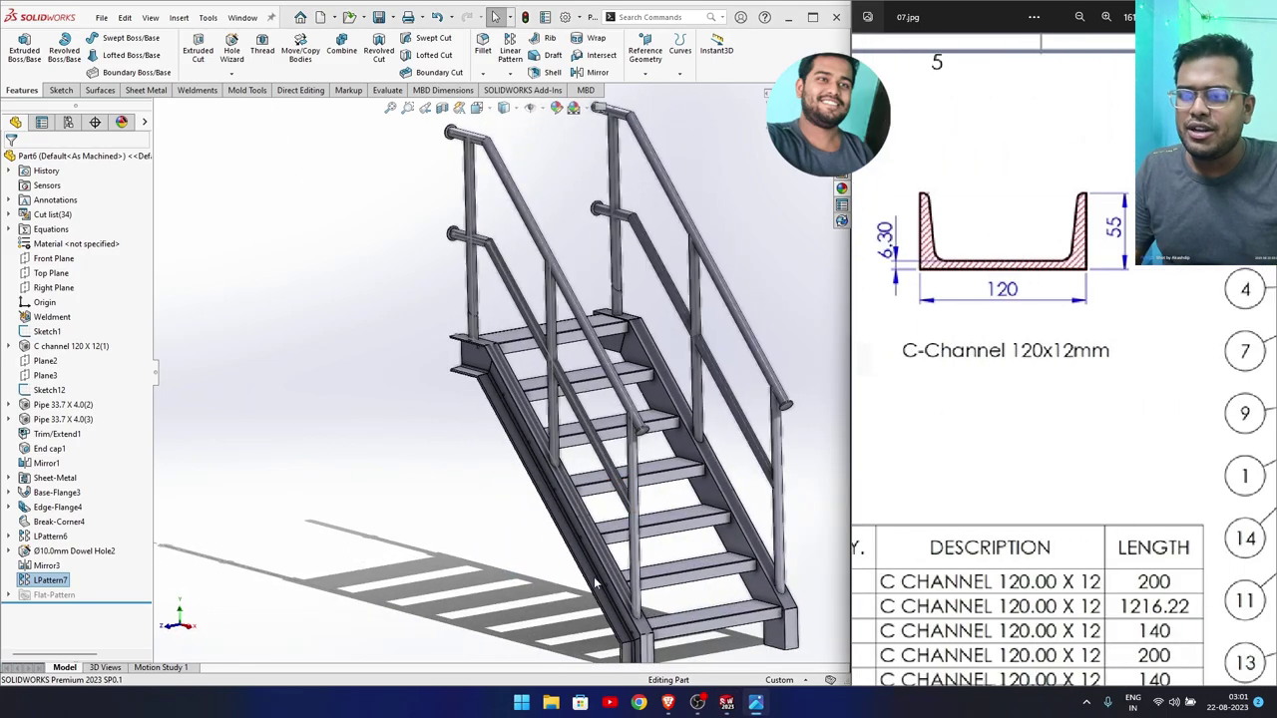
scroll(1005, 454, down, 5)
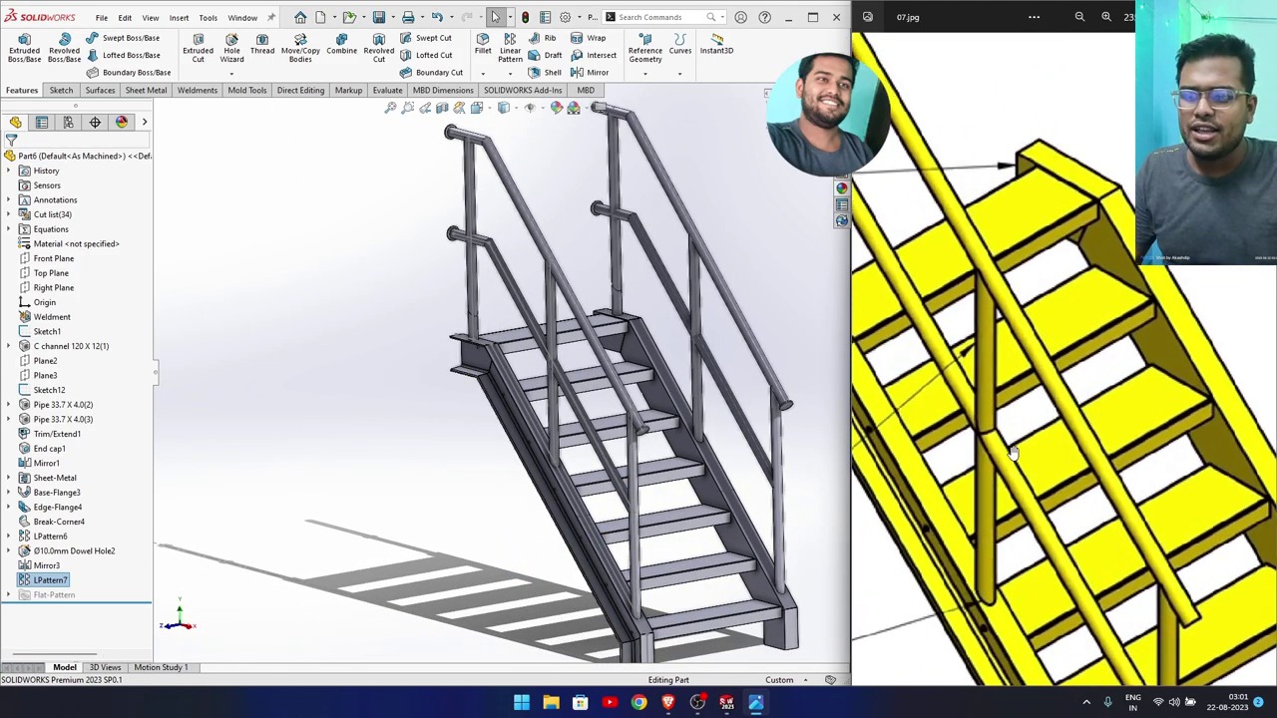
middle_drag(379, 387, 381, 391)
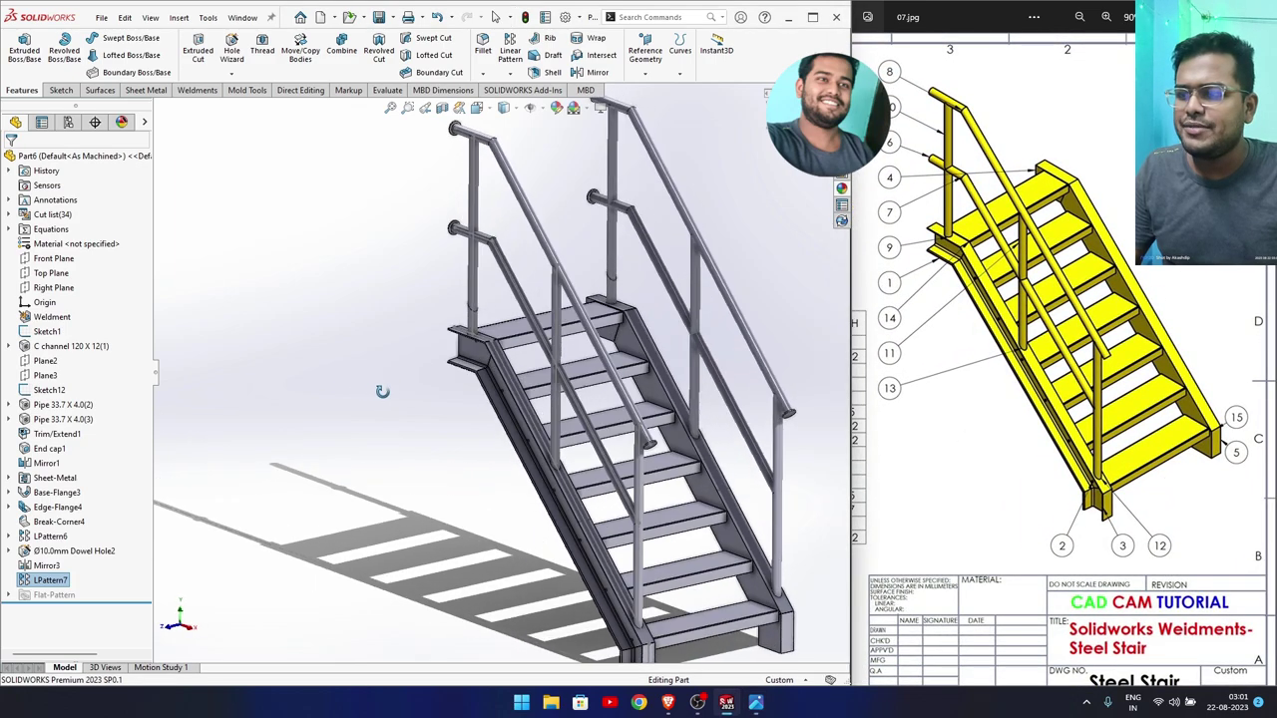
Apply satin finish chrome from the metal appearances to the stair stringer.
click(842, 189)
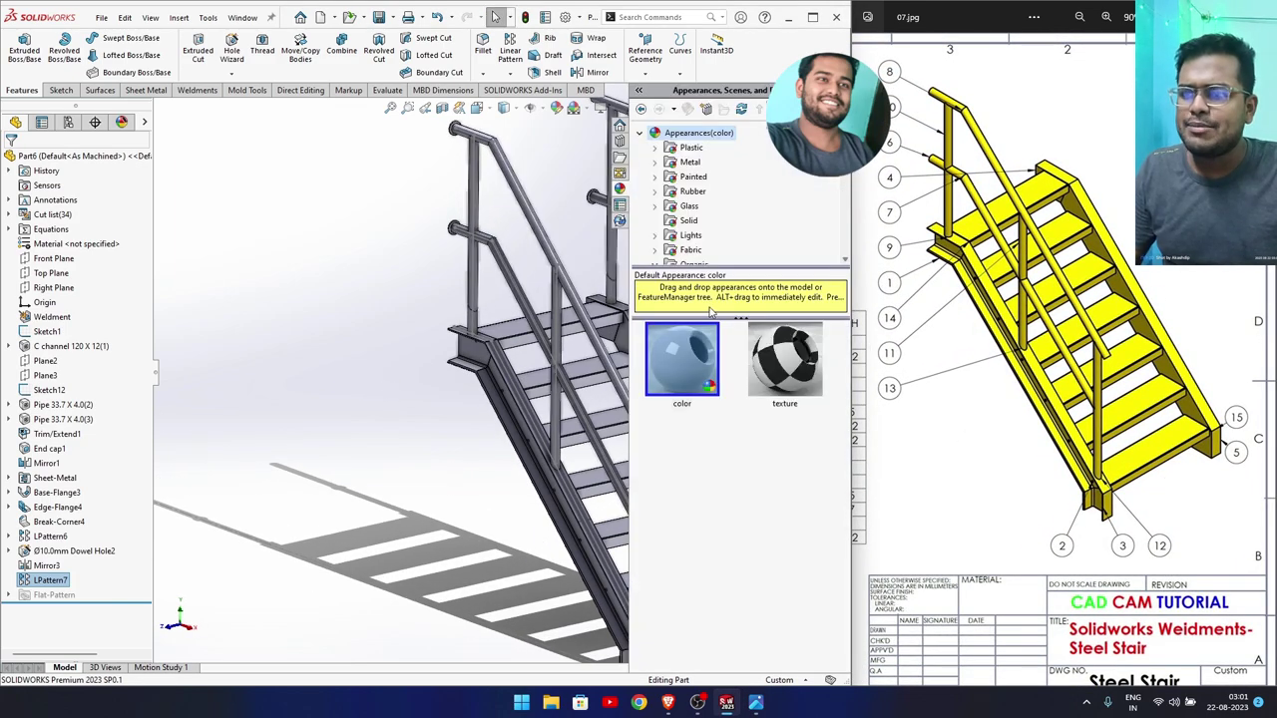
click(689, 163)
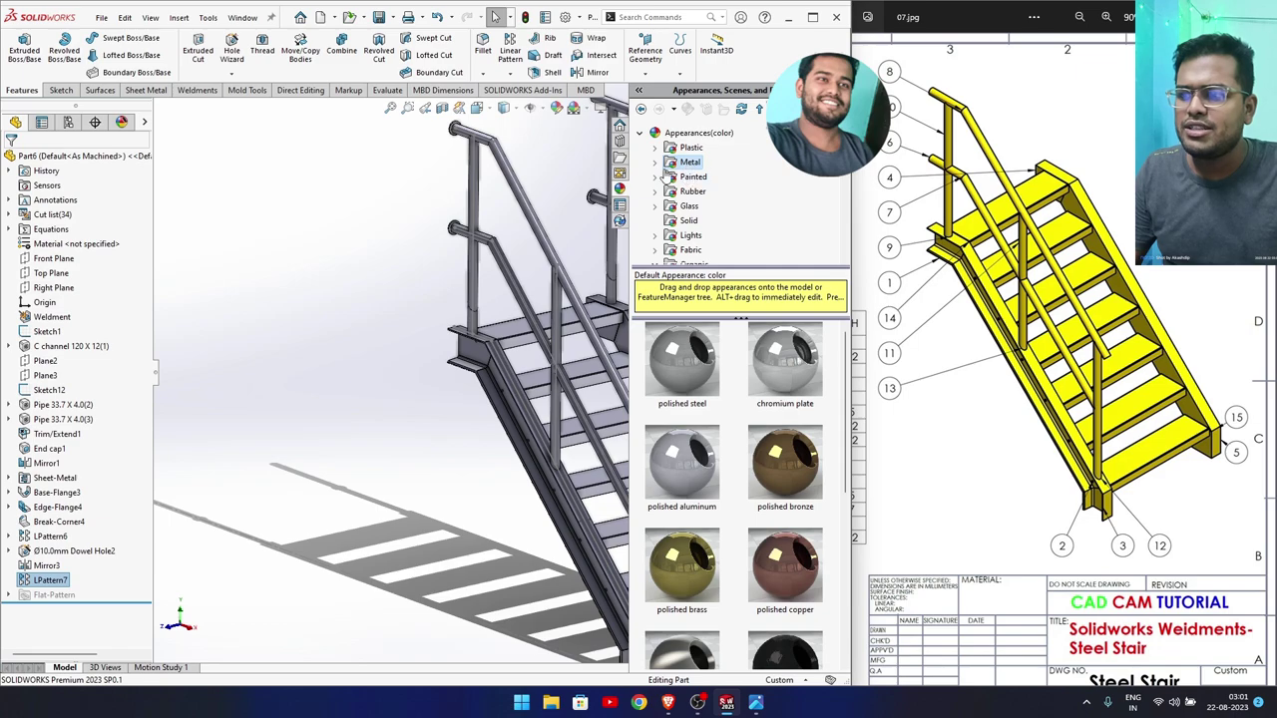
double_click(689, 162)
click(703, 165)
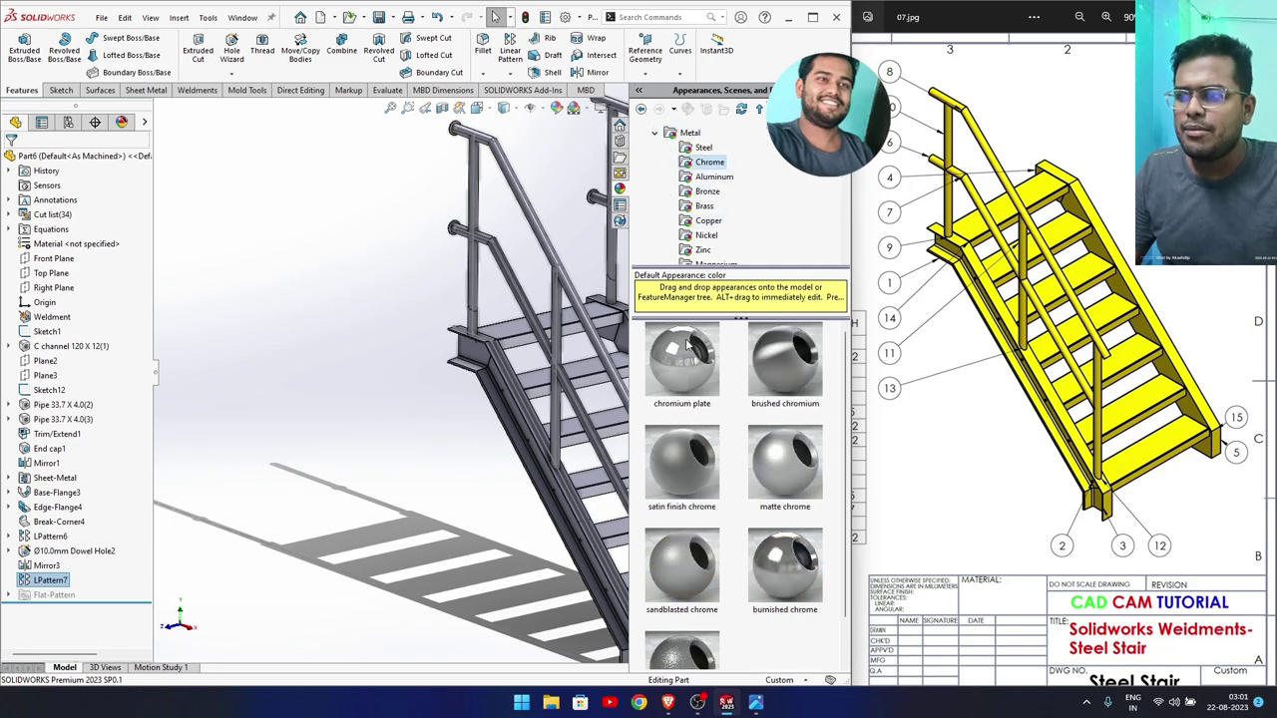
drag(672, 461, 554, 407)
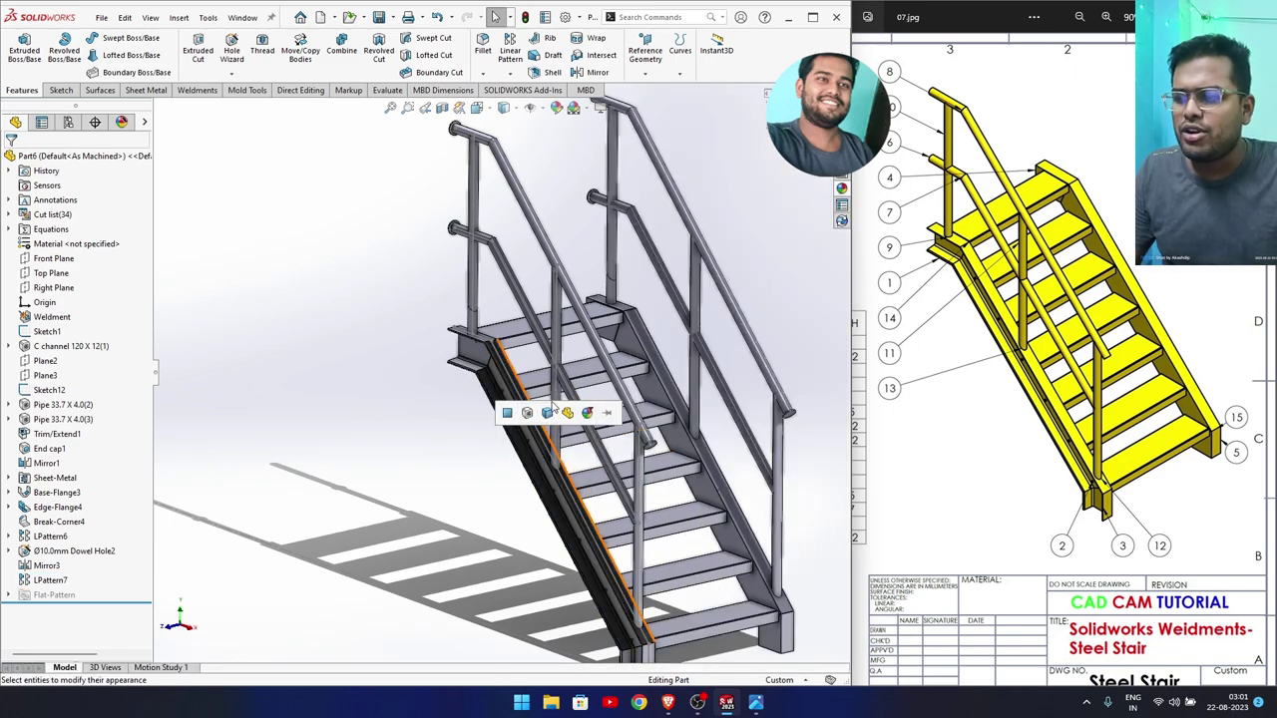
click(548, 413)
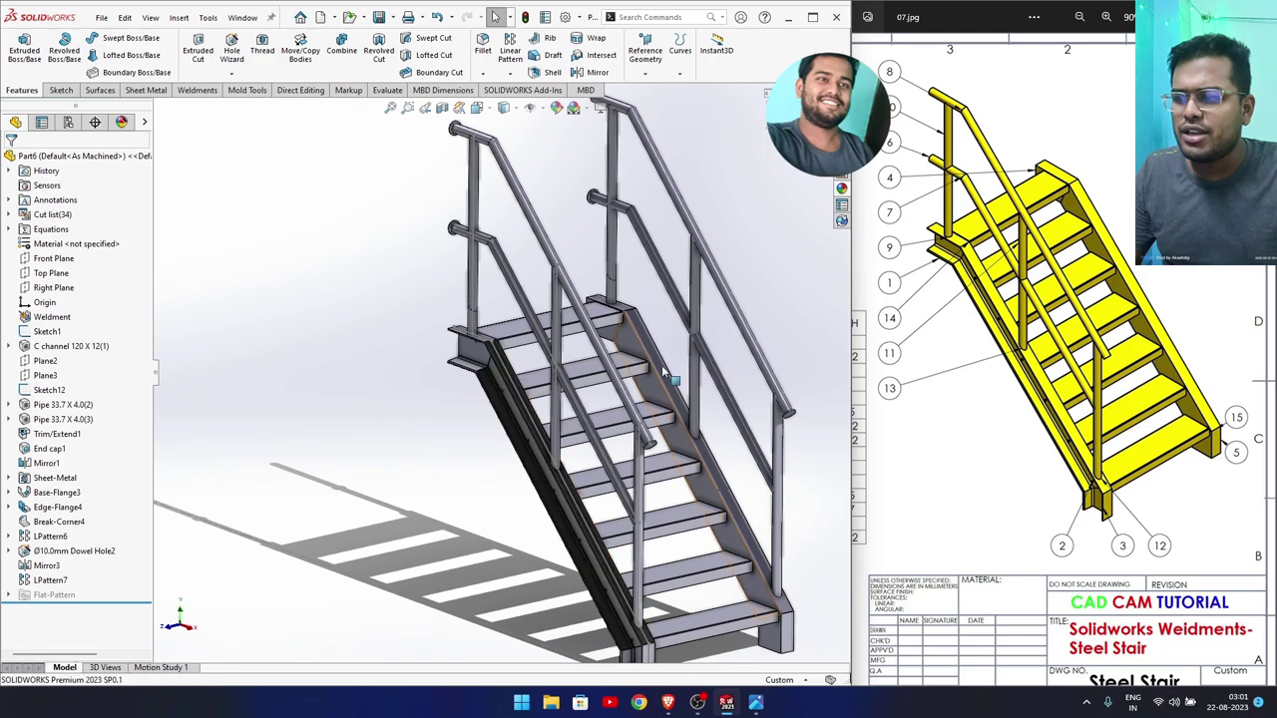
Apply chromium plate to the step body and then the whole stair.
click(605, 108)
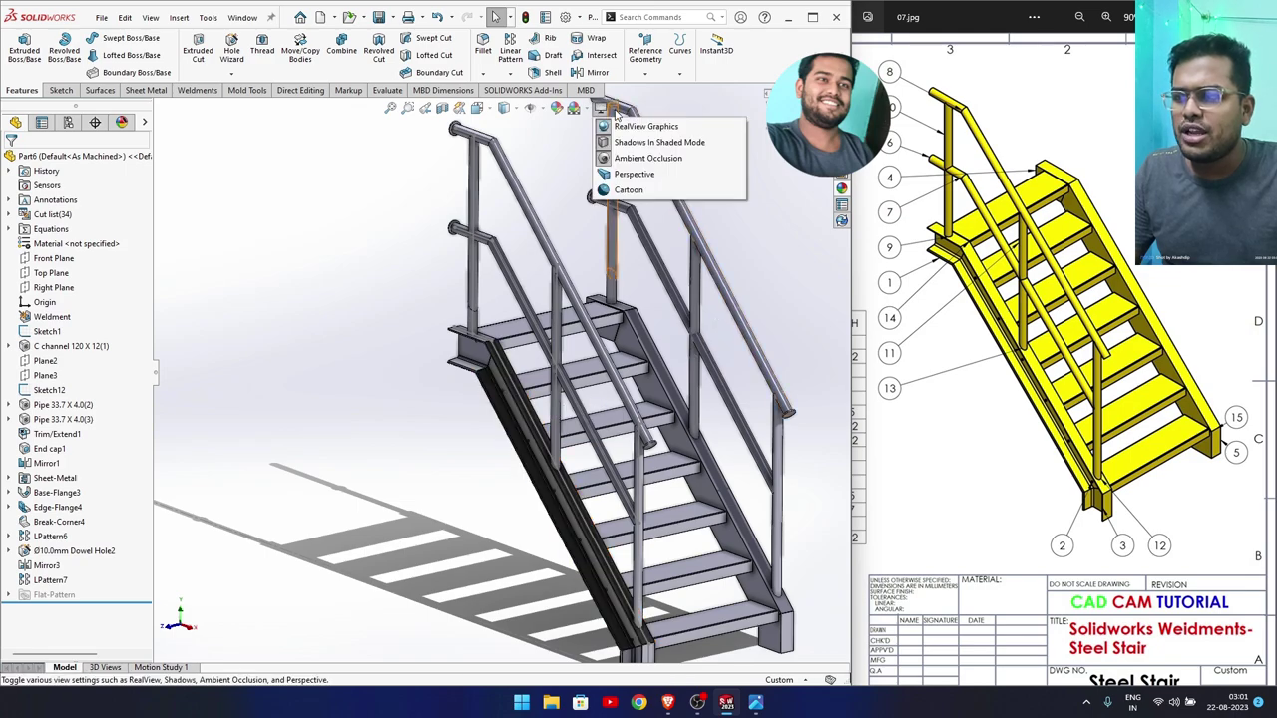
click(842, 189)
drag(714, 384, 590, 372)
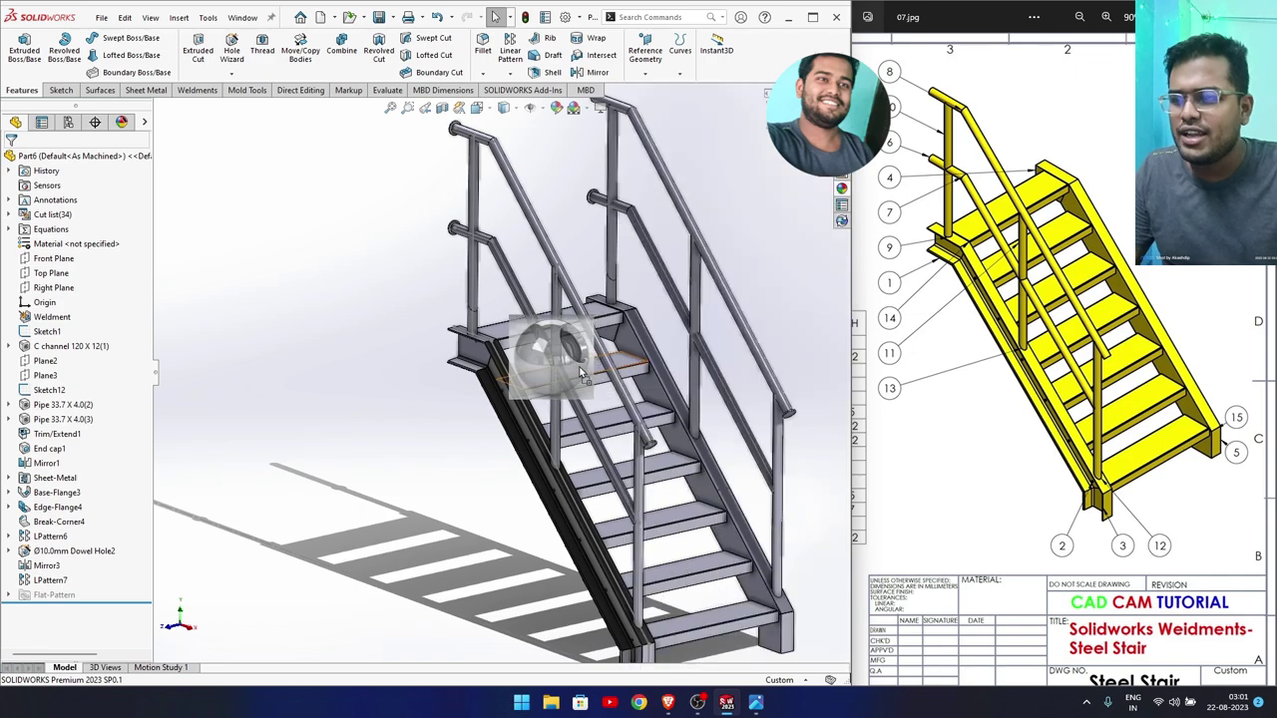
click(591, 367)
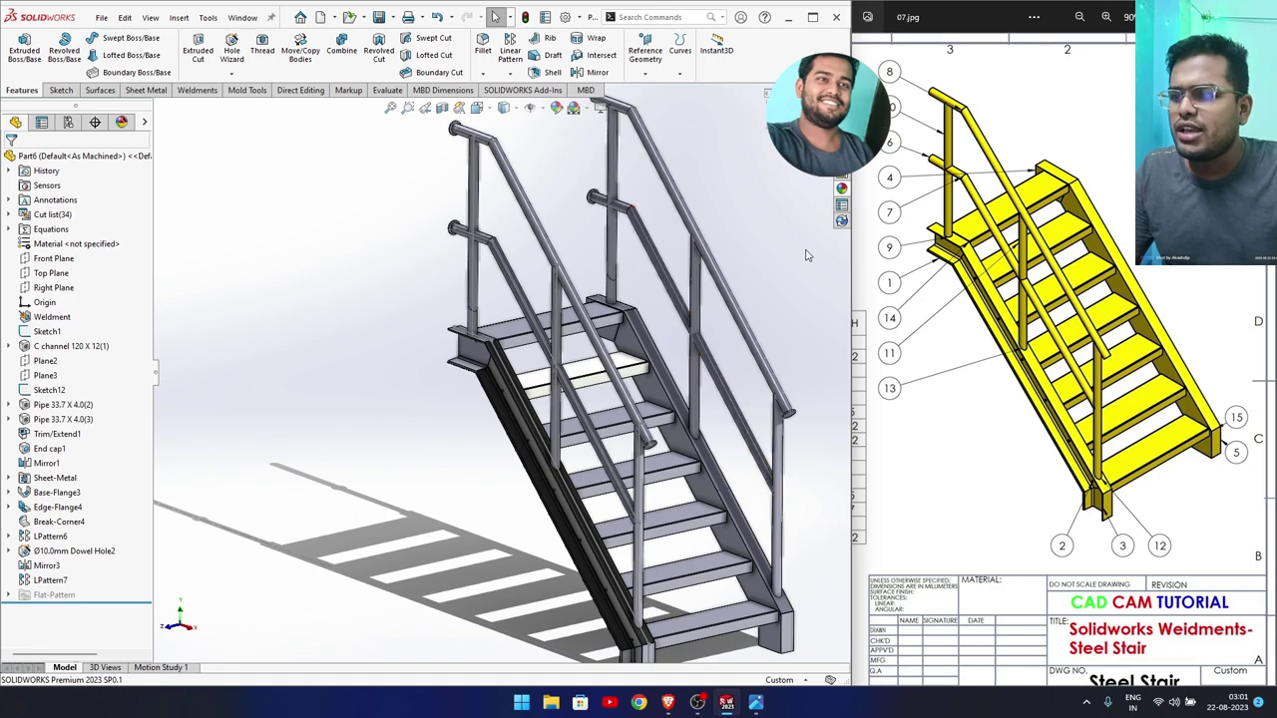
click(842, 189)
double_click(676, 372)
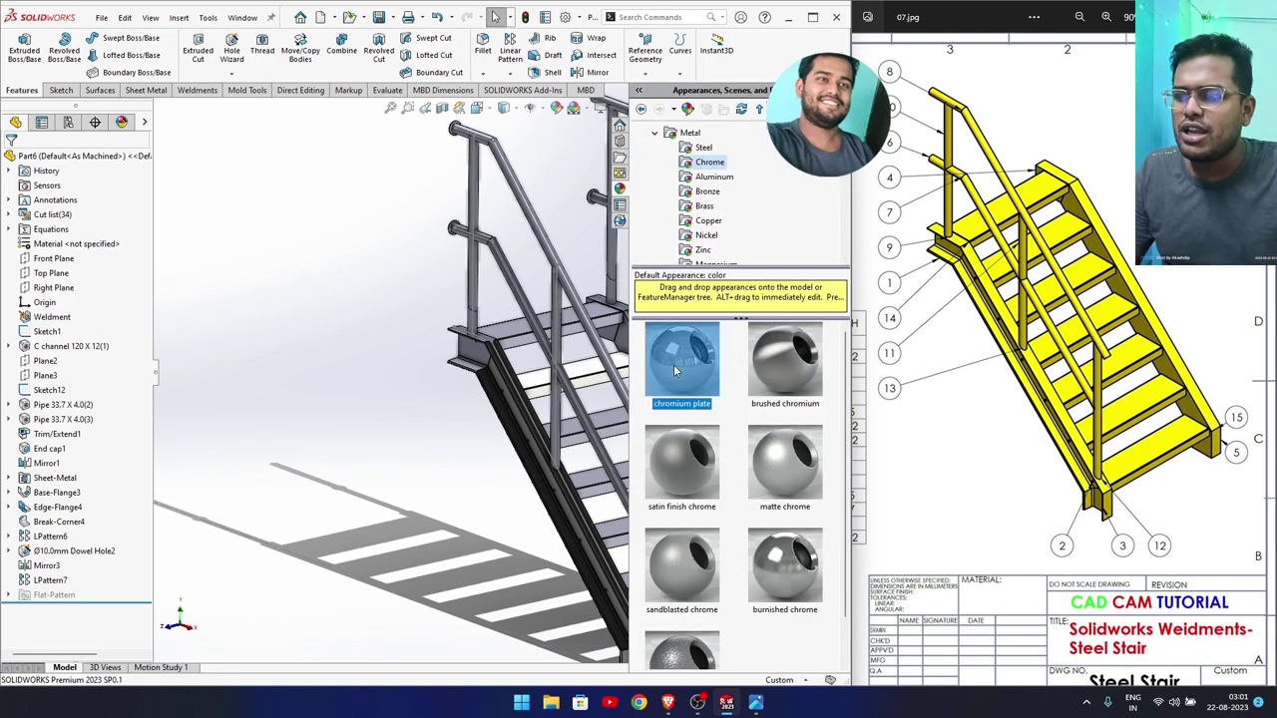
Set the scene to Plain White.
click(588, 110)
click(604, 143)
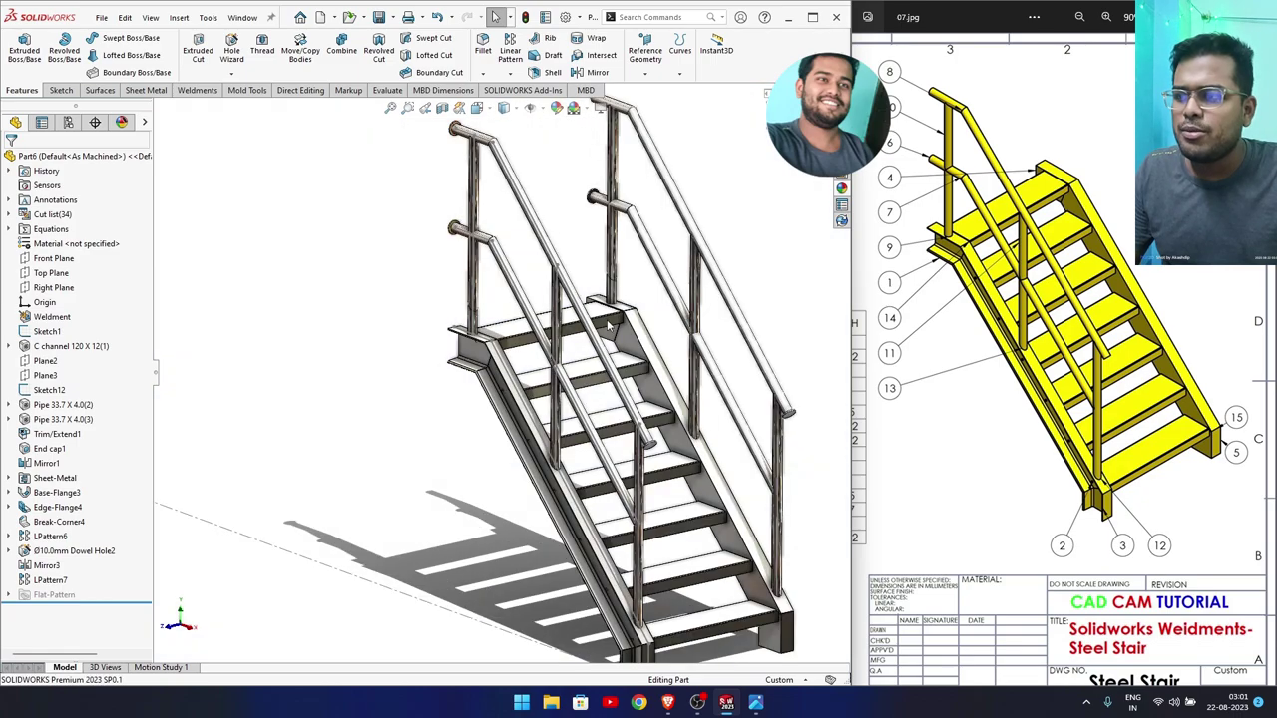
mouse_move(616, 378)
middle_down()
mouse_move(683, 388)
mouse_move(724, 450)
middle_up()
Remove the chromium plate<2>, chromium plate and satin finish chrome appearances from the stair.
key(space)
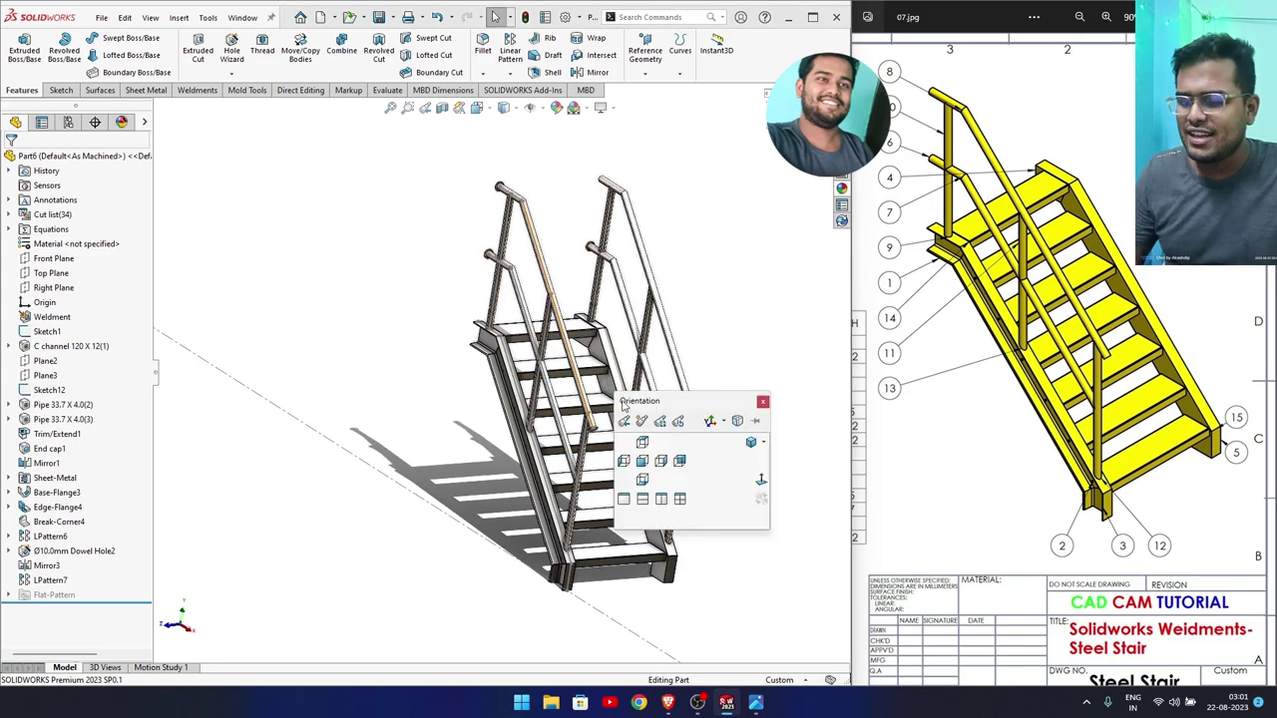
click(750, 442)
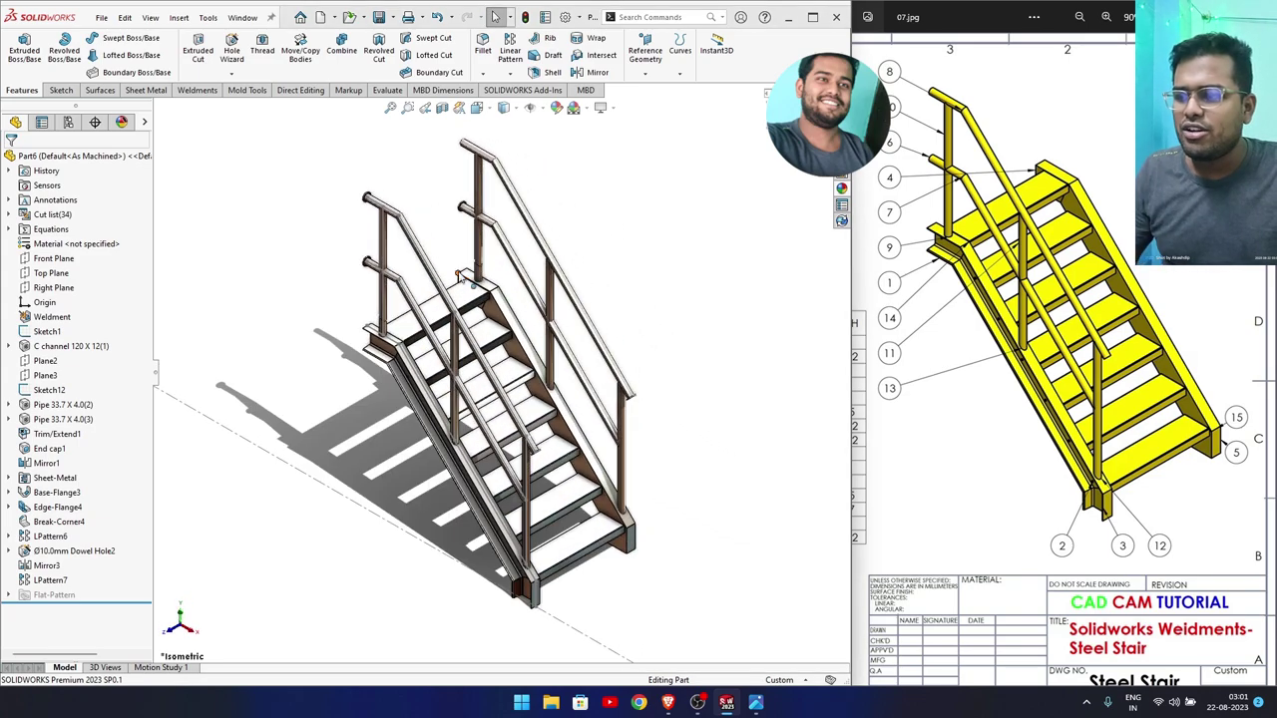
click(122, 124)
mouse_move(67, 202)
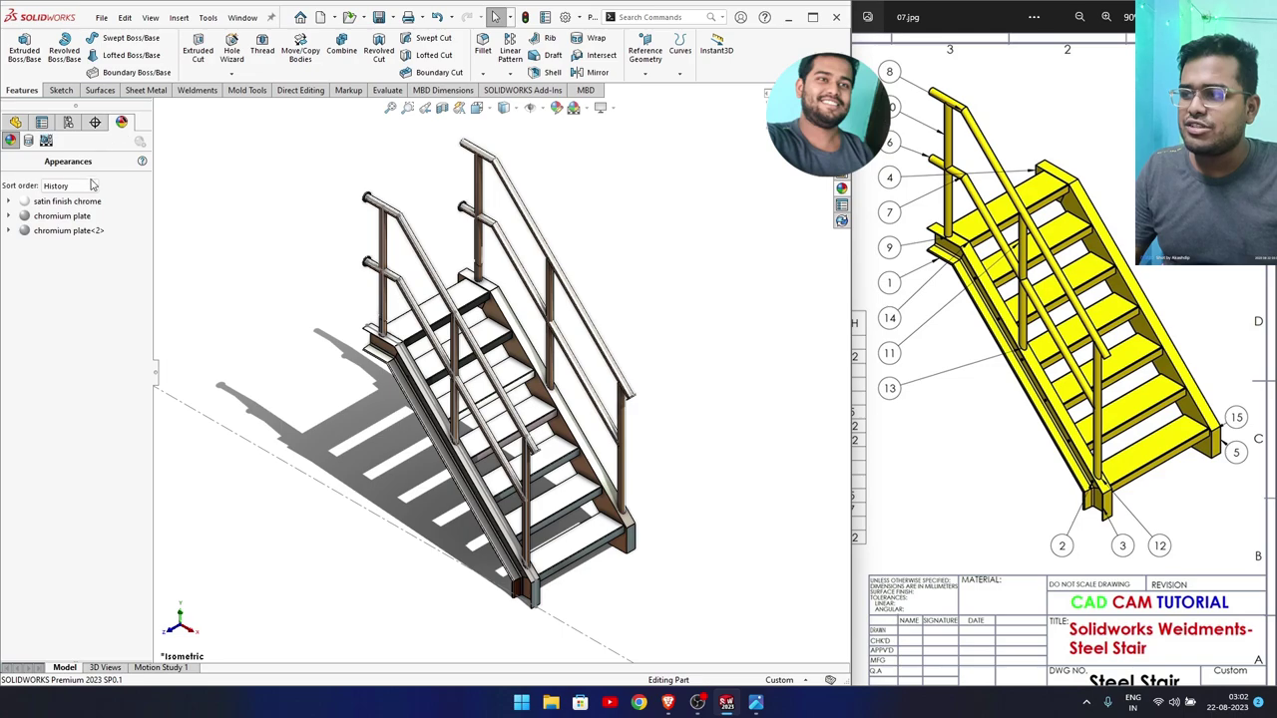
right_click(68, 230)
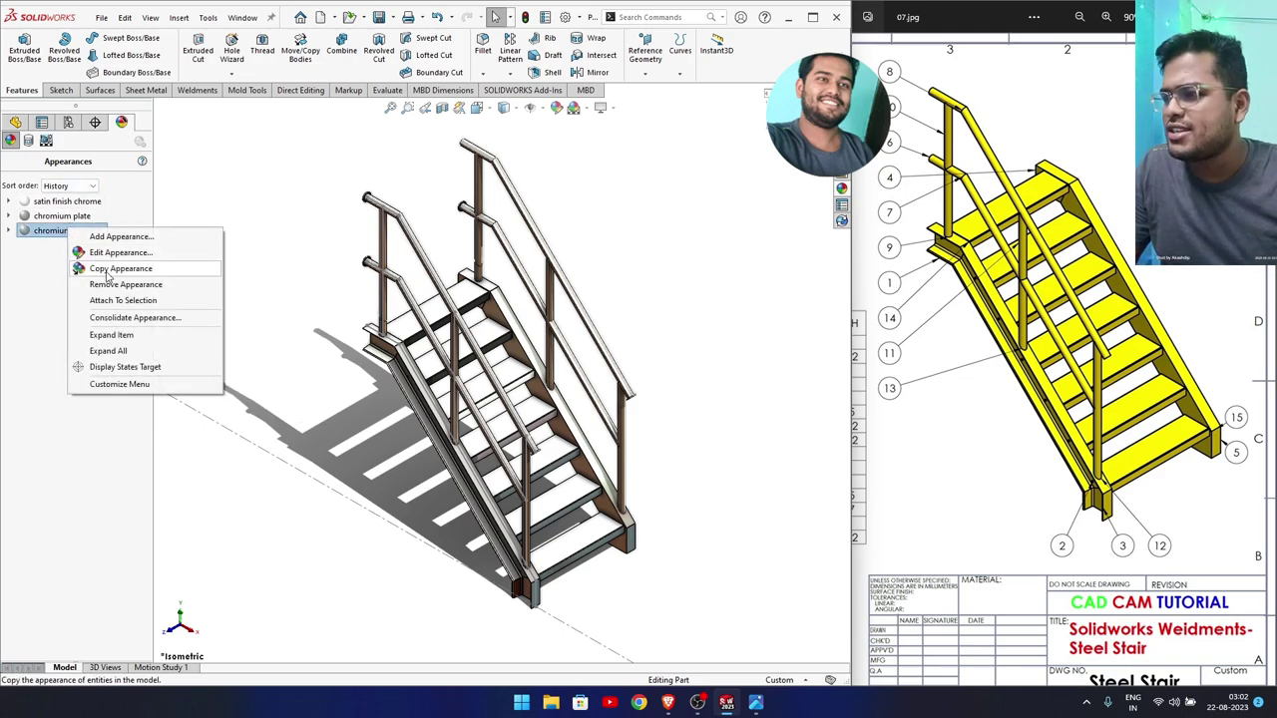
click(110, 285)
right_click(60, 225)
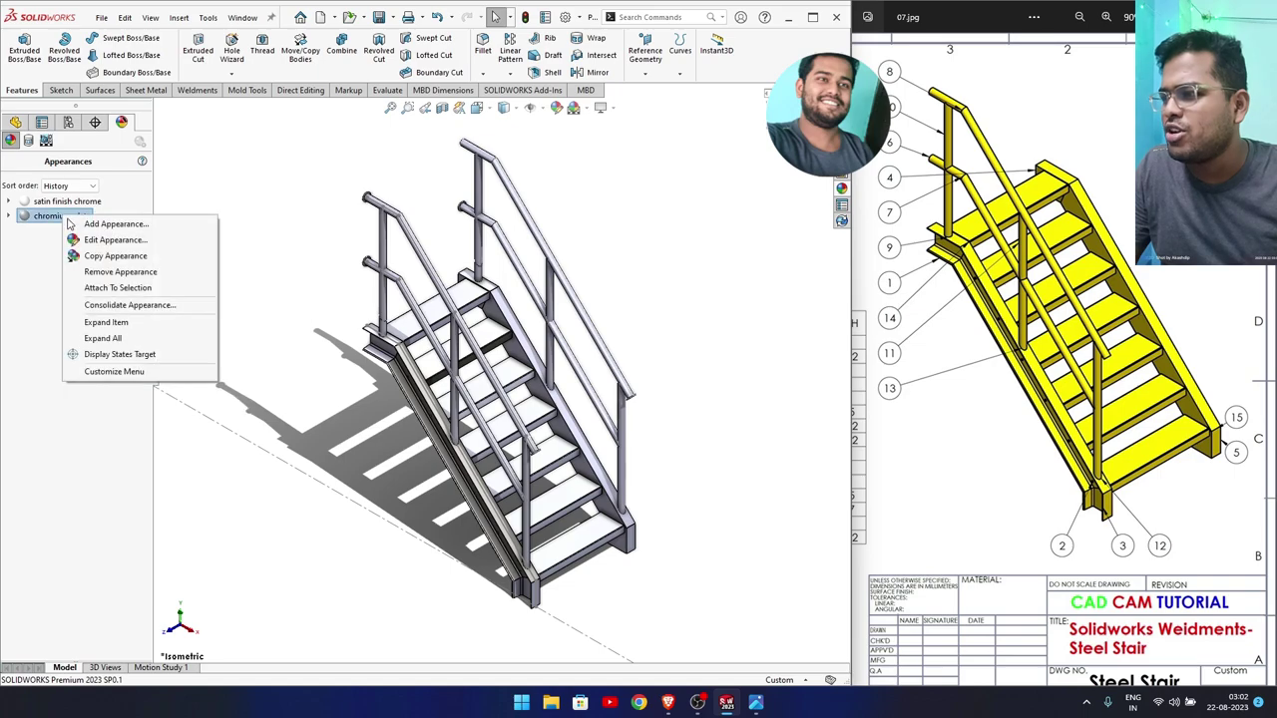
click(108, 273)
right_click(72, 202)
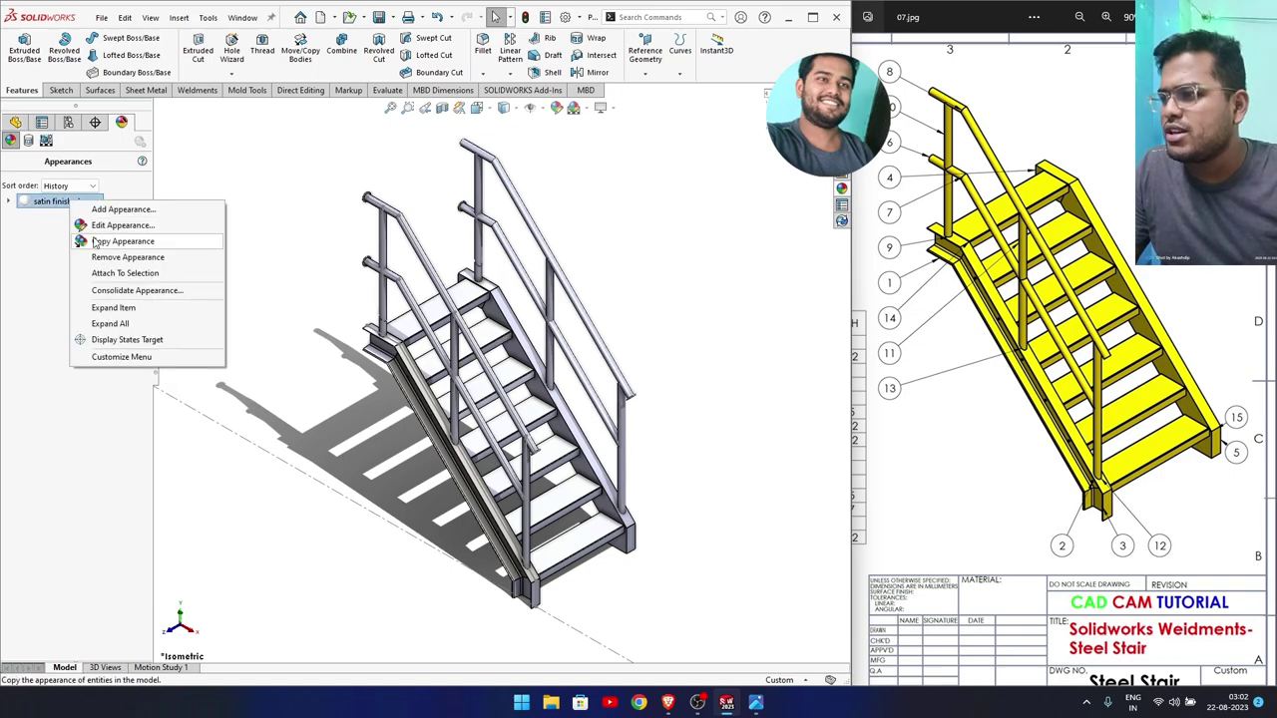
click(107, 273)
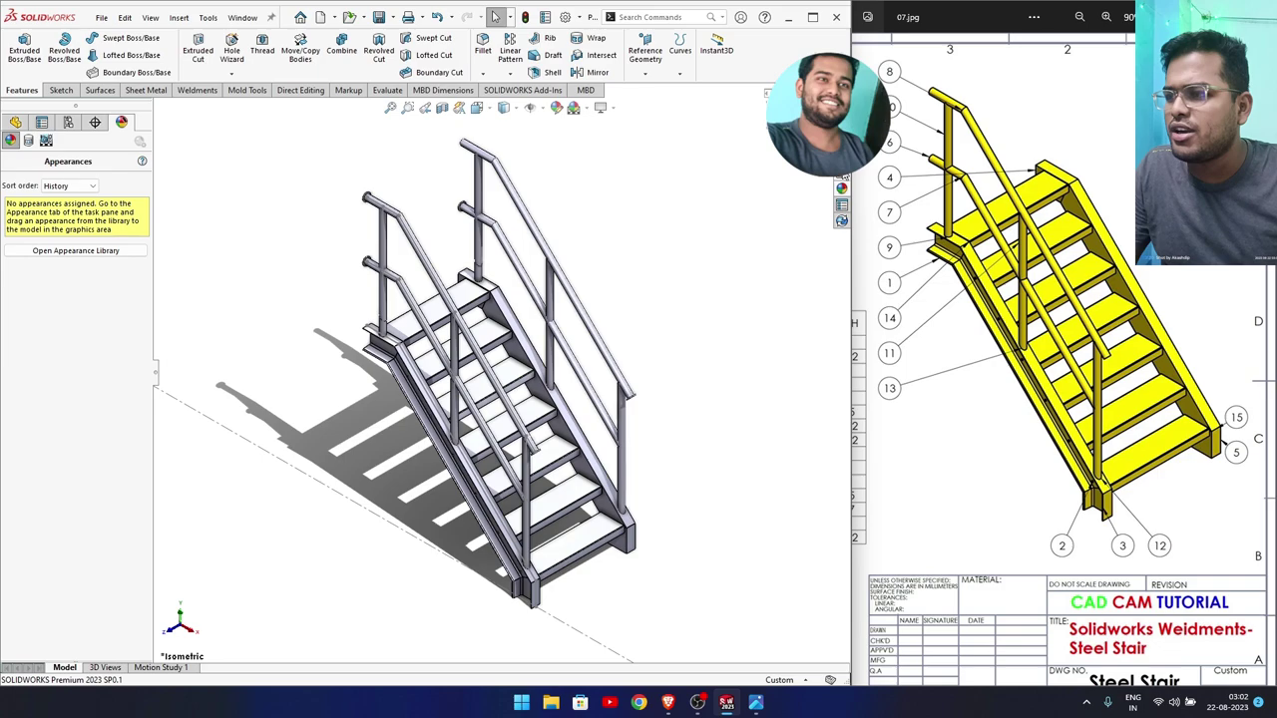
Apply chromium plate to the whole part and recolour it yellow (RGB 192, 192, 0).
click(841, 189)
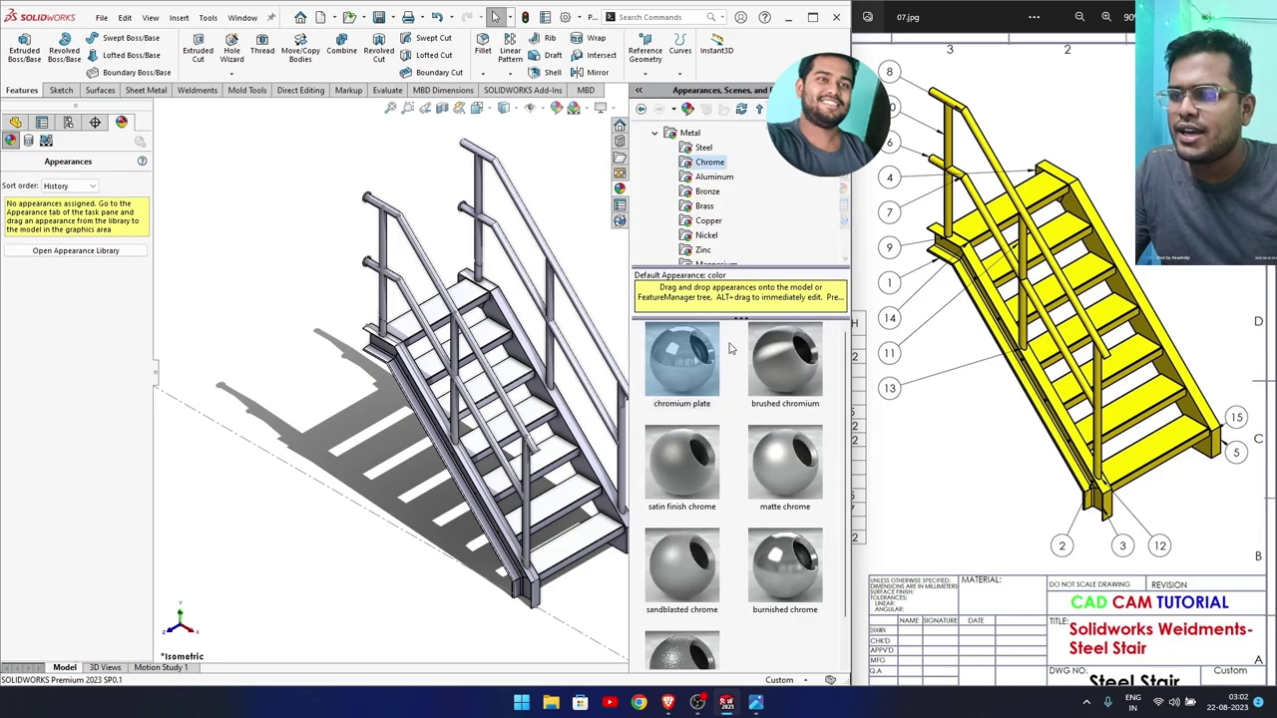
double_click(688, 377)
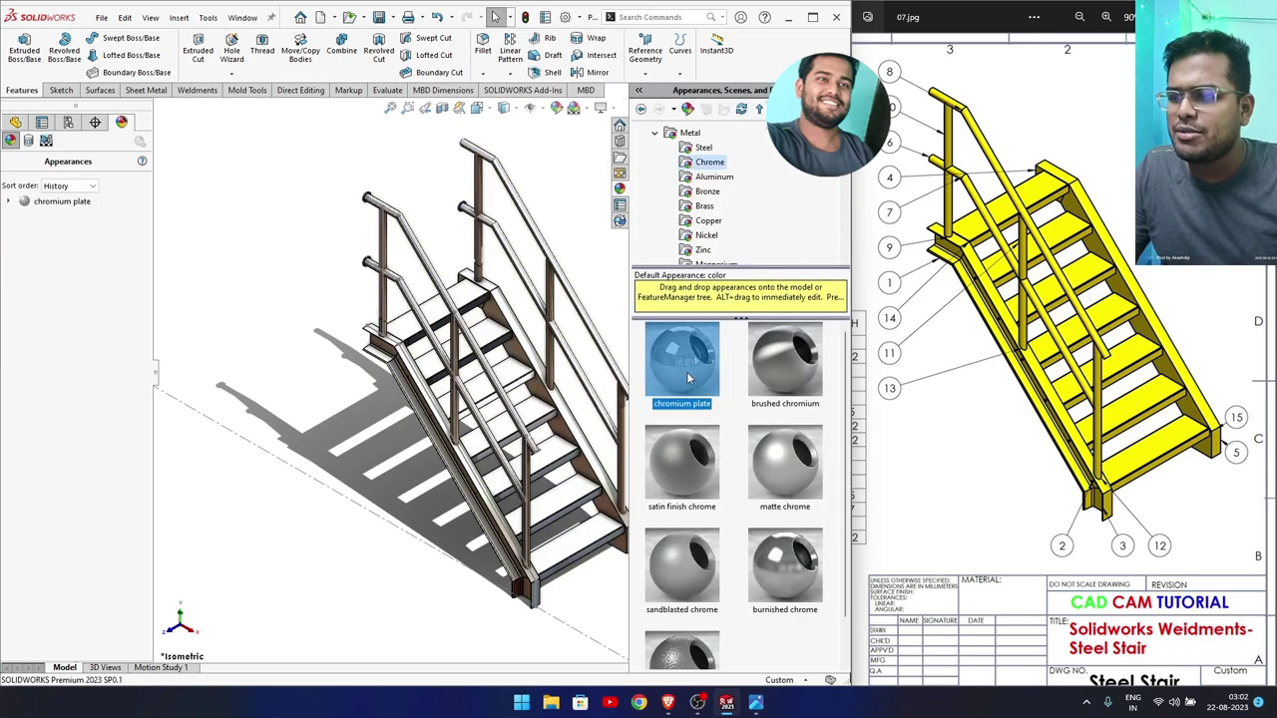
click(73, 204)
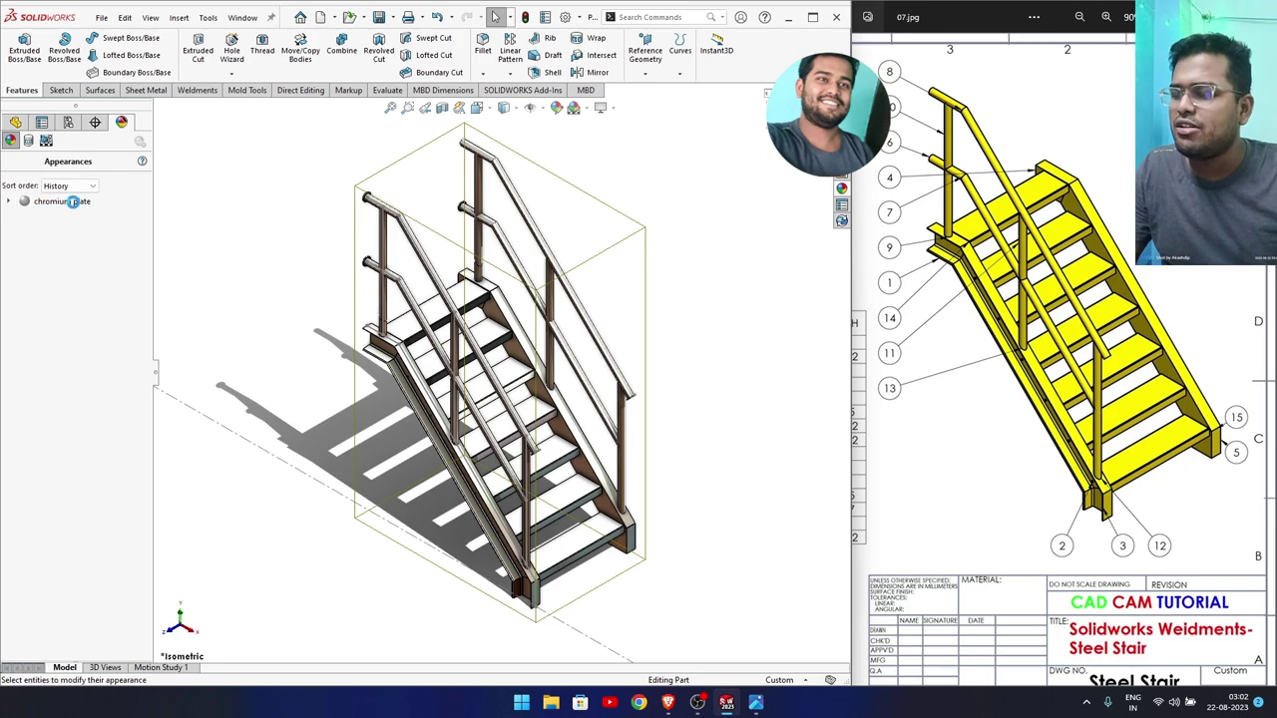
double_click(73, 202)
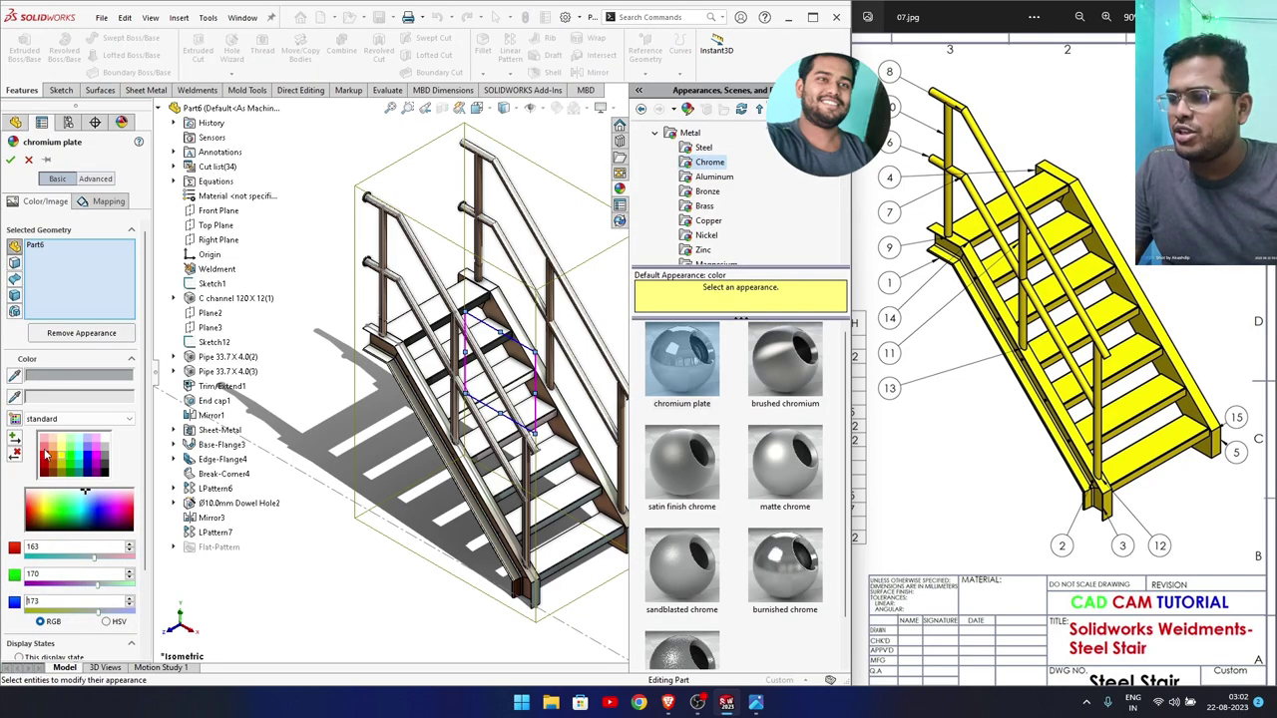
click(61, 454)
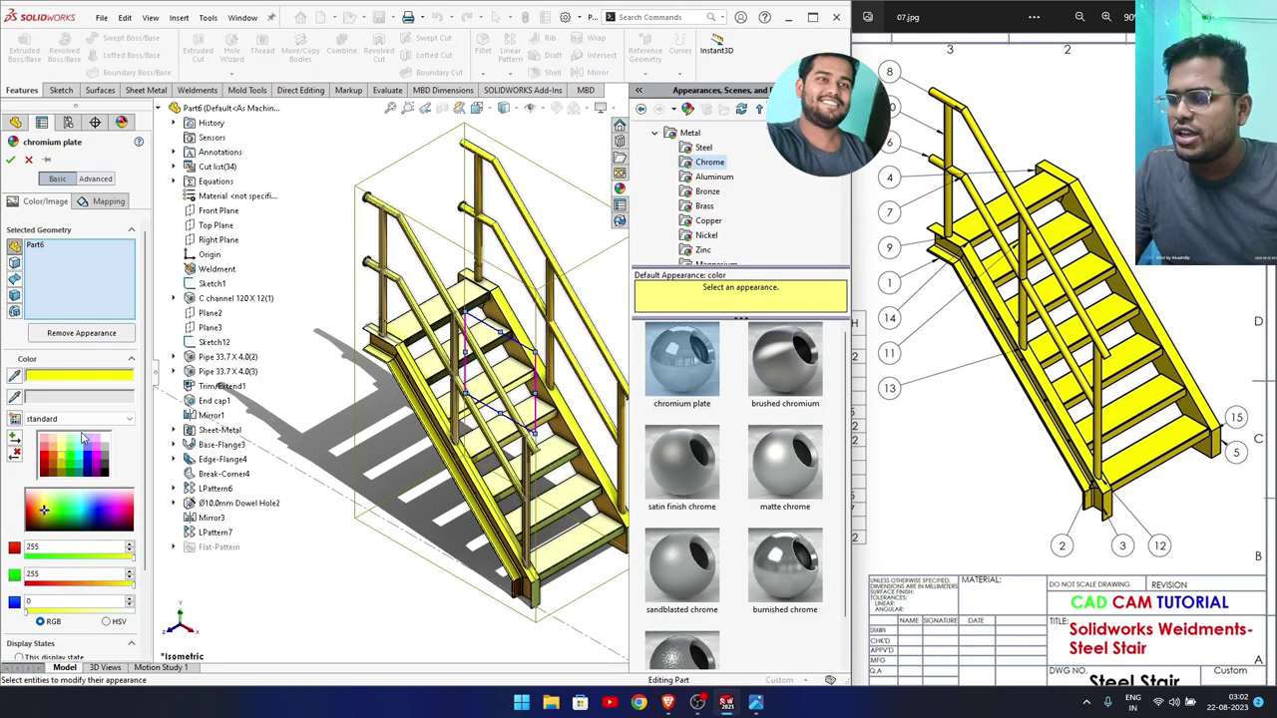
click(64, 457)
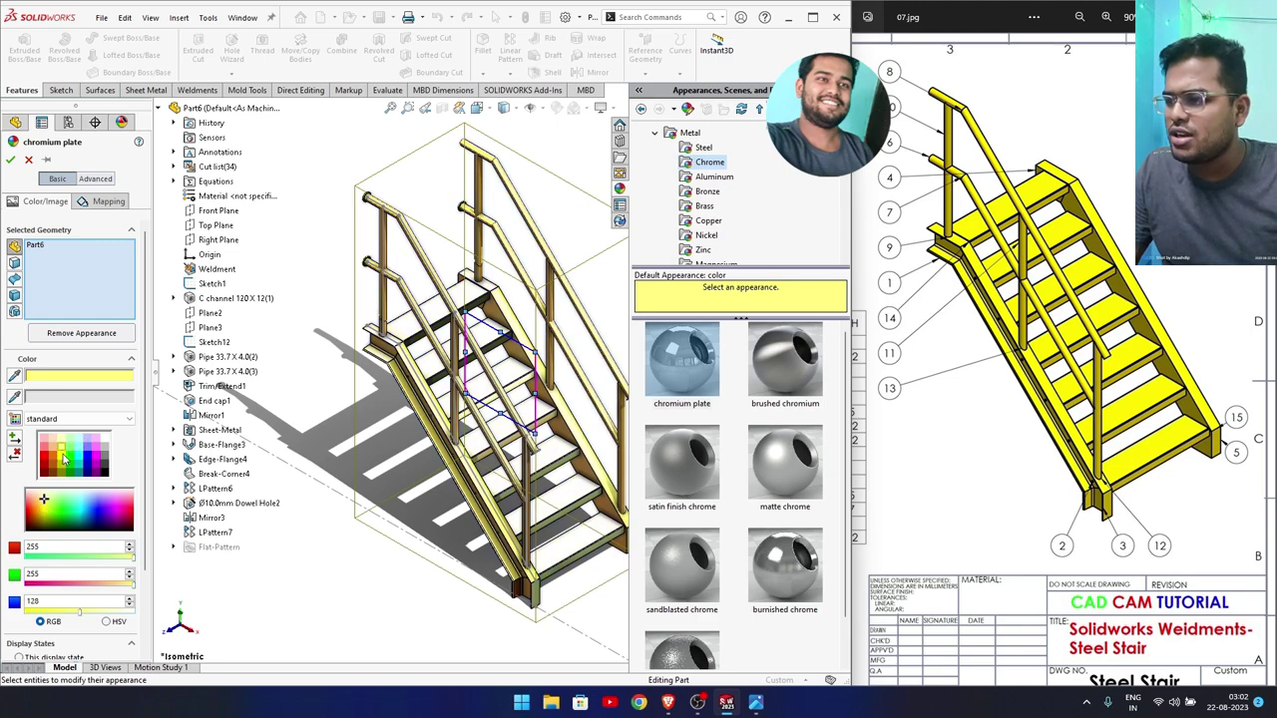
click(64, 465)
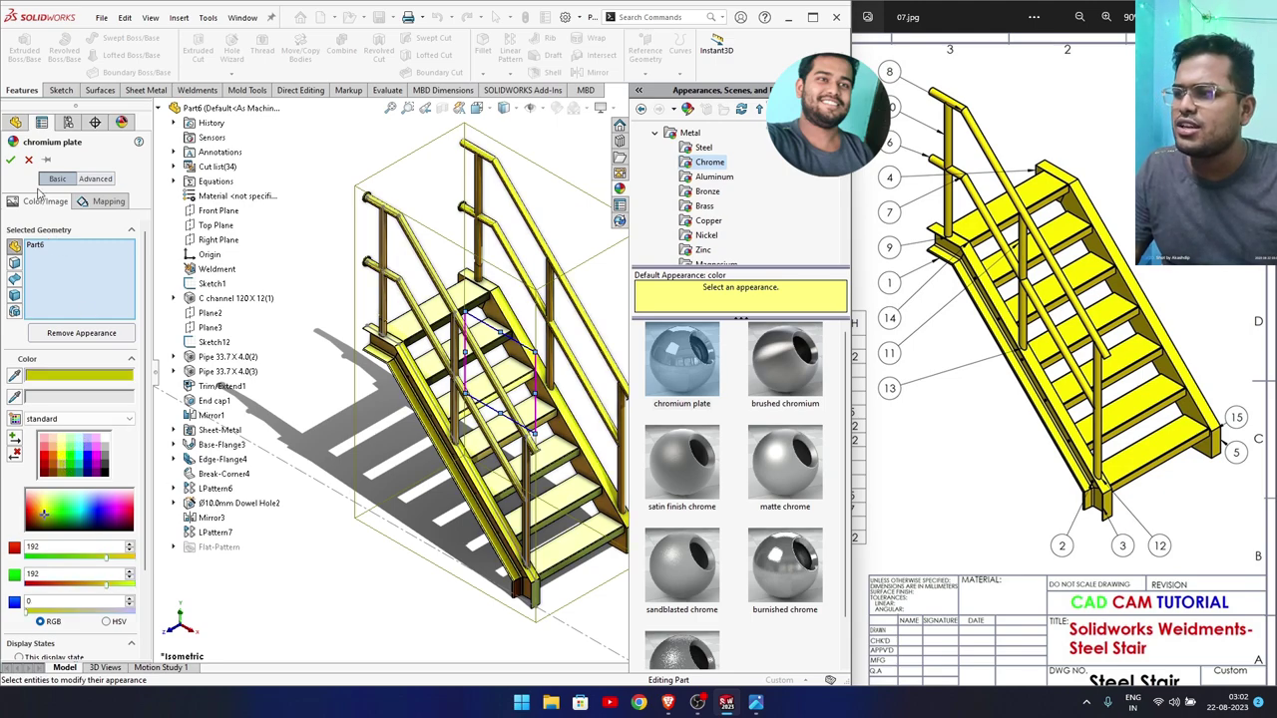
click(10, 158)
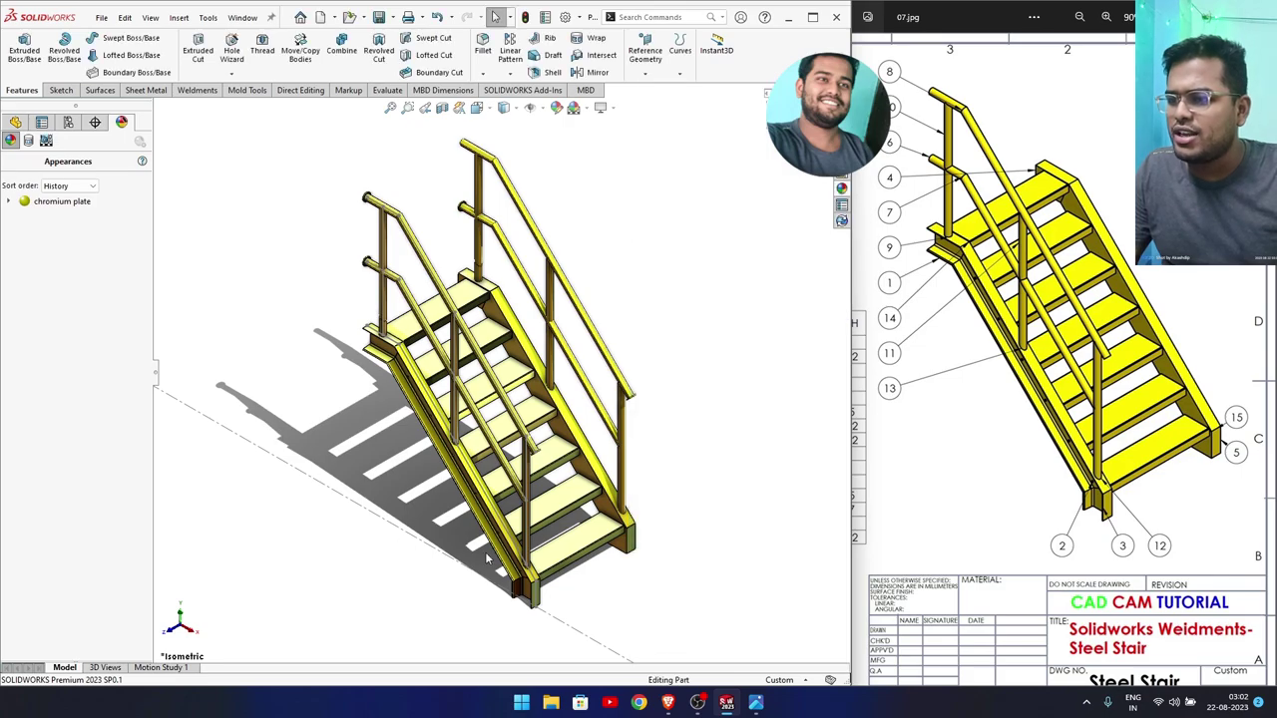
middle_drag(300, 509, 365, 526)
In isometric view, select Sketch1 and Sketch12 in the feature tree and hide both.
key(ctrl+7)
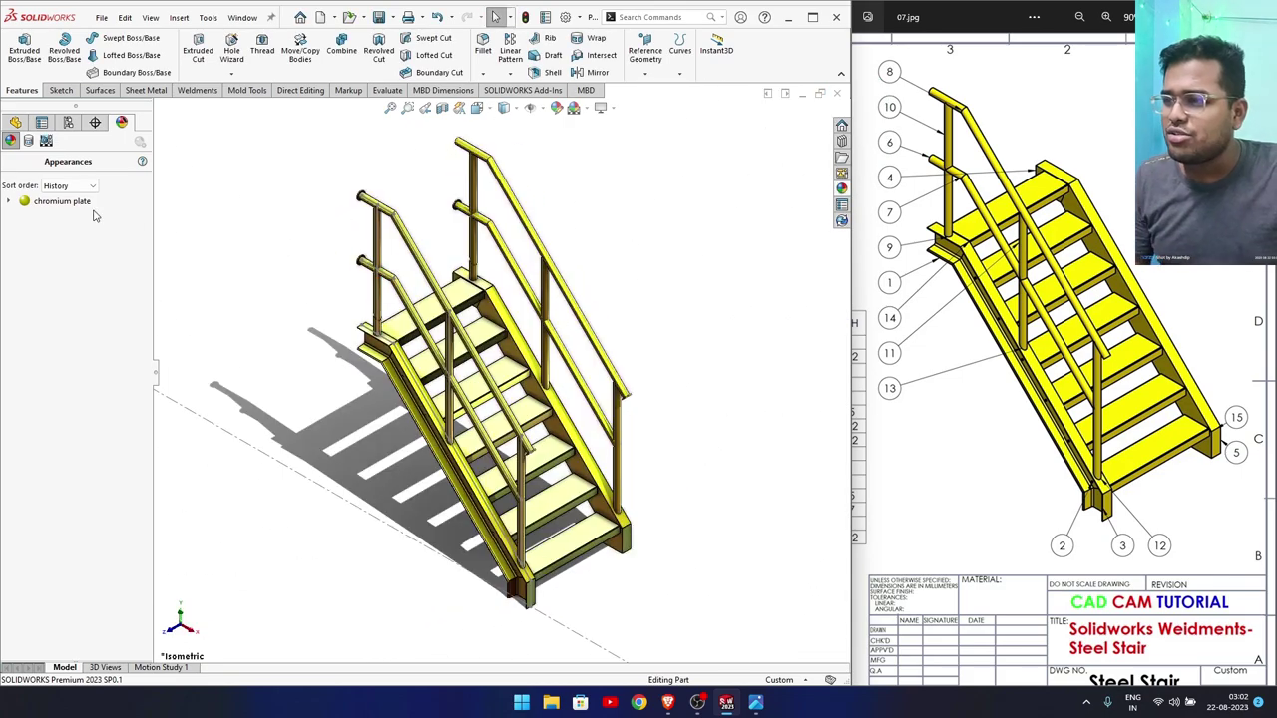
click(15, 122)
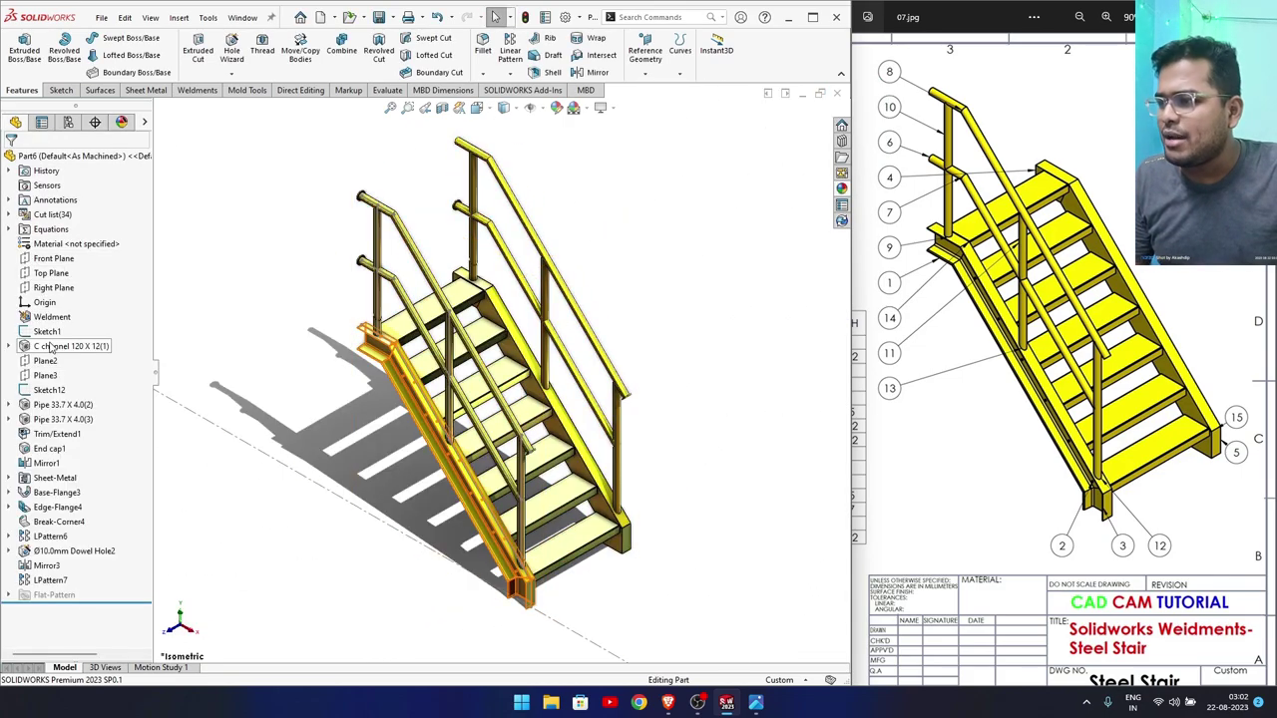
click(48, 334)
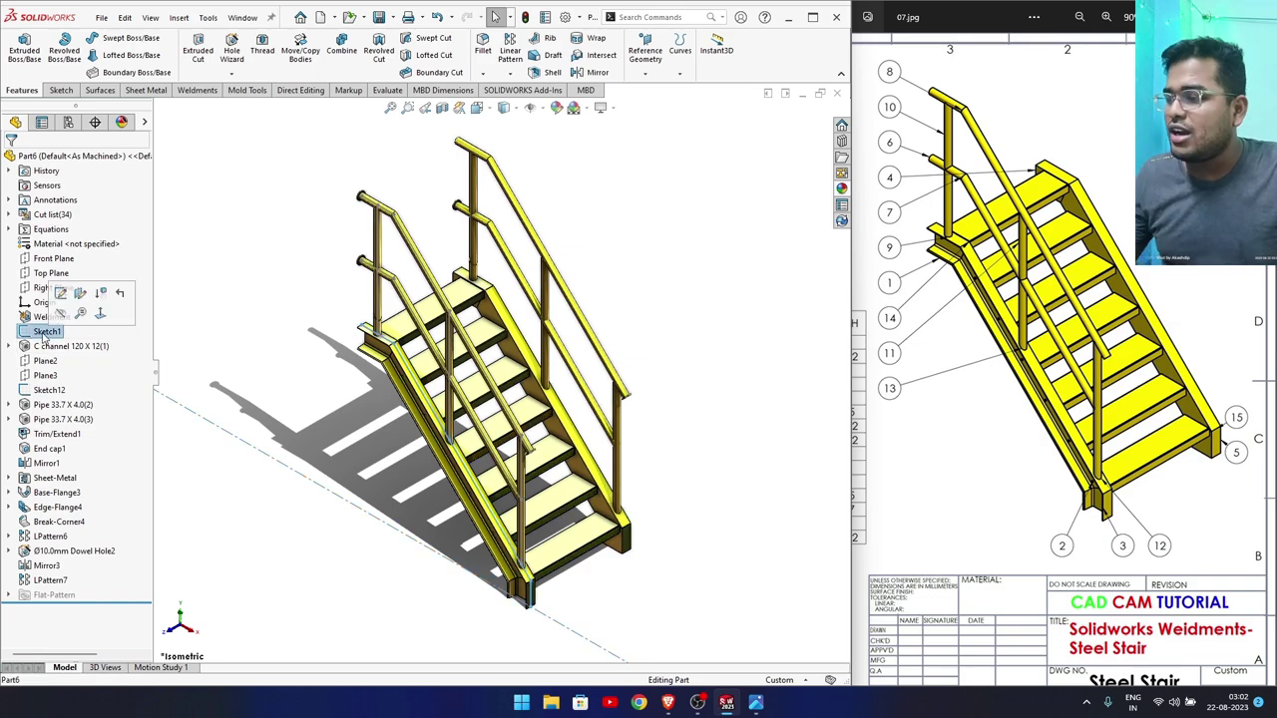
ctrl+click(52, 392)
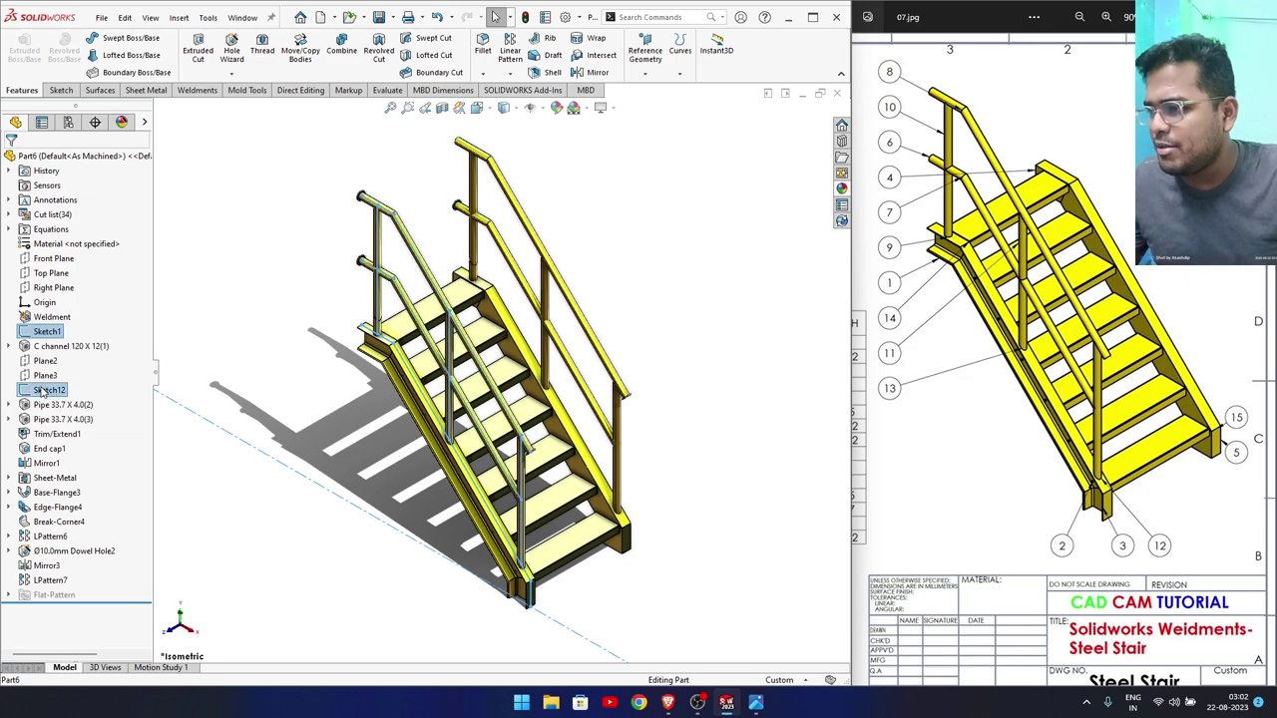
right_click(50, 391)
click(55, 367)
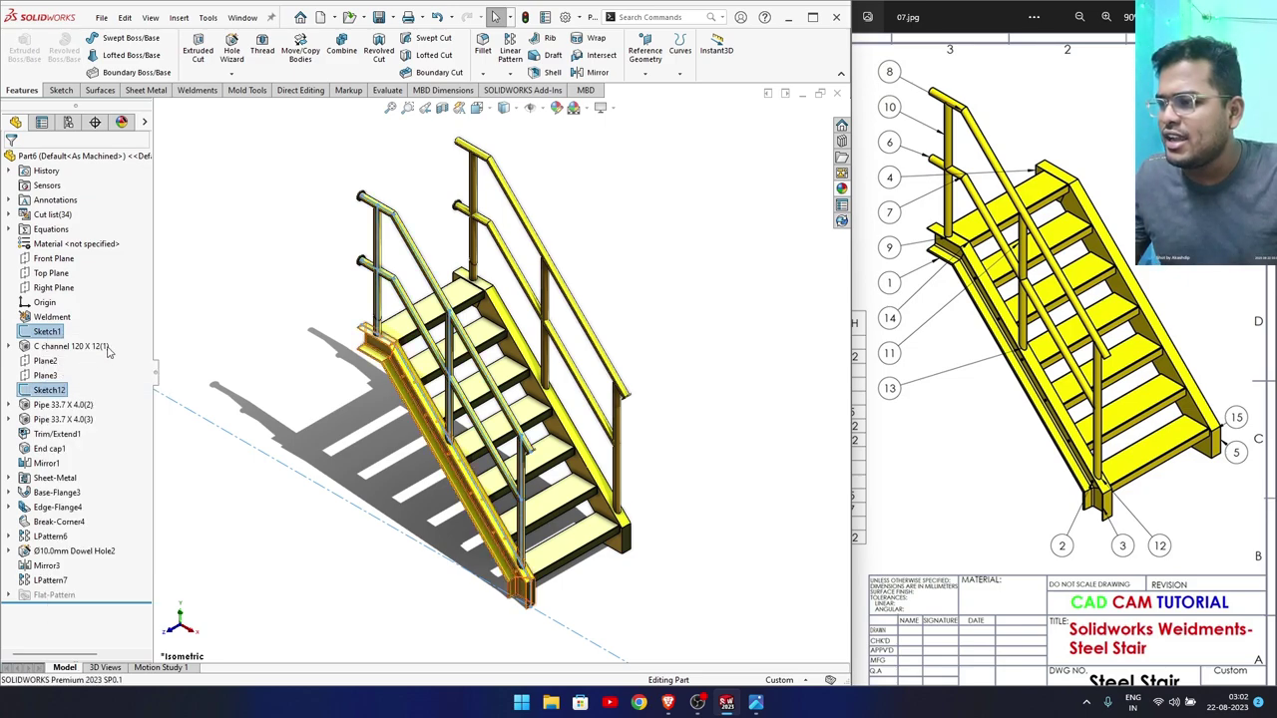
middle_drag(348, 454, 578, 408)
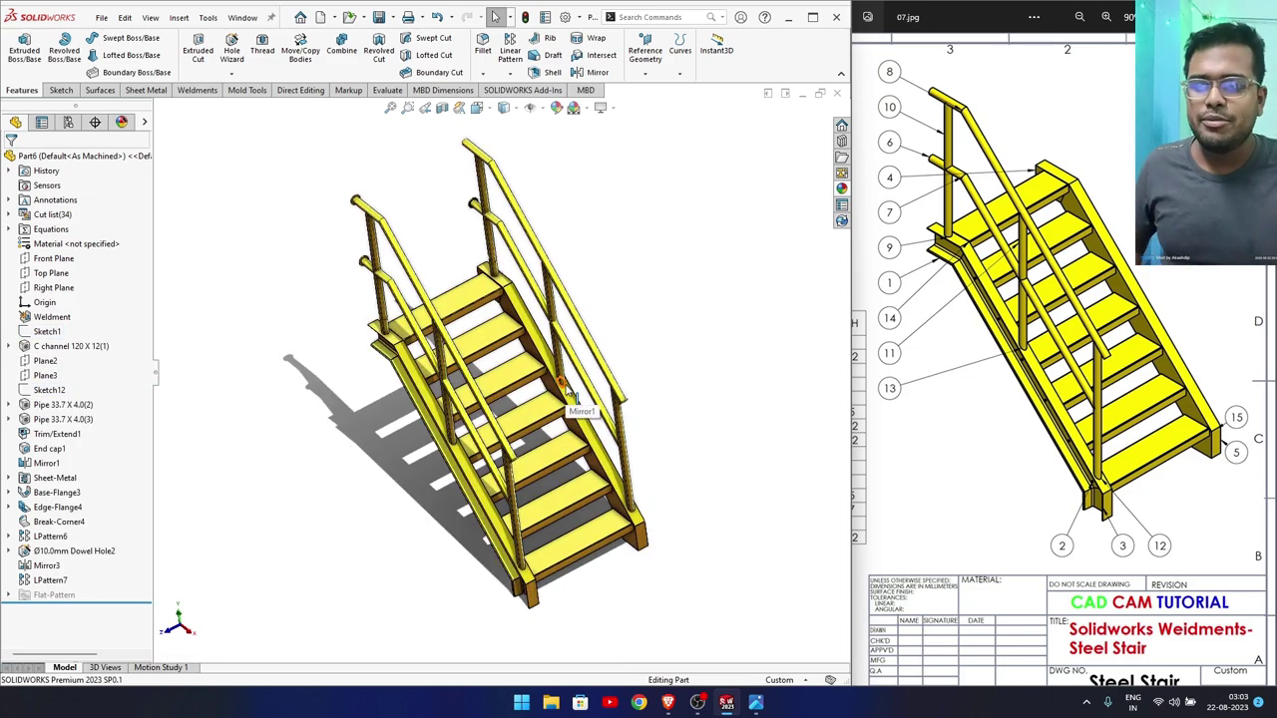